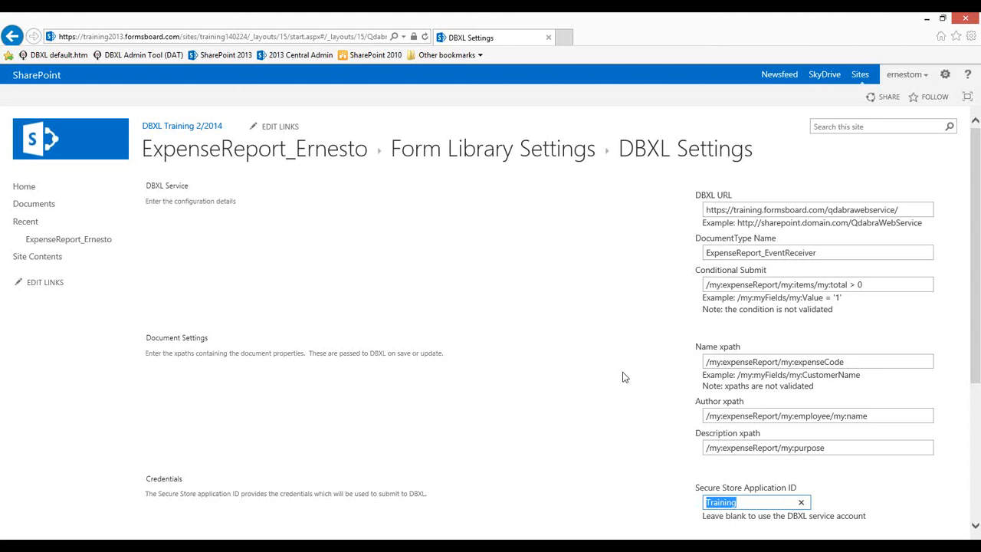
Minimize Internet Explorer to bring the Expense Report form design back into view
{"action": "left_click", "coordinate": [927, 18]}
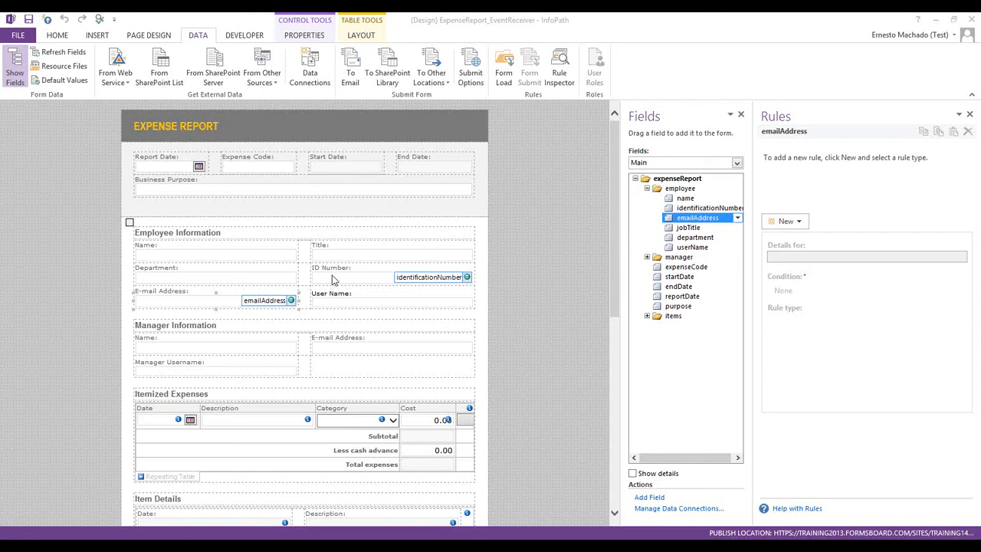
Open Data Connections and compare the GetManagerAlias and GetUserInfo connection details
{"action": "left_click", "coordinate": [310, 67]}
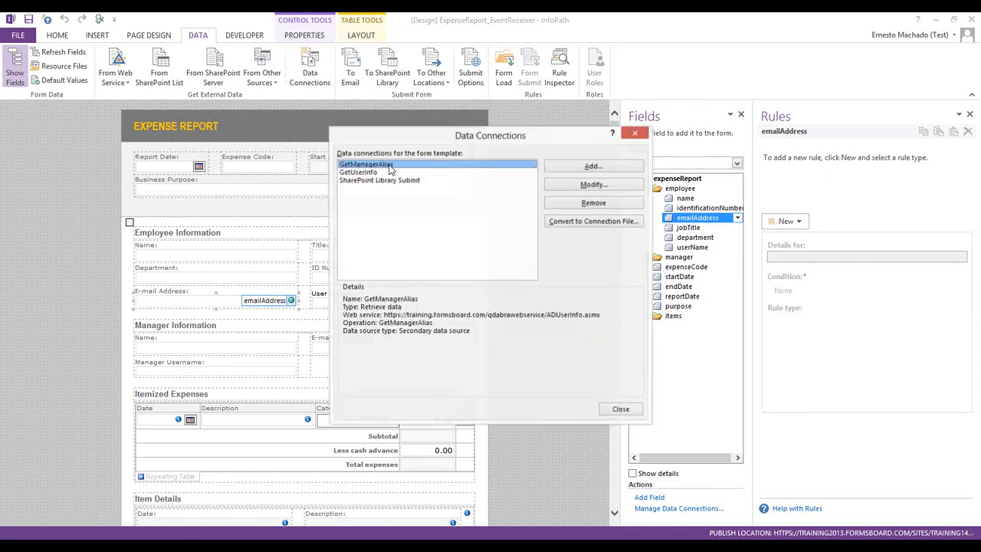
{"action": "left_click", "coordinate": [379, 173]}
{"action": "left_click", "coordinate": [378, 165]}
{"action": "left_click", "coordinate": [377, 172]}
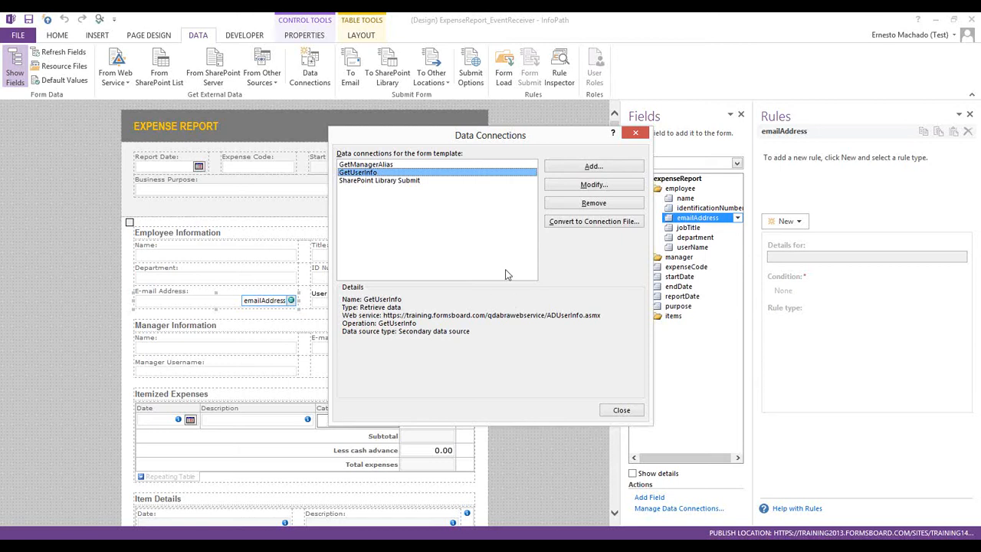
{"action": "left_click", "coordinate": [379, 165]}
{"action": "left_click", "coordinate": [375, 174]}
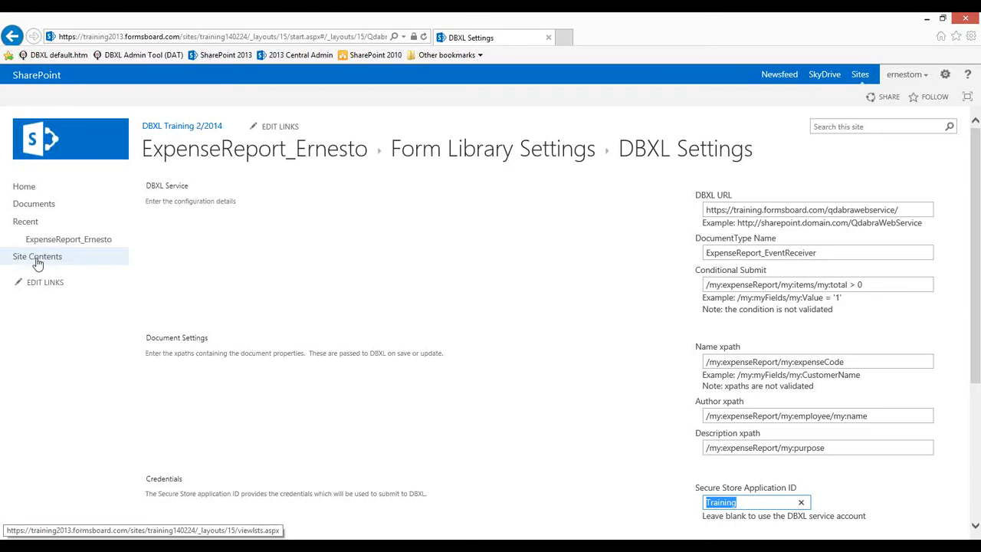
Go to Site Contents and browse the apps available to add
{"action": "left_click", "coordinate": [37, 263]}
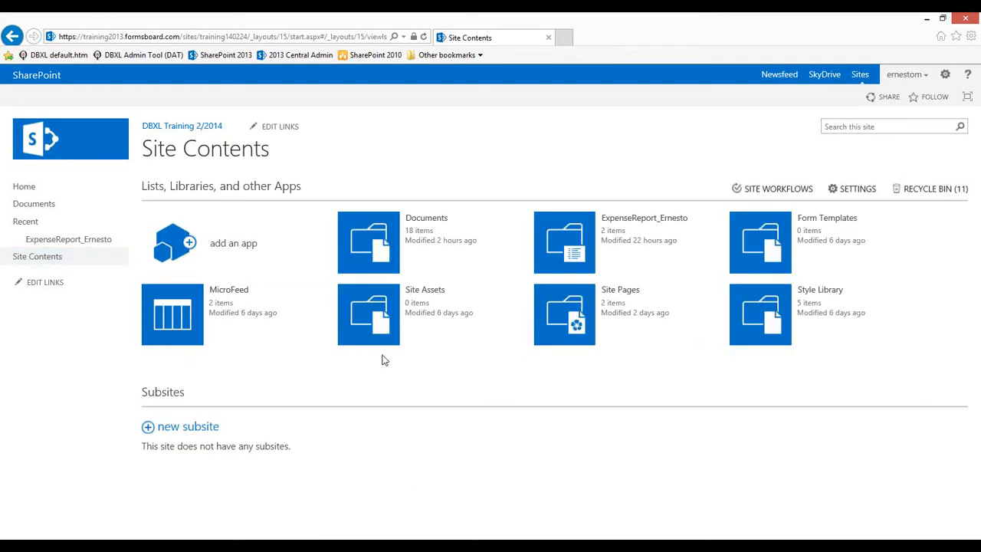
{"action": "left_click", "coordinate": [230, 249]}
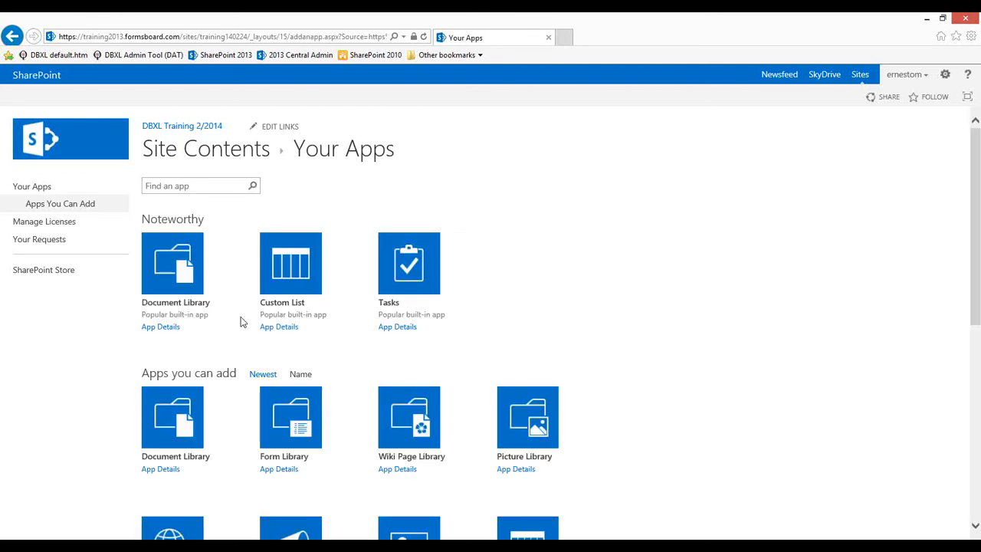
{"action": "scroll", "coordinate": [471, 426], "scroll_direction": "down", "scroll_amount": 3}
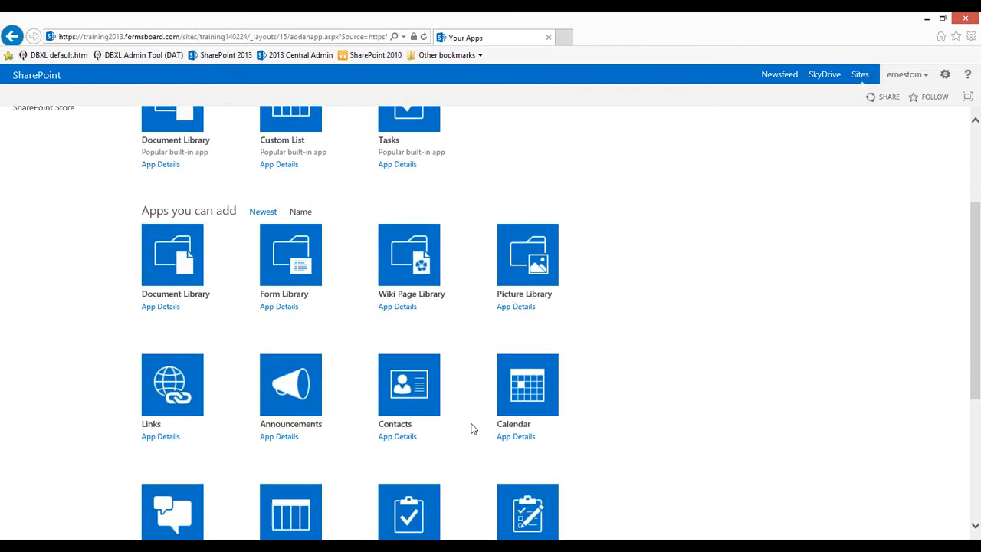
{"action": "scroll", "coordinate": [468, 420], "scroll_direction": "down", "scroll_amount": 2}
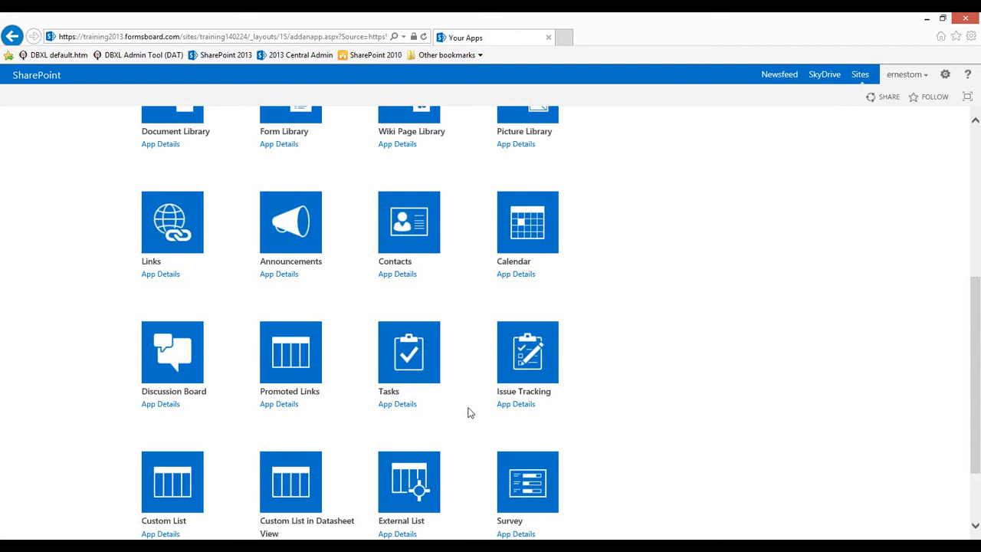
{"action": "scroll", "coordinate": [468, 413], "scroll_direction": "down", "scroll_amount": 2}
{"action": "scroll", "coordinate": [470, 430], "scroll_direction": "up", "scroll_amount": 7}
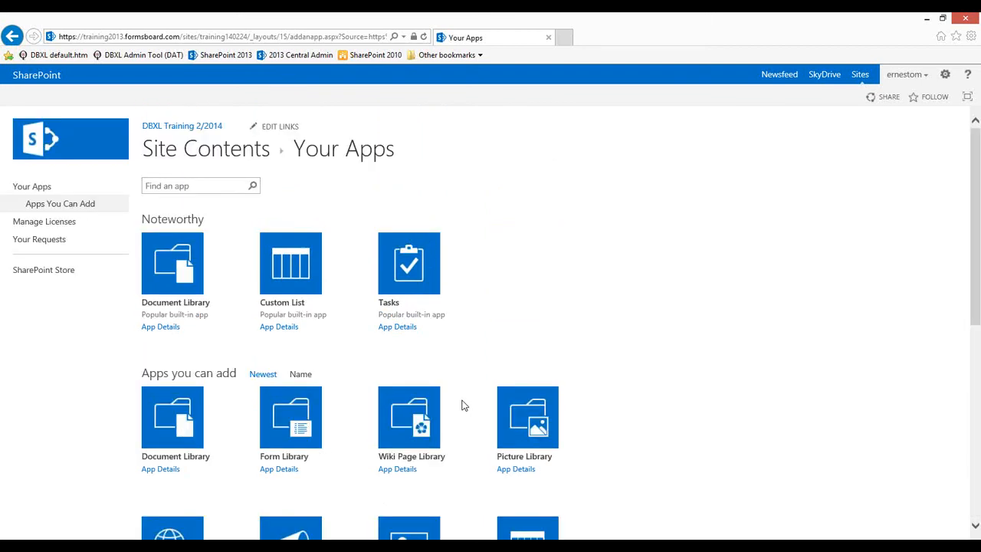
Search the available apps for 'data connection'
{"action": "left_click", "coordinate": [207, 186]}
{"action": "type", "text": "data connection"}
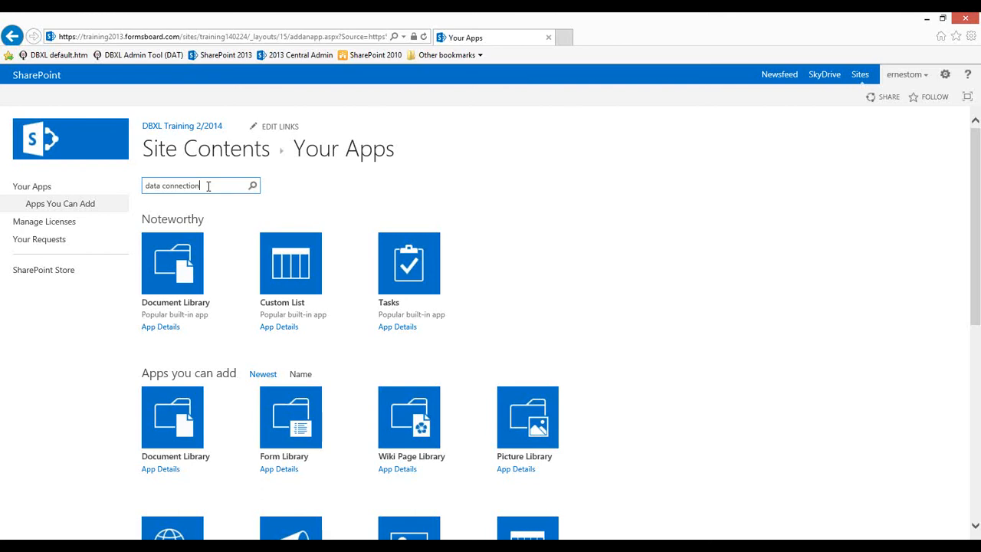
{"action": "key", "text": "Return"}
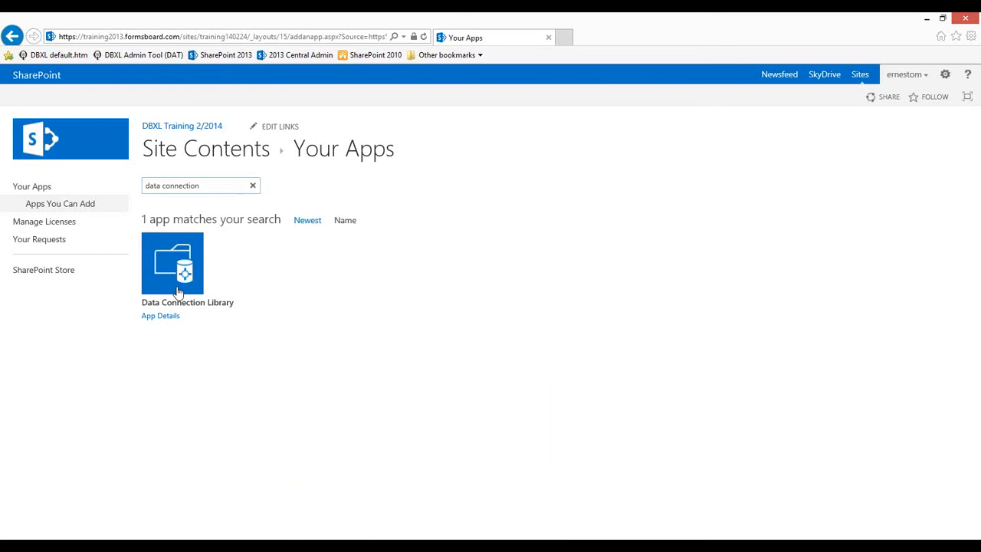
Create a Data Connection Library app named 'Data Connections'
{"action": "left_click", "coordinate": [178, 290]}
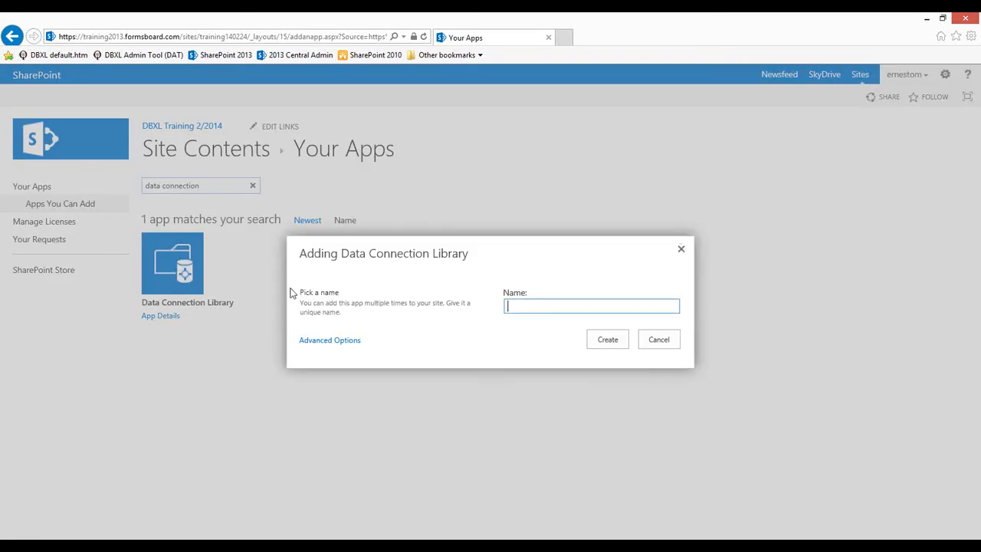
{"action": "type", "text": "Data Connections"}
{"action": "left_click", "coordinate": [608, 341]}
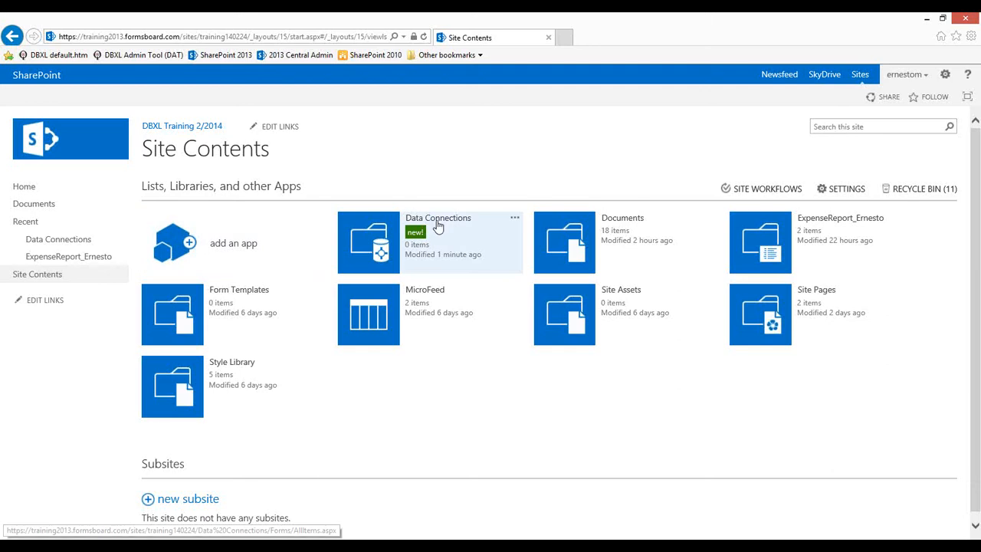
Copy the Data Connections library's address from its title link, then go back to InfoPath
{"action": "left_click", "coordinate": [438, 219]}
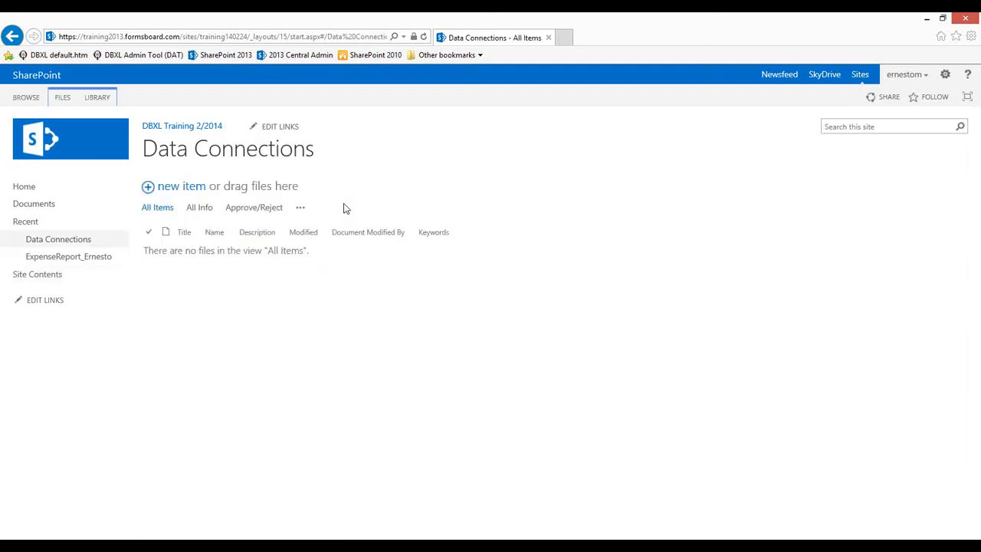
{"action": "right_click", "coordinate": [226, 153]}
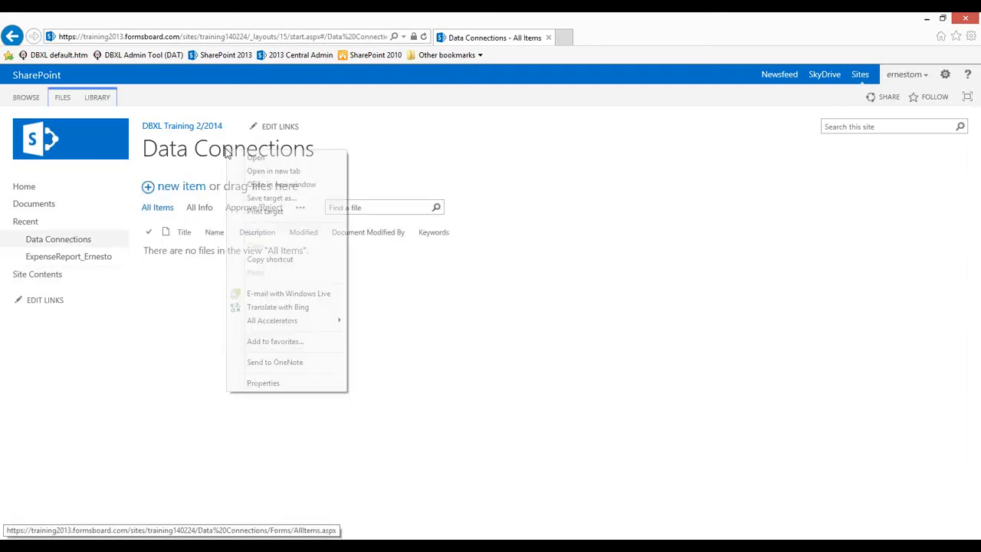
{"action": "left_click", "coordinate": [274, 260]}
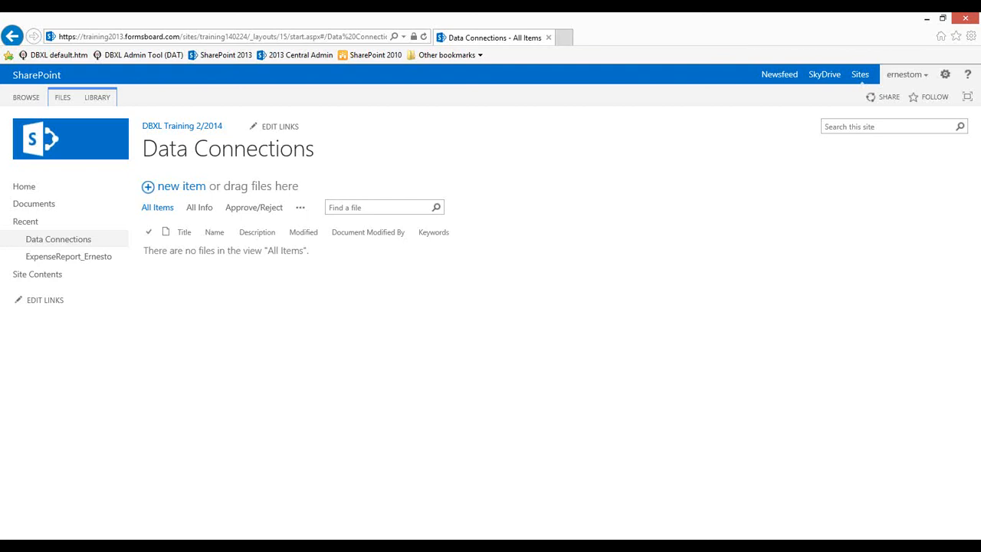
{"action": "left_click", "coordinate": [184, 545]}
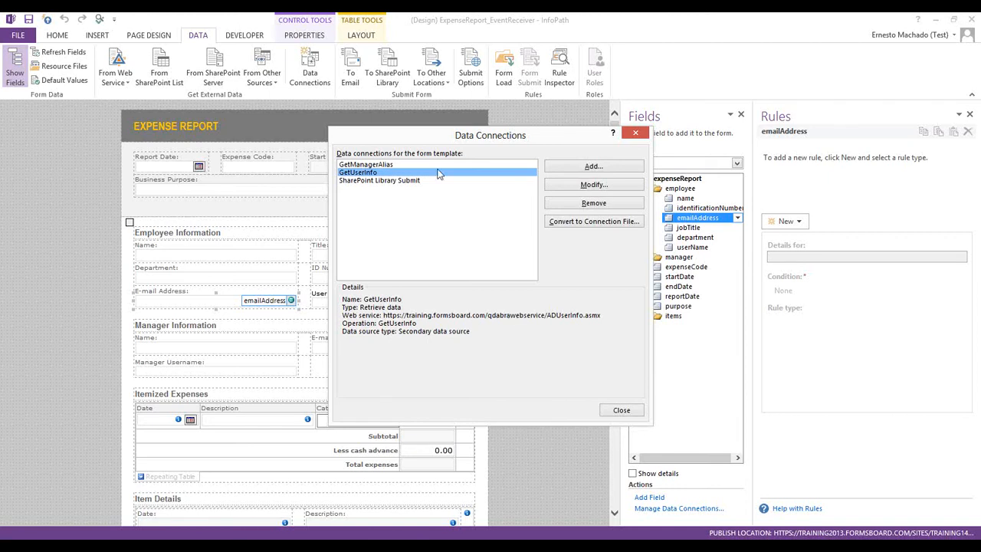
Review the SharePoint Library Submit and GetManagerAlias details, then select GetUserInfo
{"action": "left_click", "coordinate": [396, 181]}
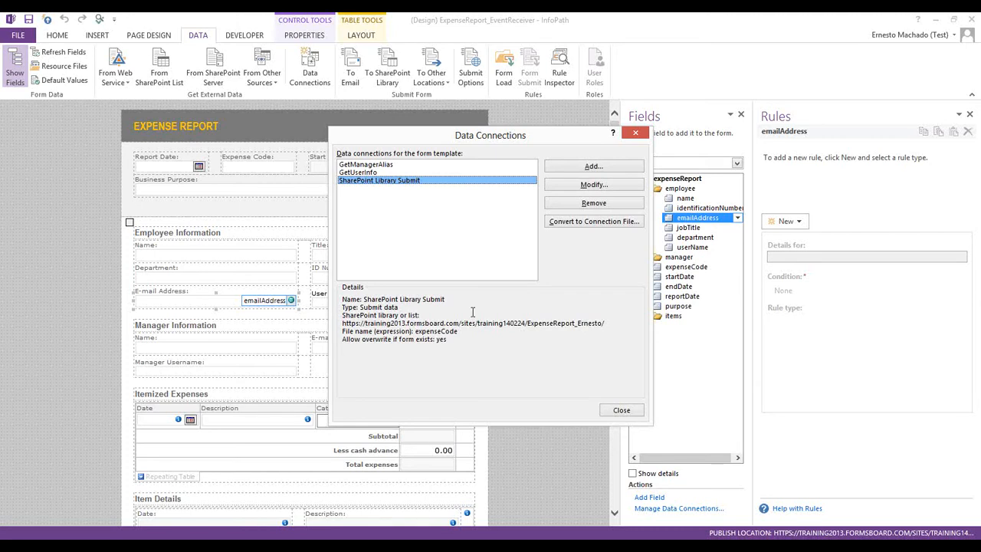
{"action": "left_click", "coordinate": [369, 171]}
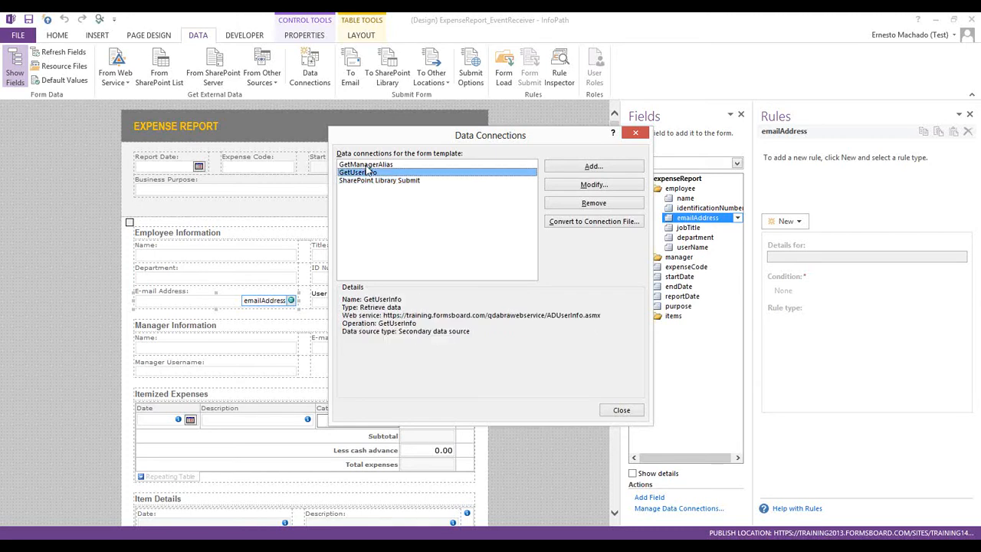
{"action": "left_click", "coordinate": [366, 164]}
{"action": "left_click", "coordinate": [369, 172]}
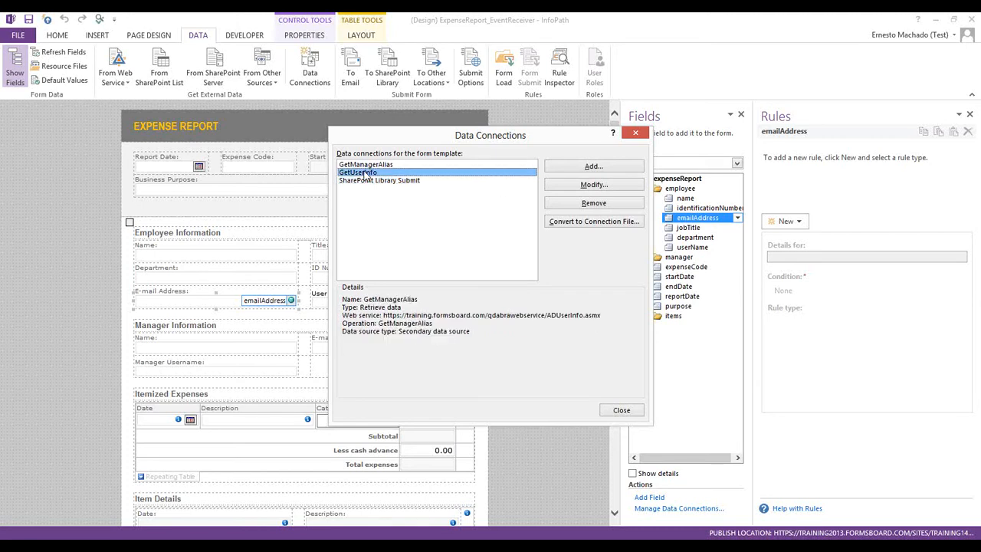
Convert GetUserInfo to a connection file at the library address ending GetUserInfo.udcx
{"action": "left_click", "coordinate": [583, 222]}
{"action": "key", "text": "ctrl+v"}
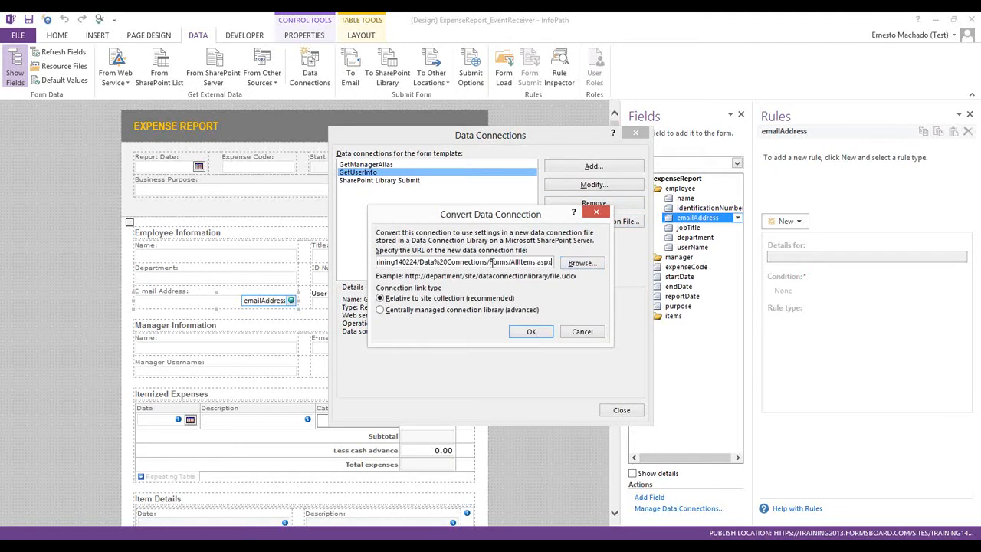
{"action": "left_click_drag", "start_coordinate": [490, 262], "coordinate": [520, 310]}
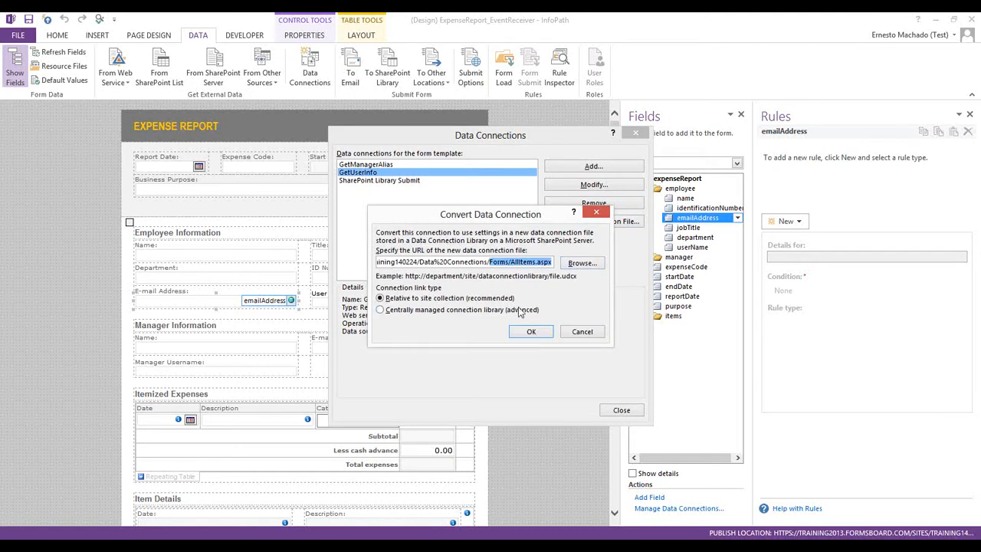
{"action": "key", "text": "BackSpace"}
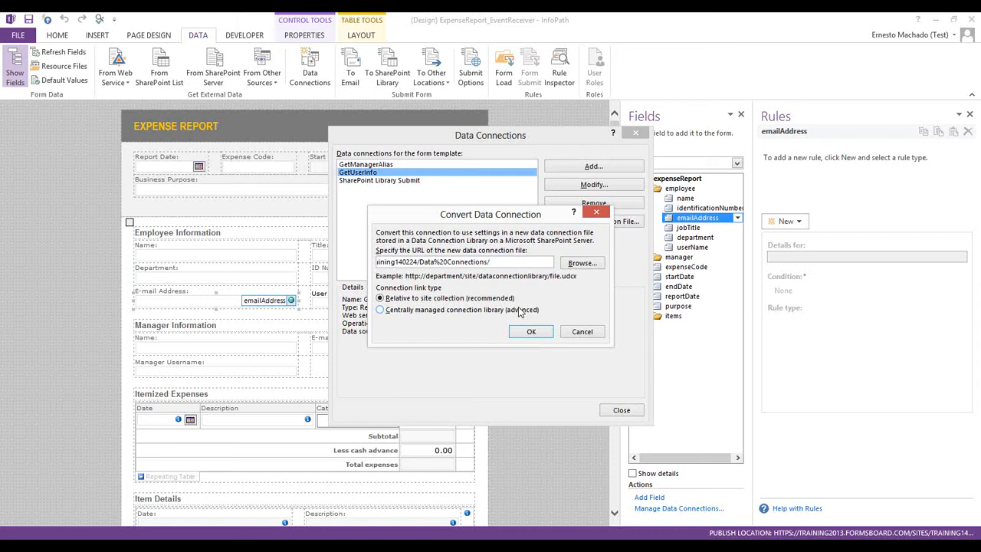
{"action": "type", "text": "GetUserInfo.udcx"}
{"action": "left_click", "coordinate": [528, 334]}
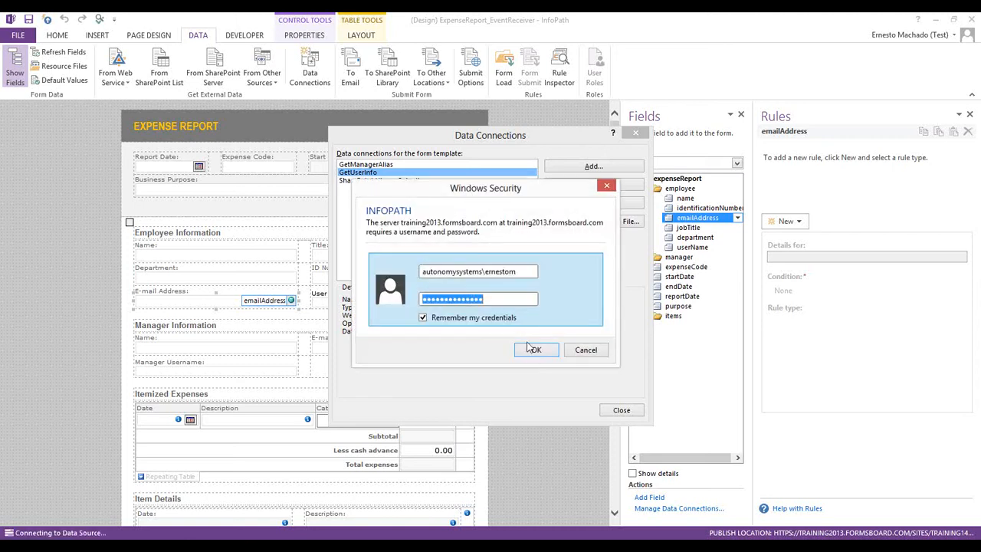
Sign in to the server and confirm saving GetUserInfo.udcx to the Data Connections library
{"action": "left_click", "coordinate": [534, 351]}
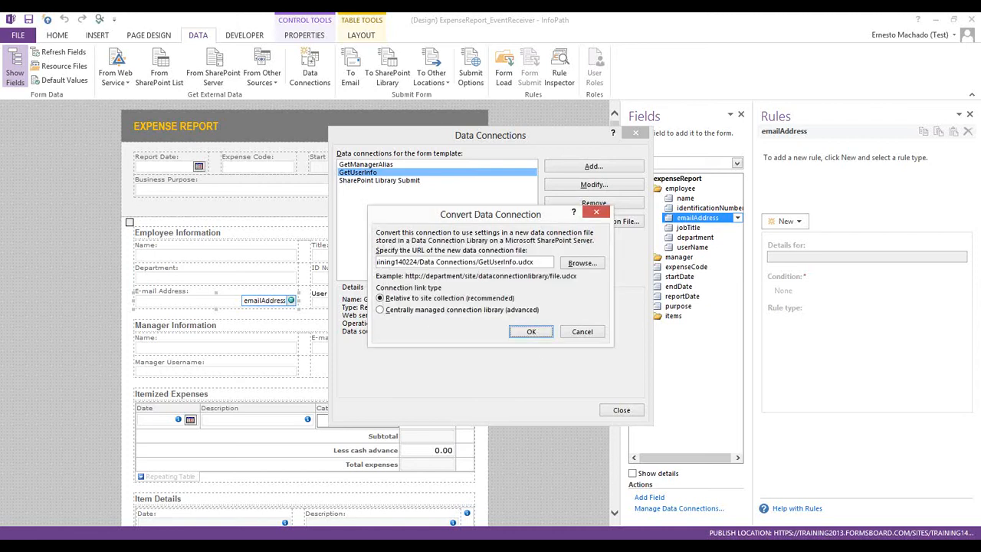
{"action": "key", "text": "Return"}
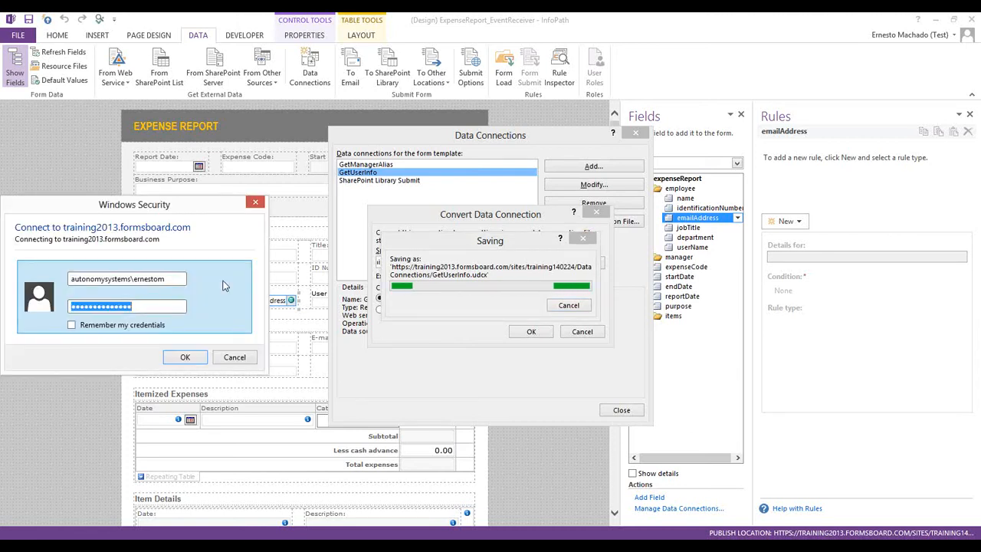
{"action": "left_click", "coordinate": [185, 358]}
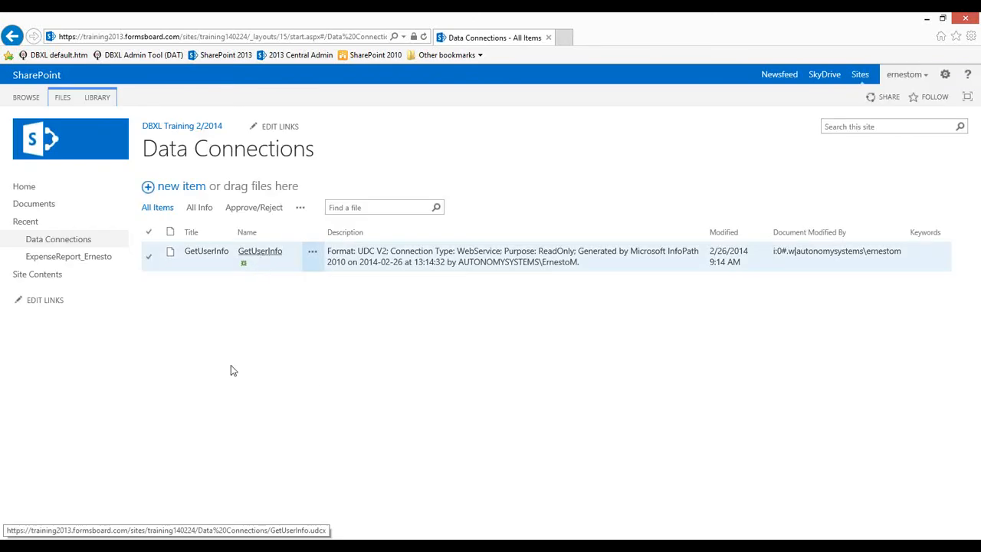
{"action": "key", "text": "alt+Tab"}
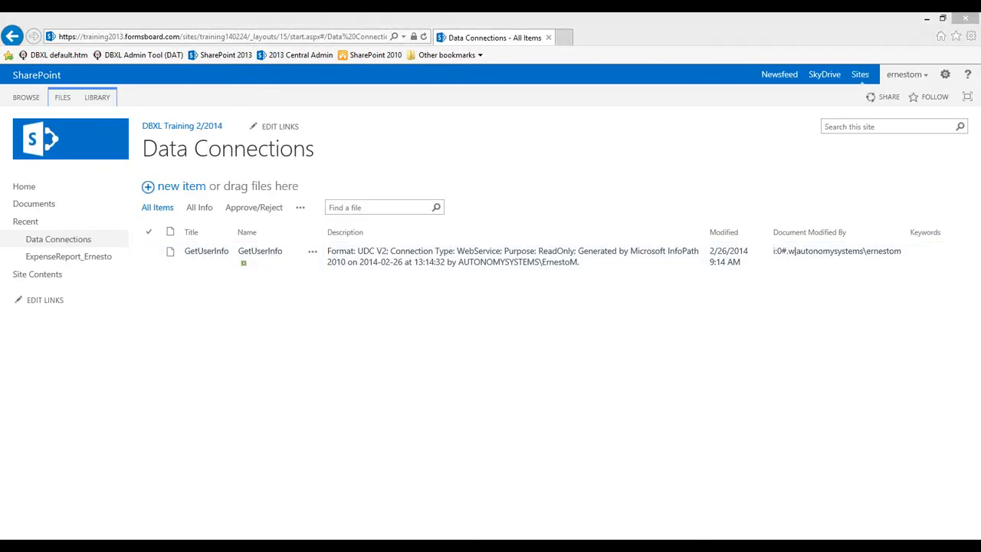
Convert GetManagerAlias to GetManagerAlias.udcx at the pasted library address, then close Data Connections
{"action": "left_click", "coordinate": [382, 166]}
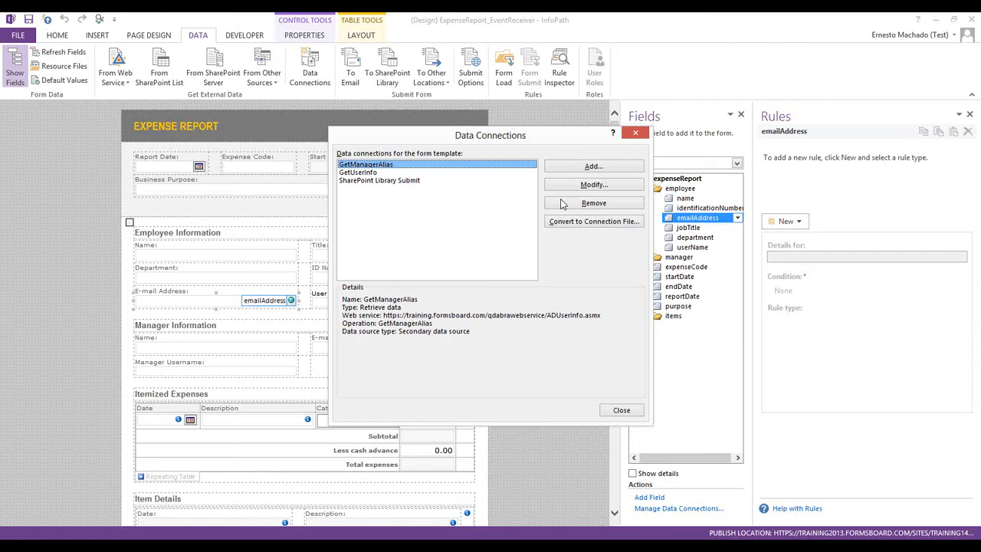
{"action": "left_click", "coordinate": [595, 221]}
{"action": "key", "text": "ctrl+v"}
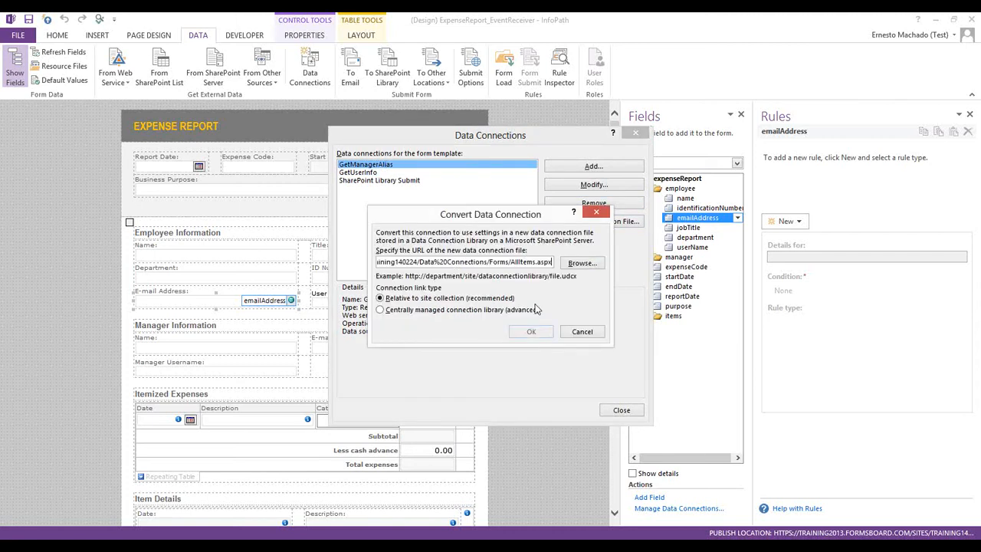
{"action": "left_click_drag", "start_coordinate": [490, 262], "coordinate": [523, 291]}
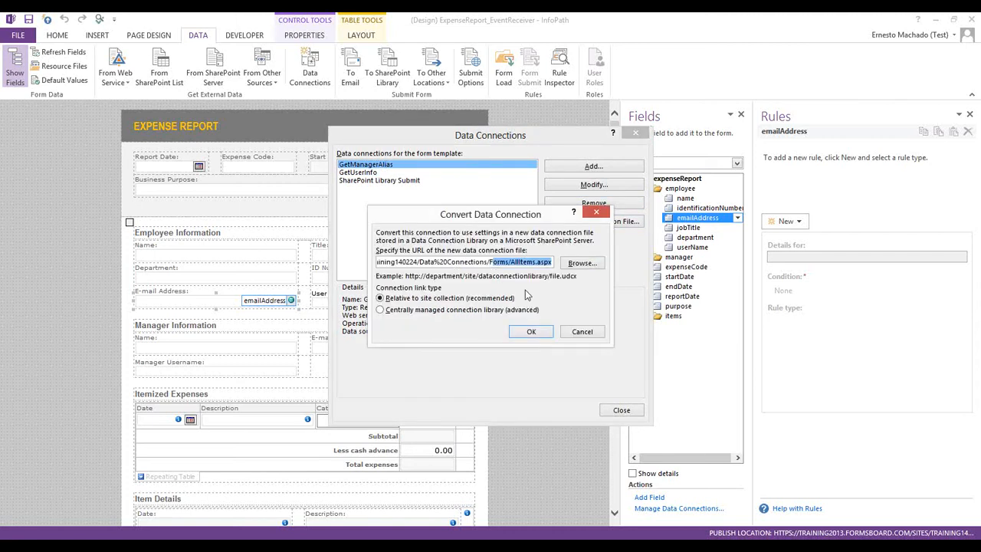
{"action": "key", "text": "BackSpace"}
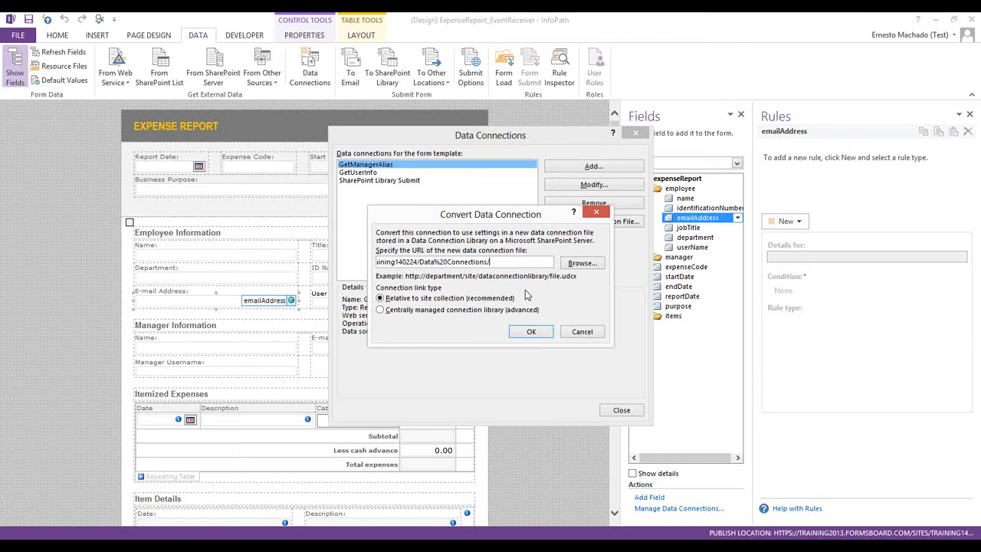
{"action": "type", "text": "GetManagerAlias.udcx"}
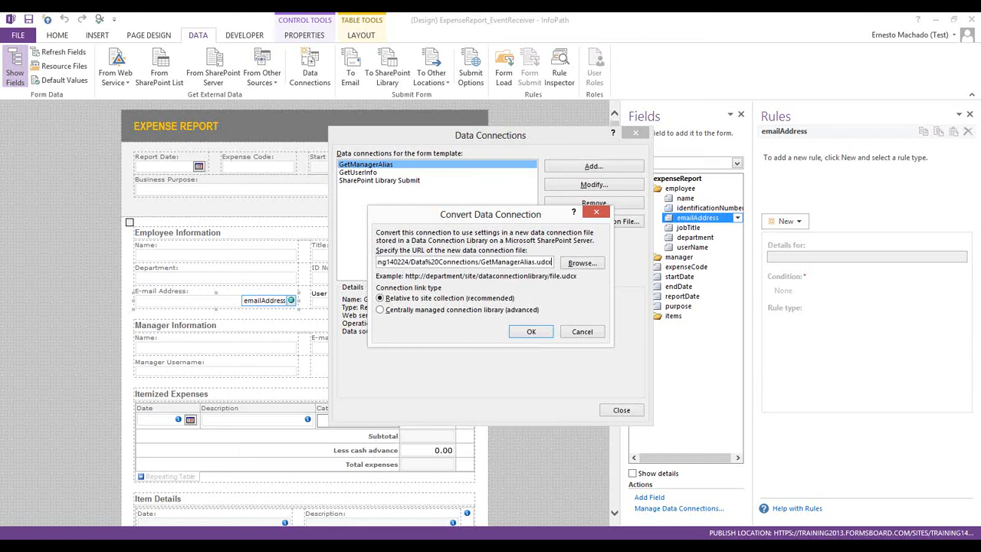
{"action": "left_click", "coordinate": [528, 338]}
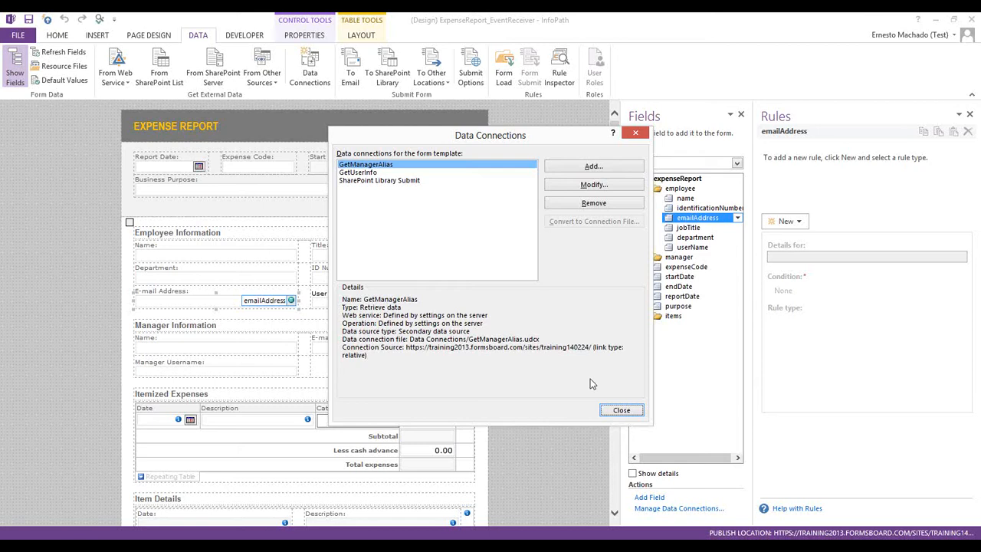
{"action": "left_click", "coordinate": [622, 411]}
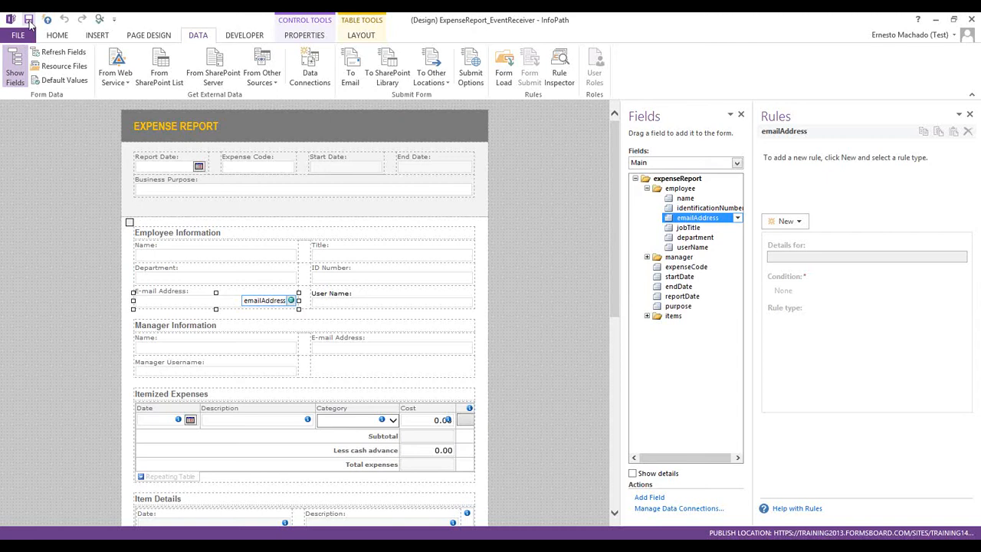
Save the Expense Report template, Quick Publish it, and acknowledge the success message
{"action": "left_click", "coordinate": [28, 20]}
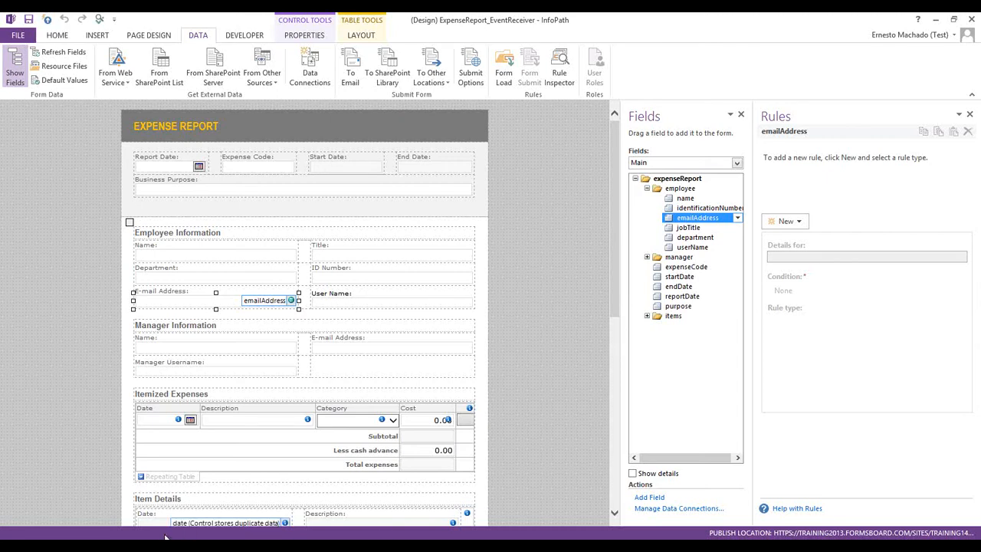
{"action": "mouse_move", "coordinate": [142, 545]}
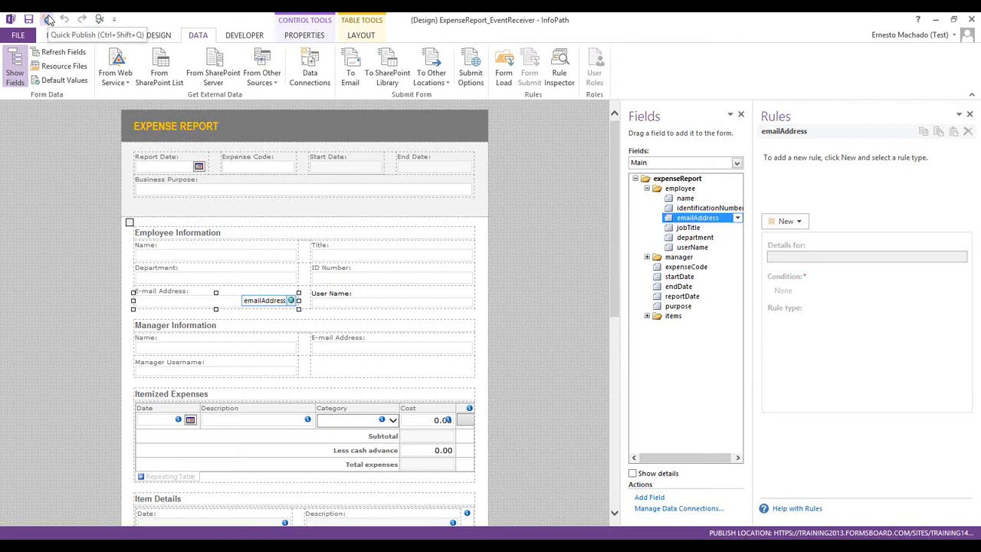
{"action": "left_click", "coordinate": [48, 20]}
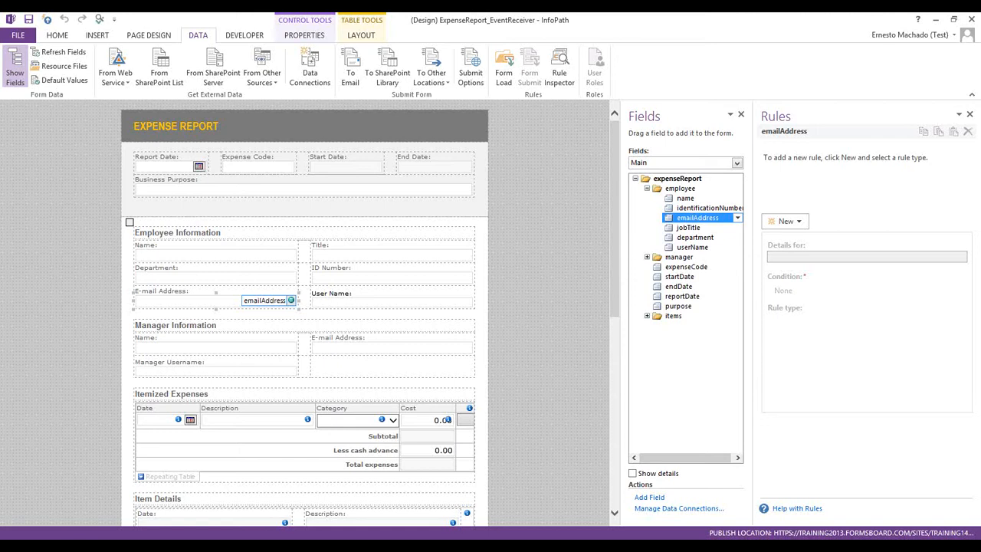
{"action": "key", "text": "F5"}
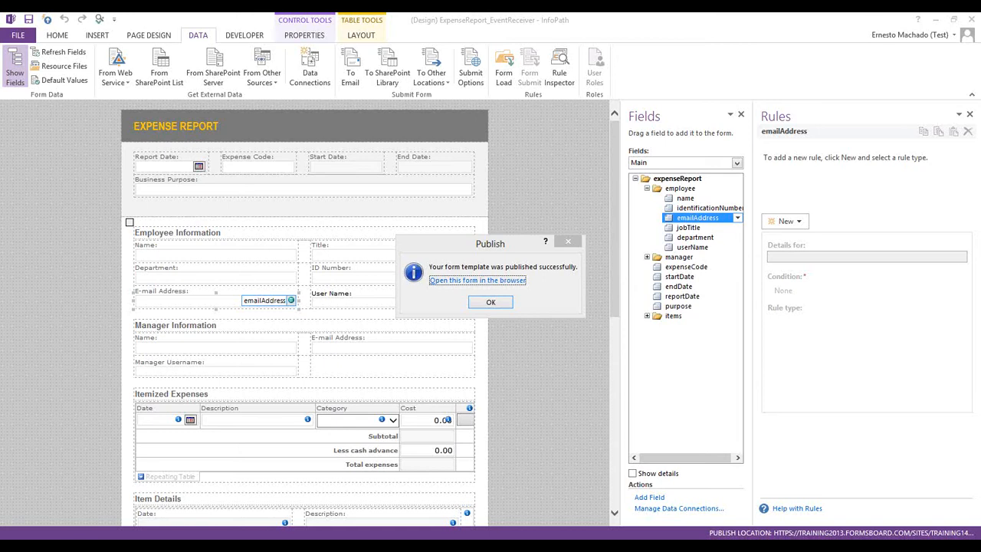
{"action": "left_click", "coordinate": [491, 303]}
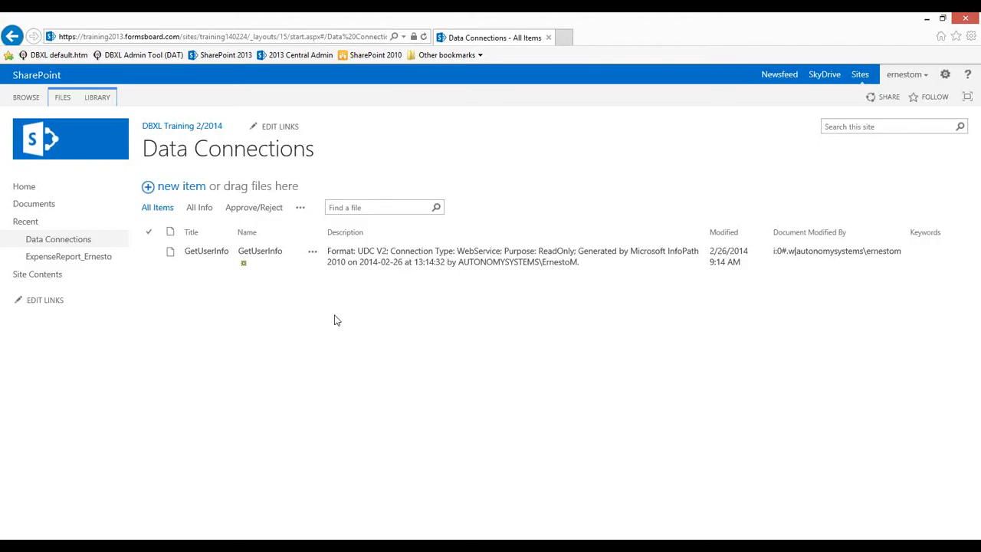
Refresh the Data Connections library and download a copy of GetManagerAlias.udcx
{"action": "left_click", "coordinate": [424, 37]}
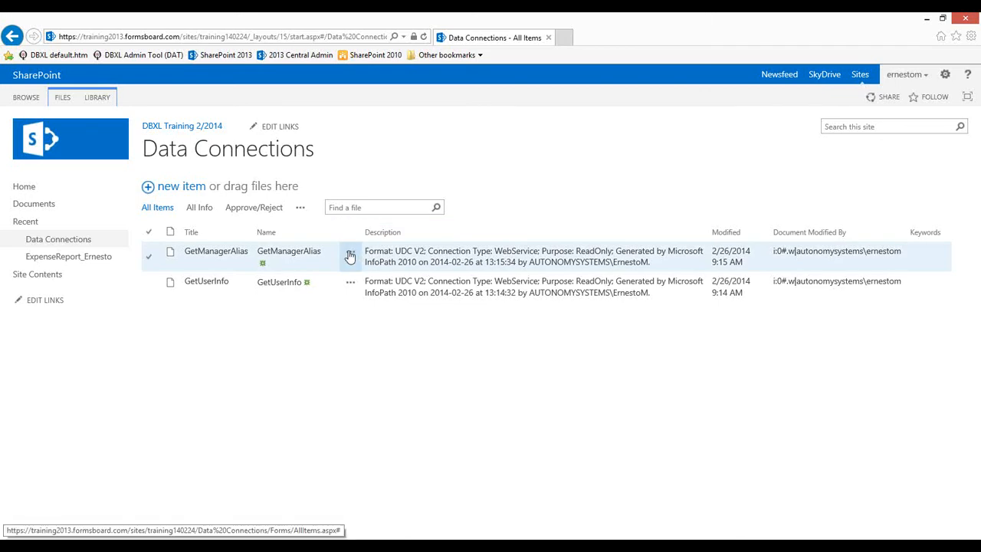
{"action": "left_click", "coordinate": [351, 256]}
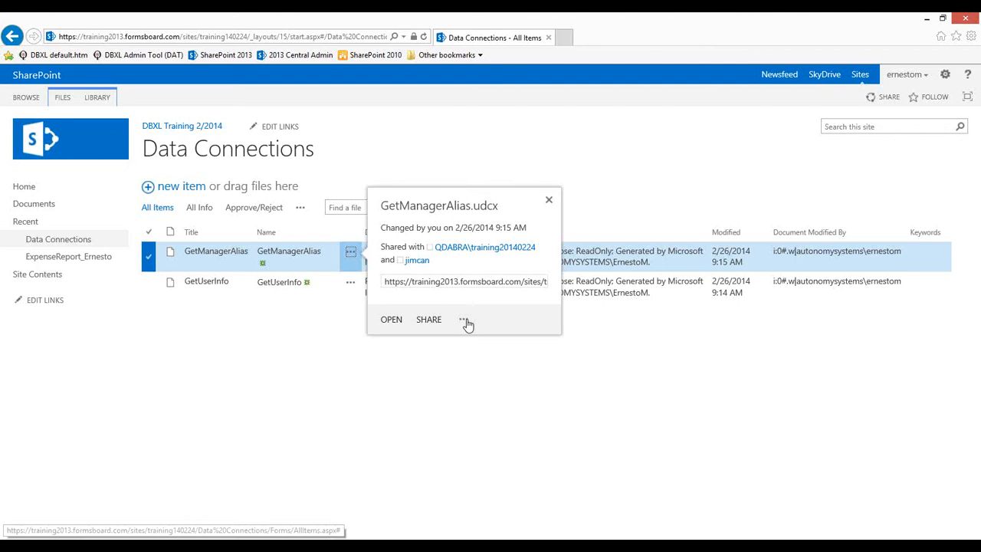
{"action": "left_click", "coordinate": [465, 322]}
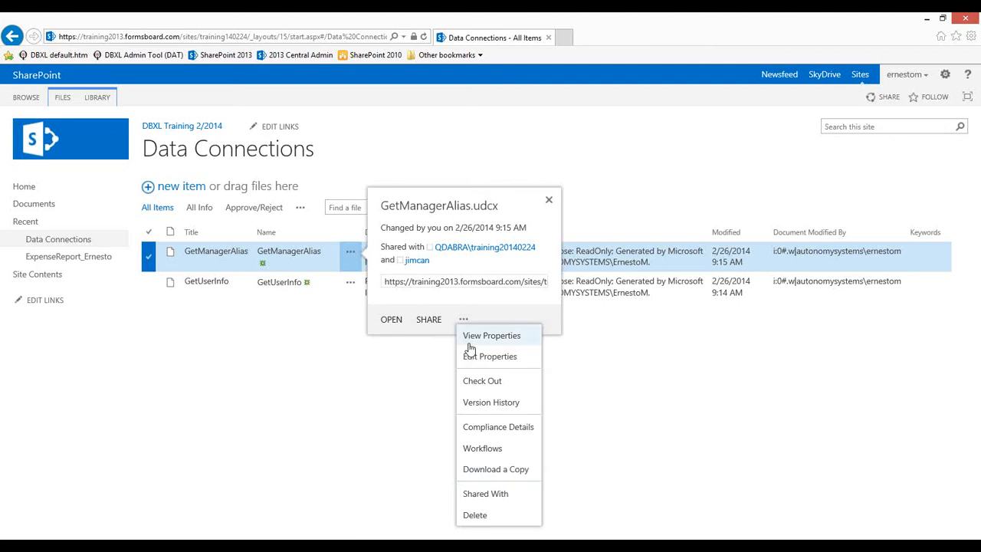
{"action": "left_click", "coordinate": [514, 473]}
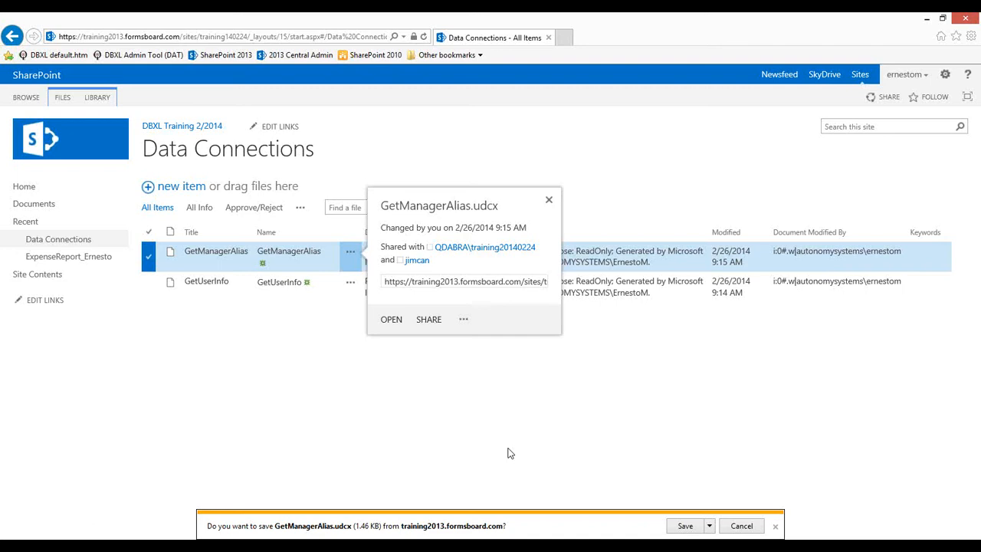
{"action": "left_click", "coordinate": [684, 526]}
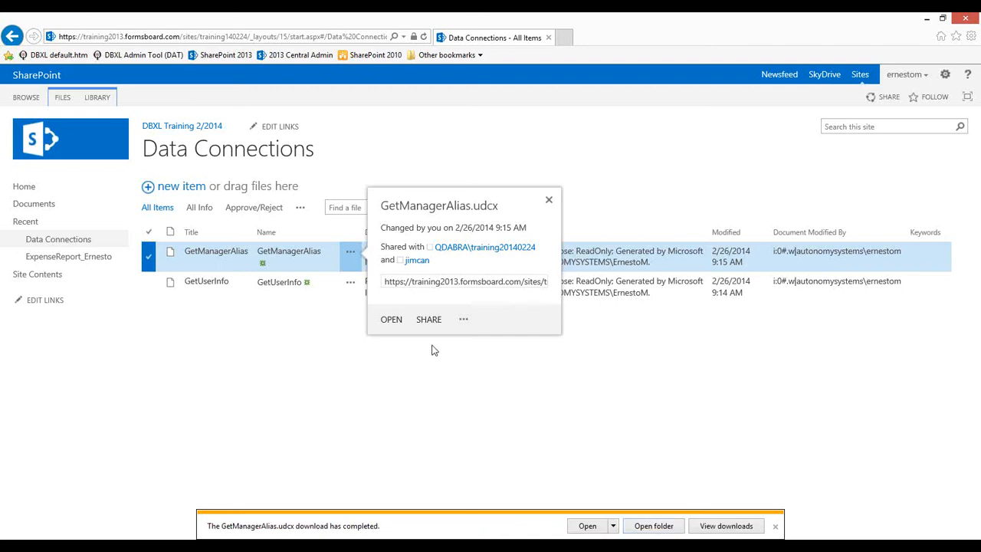
Download a copy of GetUserInfo.udcx and dismiss the download notifications and details popup
{"action": "left_click", "coordinate": [350, 284]}
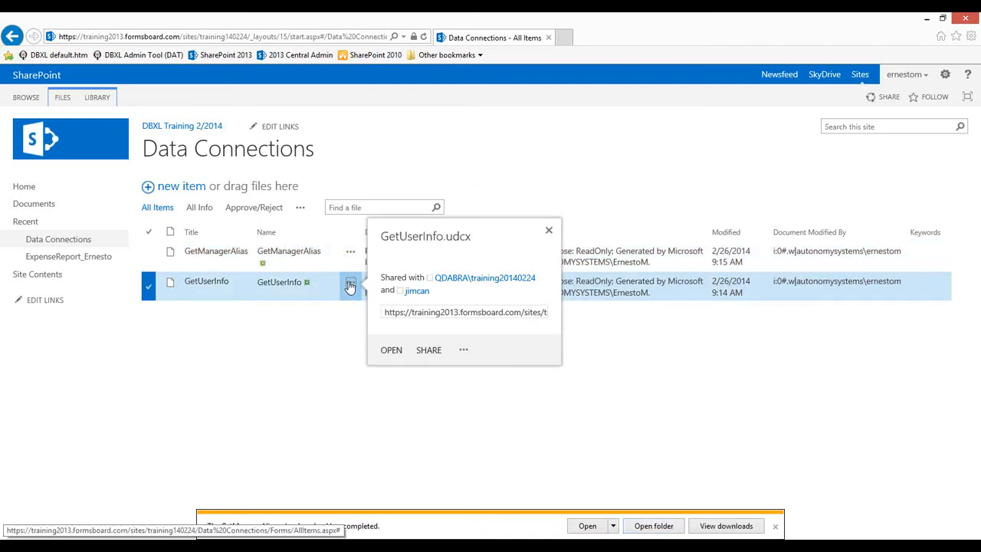
{"action": "left_click", "coordinate": [464, 352]}
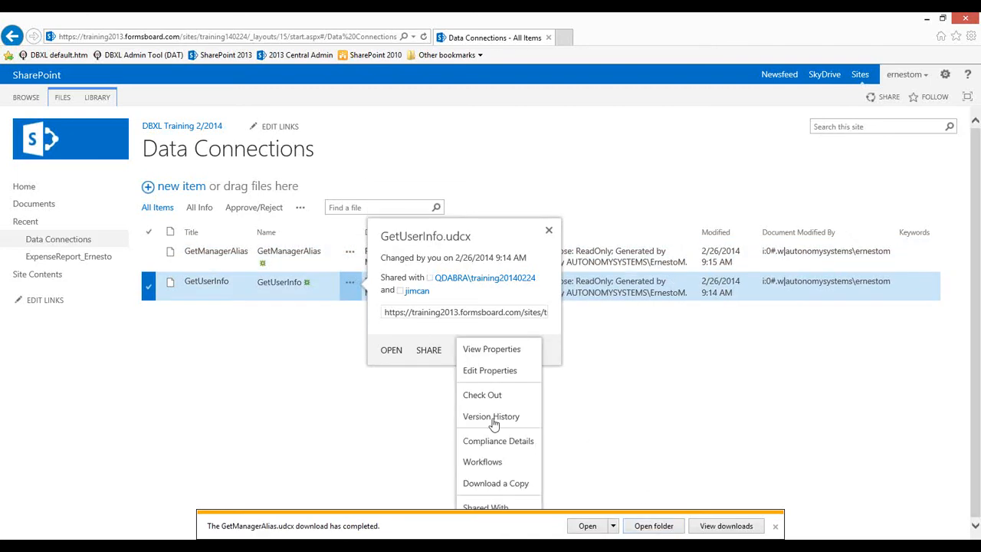
{"action": "left_click", "coordinate": [497, 484]}
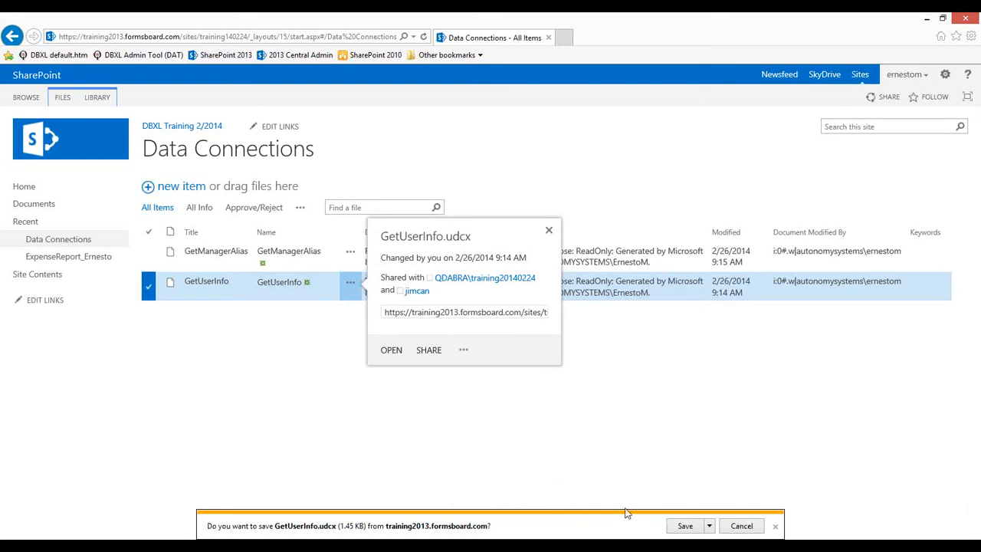
{"action": "left_click", "coordinate": [681, 528]}
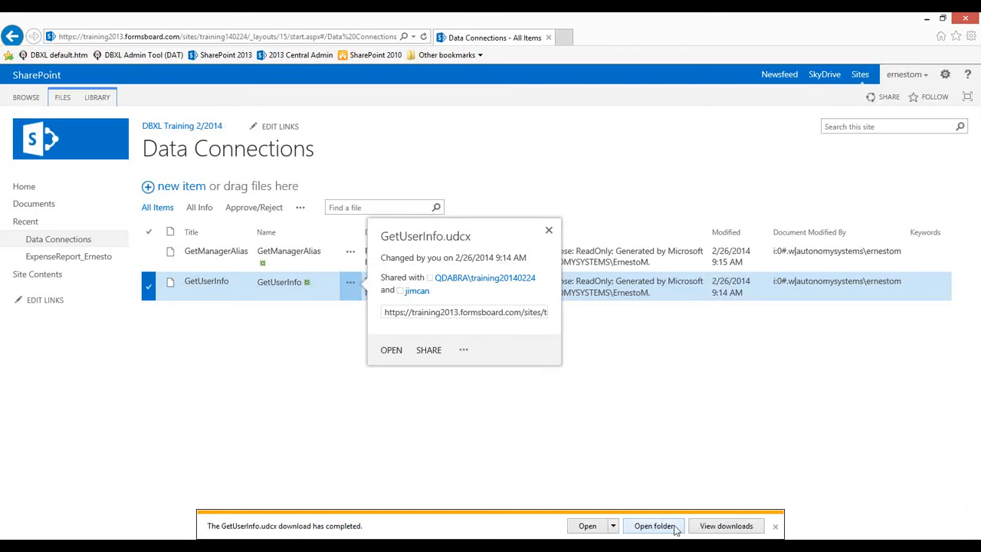
{"action": "left_click", "coordinate": [776, 528]}
{"action": "left_click", "coordinate": [776, 528]}
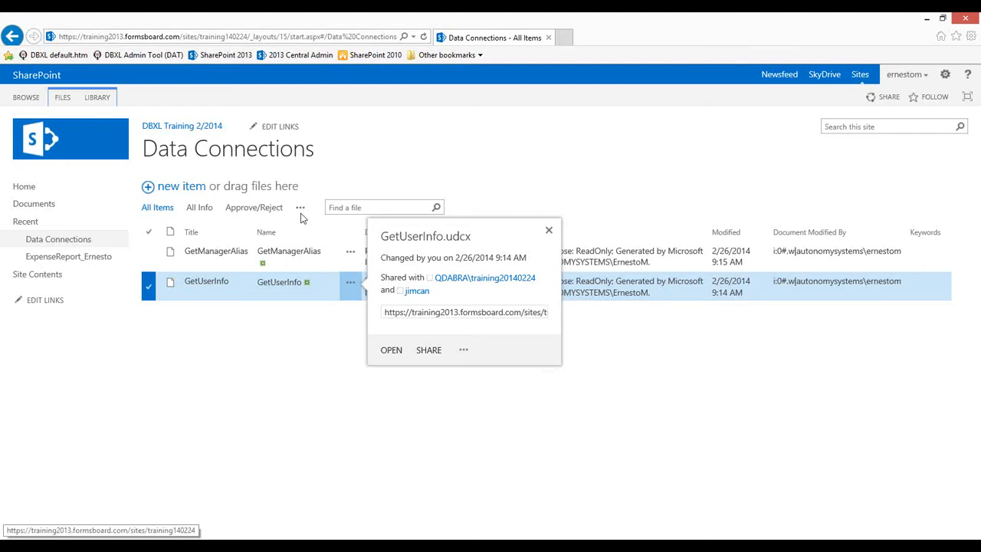
{"action": "left_click", "coordinate": [308, 383]}
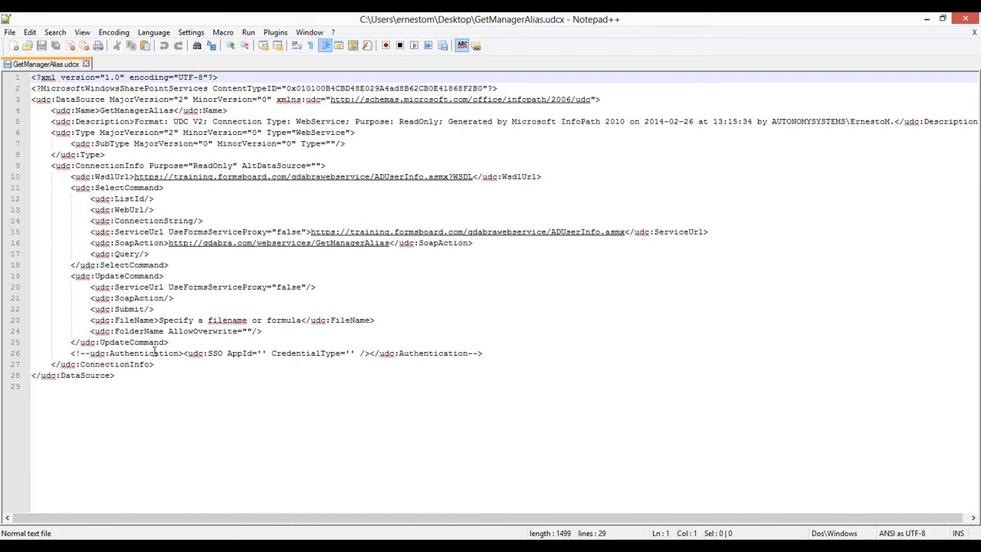
Replace line 26's commented authentication with an active line using AppId 'Training', then save the file
{"action": "left_click_drag", "start_coordinate": [69, 353], "coordinate": [485, 354]}
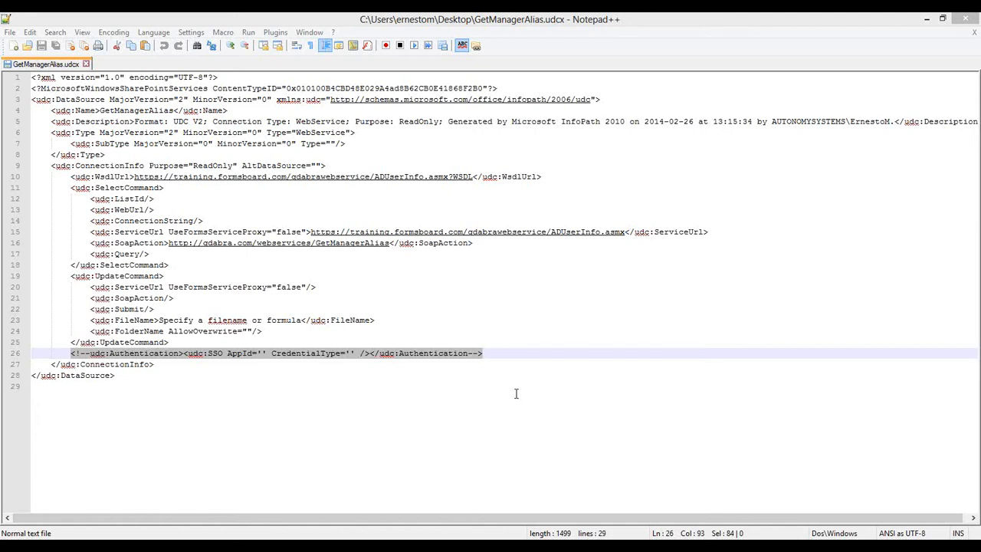
{"action": "left_click", "coordinate": [497, 354]}
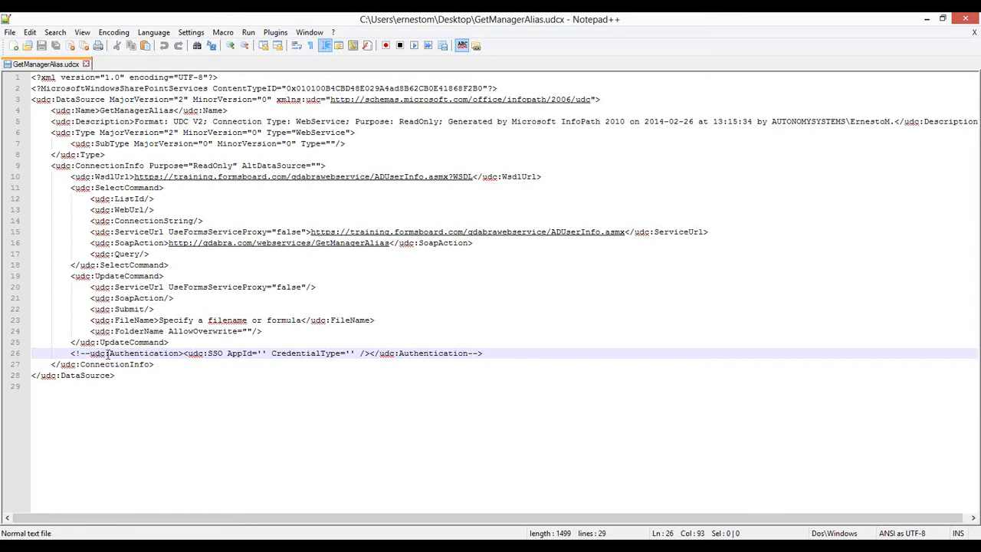
{"action": "left_click", "coordinate": [70, 354], "text": "shift"}
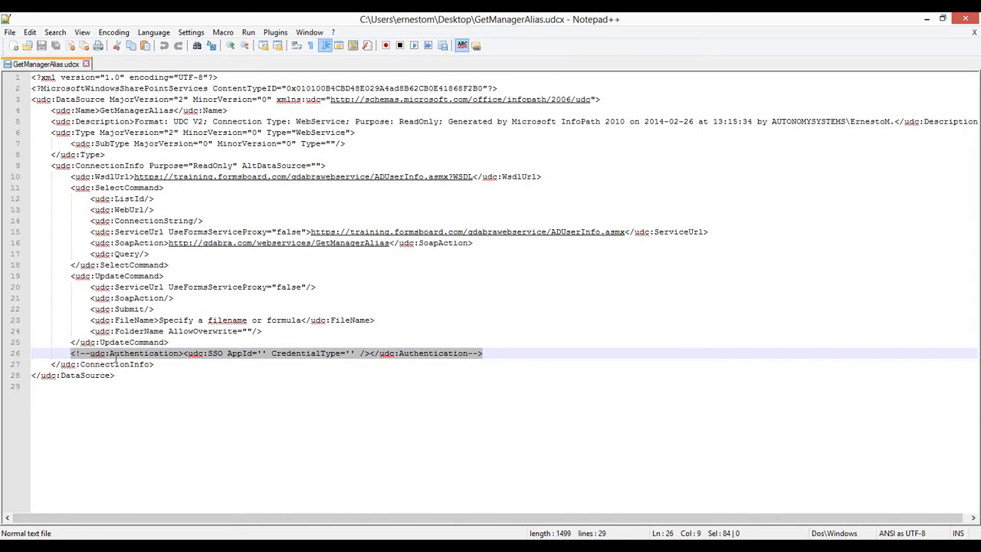
{"action": "key", "text": "ctrl+v"}
{"action": "left_click_drag", "start_coordinate": [243, 353], "coordinate": [248, 353]}
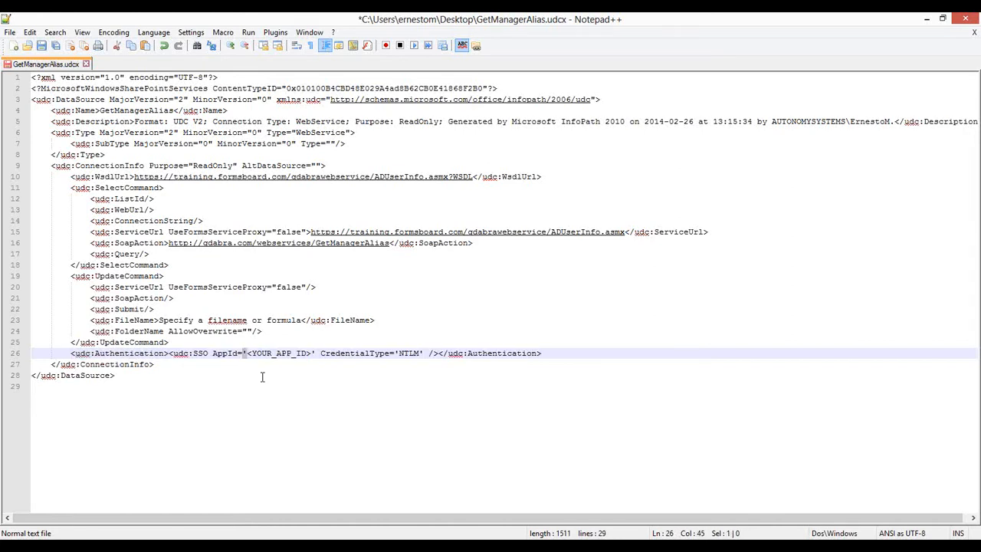
{"action": "key", "text": "Right"}
{"action": "key", "text": "shift+Right"}
{"action": "key", "text": "shift+Right"}
{"action": "key", "text": "shift+Right"}
{"action": "key", "text": "shift+Right"}
{"action": "key", "text": "shift+Right"}
{"action": "key", "text": "shift+Right"}
{"action": "key", "text": "shift+Right"}
{"action": "key", "text": "shift+Right"}
{"action": "key", "text": "shift+Right"}
{"action": "key", "text": "shift+Right"}
{"action": "key", "text": "shift+Right"}
{"action": "key", "text": "shift+Right"}
{"action": "key", "text": "shift+Right"}
{"action": "type", "text": "Training"}
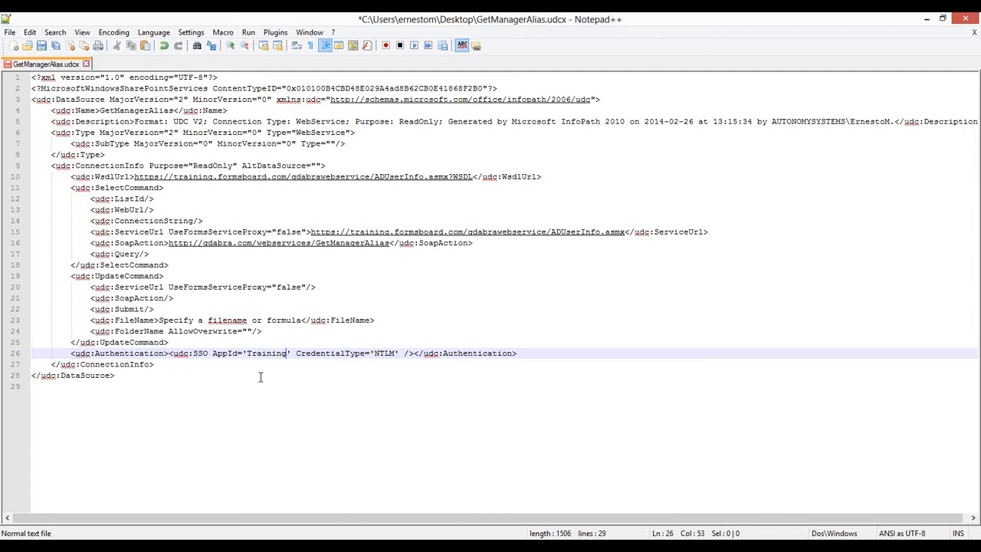
{"action": "left_click", "coordinate": [35, 355]}
{"action": "left_click", "coordinate": [558, 352], "text": "shift"}
{"action": "key", "text": "ctrl+c"}
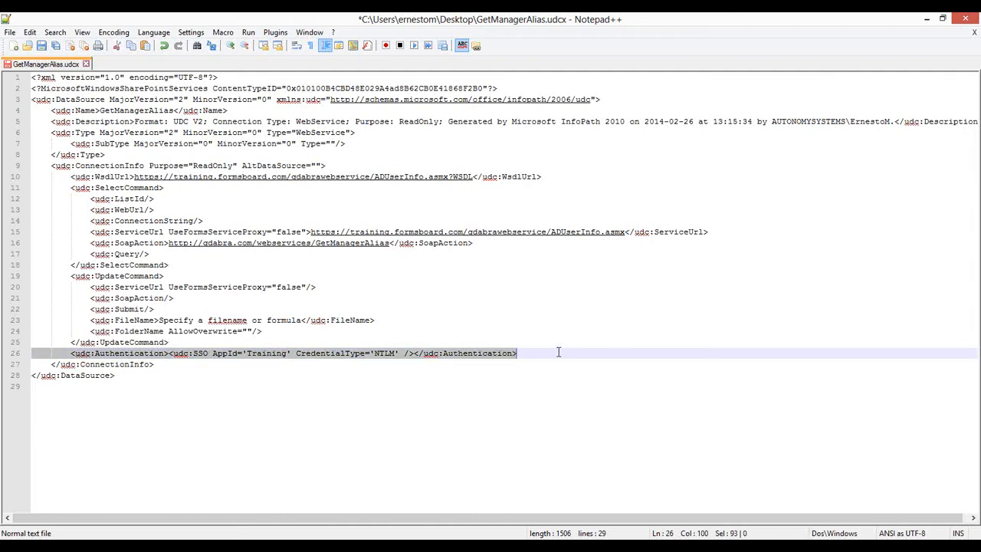
{"action": "left_click", "coordinate": [42, 47]}
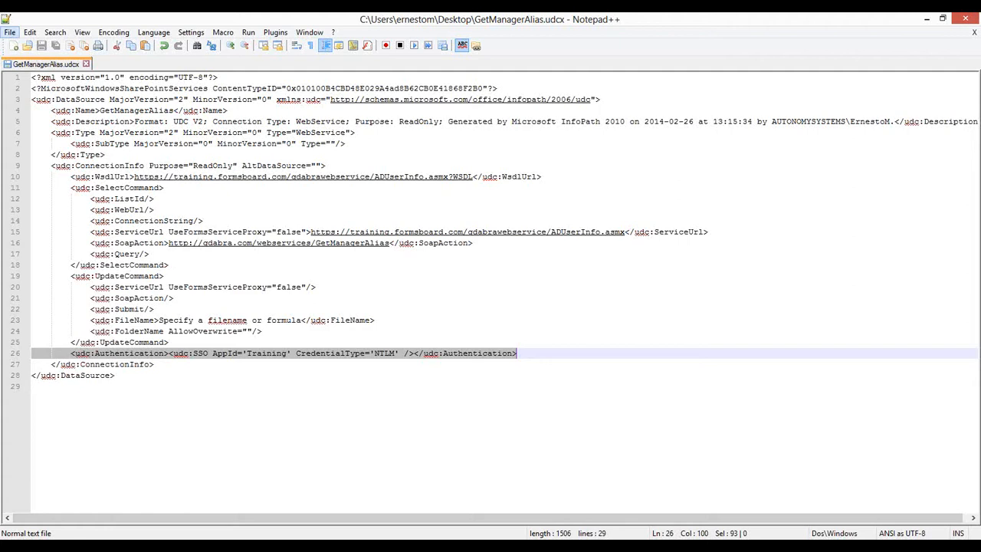
In GetUserInfo.udcx, paste the Training NTLM line over line 26, fix its indentation, save, and close
{"action": "key", "text": "alt+Tab"}
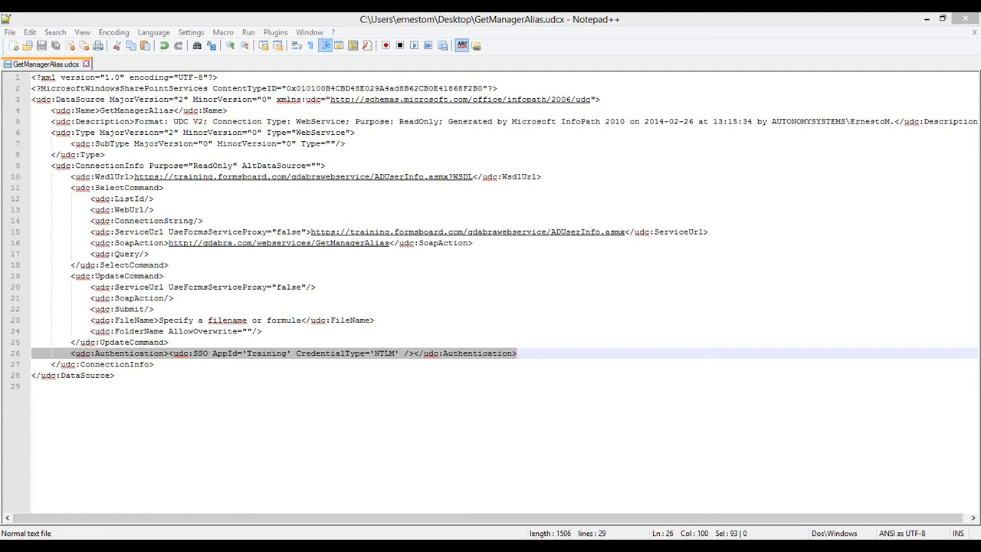
{"action": "key", "text": "alt+Tab"}
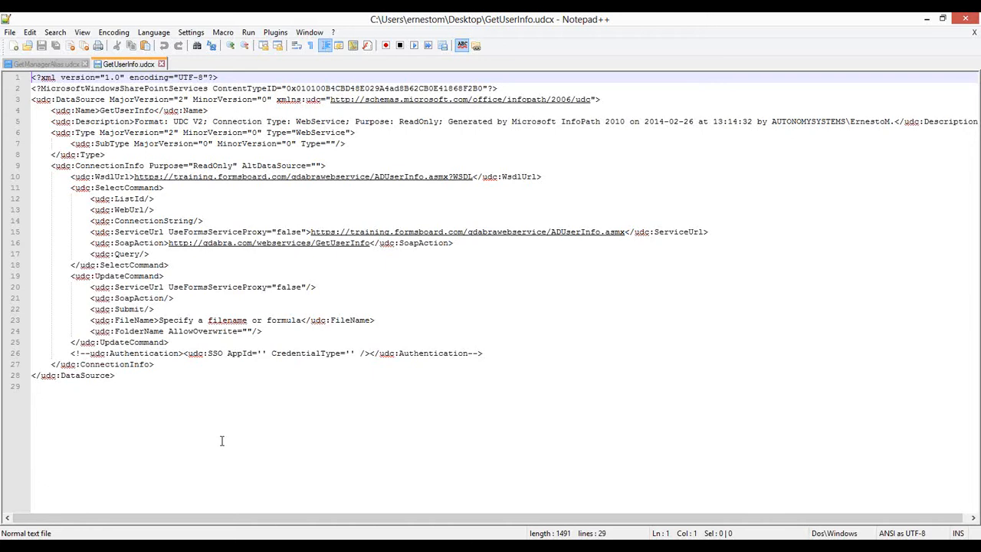
{"action": "left_click", "coordinate": [490, 357]}
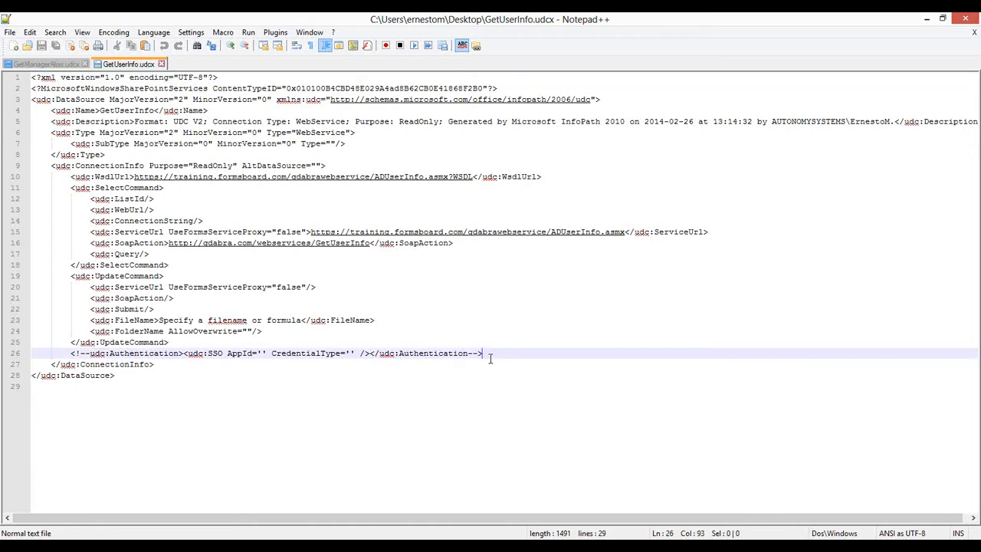
{"action": "key", "text": "shift+Home"}
{"action": "key", "text": "ctrl+v"}
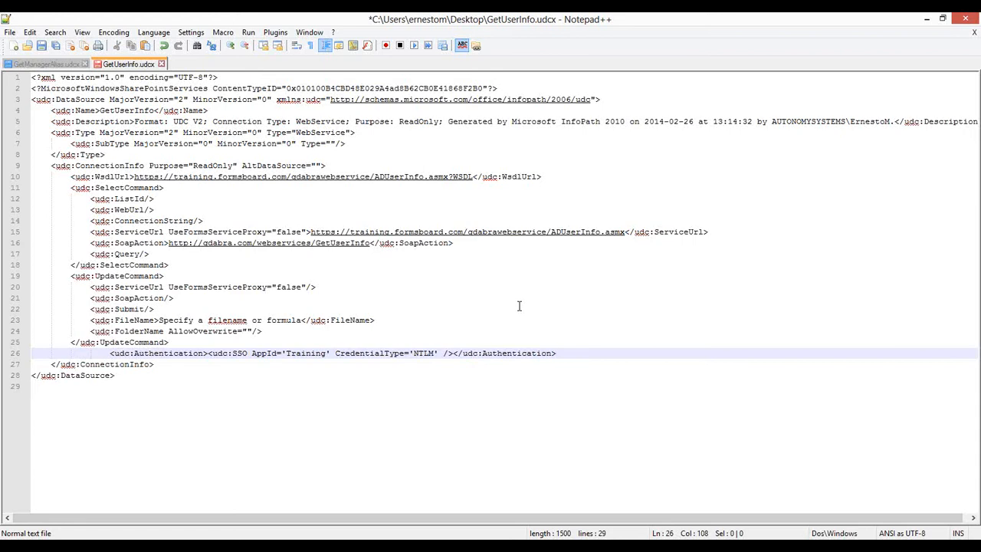
{"action": "left_click", "coordinate": [89, 354]}
{"action": "key", "text": "BackSpace"}
{"action": "key", "text": "BackSpace"}
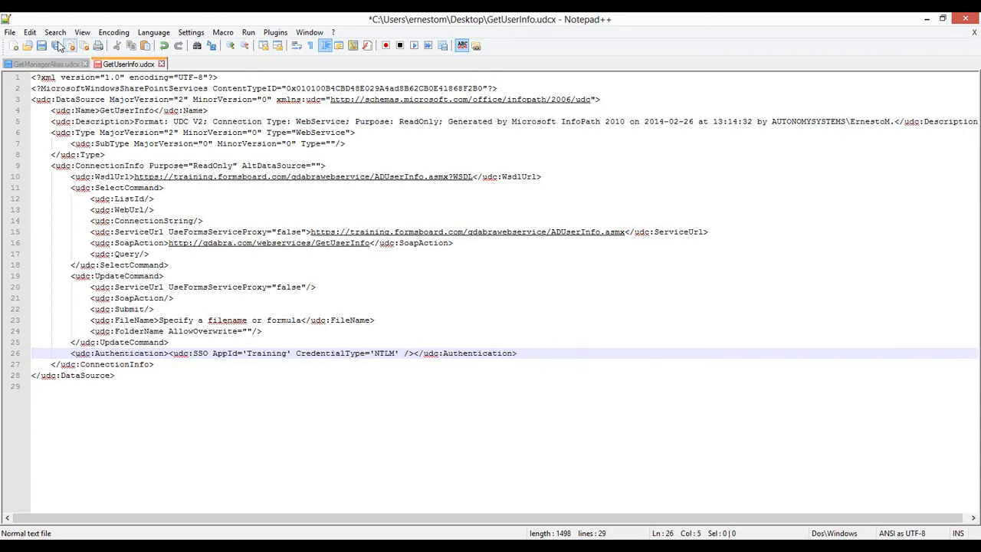
{"action": "left_click", "coordinate": [41, 46]}
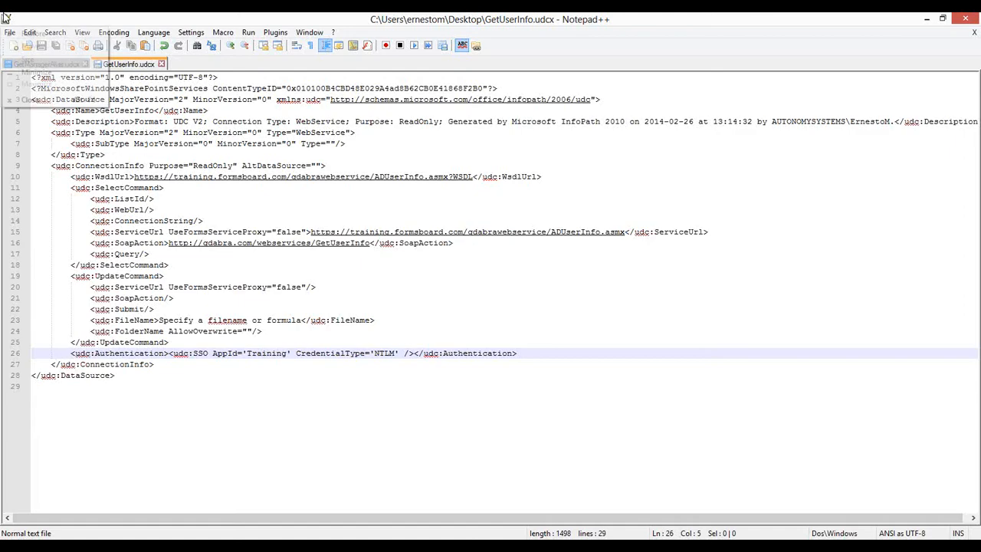
{"action": "key", "text": "alt+F4"}
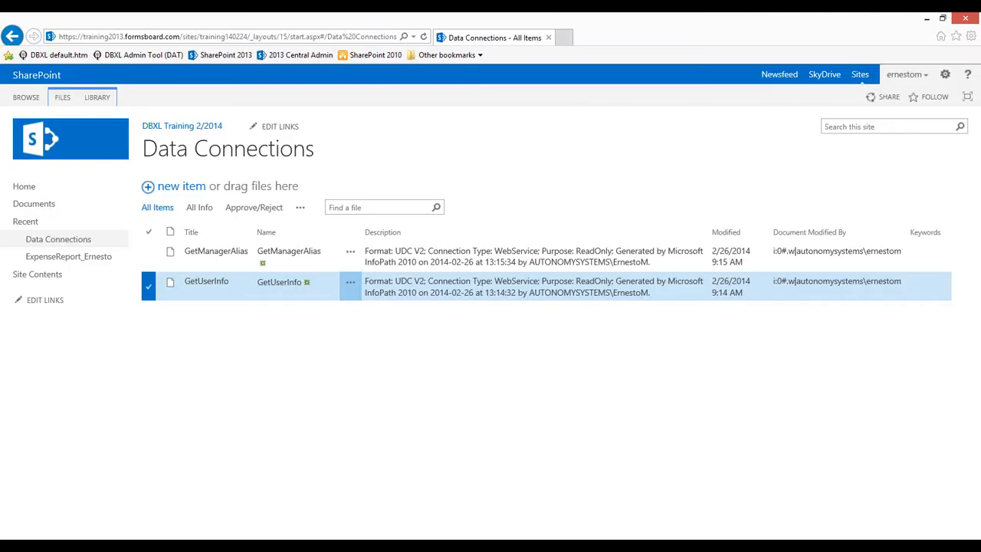
Upload both edited .udcx files over the Data Connections copies, then open the ExpenseReport_Ernesto library
{"action": "left_click_drag", "start_coordinate": [81, 161], "coordinate": [511, 221]}
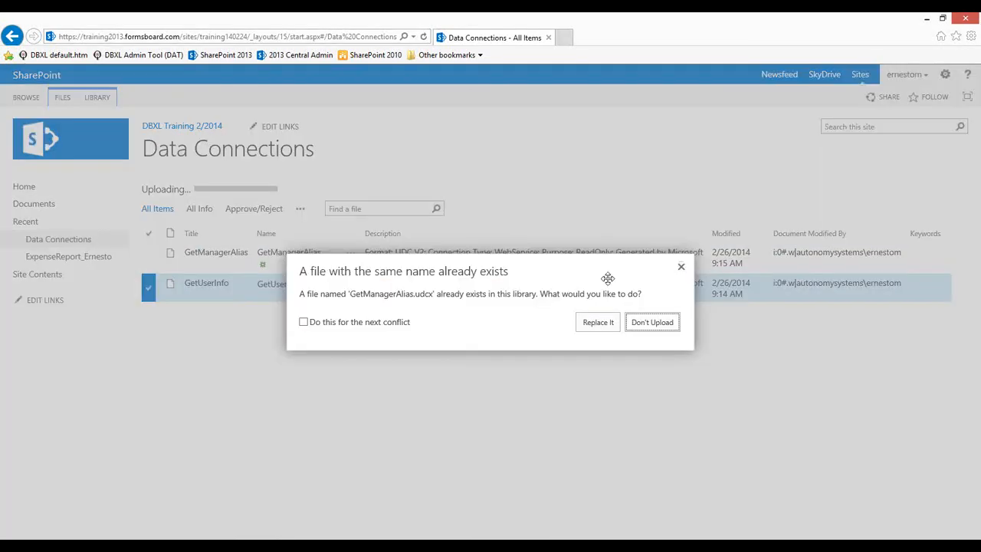
{"action": "left_click", "coordinate": [597, 322]}
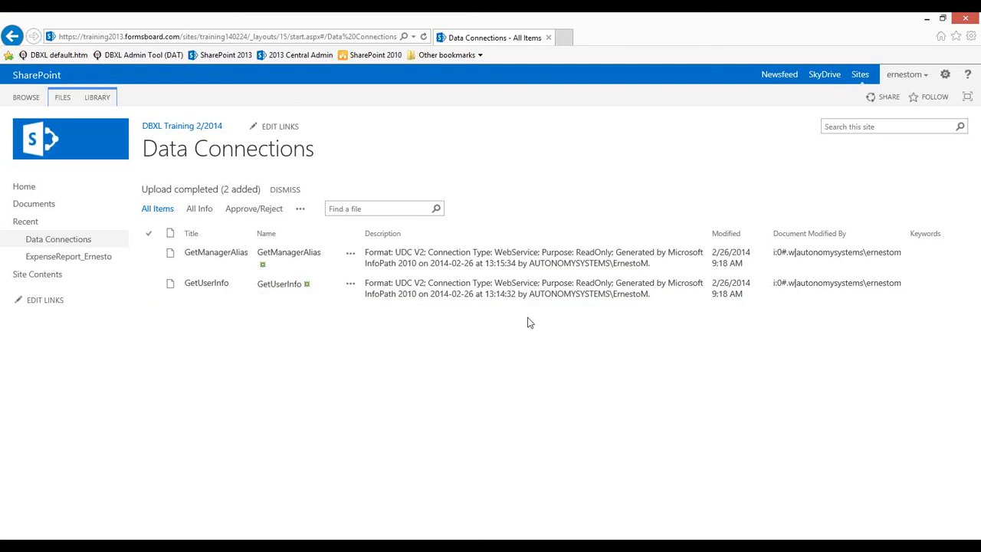
{"action": "left_click", "coordinate": [42, 258]}
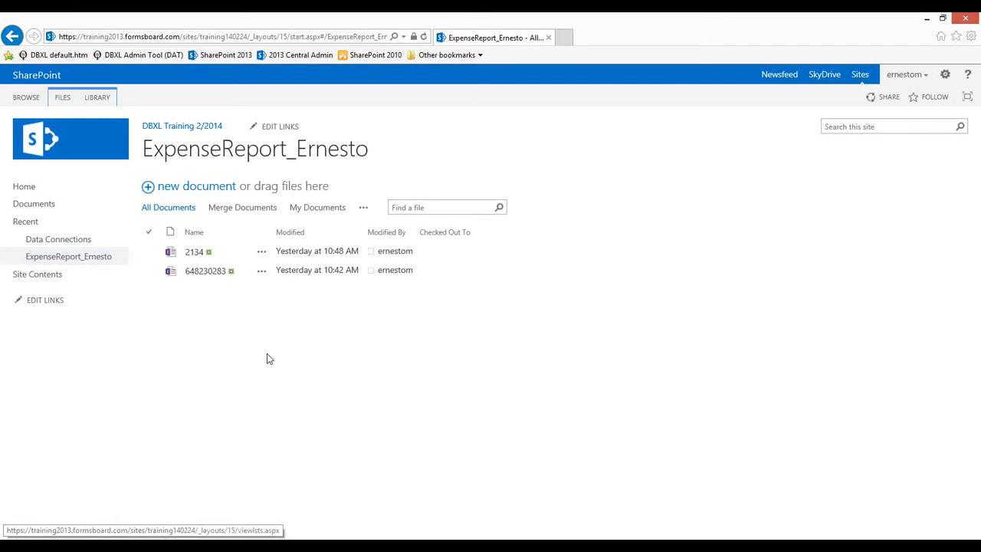
Create a new document in ExpenseReport_Ernesto, opening an Expense Report form with employee and manager details prefilled
{"action": "left_click", "coordinate": [170, 190]}
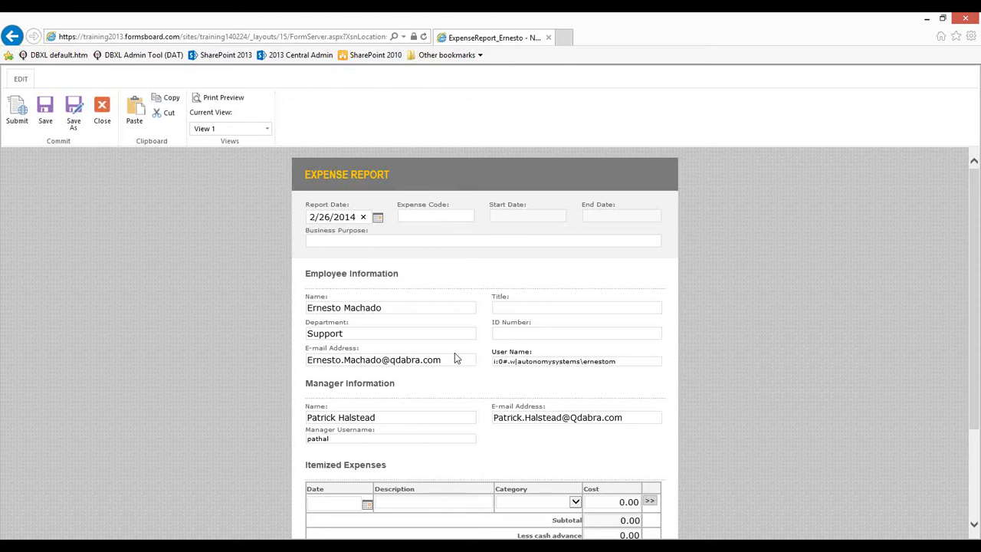
Highlight the auto-filled User Name and Manager Username fields on the form
{"action": "left_click_drag", "start_coordinate": [493, 351], "coordinate": [542, 360]}
{"action": "left_click", "coordinate": [457, 377]}
{"action": "left_click_drag", "start_coordinate": [306, 429], "coordinate": [384, 437]}
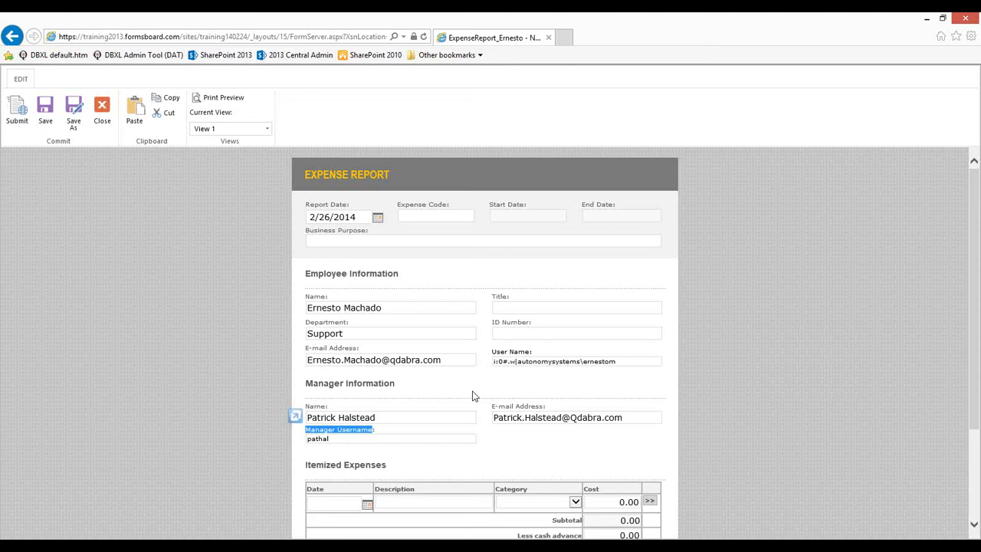
Enter Expense Code 1234 and Business Purpose 'this is a new test', then submit the report
{"action": "left_click", "coordinate": [419, 215]}
{"action": "type", "text": "1234"}
{"action": "left_click", "coordinate": [391, 239]}
{"action": "type", "text": "this is a new test"}
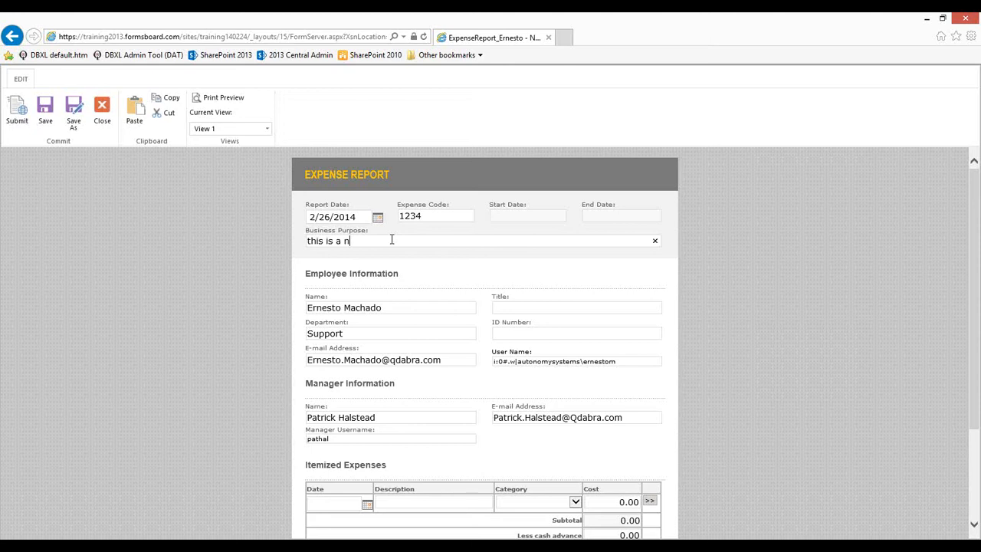
{"action": "key", "text": "Tab"}
{"action": "scroll", "coordinate": [460, 366], "scroll_direction": "down", "scroll_amount": 3}
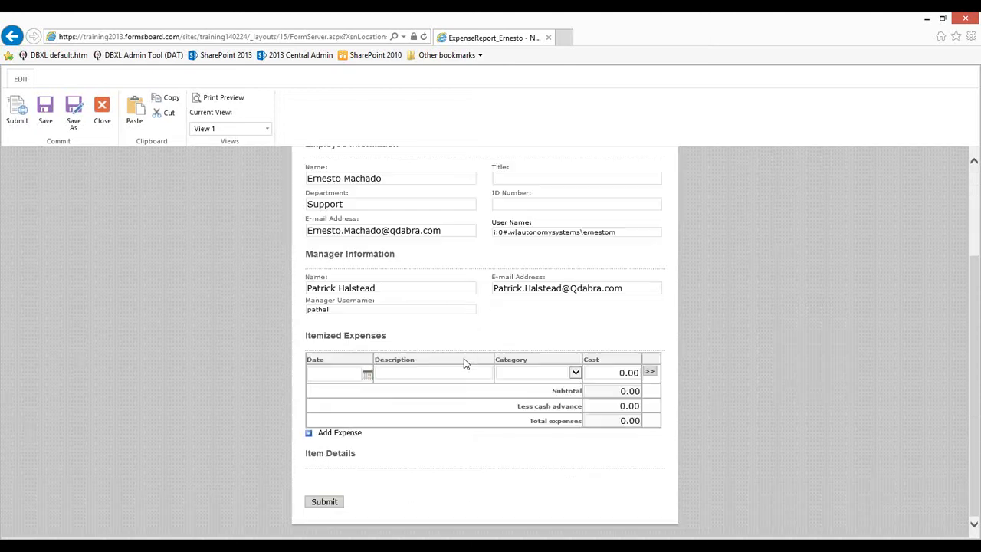
{"action": "left_click", "coordinate": [324, 500]}
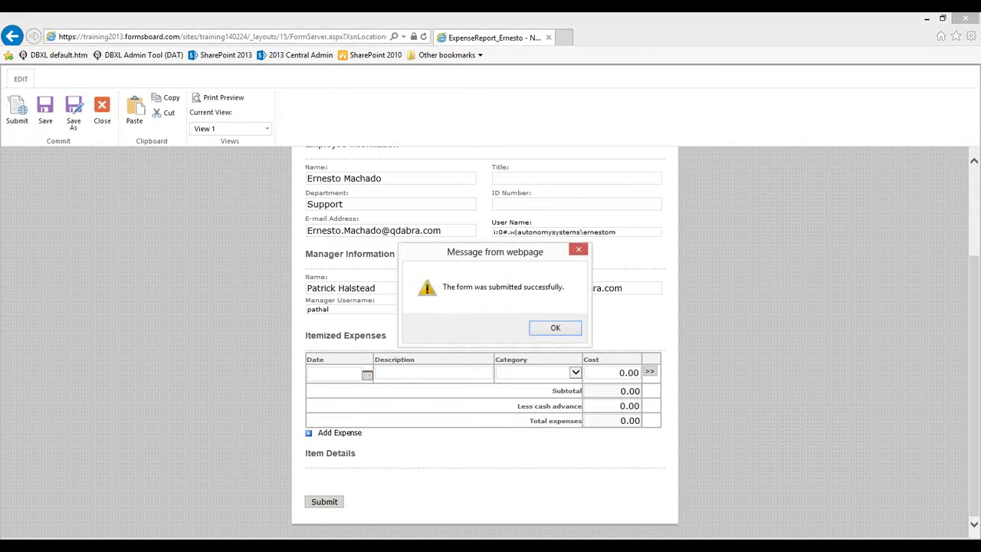
{"action": "left_click", "coordinate": [554, 329]}
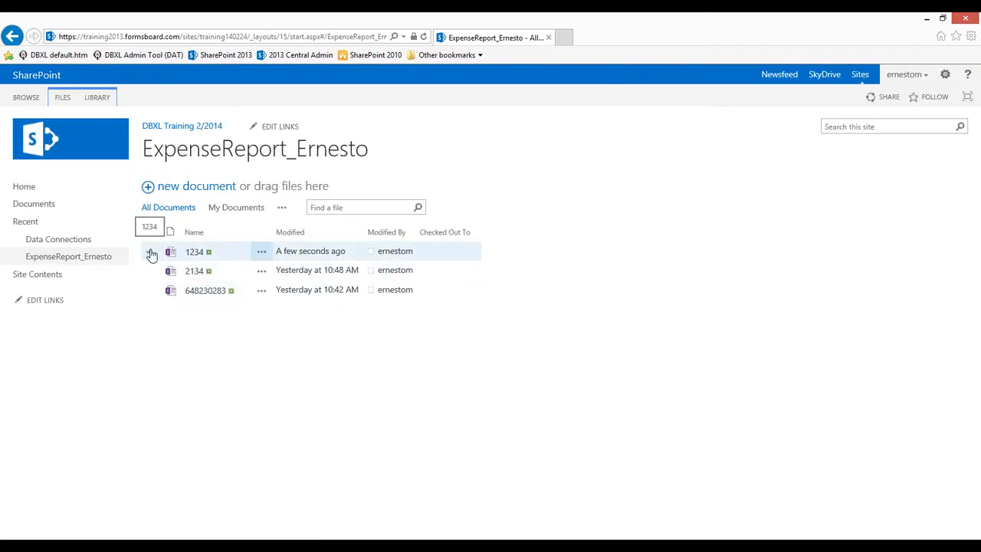
Return to the expense report library and open the downloaded template.xsn in InfoPath
{"action": "left_click", "coordinate": [266, 159]}
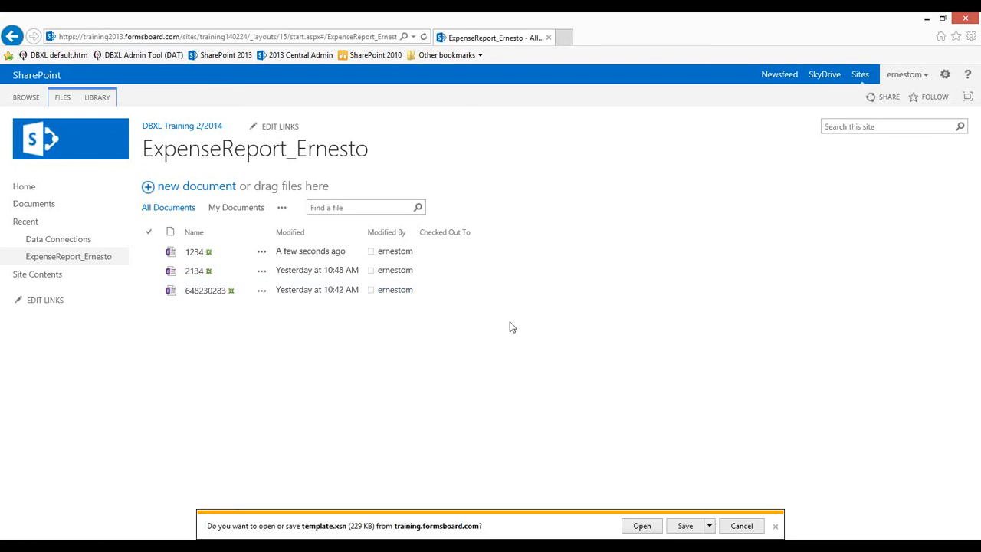
{"action": "left_click", "coordinate": [642, 527]}
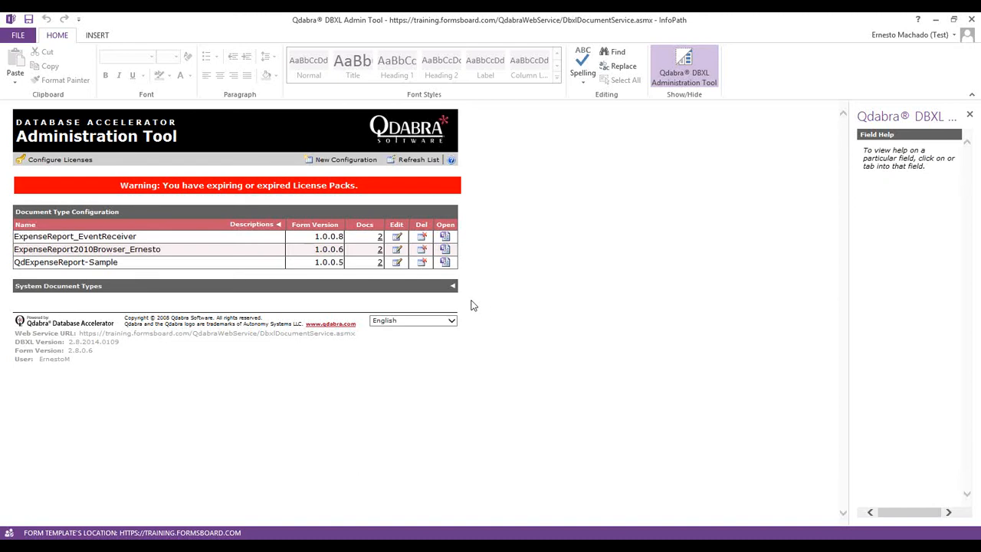
List the DBXL documents for ExpenseReport_EventReceiver, select 2134, and bring the browser forward as a smaller window
{"action": "left_click", "coordinate": [379, 237]}
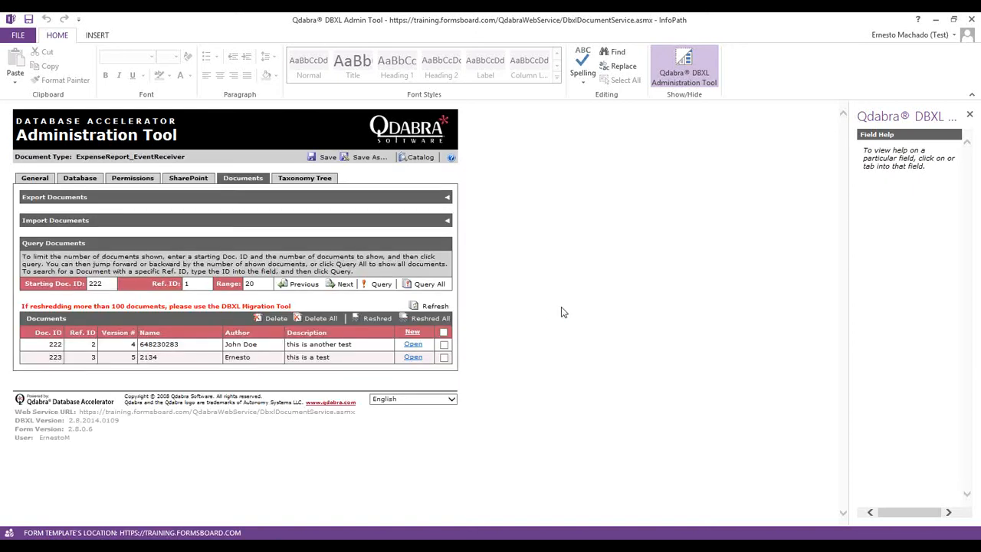
{"action": "double_click", "coordinate": [148, 357]}
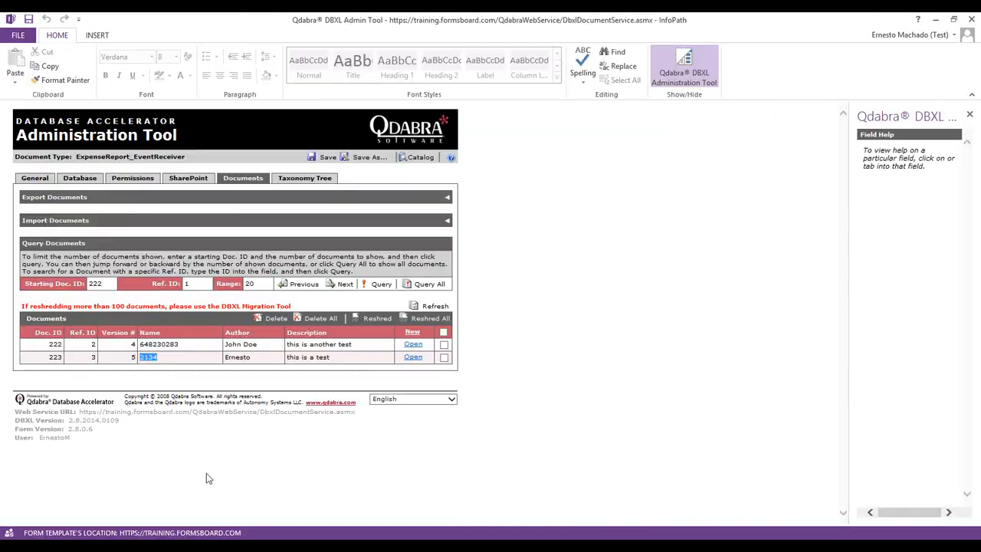
{"action": "key", "text": "alt+Tab"}
{"action": "left_click_drag", "start_coordinate": [256, 15], "coordinate": [382, 36]}
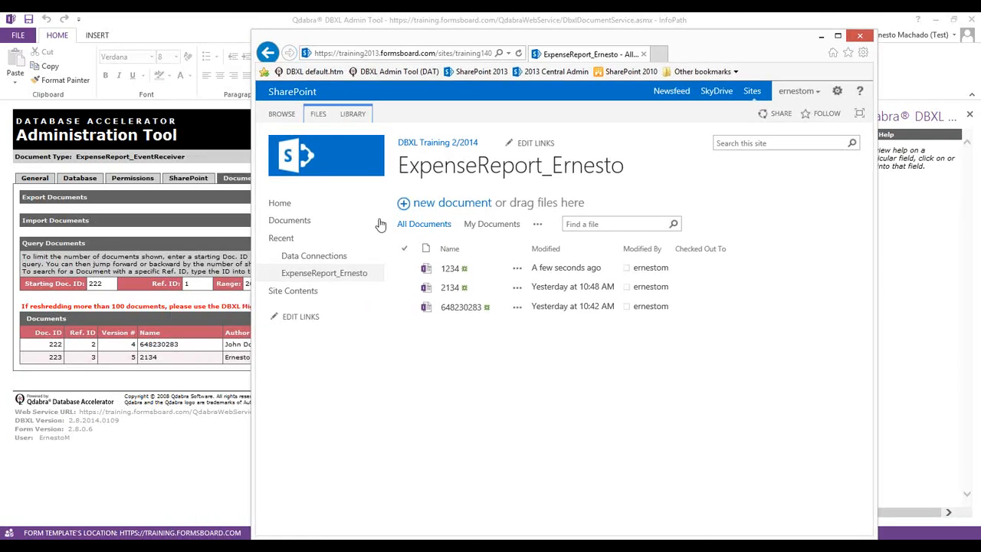
Open report 1234, give its first expense a 100.00 cost, and resubmit it
{"action": "left_click", "coordinate": [450, 271]}
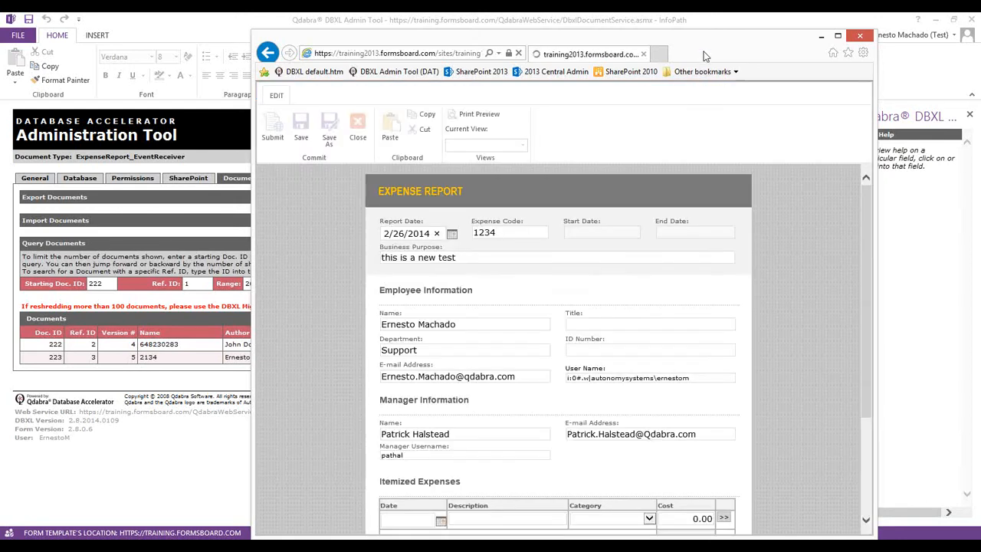
{"action": "double_click", "coordinate": [704, 56]}
{"action": "scroll", "coordinate": [745, 272], "scroll_direction": "down", "scroll_amount": 3}
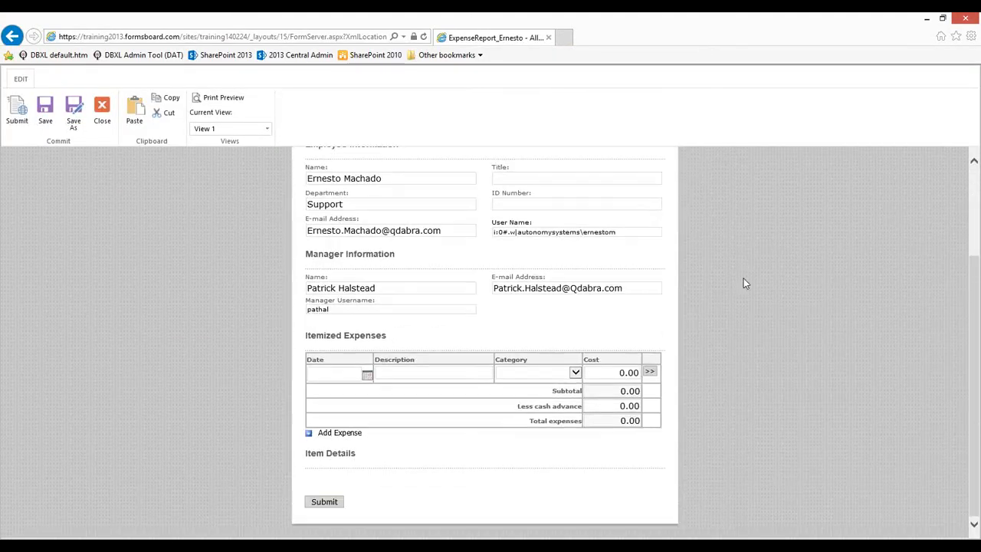
{"action": "left_click", "coordinate": [603, 371]}
{"action": "type", "text": "10"}
{"action": "left_click", "coordinate": [320, 505]}
{"action": "left_click", "coordinate": [328, 502]}
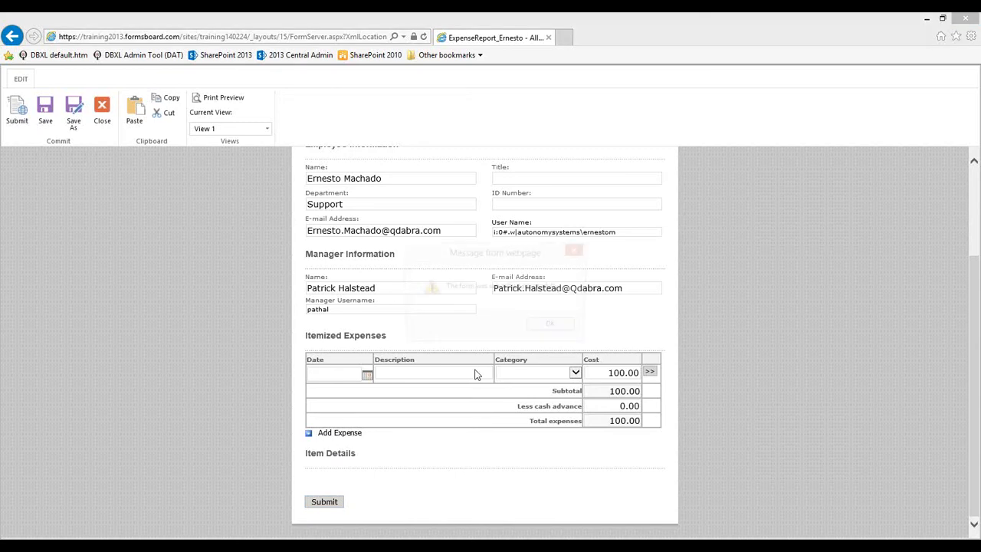
{"action": "left_click", "coordinate": [557, 328]}
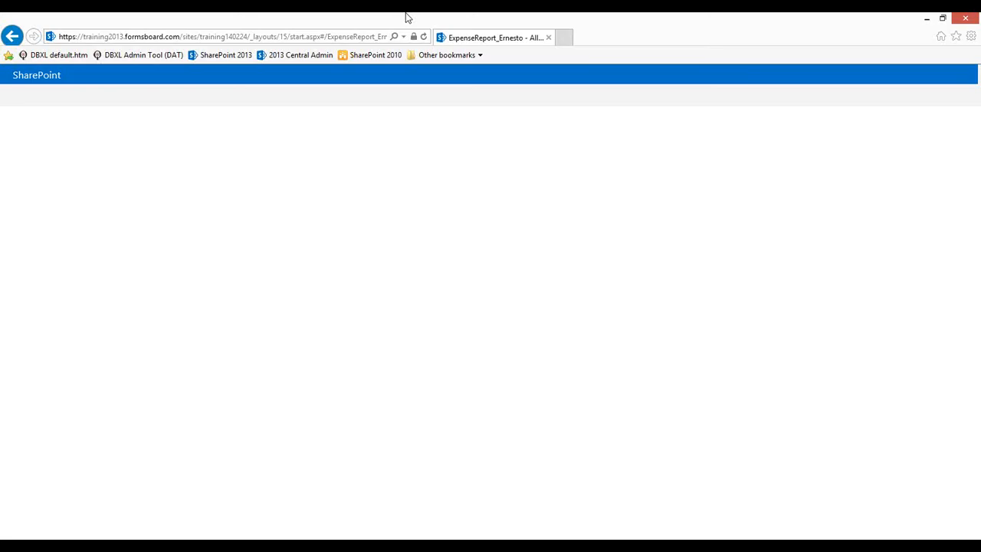
{"action": "double_click", "coordinate": [408, 17]}
Refresh the DBXL document list so report 1234 appears as Doc ID 224, then maximize the SharePoint window
{"action": "left_click", "coordinate": [151, 17]}
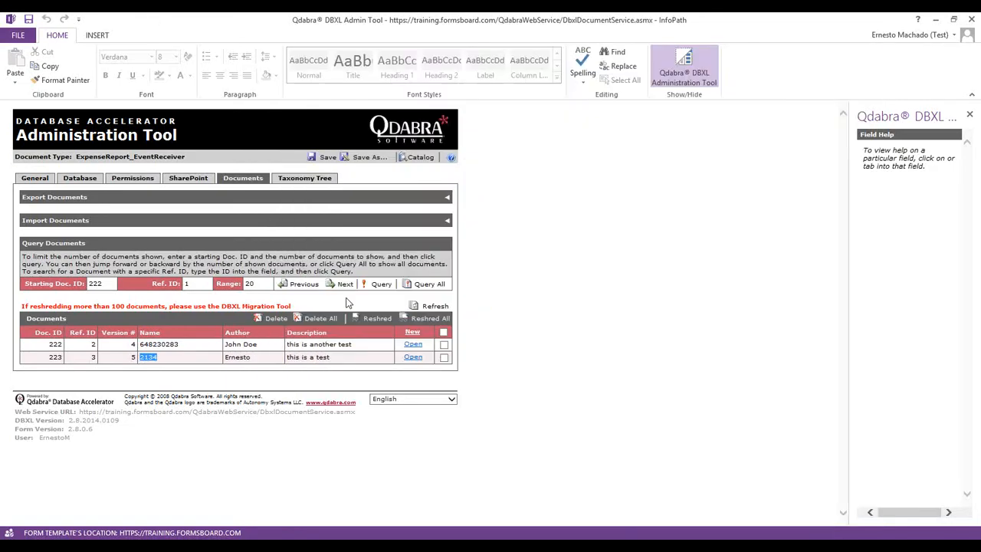
{"action": "left_click", "coordinate": [418, 305]}
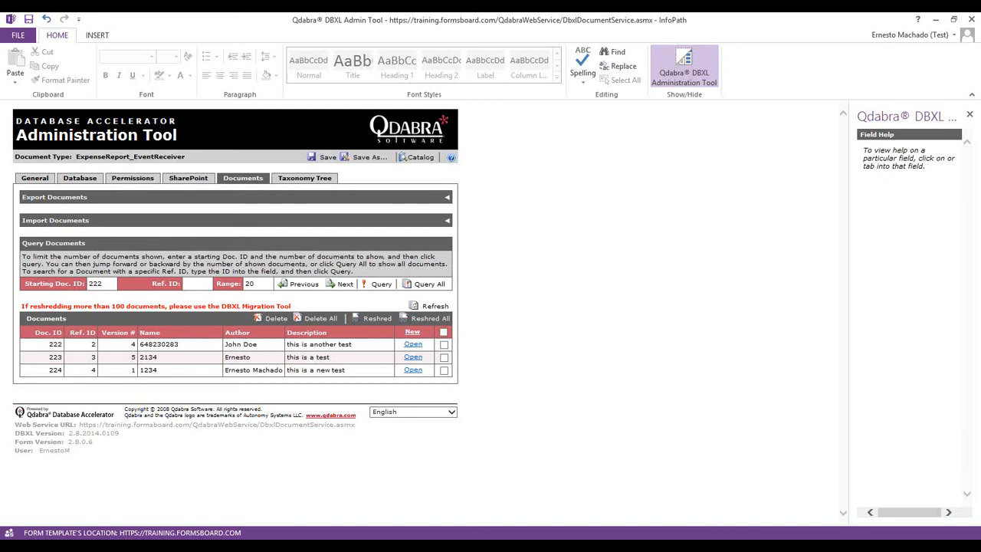
{"action": "left_click", "coordinate": [173, 545]}
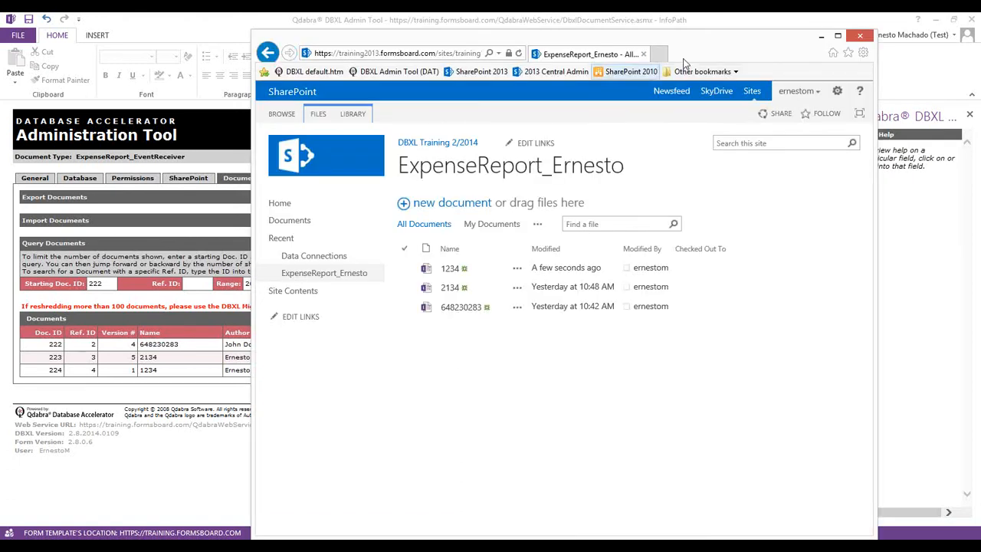
{"action": "left_click_drag", "start_coordinate": [710, 48], "coordinate": [755, 38]}
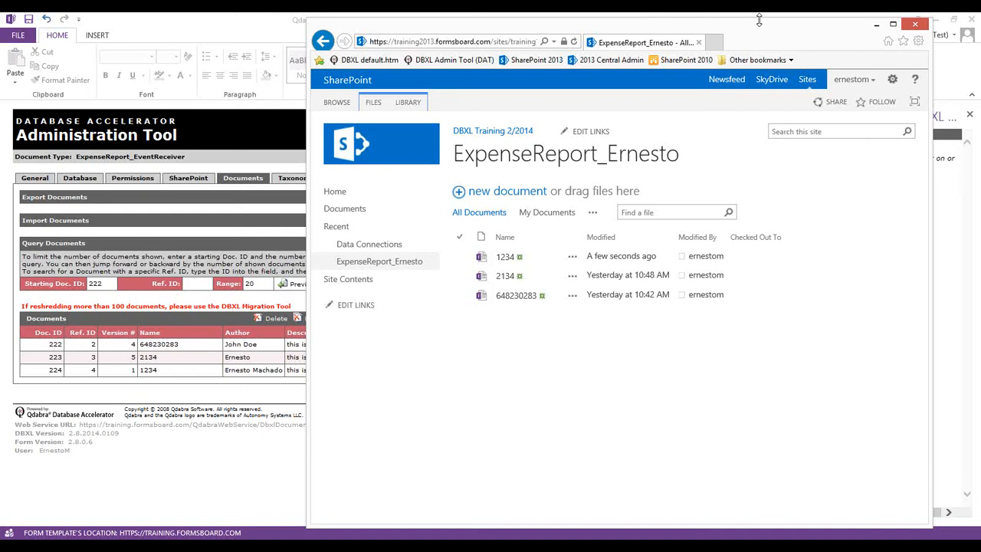
{"action": "left_click_drag", "start_coordinate": [759, 21], "coordinate": [824, 180]}
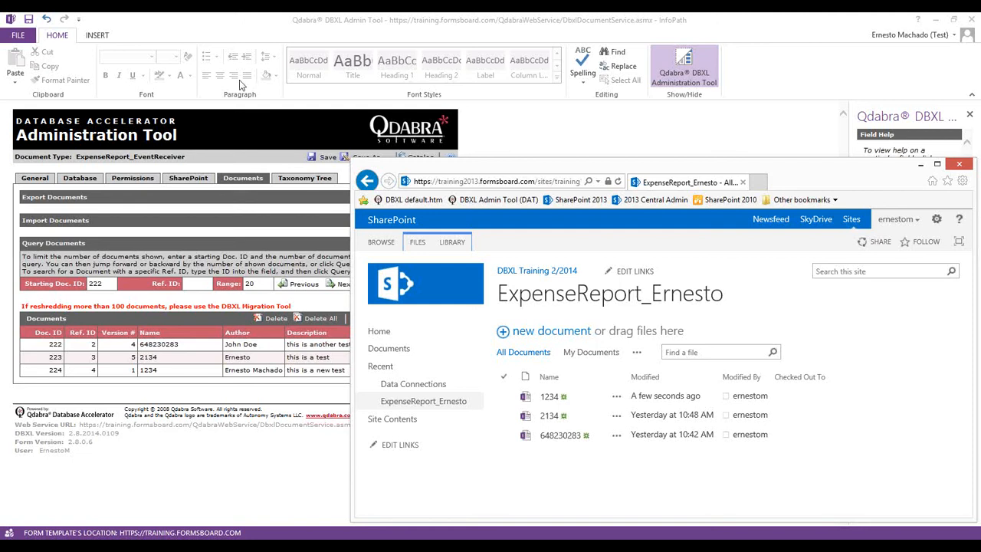
{"action": "double_click", "coordinate": [794, 175]}
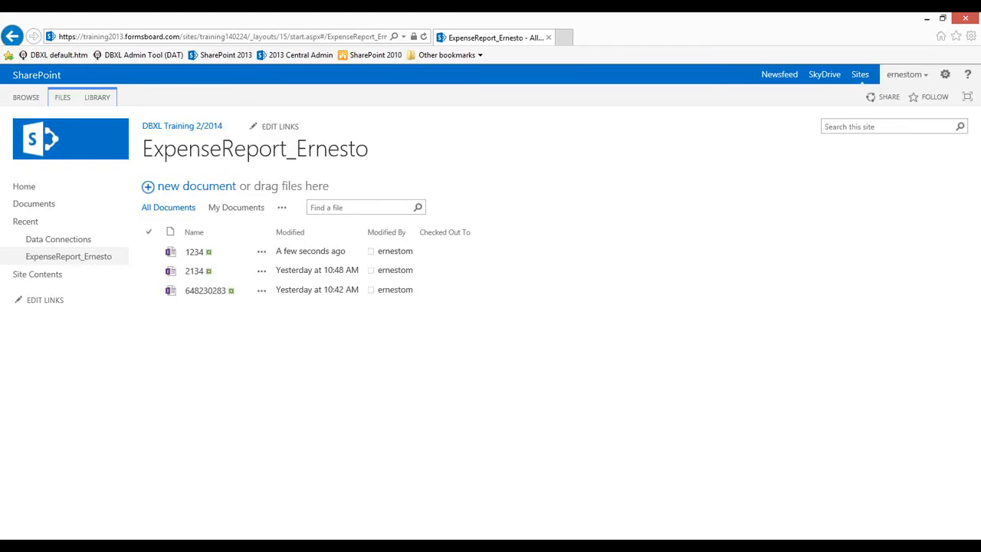
Use Alt+Tab to leave the SharePoint library and head back to the InfoPath form designer
{"action": "key", "text": "alt+Tab"}
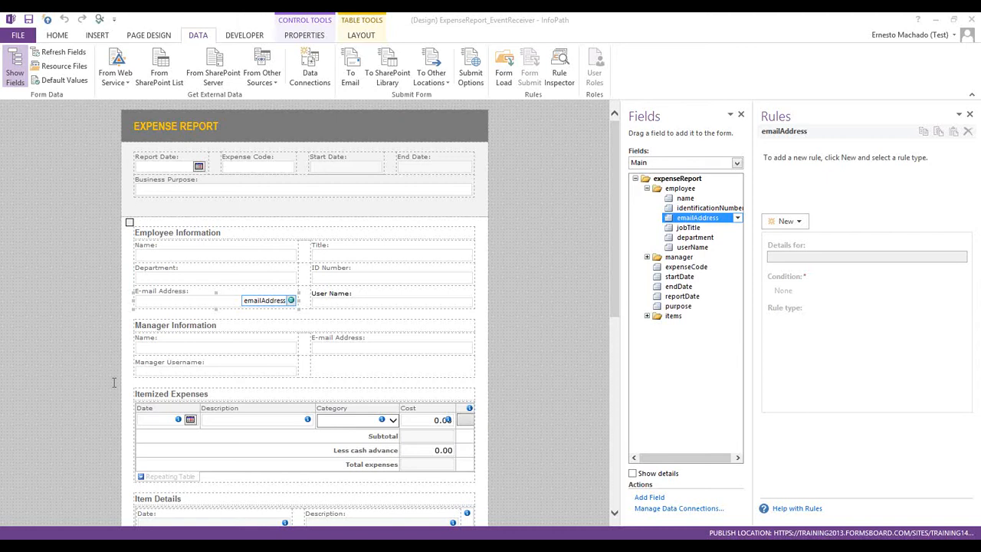
Select the Department text box, then place the cursor at the end of the EXPENSE REPORT title
{"action": "left_click", "coordinate": [163, 278]}
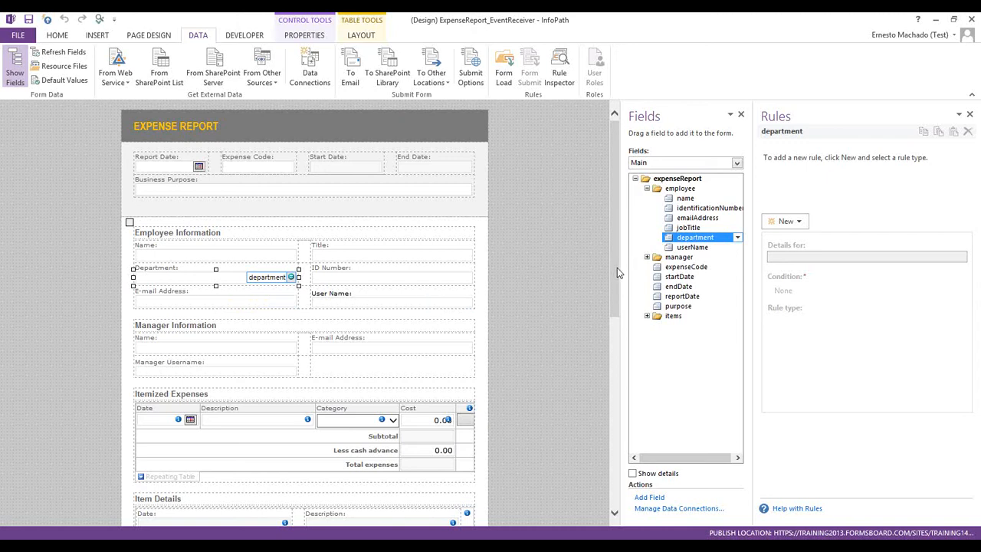
{"action": "left_click", "coordinate": [225, 128]}
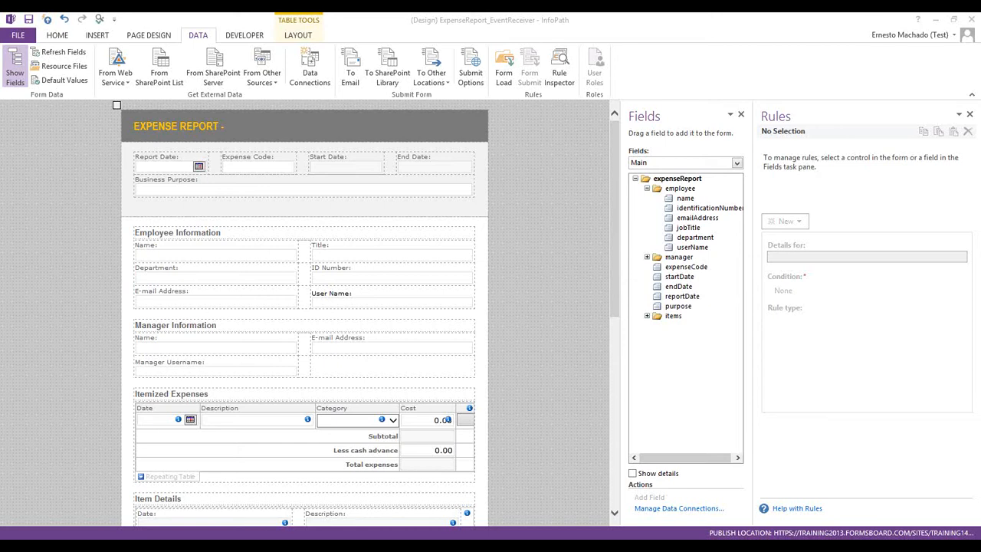
Retitle the banner 'EXPENSE REPORT - Support' and confirm the Department box's read-only display setting
{"action": "left_click", "coordinate": [247, 115]}
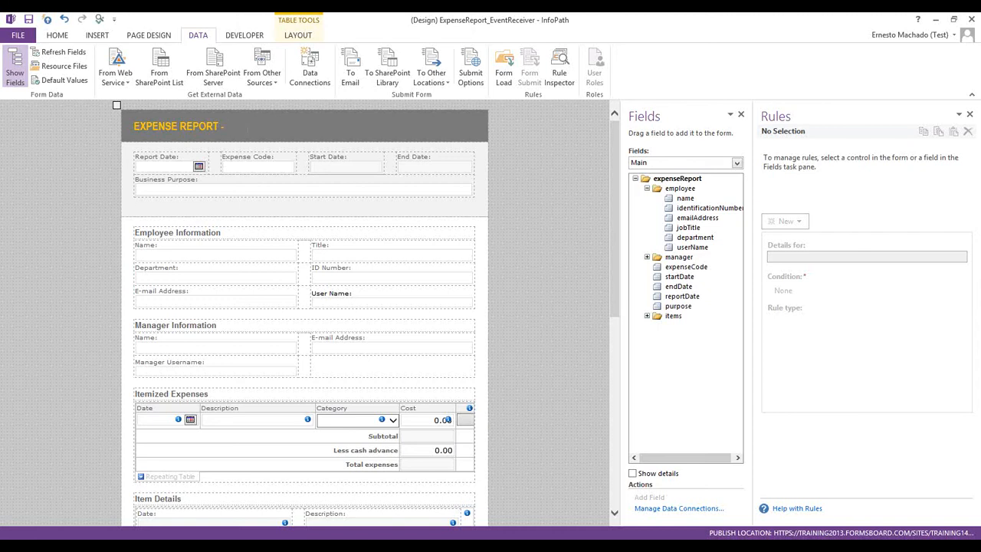
{"action": "type", "text": "Support"}
{"action": "left_click", "coordinate": [198, 280]}
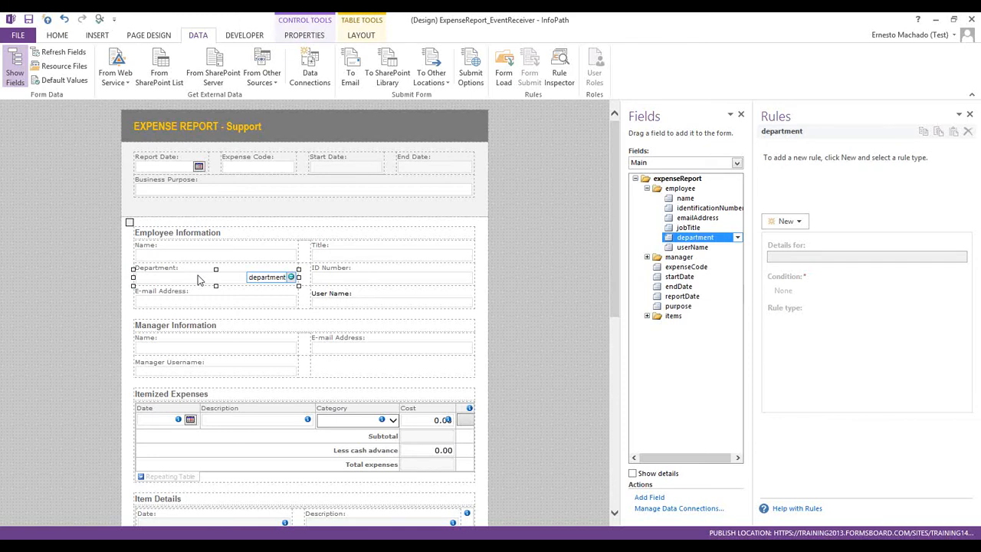
{"action": "right_click", "coordinate": [197, 280]}
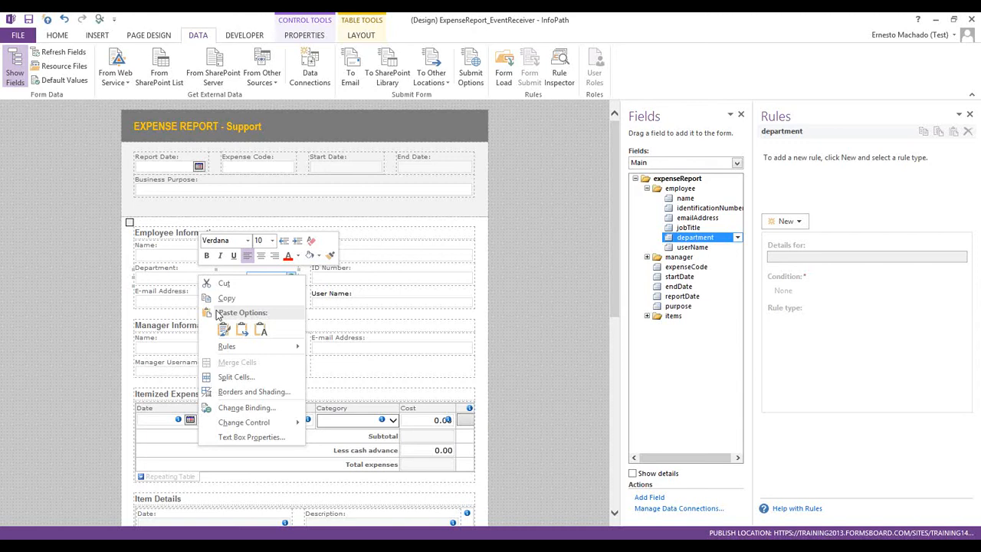
{"action": "left_click", "coordinate": [252, 445]}
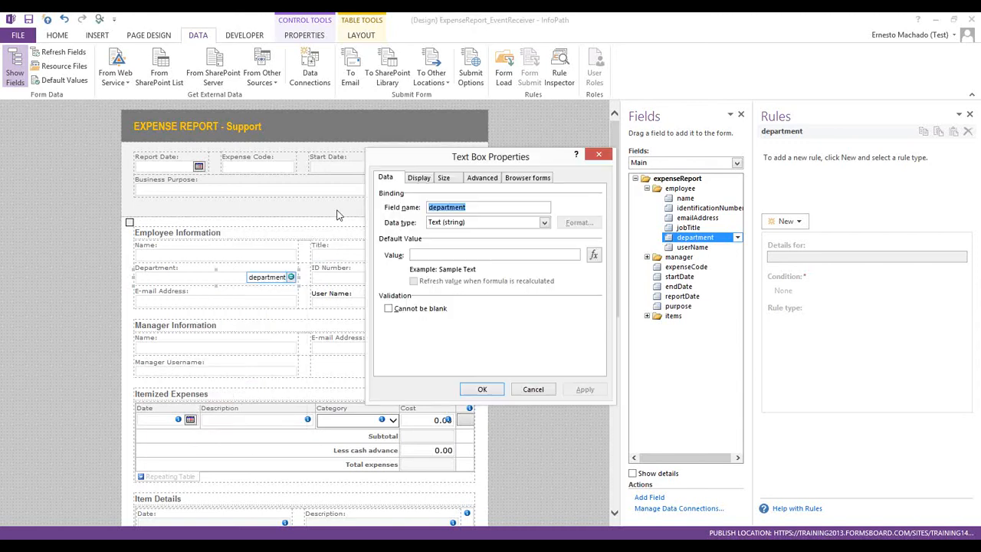
{"action": "left_click", "coordinate": [420, 178]}
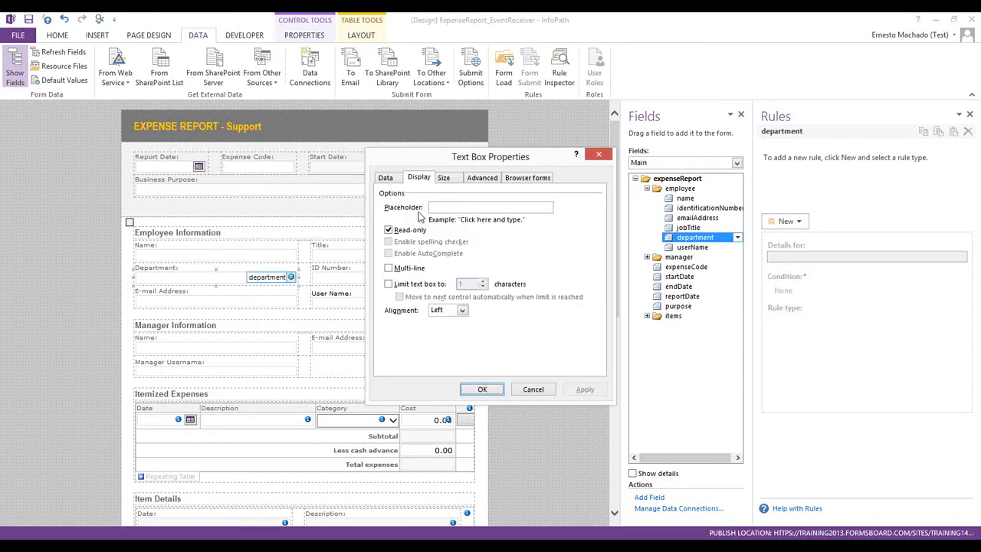
{"action": "left_click", "coordinate": [476, 390]}
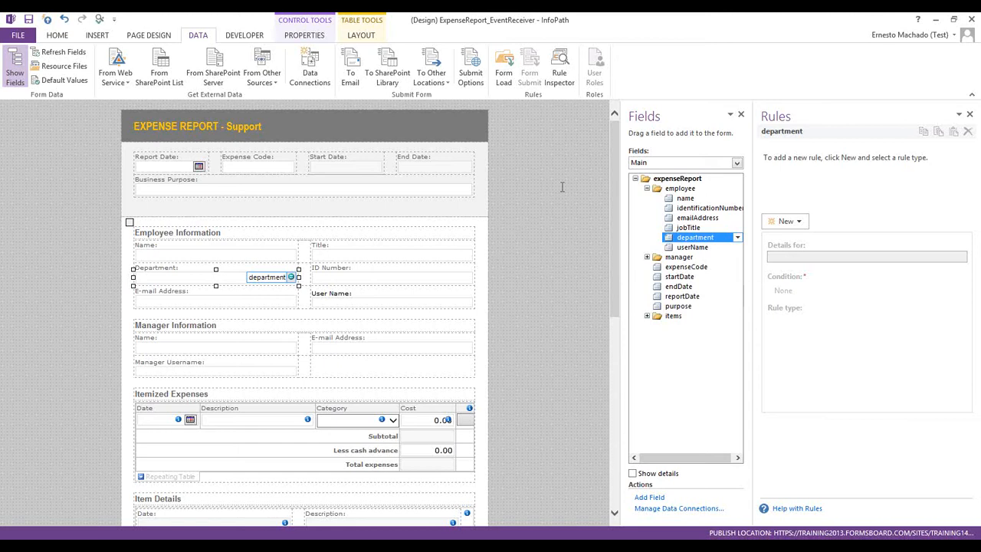
Review the Form Load rules: AD information query, Fill in some fields, and Fill in manager fields
{"action": "left_click", "coordinate": [511, 67]}
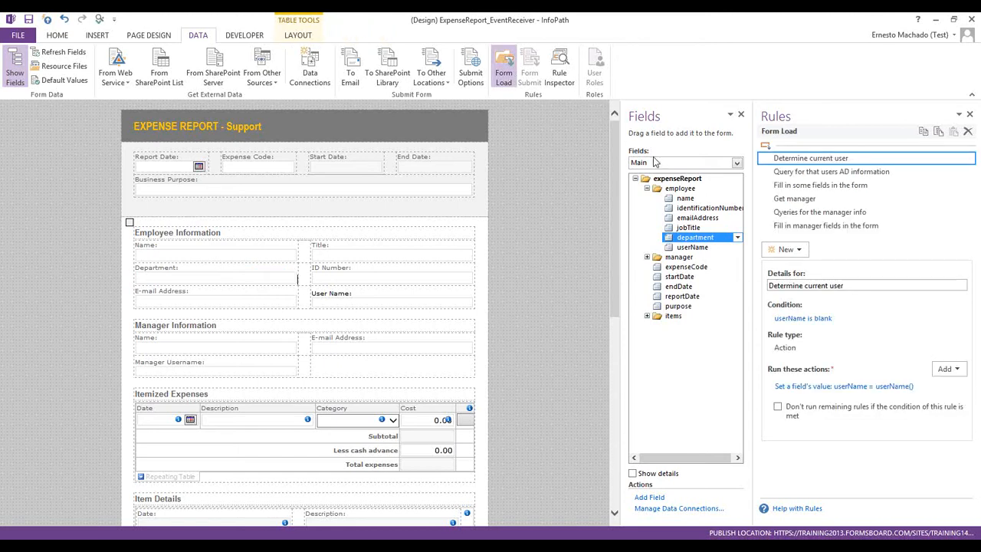
{"action": "left_click", "coordinate": [825, 173]}
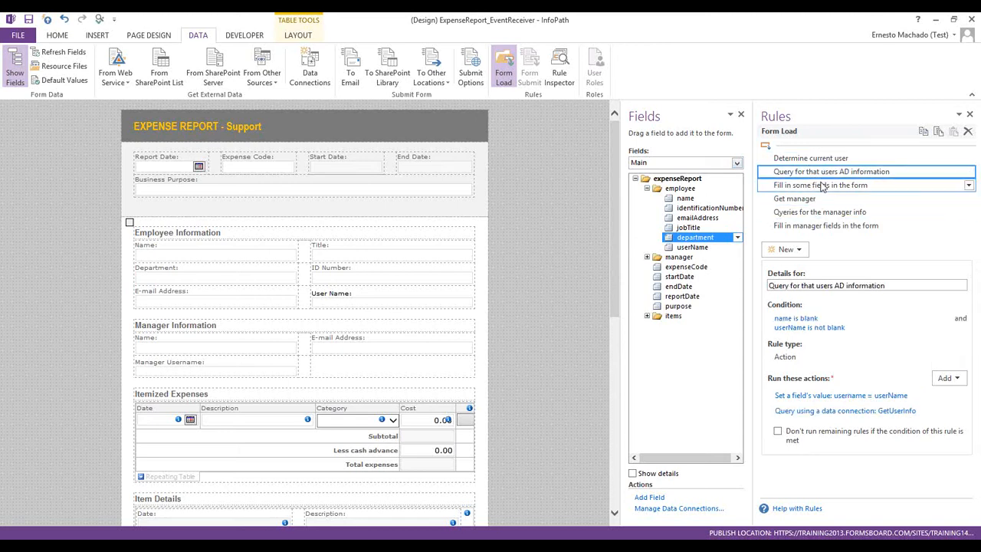
{"action": "left_click", "coordinate": [824, 186]}
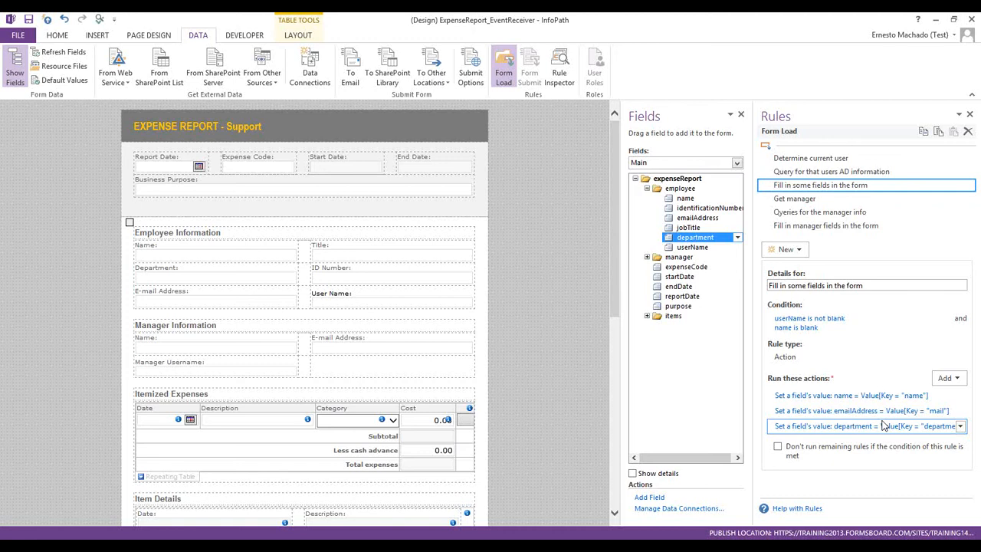
{"action": "left_click", "coordinate": [826, 226]}
Add a new Form Load action rule with a condition based on the department field
{"action": "left_click", "coordinate": [800, 250]}
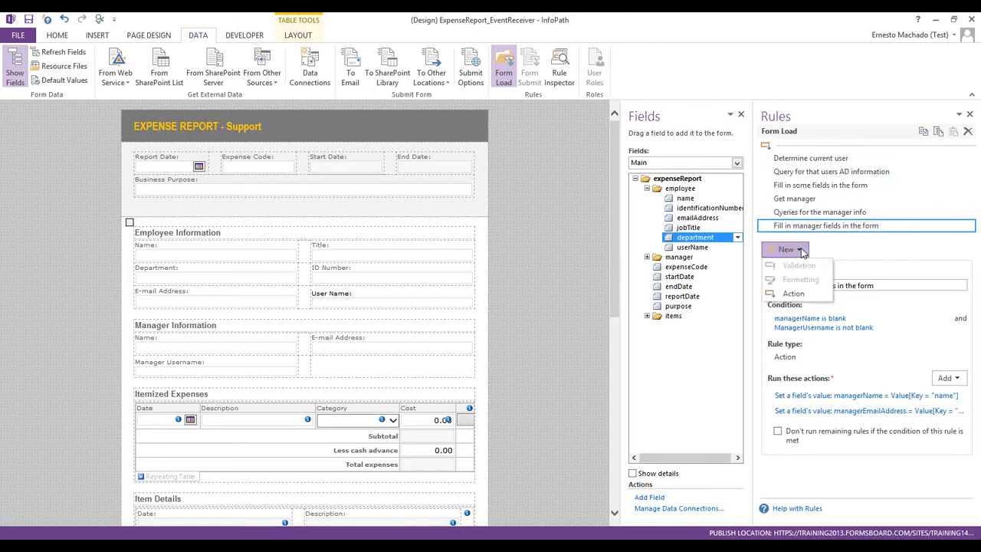
{"action": "left_click", "coordinate": [799, 298]}
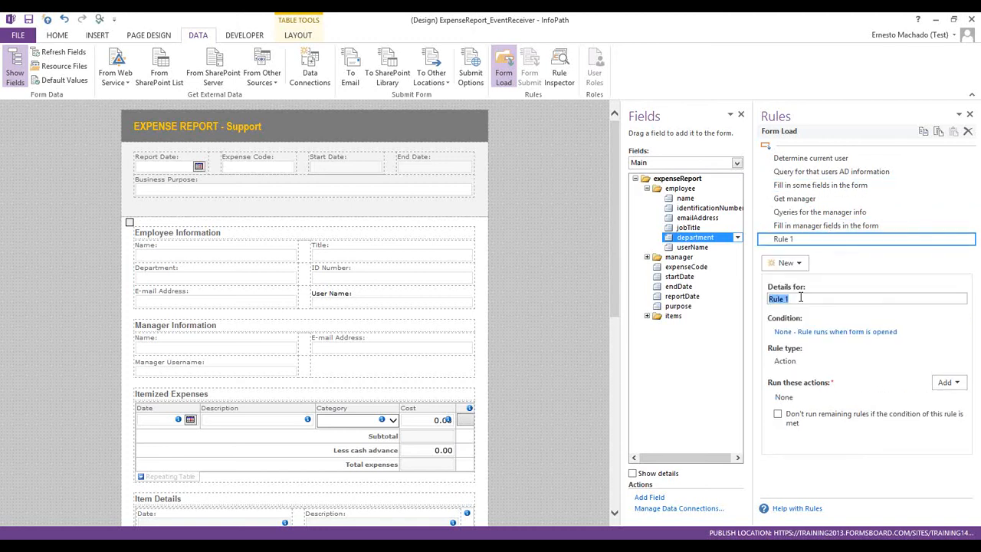
{"action": "left_click", "coordinate": [814, 332]}
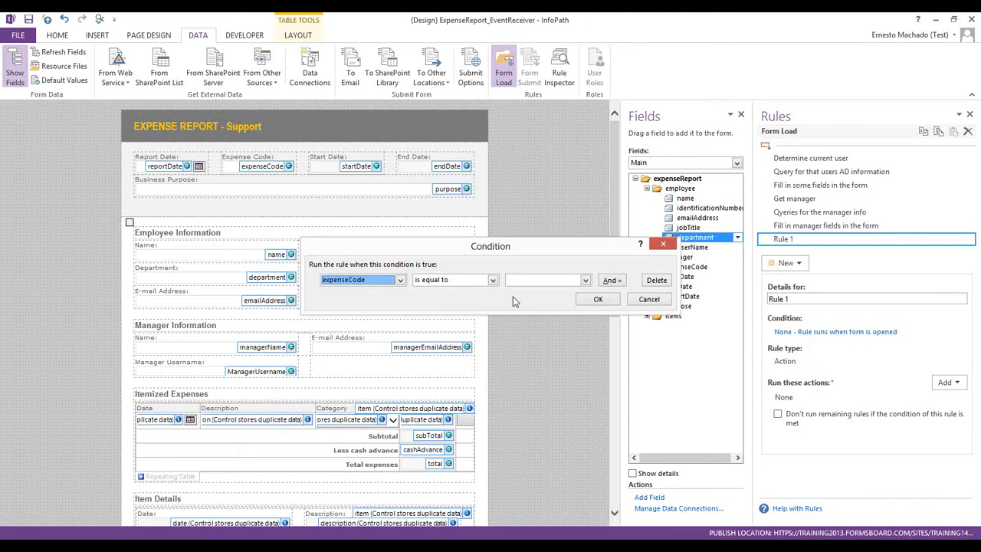
{"action": "left_click", "coordinate": [366, 282]}
{"action": "left_click", "coordinate": [354, 341]}
{"action": "left_click", "coordinate": [421, 228]}
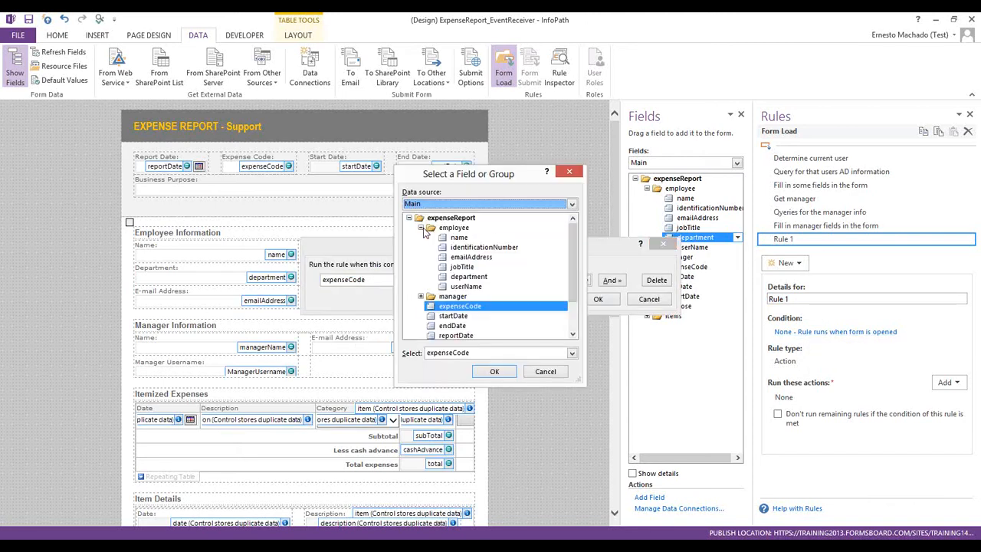
{"action": "double_click", "coordinate": [454, 278]}
Set the condition to department is not equal to 'Support'
{"action": "left_click", "coordinate": [443, 281]}
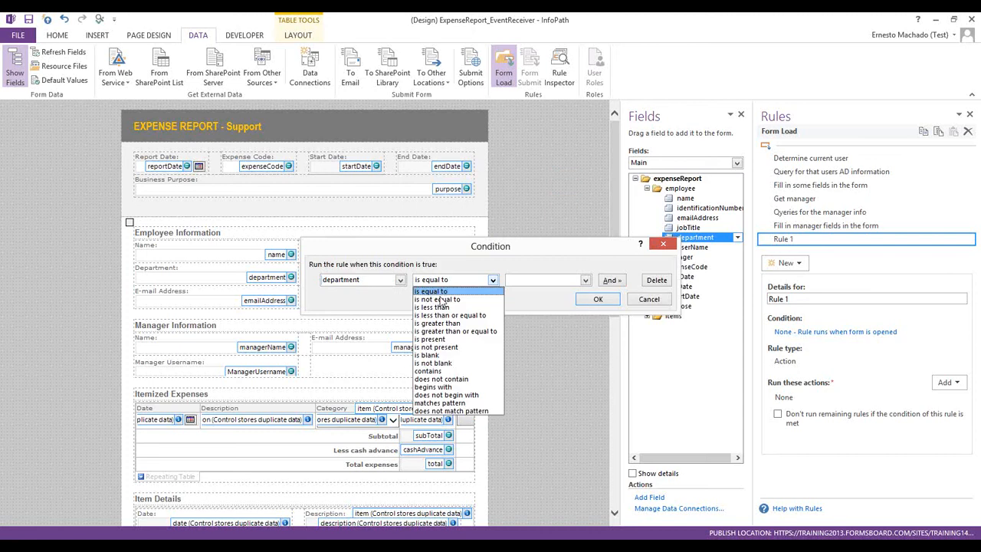
{"action": "left_click", "coordinate": [443, 296]}
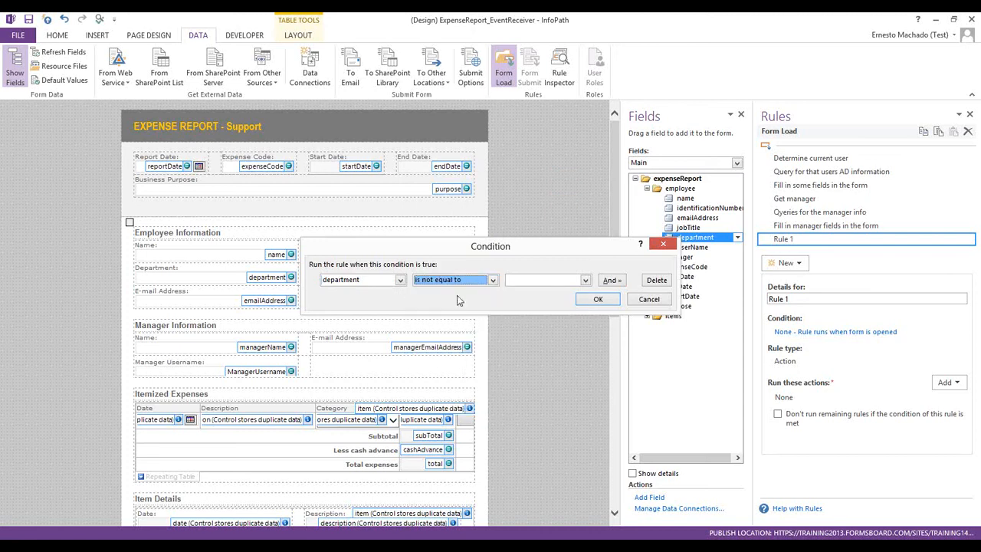
{"action": "left_click", "coordinate": [528, 280]}
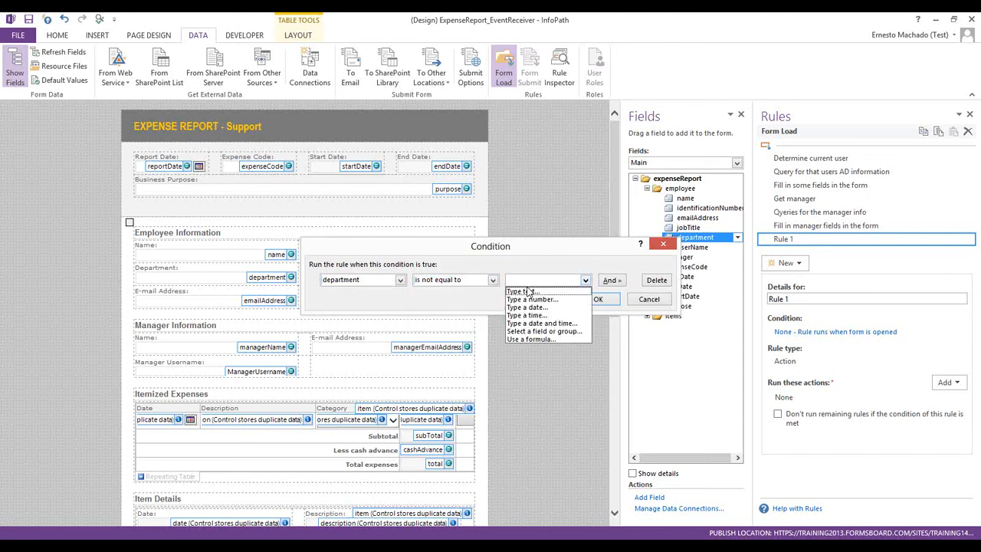
{"action": "left_click", "coordinate": [529, 288]}
{"action": "type", "text": "Departme"}
{"action": "key", "text": "BackSpace"}
{"action": "key", "text": "BackSpace"}
{"action": "type", "text": "ment"}
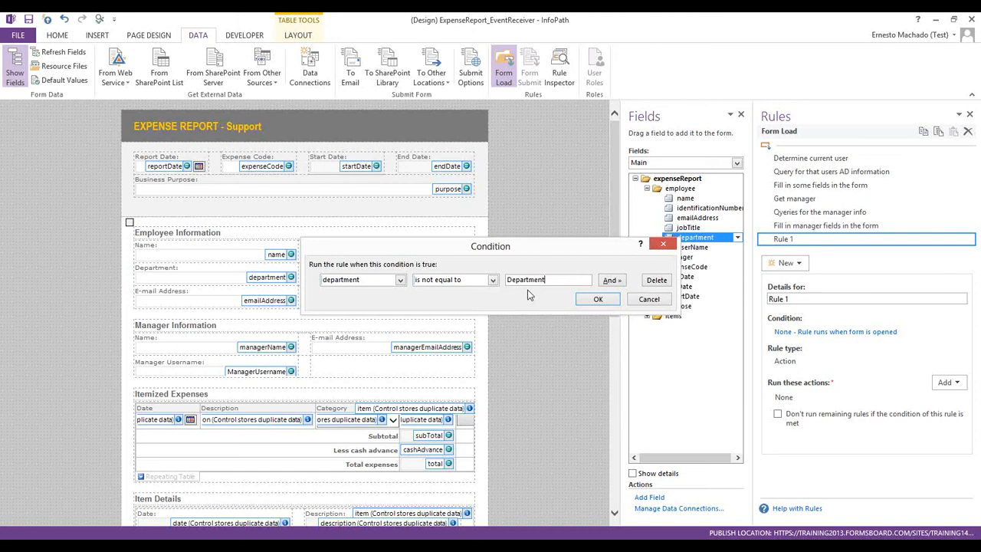
{"action": "key", "text": "ctrl+a"}
{"action": "type", "text": "Support"}
{"action": "left_click", "coordinate": [599, 299]}
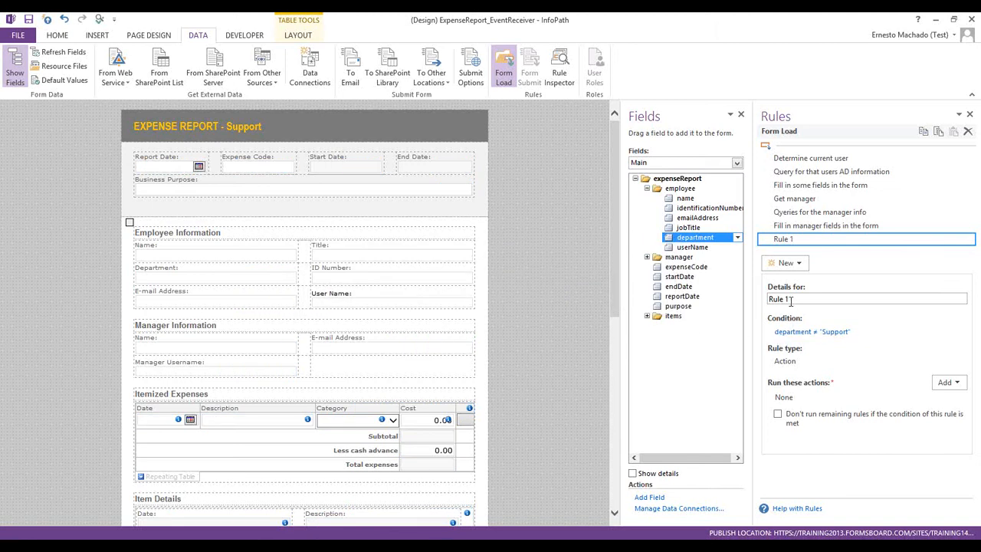
Name the rule 'User is not support'
{"action": "left_click_drag", "start_coordinate": [802, 299], "coordinate": [785, 299]}
{"action": "type", "text": "User is not support"}
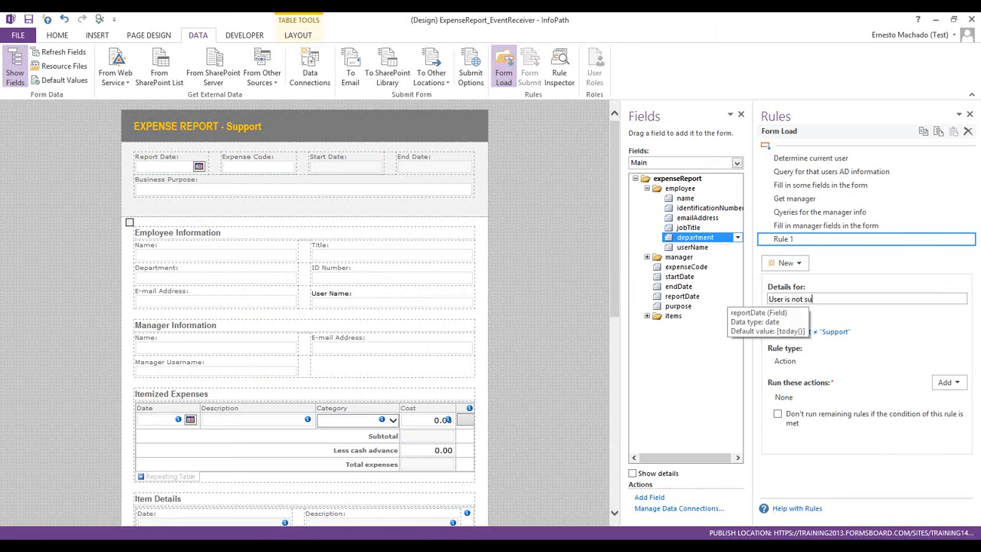
{"action": "key", "text": "Tab"}
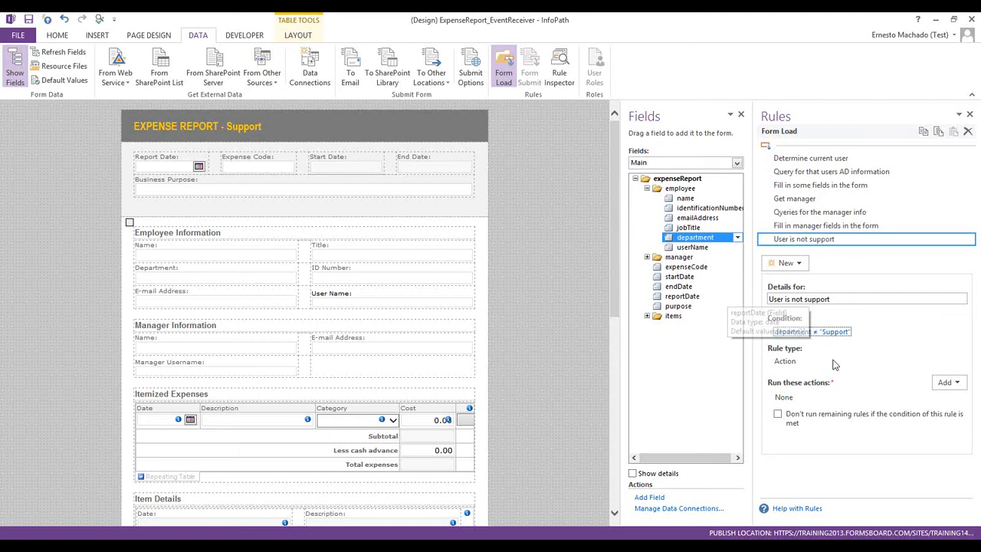
Try adding a Switch views action to the rule, then cancel it
{"action": "left_click", "coordinate": [945, 383]}
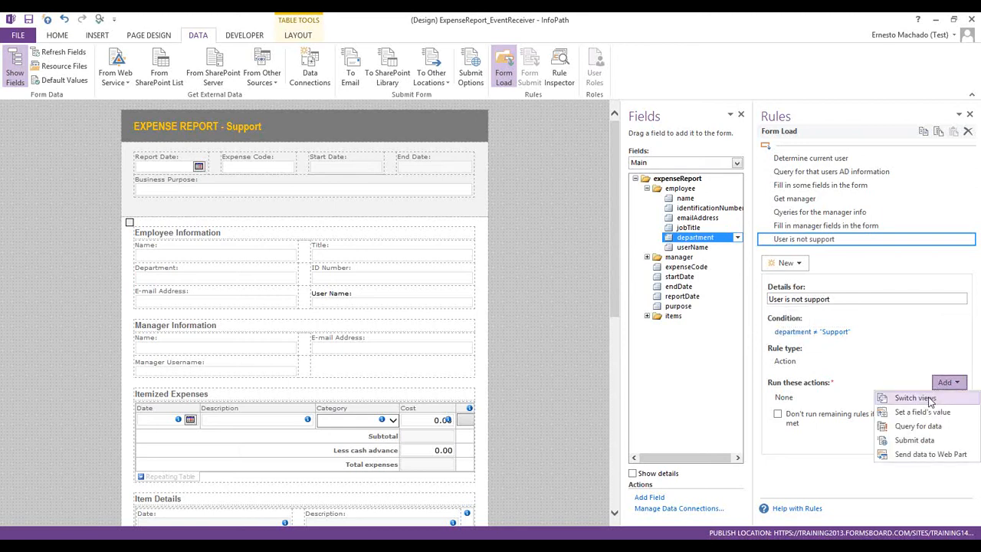
{"action": "left_click", "coordinate": [914, 398]}
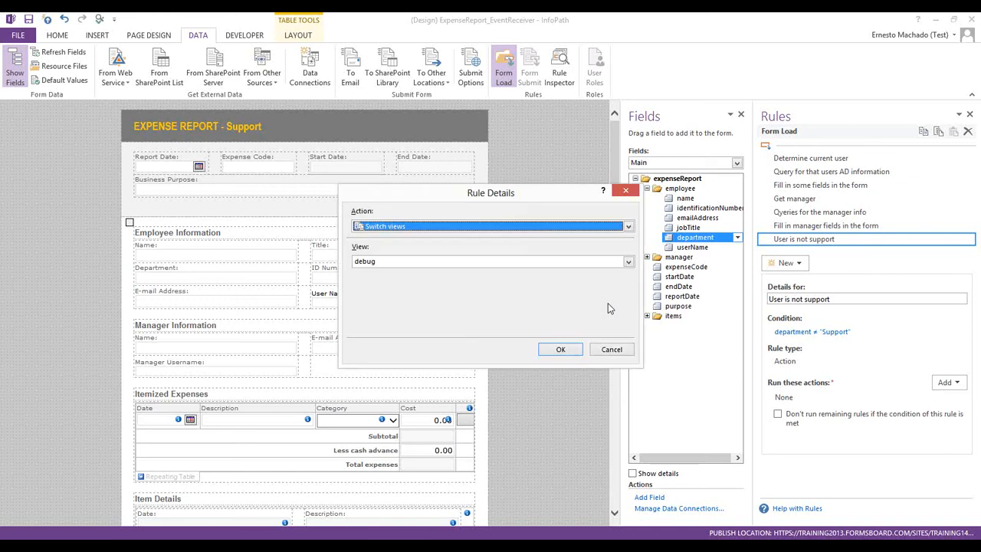
{"action": "left_click", "coordinate": [459, 263]}
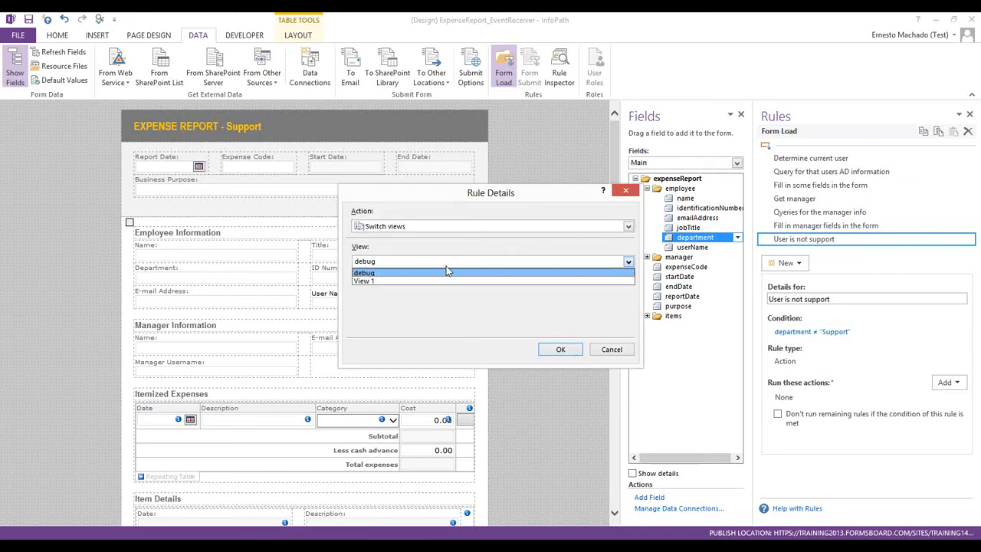
{"action": "left_click", "coordinate": [605, 354]}
{"action": "left_click", "coordinate": [611, 350]}
Create a new view named 'Unauthorized'
{"action": "left_click", "coordinate": [170, 36]}
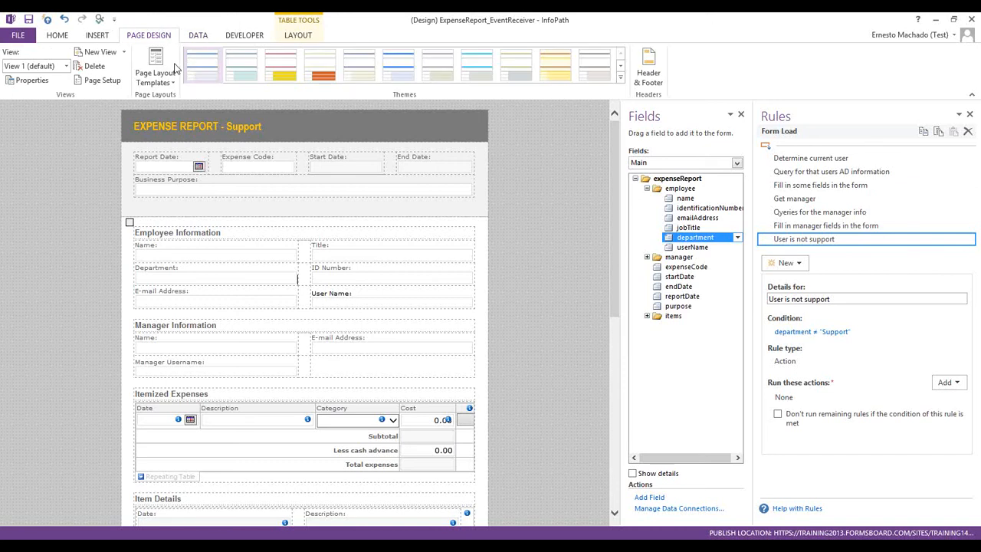
{"action": "left_click", "coordinate": [98, 51]}
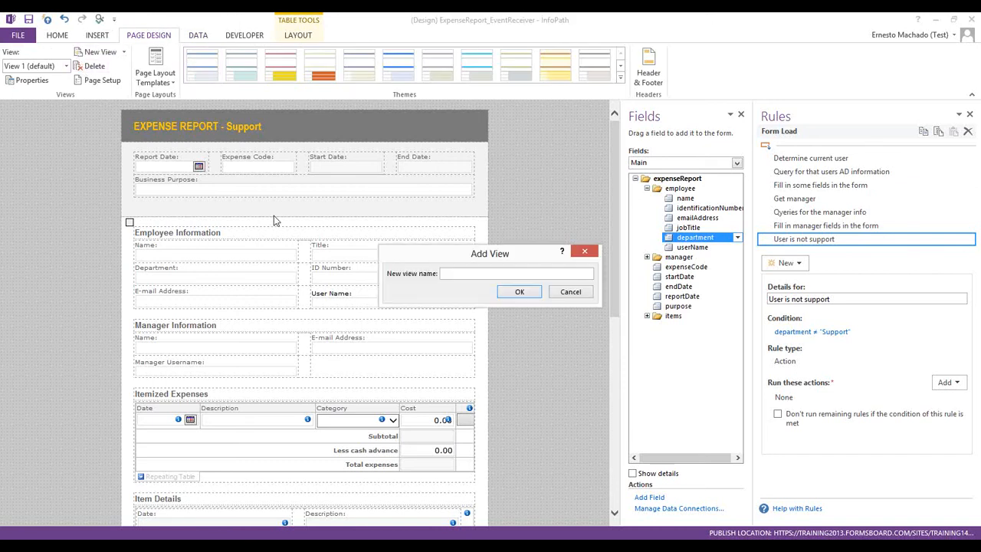
{"action": "type", "text": "Unauthor"}
{"action": "type", "text": "ed"}
{"action": "left_click", "coordinate": [520, 291]}
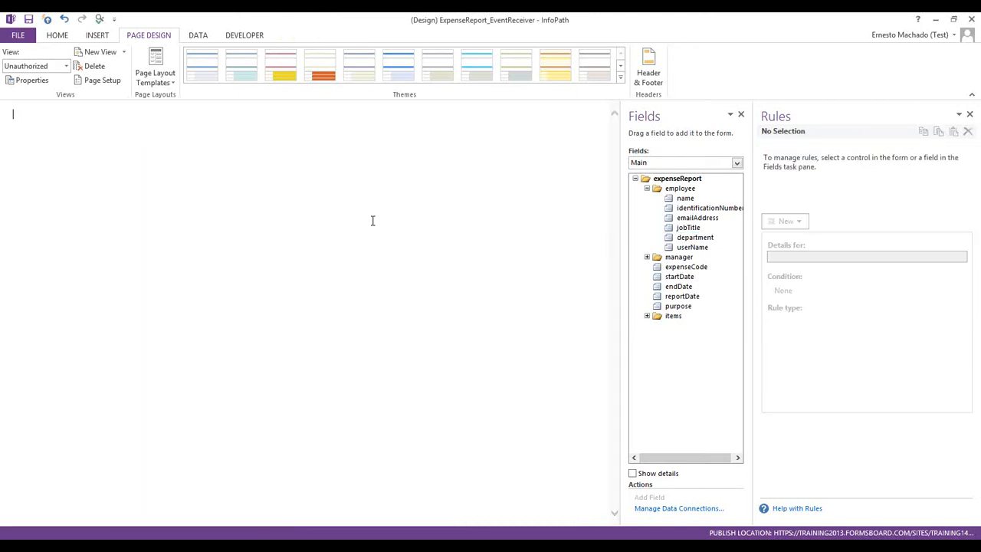
Write 'You are not authorized to use this form.' in bold red text
{"action": "type", "text": "You ne"}
{"action": "key", "text": "BackSpace"}
{"action": "key", "text": "BackSpace"}
{"action": "type", "text": "rre not authorized to use this form."}
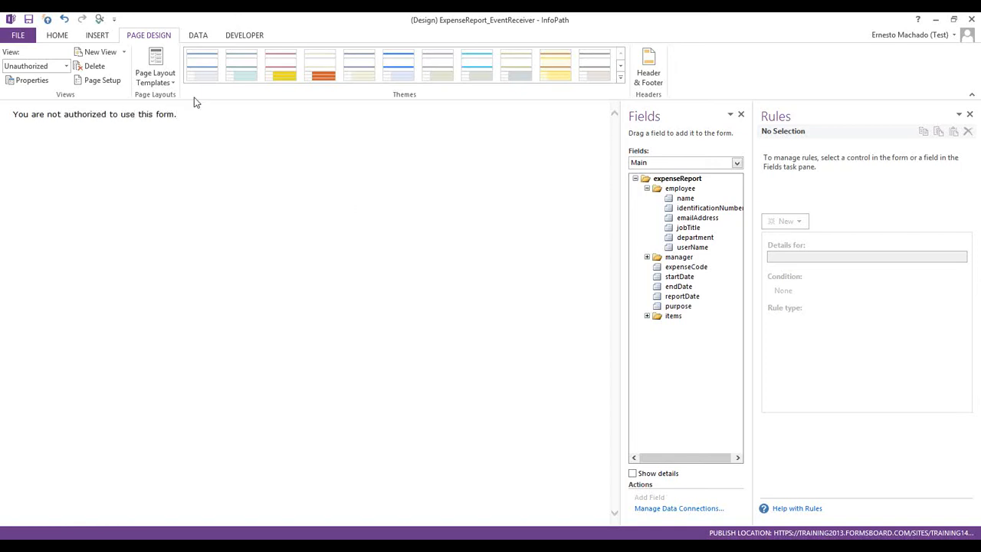
{"action": "key", "text": "shift+Home"}
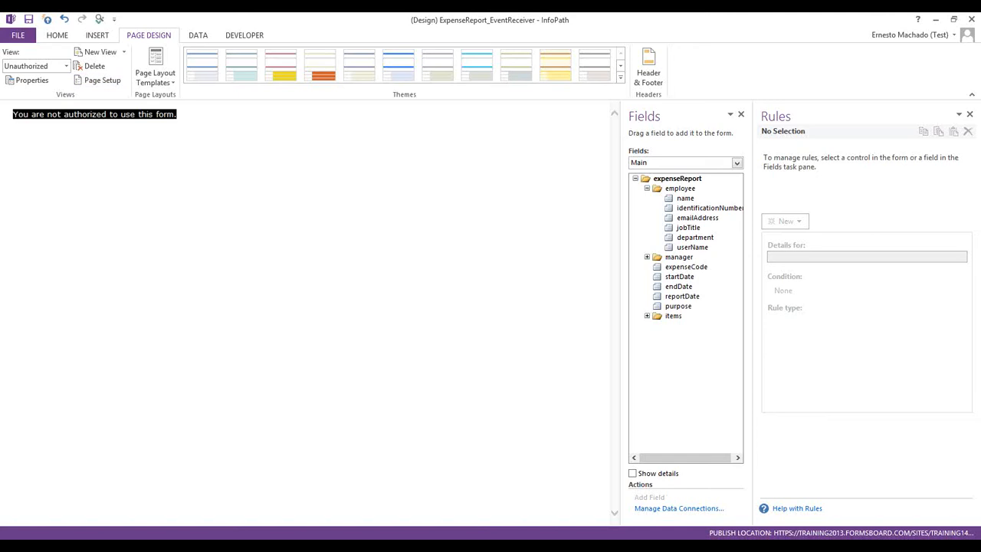
{"action": "key", "text": "ctrl+b"}
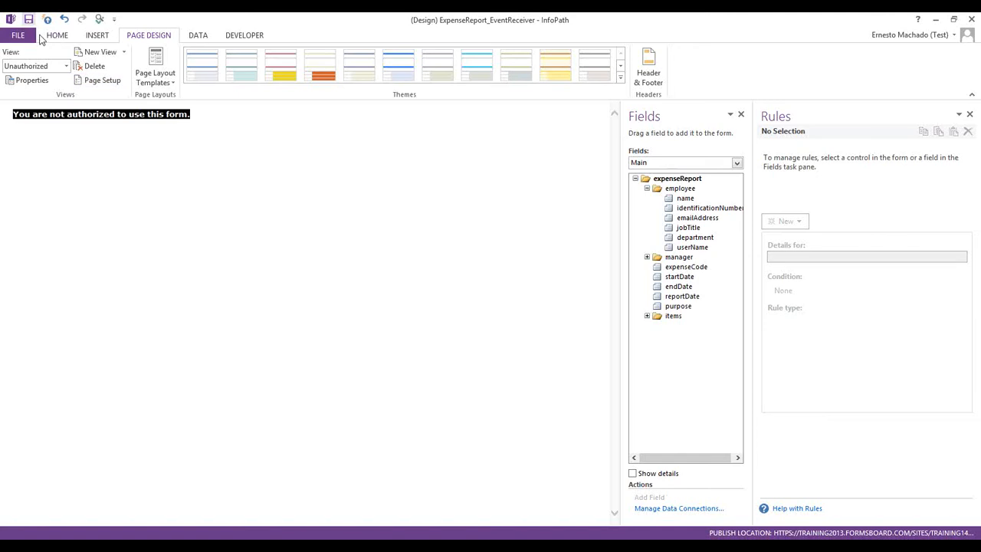
{"action": "left_click", "coordinate": [66, 37]}
{"action": "left_click", "coordinate": [180, 75]}
{"action": "left_click", "coordinate": [242, 138]}
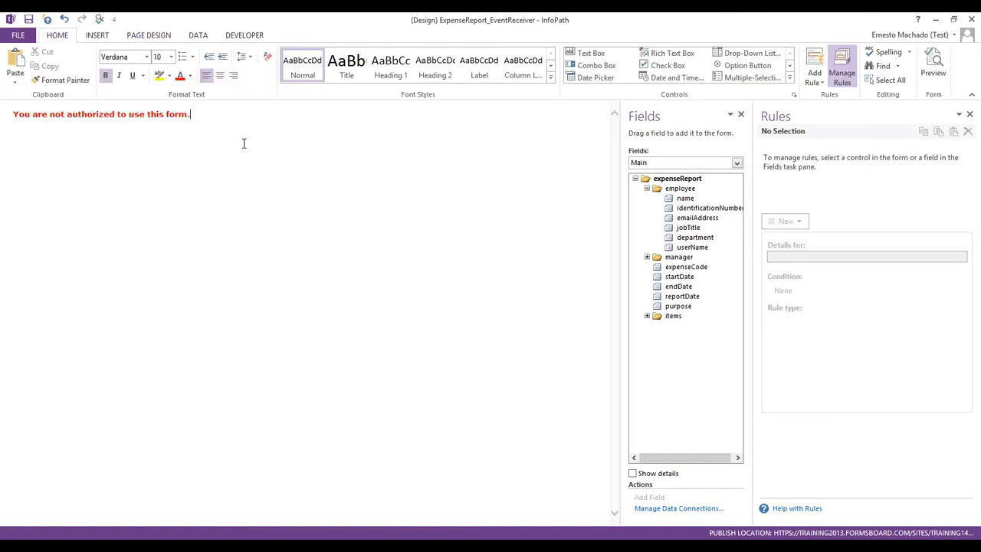
Briefly open a new expense report in the browser, then close it
{"action": "left_click", "coordinate": [20, 36]}
{"action": "left_click", "coordinate": [28, 35]}
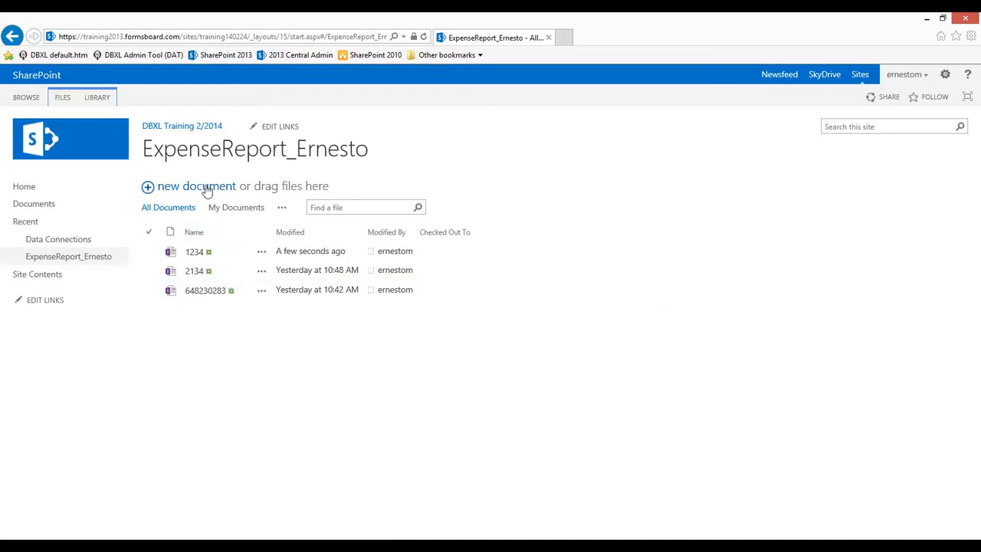
{"action": "left_click", "coordinate": [208, 190]}
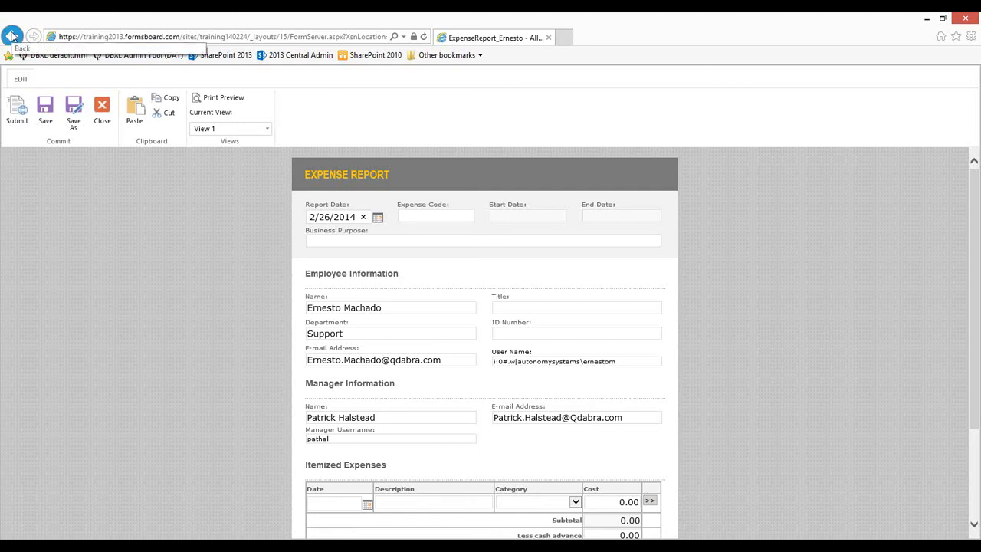
{"action": "left_click", "coordinate": [966, 19]}
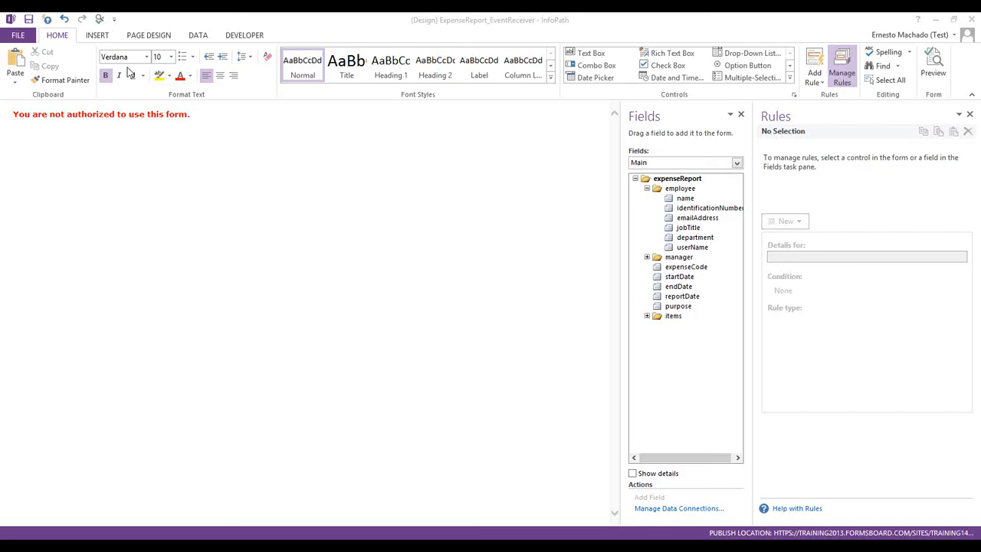
In Form Options, turn off Show InfoPath commands for web browsers
{"action": "left_click", "coordinate": [19, 37]}
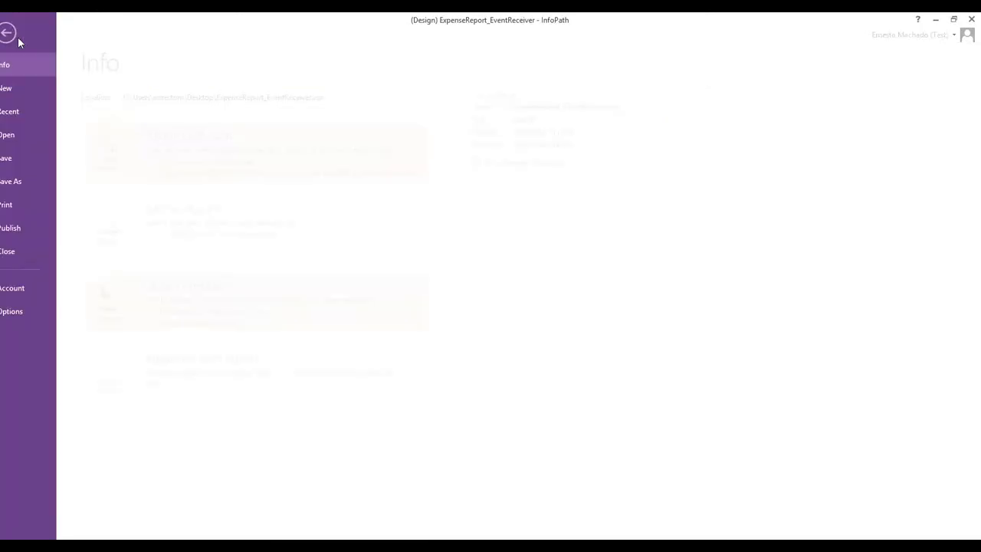
{"action": "left_click", "coordinate": [128, 379]}
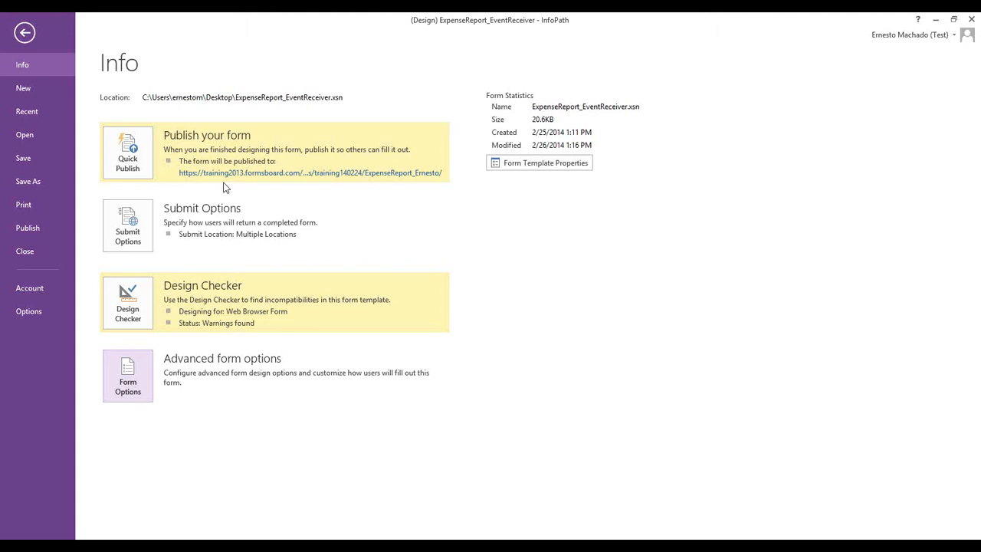
{"action": "left_click", "coordinate": [426, 193]}
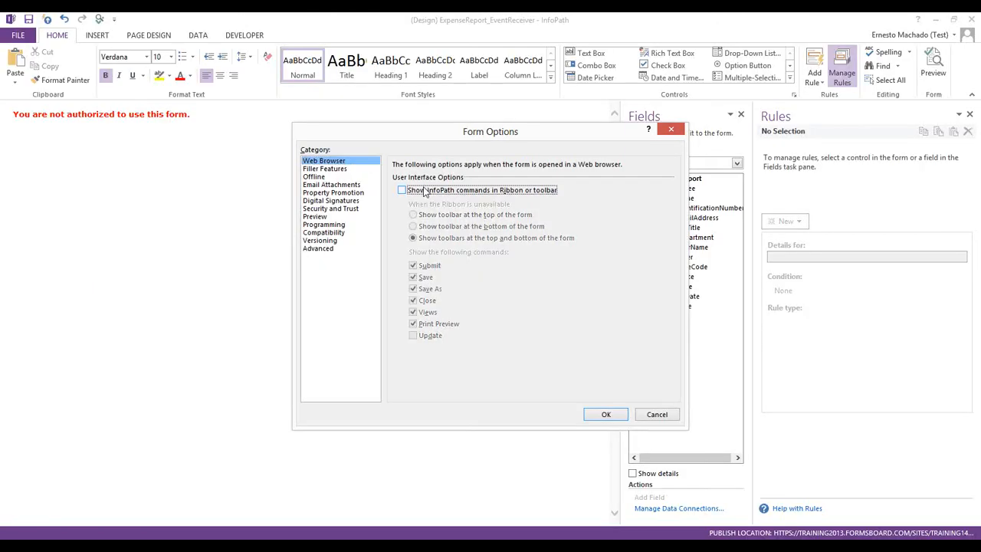
Disable all filler features: Save, Excel, PDF/XPS, web export, Print, mail sending, autosave
{"action": "left_click", "coordinate": [342, 168]}
{"action": "left_click", "coordinate": [418, 200]}
{"action": "left_click", "coordinate": [418, 223]}
{"action": "left_click", "coordinate": [418, 234]}
{"action": "left_click", "coordinate": [422, 212]}
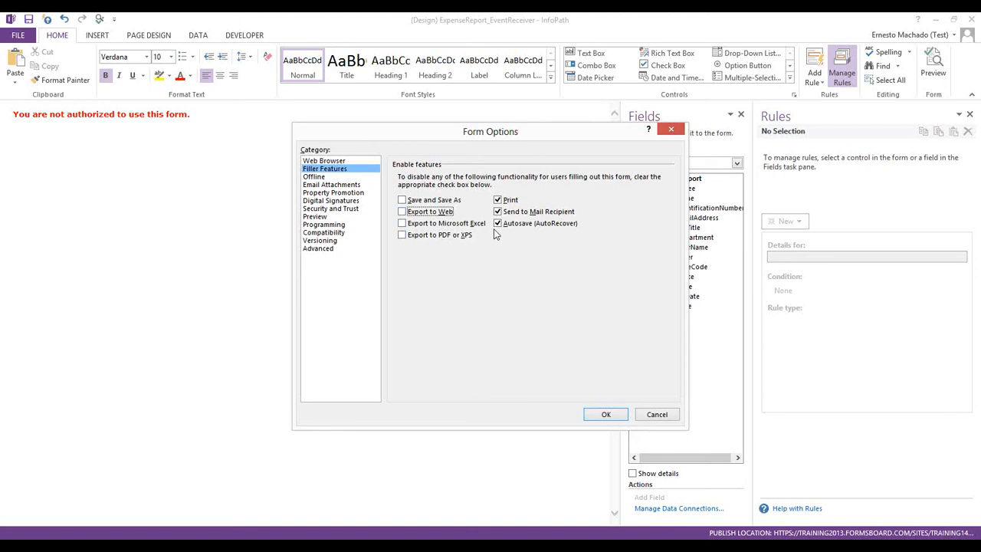
{"action": "left_click", "coordinate": [498, 200]}
{"action": "left_click", "coordinate": [498, 211]}
{"action": "left_click", "coordinate": [498, 223]}
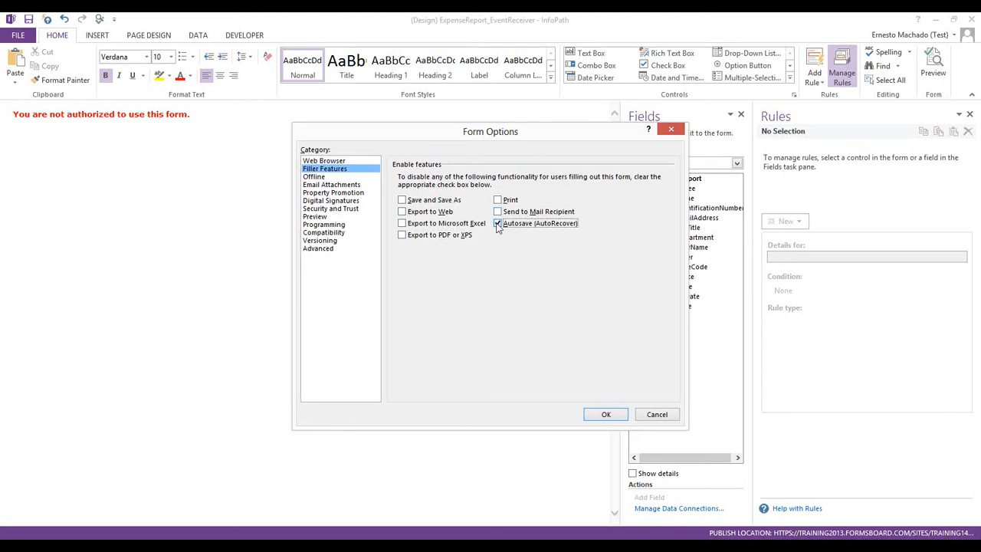
Turn off both offline options and apply the form options
{"action": "left_click", "coordinate": [337, 177]}
{"action": "left_click", "coordinate": [426, 206]}
{"action": "left_click", "coordinate": [410, 245]}
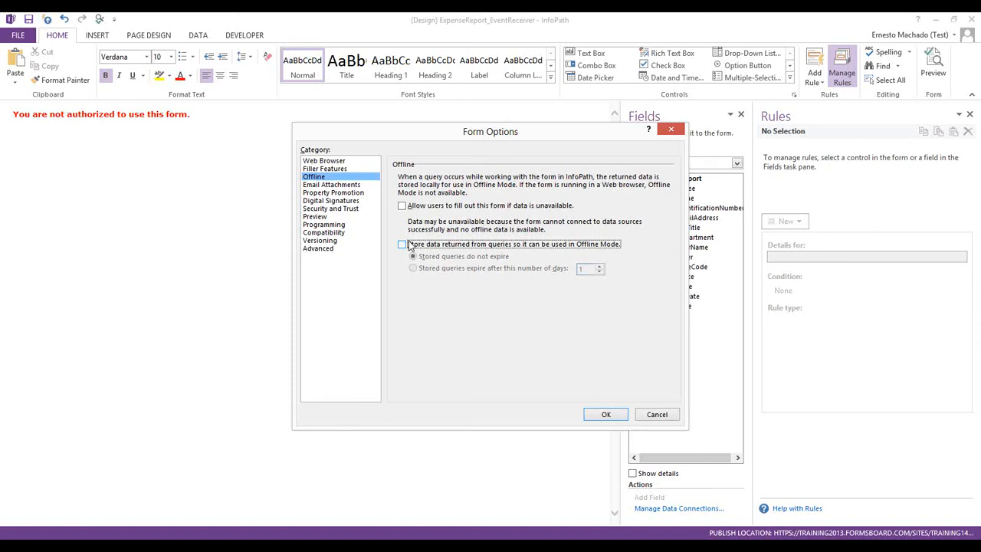
{"action": "left_click", "coordinate": [346, 161]}
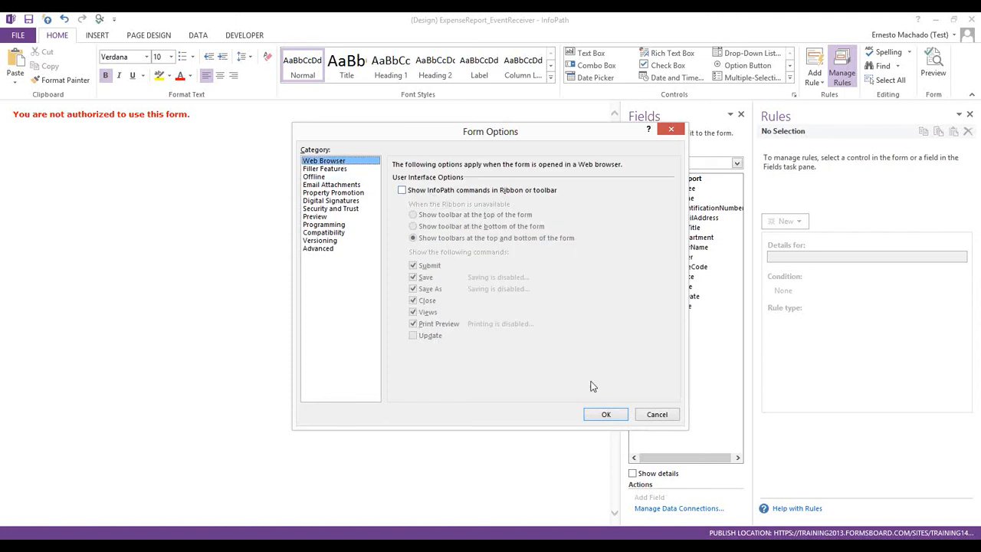
{"action": "left_click", "coordinate": [598, 414]}
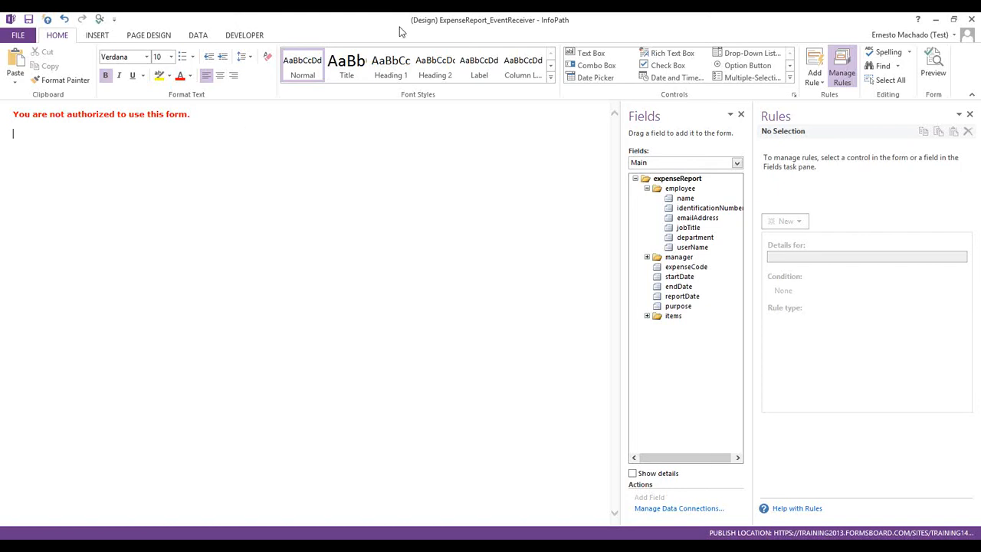
Insert a button below the message and label it 'Exit'
{"action": "left_click", "coordinate": [790, 67]}
{"action": "left_click", "coordinate": [585, 78]}
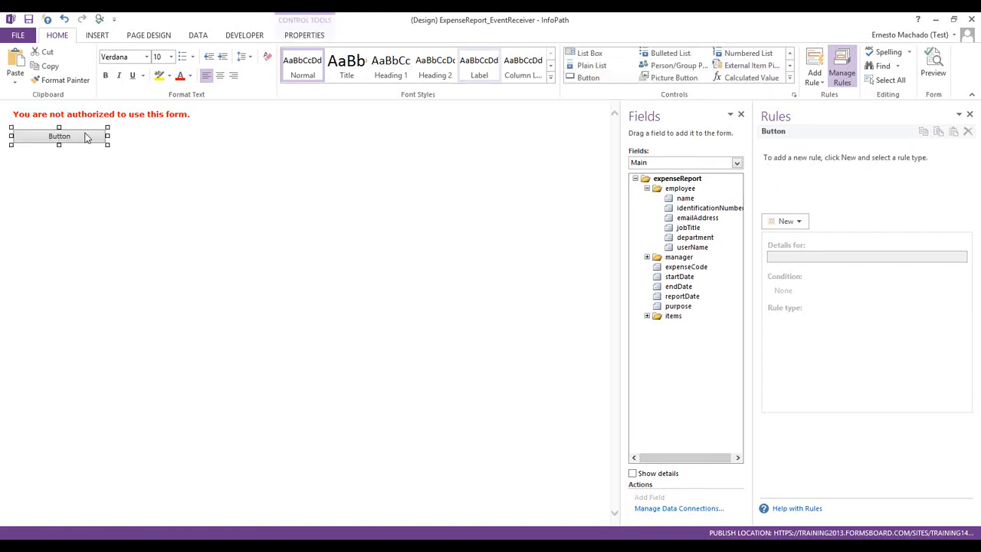
{"action": "right_click", "coordinate": [40, 136]}
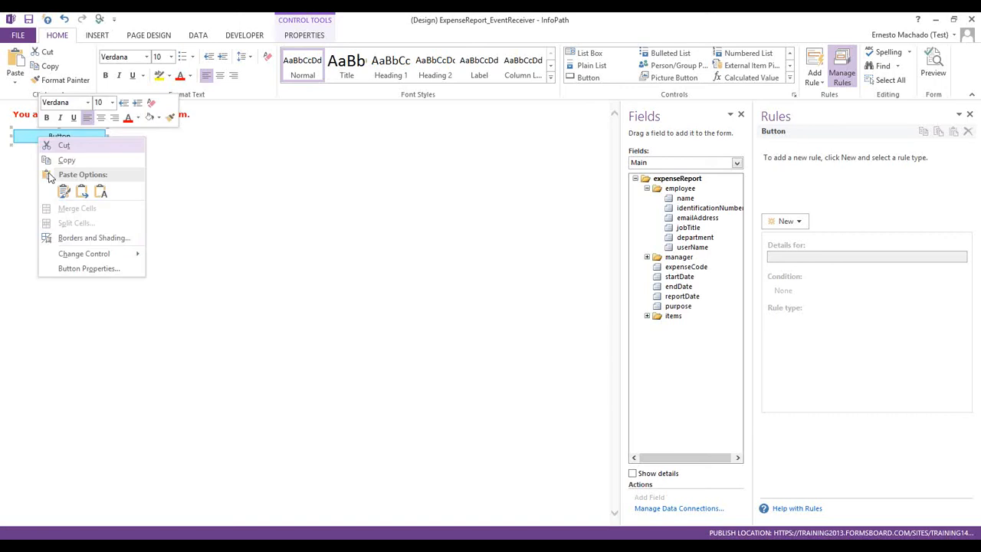
{"action": "left_click", "coordinate": [77, 268]}
{"action": "type", "text": "Close"}
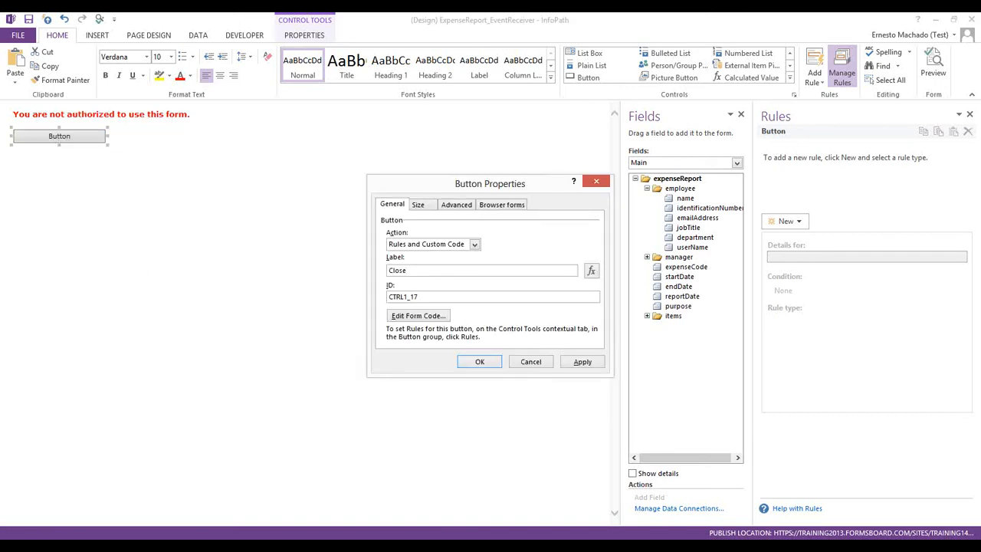
{"action": "key", "text": "shift+Home"}
{"action": "type", "text": "Exit"}
{"action": "key", "text": "Return"}
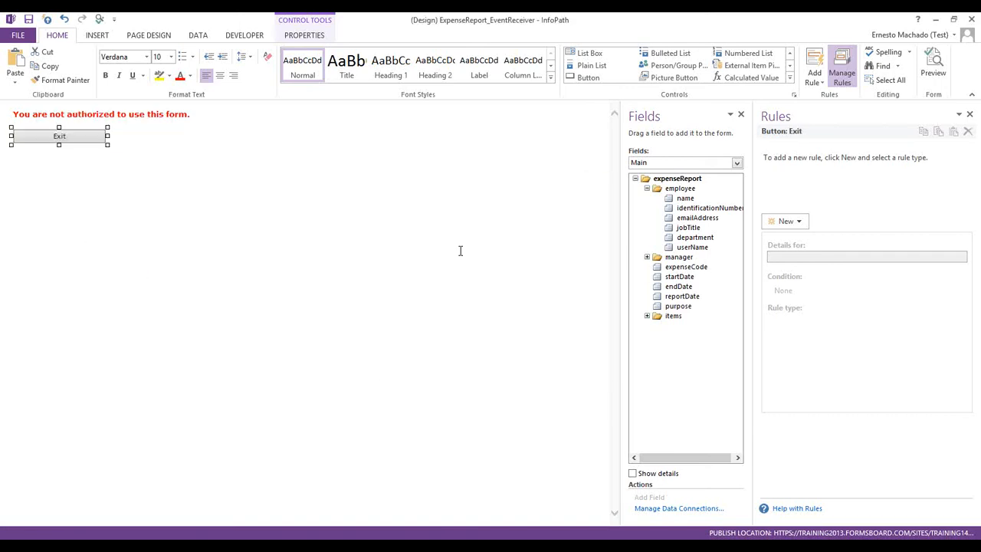
Give the Exit button an action rule that closes the form
{"action": "left_click", "coordinate": [787, 227]}
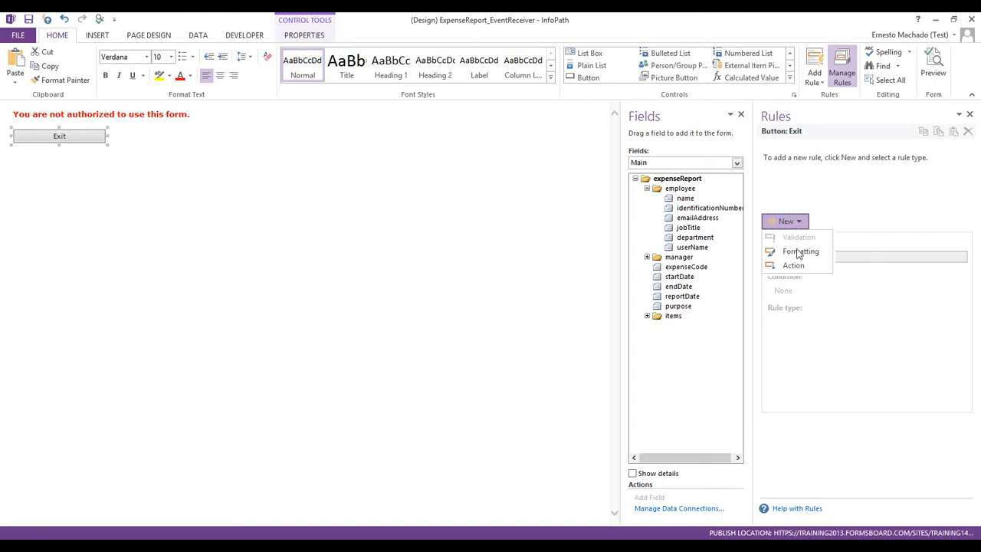
{"action": "left_click", "coordinate": [794, 269]}
{"action": "left_click", "coordinate": [950, 342]}
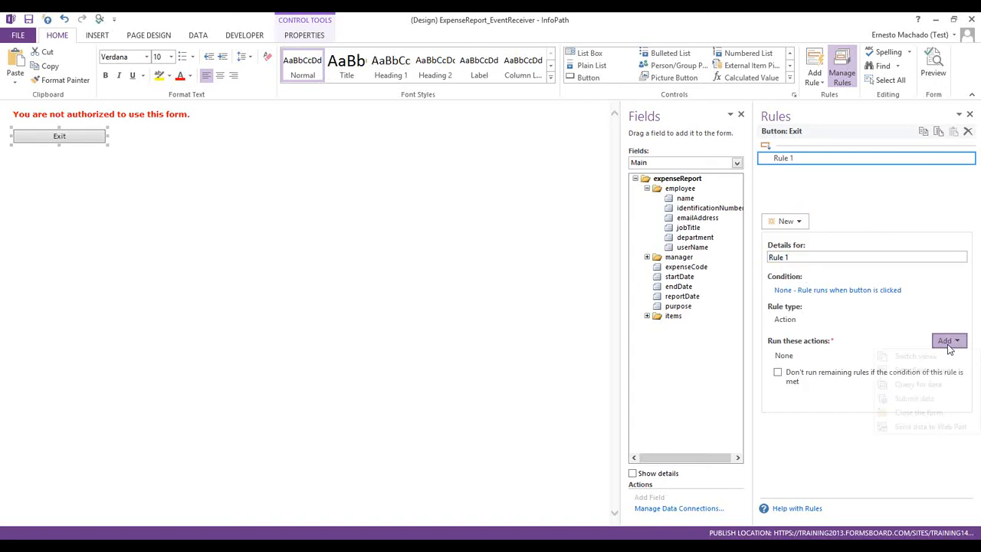
{"action": "left_click", "coordinate": [912, 411]}
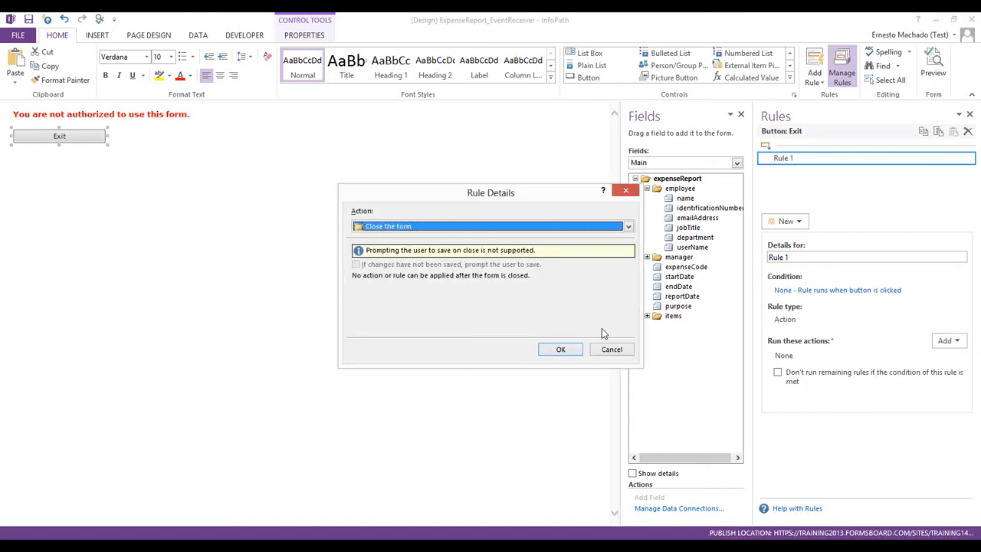
{"action": "left_click", "coordinate": [580, 350]}
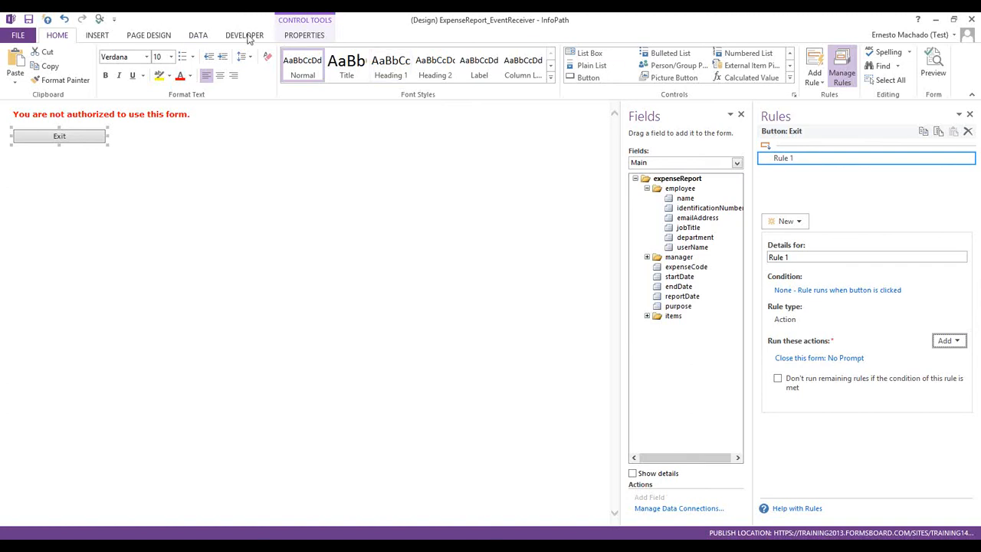
{"action": "left_click", "coordinate": [196, 37]}
Make 'User is not support' switch to the Unauthorized view, then preview the form
{"action": "left_click", "coordinate": [503, 65]}
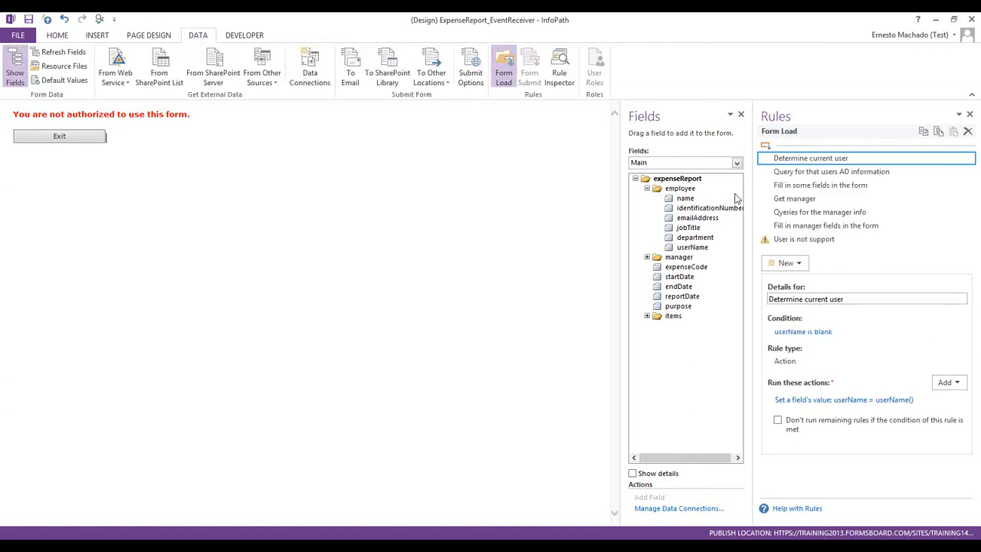
{"action": "left_click", "coordinate": [805, 239]}
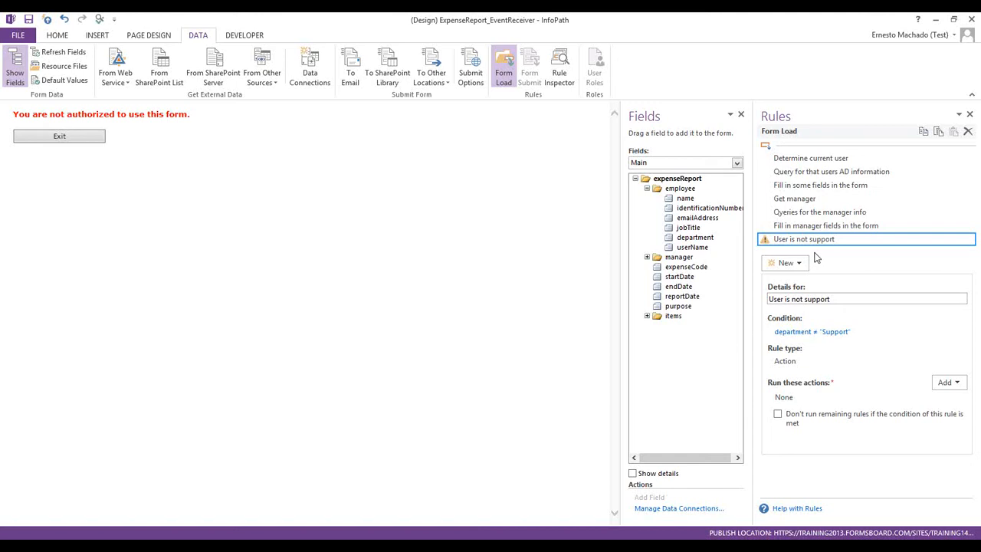
{"action": "left_click", "coordinate": [948, 381]}
{"action": "left_click", "coordinate": [915, 398]}
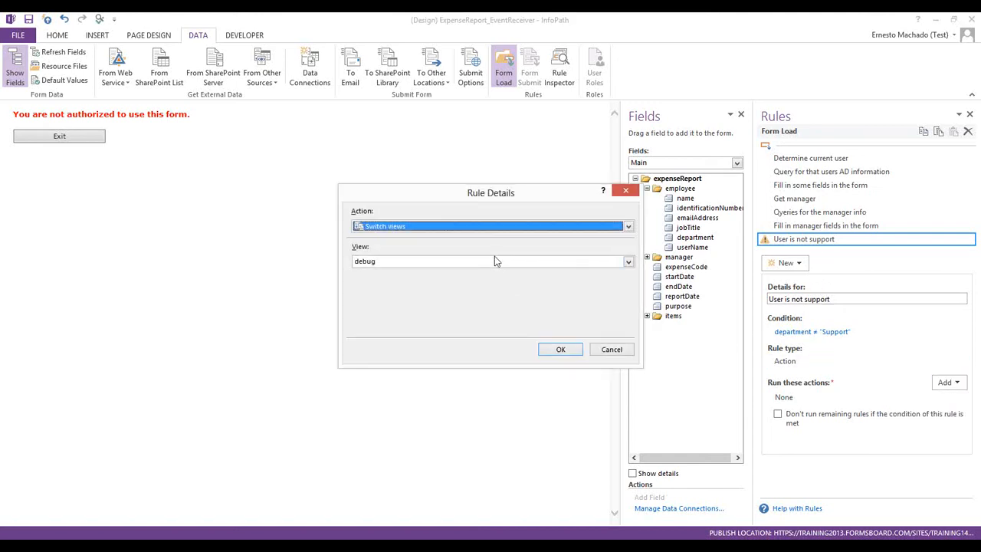
{"action": "left_click", "coordinate": [449, 263]}
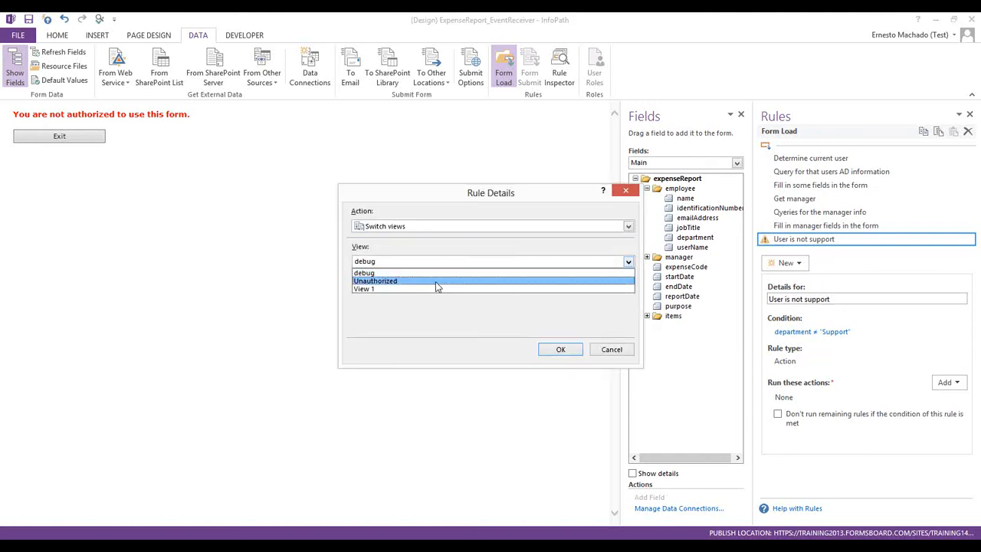
{"action": "left_click", "coordinate": [438, 281]}
{"action": "left_click", "coordinate": [547, 347]}
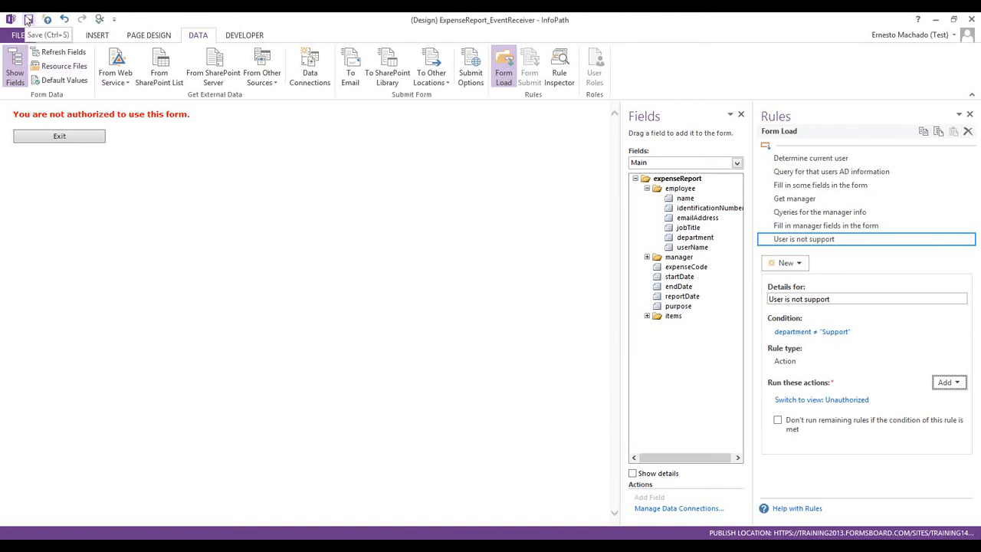
{"action": "left_click", "coordinate": [47, 18]}
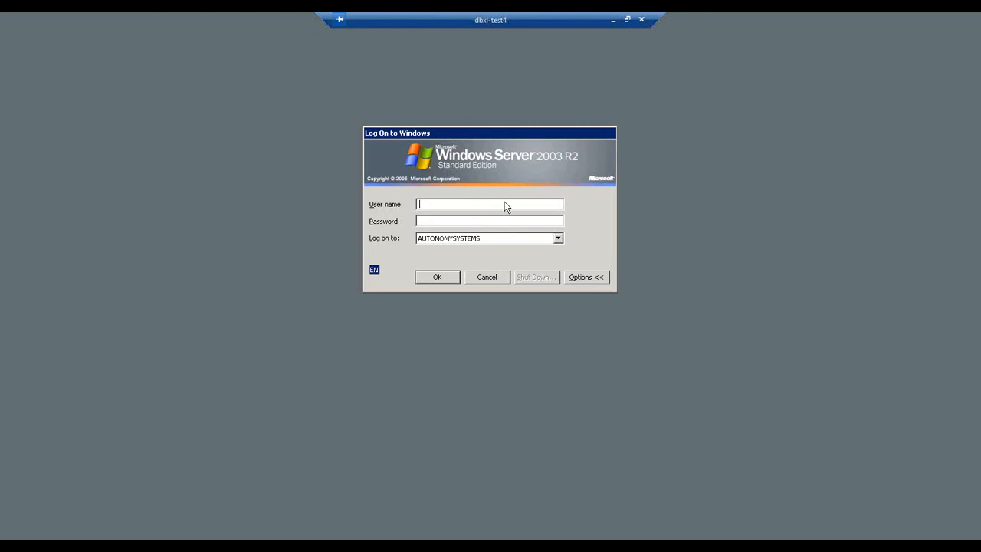
Log on to the dbxl-test4 session with the user name and password
{"action": "type", "text": "ernestom*********"}
{"action": "key", "text": "Return"}
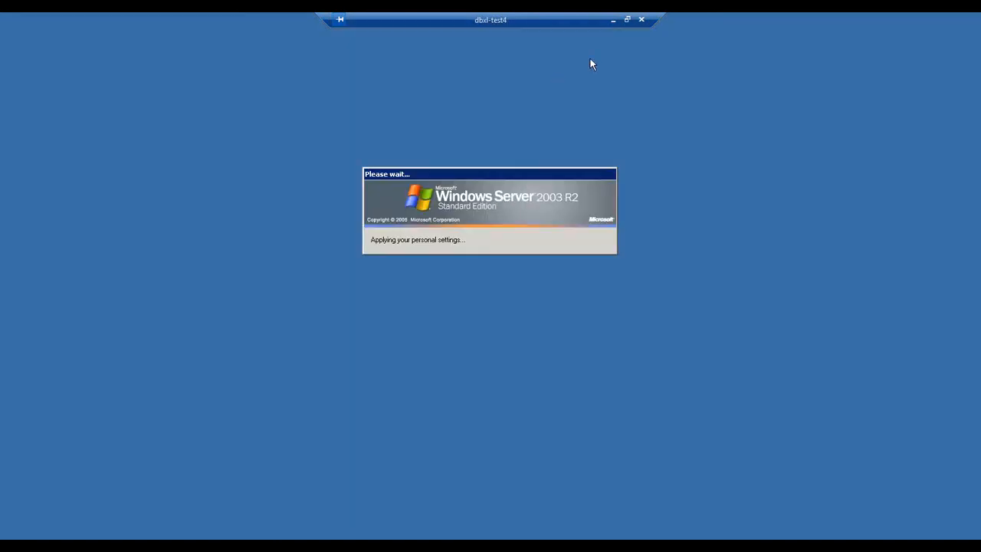
Window the remote session, dismiss the publish success message, and open the SharePoint publish location
{"action": "left_click", "coordinate": [627, 20]}
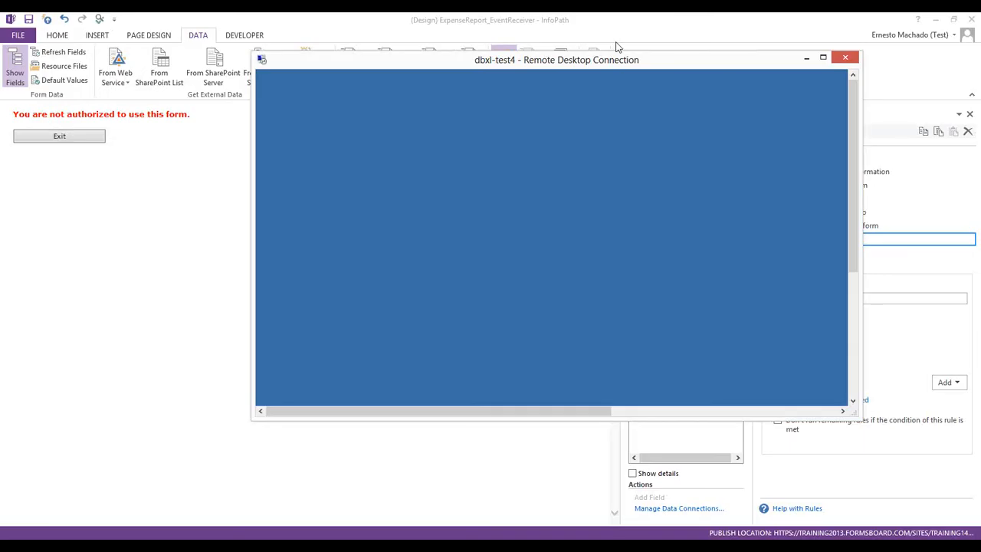
{"action": "left_click_drag", "start_coordinate": [563, 65], "coordinate": [318, 86]}
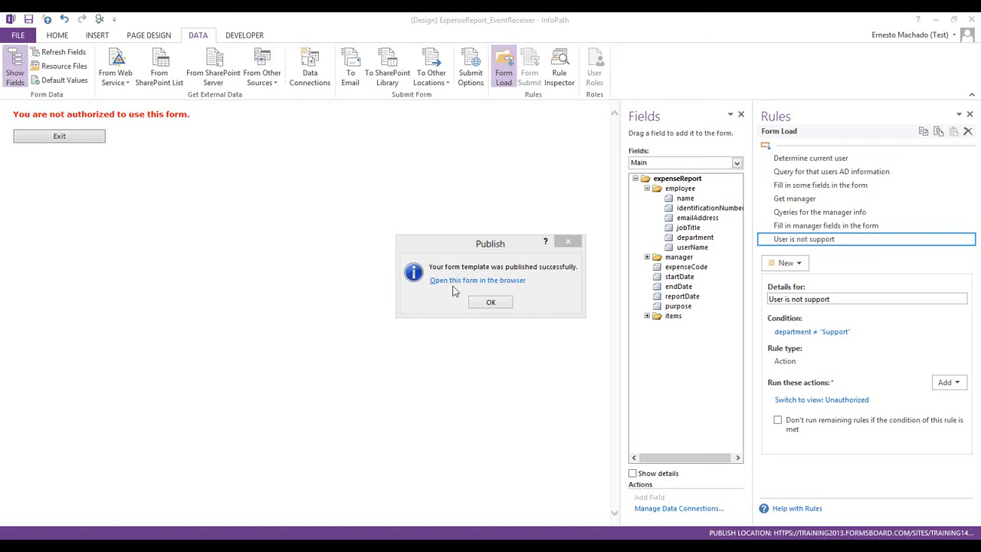
{"action": "left_click", "coordinate": [498, 302]}
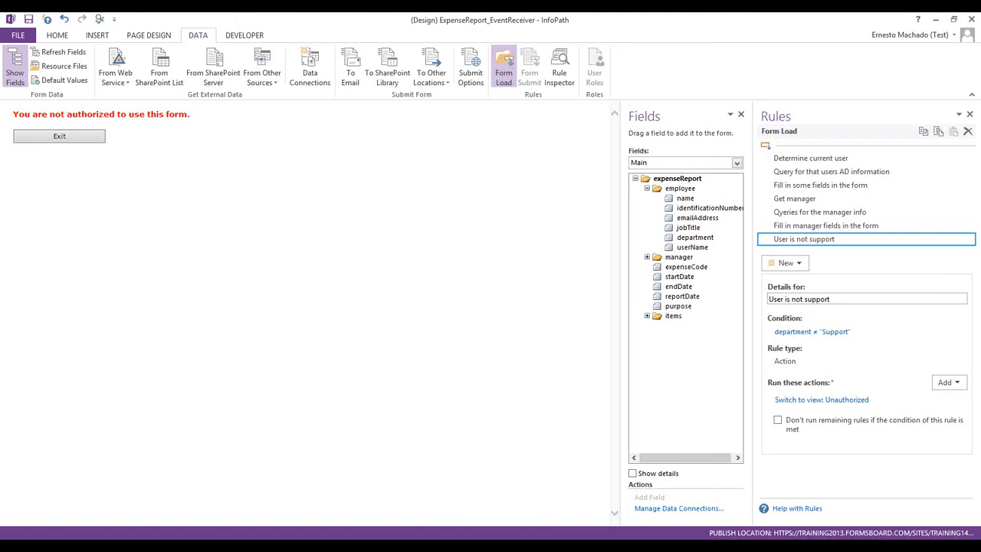
{"action": "left_click", "coordinate": [18, 36]}
{"action": "left_click", "coordinate": [246, 168]}
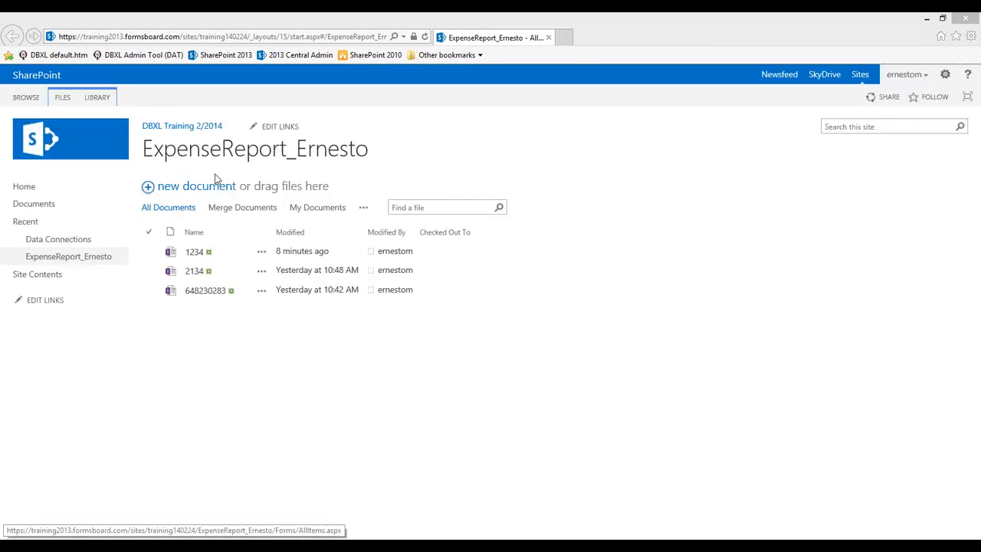
Start a new expense report document from the SharePoint form library
{"action": "left_click", "coordinate": [188, 191]}
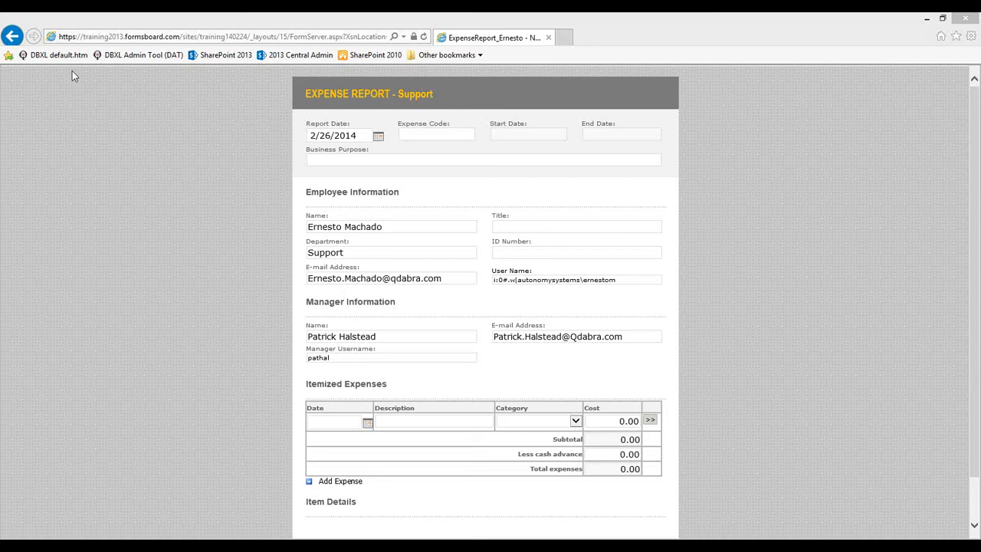
Leave the new form unsaved and return to the ExpenseReport_Ernesto library list after briefly checking InfoPath
{"action": "left_click", "coordinate": [14, 38]}
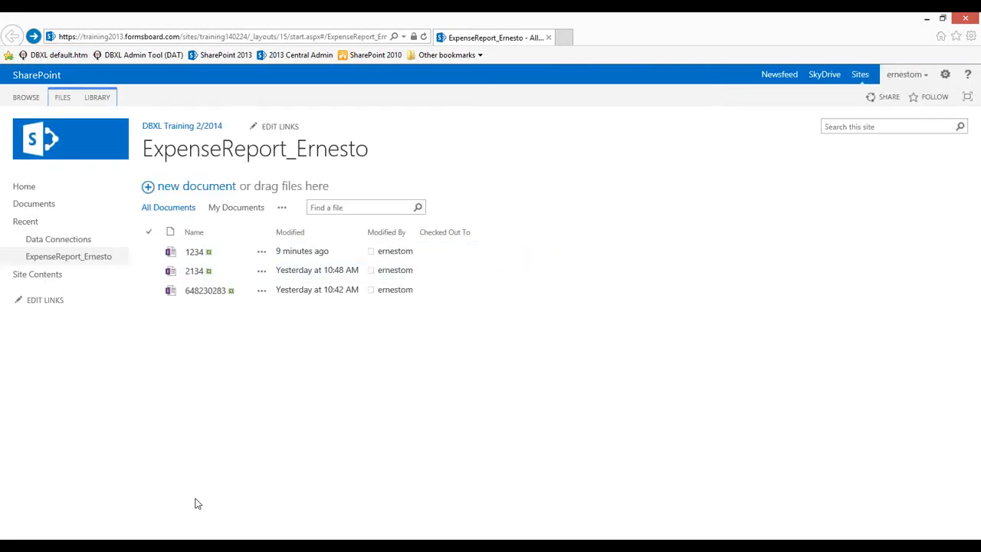
{"action": "left_click", "coordinate": [96, 541]}
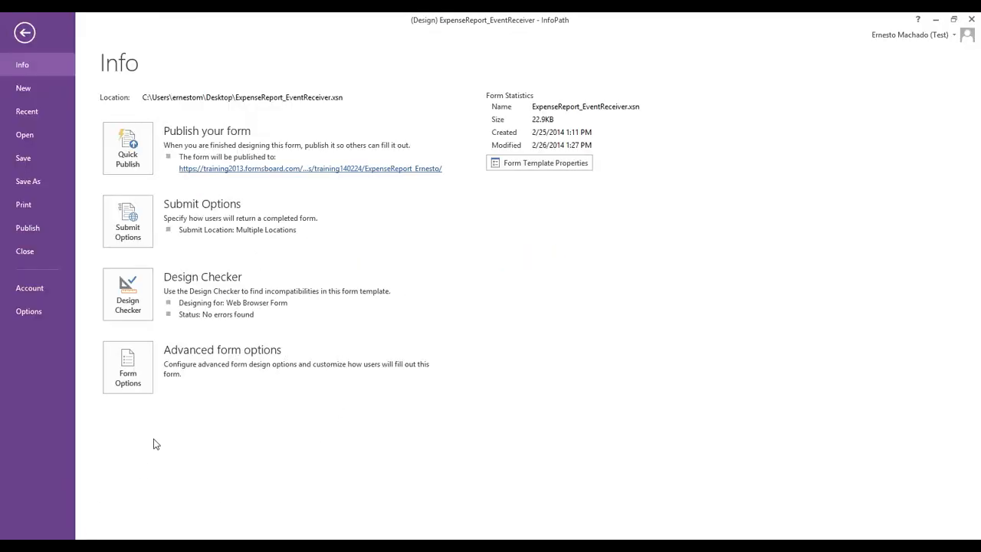
{"action": "left_click", "coordinate": [24, 32]}
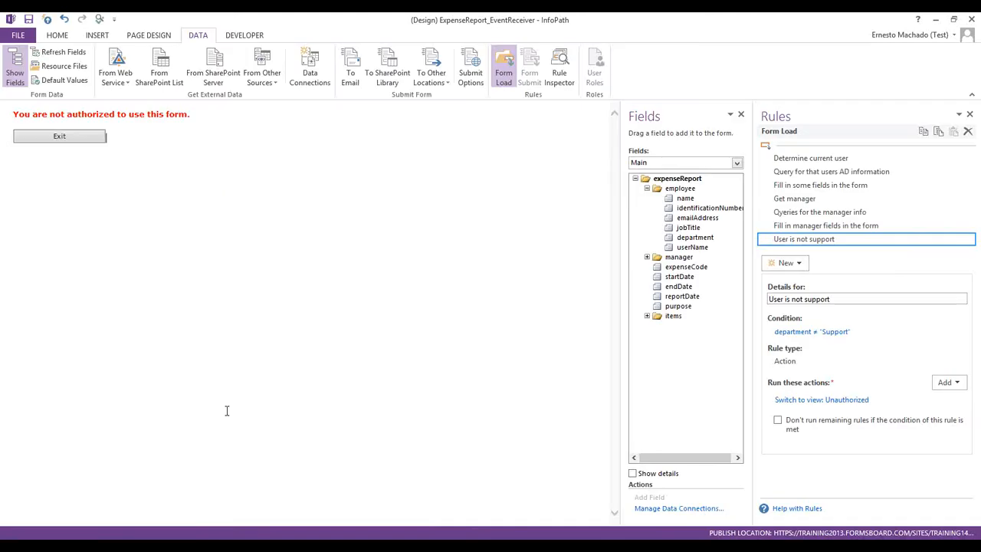
{"action": "key", "text": "alt+Tab"}
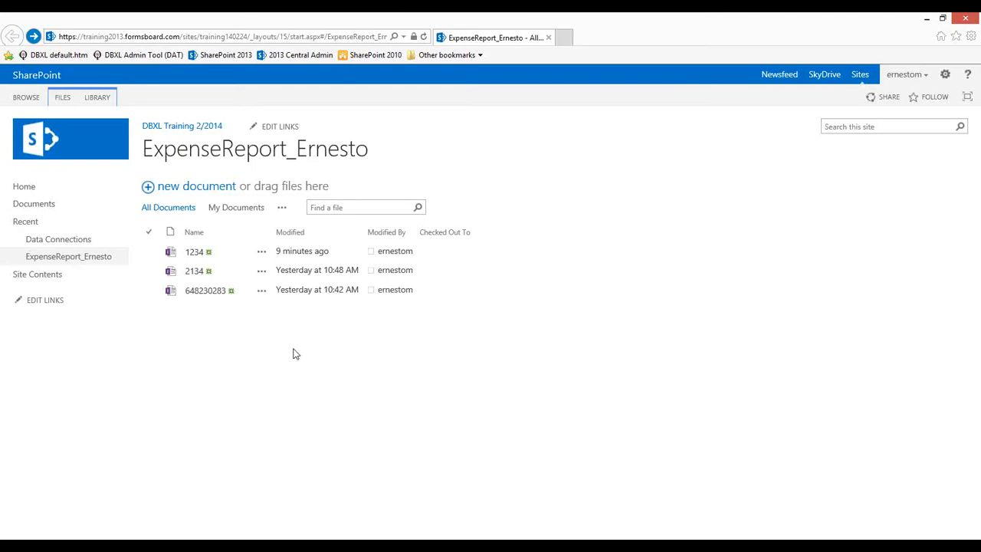
{"action": "key", "text": "alt+Tab"}
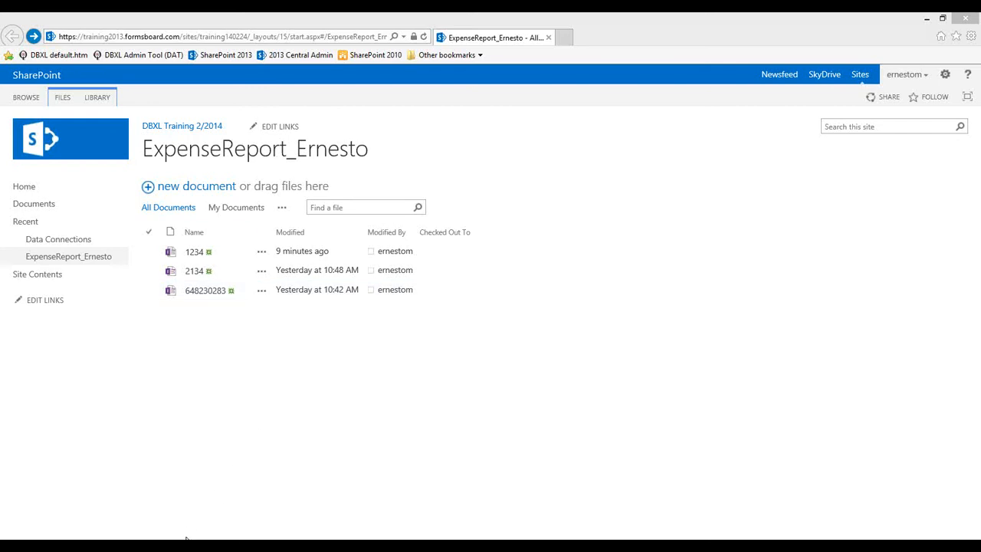
{"action": "mouse_move", "coordinate": [181, 546]}
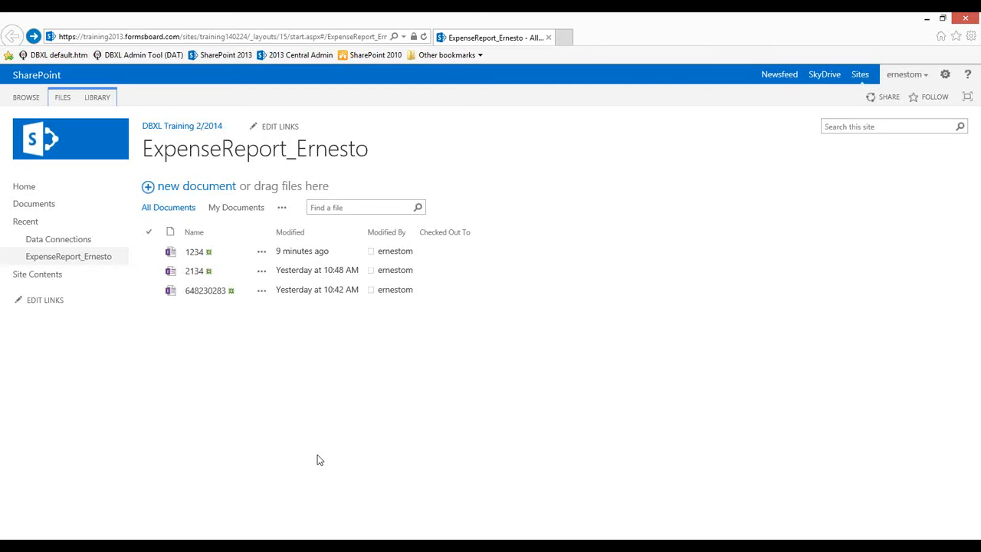
Start a new expense report again until the 'You are not authorized to use this form' page appears
{"action": "left_click", "coordinate": [177, 187]}
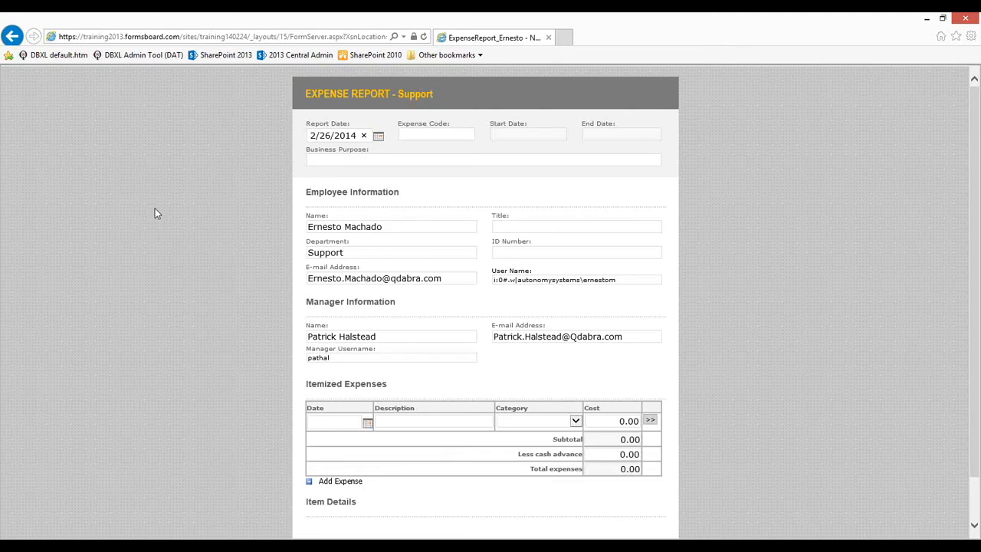
{"action": "left_click", "coordinate": [6, 36]}
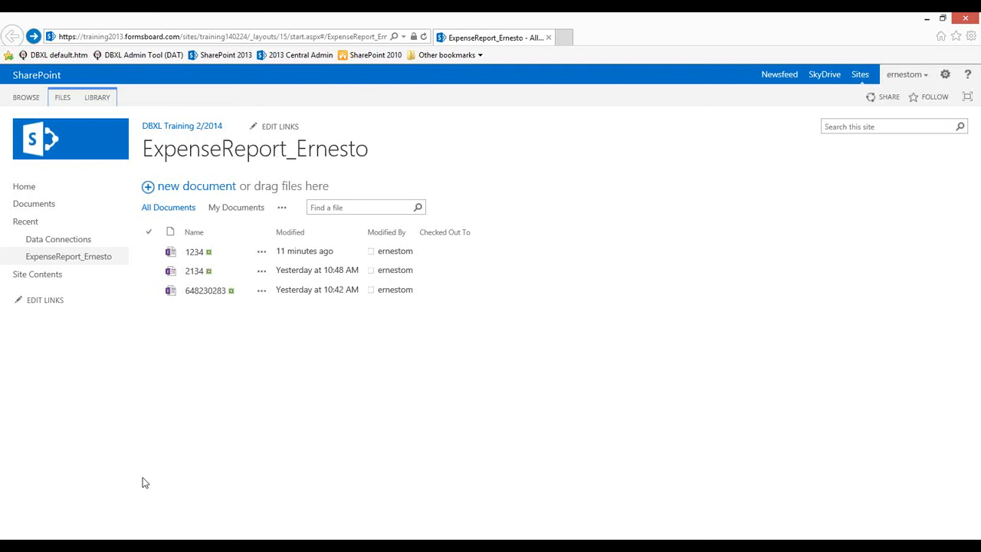
{"action": "left_click", "coordinate": [170, 194]}
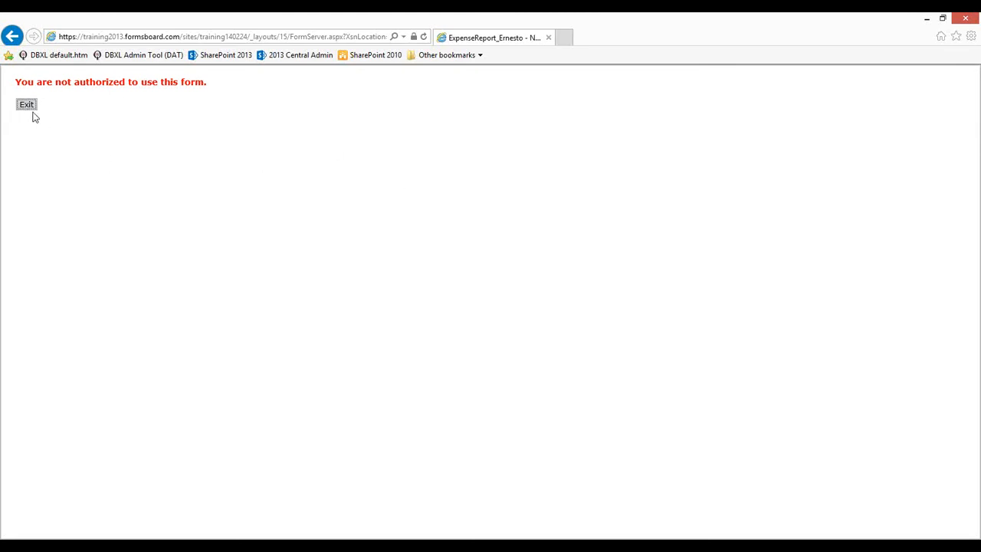
Exit the unauthorized page and switch back to InfoPath Designer's Unauthorized view
{"action": "left_click", "coordinate": [26, 104]}
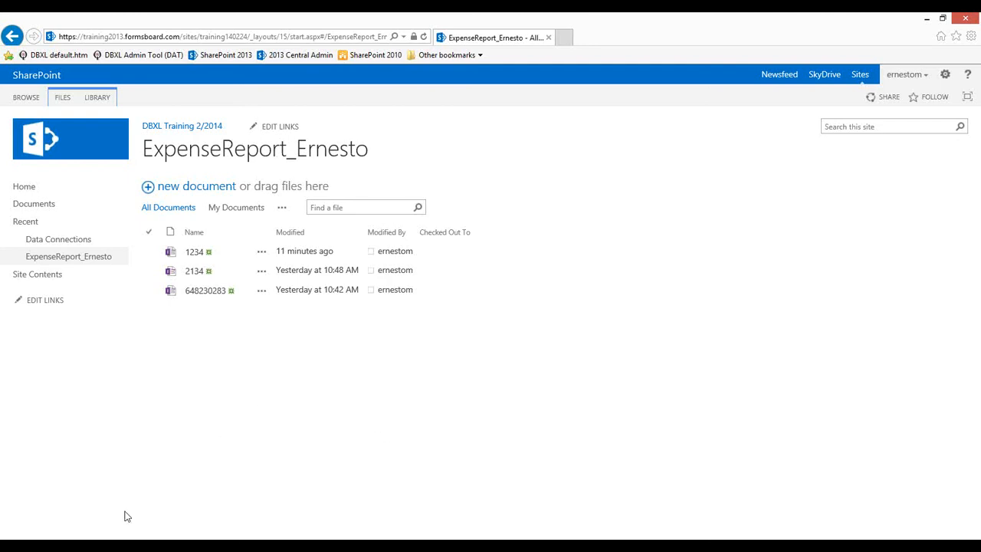
{"action": "left_click", "coordinate": [138, 547]}
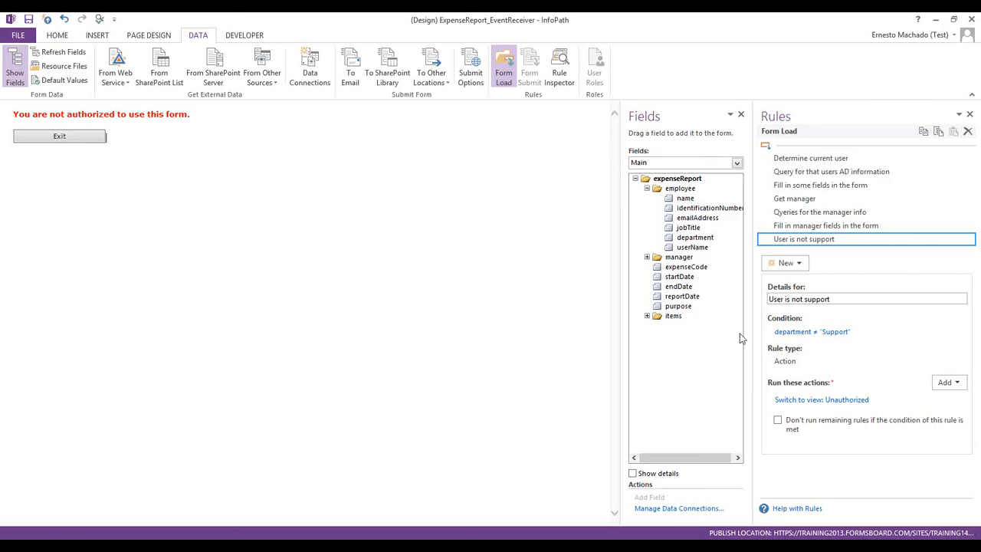
Change the User is not support rule's condition to department not equal to 'Training'
{"action": "left_click", "coordinate": [824, 335]}
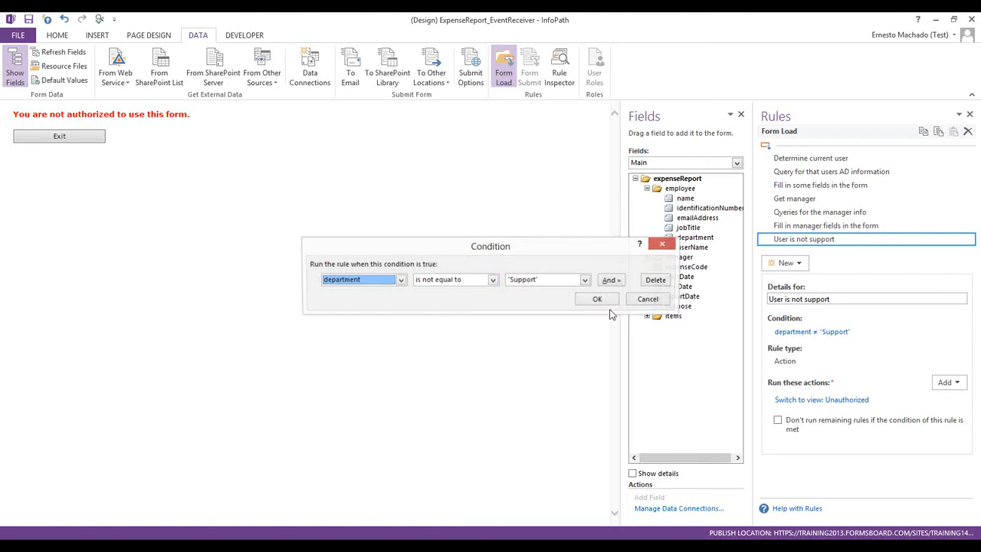
{"action": "left_click", "coordinate": [519, 280]}
{"action": "left_click", "coordinate": [526, 299]}
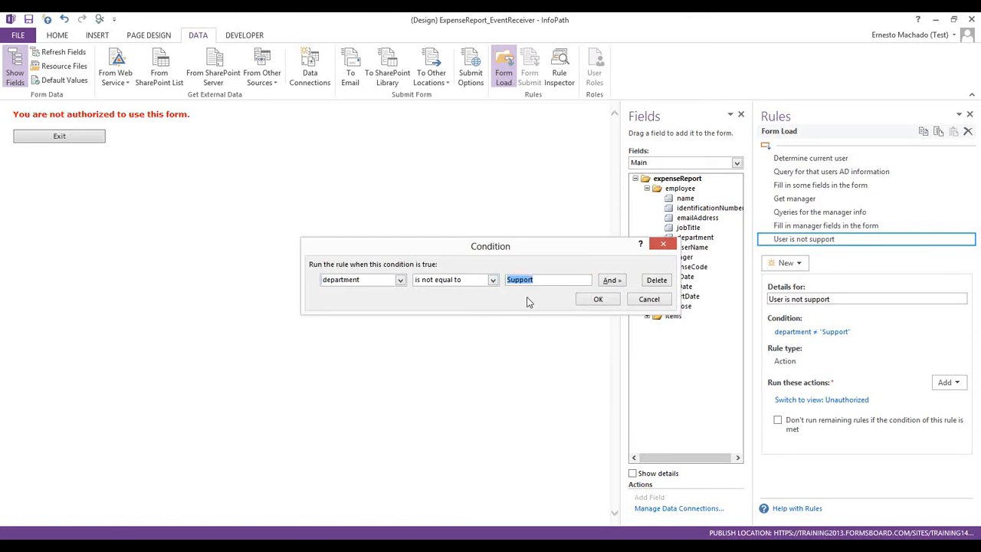
{"action": "type", "text": "Training"}
{"action": "left_click", "coordinate": [587, 300]}
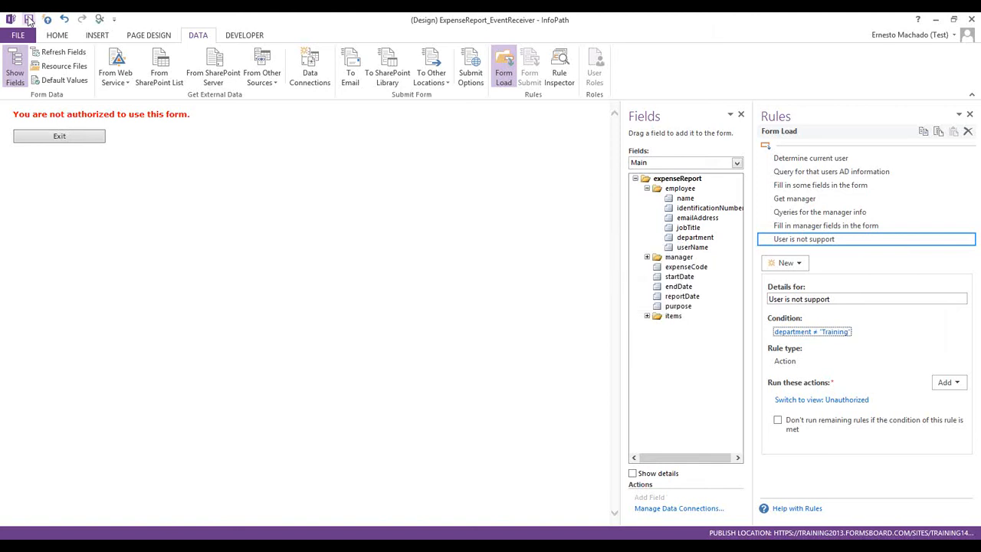
Republish the form template and open the published form in the browser
{"action": "left_click", "coordinate": [46, 19]}
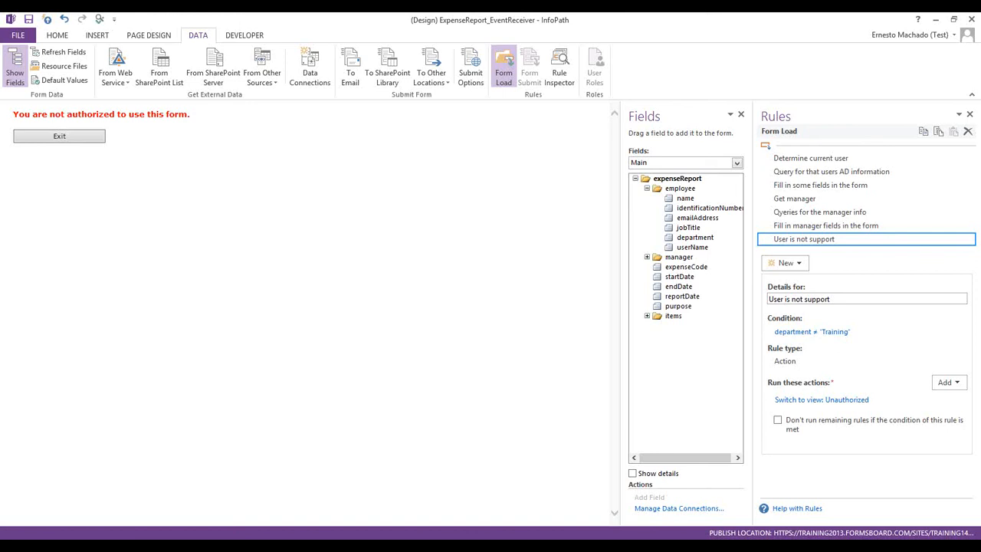
{"action": "mouse_move", "coordinate": [218, 544]}
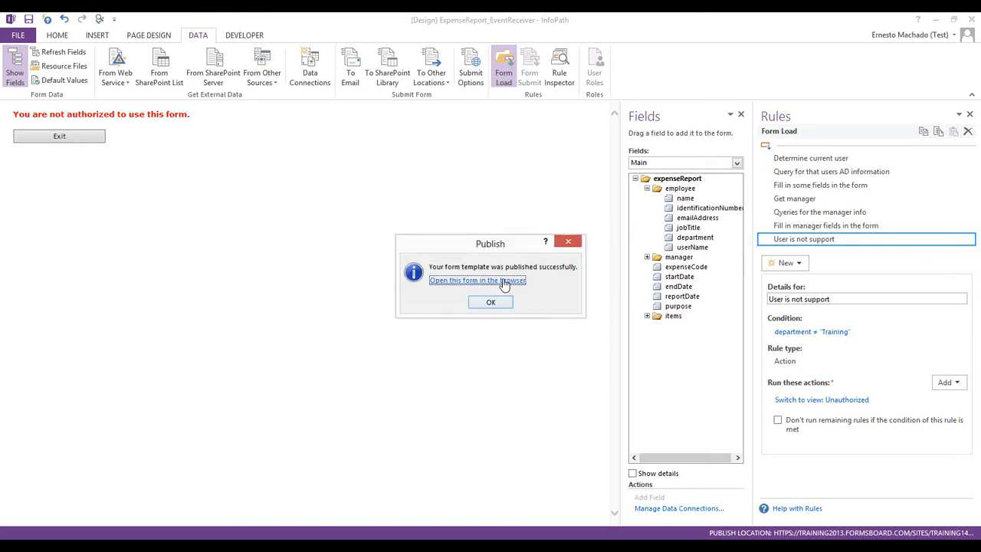
{"action": "left_click", "coordinate": [498, 280]}
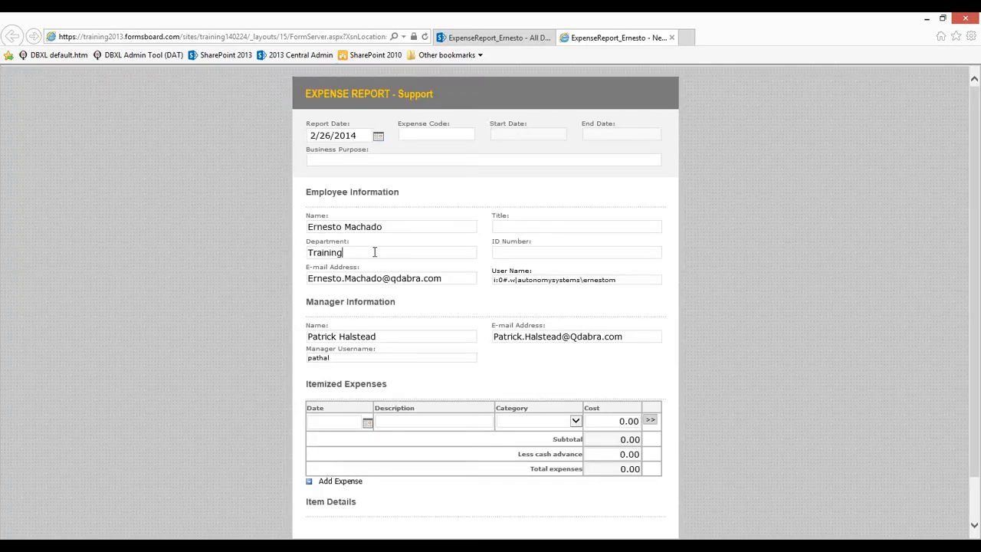
Confirm the form shows Department 'Training', close the All Documents tab, and return to InfoPath
{"action": "double_click", "coordinate": [301, 252]}
{"action": "left_click", "coordinate": [540, 38]}
{"action": "left_click", "coordinate": [547, 37]}
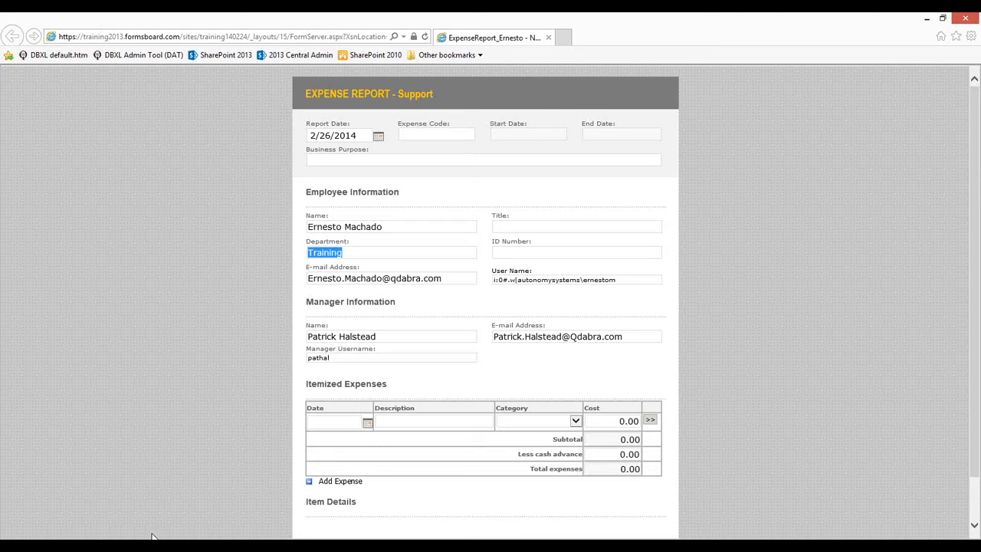
{"action": "key", "text": "alt+Tab"}
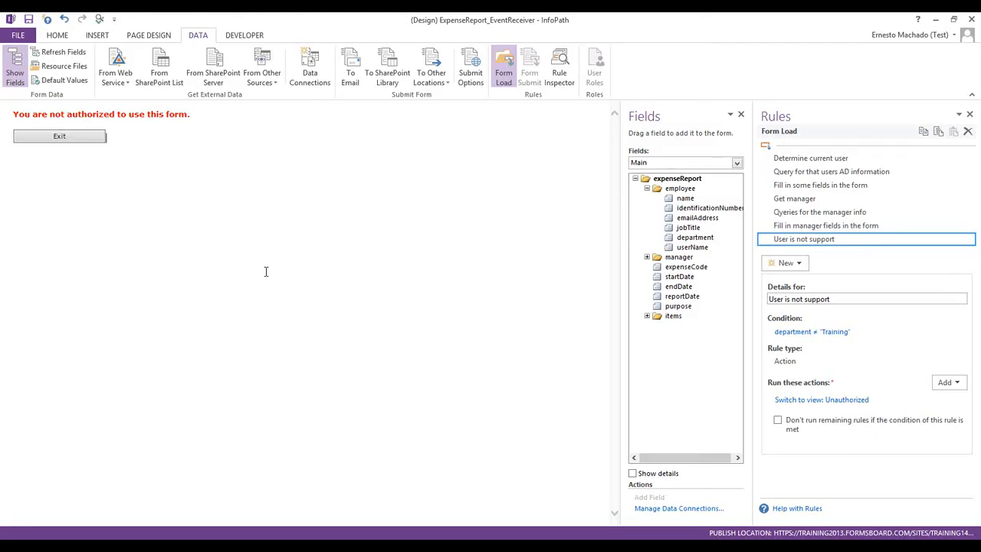
Switch the design to View 1 (default) and select the Itemized Expenses Category drop-down
{"action": "left_click", "coordinate": [151, 36]}
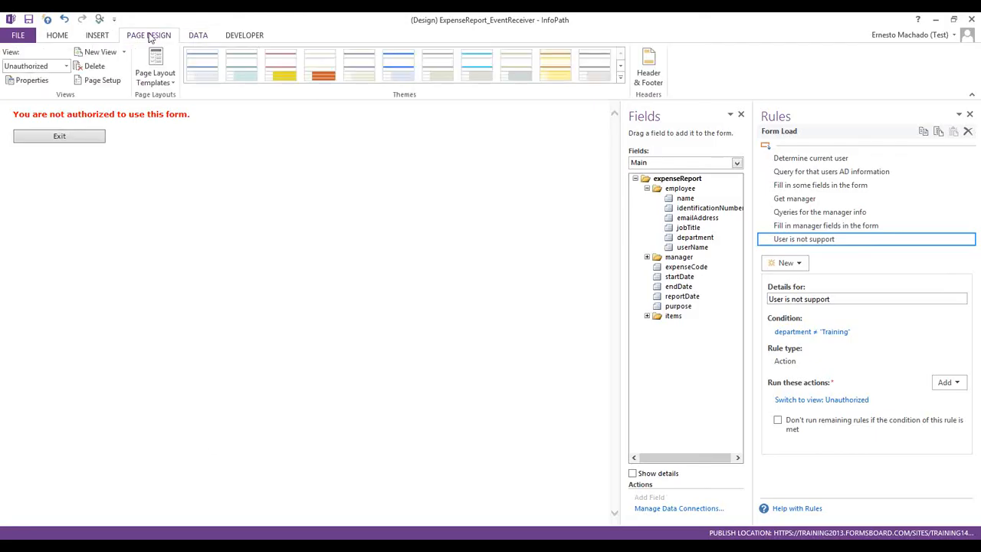
{"action": "left_click", "coordinate": [27, 67]}
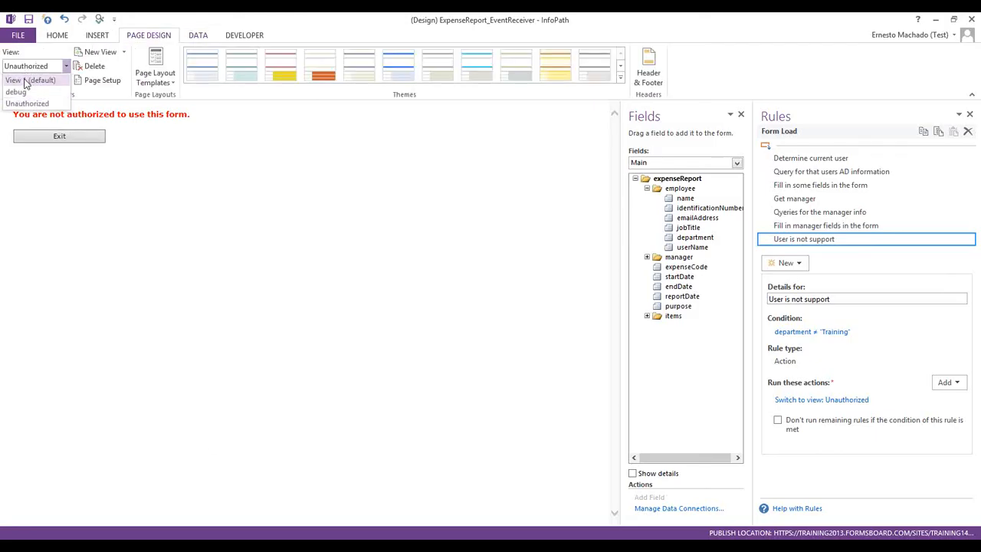
{"action": "left_click", "coordinate": [27, 81]}
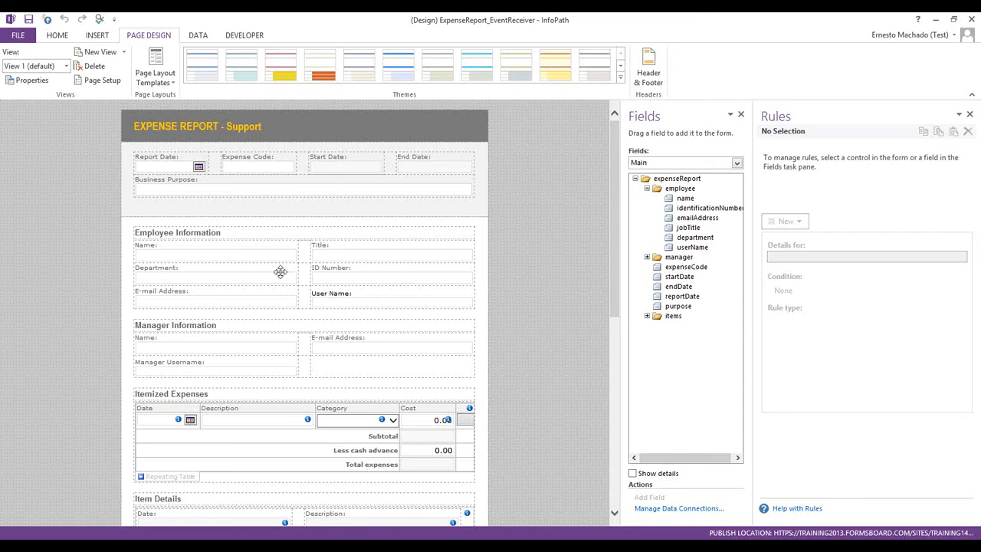
{"action": "scroll", "coordinate": [284, 288], "scroll_direction": "down", "scroll_amount": 5}
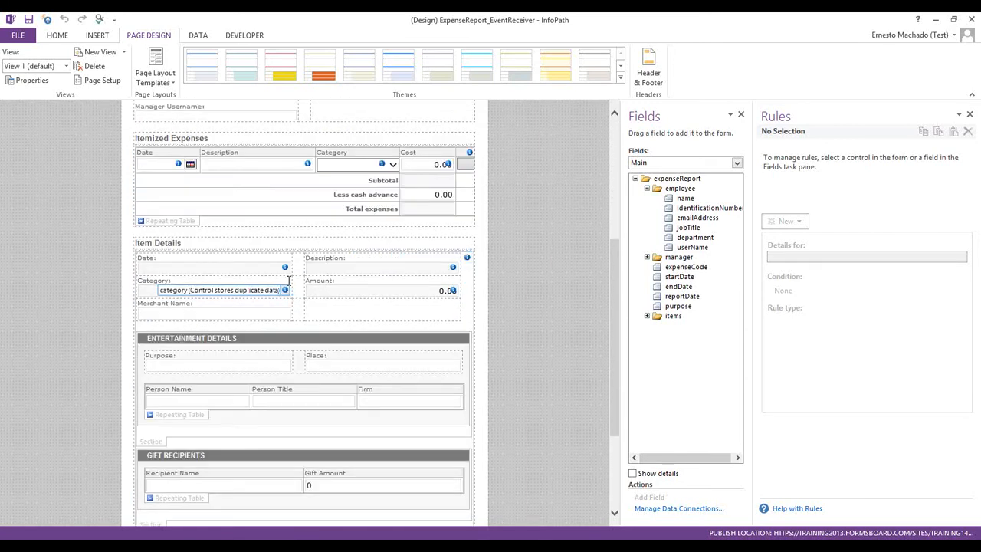
{"action": "scroll", "coordinate": [285, 288], "scroll_direction": "up", "scroll_amount": 3}
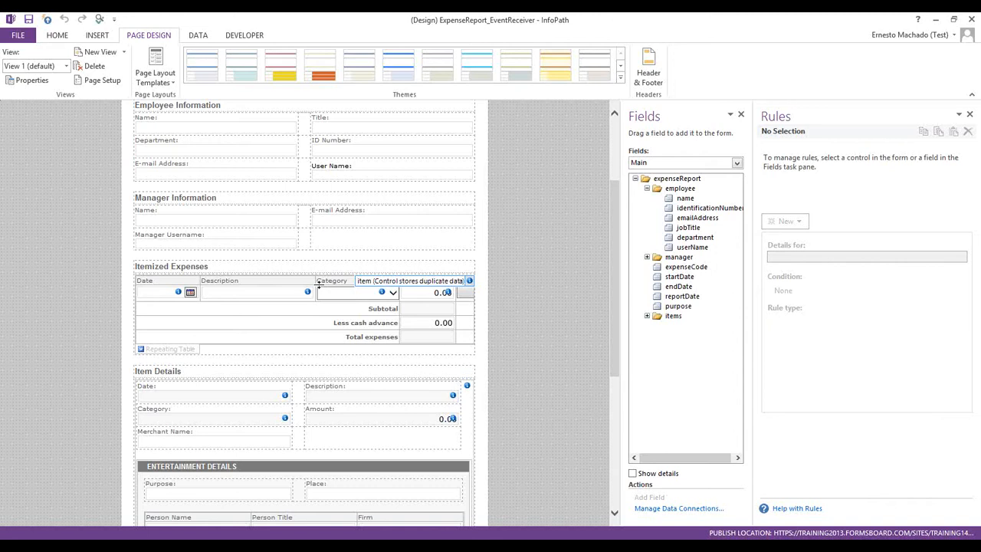
{"action": "scroll", "coordinate": [316, 289], "scroll_direction": "down", "scroll_amount": 6}
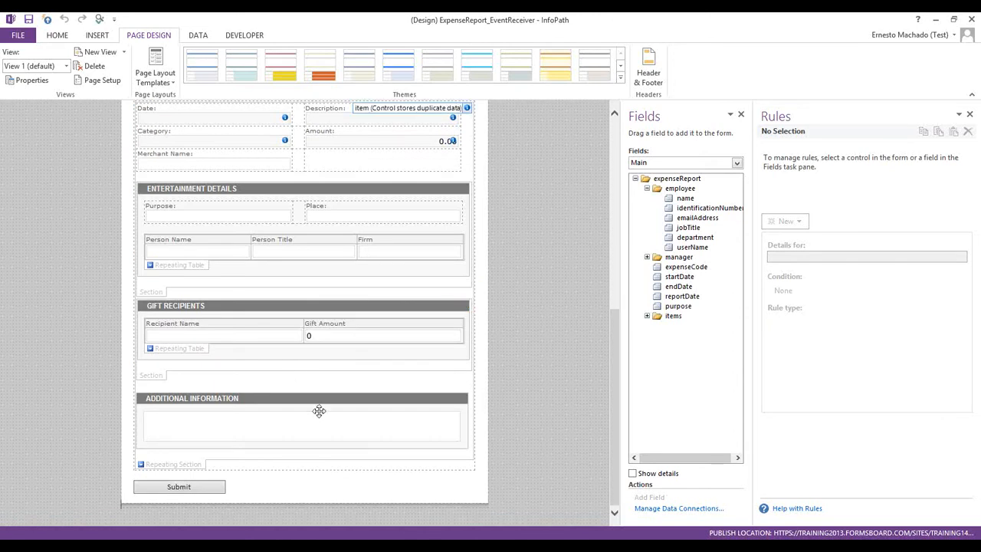
{"action": "scroll", "coordinate": [311, 422], "scroll_direction": "up", "scroll_amount": 8}
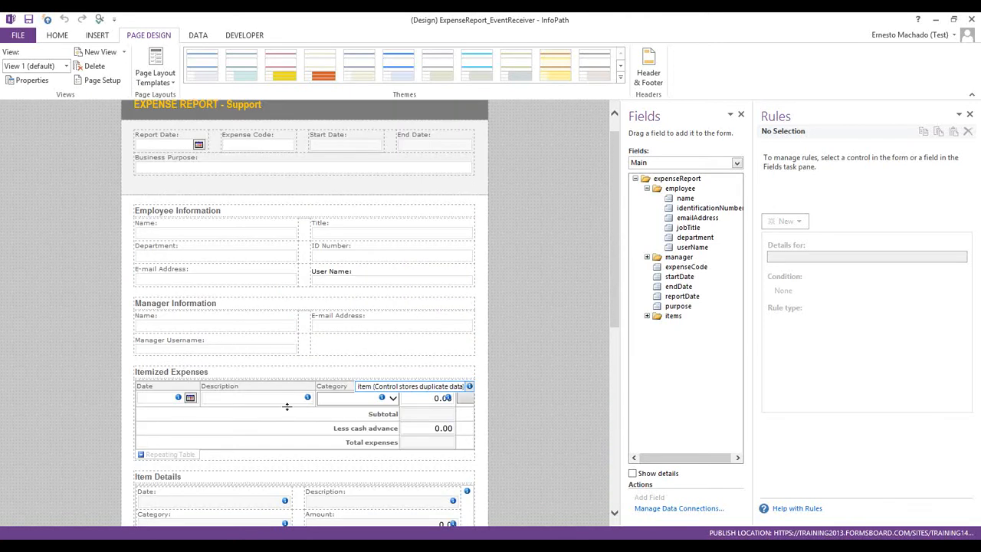
{"action": "left_click", "coordinate": [343, 406]}
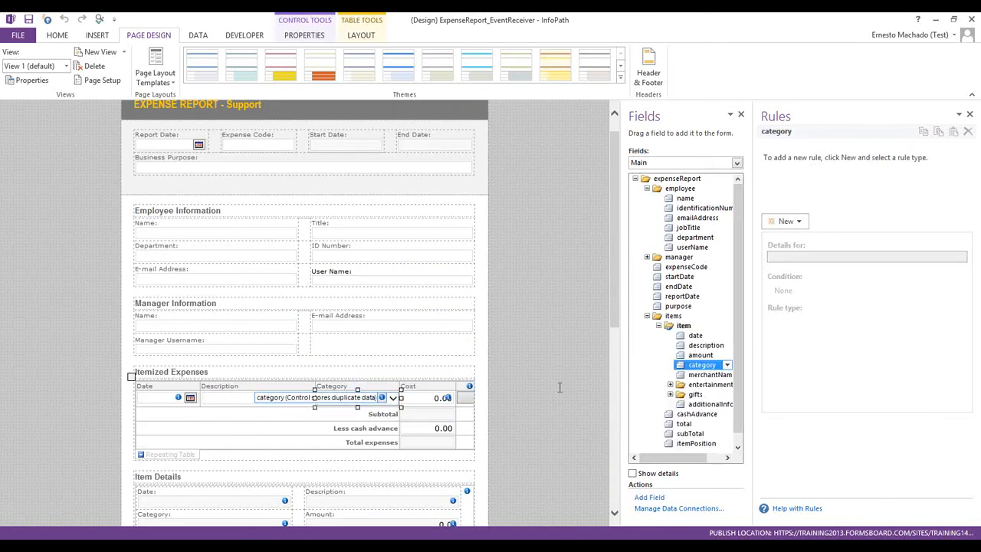
{"action": "left_click_drag", "start_coordinate": [617, 306], "coordinate": [625, 347]}
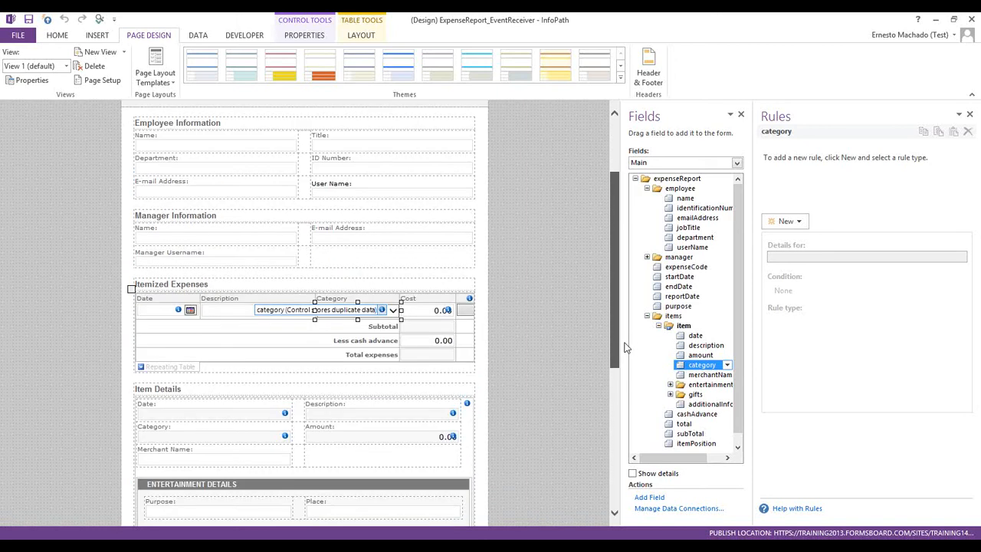
Check the Category drop-down's properties, then paste a duplicate Category drop-down beneath it
{"action": "right_click", "coordinate": [347, 310]}
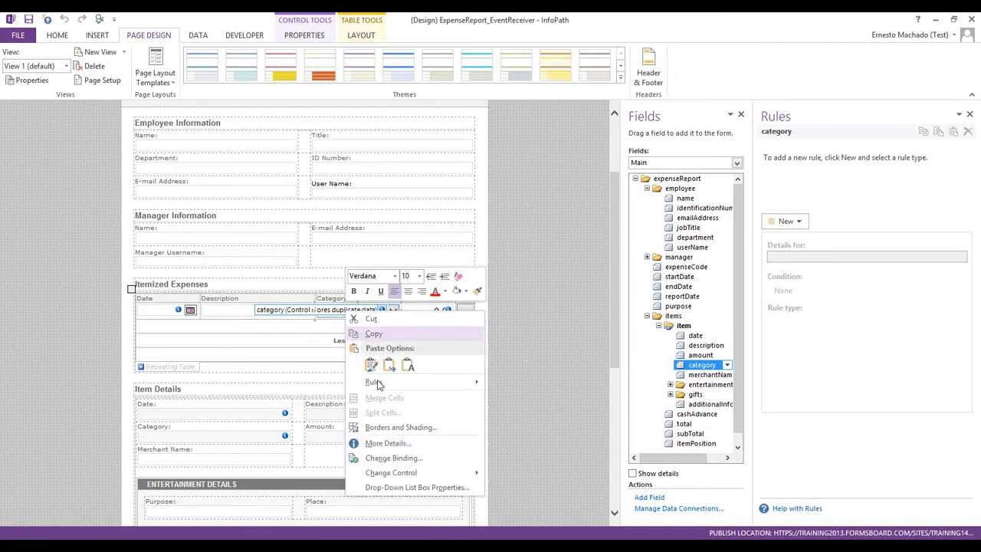
{"action": "left_click", "coordinate": [381, 484]}
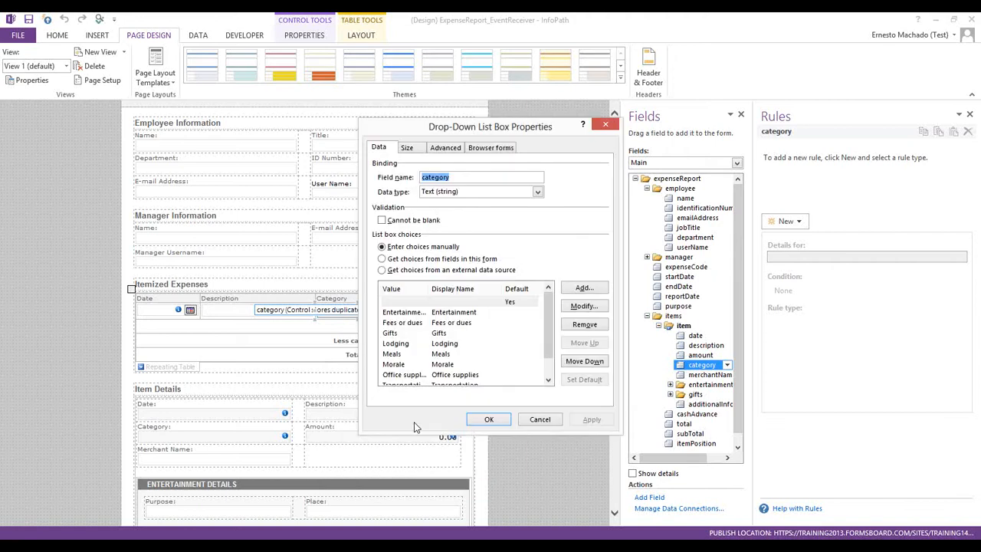
{"action": "scroll", "coordinate": [552, 360], "scroll_direction": "down", "scroll_amount": 1}
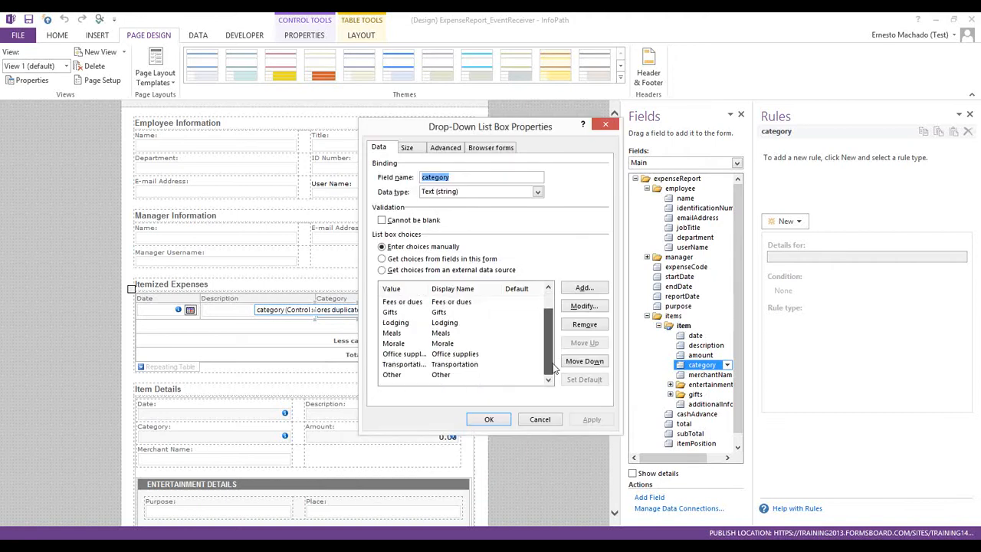
{"action": "left_click", "coordinate": [541, 420]}
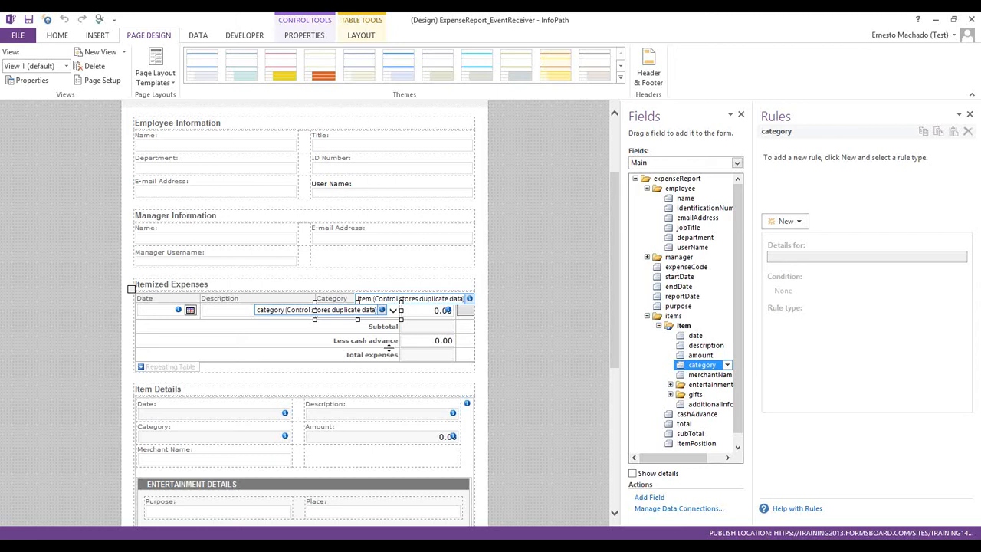
{"action": "key", "text": "Escape"}
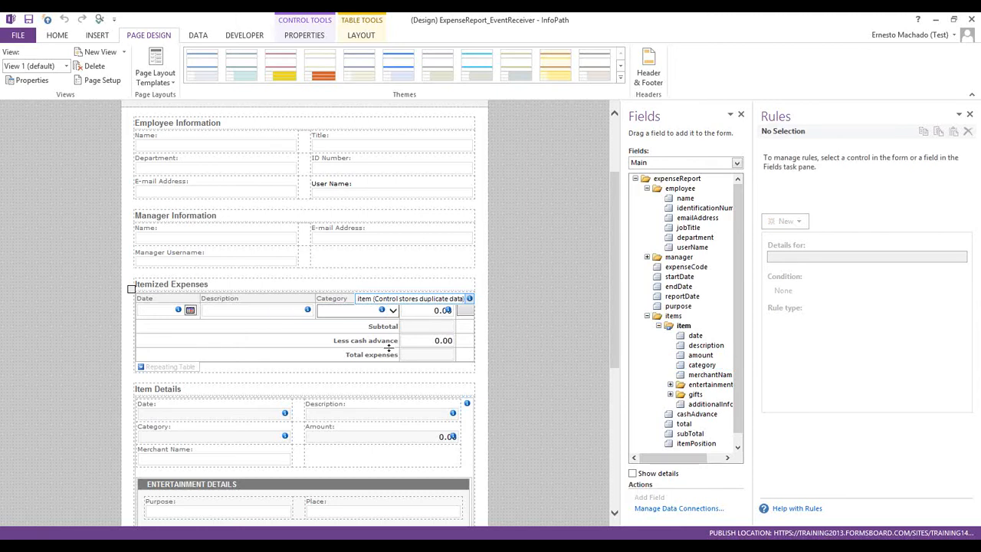
{"action": "key", "text": "ctrl+v"}
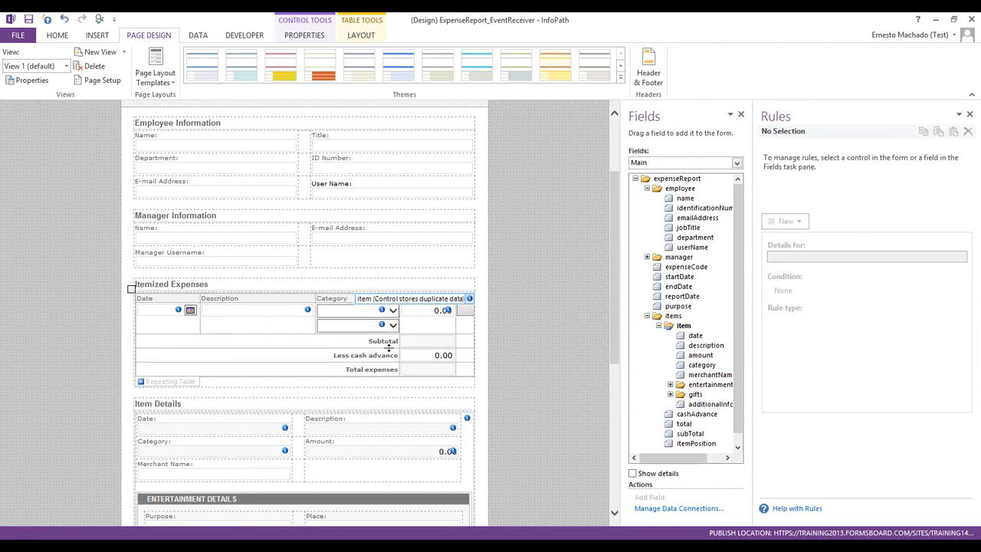
Open the duplicate drop-down's properties and remove every existing choice from its list
{"action": "left_click", "coordinate": [382, 325]}
{"action": "right_click", "coordinate": [382, 321]}
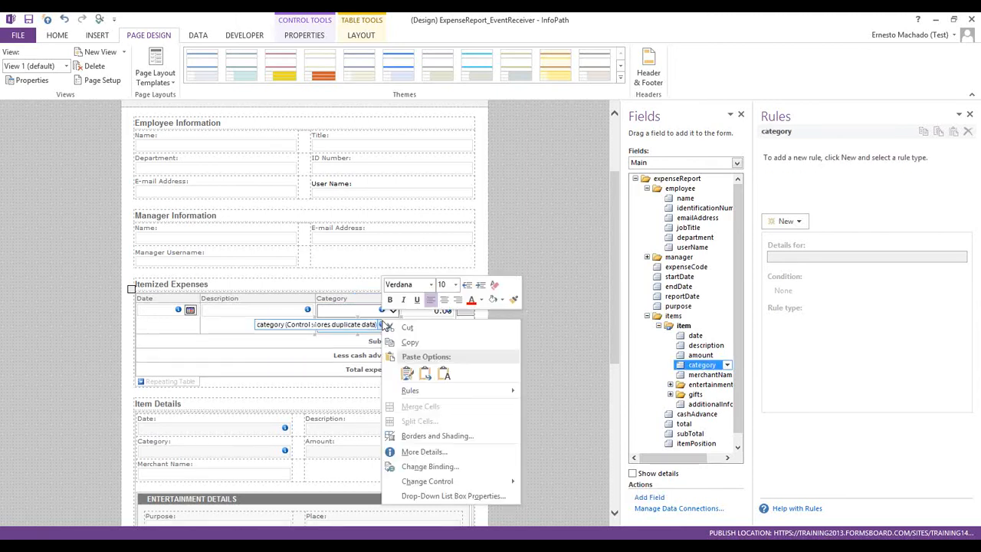
{"action": "left_click", "coordinate": [437, 497]}
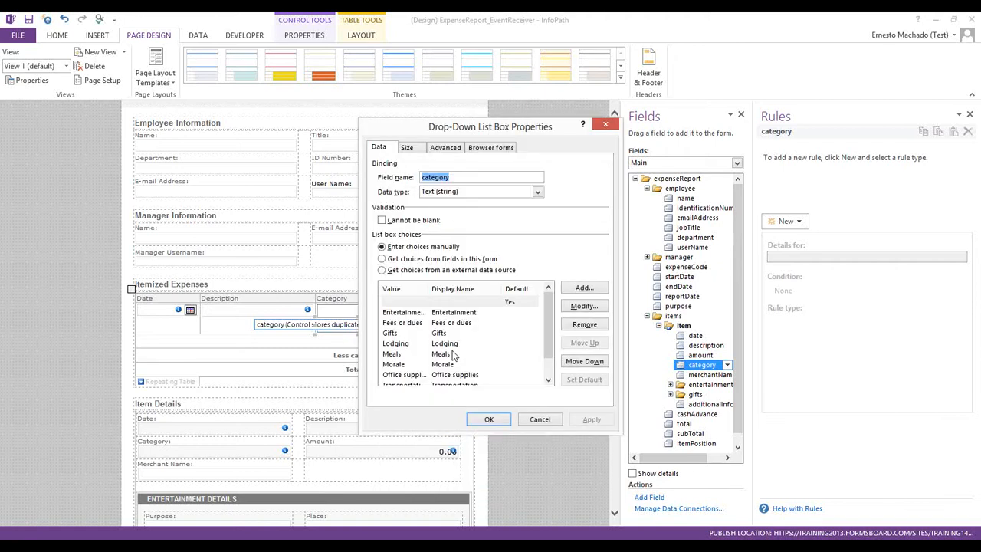
{"action": "left_click", "coordinate": [584, 324]}
{"action": "left_click", "coordinate": [585, 324]}
{"action": "left_click", "coordinate": [585, 325]}
{"action": "left_click", "coordinate": [584, 324]}
{"action": "left_click", "coordinate": [584, 324]}
{"action": "left_click", "coordinate": [584, 324]}
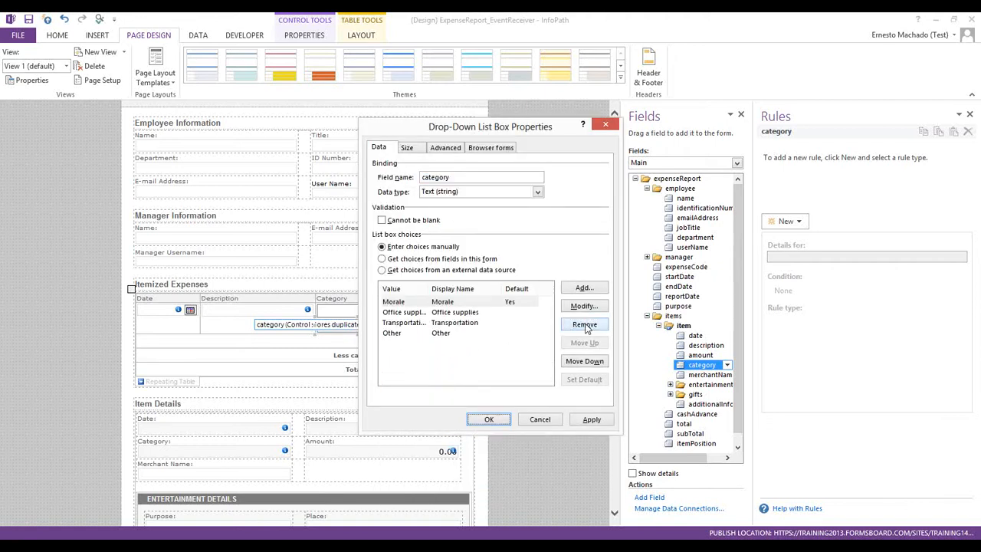
{"action": "left_click", "coordinate": [585, 324]}
{"action": "left_click", "coordinate": [585, 325]}
{"action": "left_click", "coordinate": [585, 324]}
{"action": "left_click", "coordinate": [585, 324]}
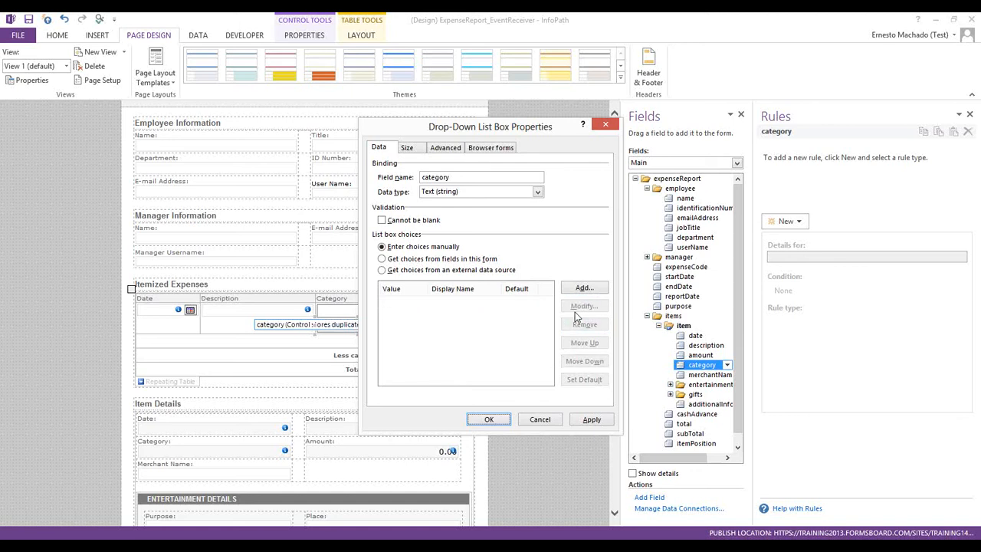
Add the choices Transportation and Lodging to the duplicate drop-down and apply
{"action": "left_click", "coordinate": [570, 290]}
{"action": "left_click", "coordinate": [546, 309]}
{"action": "left_click", "coordinate": [575, 287]}
{"action": "left_click", "coordinate": [575, 286]}
{"action": "type", "text": "Transportation"}
{"action": "key", "text": "Return"}
{"action": "left_click", "coordinate": [574, 286]}
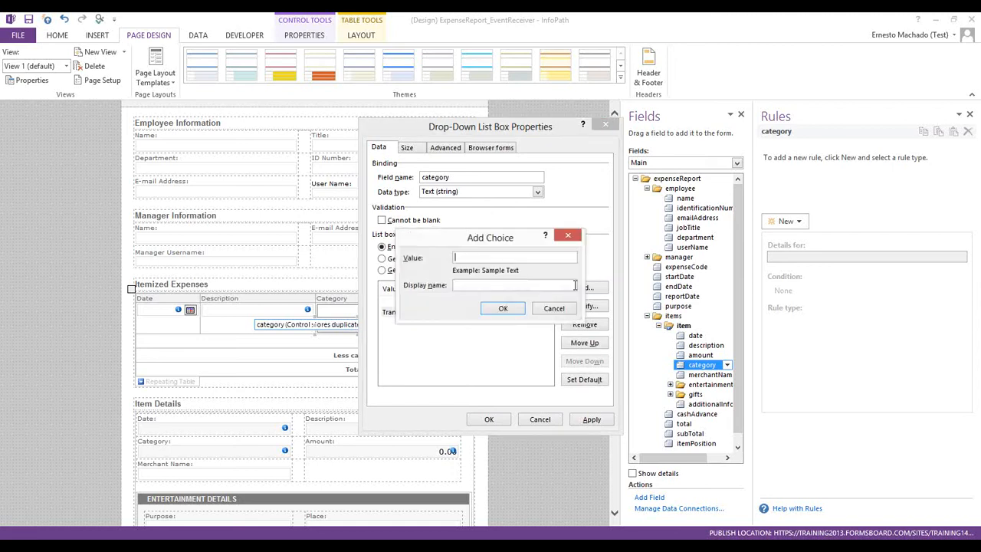
{"action": "type", "text": "Lodgings"}
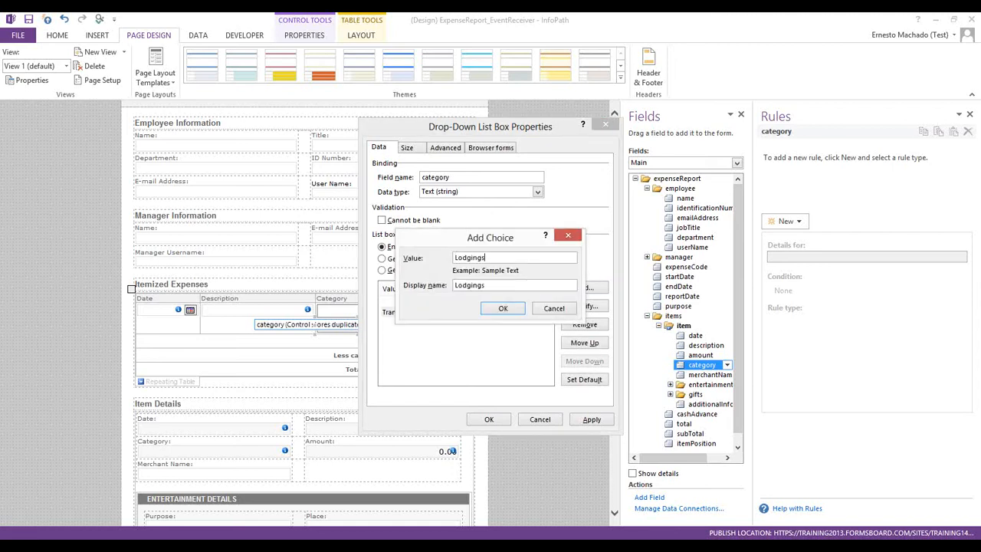
{"action": "key", "text": "BackSpace"}
{"action": "key", "text": "Return"}
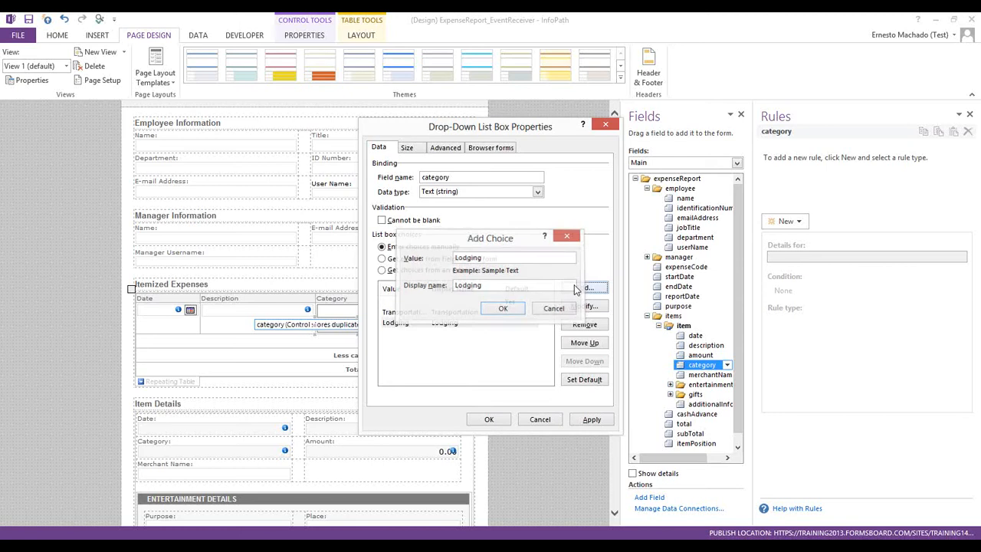
{"action": "left_click", "coordinate": [488, 419]}
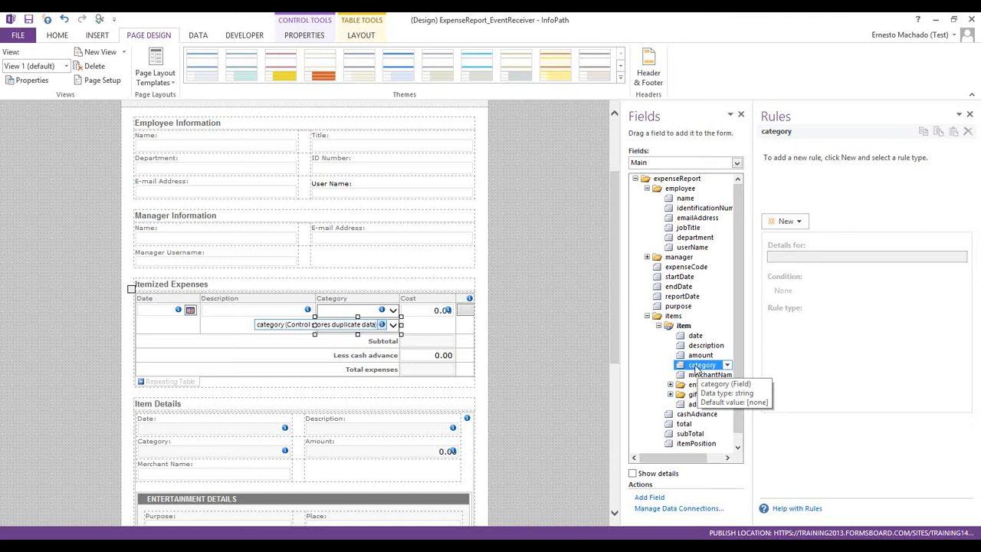
Add a formatting rule named 'Hide if dept is training' to the top Category drop-down
{"action": "left_click_drag", "start_coordinate": [694, 366], "coordinate": [331, 314]}
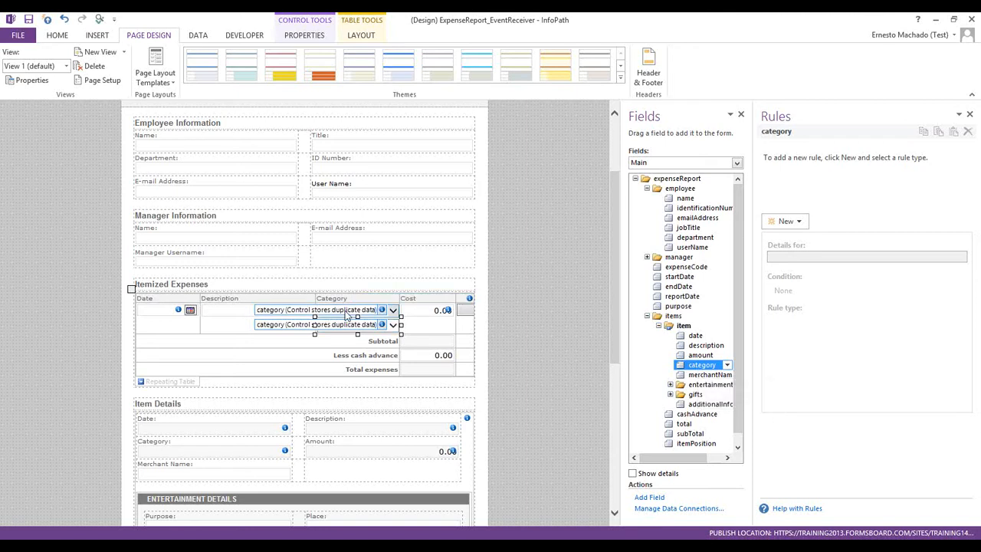
{"action": "left_click", "coordinate": [346, 312]}
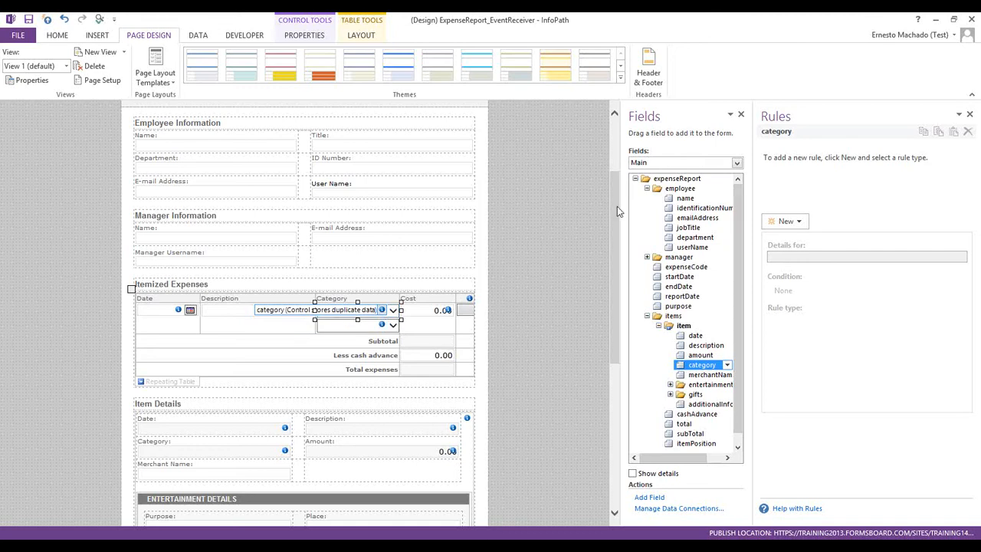
{"action": "left_click", "coordinate": [785, 221]}
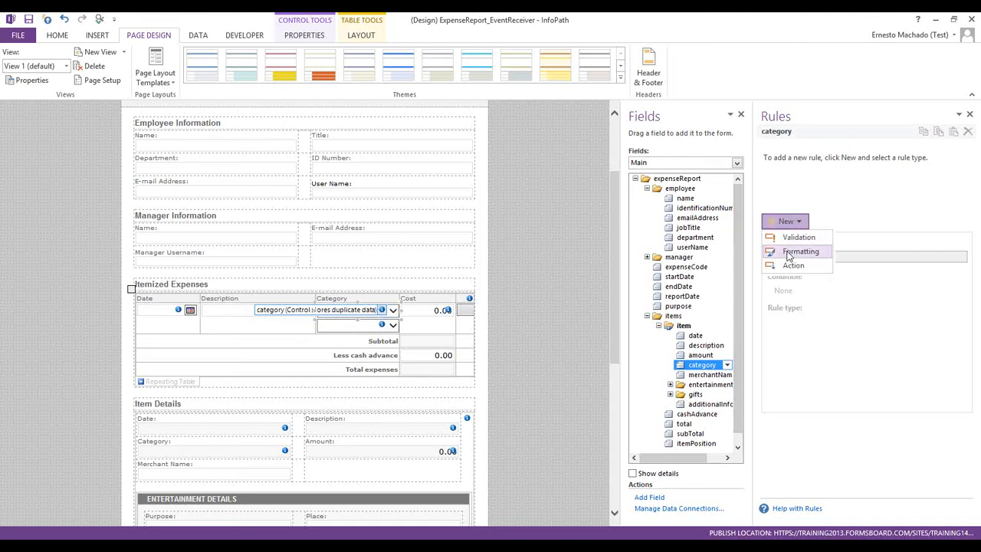
{"action": "left_click", "coordinate": [789, 252]}
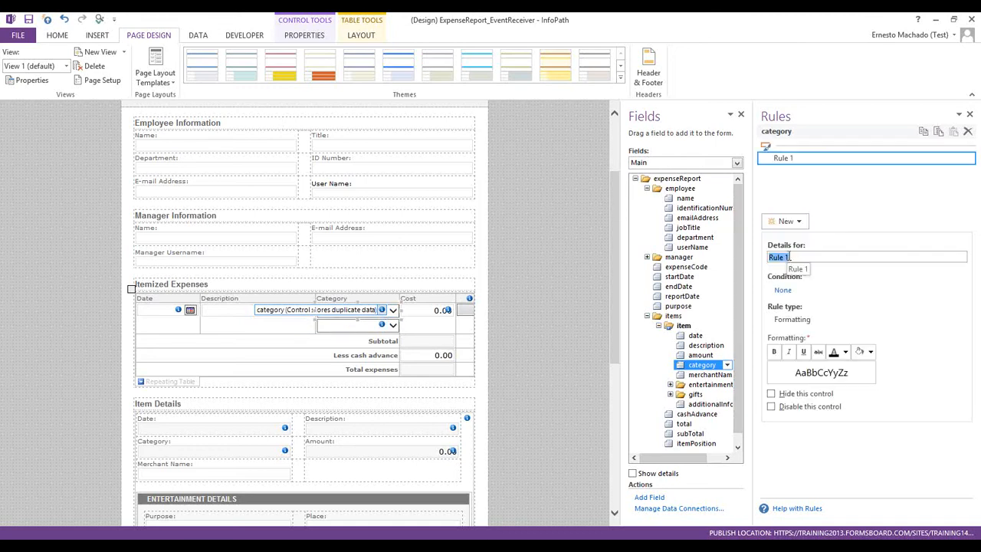
{"action": "type", "text": "Hide if dep"}
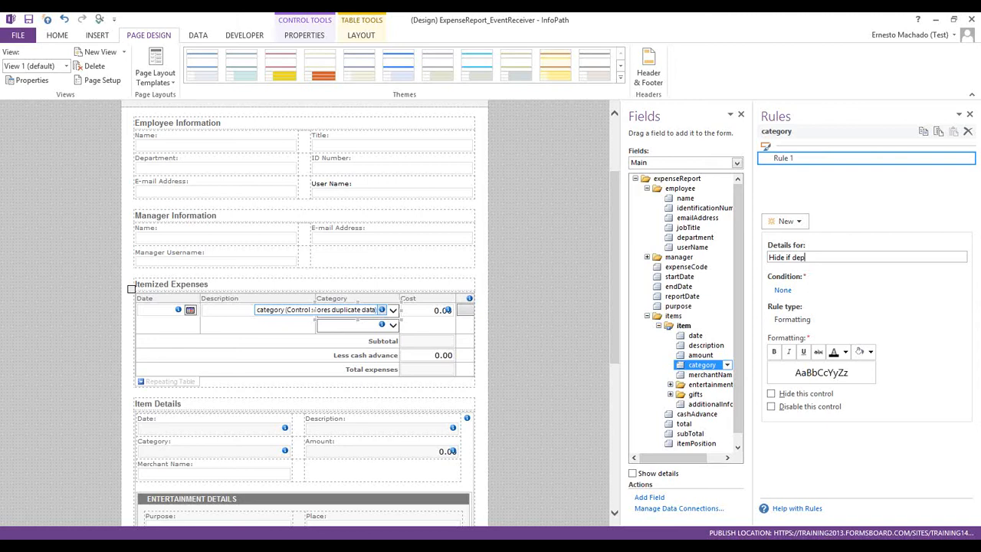
{"action": "type", "text": "t is training"}
Set the rule's condition field to employee > department
{"action": "left_click", "coordinate": [783, 290]}
{"action": "left_click", "coordinate": [389, 280]}
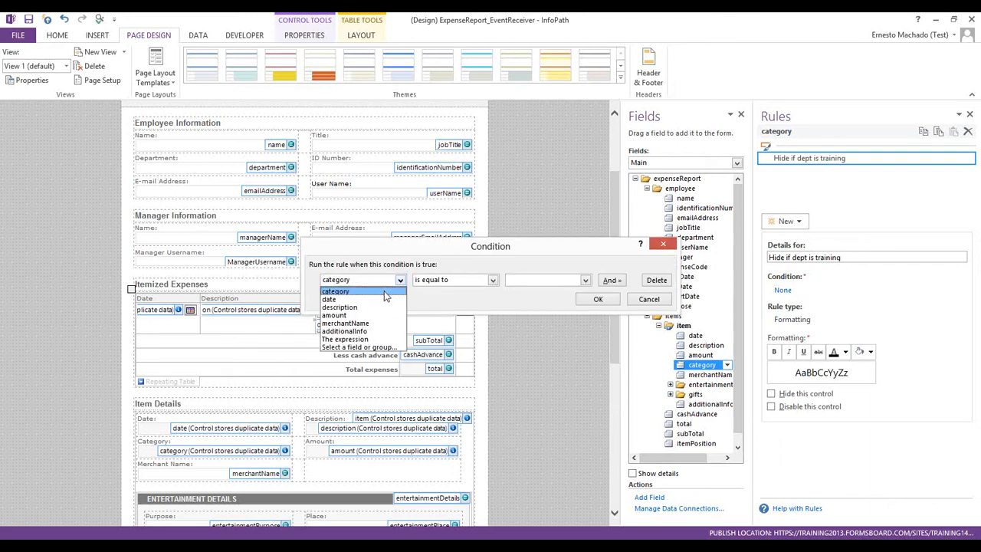
{"action": "left_click", "coordinate": [367, 347]}
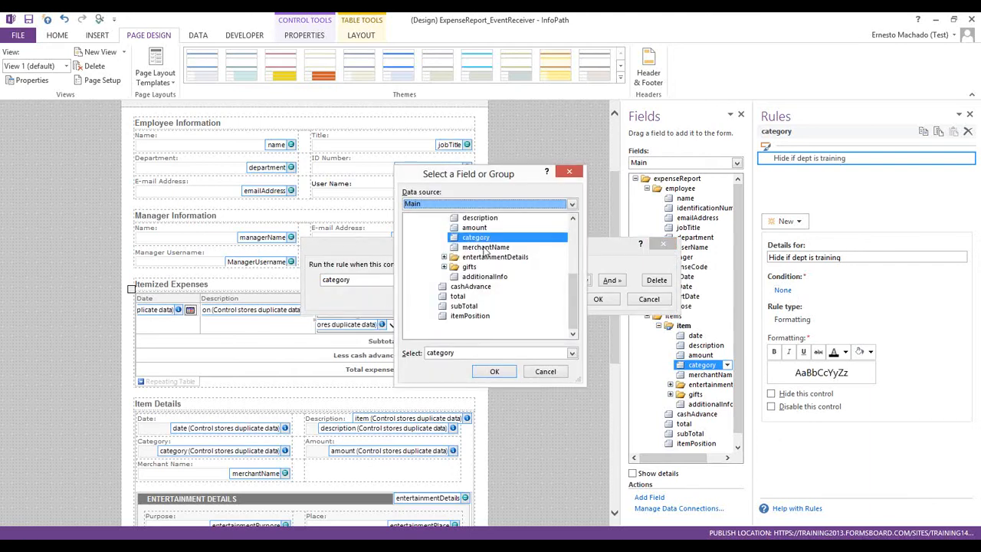
{"action": "scroll", "coordinate": [576, 237], "scroll_direction": "up", "scroll_amount": 4}
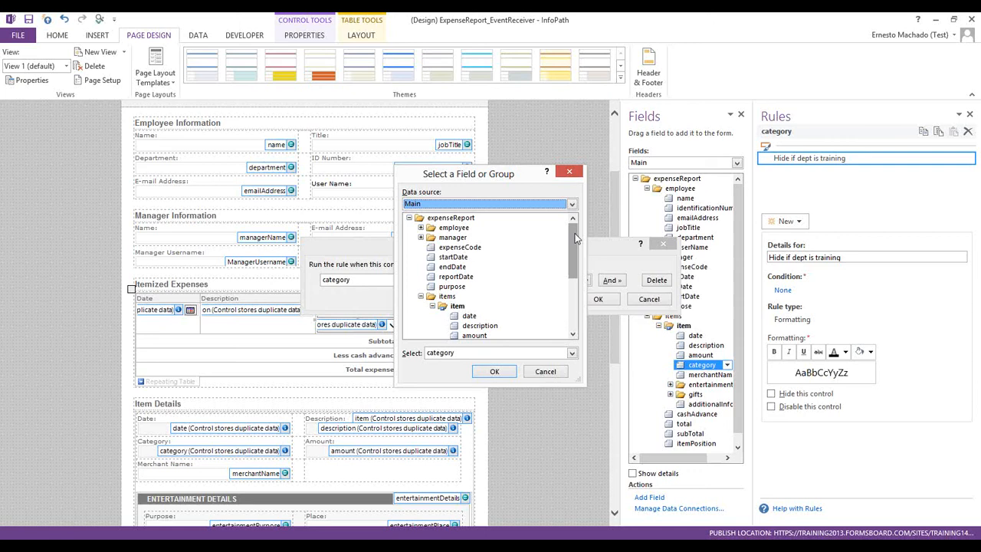
{"action": "left_click", "coordinate": [419, 228]}
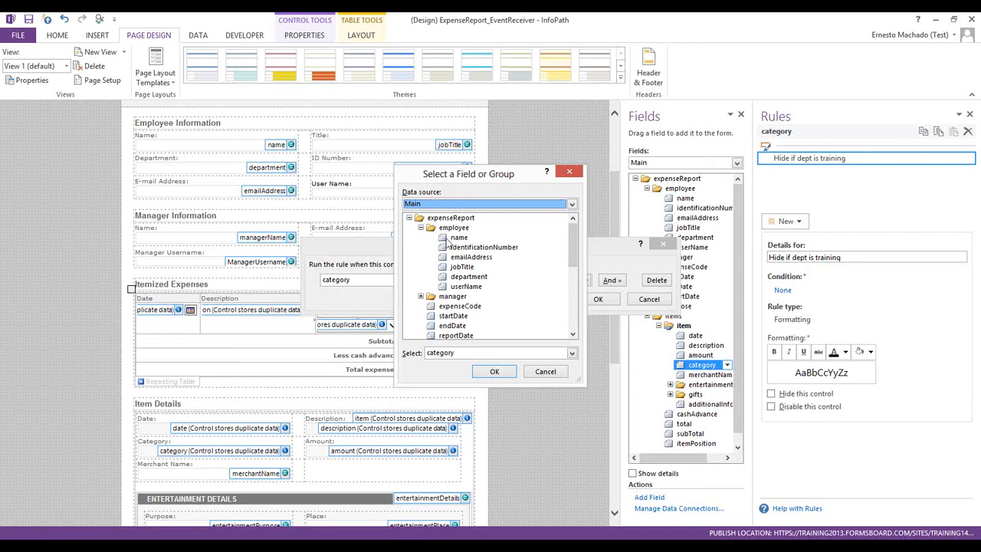
{"action": "left_click", "coordinate": [464, 277]}
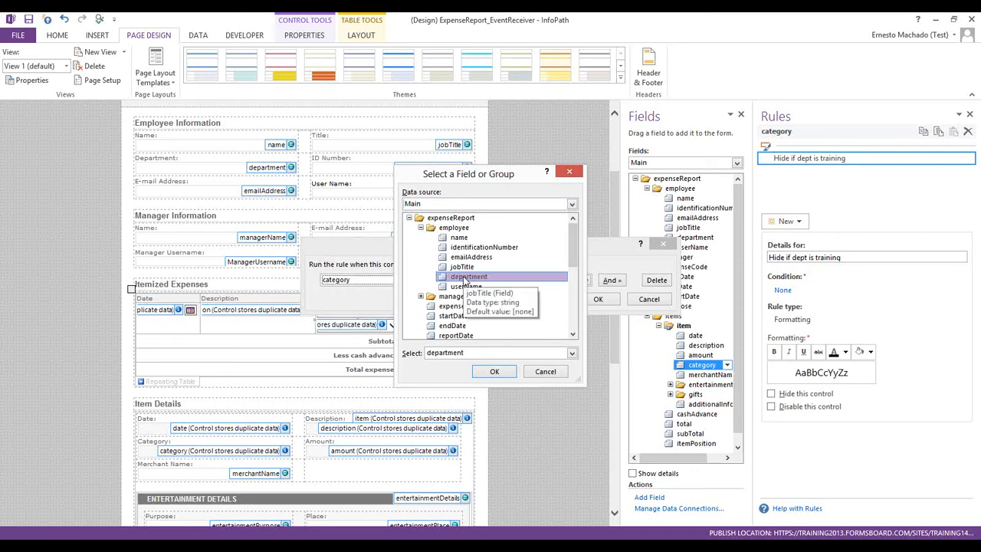
{"action": "double_click", "coordinate": [463, 277]}
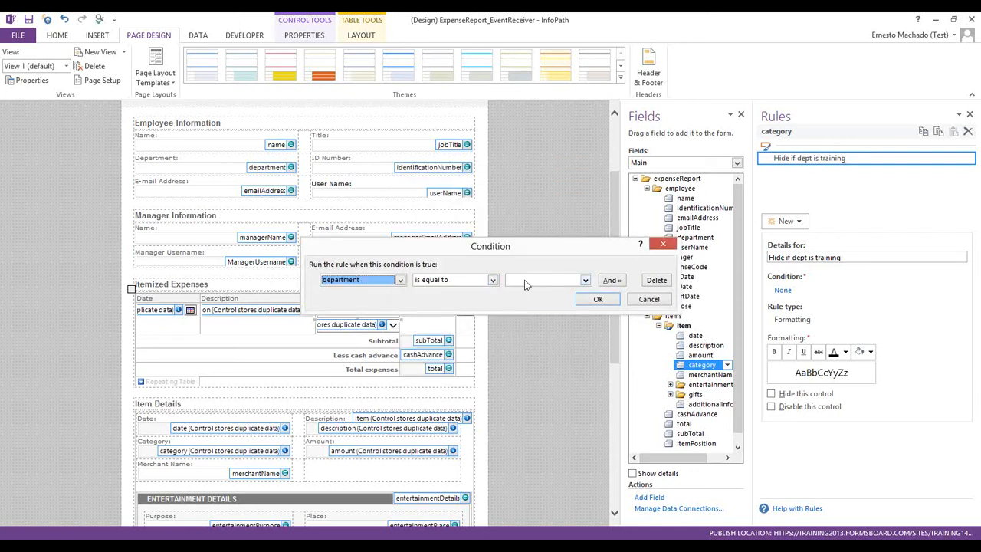
Make the condition equal the text 'Training' and have the rule hide the control
{"action": "left_click", "coordinate": [523, 280]}
{"action": "left_click", "coordinate": [527, 289]}
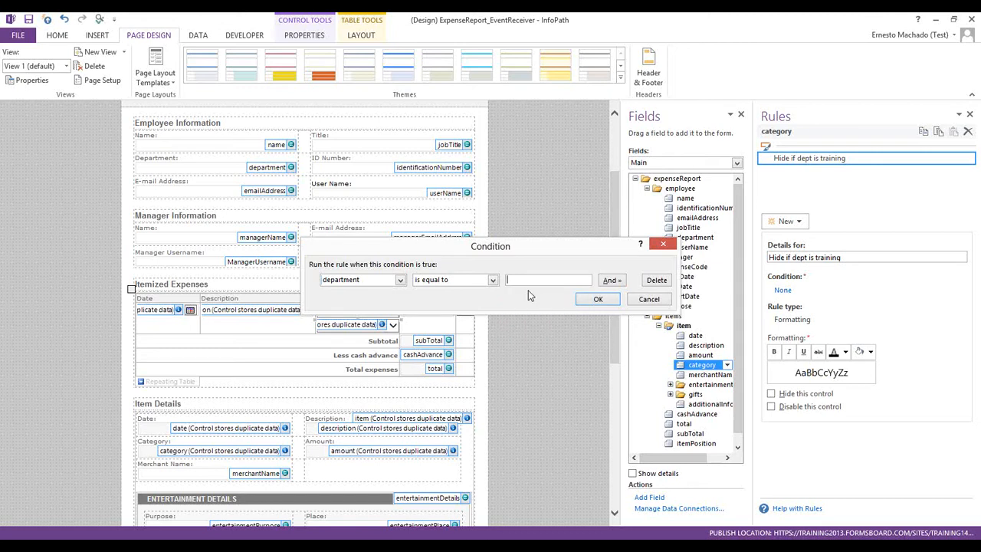
{"action": "type", "text": "Training"}
{"action": "left_click", "coordinate": [597, 299]}
{"action": "left_click", "coordinate": [771, 394]}
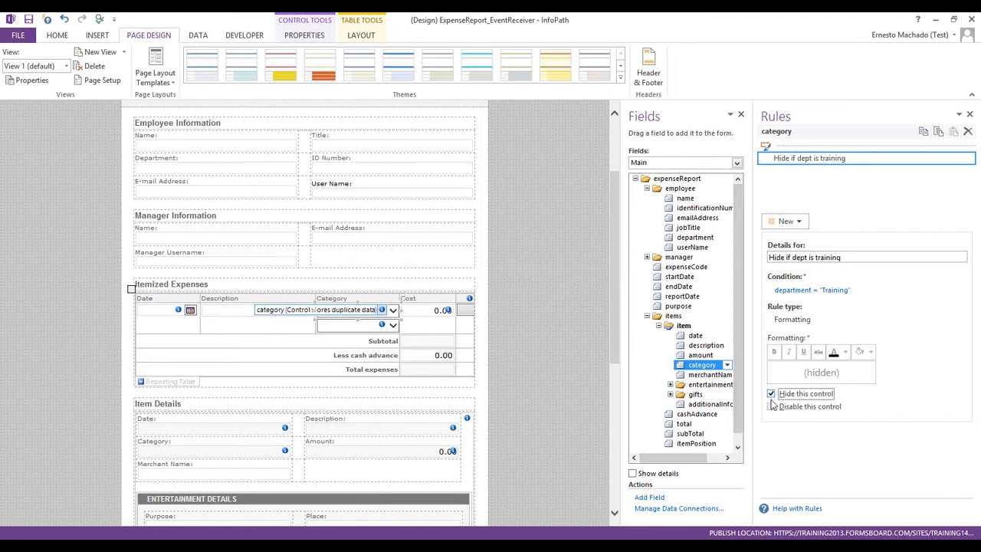
{"action": "left_click", "coordinate": [367, 328]}
Paste the rule onto the second drop-down, change it to department ≠ 'Training', and rename it 'Hide if dept is not training'
{"action": "left_click", "coordinate": [953, 131]}
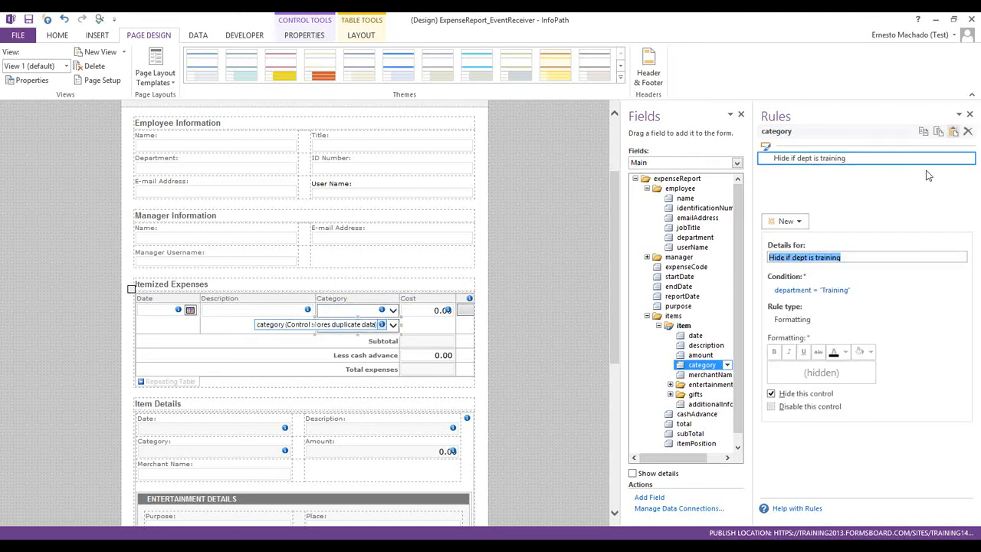
{"action": "left_click", "coordinate": [811, 290]}
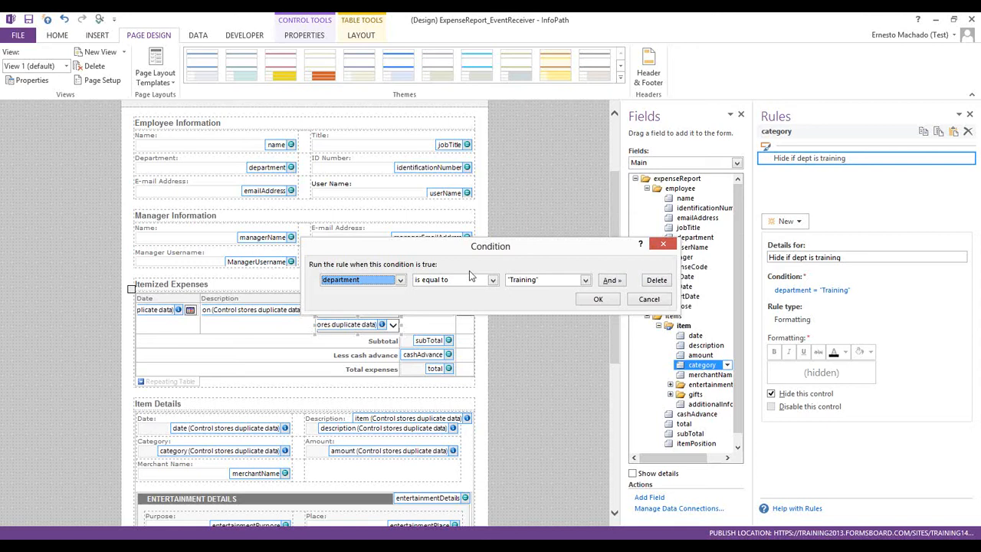
{"action": "left_click", "coordinate": [457, 280]}
{"action": "left_click", "coordinate": [449, 296]}
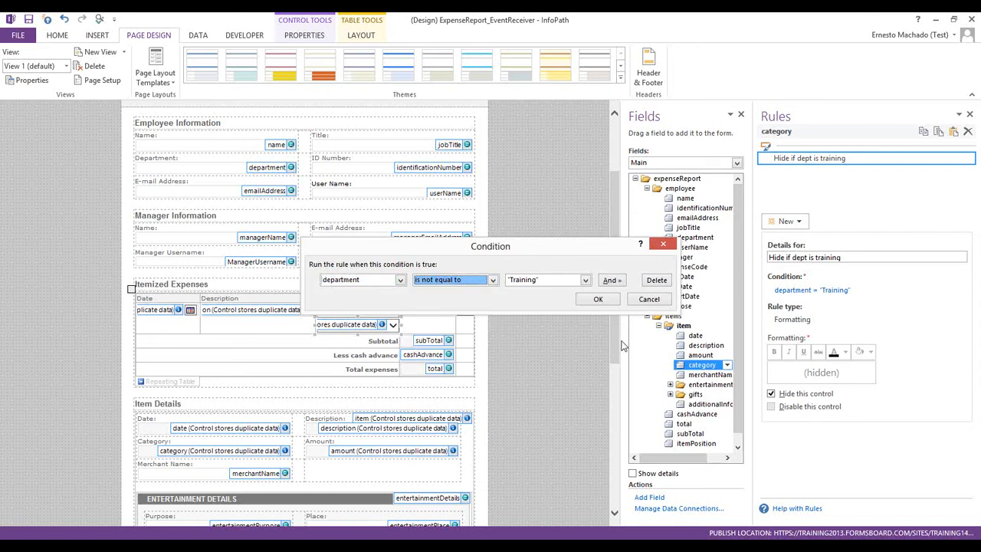
{"action": "left_click", "coordinate": [598, 299]}
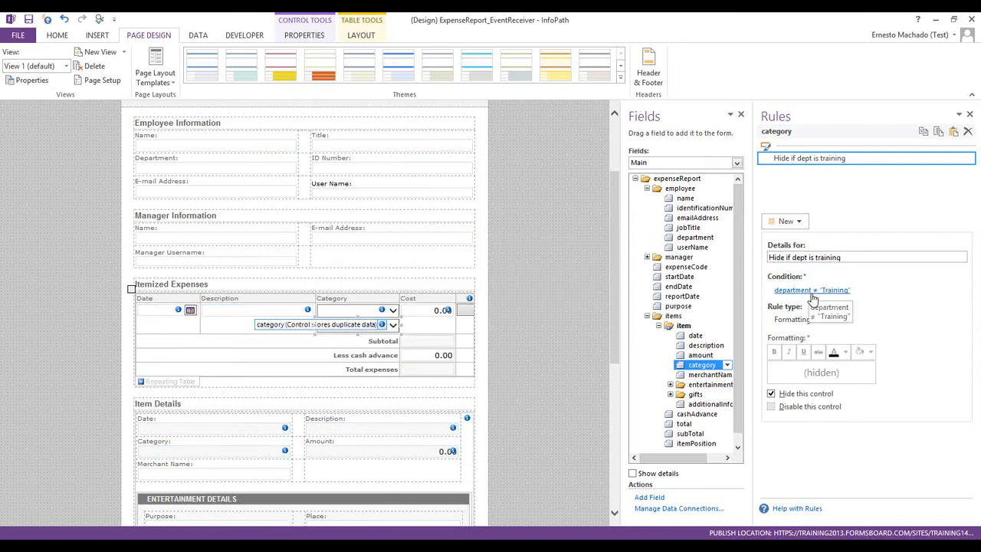
{"action": "key", "text": "Right"}
{"action": "key", "text": "Right"}
{"action": "key", "text": "Right"}
{"action": "key", "text": "Right"}
{"action": "type", "text": "not"}
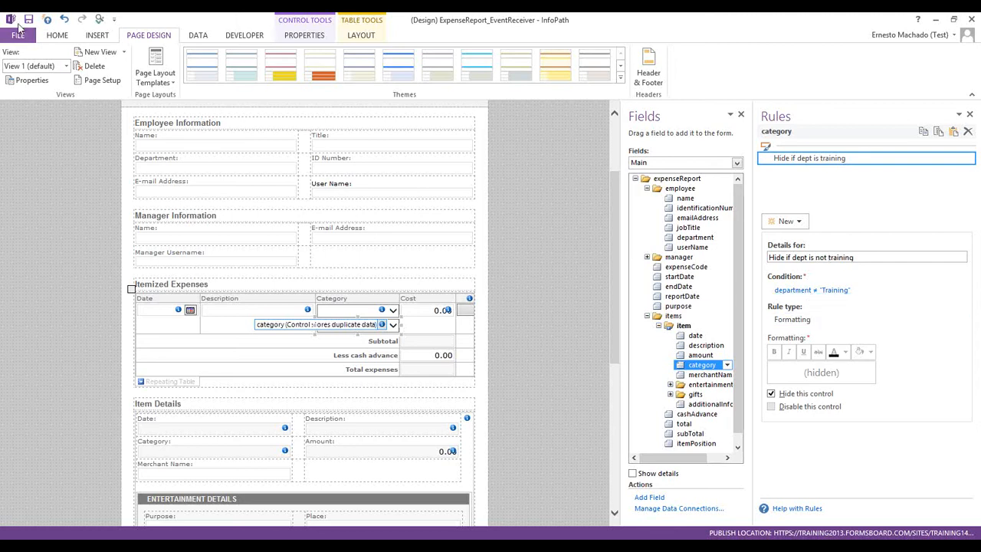
{"action": "left_click", "coordinate": [99, 22]}
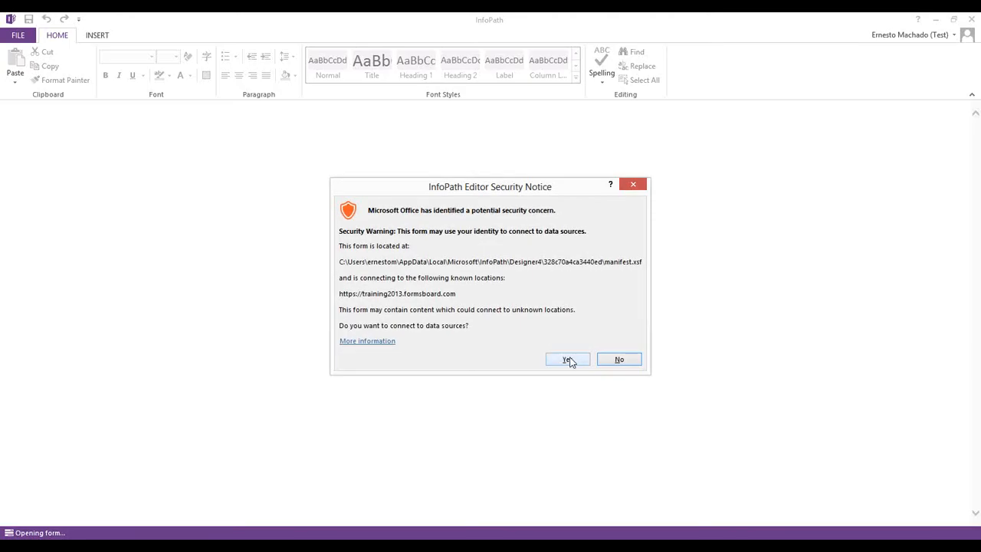
{"action": "left_click", "coordinate": [570, 361]}
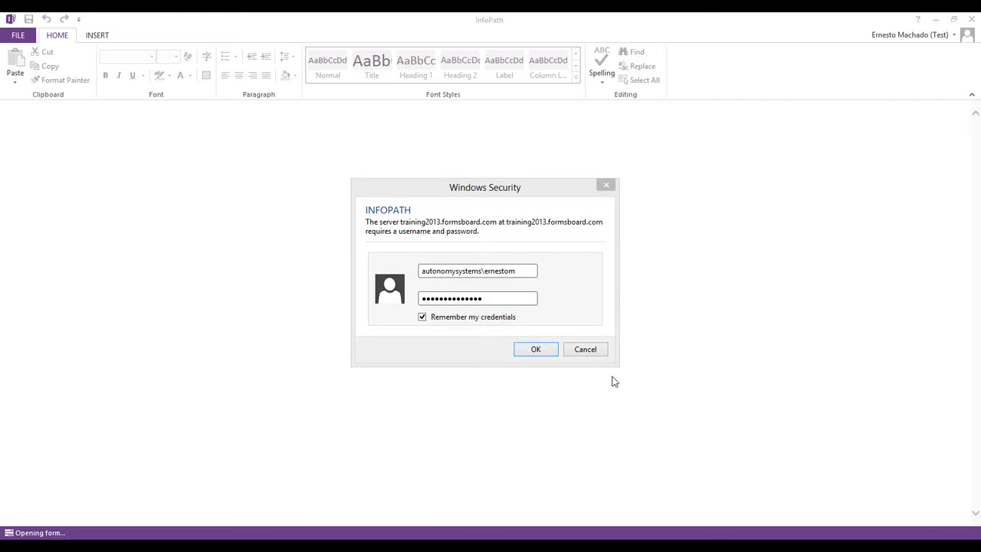
{"action": "left_click", "coordinate": [554, 354]}
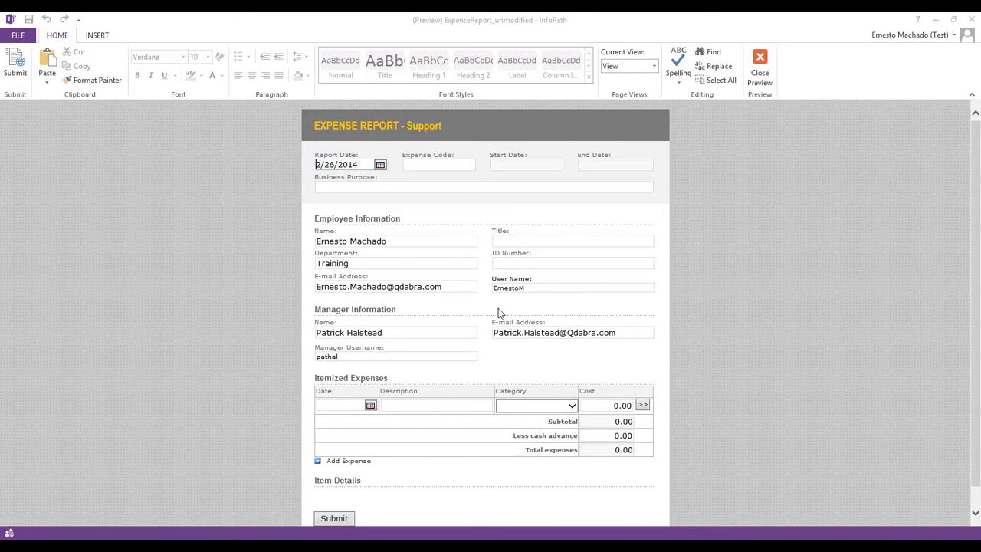
{"action": "left_click_drag", "start_coordinate": [353, 262], "coordinate": [283, 258]}
{"action": "left_click", "coordinate": [555, 404]}
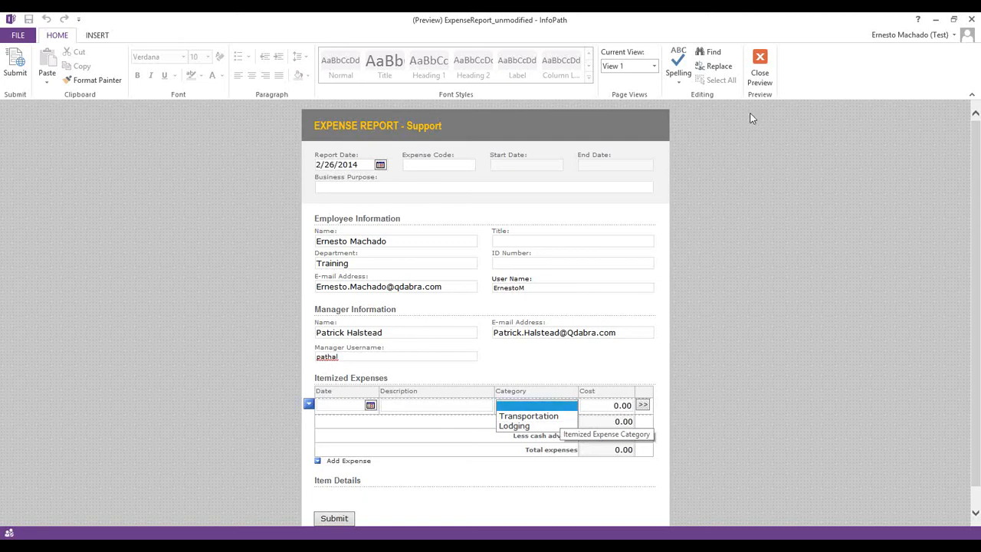
{"action": "left_click", "coordinate": [756, 75]}
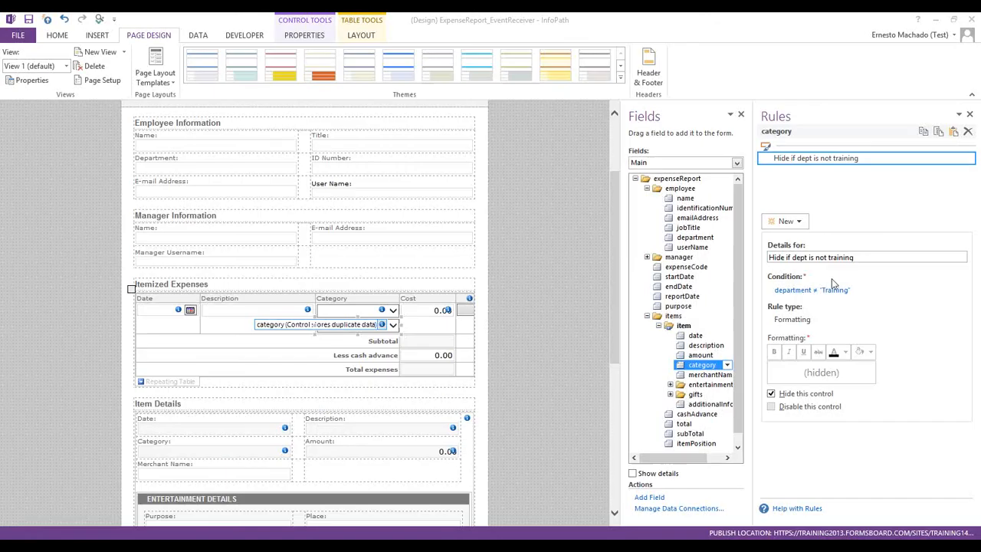
Change the rule condition's comparison operator to 'is equal to'
{"action": "left_click", "coordinate": [824, 297]}
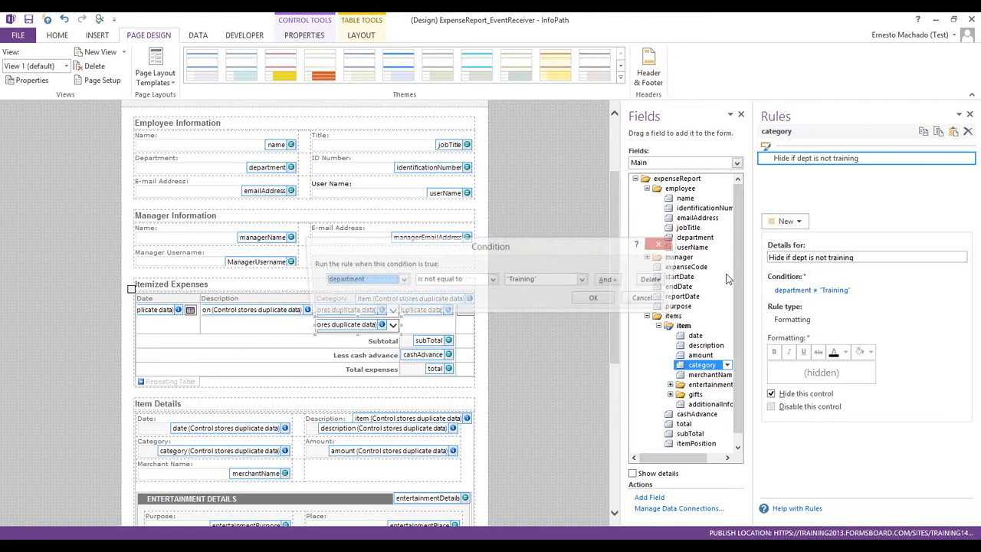
{"action": "left_click", "coordinate": [467, 280]}
{"action": "left_click", "coordinate": [440, 292]}
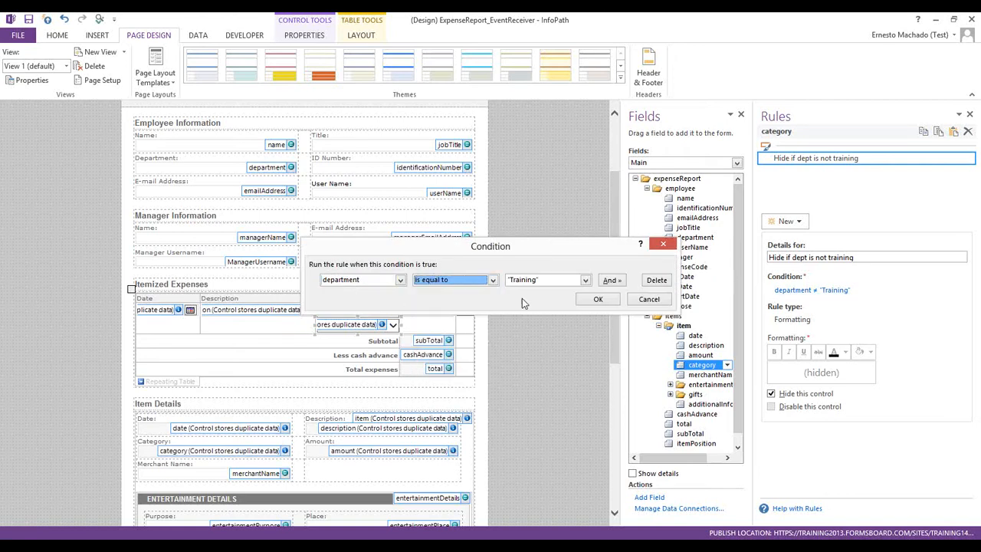
{"action": "left_click", "coordinate": [598, 299]}
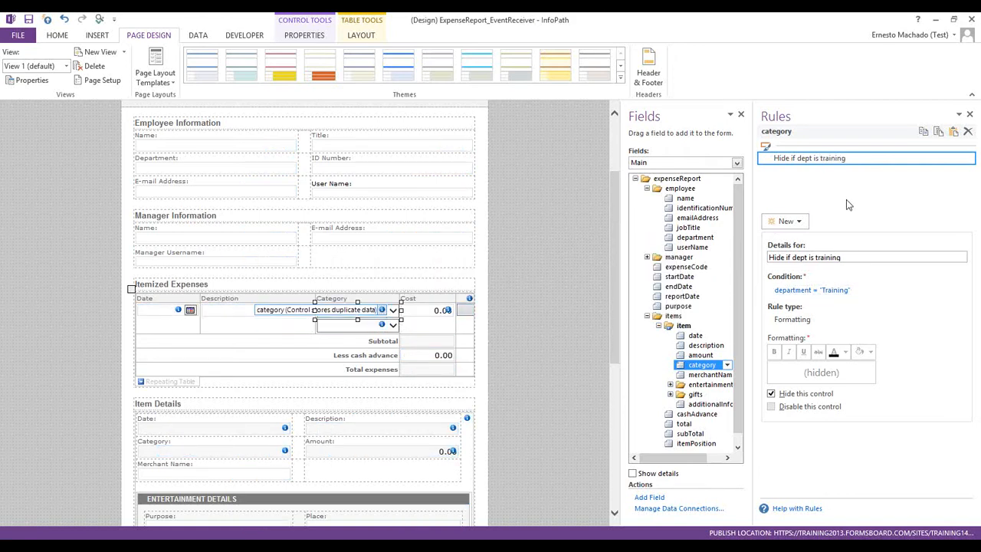
Restore the condition to 'is not equal to' and start a new form preview
{"action": "left_click", "coordinate": [821, 297]}
{"action": "left_click", "coordinate": [426, 281]}
{"action": "left_click", "coordinate": [429, 300]}
{"action": "left_click", "coordinate": [598, 299]}
{"action": "left_click", "coordinate": [102, 19]}
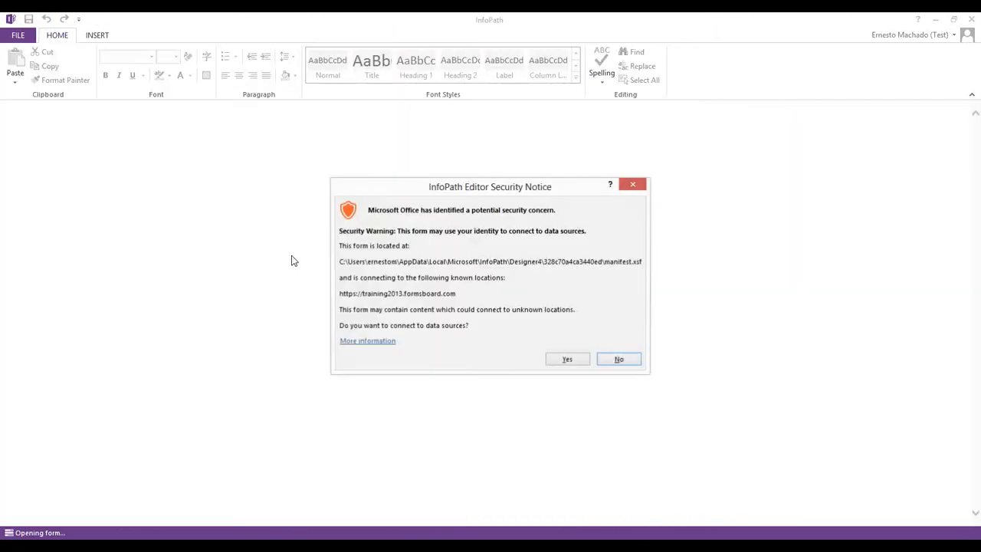
Allow the data connection and sign-in, then verify Training's Category list shows Entertainment through Other
{"action": "left_click", "coordinate": [566, 359]}
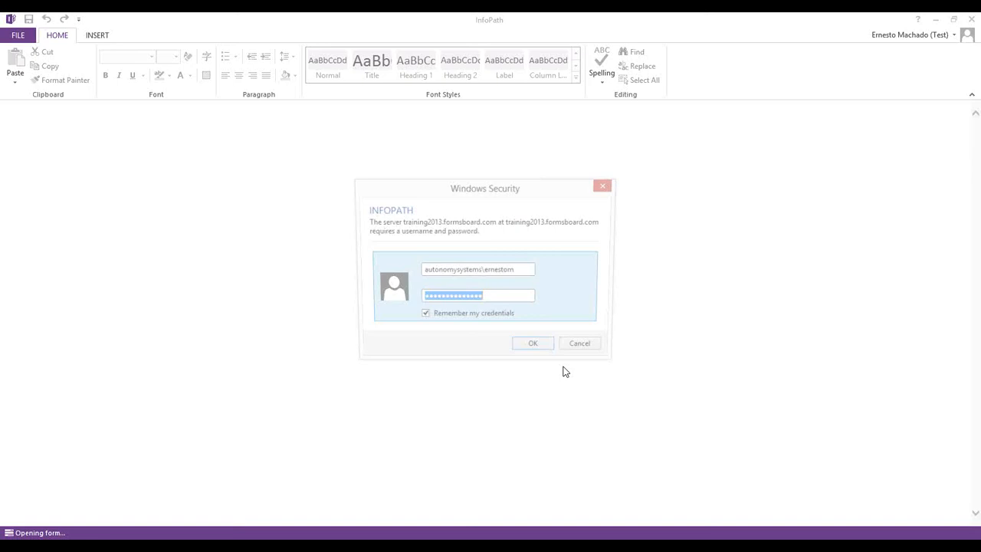
{"action": "left_click", "coordinate": [549, 352]}
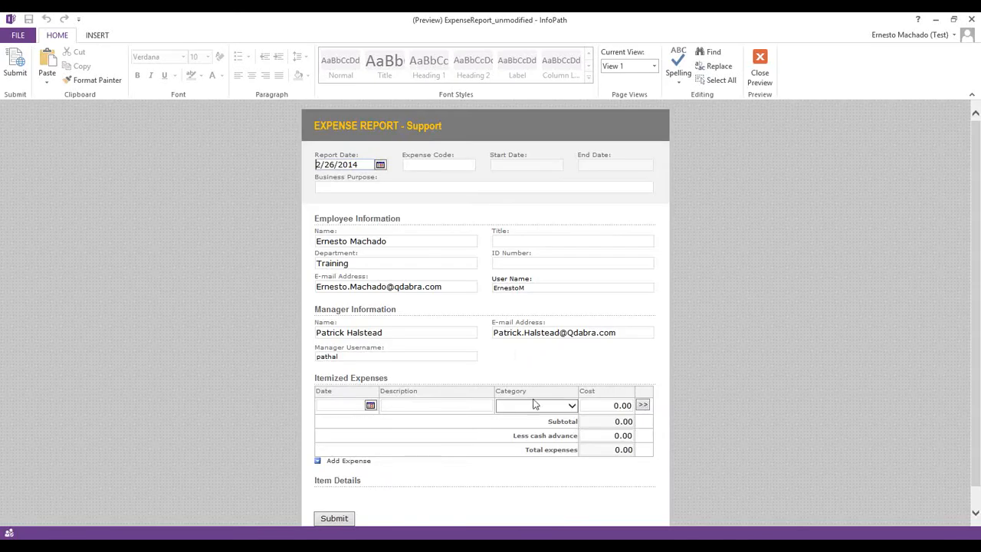
{"action": "left_click", "coordinate": [570, 406]}
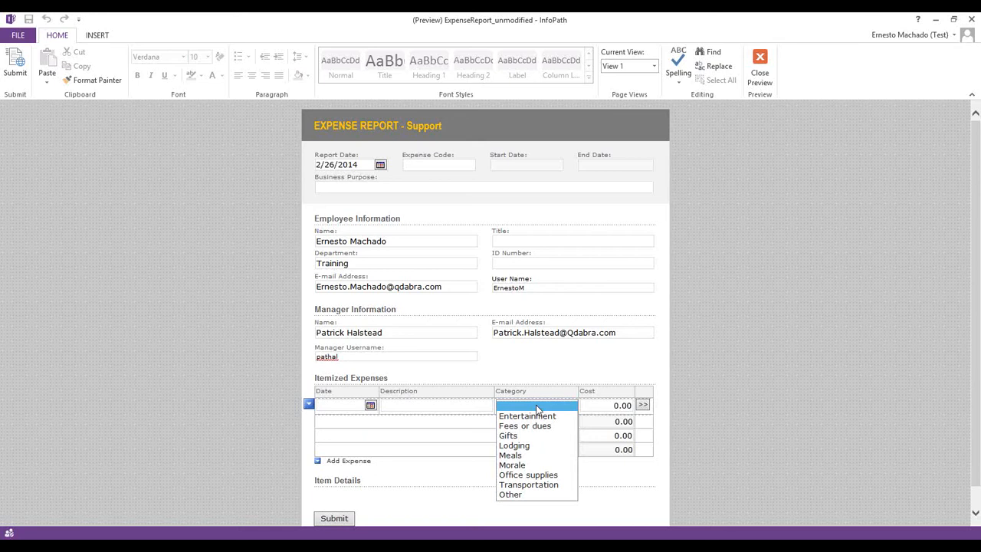
{"action": "left_click", "coordinate": [718, 350]}
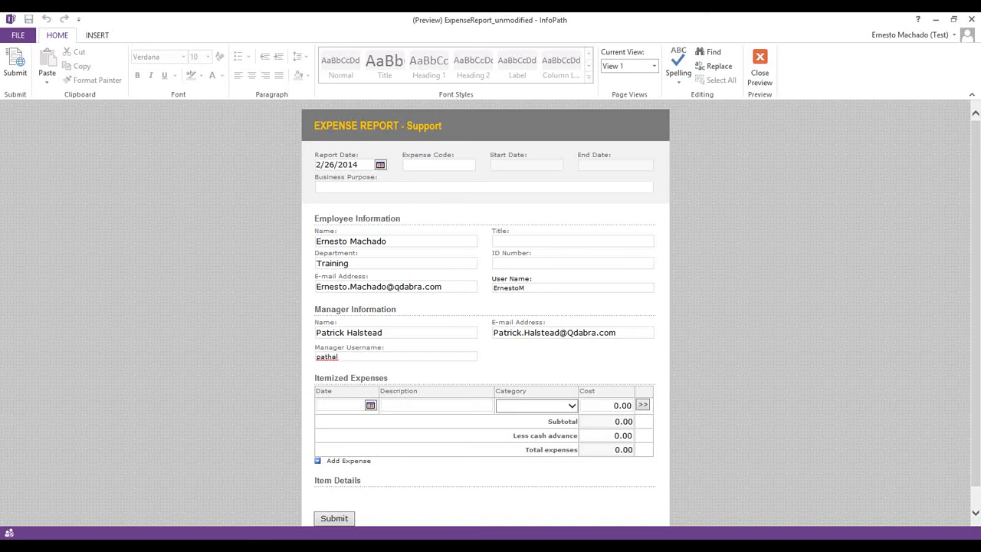
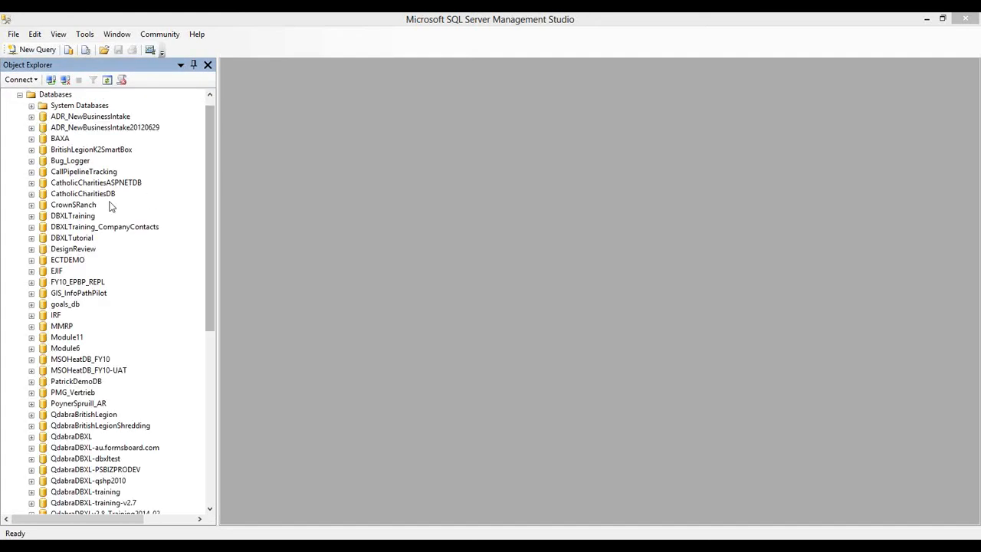
Select the top rows of DBXLTraining's dbo.QueryDB_SourceData and inspect its Department and Position columns
{"action": "left_click", "coordinate": [31, 216]}
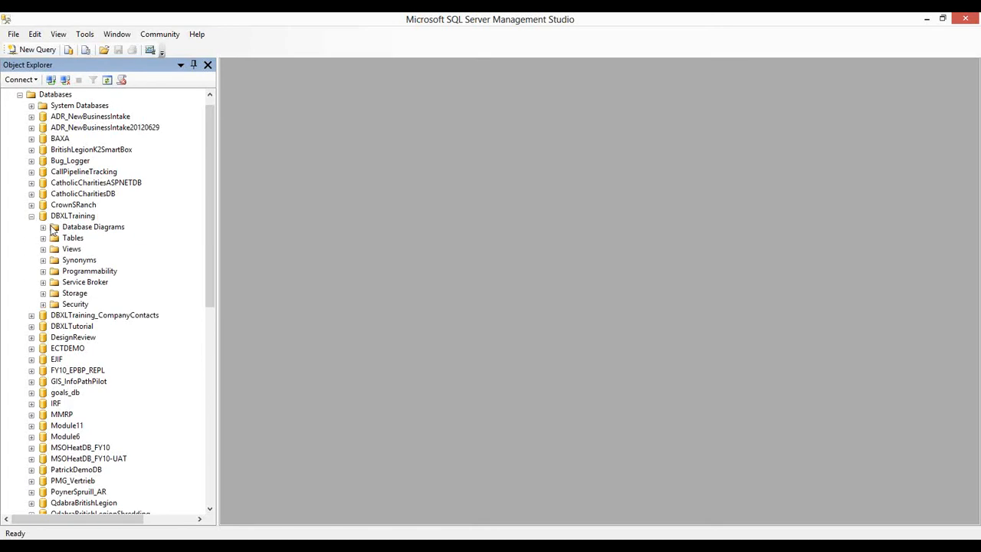
{"action": "left_click", "coordinate": [43, 239]}
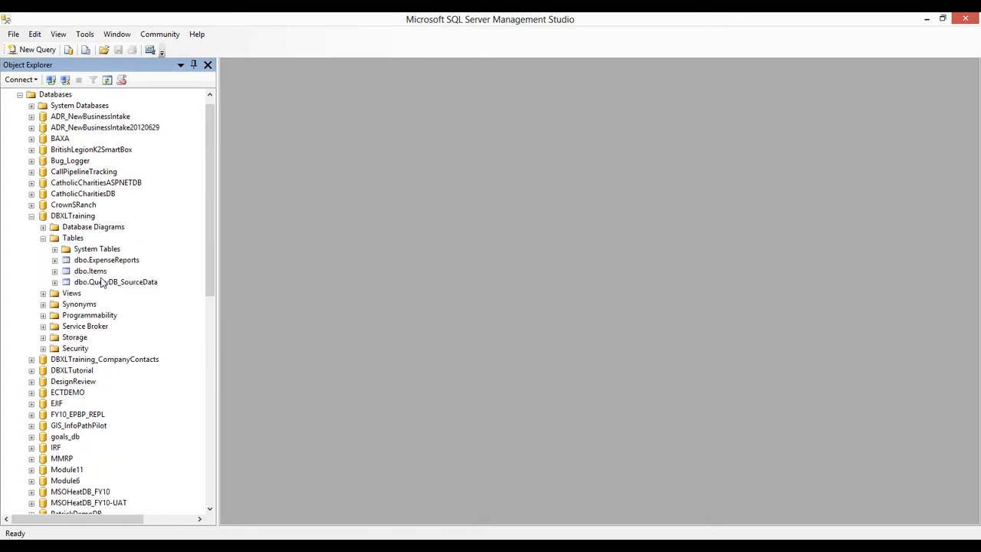
{"action": "left_click", "coordinate": [94, 284]}
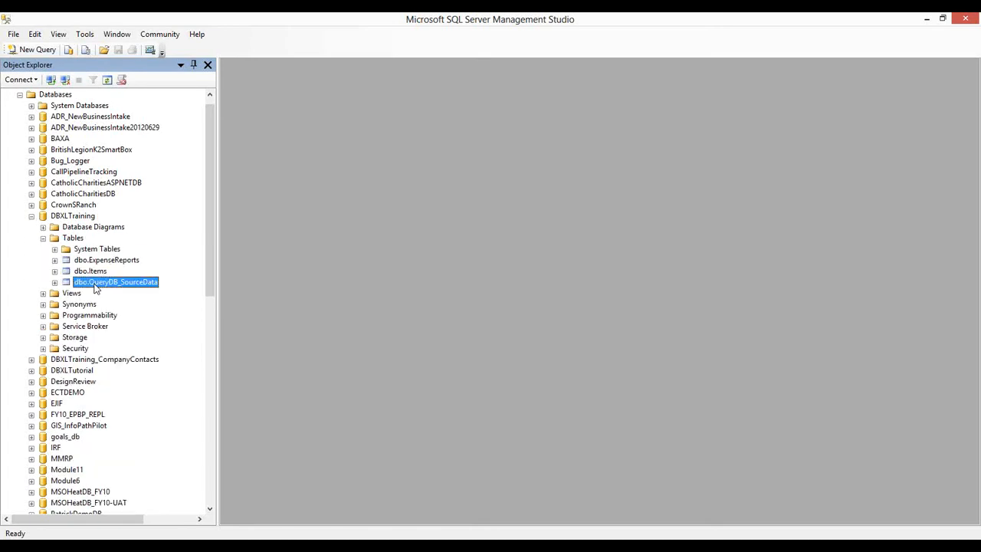
{"action": "right_click", "coordinate": [96, 288]}
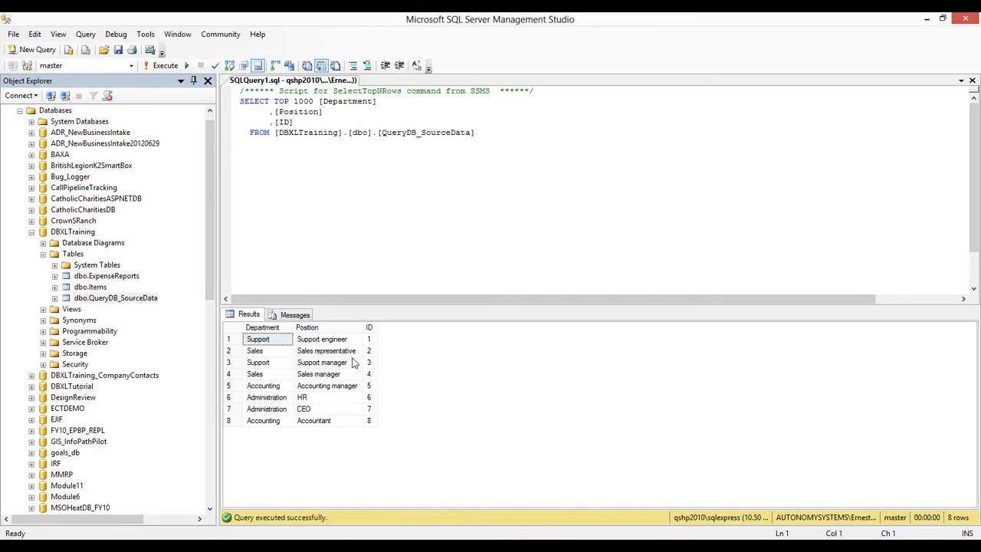
{"action": "left_click", "coordinate": [230, 328]}
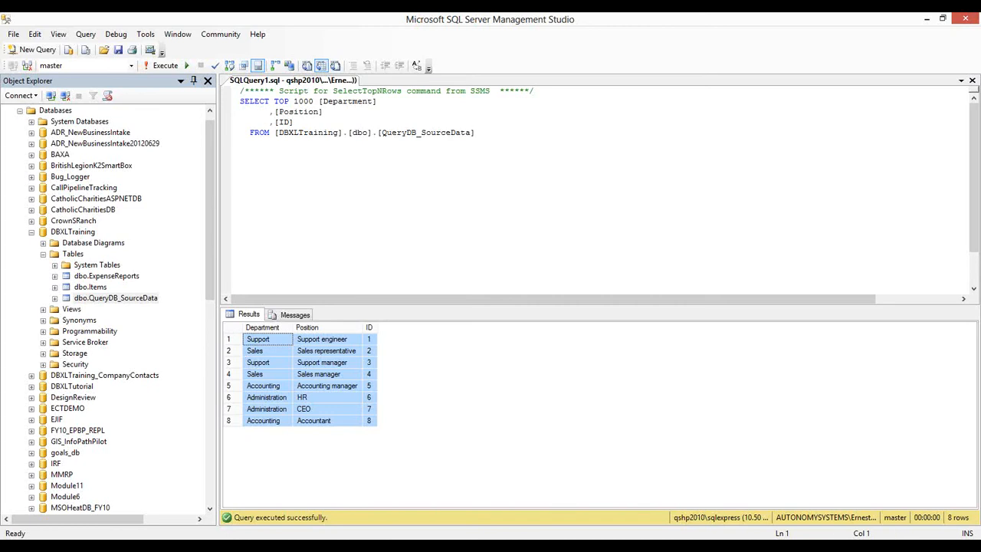
{"action": "key", "text": "alt+Tab"}
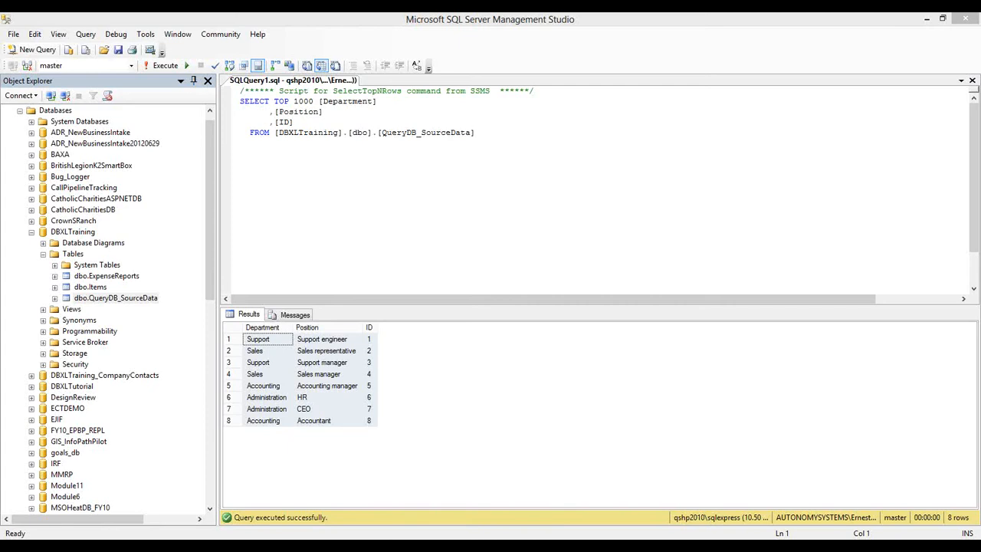
{"action": "left_click", "coordinate": [273, 329]}
{"action": "left_click", "coordinate": [310, 328]}
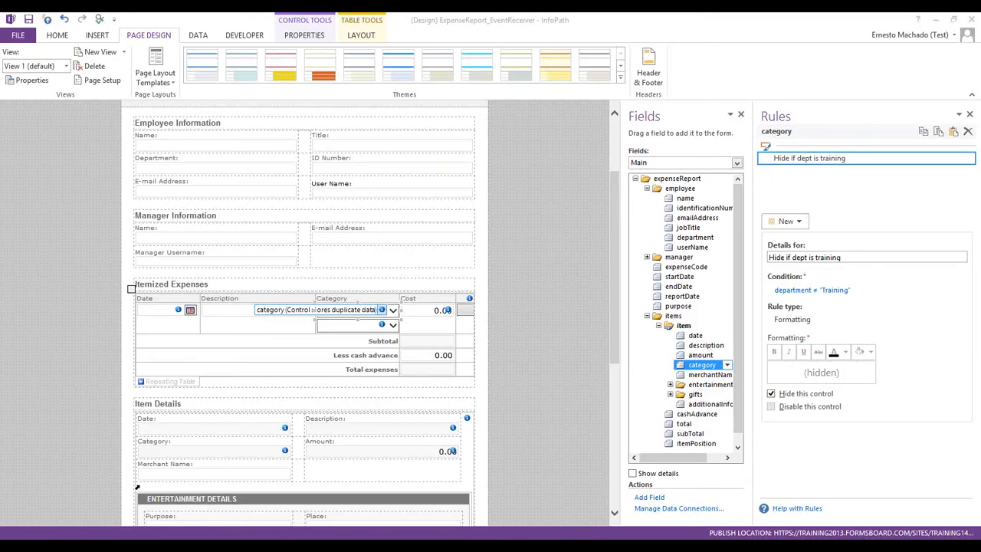
Change the Department text box into a Drop-Down List Box
{"action": "scroll", "coordinate": [443, 310], "scroll_direction": "up", "scroll_amount": 3}
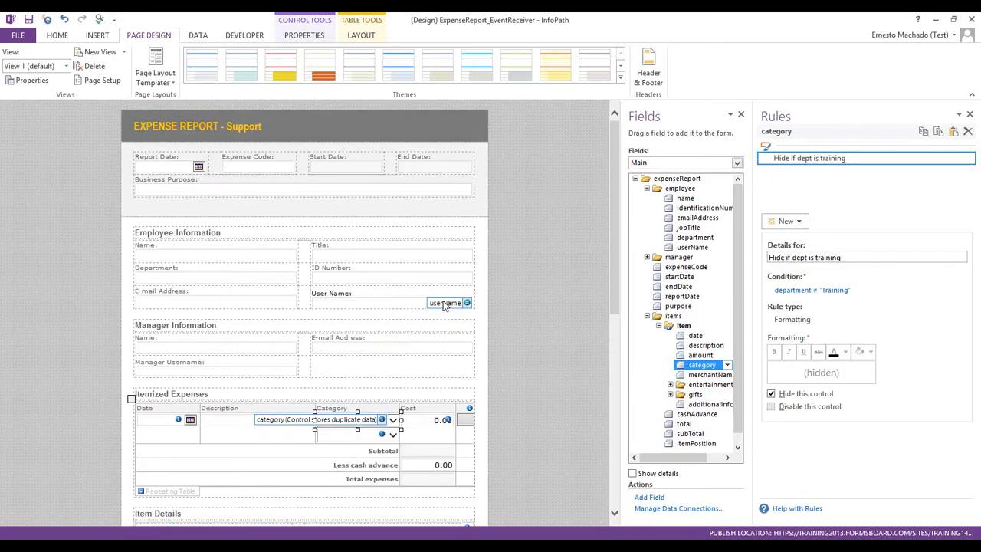
{"action": "left_click", "coordinate": [193, 280]}
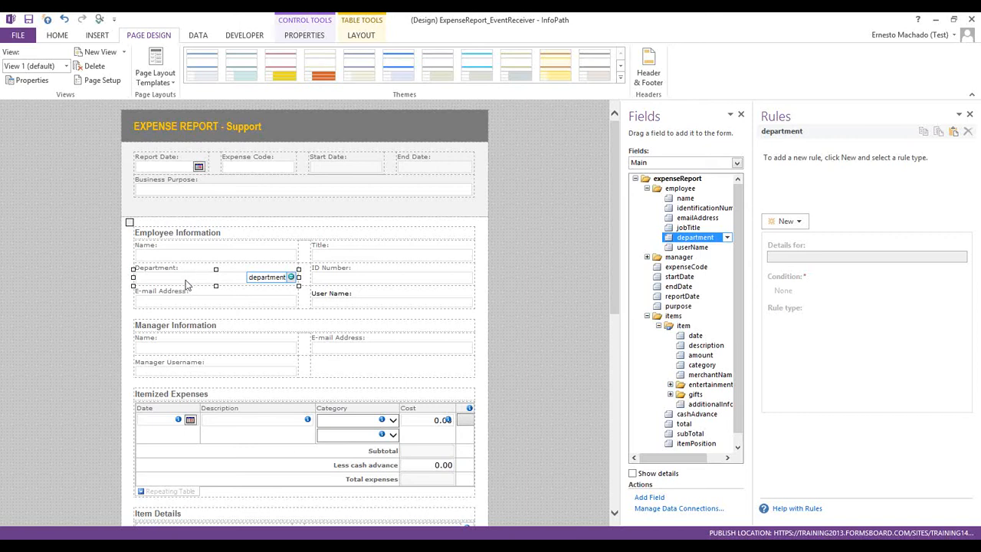
{"action": "right_click", "coordinate": [186, 281]}
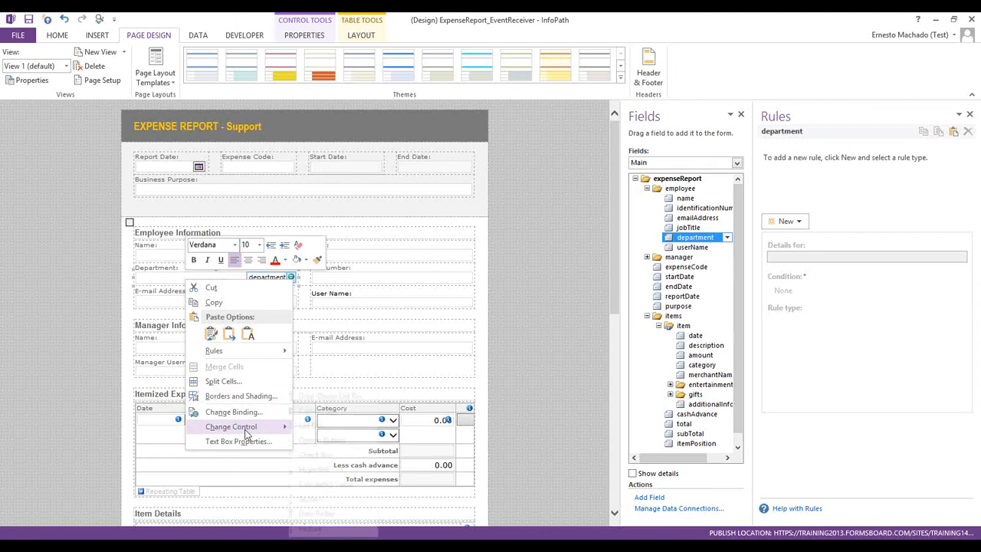
{"action": "mouse_move", "coordinate": [276, 427]}
{"action": "left_click", "coordinate": [346, 396]}
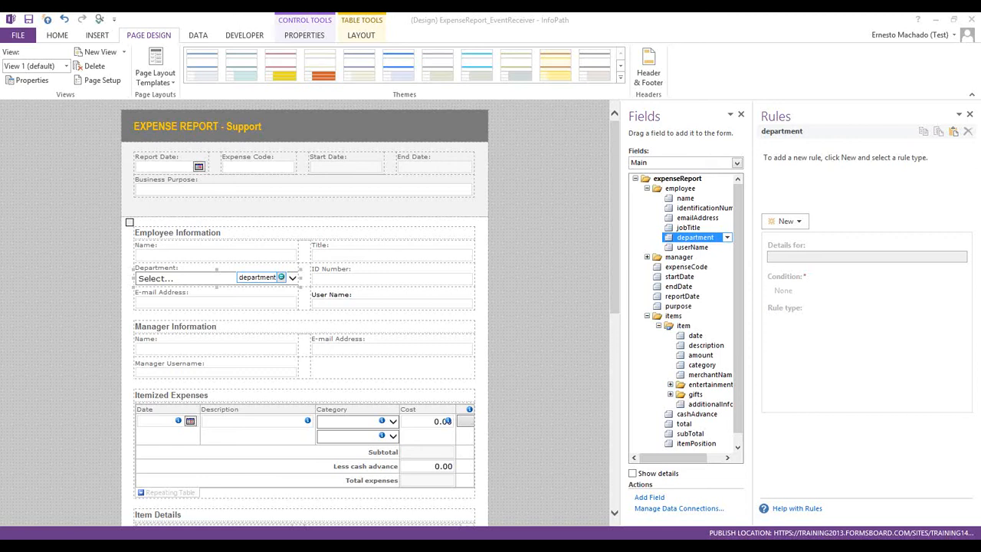
Delete the ID Number and User Name rows while keeping the Title field
{"action": "left_click", "coordinate": [317, 244]}
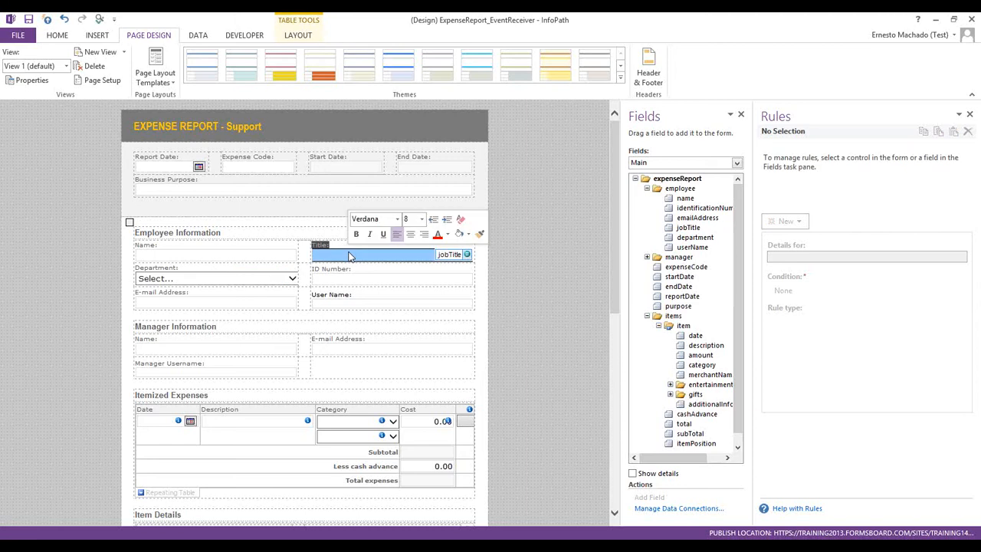
{"action": "key", "text": "Delete"}
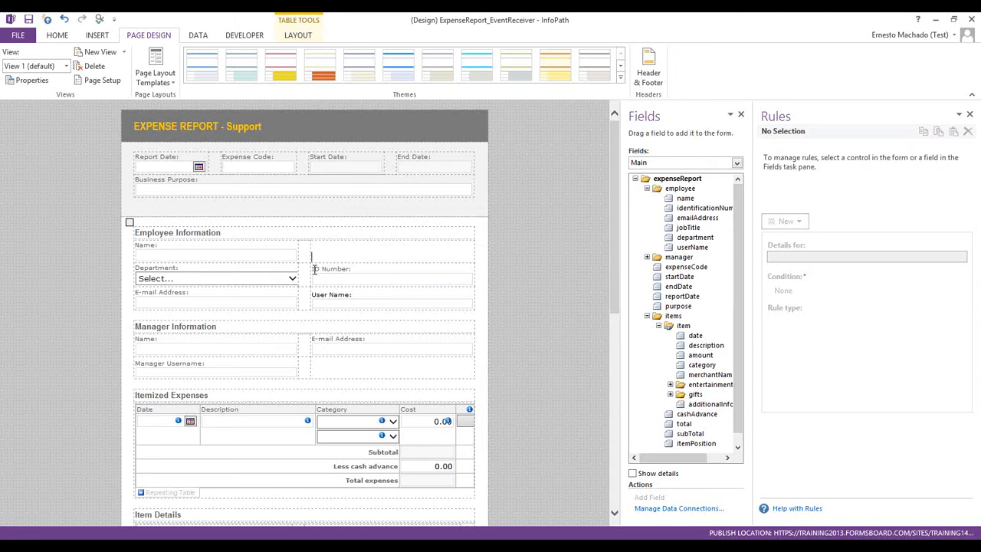
{"action": "left_click_drag", "start_coordinate": [314, 271], "coordinate": [344, 289]}
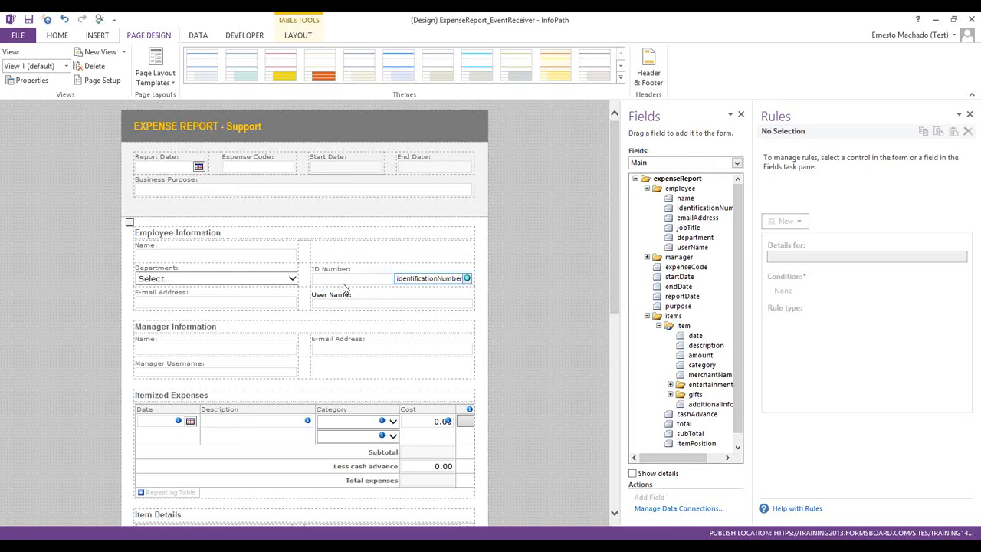
{"action": "key", "text": "ctrl+z"}
{"action": "triple_click", "coordinate": [344, 289]}
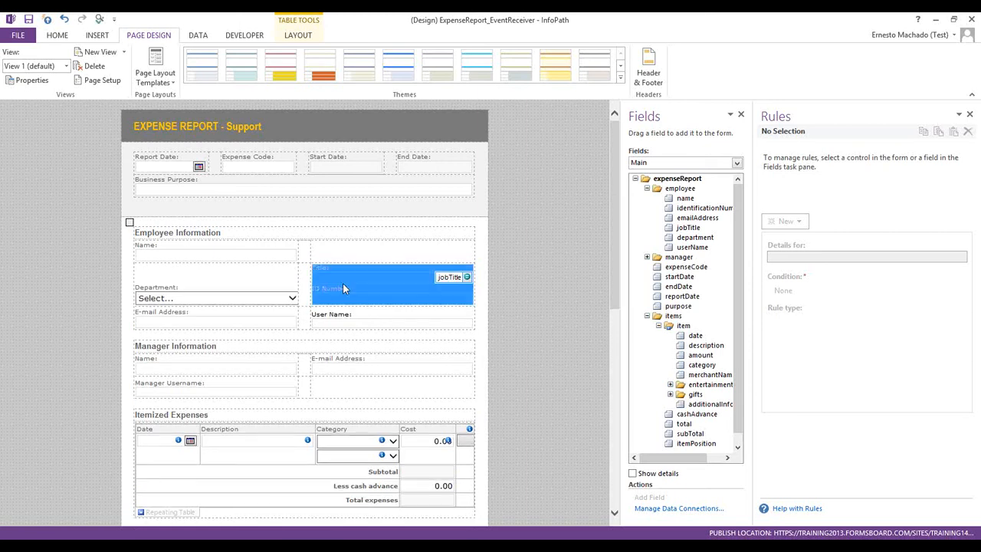
{"action": "triple_click", "coordinate": [344, 288]}
{"action": "left_click", "coordinate": [343, 287]}
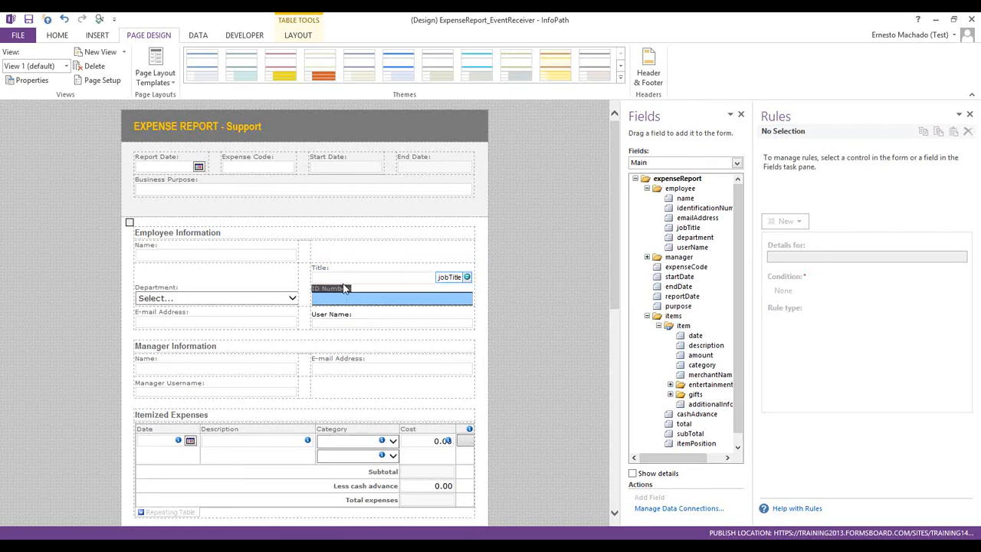
{"action": "key", "text": "Delete"}
{"action": "key", "text": "BackSpace"}
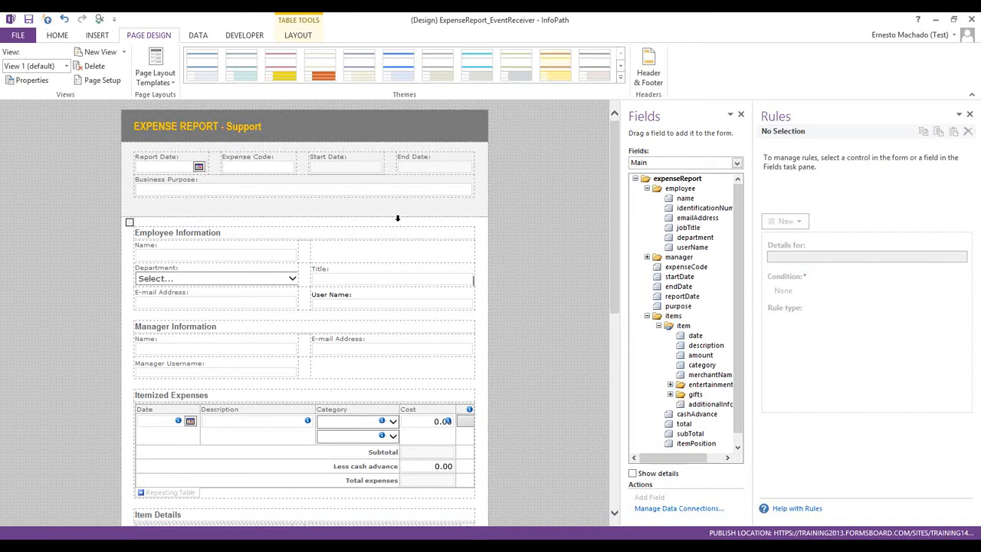
{"action": "left_click_drag", "start_coordinate": [313, 295], "coordinate": [360, 305]}
{"action": "key", "text": "Delete"}
Delete the Manager Username label and box along with its empty line
{"action": "left_click_drag", "start_coordinate": [136, 363], "coordinate": [208, 374]}
{"action": "key", "text": "Delete"}
{"action": "key", "text": "BackSpace"}
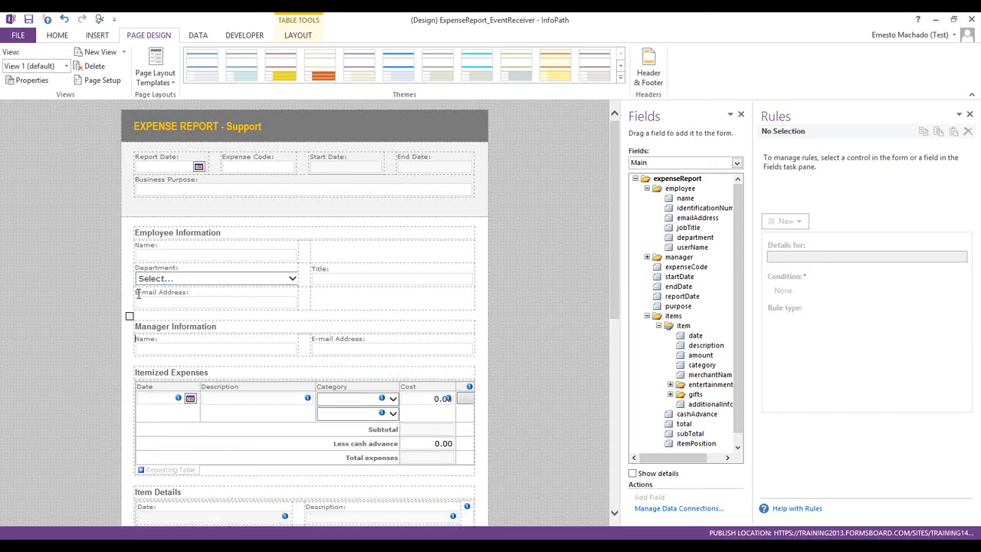
Move E-mail Address into the cell beside Name and delete the empty row below Department
{"action": "left_click_drag", "start_coordinate": [141, 295], "coordinate": [140, 297]}
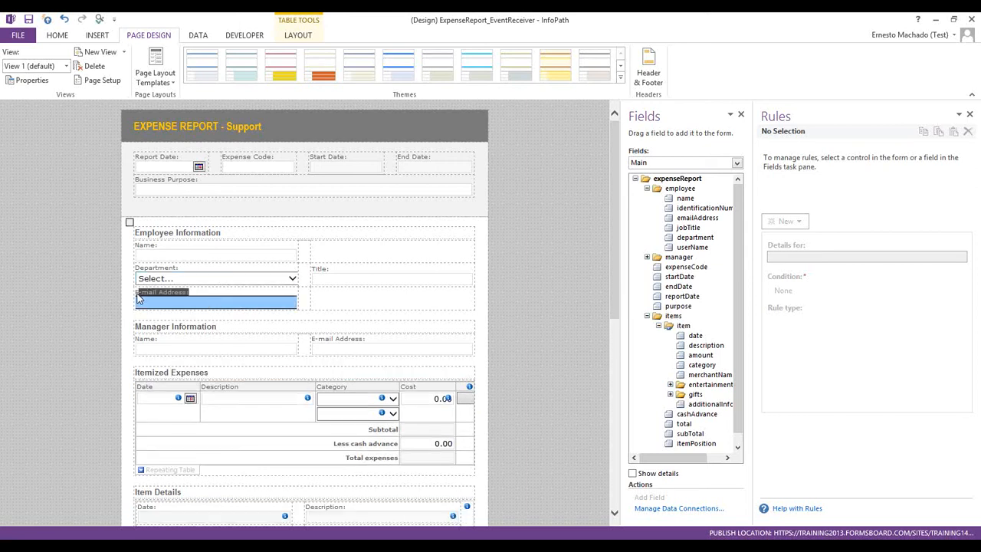
{"action": "left_click", "coordinate": [140, 296]}
{"action": "left_click_drag", "start_coordinate": [164, 295], "coordinate": [225, 304]}
{"action": "key", "text": "ctrl+c"}
{"action": "key", "text": "Delete"}
{"action": "left_click", "coordinate": [351, 244]}
{"action": "key", "text": "ctrl+v"}
{"action": "left_click_drag", "start_coordinate": [264, 300], "coordinate": [317, 299]}
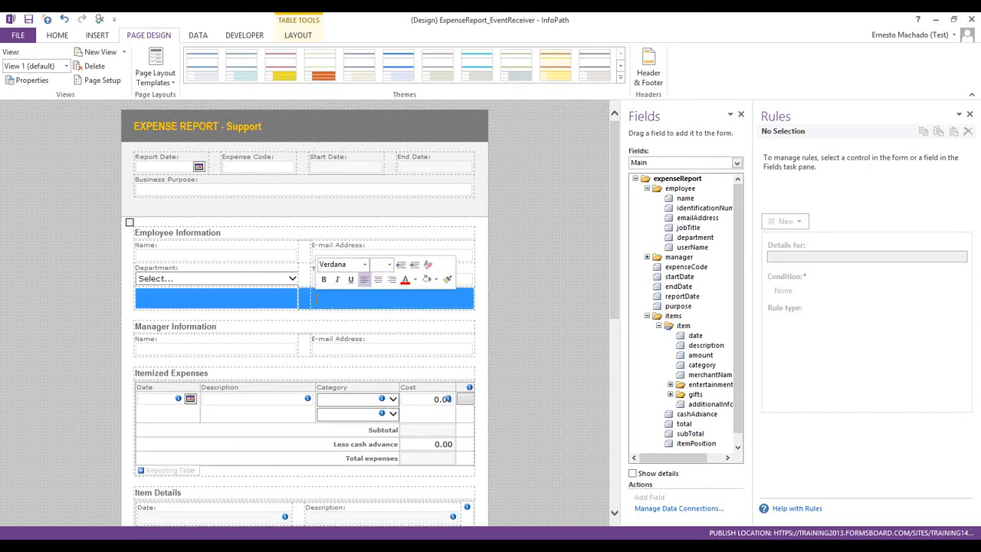
{"action": "key", "text": "Delete"}
Change the Title text box into a Drop-Down List Box
{"action": "right_click", "coordinate": [320, 285]}
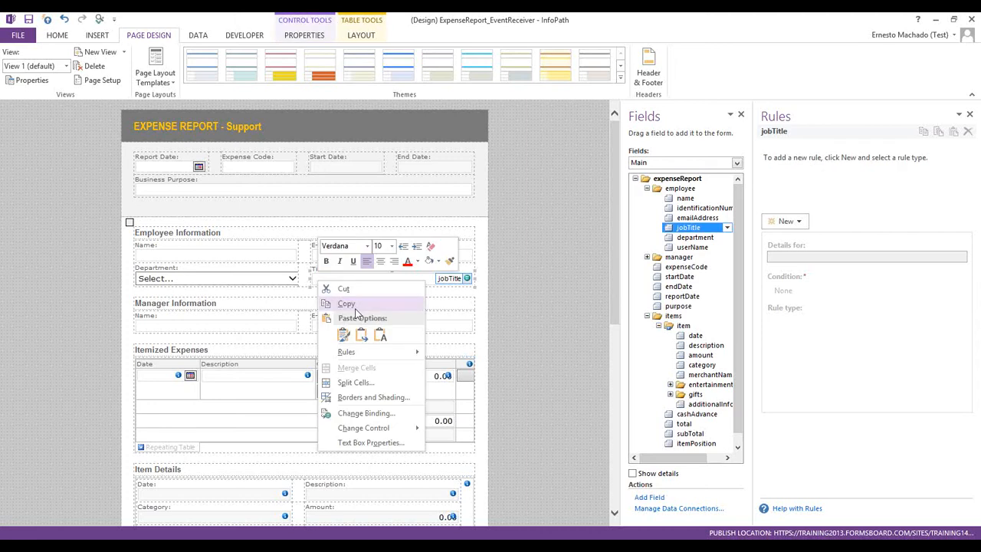
{"action": "mouse_move", "coordinate": [375, 428]}
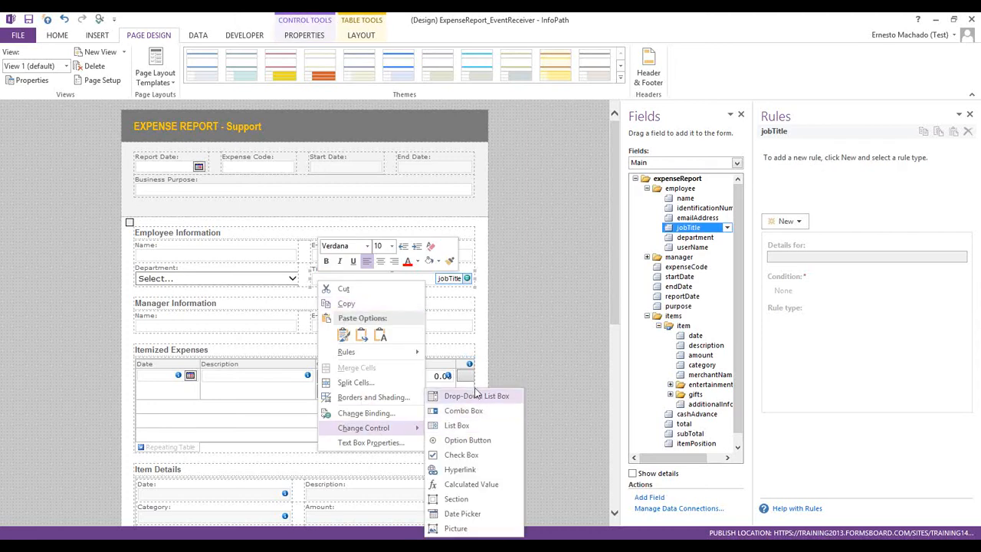
{"action": "left_click", "coordinate": [467, 395]}
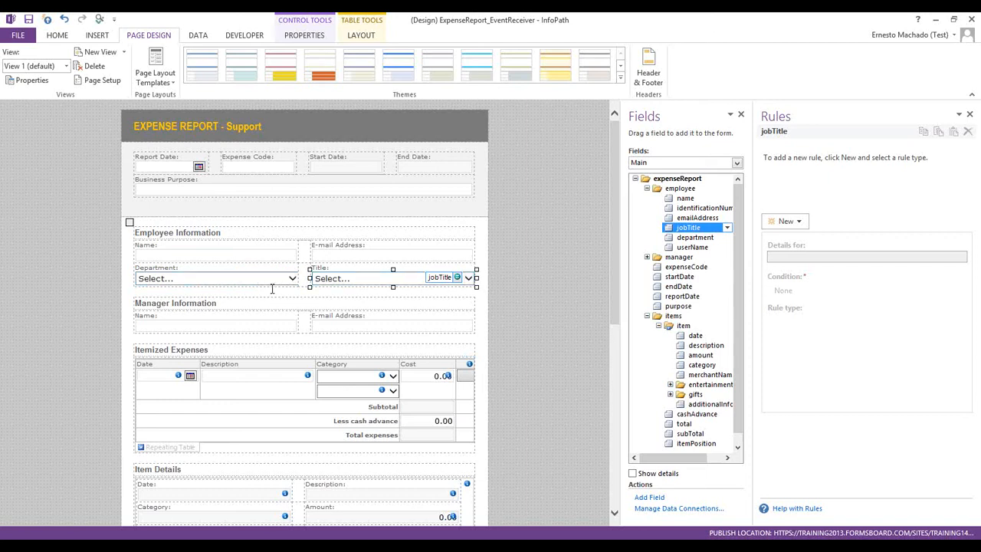
Return to InfoPath and bring up the Data tab's connection tools
{"action": "key", "text": "alt+Tab"}
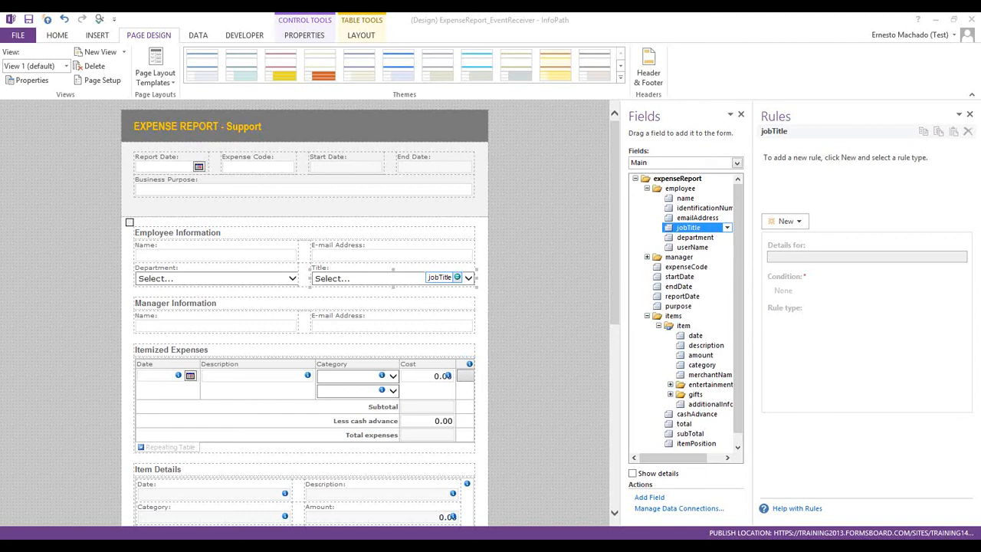
{"action": "left_click", "coordinate": [28, 20]}
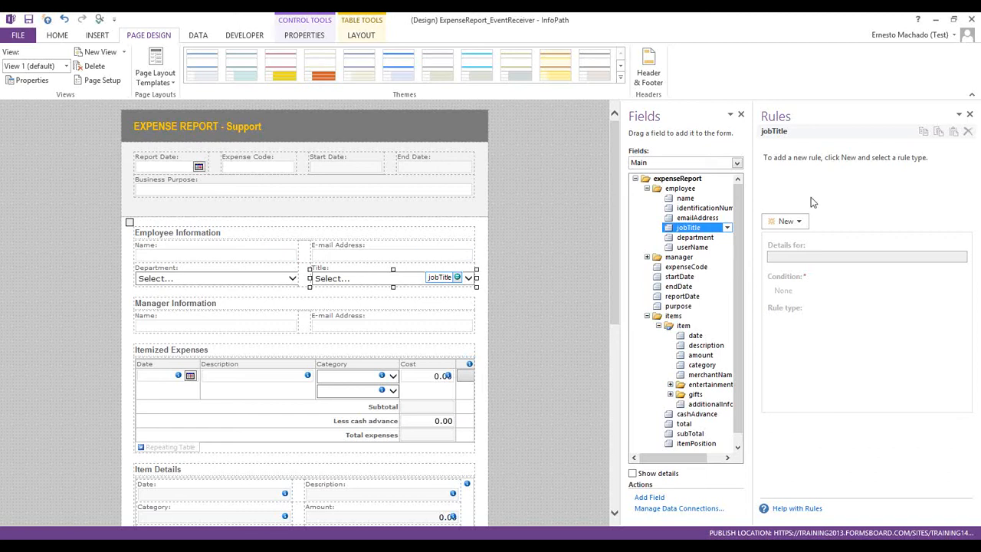
{"action": "key", "text": "alt+Tab"}
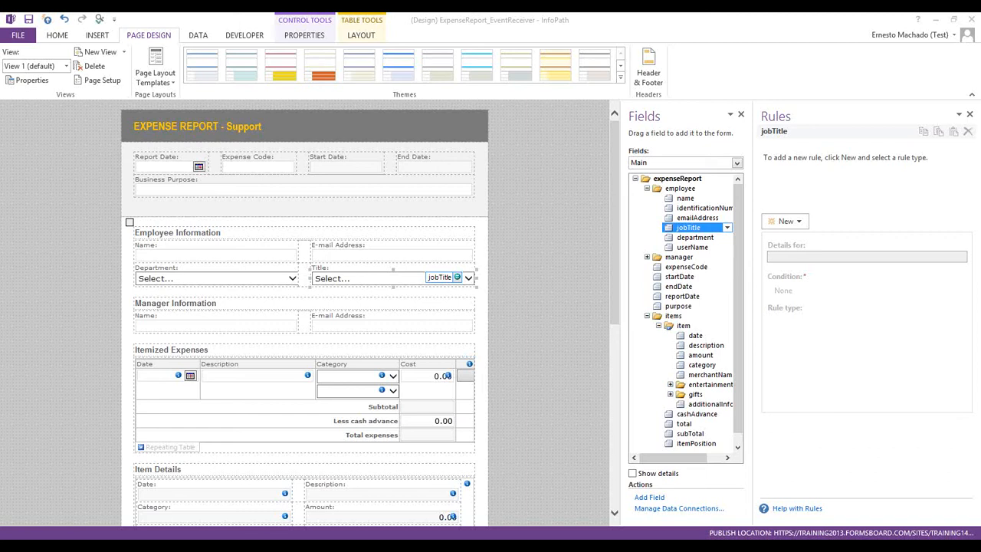
{"action": "left_click", "coordinate": [198, 33]}
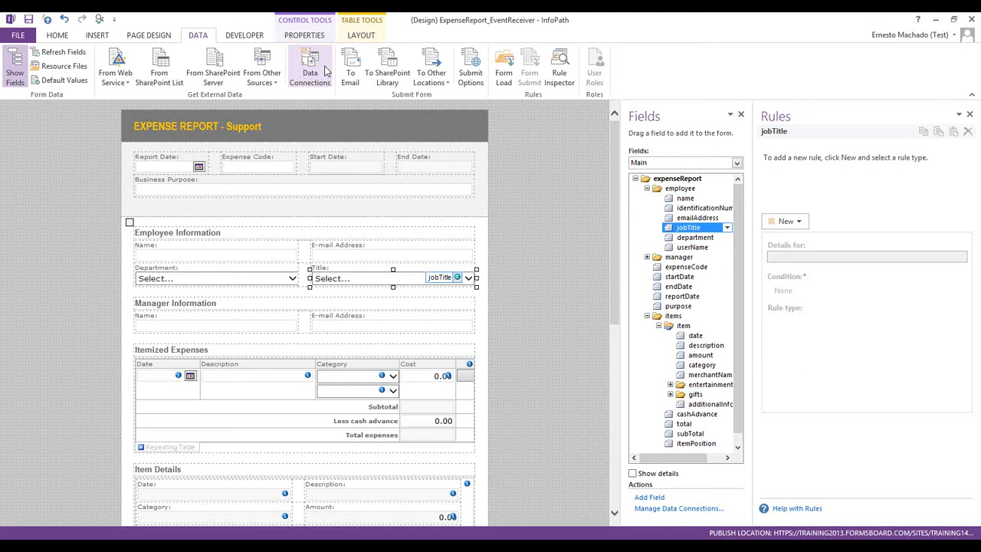
Minimize InfoPath and Management Studio to show the desktop
{"action": "left_click", "coordinate": [933, 24]}
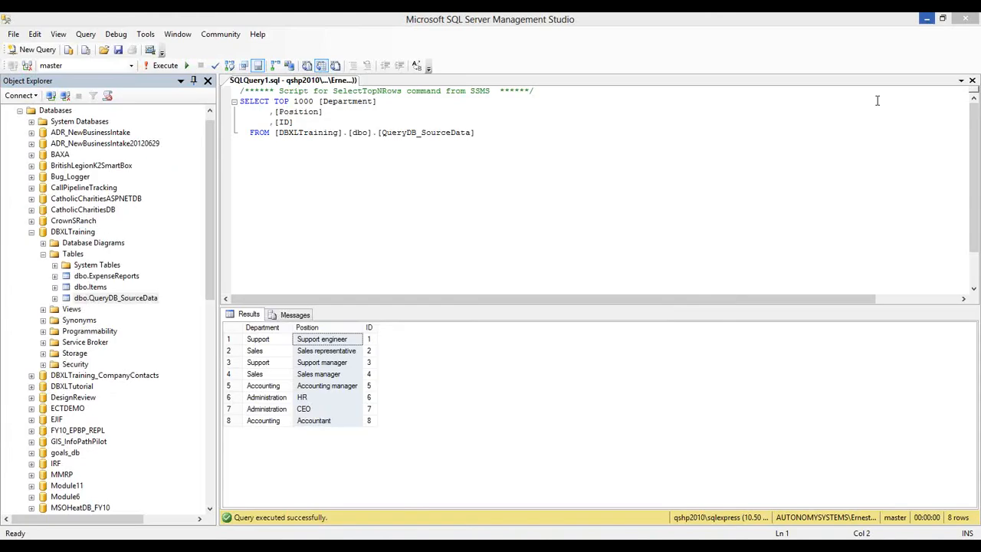
{"action": "left_click", "coordinate": [931, 22]}
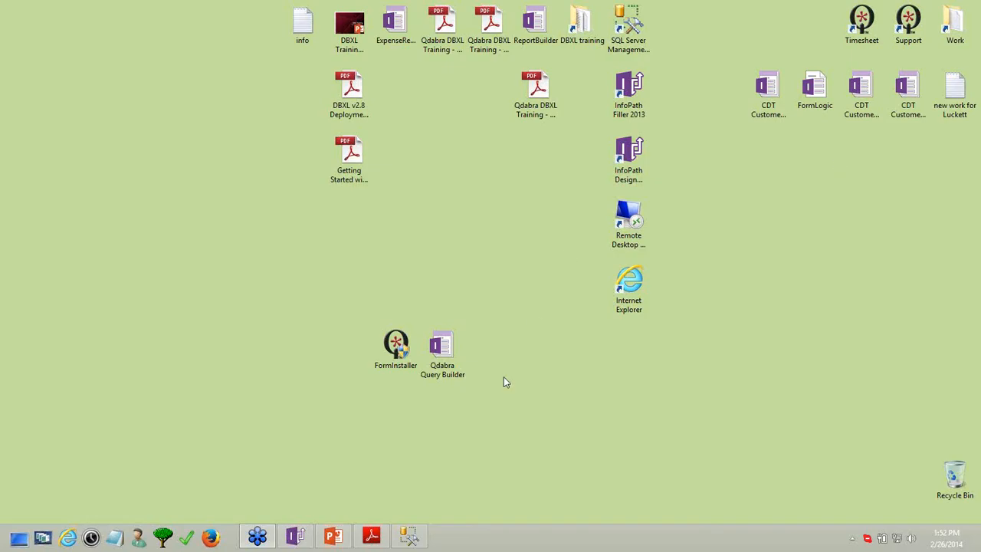
Drop Qdabra Query Builder.xsn onto FormInstaller and confirm installing the template
{"action": "left_click", "coordinate": [440, 352]}
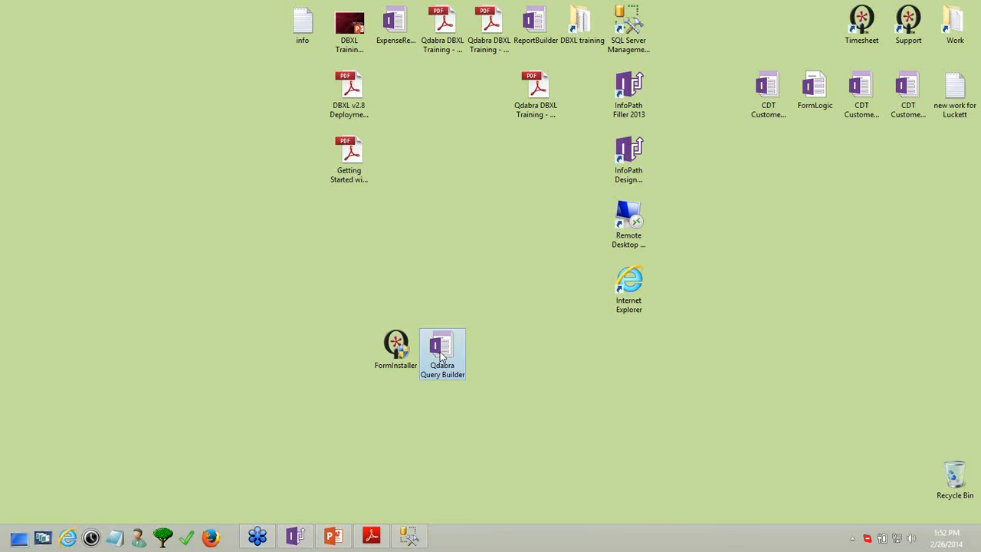
{"action": "left_click_drag", "start_coordinate": [354, 306], "coordinate": [499, 397]}
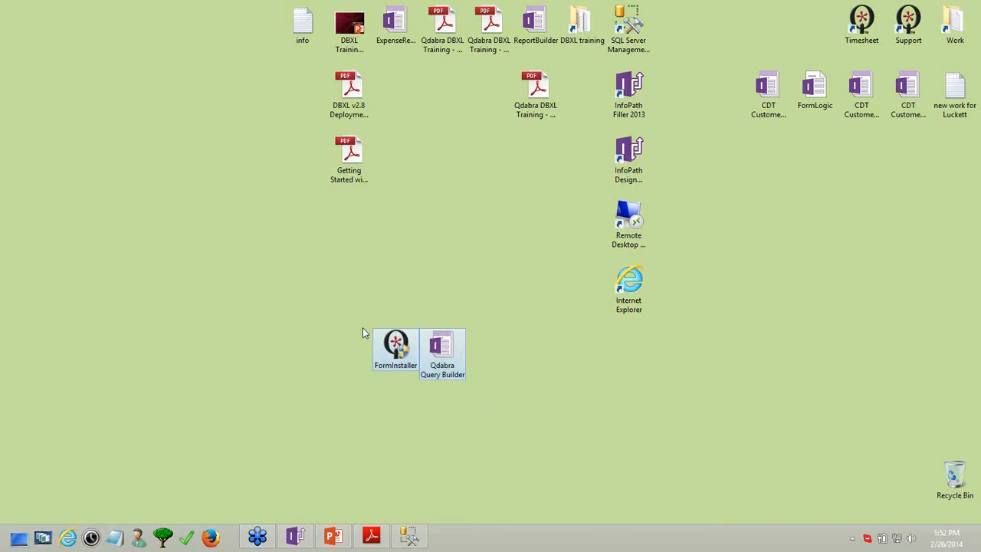
{"action": "left_click_drag", "start_coordinate": [334, 310], "coordinate": [464, 386]}
{"action": "left_click", "coordinate": [494, 394]}
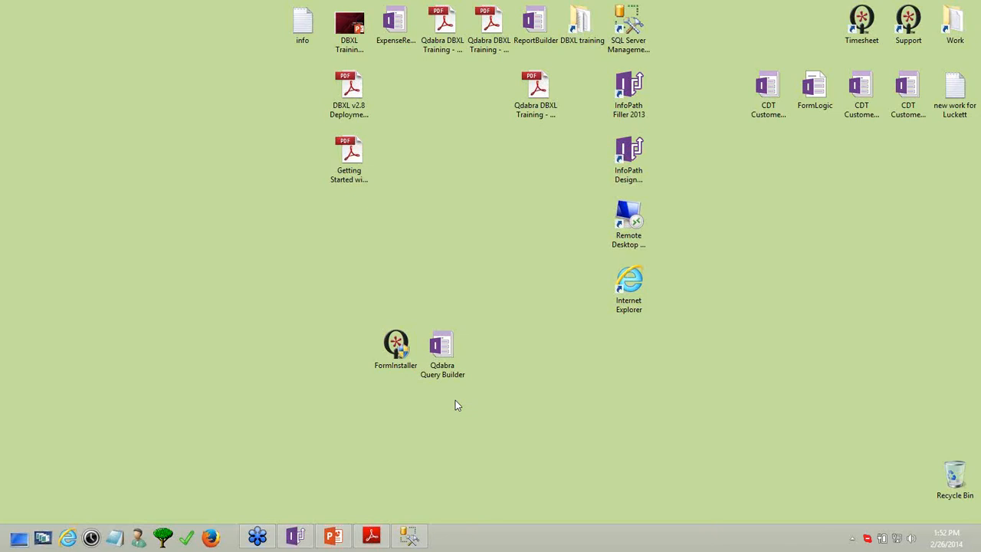
{"action": "left_click", "coordinate": [394, 346]}
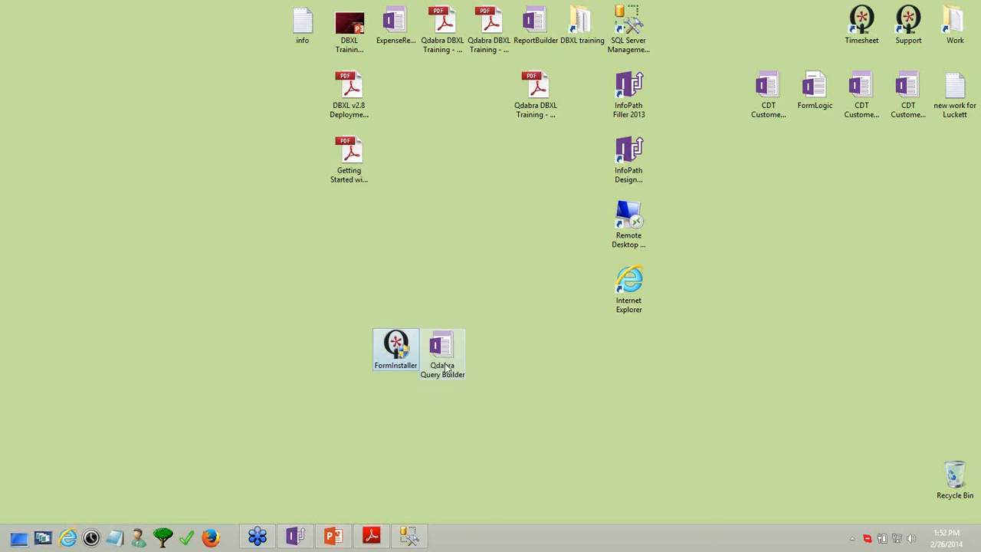
{"action": "left_click_drag", "start_coordinate": [457, 377], "coordinate": [401, 359]}
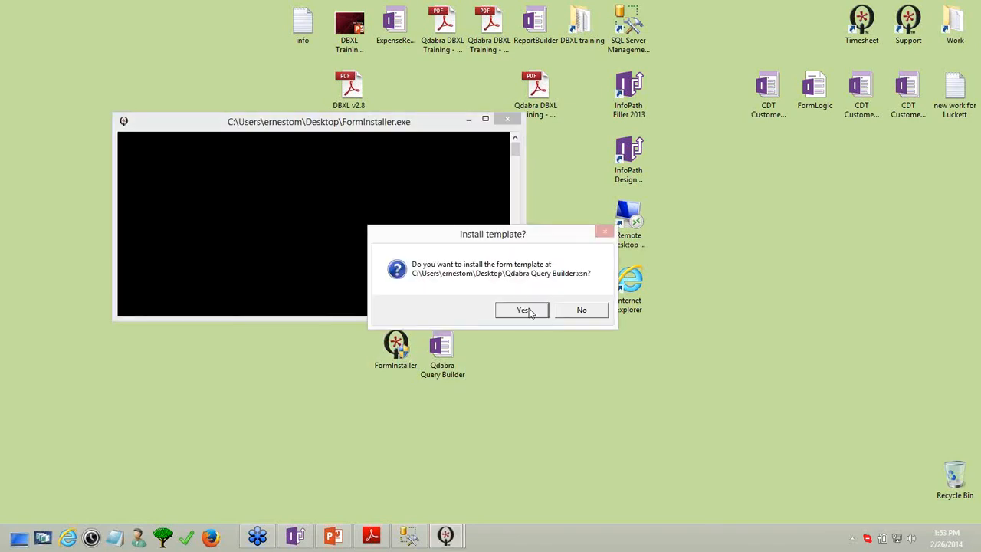
{"action": "left_click", "coordinate": [527, 311]}
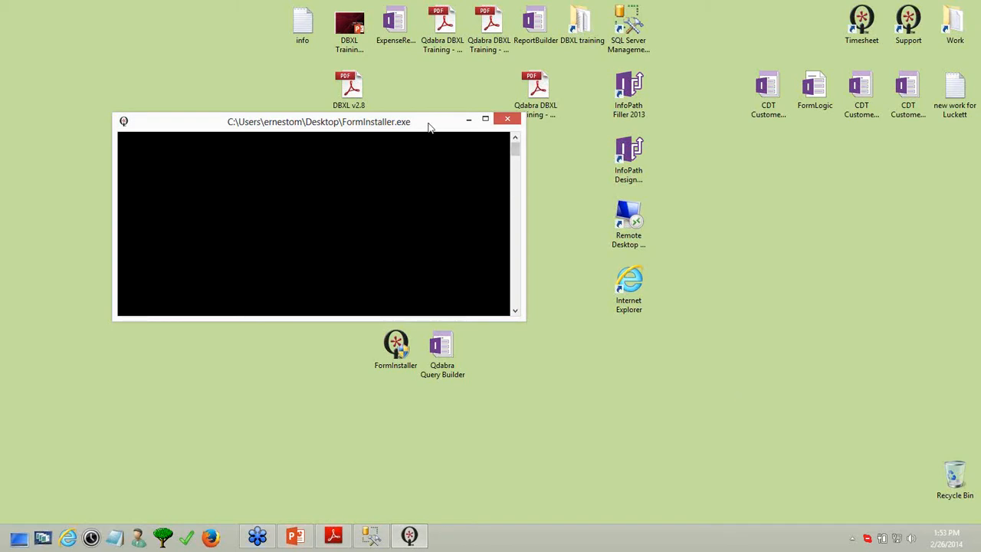
Retry the Query Builder install with FormInstaller, confirming again, and reposition the console
{"action": "left_click_drag", "start_coordinate": [429, 126], "coordinate": [418, 105]}
{"action": "left_click_drag", "start_coordinate": [442, 348], "coordinate": [393, 349]}
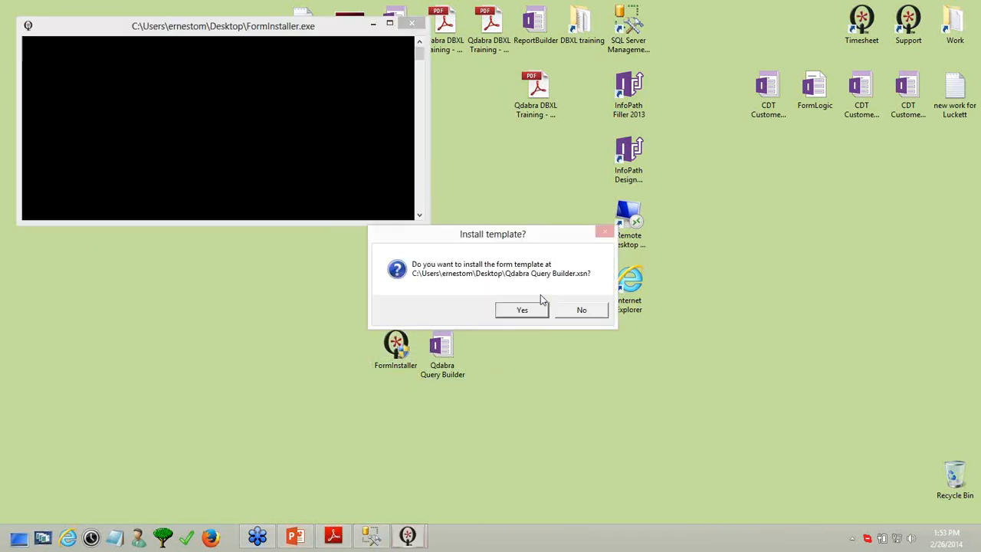
{"action": "left_click", "coordinate": [522, 311]}
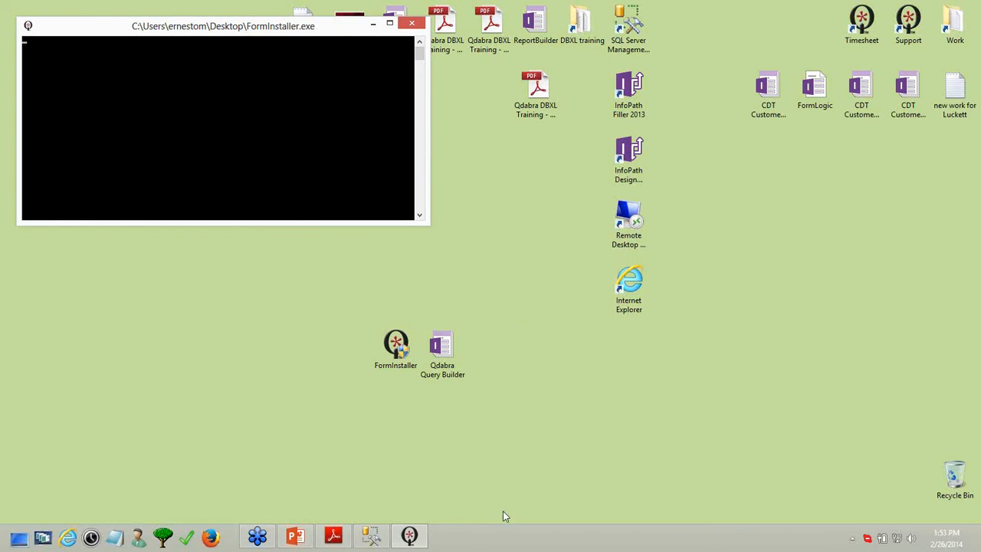
{"action": "left_click_drag", "start_coordinate": [330, 27], "coordinate": [444, 122]}
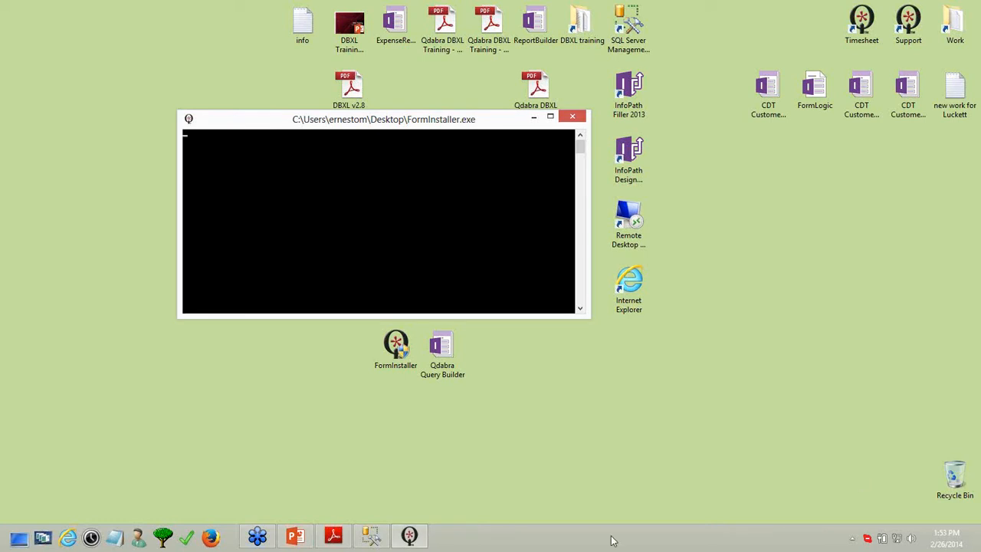
Launch Task Manager and close the FormInstaller console window
{"action": "right_click", "coordinate": [585, 537]}
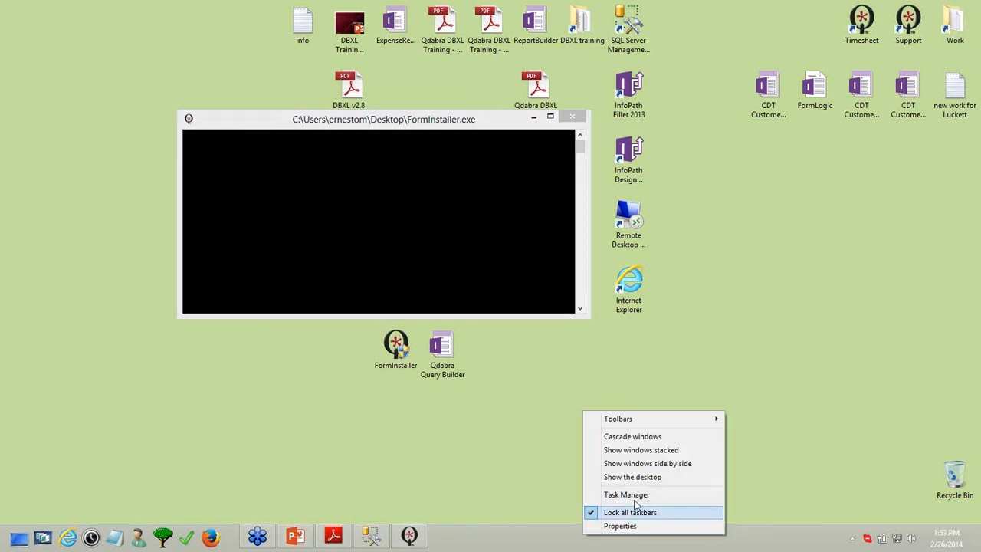
{"action": "left_click", "coordinate": [626, 495]}
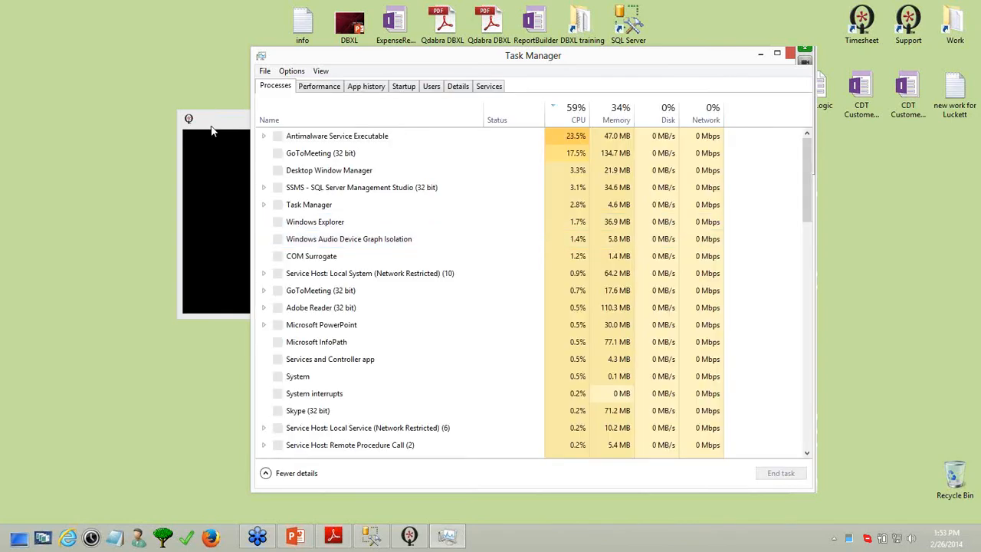
{"action": "double_click", "coordinate": [201, 122]}
{"action": "left_click", "coordinate": [393, 6]}
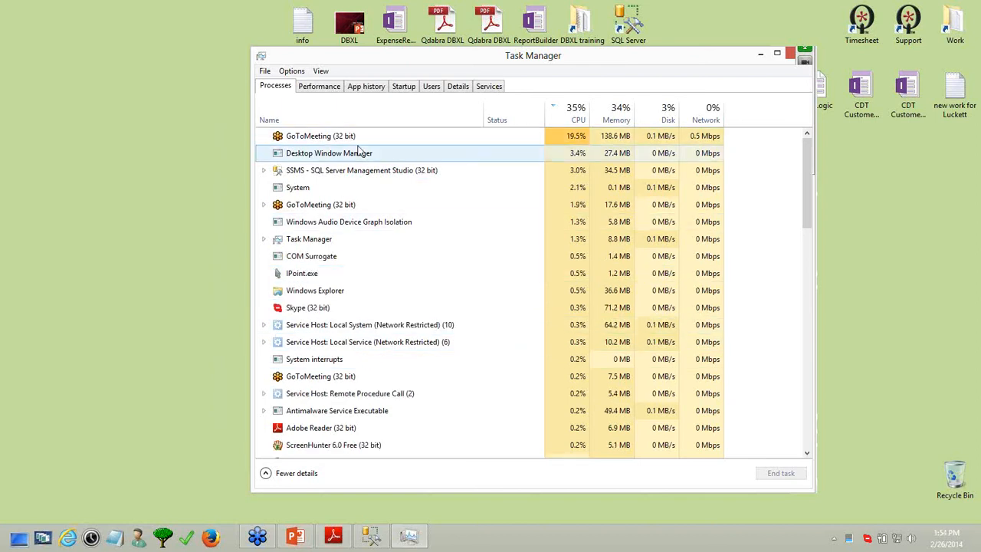
End the Microsoft InfoPath process, close Task Manager, and drop the template on FormInstaller again
{"action": "left_click", "coordinate": [348, 117]}
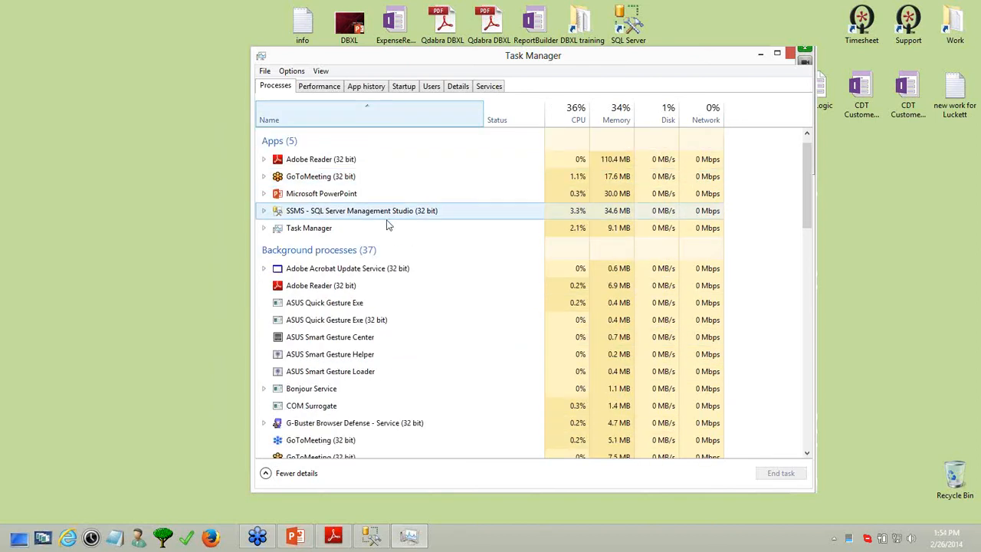
{"action": "scroll", "coordinate": [387, 229], "scroll_direction": "down", "scroll_amount": 1}
{"action": "scroll", "coordinate": [389, 239], "scroll_direction": "down", "scroll_amount": 7}
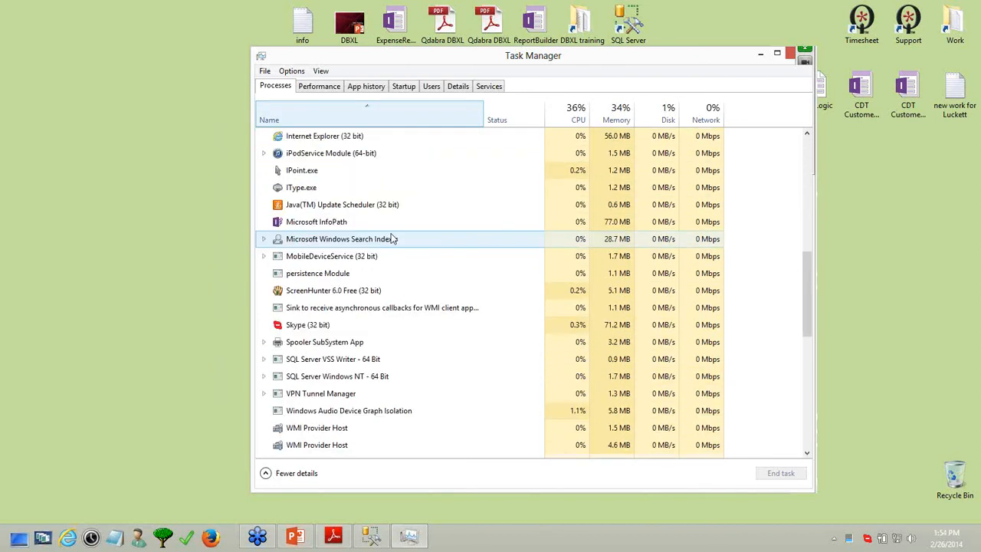
{"action": "left_click", "coordinate": [339, 222]}
{"action": "right_click", "coordinate": [324, 223]}
{"action": "left_click", "coordinate": [367, 232]}
{"action": "left_click_drag", "start_coordinate": [686, 62], "coordinate": [547, 54]}
{"action": "left_click", "coordinate": [663, 49]}
{"action": "left_click_drag", "start_coordinate": [462, 357], "coordinate": [403, 351]}
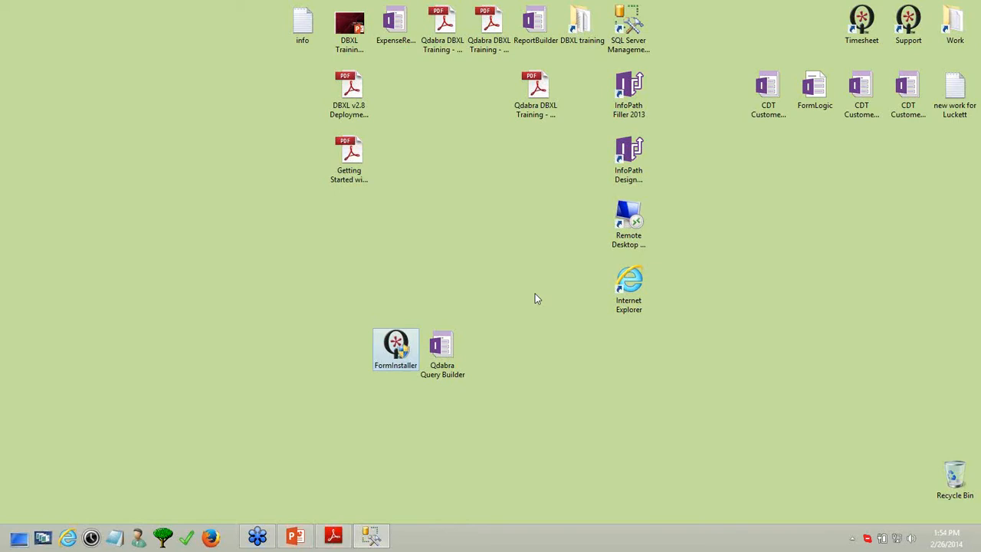
Confirm the Query Builder template install and acknowledge the success message
{"action": "left_click", "coordinate": [525, 307]}
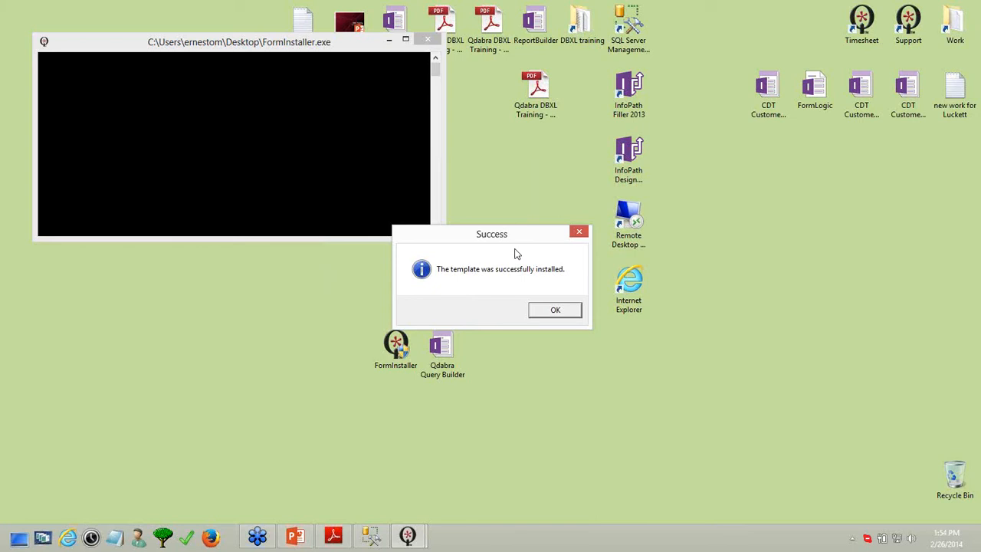
{"action": "left_click_drag", "start_coordinate": [491, 243], "coordinate": [465, 249]}
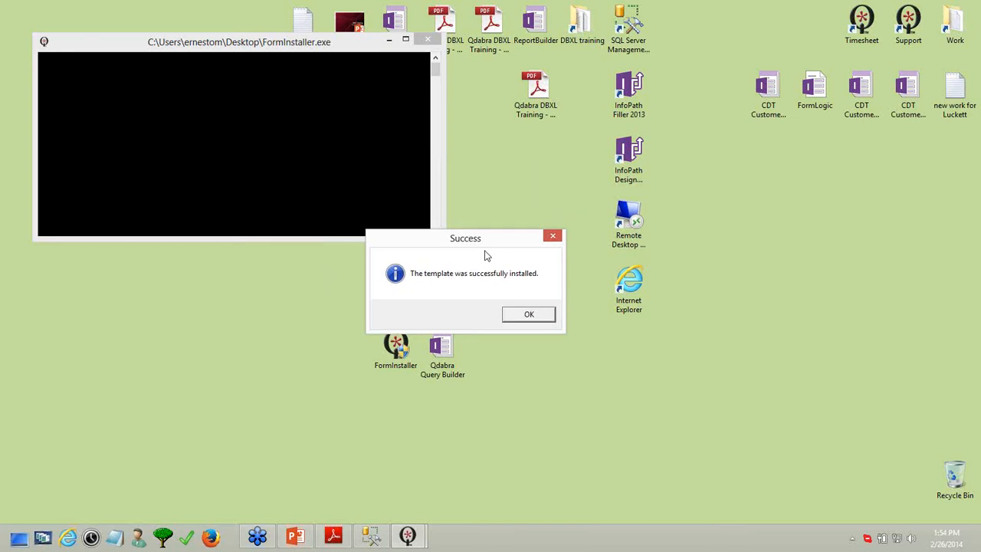
{"action": "left_click", "coordinate": [529, 316]}
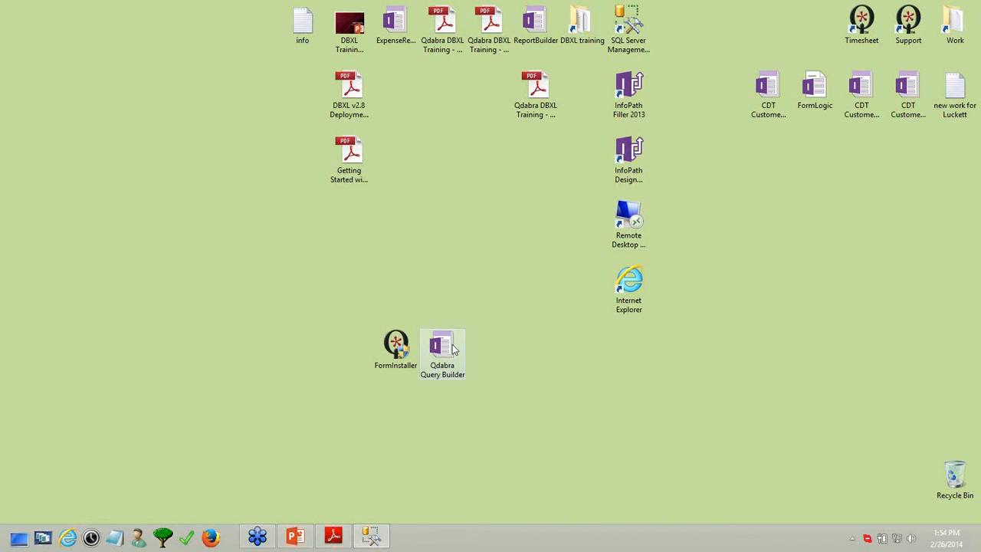
Open the Qdabra Query Builder form, allow its server connection, then switch to Internet Explorer
{"action": "left_click", "coordinate": [399, 353]}
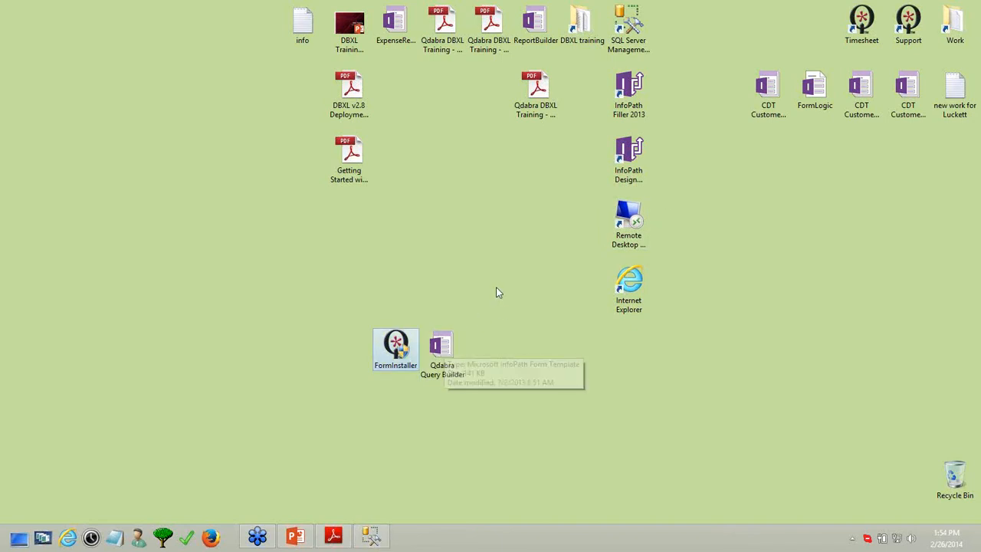
{"action": "left_click", "coordinate": [442, 352]}
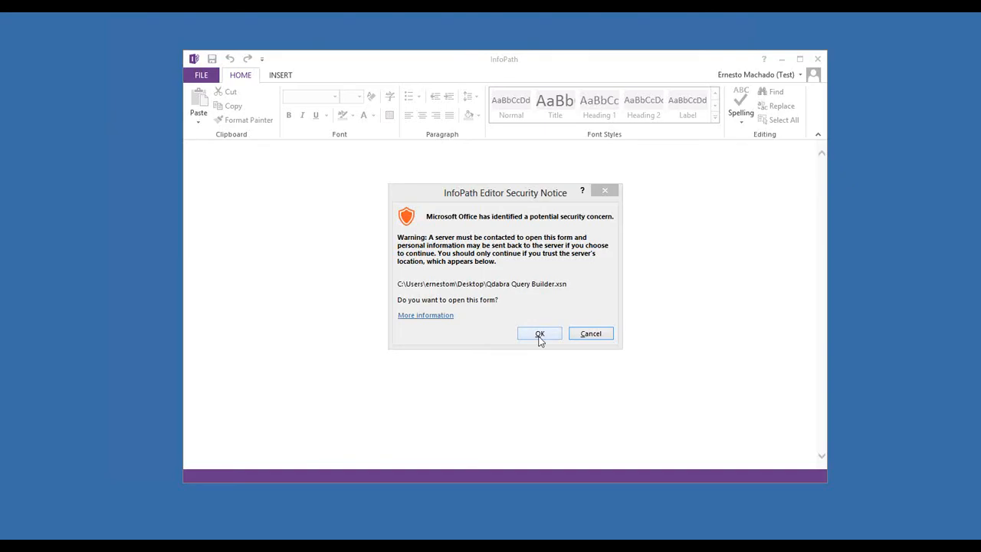
{"action": "left_click", "coordinate": [540, 335]}
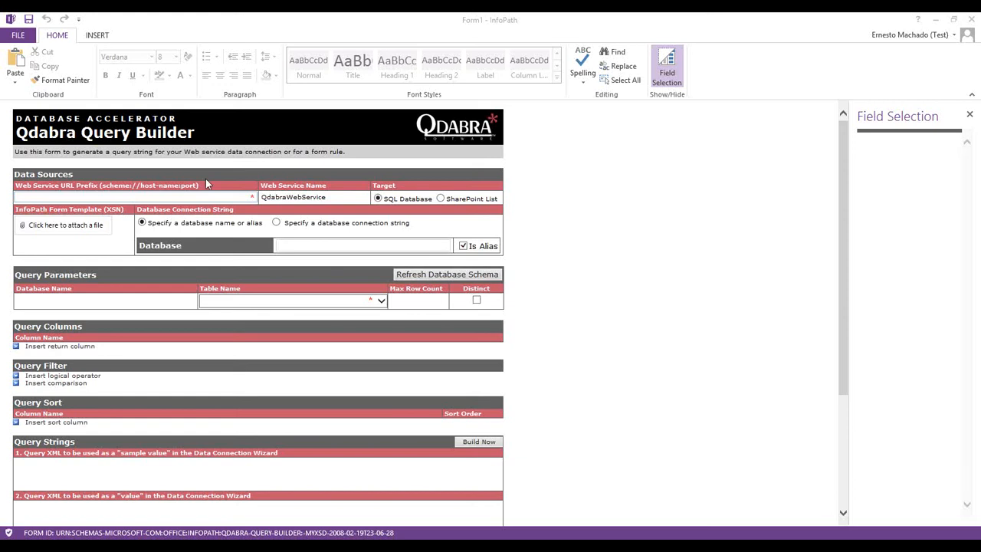
{"action": "left_click", "coordinate": [147, 198]}
{"action": "left_click", "coordinate": [145, 197]}
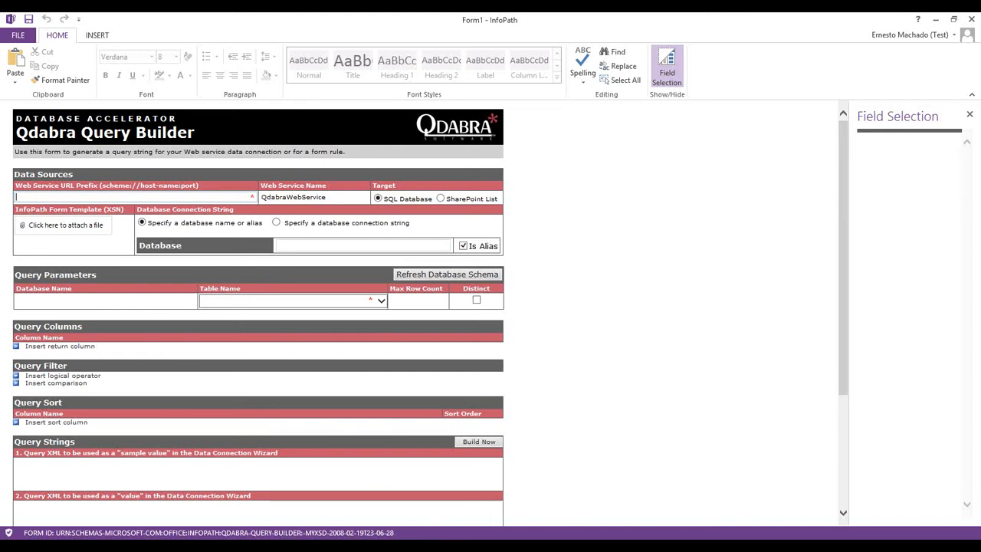
{"action": "key", "text": "alt+Tab"}
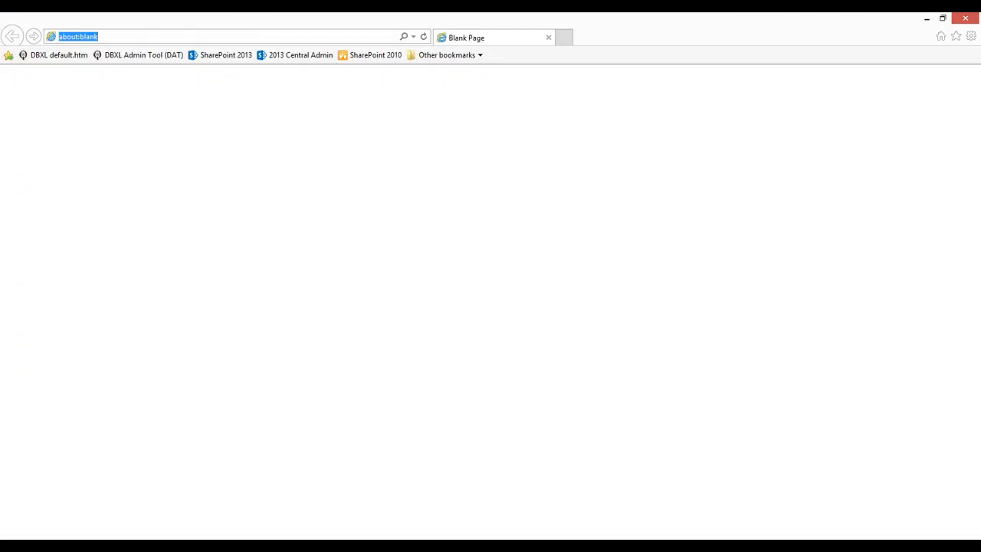
{"action": "left_click", "coordinate": [52, 60]}
{"action": "left_click", "coordinate": [166, 37]}
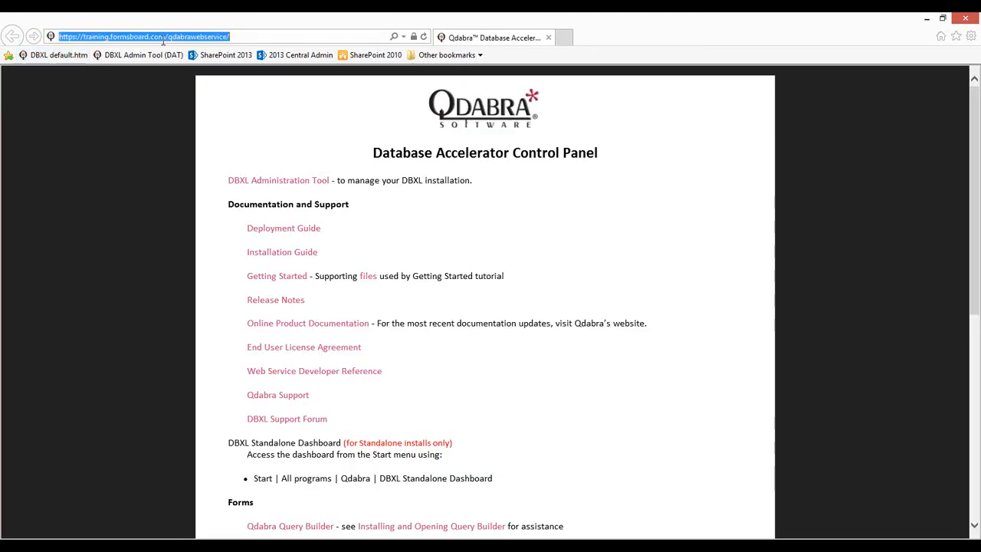
{"action": "left_click_drag", "start_coordinate": [169, 37], "coordinate": [59, 37]}
{"action": "key", "text": "ctrl+c"}
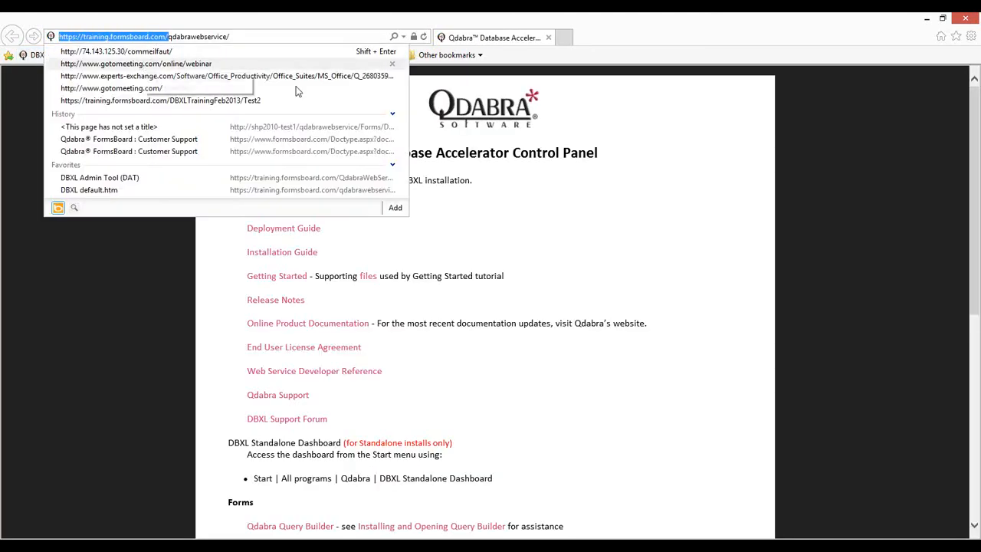
{"action": "left_click", "coordinate": [881, 88]}
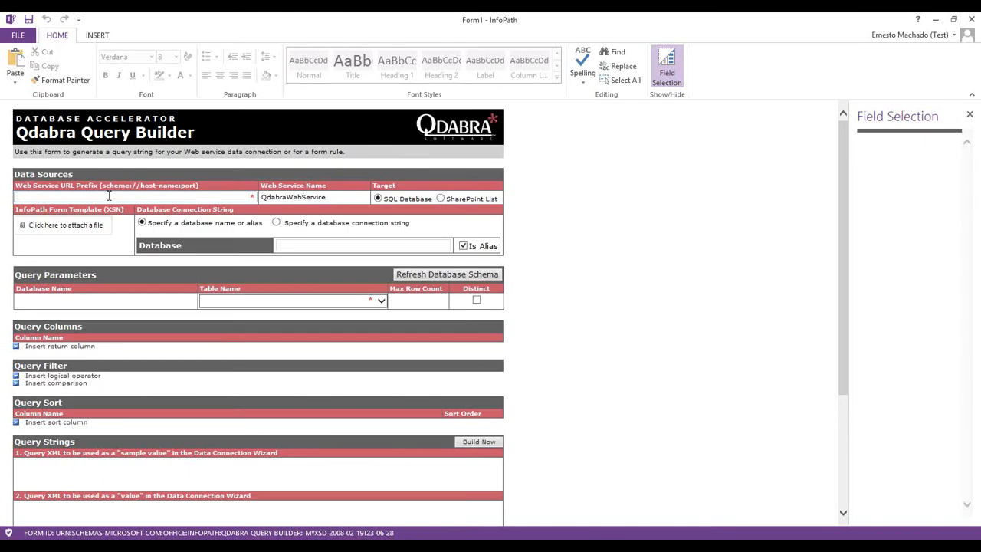
{"action": "key", "text": "ctrl+v"}
{"action": "key", "text": "Tab"}
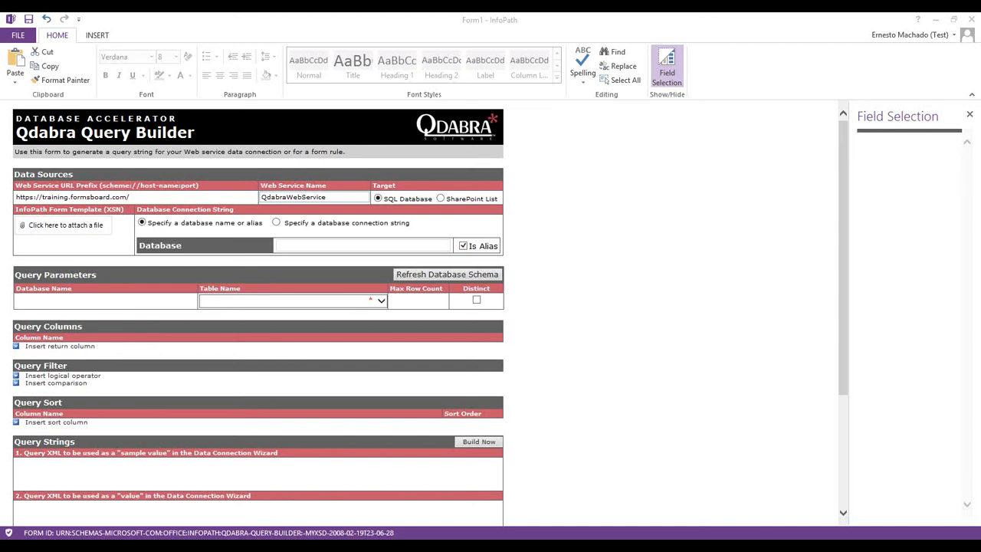
{"action": "key", "text": "alt+Tab"}
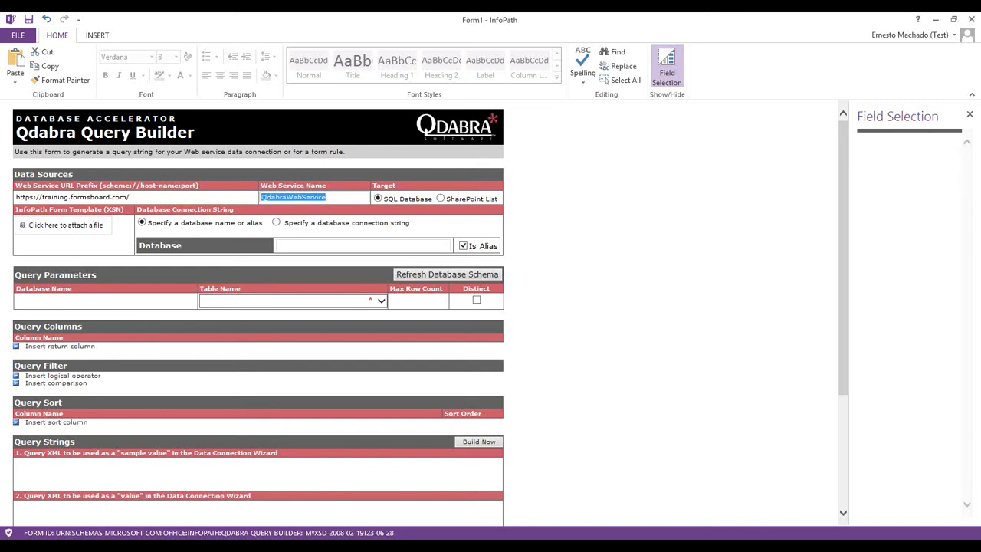
{"action": "key", "text": "alt+Tab"}
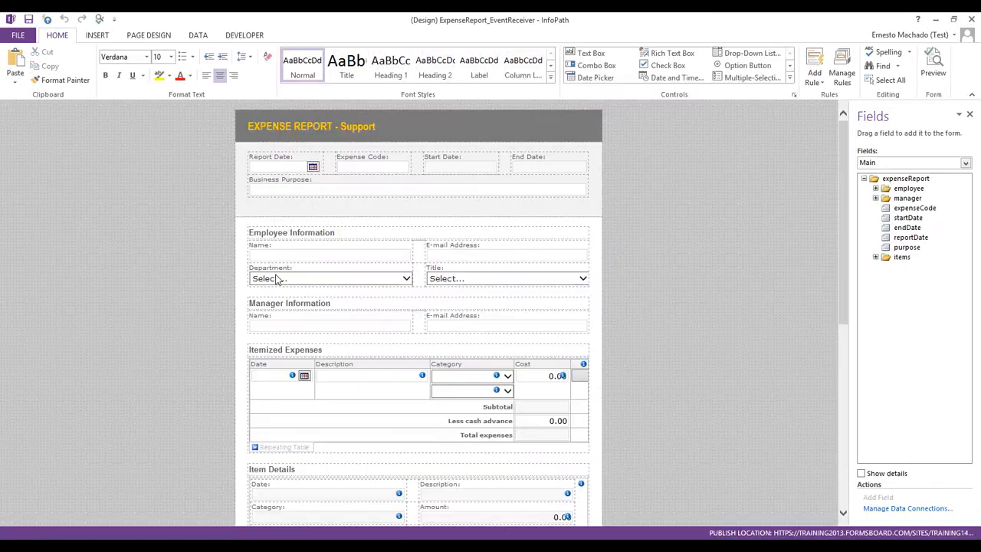
{"action": "left_click", "coordinate": [295, 280]}
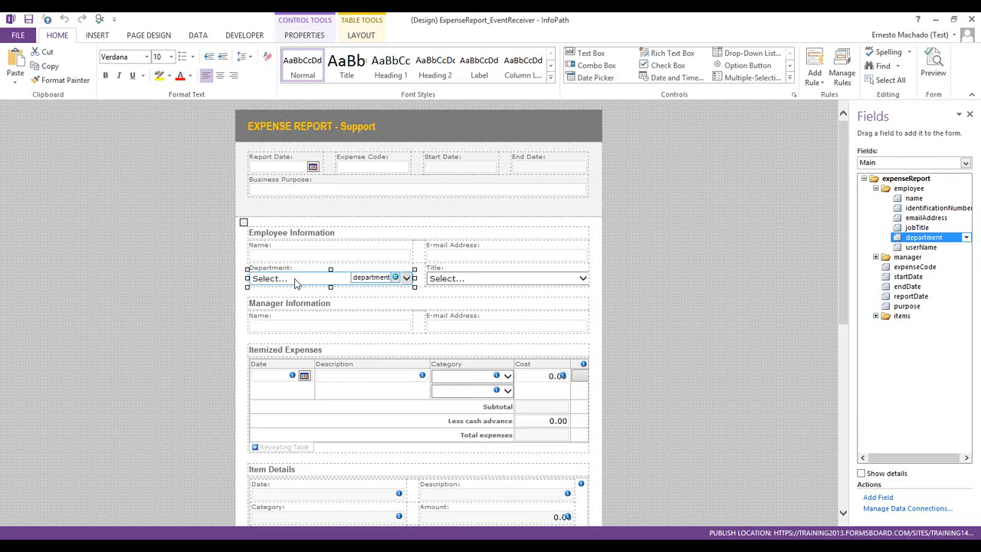
Inspect the Department and Title drop-downs and their labels, then minimize the designer
{"action": "left_click", "coordinate": [442, 288]}
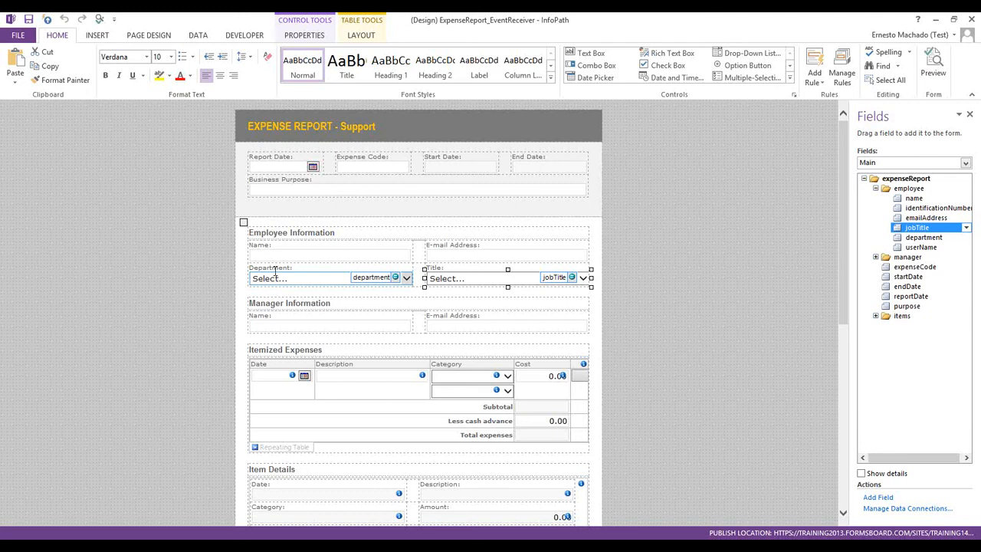
{"action": "left_click", "coordinate": [274, 268]}
{"action": "double_click", "coordinate": [273, 270]}
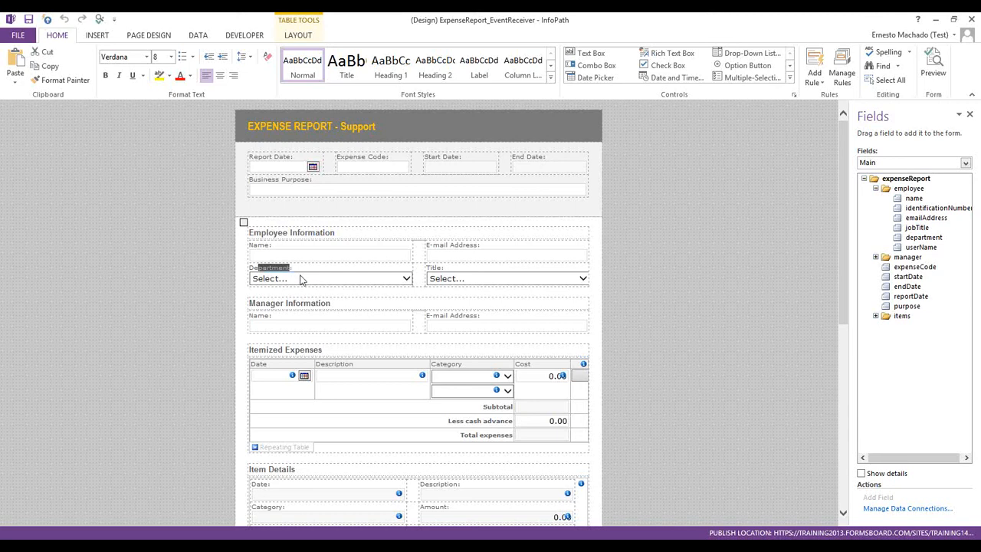
{"action": "left_click", "coordinate": [292, 268]}
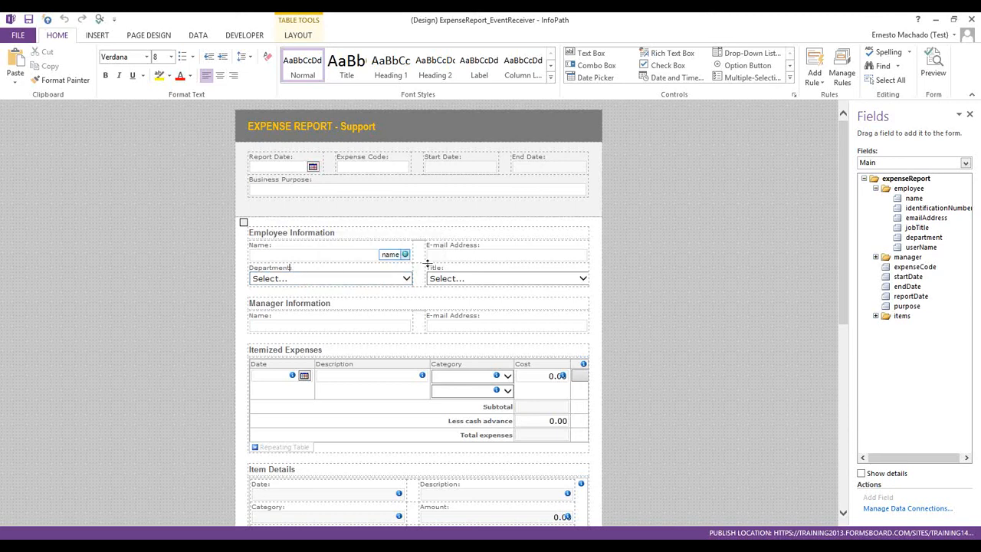
{"action": "double_click", "coordinate": [435, 268]}
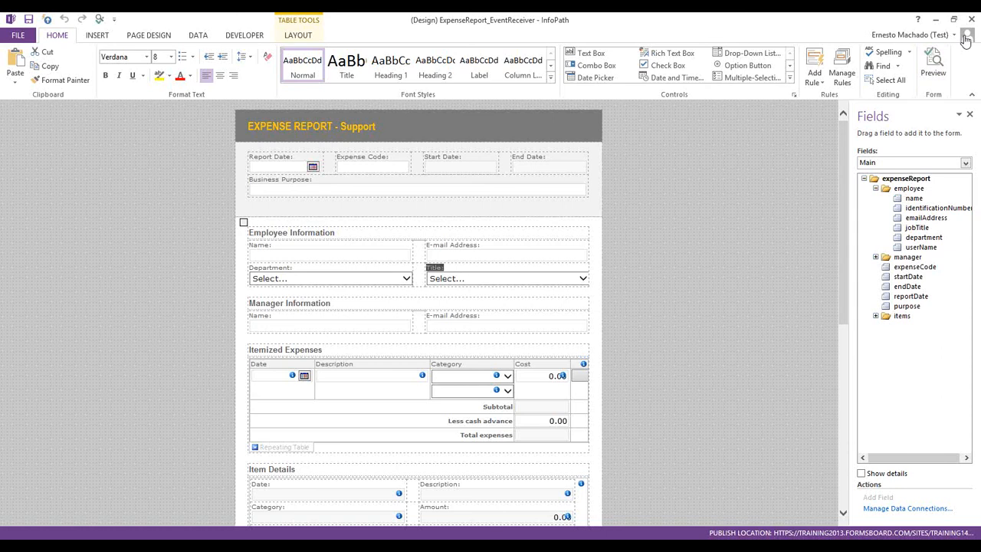
{"action": "left_click", "coordinate": [939, 21]}
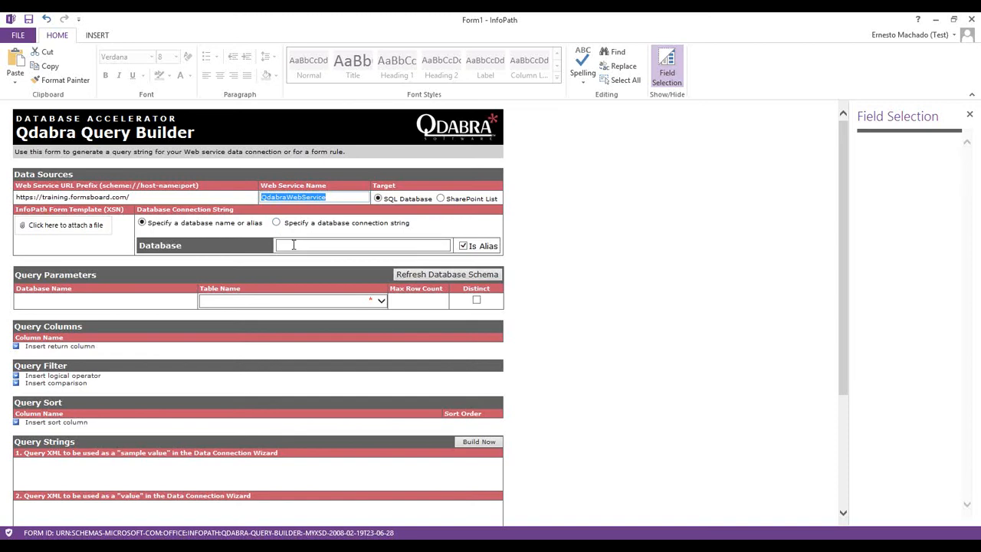
Clear Is Alias, enter DbxlTraining as the database, refresh the schema, and pick QueryDB_SourceData
{"action": "left_click", "coordinate": [463, 246]}
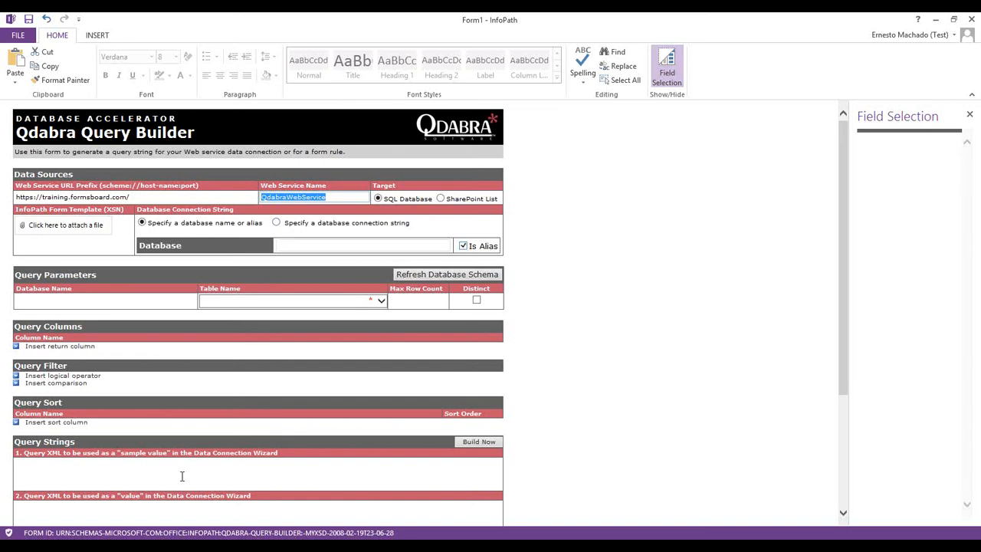
{"action": "left_click", "coordinate": [290, 245]}
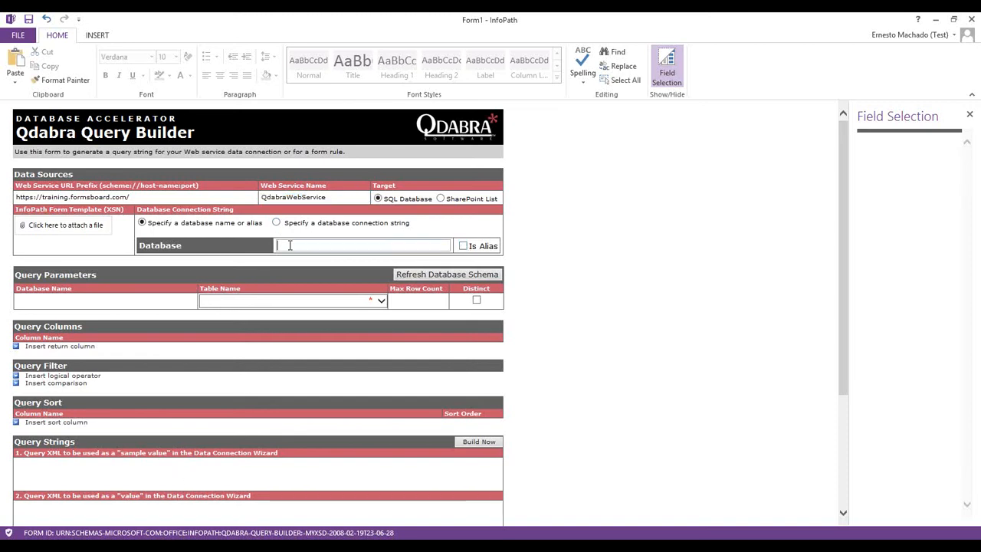
{"action": "type", "text": "DbxlTraining"}
{"action": "key", "text": "Tab"}
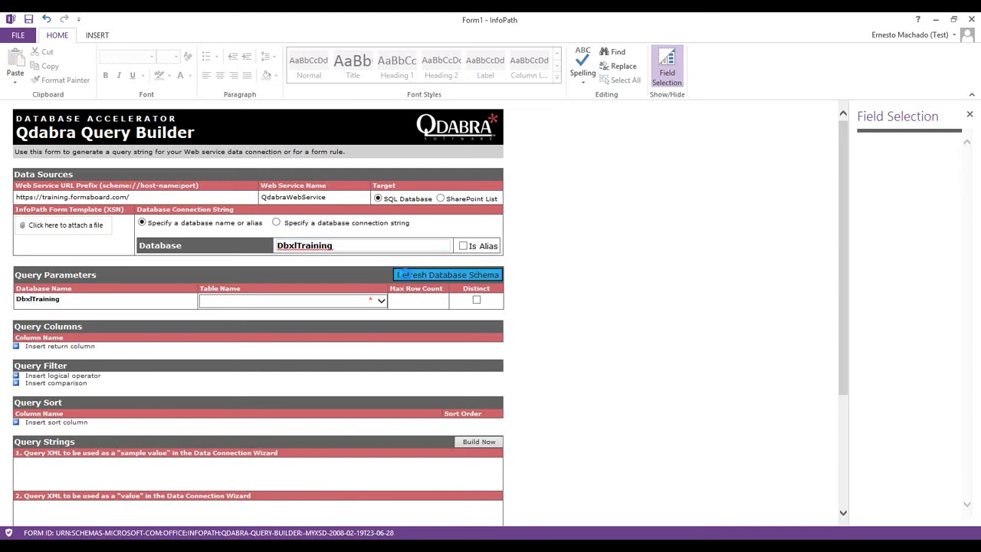
{"action": "left_click", "coordinate": [406, 276]}
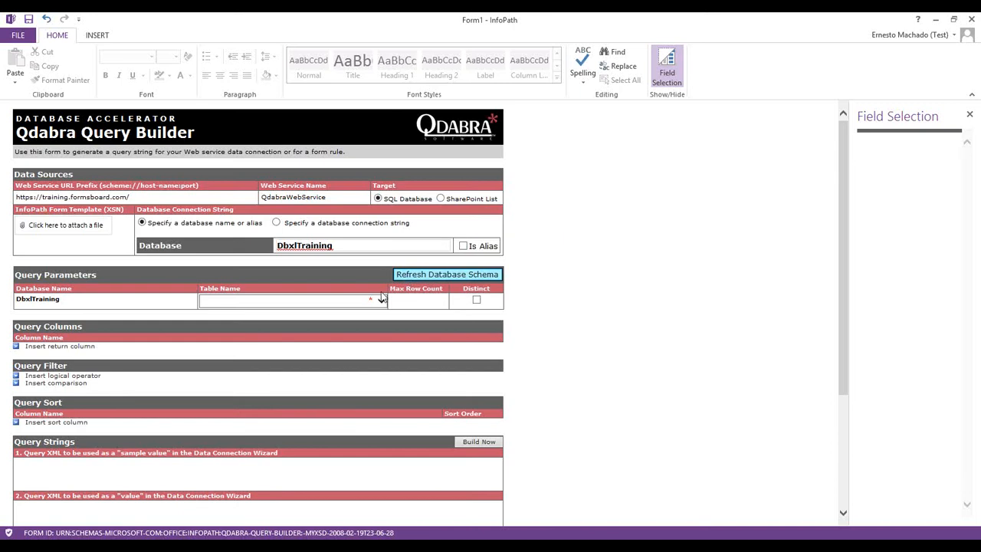
{"action": "left_click", "coordinate": [380, 300]}
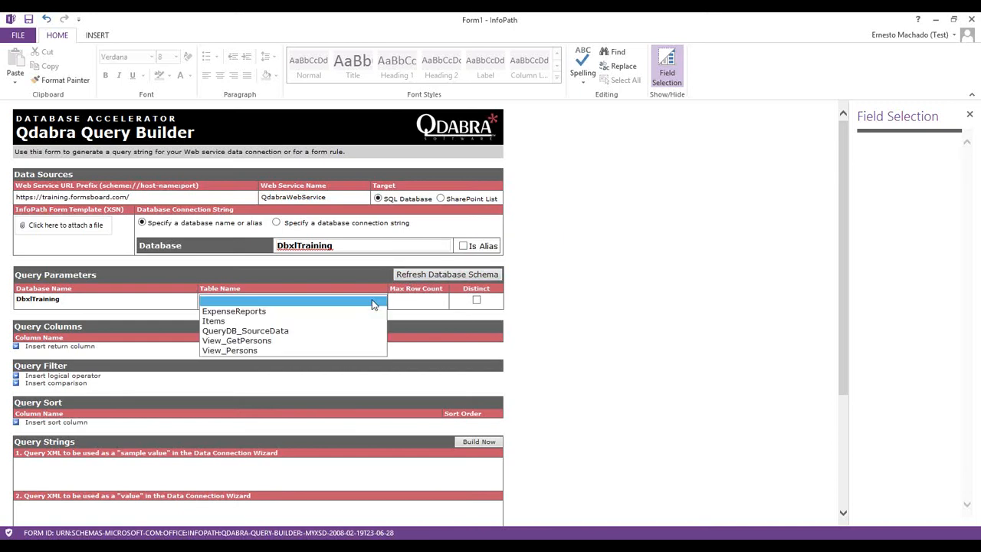
{"action": "left_click", "coordinate": [232, 331]}
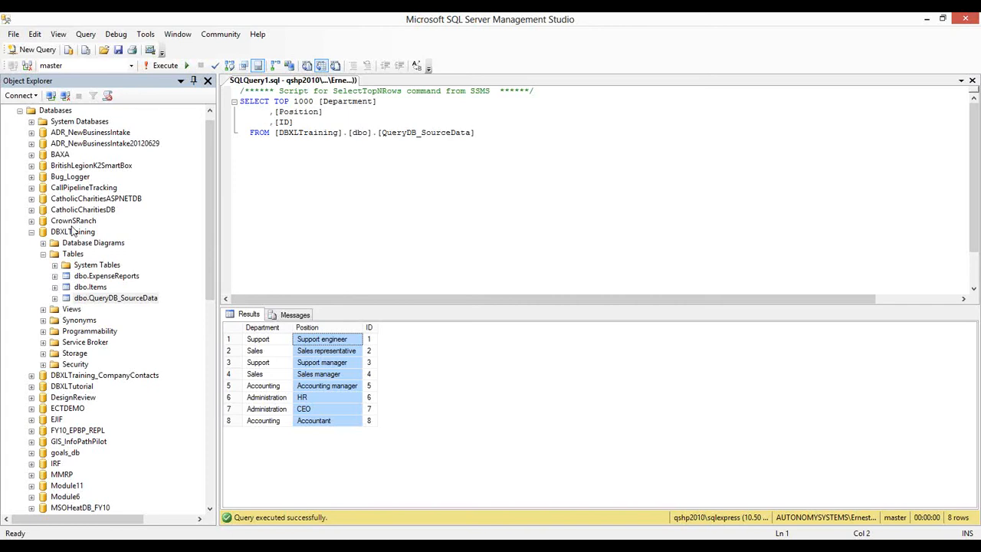
Collapse and select the DBXLTraining database in Object Explorer, then minimize Management Studio
{"action": "left_click", "coordinate": [31, 232]}
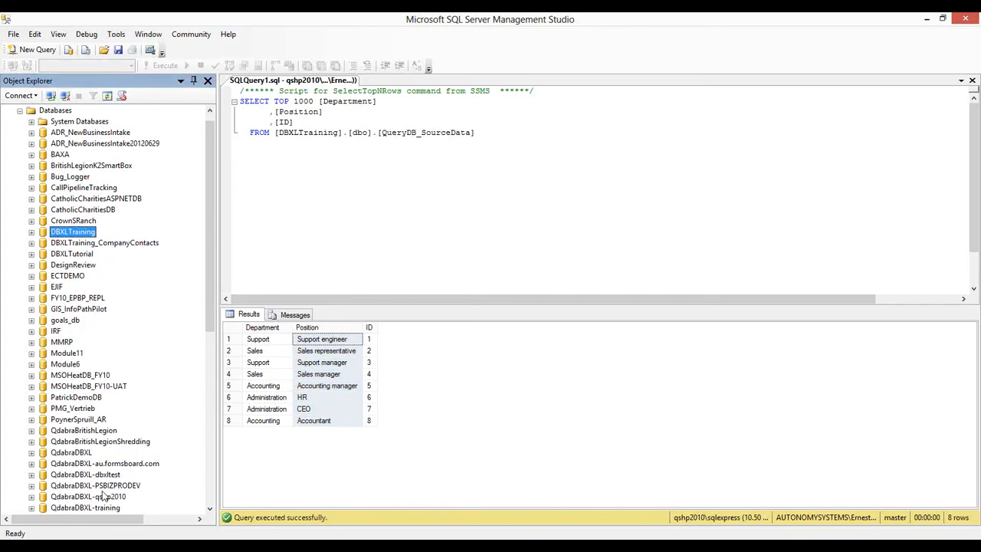
{"action": "left_click", "coordinate": [95, 486]}
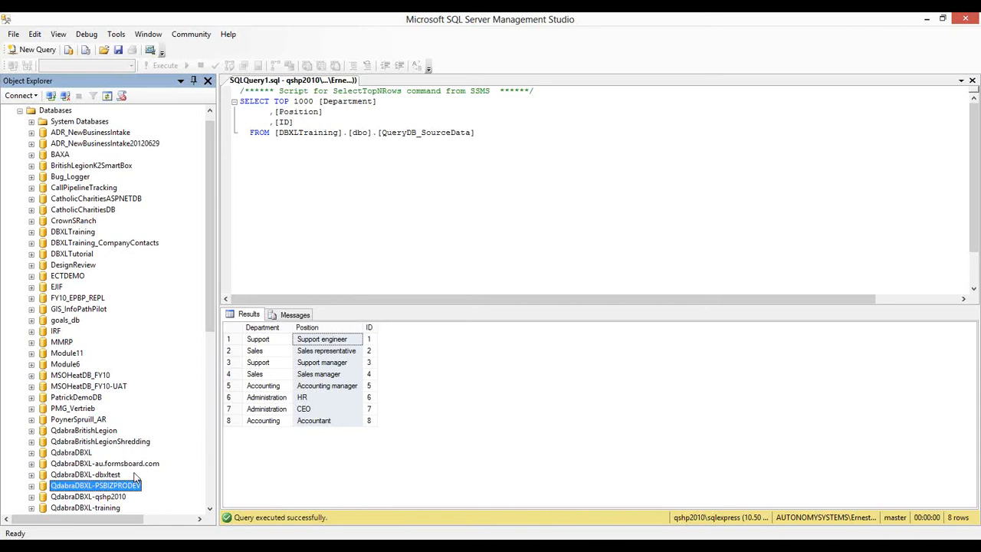
{"action": "left_click", "coordinate": [77, 233]}
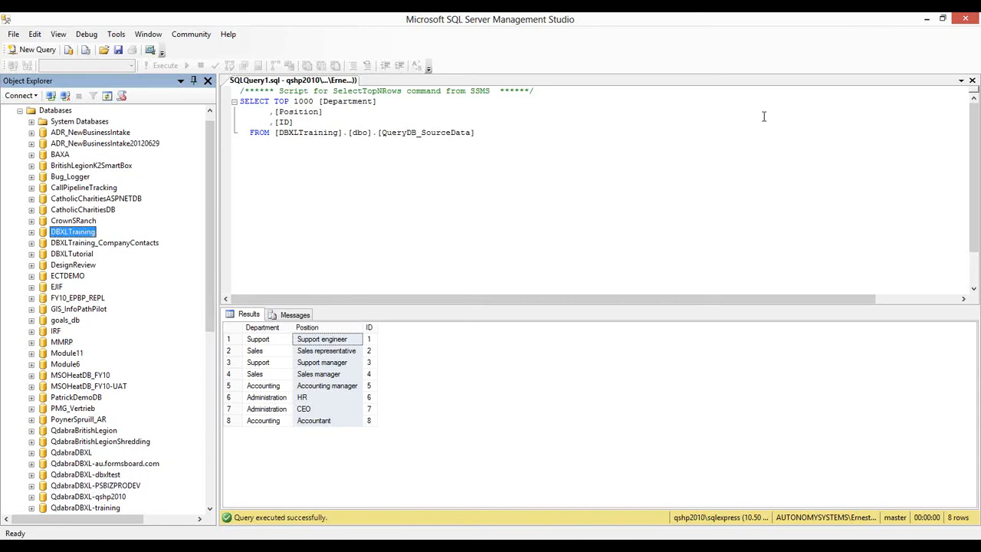
{"action": "left_click", "coordinate": [925, 18]}
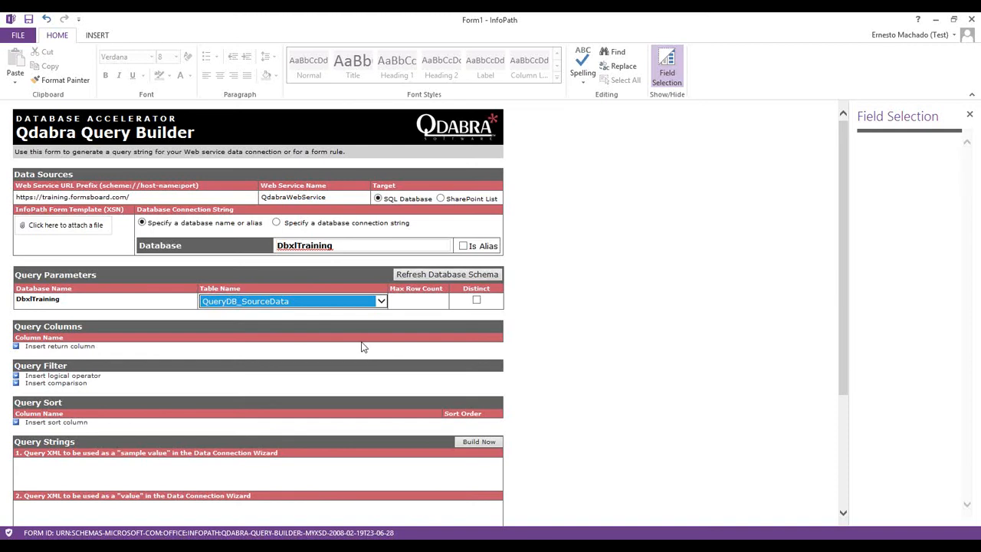
Add Department as a return column of the query
{"action": "left_click", "coordinate": [55, 345]}
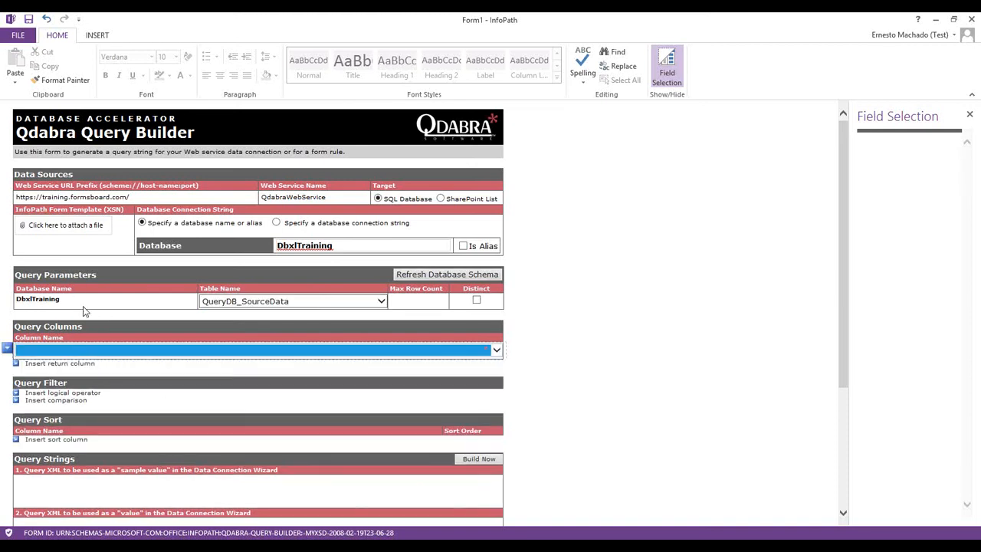
{"action": "scroll", "coordinate": [360, 383], "scroll_direction": "down", "scroll_amount": 3}
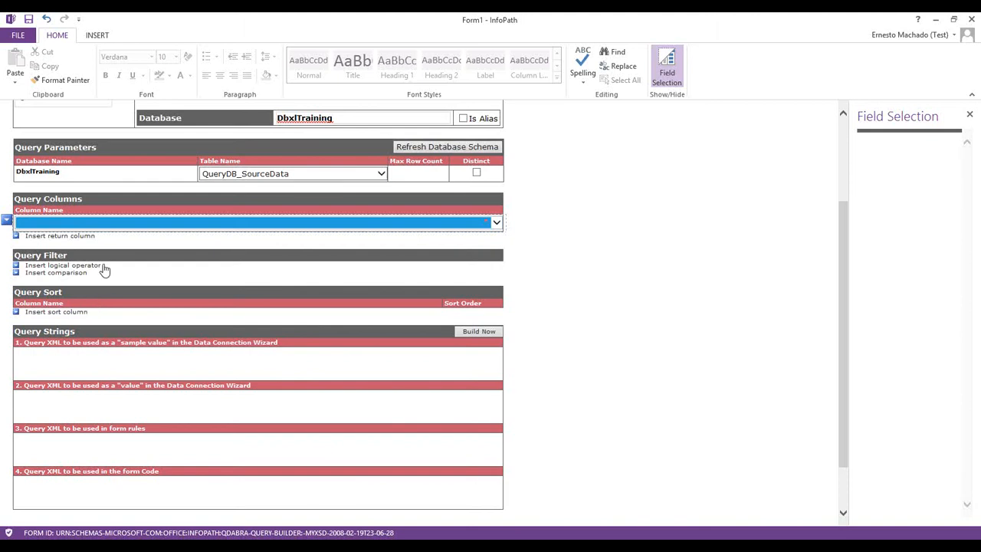
{"action": "left_click", "coordinate": [102, 220]}
{"action": "left_click", "coordinate": [86, 235]}
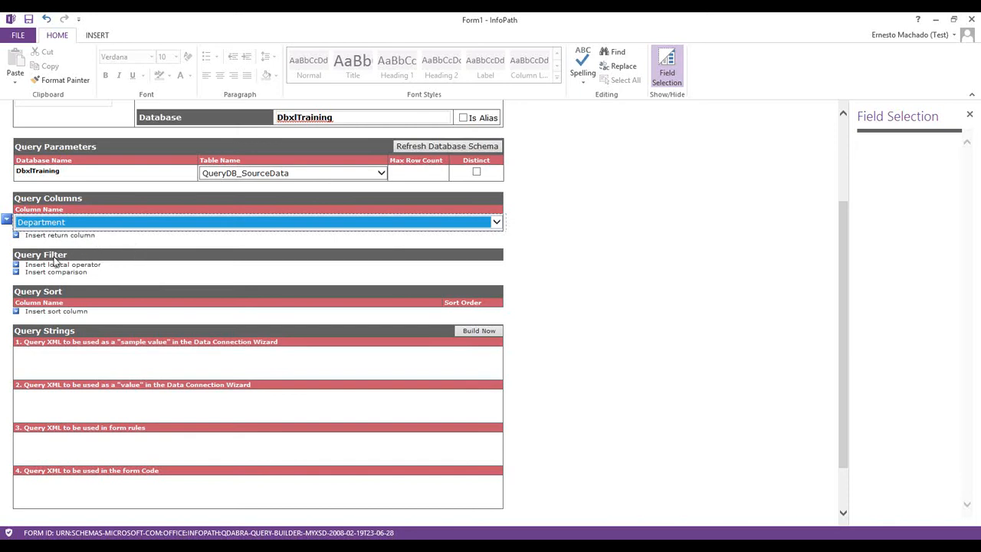
Add a Department sort column in Ascending order
{"action": "left_click", "coordinate": [75, 313]}
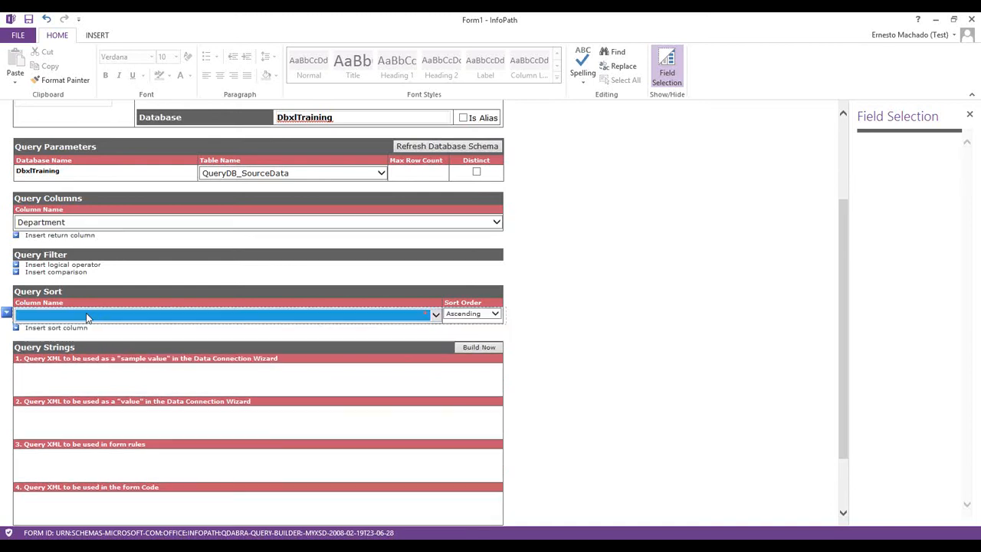
{"action": "left_click", "coordinate": [95, 312]}
{"action": "left_click", "coordinate": [92, 324]}
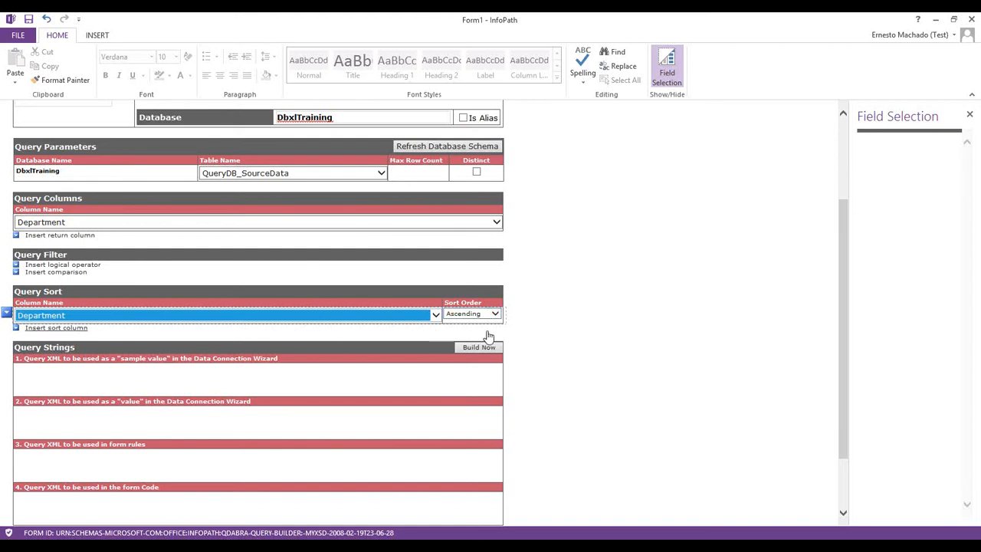
{"action": "left_click", "coordinate": [702, 342]}
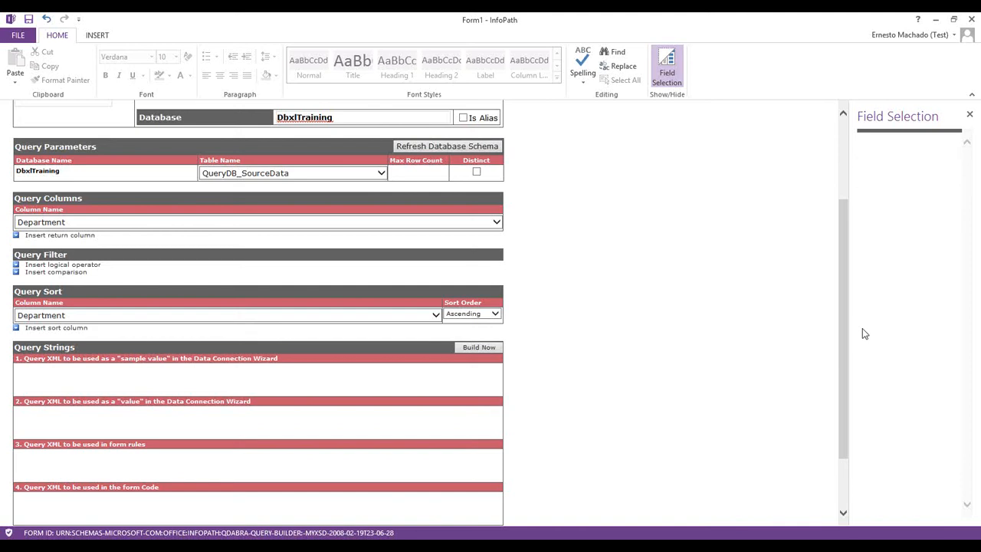
{"action": "left_click_drag", "start_coordinate": [847, 339], "coordinate": [828, 243]}
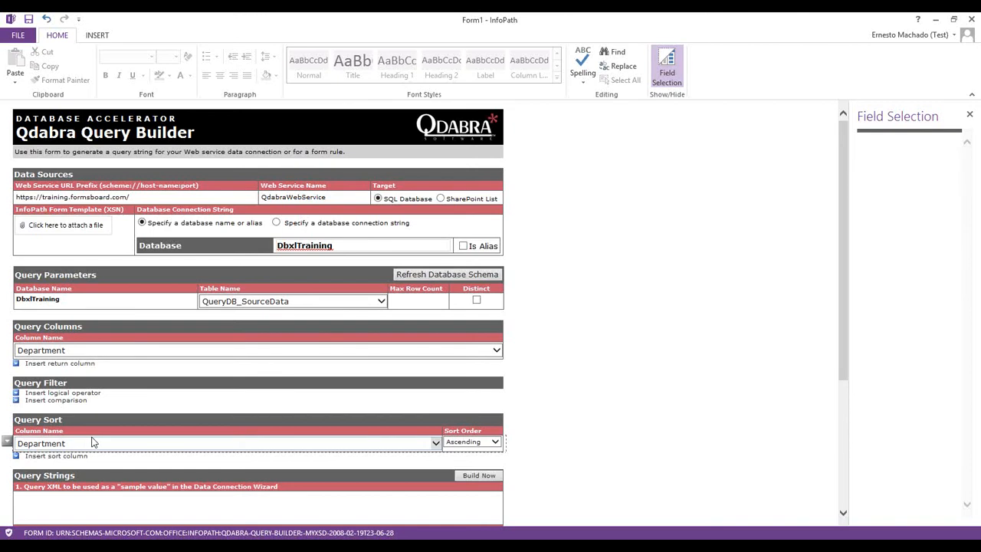
Build the query XML strings and copy the sample-value query string
{"action": "left_click", "coordinate": [485, 476]}
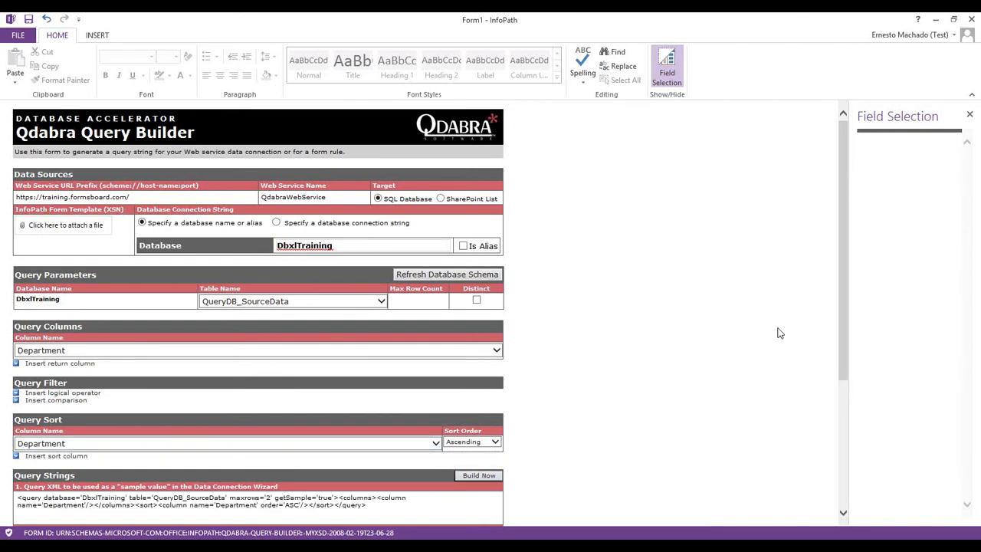
{"action": "scroll", "coordinate": [739, 350], "scroll_direction": "down", "scroll_amount": 5}
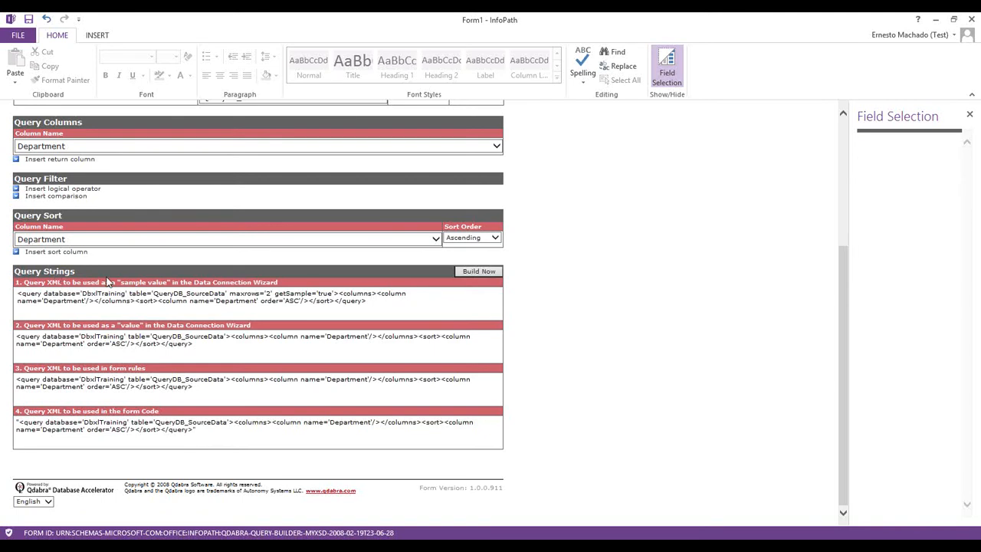
{"action": "key", "text": "alt+Tab"}
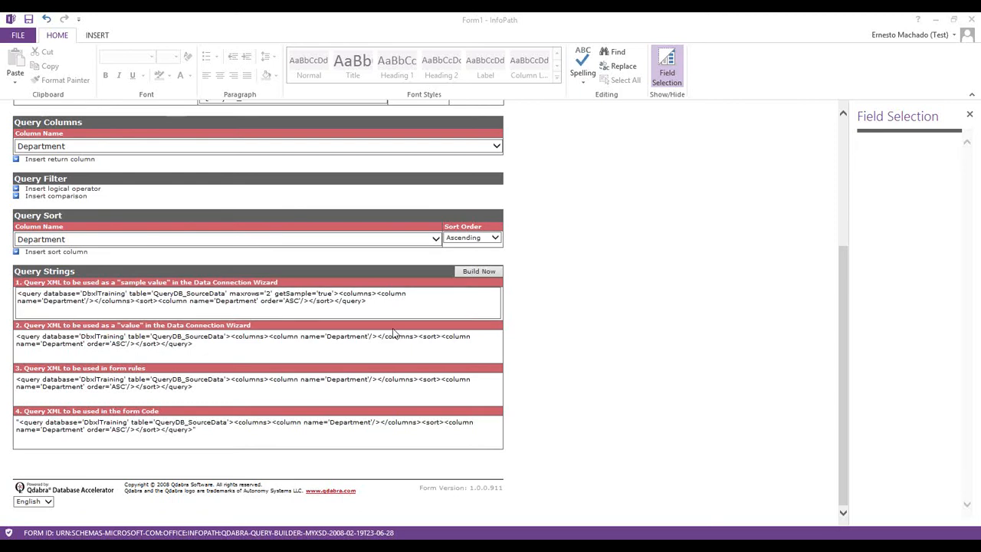
{"action": "triple_click", "coordinate": [374, 307]}
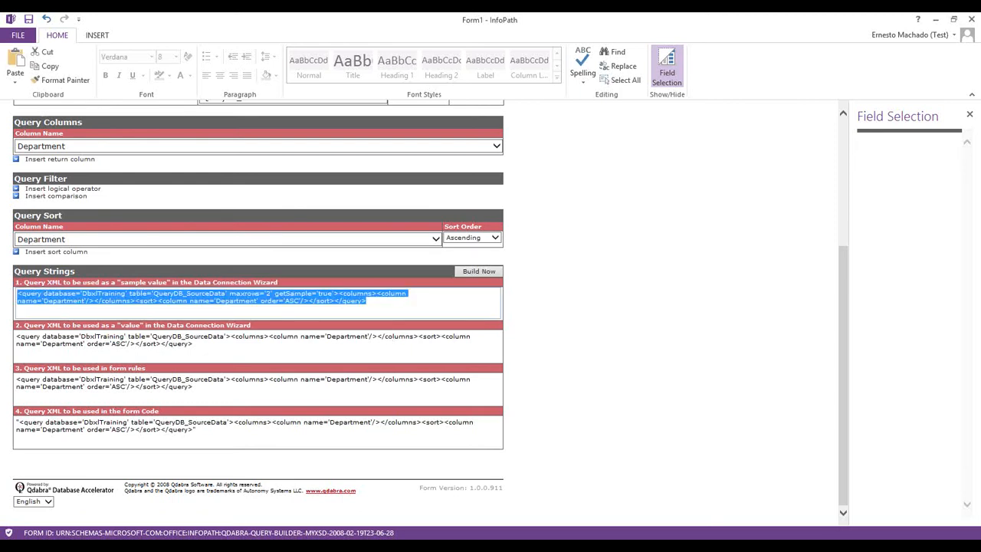
{"action": "key", "text": "alt+Tab"}
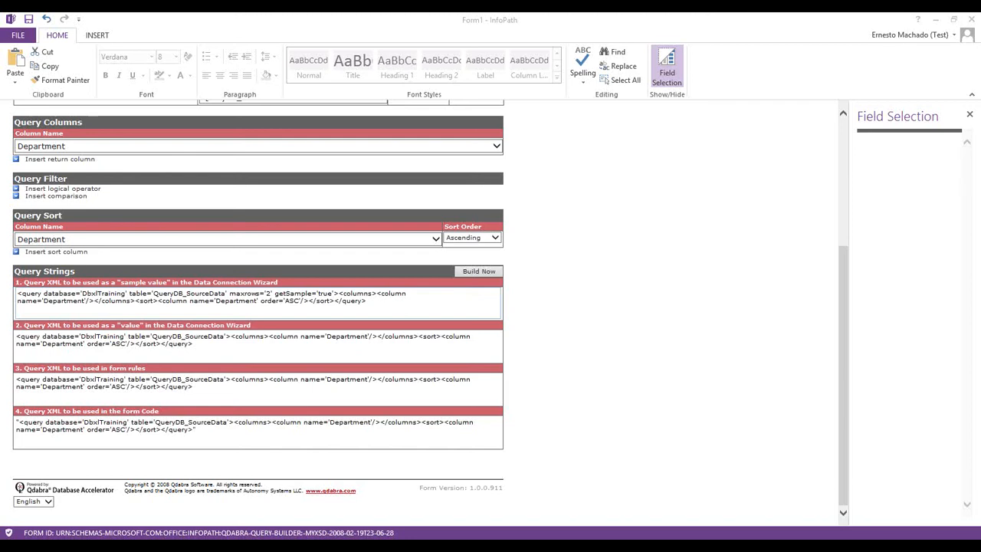
Copy the value query string as well, then return to the ExpenseReport design
{"action": "left_click", "coordinate": [237, 351]}
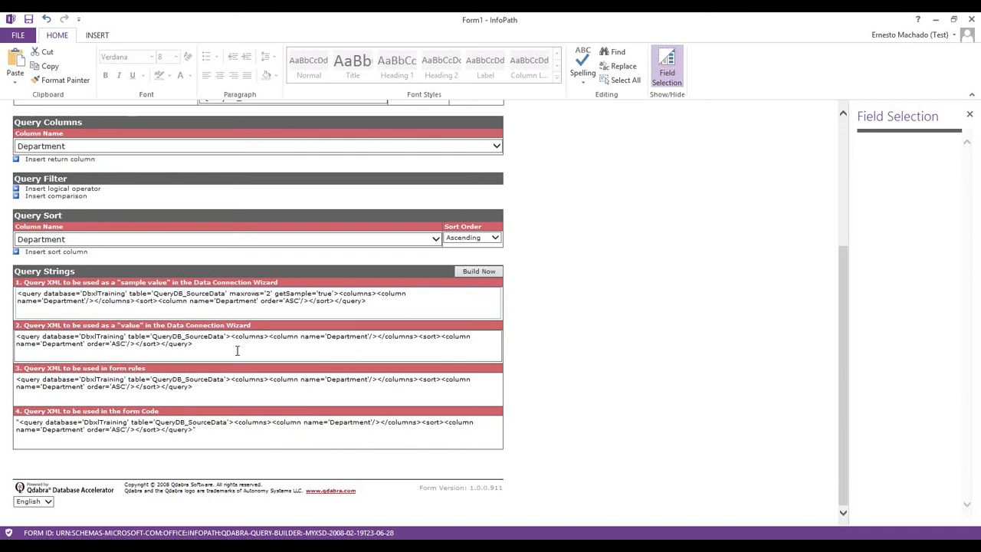
{"action": "key", "text": "ctrl+a"}
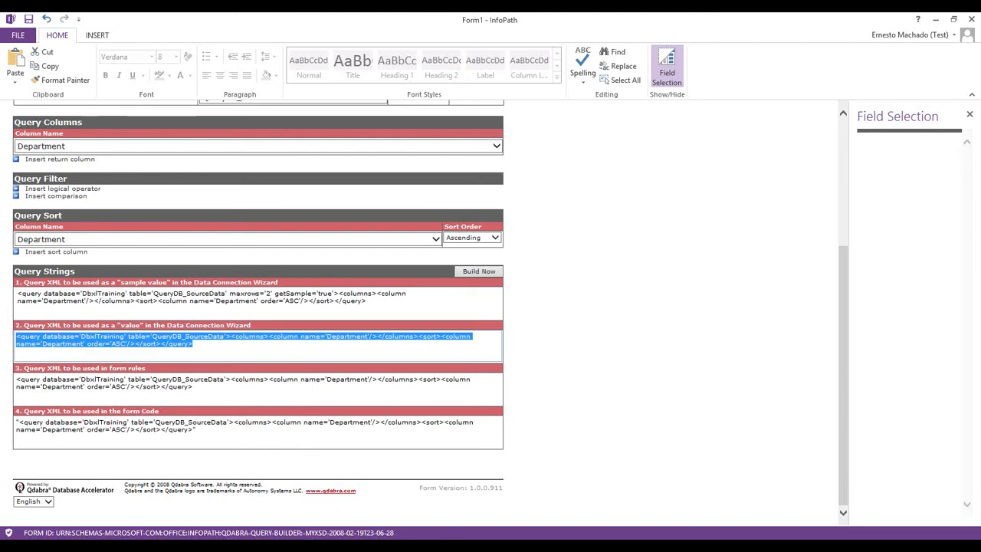
{"action": "key", "text": "alt+Tab"}
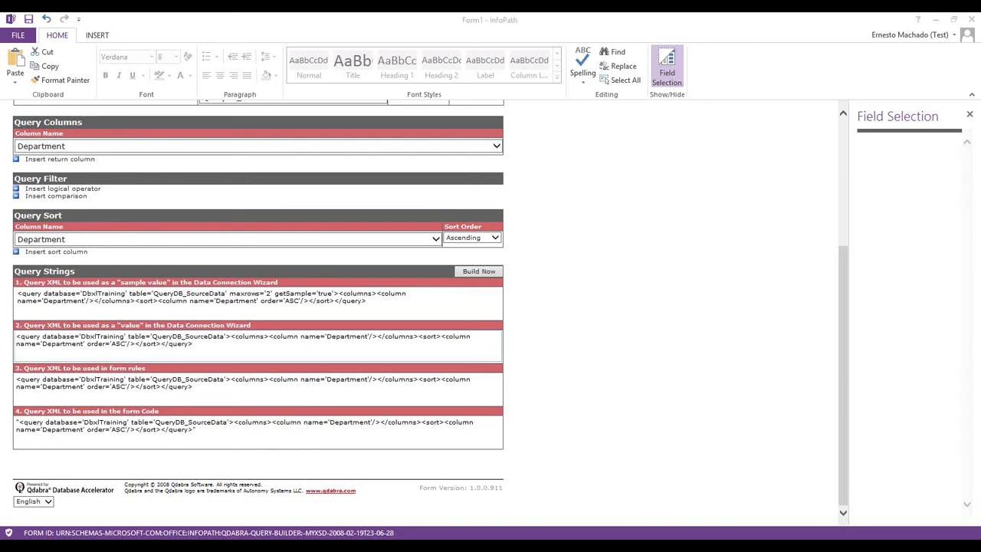
{"action": "left_click", "coordinate": [611, 184]}
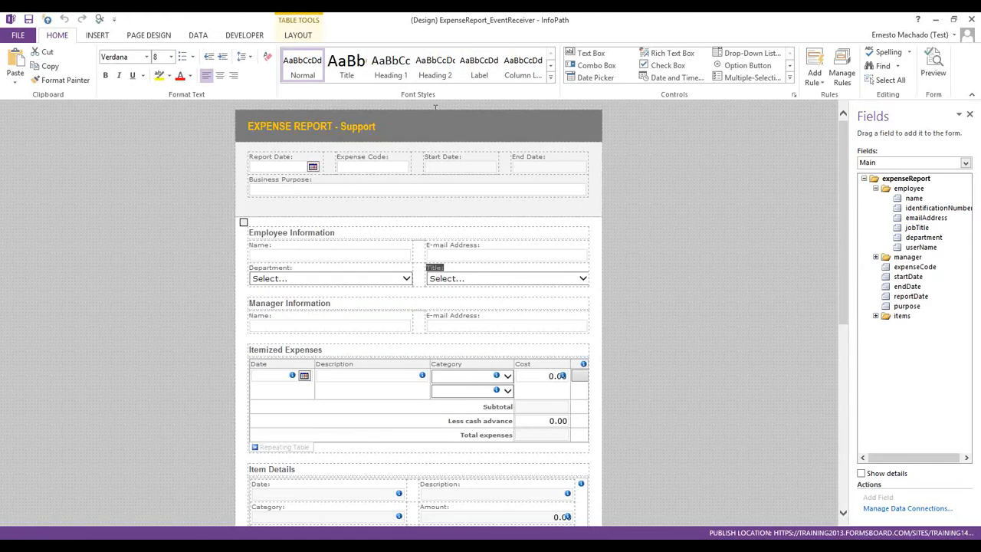
Start a new data connection that receives data from a SOAP Web service
{"action": "left_click", "coordinate": [197, 36]}
{"action": "left_click", "coordinate": [318, 80]}
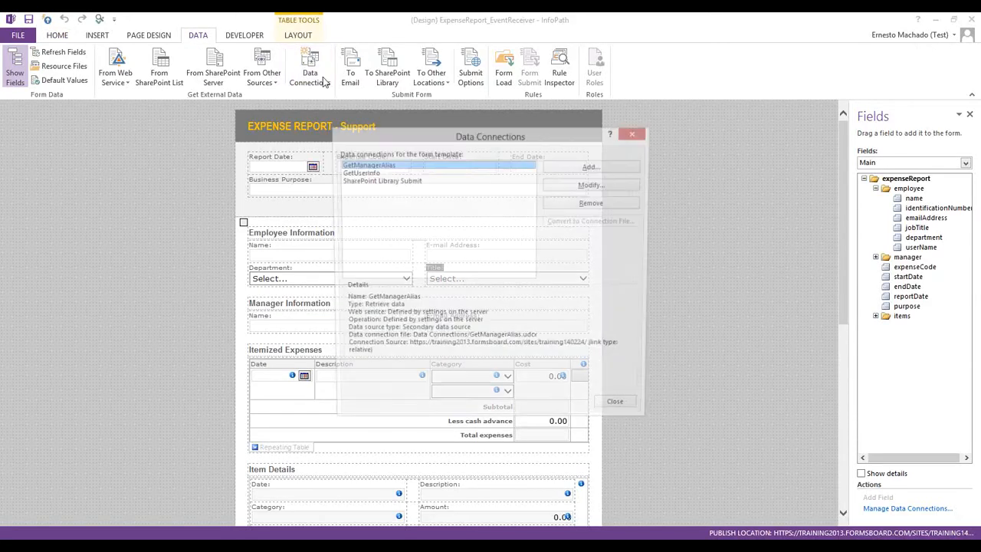
{"action": "left_click", "coordinate": [605, 167]}
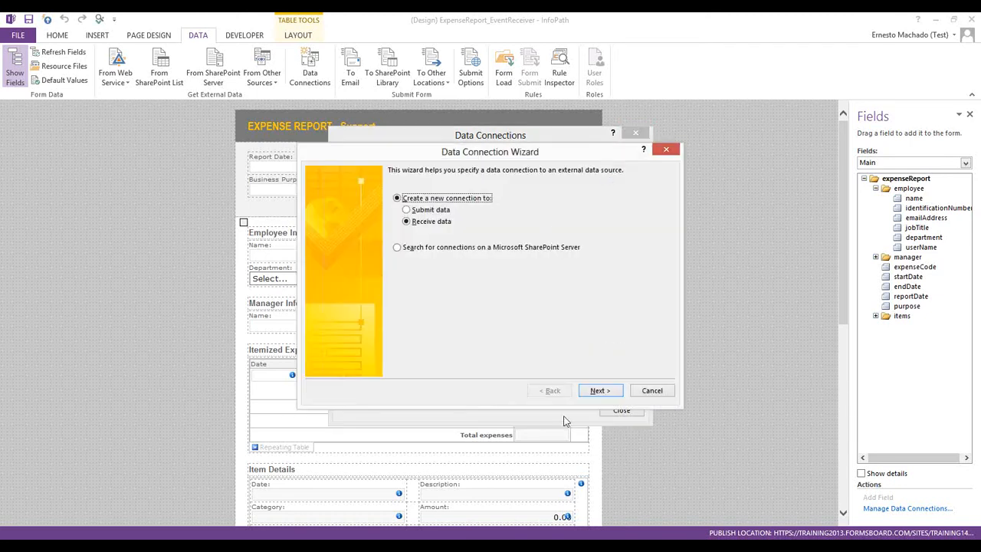
{"action": "left_click", "coordinate": [593, 392]}
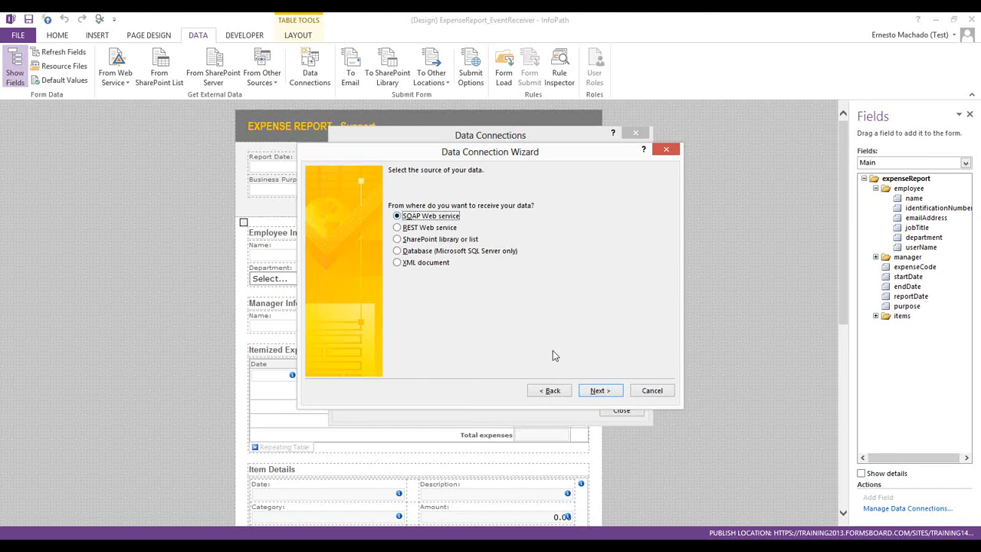
{"action": "left_click", "coordinate": [593, 390]}
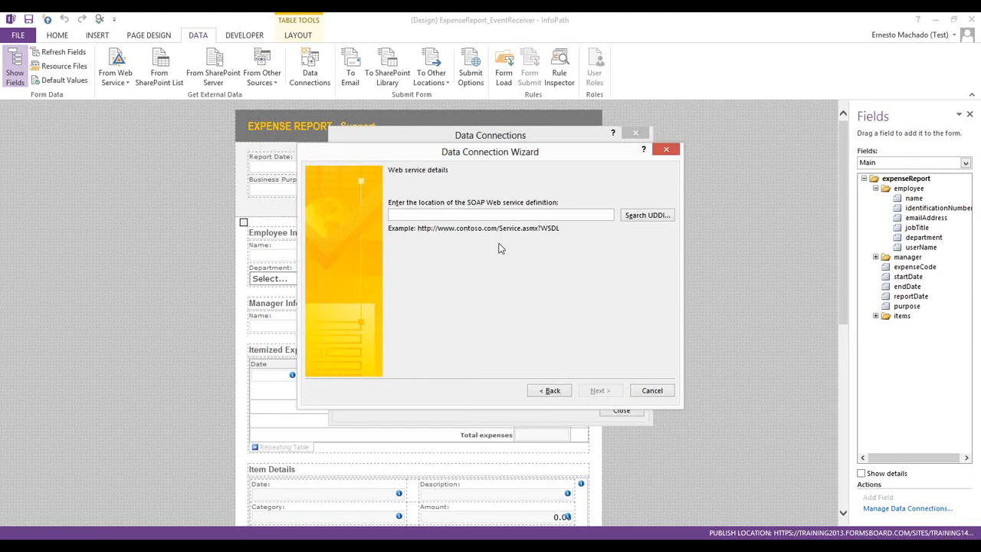
{"action": "left_click", "coordinate": [480, 215]}
Copy the Query DB Service link from the Database Accelerator control panel, then hide the browser
{"action": "left_click", "coordinate": [218, 545]}
{"action": "scroll", "coordinate": [287, 421], "scroll_direction": "down", "scroll_amount": 6}
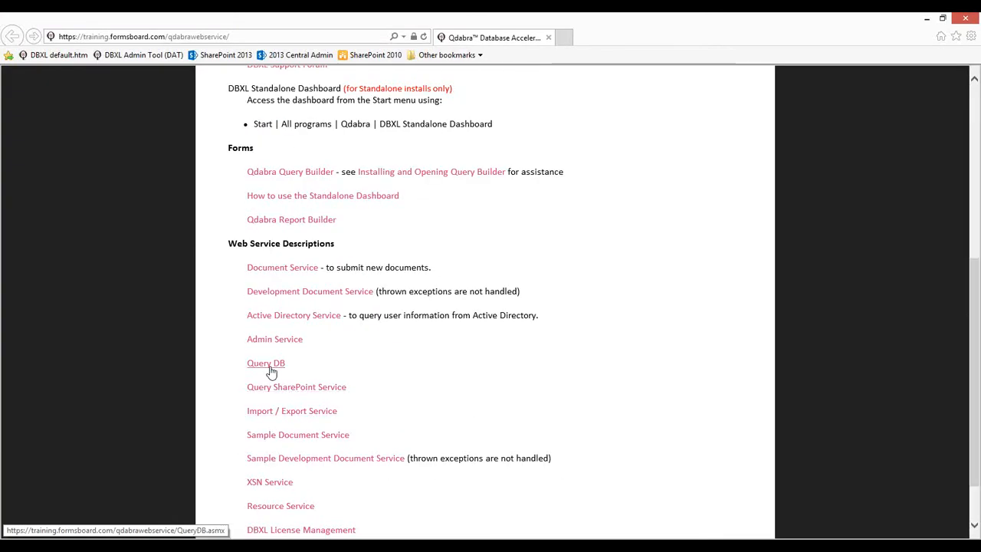
{"action": "right_click", "coordinate": [269, 370]}
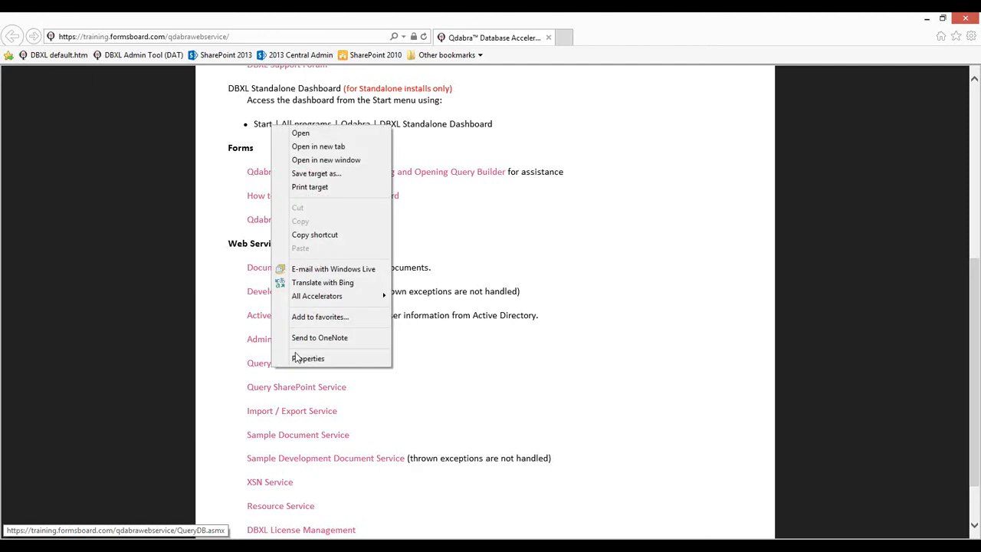
{"action": "left_click", "coordinate": [313, 235]}
{"action": "left_click", "coordinate": [928, 18]}
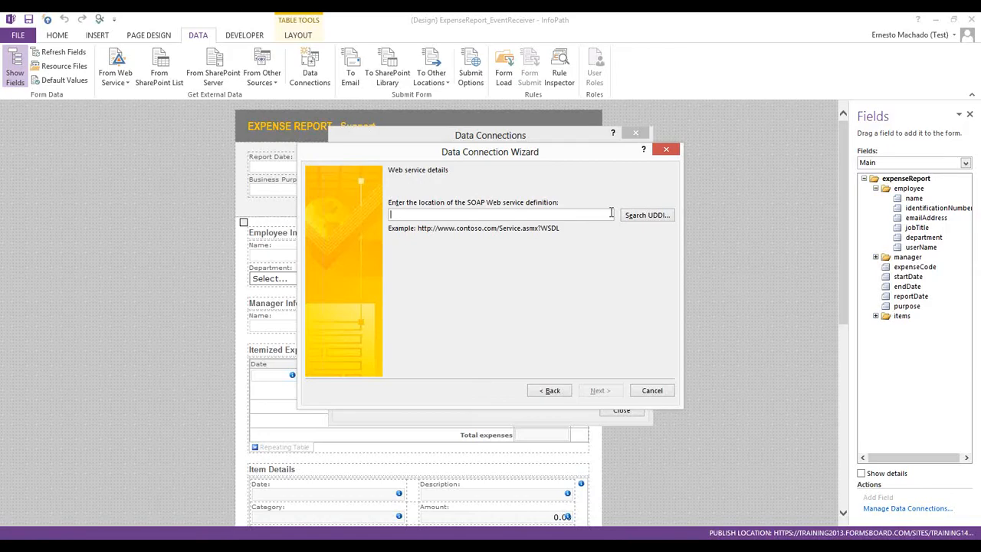
Use the pasted QueryDB.asmx address as the SOAP location and choose the GetColumnsXMLStrQuery operation
{"action": "key", "text": "ctrl+v"}
{"action": "left_click", "coordinate": [599, 391]}
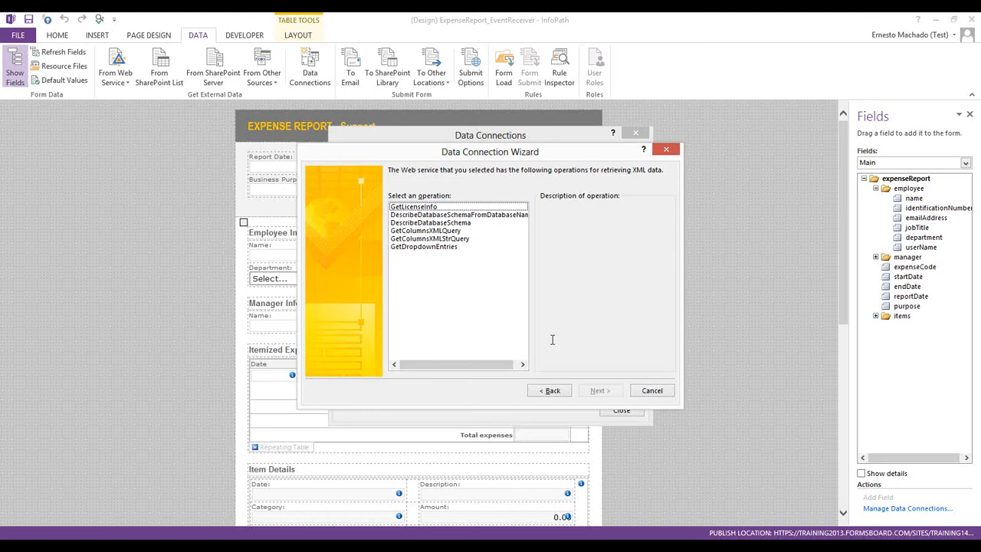
{"action": "left_click", "coordinate": [464, 238]}
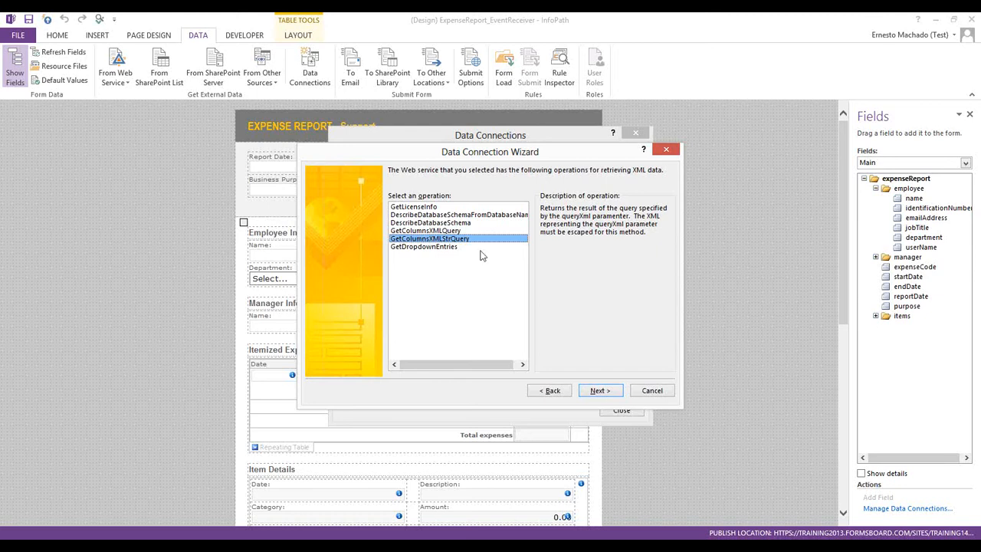
{"action": "left_click", "coordinate": [448, 247]}
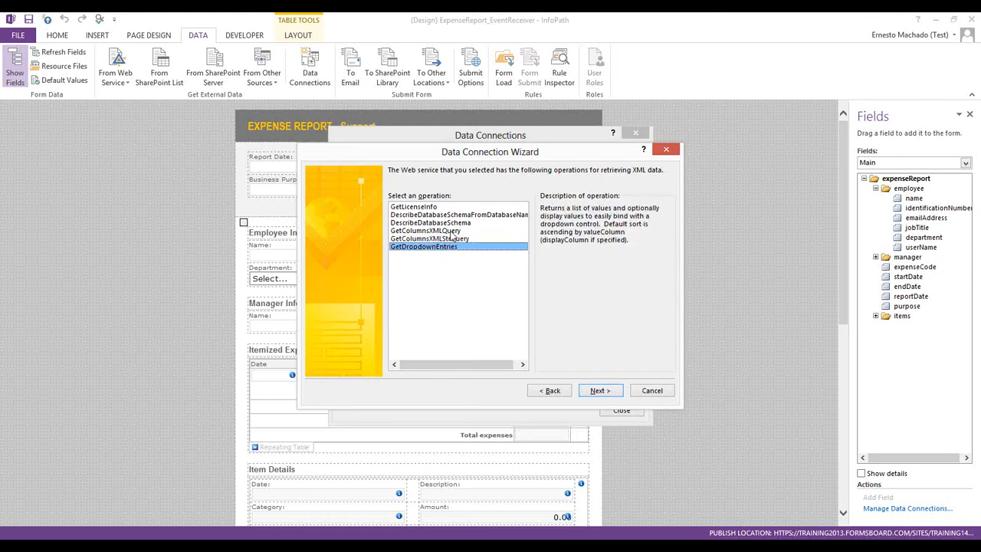
{"action": "left_click", "coordinate": [451, 232]}
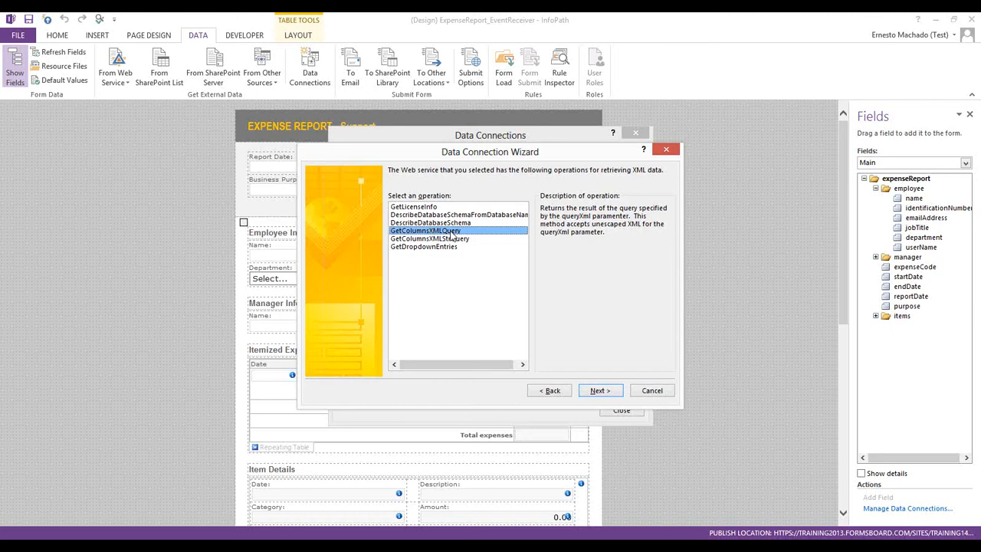
{"action": "left_click", "coordinate": [454, 239]}
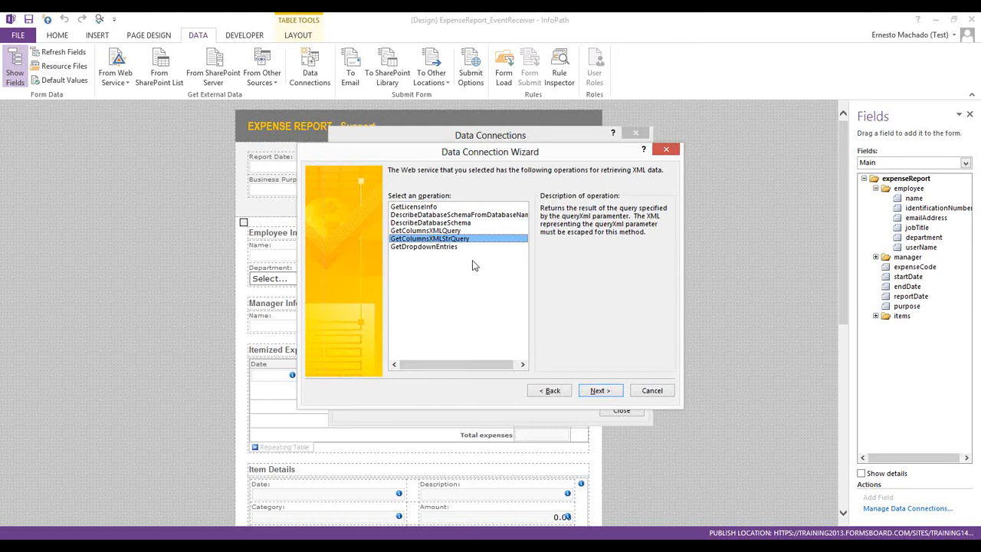
{"action": "left_click", "coordinate": [602, 396]}
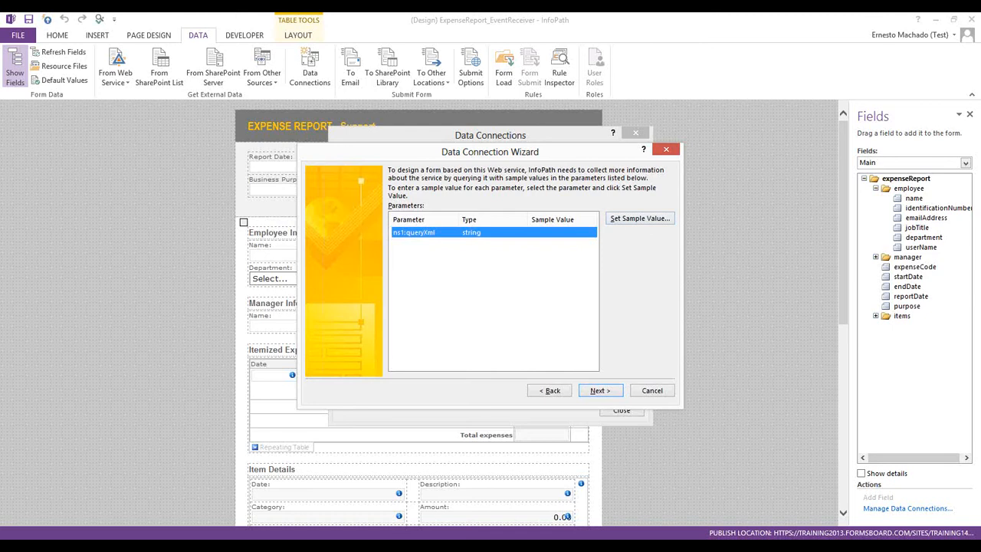
Paste the XML query as the sample value of ns1:queryXml
{"action": "left_click", "coordinate": [640, 219]}
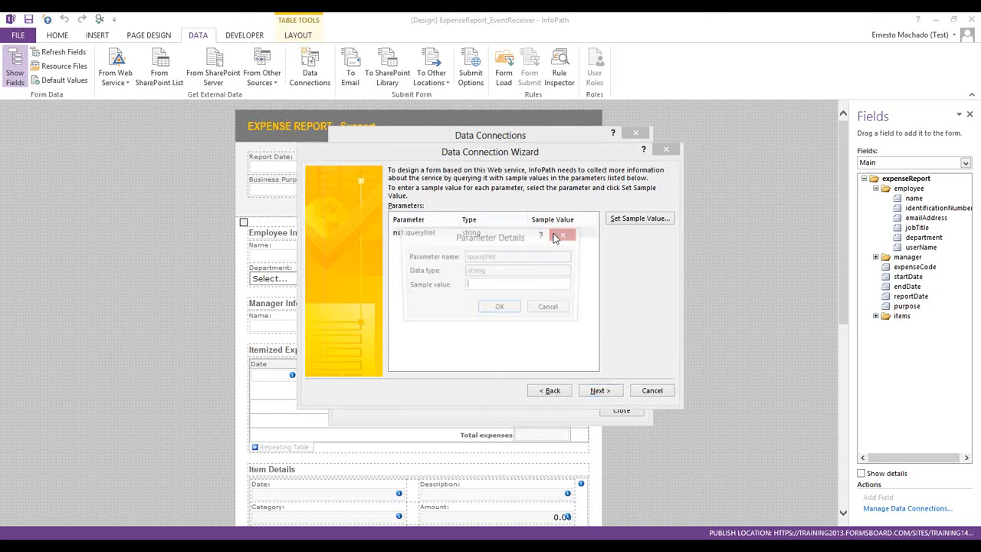
{"action": "key", "text": "ctrl+v"}
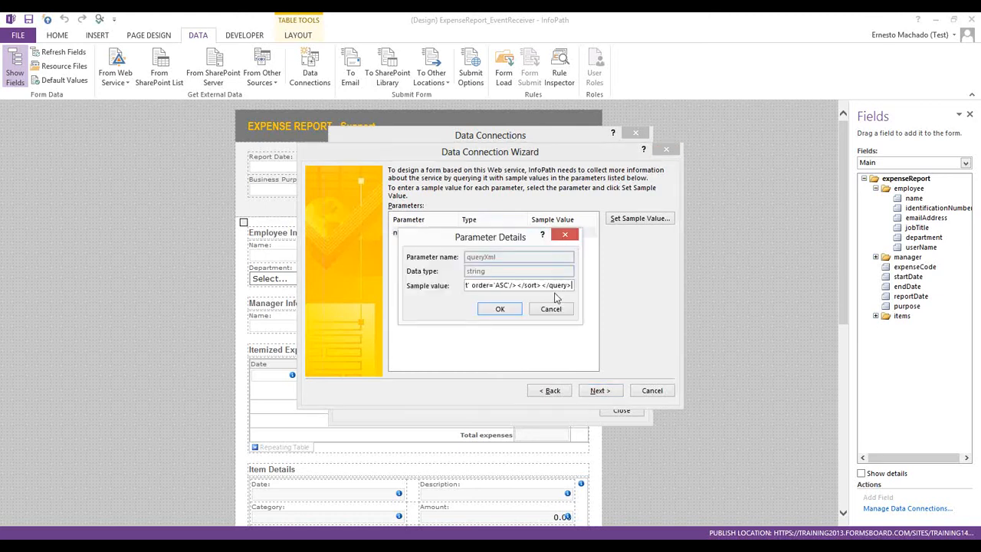
{"action": "triple_click", "coordinate": [536, 286]}
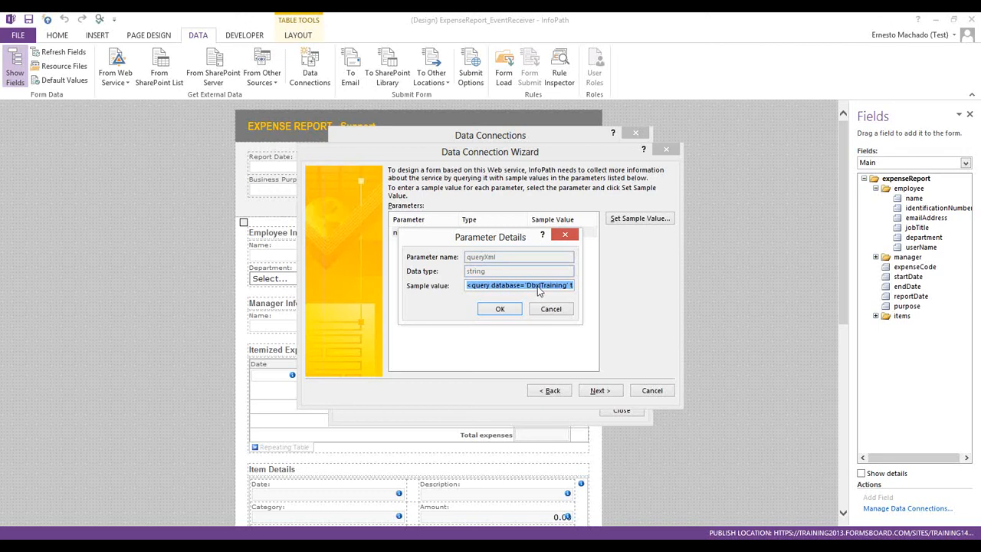
{"action": "left_click", "coordinate": [539, 288]}
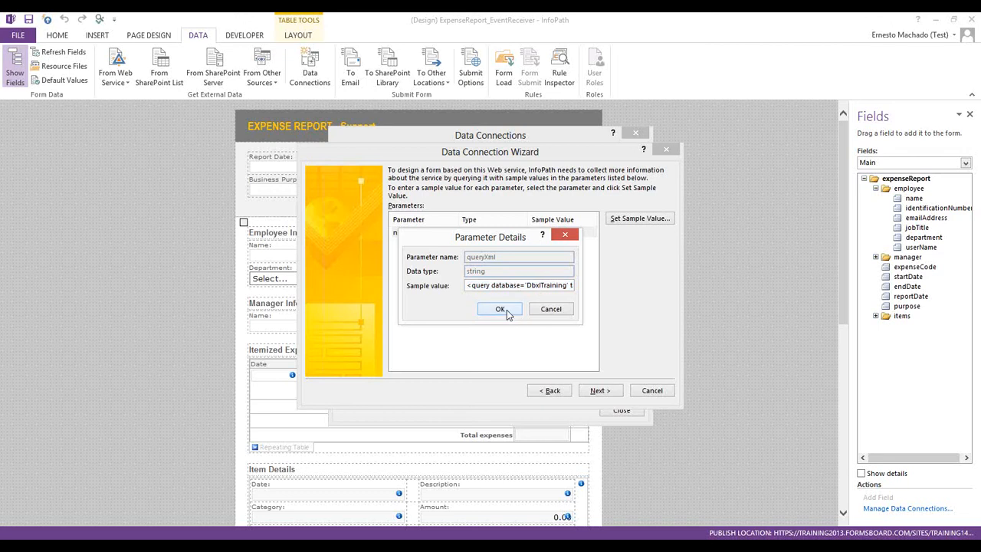
{"action": "left_click", "coordinate": [501, 309]}
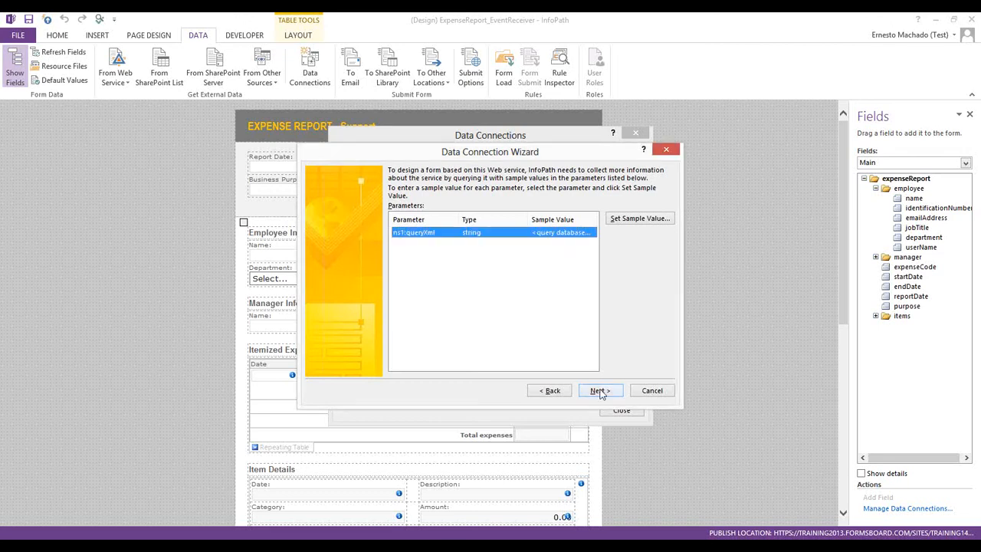
{"action": "left_click", "coordinate": [598, 391]}
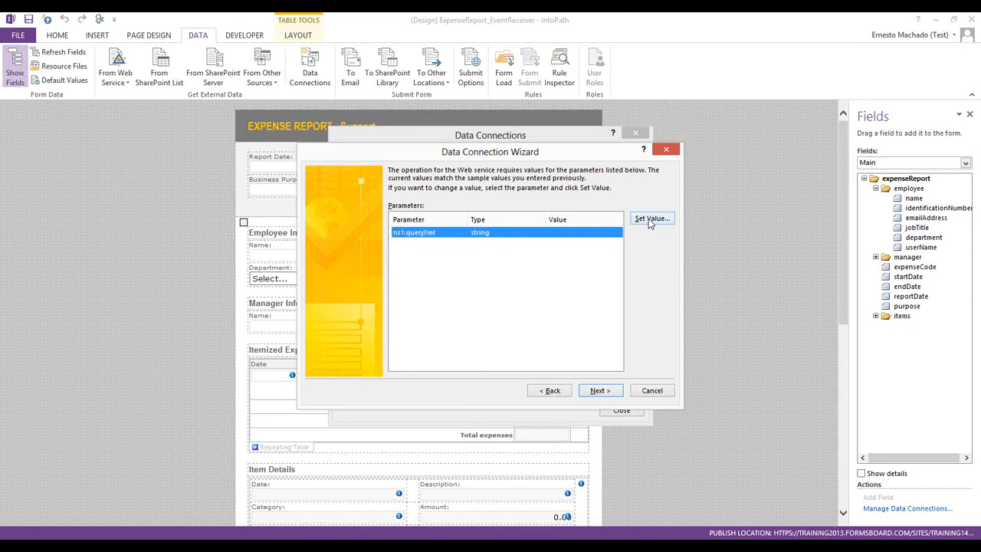
Paste the same XML query as the actual value of ns1:queryXml
{"action": "left_click", "coordinate": [650, 219]}
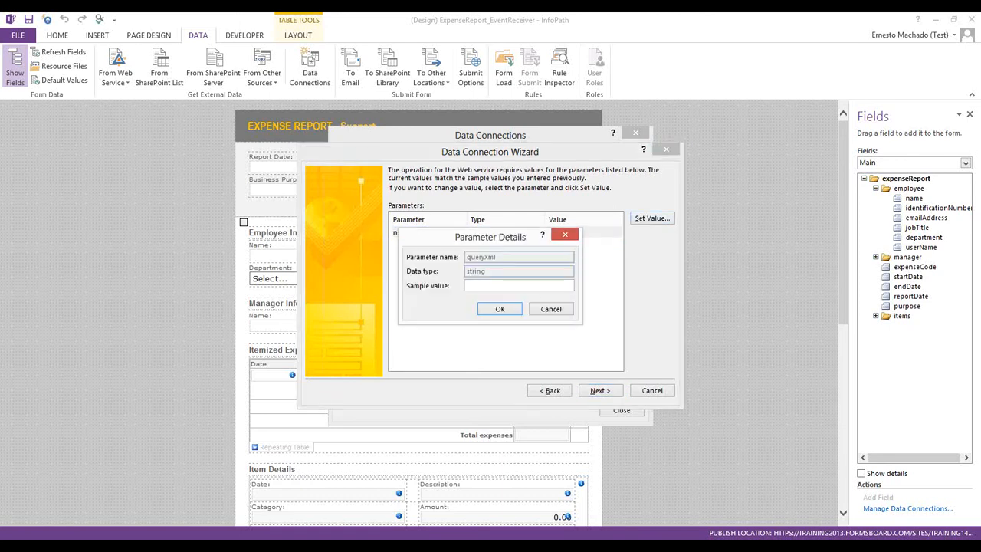
{"action": "key", "text": "alt+Tab"}
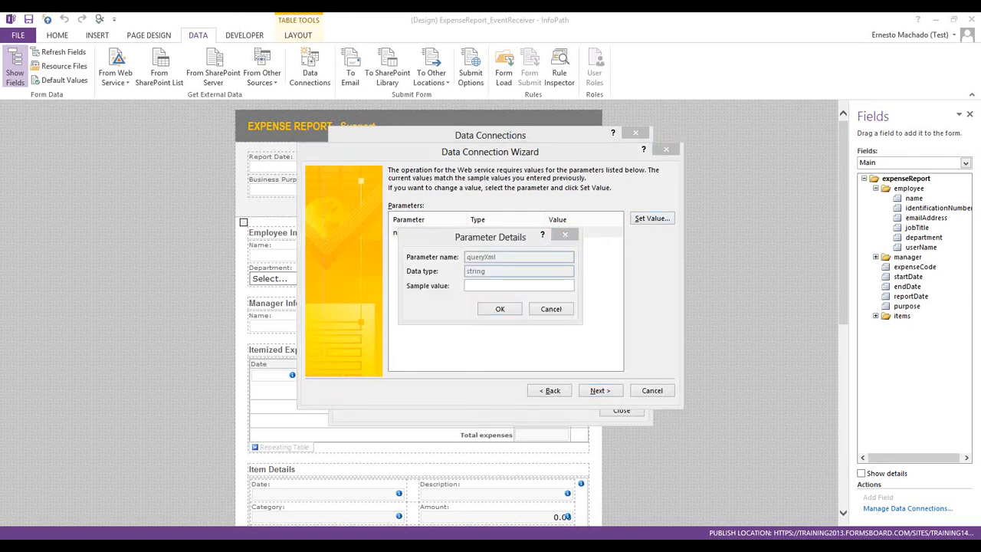
{"action": "left_click", "coordinate": [515, 284]}
{"action": "key", "text": "ctrl+v"}
{"action": "left_click", "coordinate": [499, 309]}
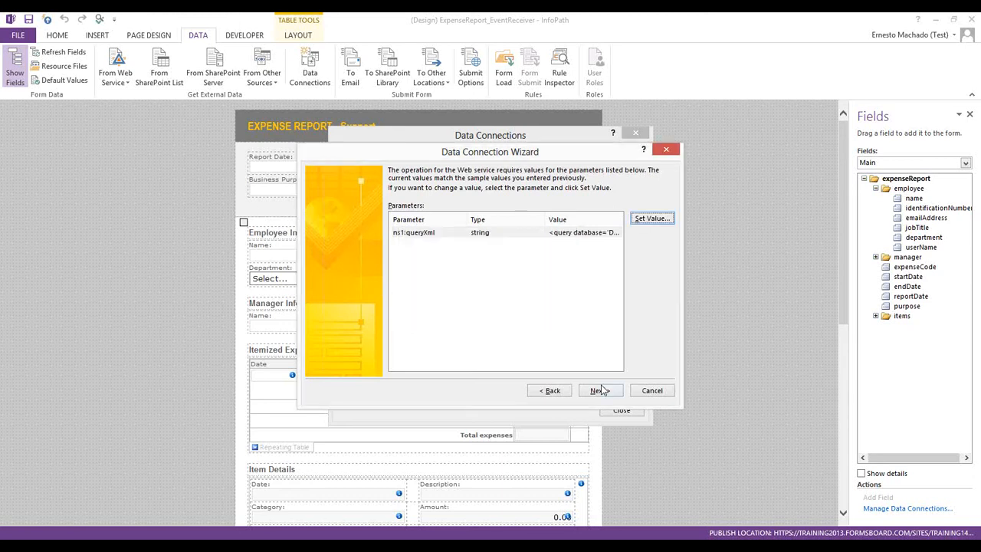
{"action": "left_click", "coordinate": [600, 391]}
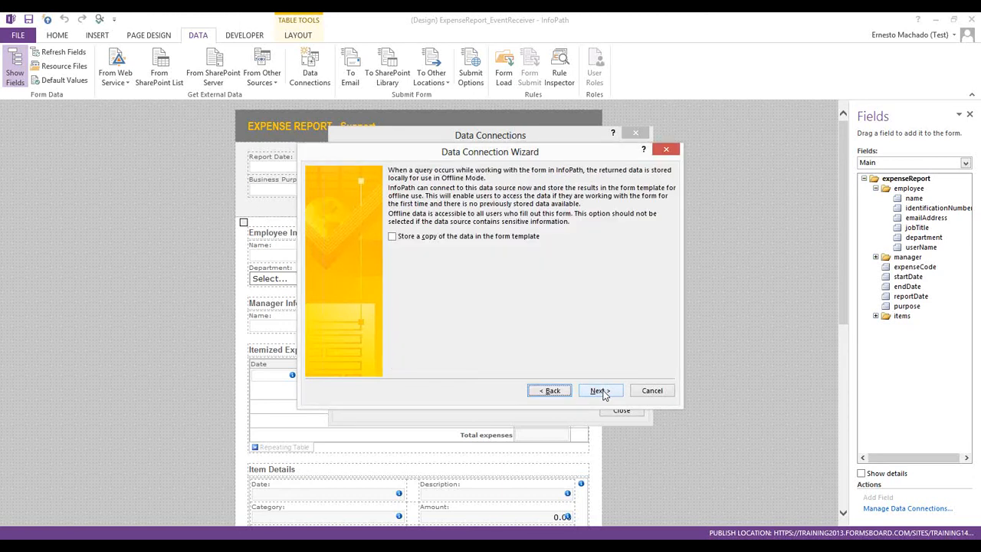
Skip offline storage, name the connection 'Get departments', finish, and close Data Connections
{"action": "left_click", "coordinate": [600, 391]}
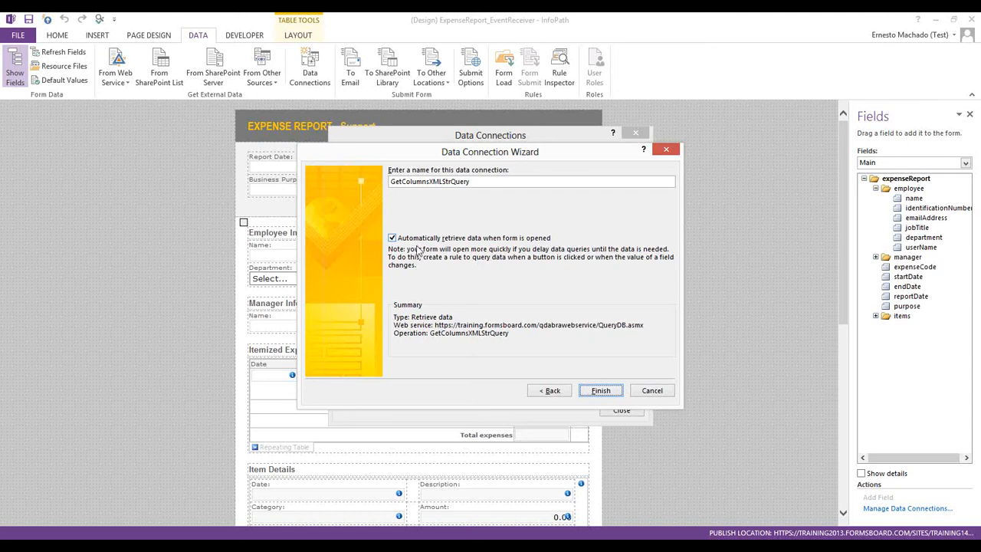
{"action": "left_click_drag", "start_coordinate": [488, 180], "coordinate": [263, 178]}
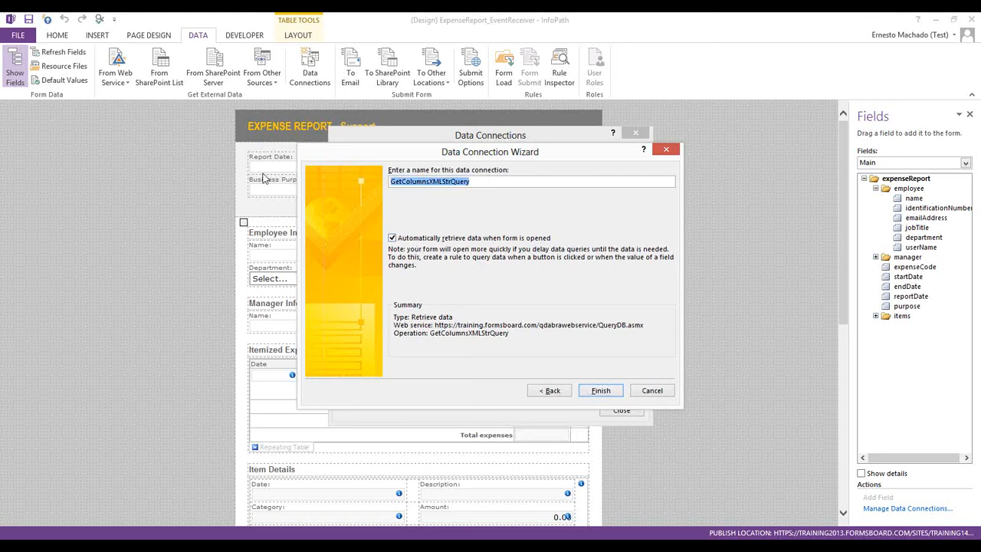
{"action": "type", "text": "Get "}
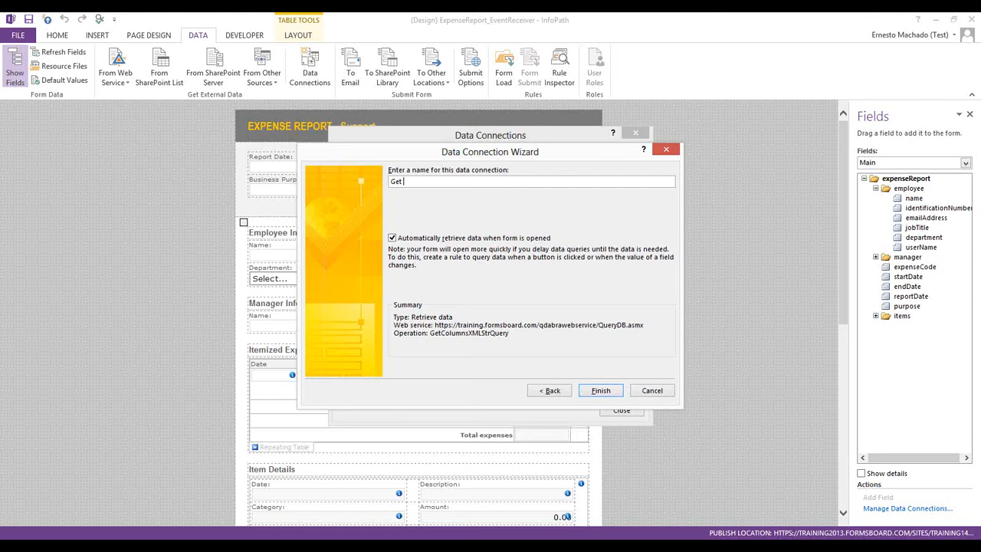
{"action": "type", "text": "departments"}
{"action": "left_click", "coordinate": [601, 391]}
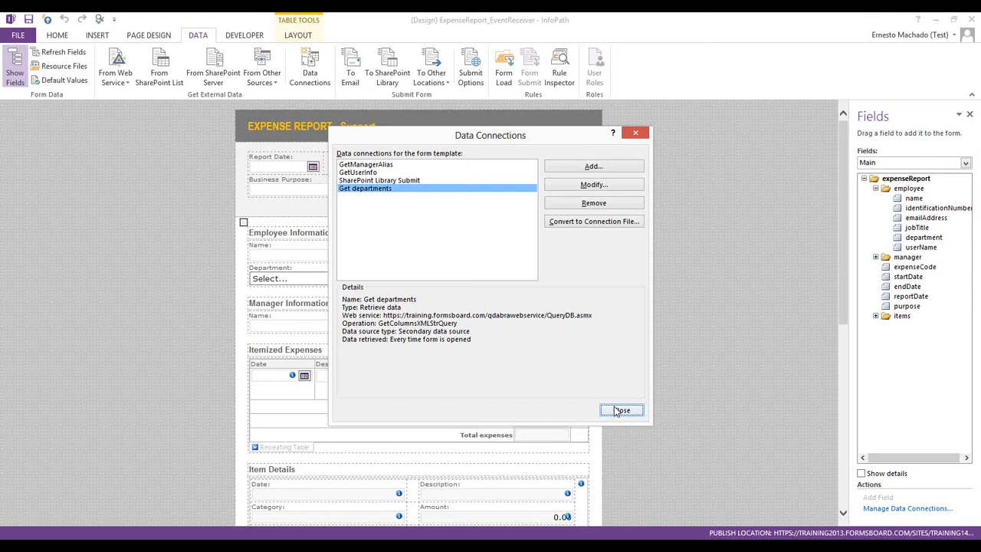
{"action": "left_click", "coordinate": [619, 411]}
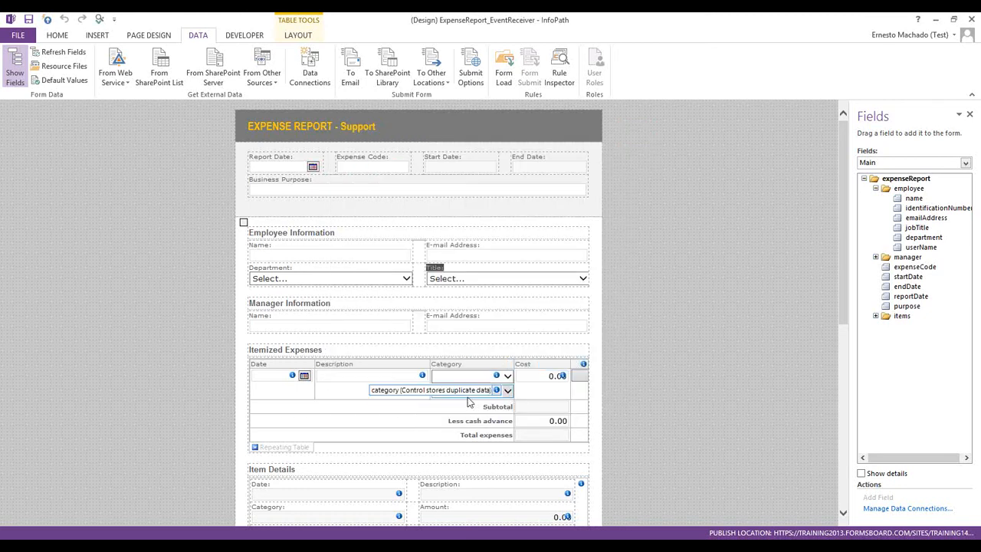
Set the Department drop-down to get its choices from the Get departments data source
{"action": "right_click", "coordinate": [349, 282]}
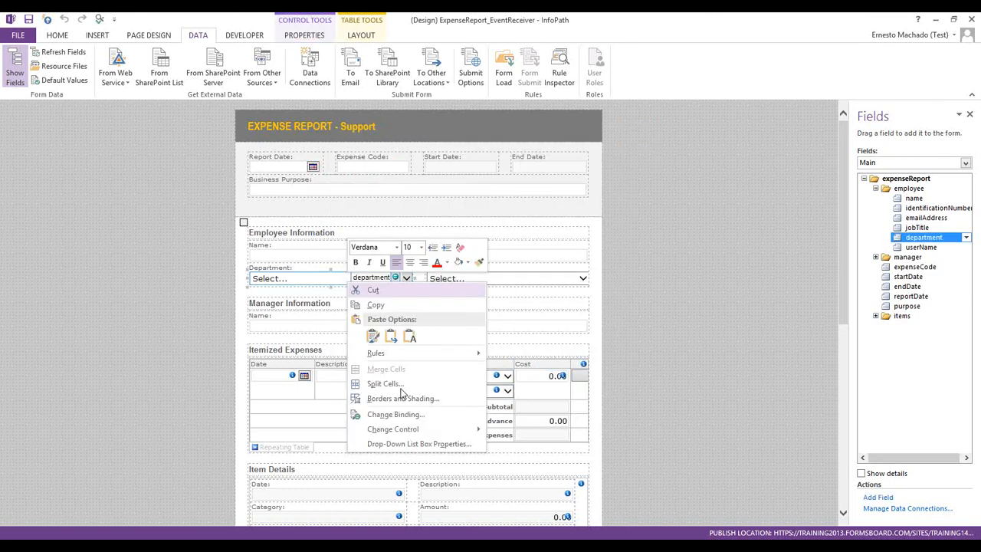
{"action": "left_click", "coordinate": [418, 444]}
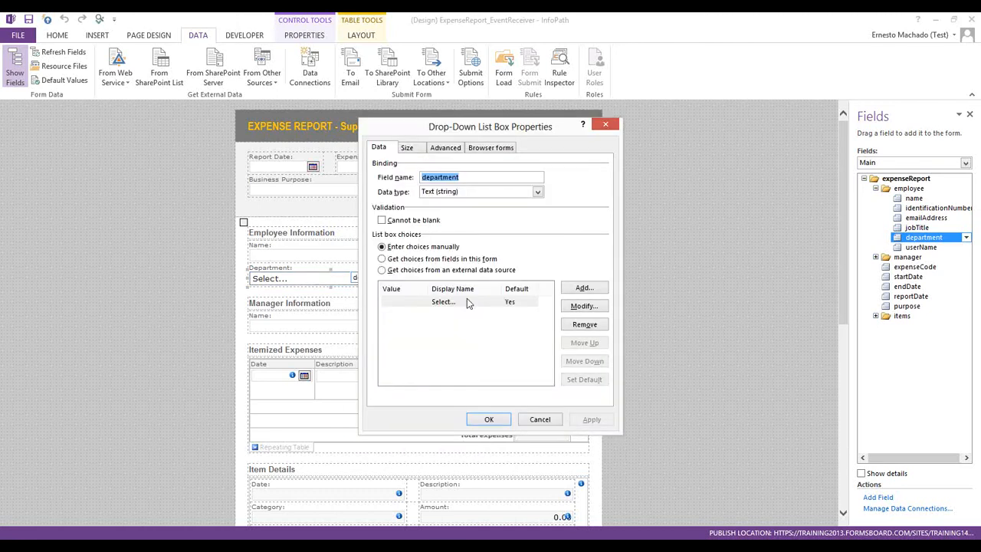
{"action": "left_click", "coordinate": [453, 275]}
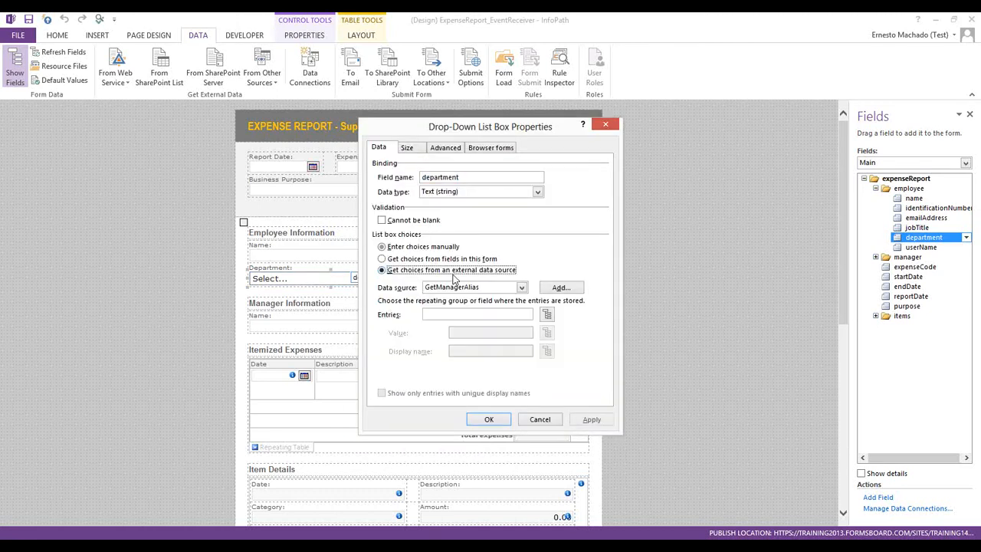
{"action": "left_click", "coordinate": [492, 289]}
{"action": "left_click", "coordinate": [463, 315]}
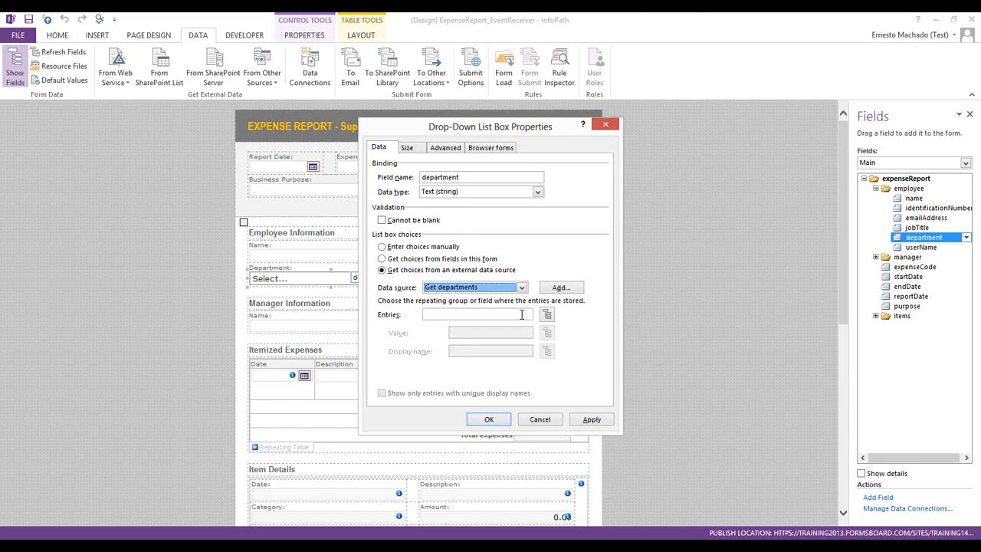
Use the row's Department field for the entries, show only unique names, and preview the form
{"action": "left_click", "coordinate": [547, 315]}
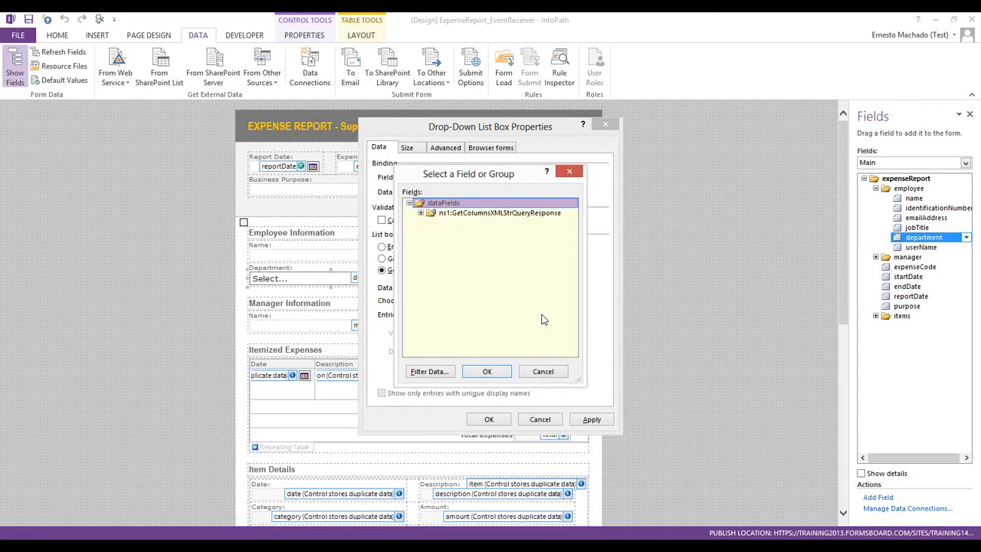
{"action": "left_click", "coordinate": [420, 213]}
{"action": "left_click", "coordinate": [432, 223]}
{"action": "left_click", "coordinate": [443, 233]}
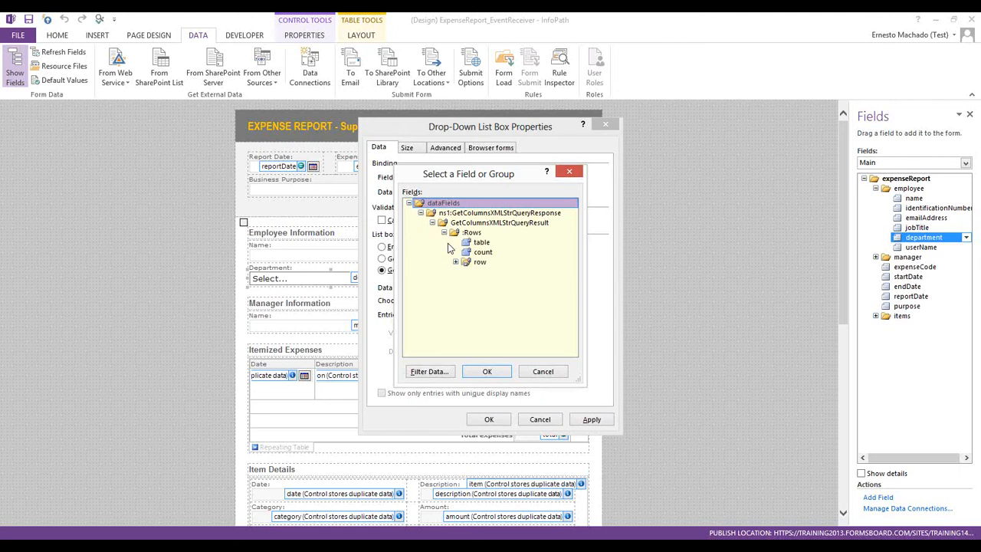
{"action": "left_click", "coordinate": [456, 262]}
{"action": "left_click", "coordinate": [490, 272]}
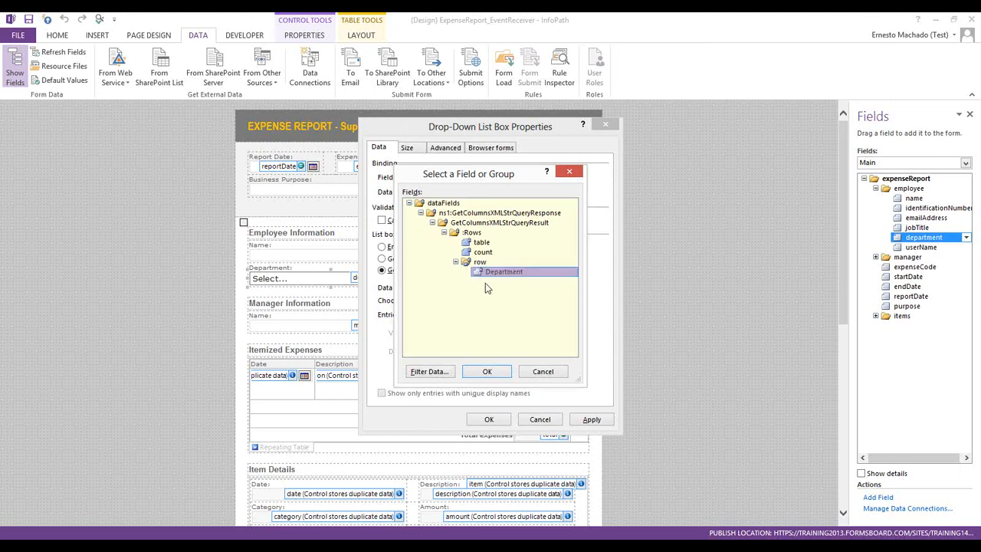
{"action": "left_click", "coordinate": [487, 372]}
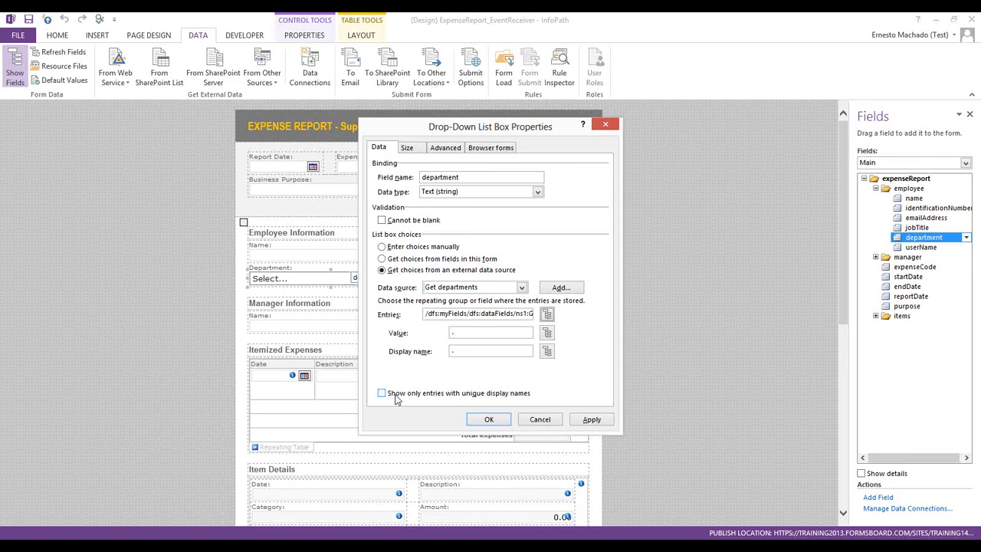
{"action": "left_click", "coordinate": [396, 397]}
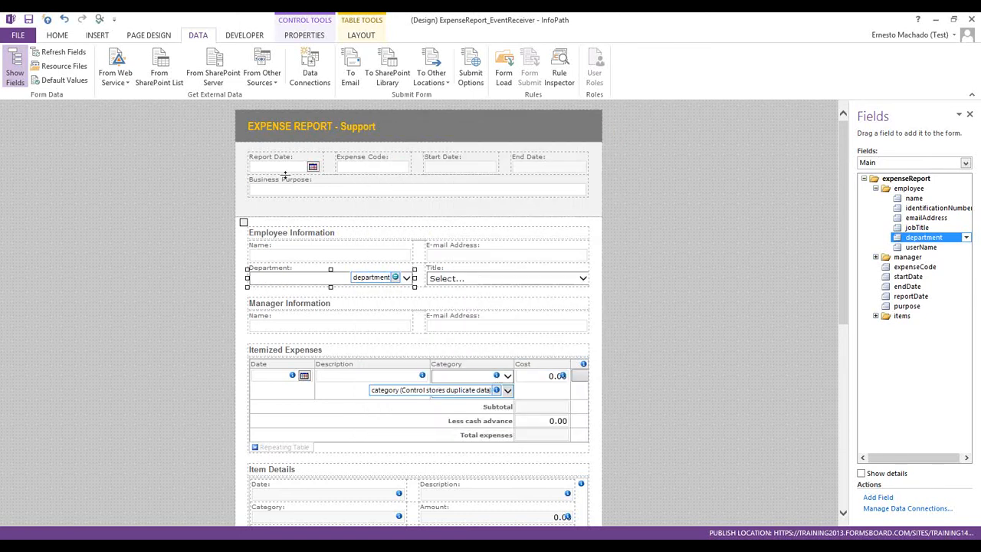
{"action": "left_click", "coordinate": [100, 20]}
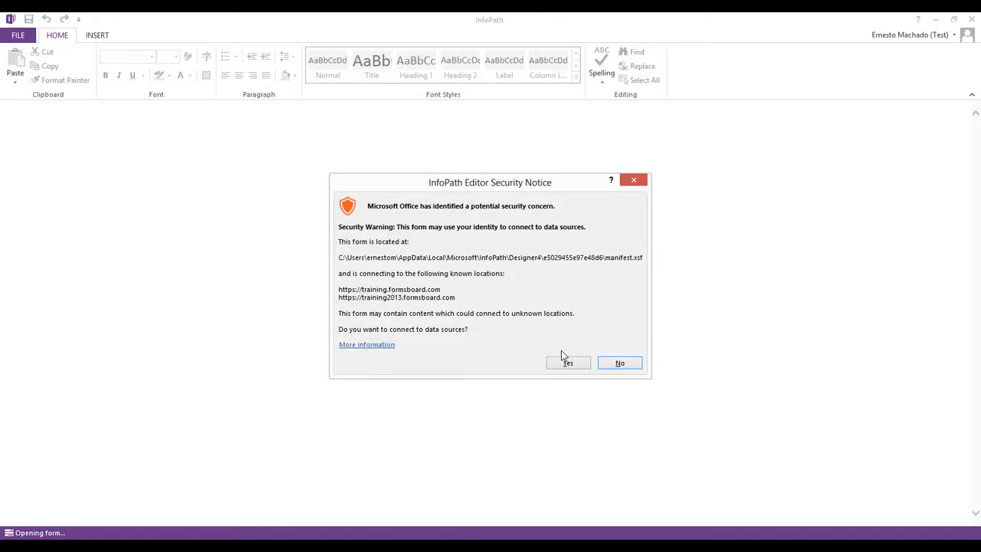
Accept the data-connection notice and saved credentials, then keep Training selected as the Department
{"action": "left_click", "coordinate": [568, 361]}
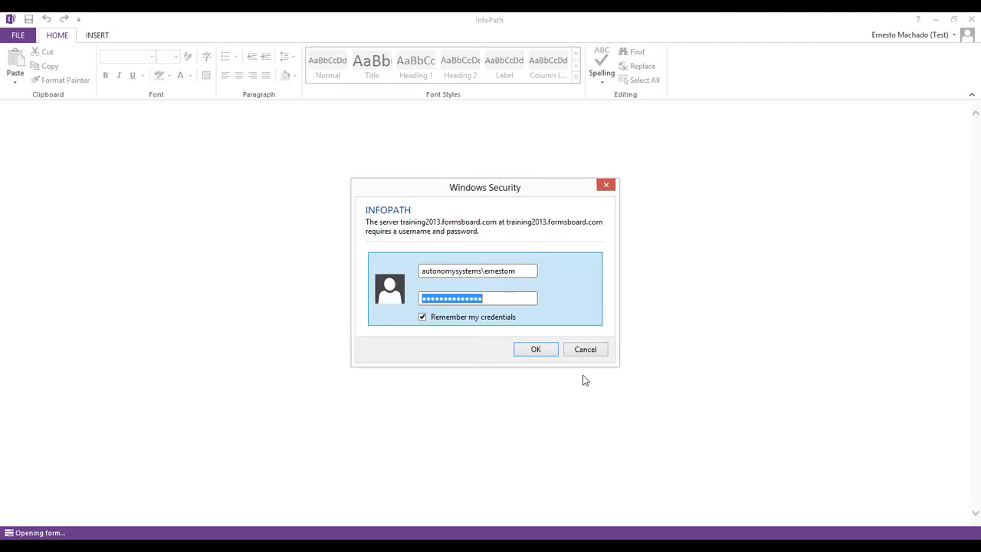
{"action": "left_click", "coordinate": [549, 348]}
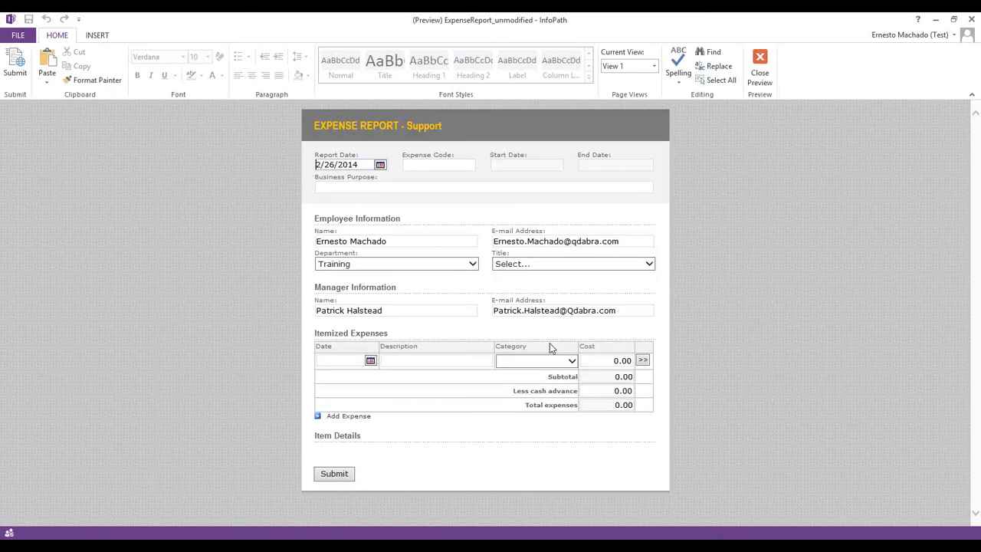
{"action": "left_click", "coordinate": [472, 265]}
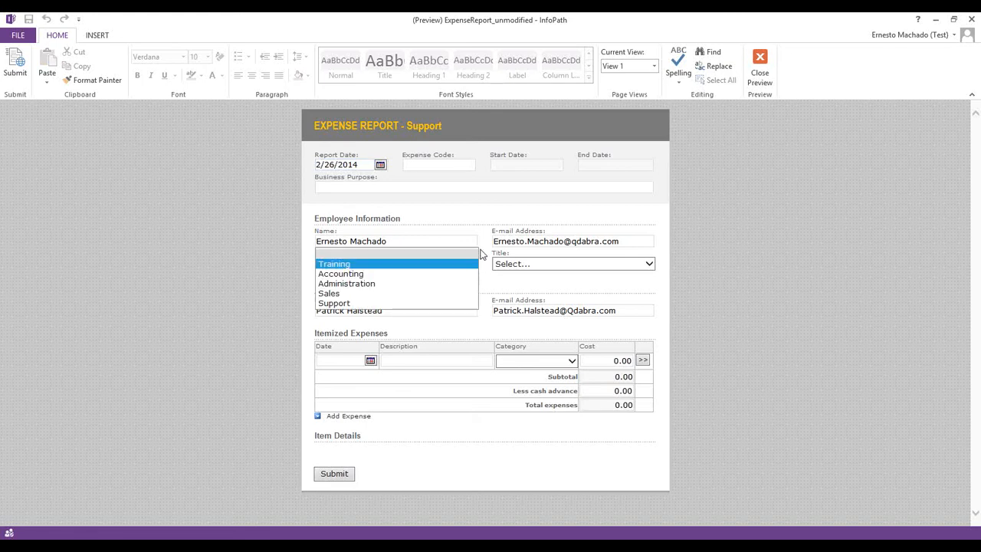
{"action": "left_click", "coordinate": [438, 264]}
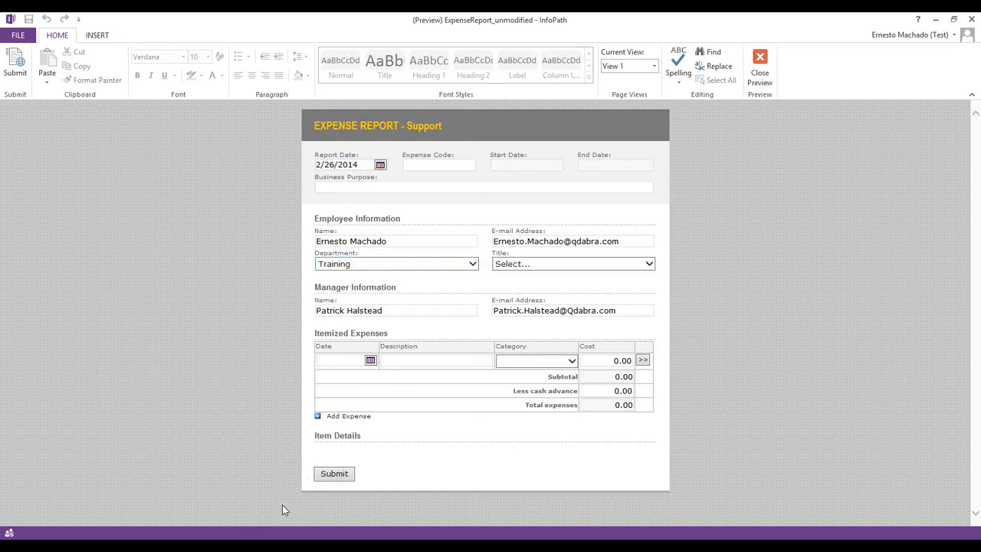
Close the form preview to return to the design view
{"action": "mouse_move", "coordinate": [228, 534]}
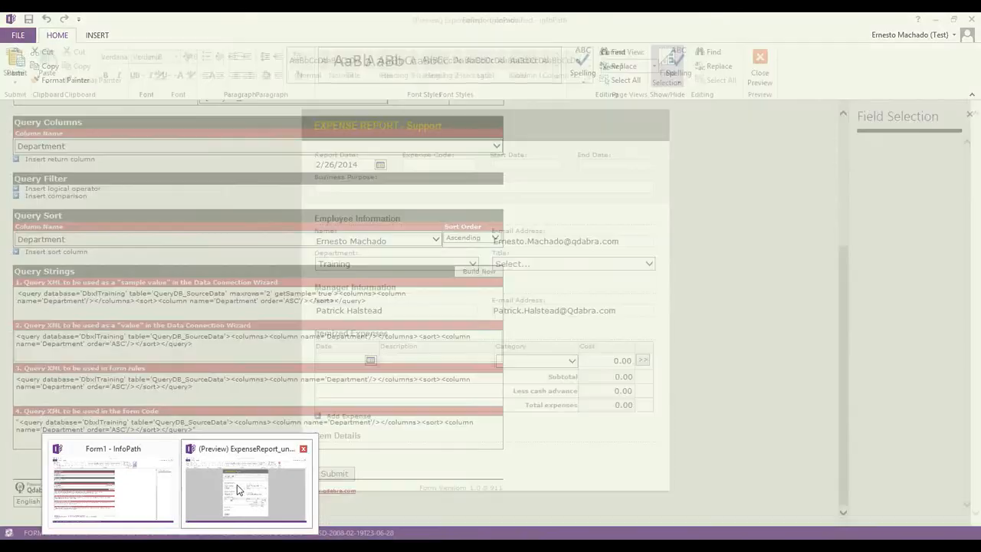
{"action": "left_click", "coordinate": [234, 494]}
{"action": "left_click", "coordinate": [758, 81]}
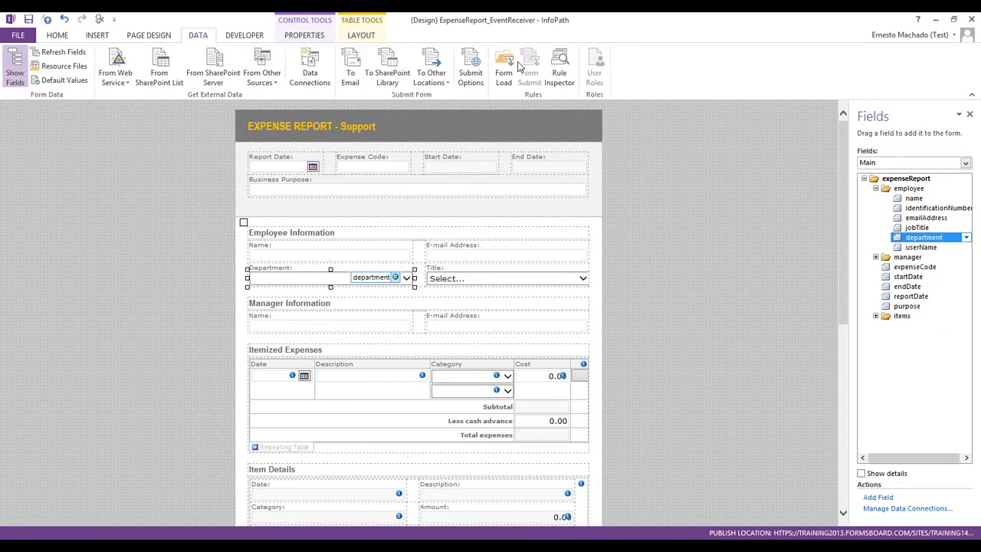
Disable the 'User is not support' Form Load rule
{"action": "left_click", "coordinate": [504, 71]}
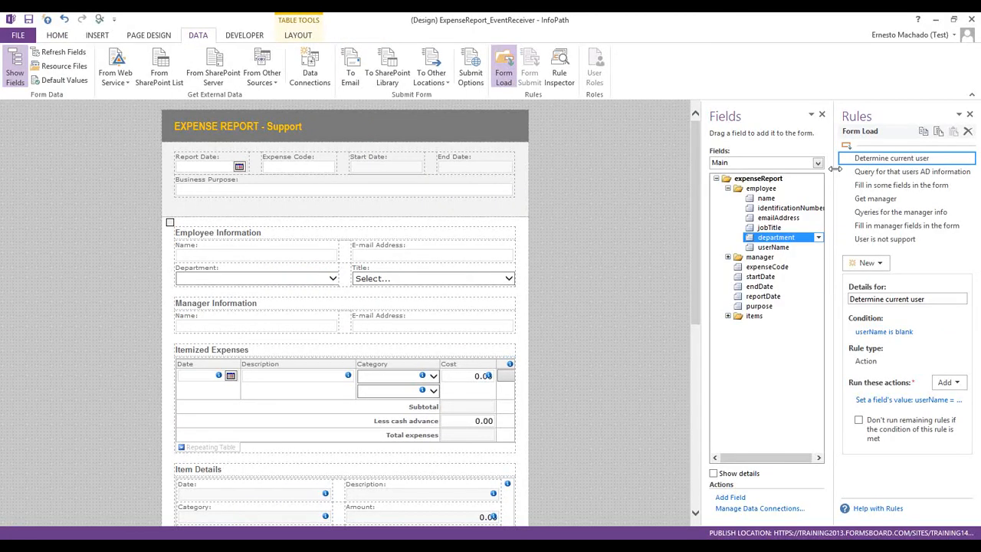
{"action": "left_click_drag", "start_coordinate": [835, 169], "coordinate": [709, 171]}
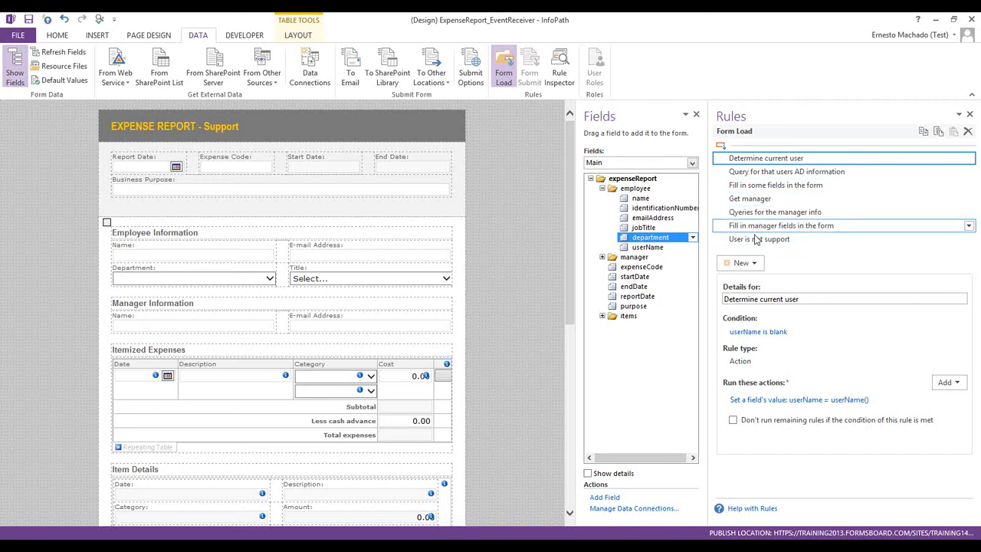
{"action": "right_click", "coordinate": [759, 239]}
{"action": "left_click", "coordinate": [921, 327]}
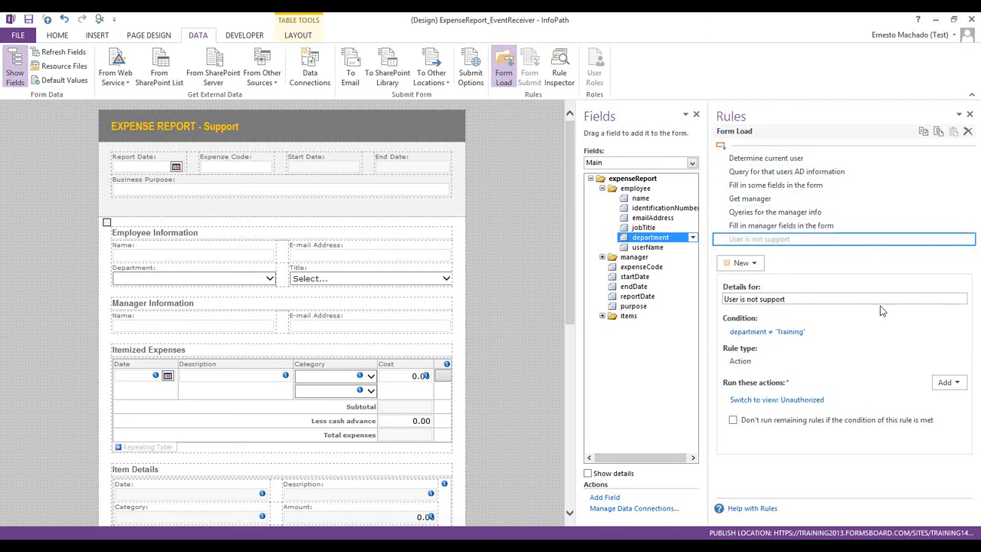
Delete the department-setting action from 'Fill in some fields in the form' and preview again
{"action": "left_click", "coordinate": [767, 187]}
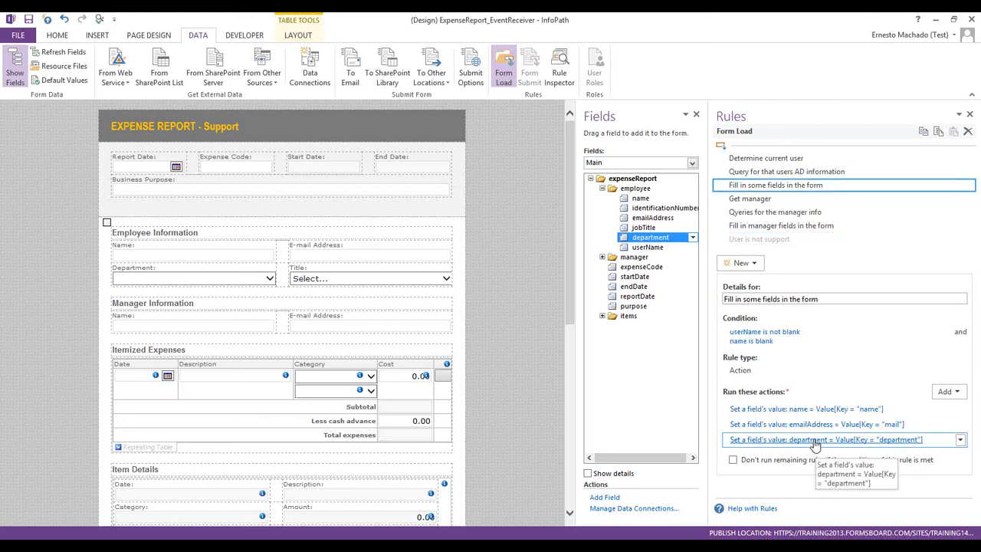
{"action": "left_click", "coordinate": [960, 439]}
{"action": "left_click", "coordinate": [916, 501]}
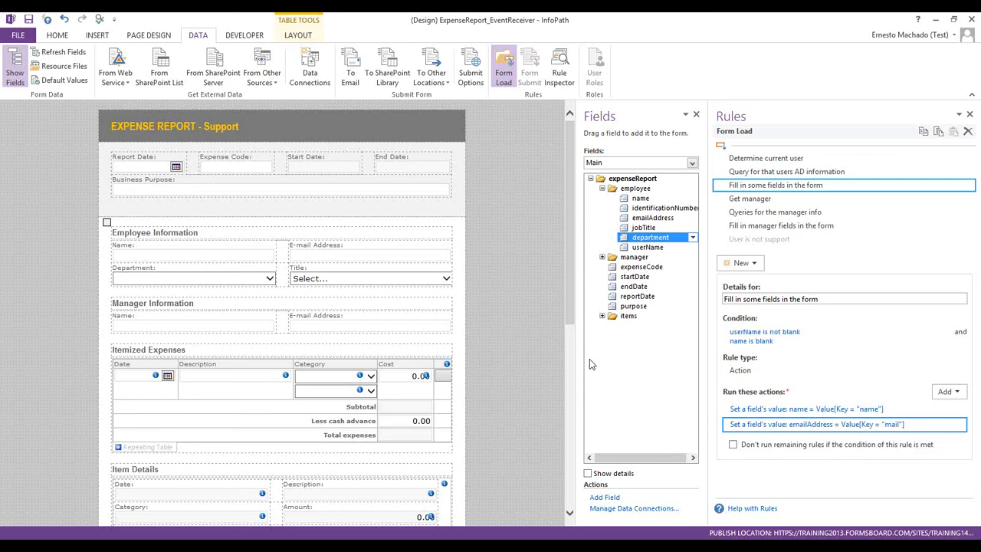
{"action": "left_click", "coordinate": [98, 17]}
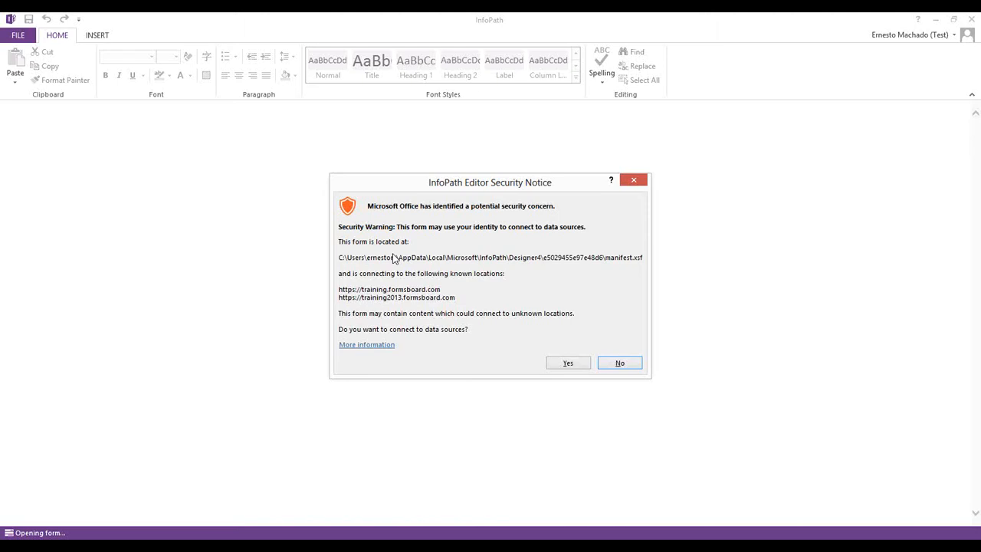
Accept the notice and credentials, see Training missing from Department, then switch to Management Studio
{"action": "key", "text": "y"}
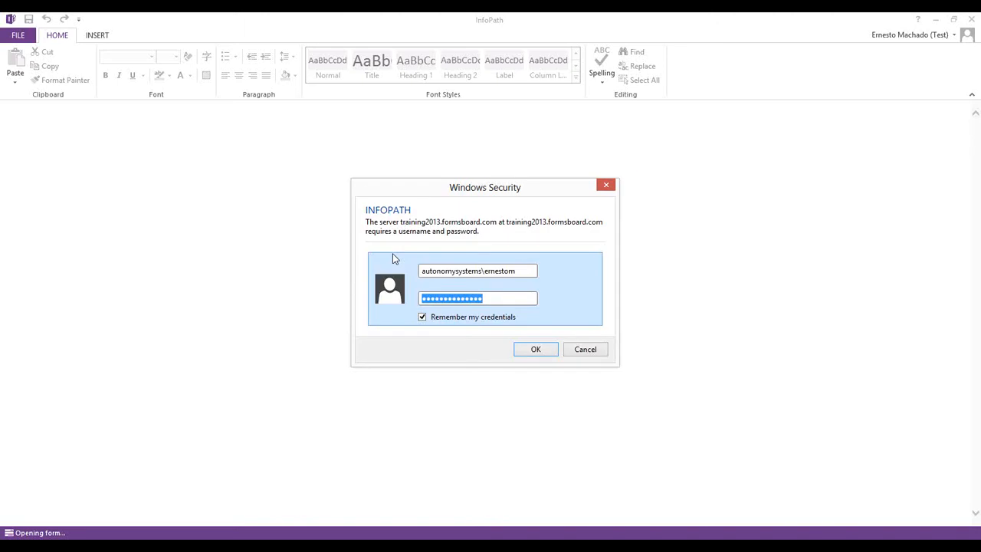
{"action": "key", "text": "Return"}
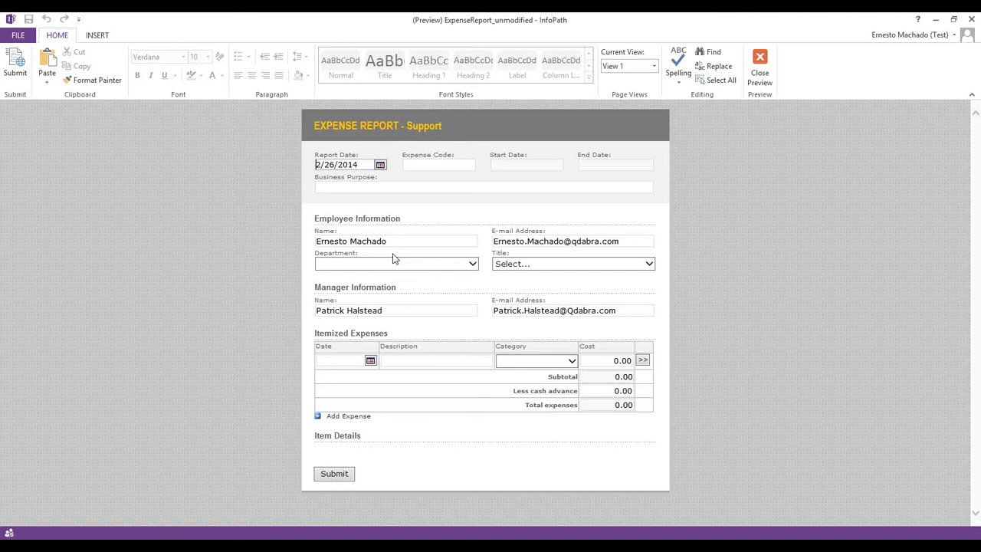
{"action": "left_click", "coordinate": [391, 264]}
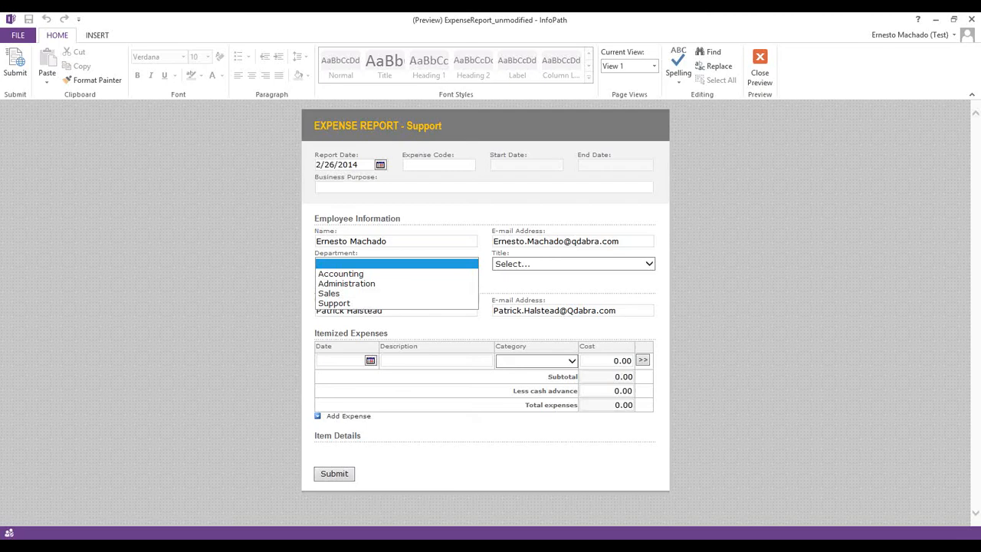
{"action": "key", "text": "alt+Tab"}
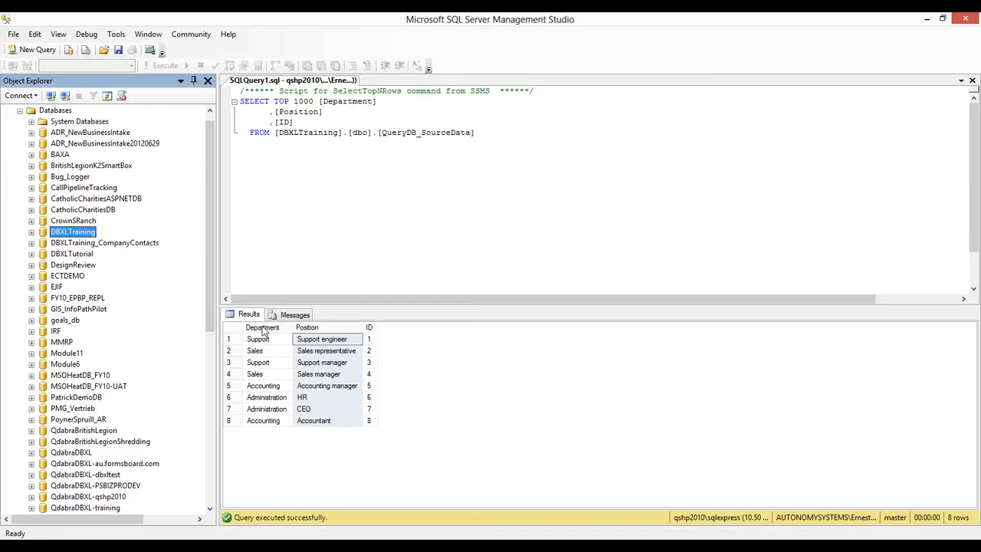
Expand the DBXLTraining database and bring up the options for dbo.QueryDB_SourceData
{"action": "left_click", "coordinate": [263, 327]}
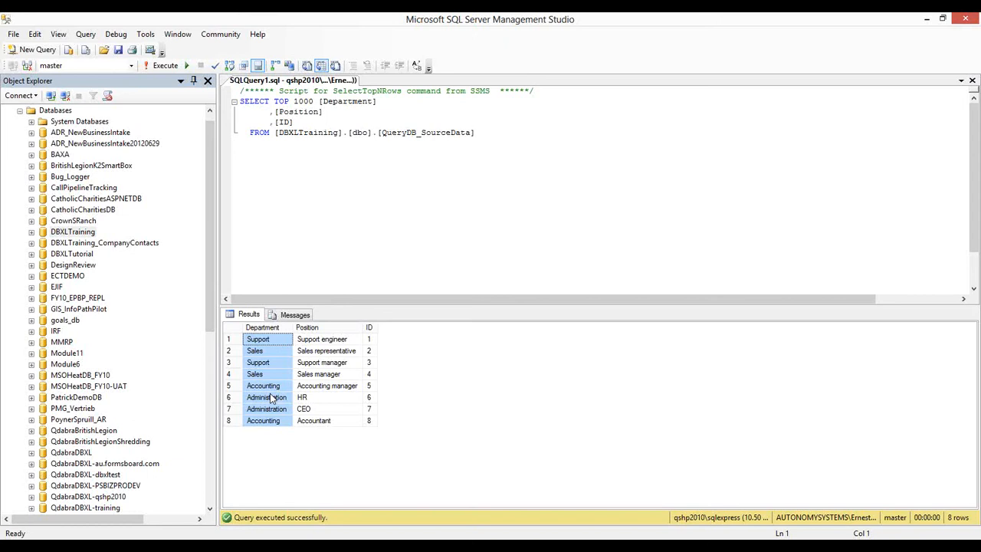
{"action": "double_click", "coordinate": [44, 236]}
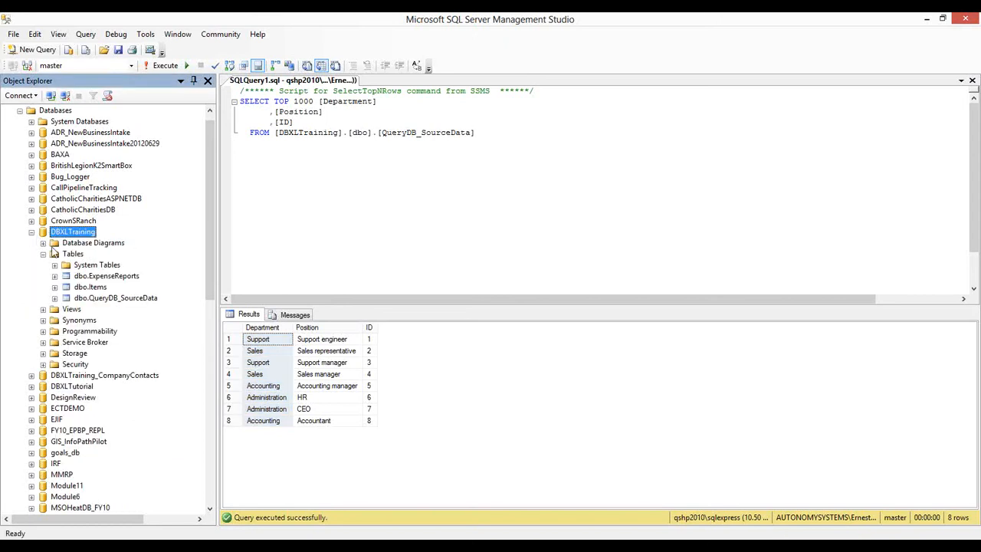
{"action": "right_click", "coordinate": [116, 304]}
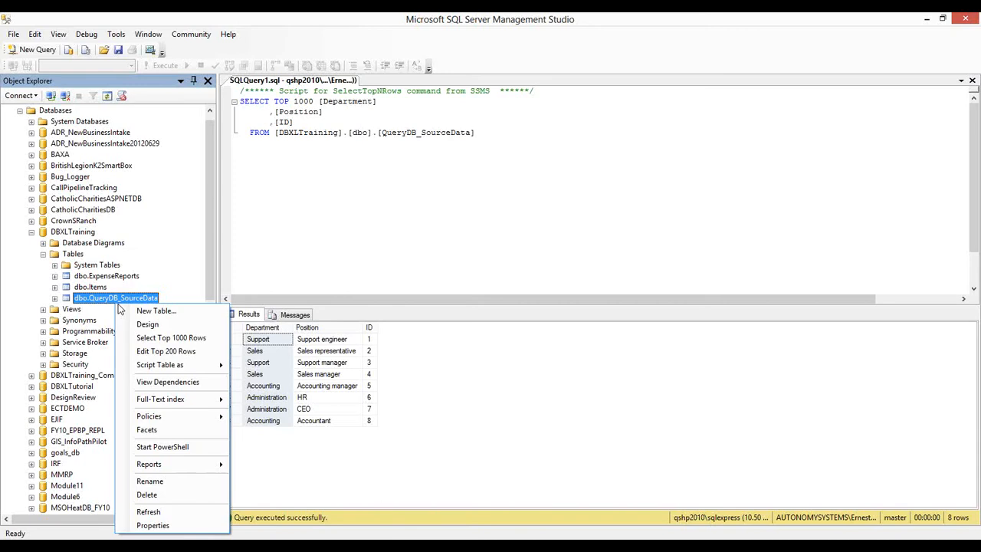
Add a QueryDB_SourceData row with Department 'Training' and Position 'Presenter', then minimize Management Studio
{"action": "left_click", "coordinate": [167, 350]}
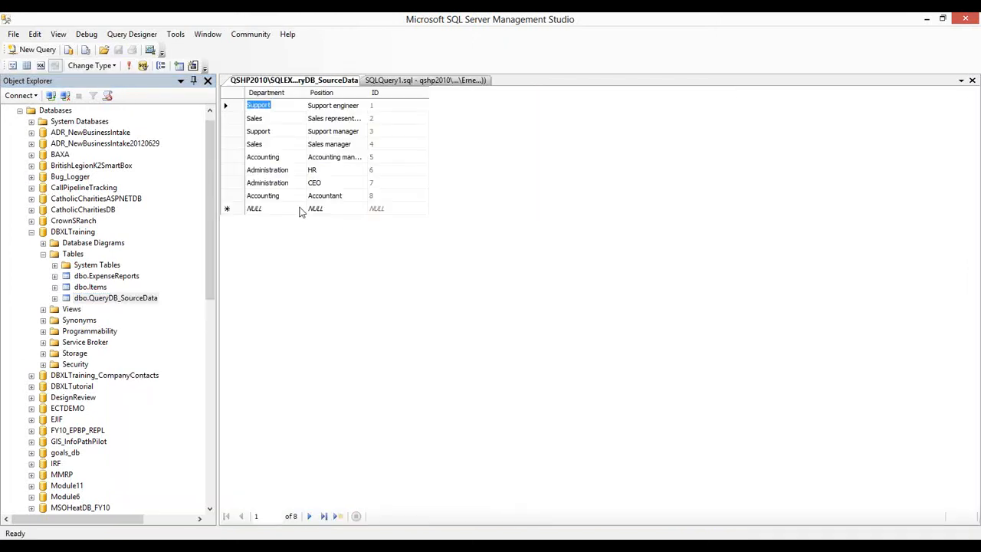
{"action": "left_click", "coordinate": [283, 207]}
{"action": "type", "text": "Training"}
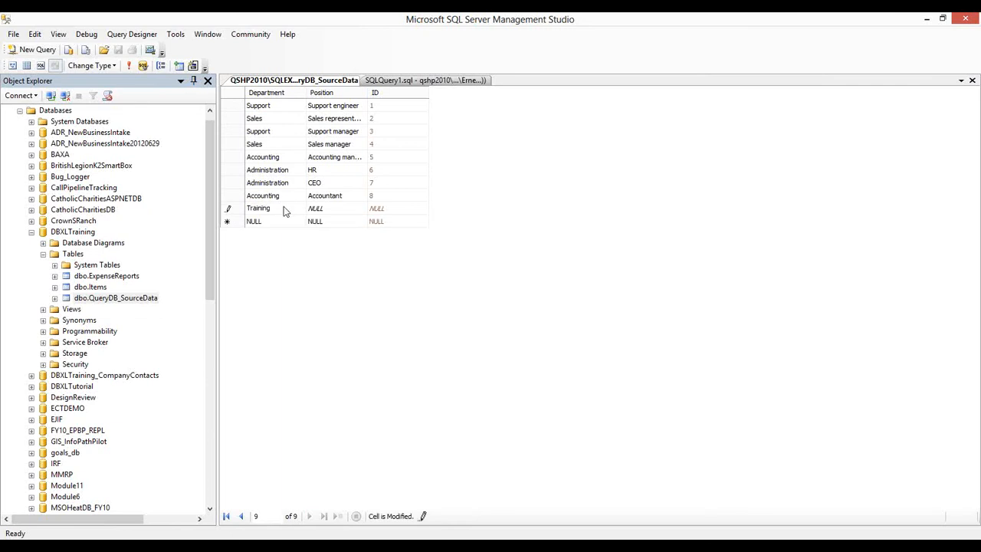
{"action": "key", "text": "Tab"}
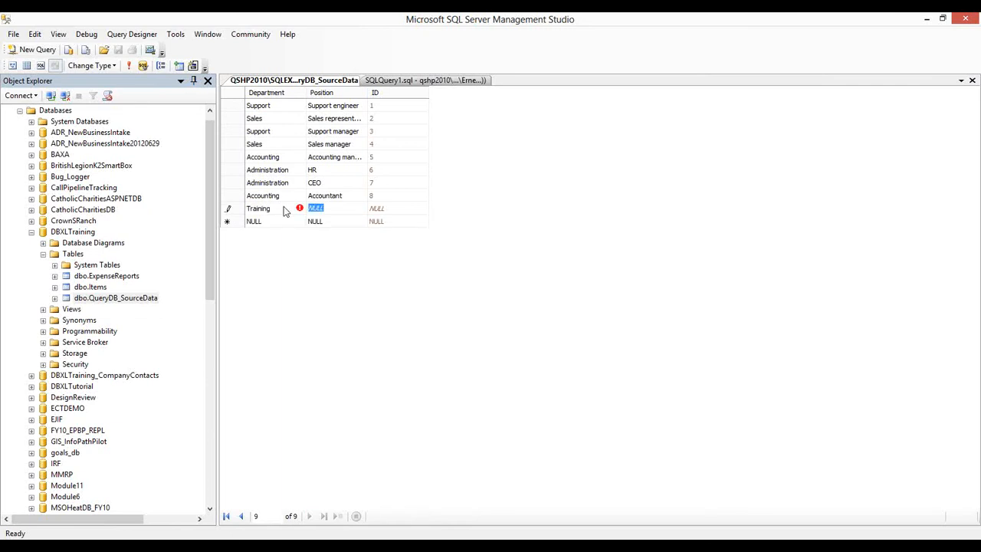
{"action": "type", "text": "PRese"}
{"action": "key", "text": "BackSpace"}
{"action": "key", "text": "BackSpace"}
{"action": "key", "text": "BackSpace"}
{"action": "key", "text": "BackSpace"}
{"action": "type", "text": "resenter"}
{"action": "key", "text": "Tab"}
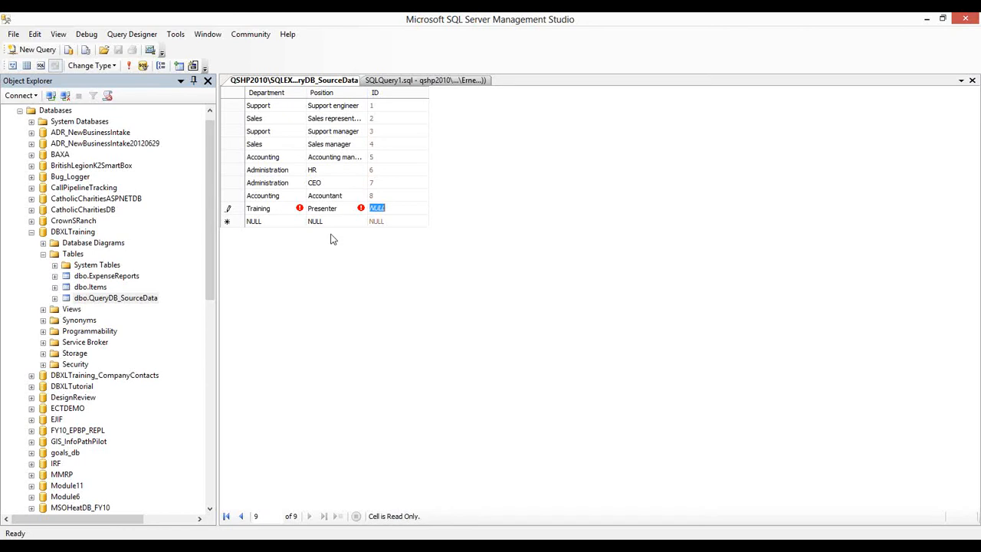
{"action": "key", "text": "Tab"}
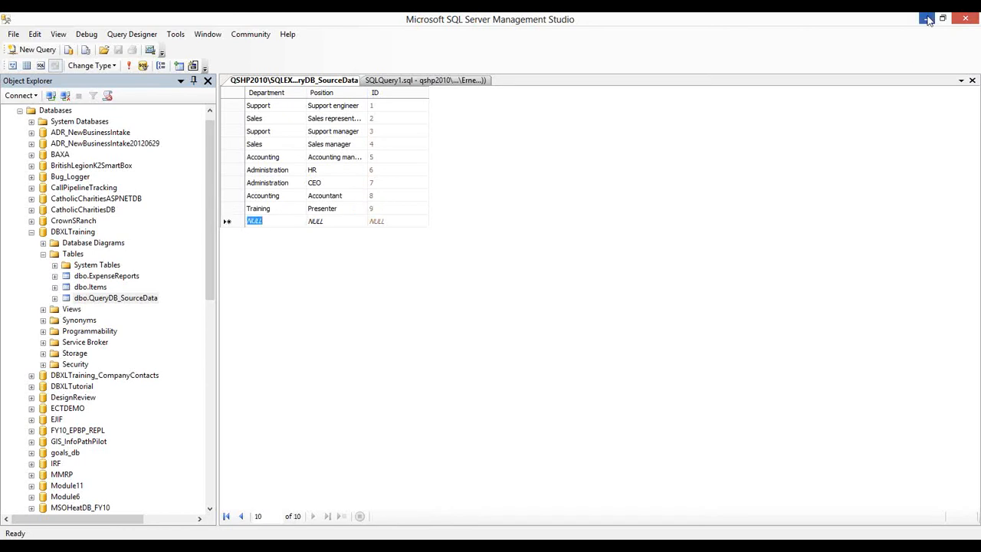
{"action": "left_click", "coordinate": [927, 19]}
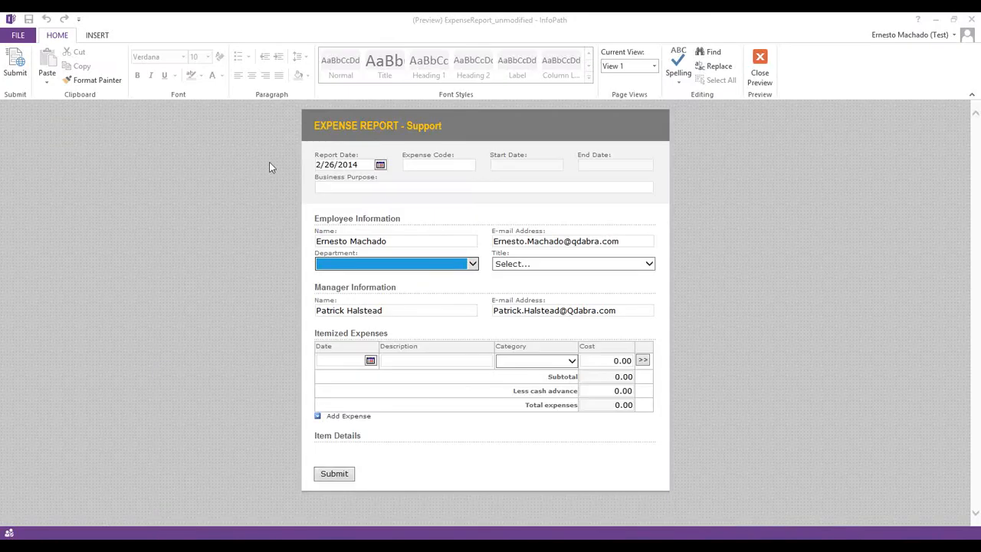
Preview again with notice and credentials accepted, and choose Training from the Department list
{"action": "left_click", "coordinate": [759, 74]}
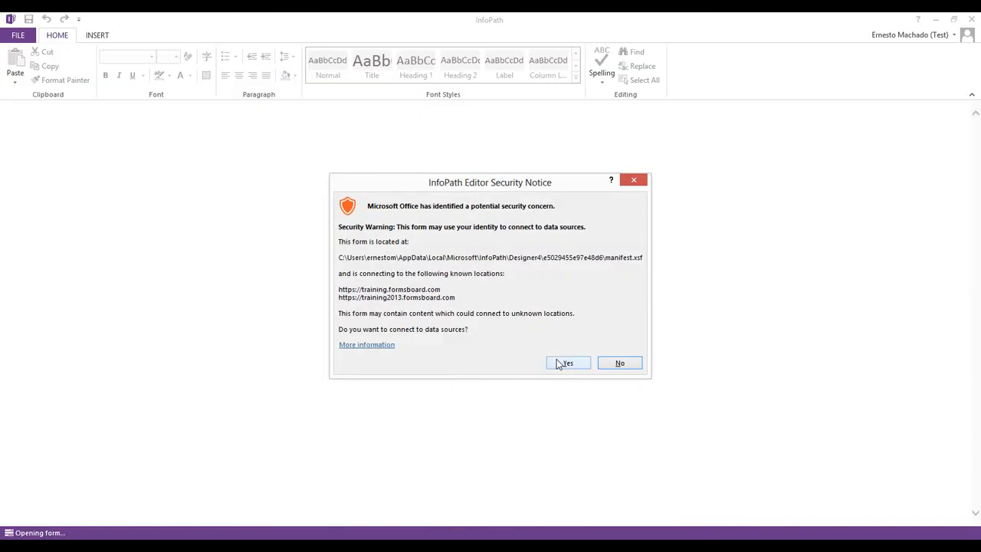
{"action": "left_click", "coordinate": [559, 365]}
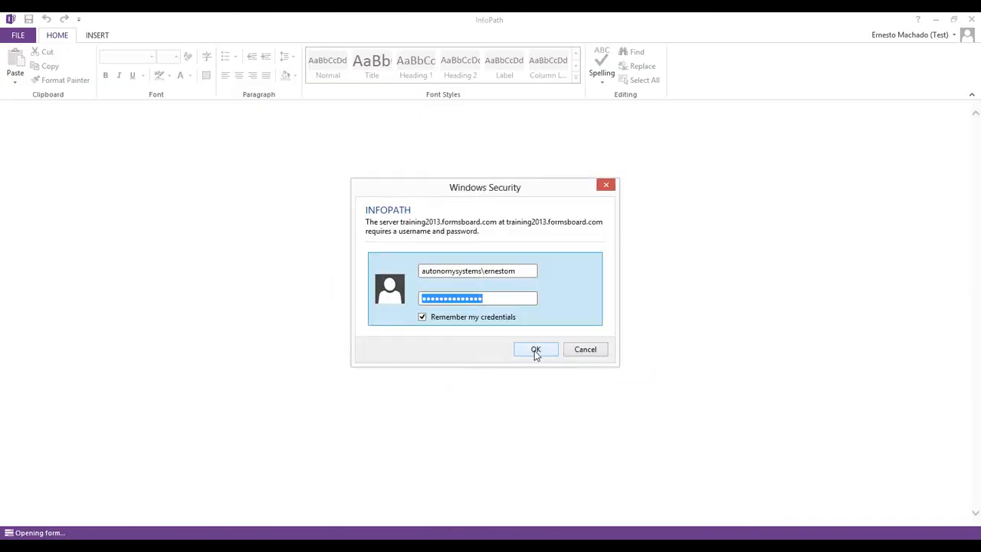
{"action": "left_click", "coordinate": [535, 350]}
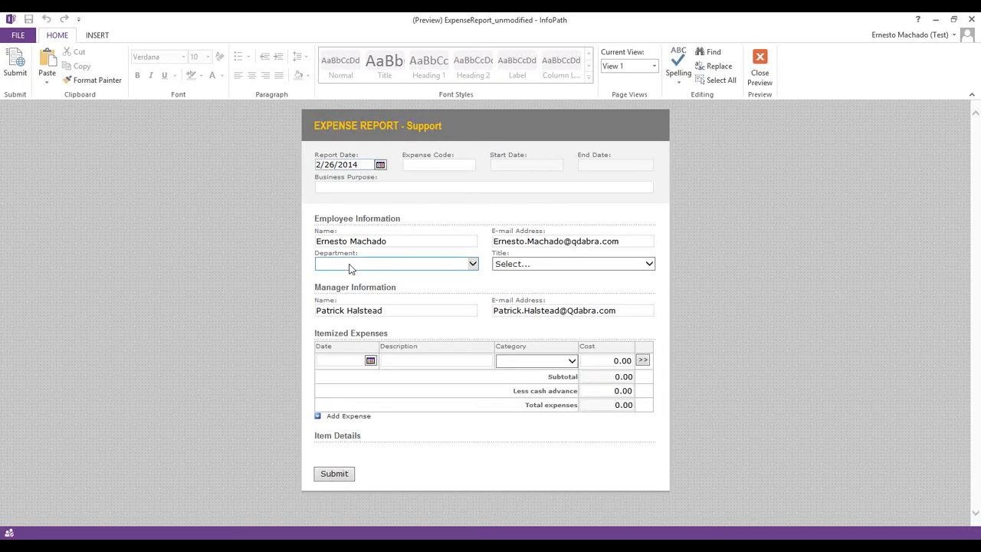
{"action": "left_click", "coordinate": [352, 265]}
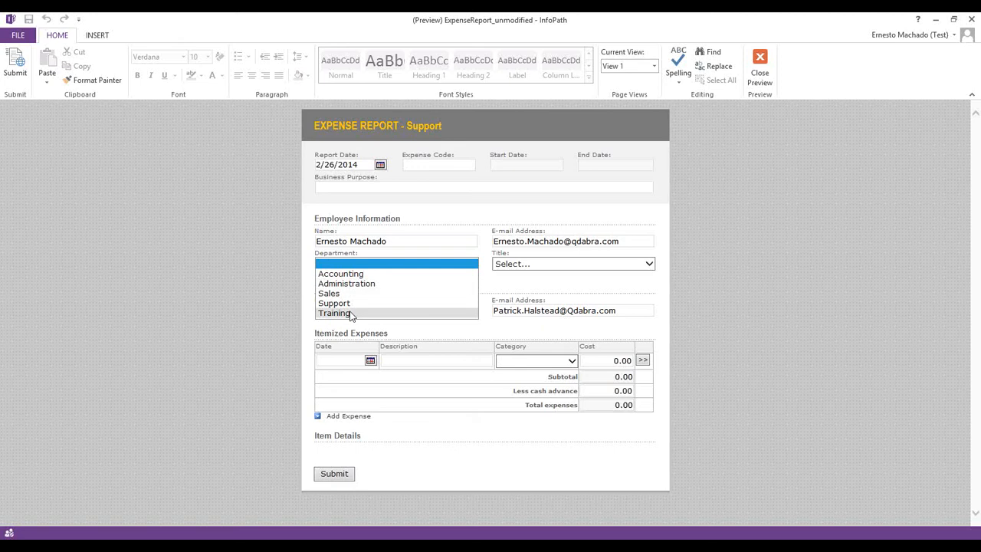
{"action": "left_click", "coordinate": [536, 266]}
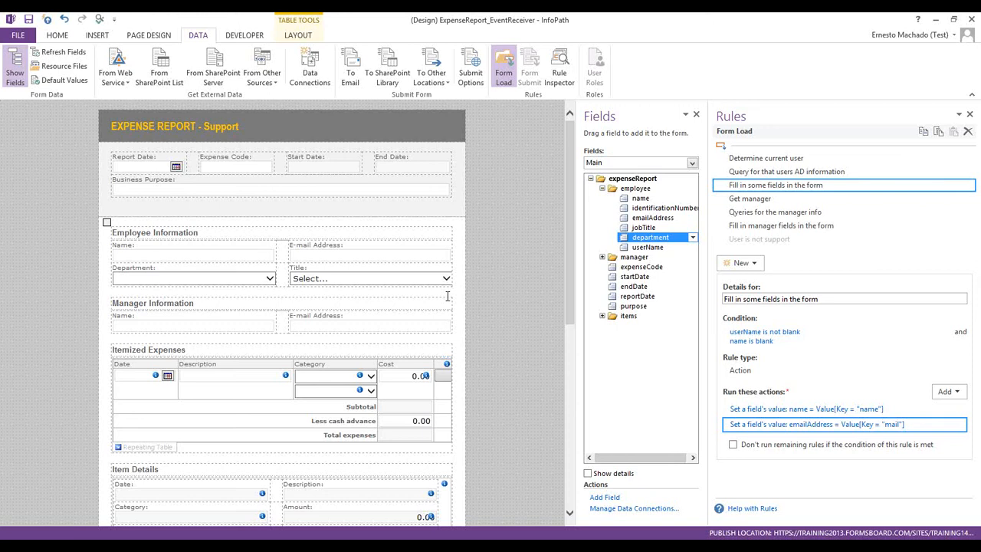
Add a jobTitle formatting rule that disables the Title control when department is blank
{"action": "left_click", "coordinate": [431, 283]}
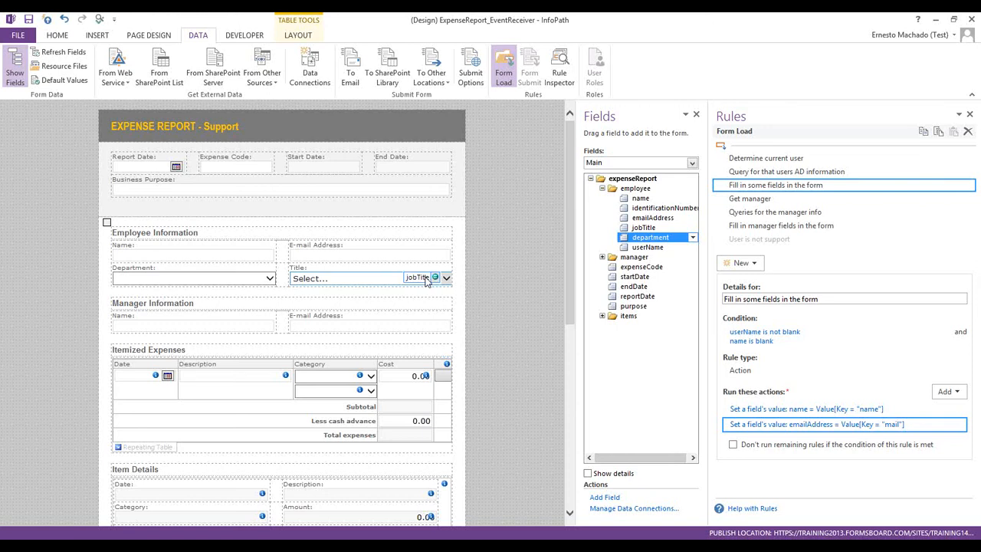
{"action": "left_click", "coordinate": [738, 221]}
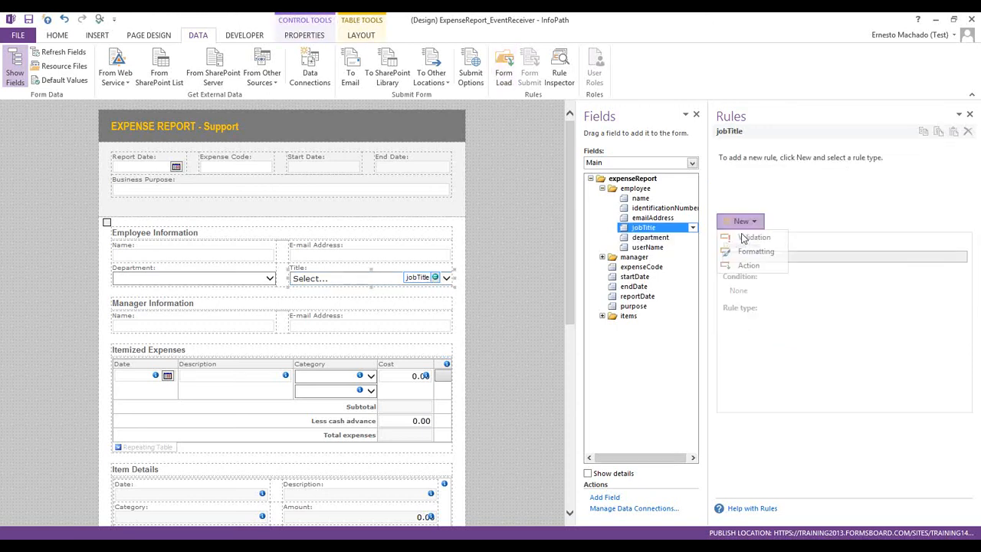
{"action": "left_click", "coordinate": [748, 252]}
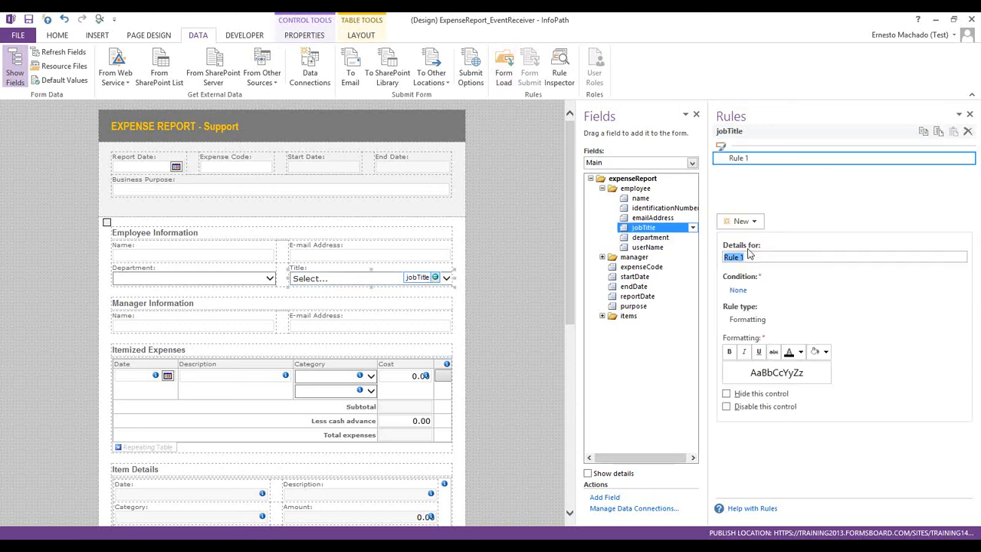
{"action": "left_click", "coordinate": [737, 291]}
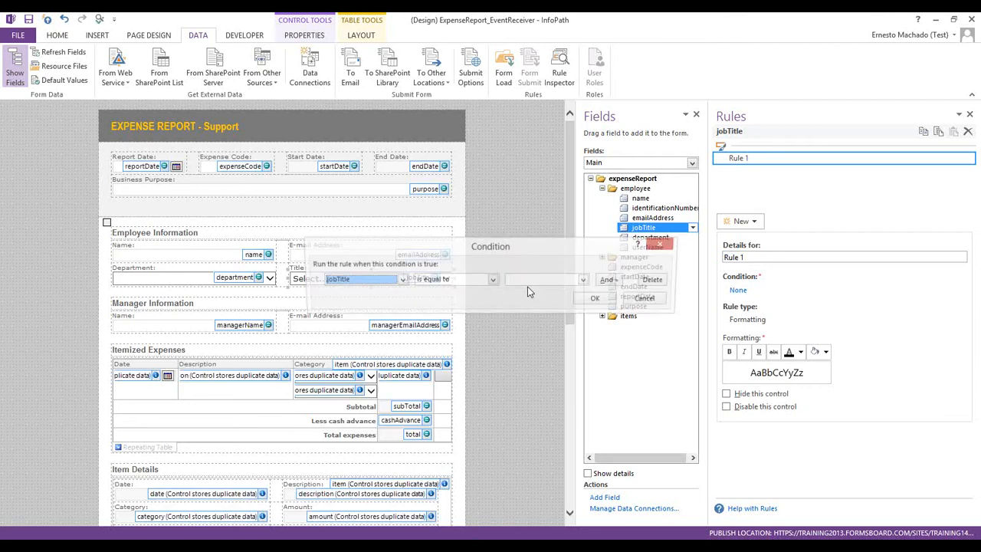
{"action": "left_click", "coordinate": [342, 282]}
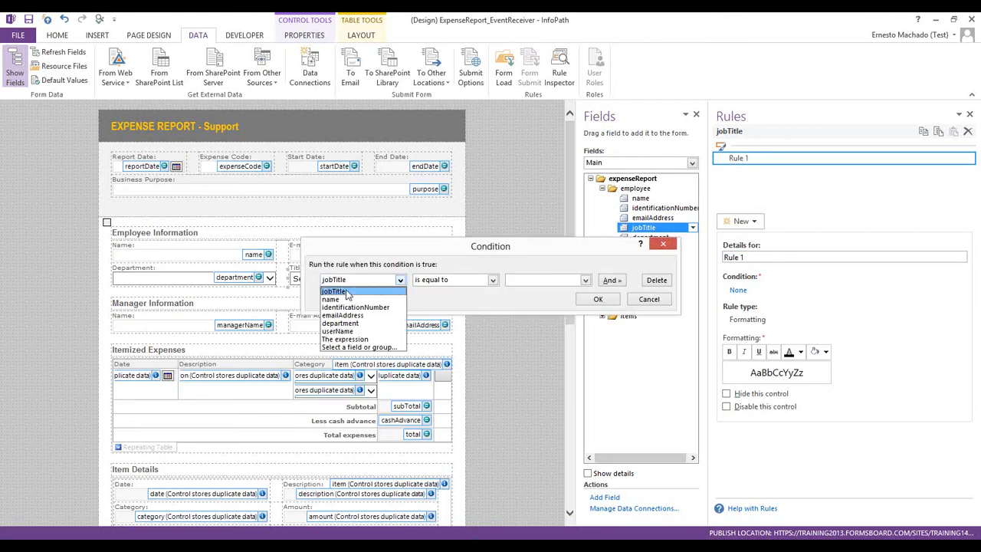
{"action": "left_click", "coordinate": [356, 328]}
{"action": "left_click", "coordinate": [453, 284]}
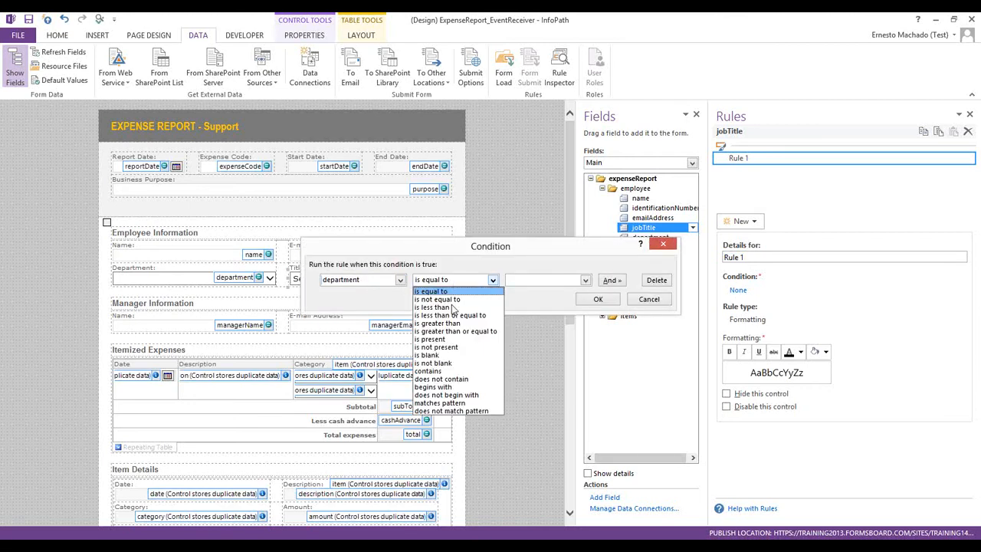
{"action": "left_click", "coordinate": [442, 356]}
{"action": "left_click", "coordinate": [597, 299]}
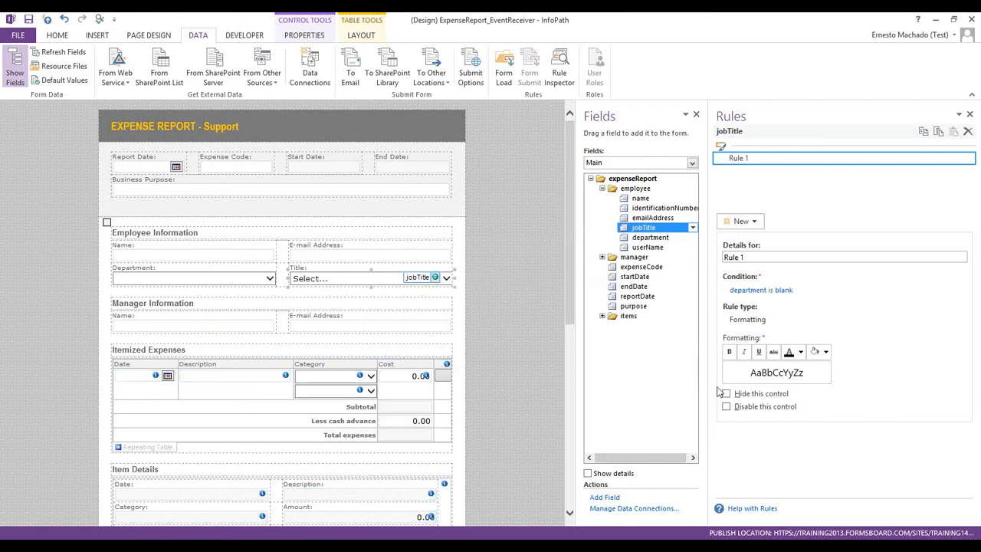
{"action": "left_click", "coordinate": [726, 407]}
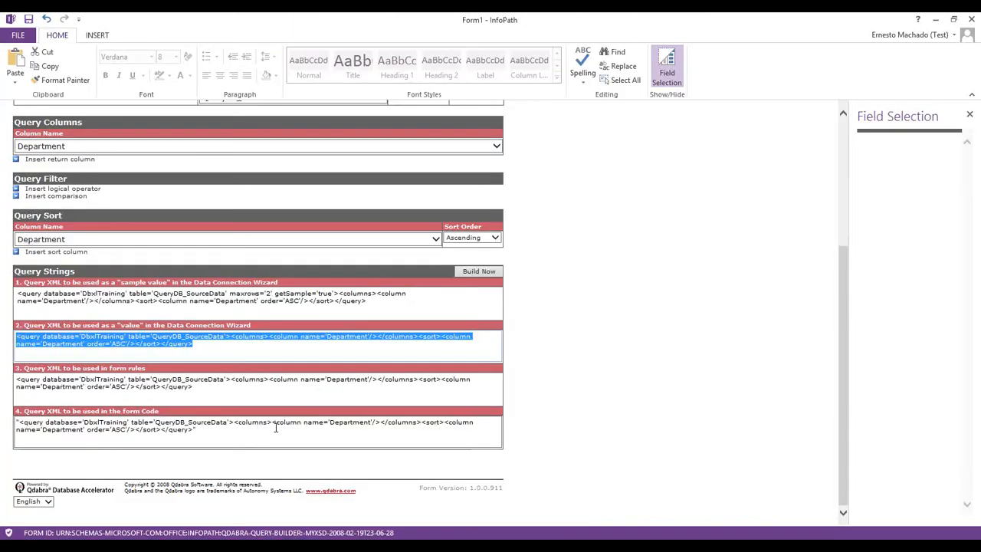
Remove the sort row and the Department return column from the Qdabra query
{"action": "scroll", "coordinate": [266, 390], "scroll_direction": "up", "scroll_amount": 5}
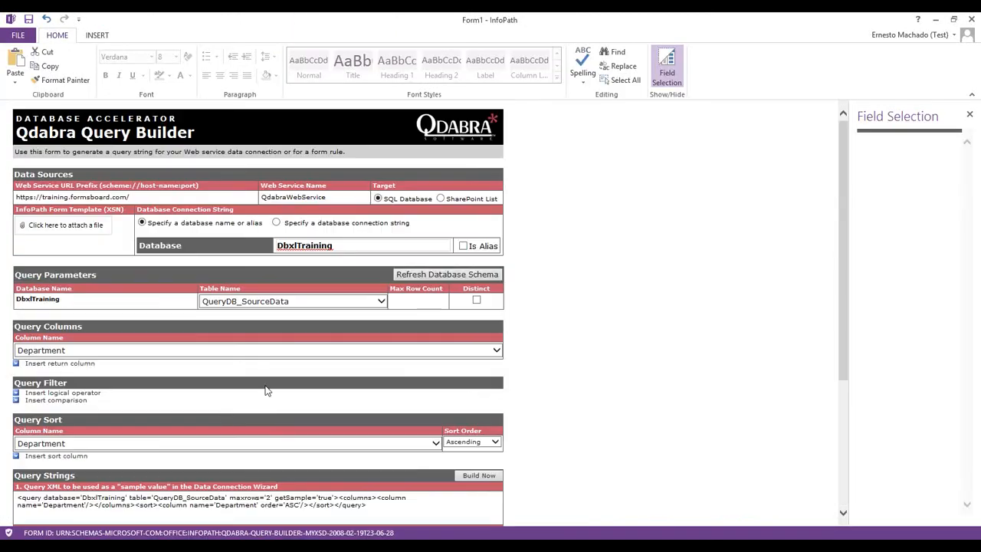
{"action": "mouse_move", "coordinate": [6, 443]}
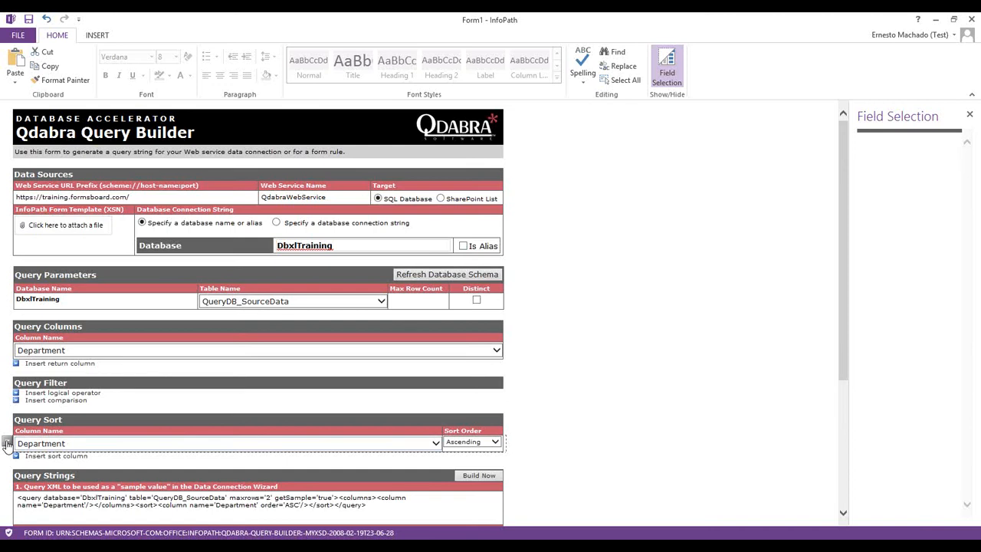
{"action": "left_click", "coordinate": [6, 442]}
{"action": "left_click", "coordinate": [35, 475]}
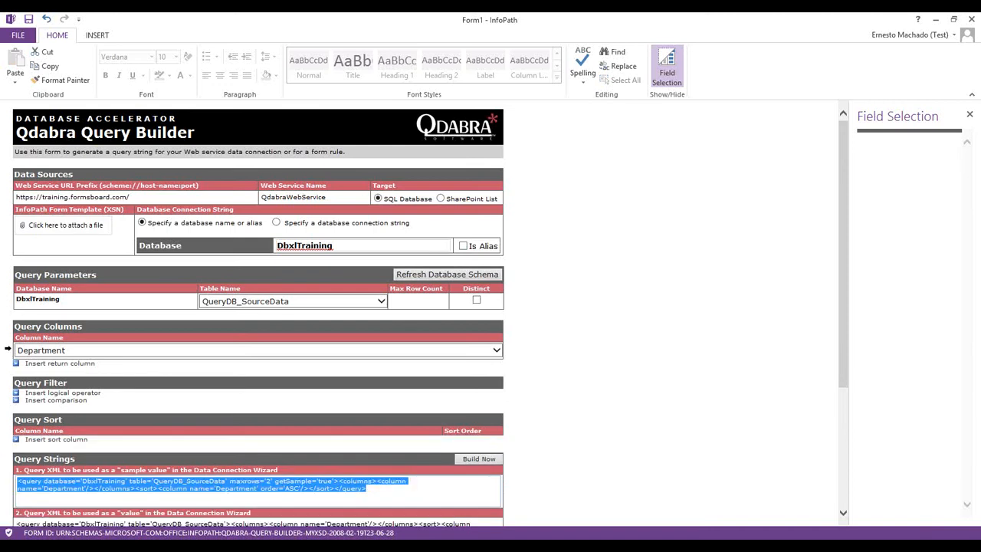
{"action": "left_click", "coordinate": [6, 349]}
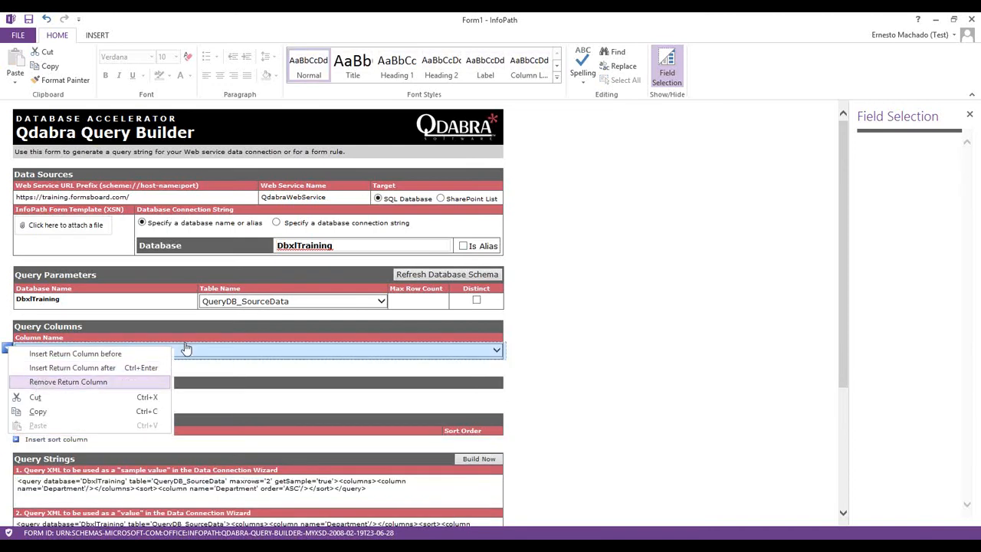
{"action": "left_click", "coordinate": [37, 382]}
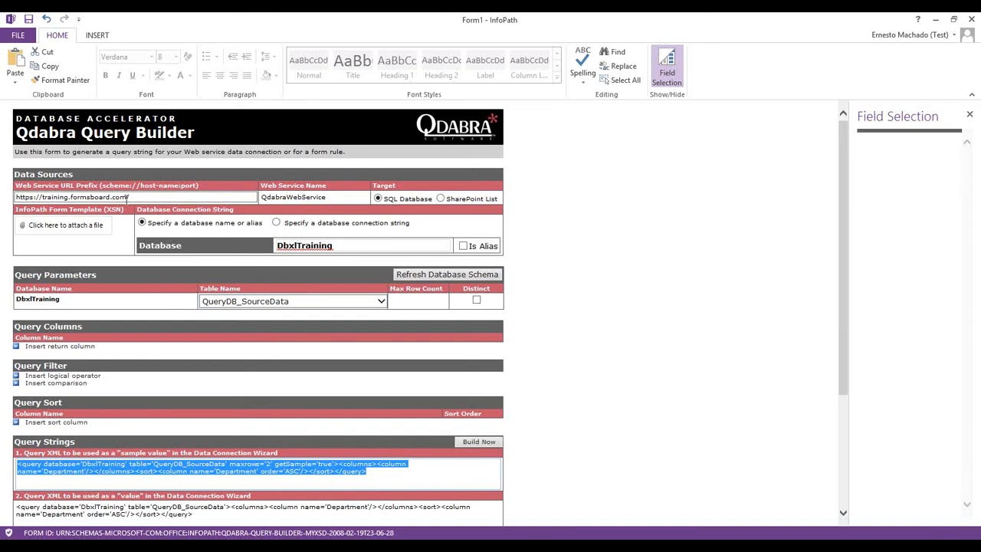
{"action": "triple_click", "coordinate": [127, 198]}
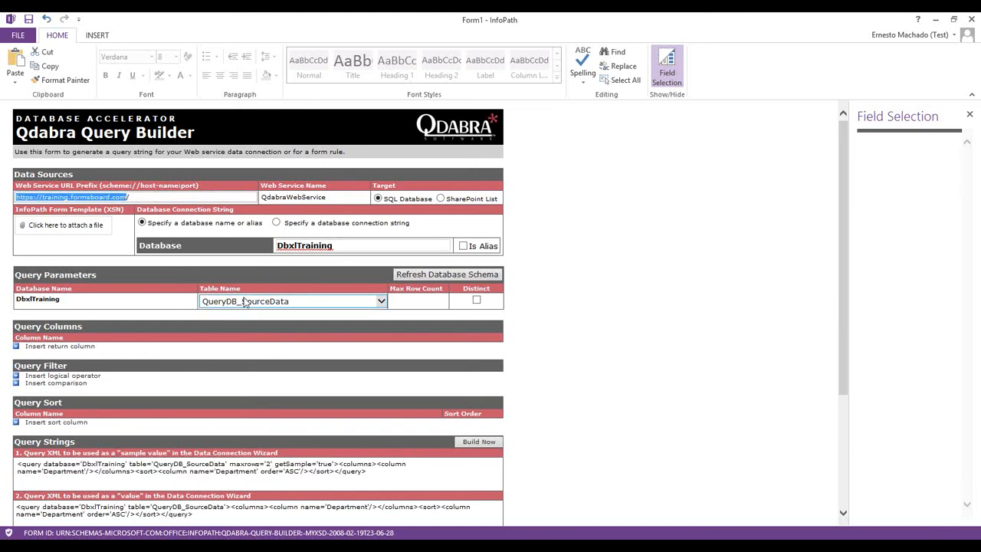
Add a Position return column and a filter comparison on Department
{"action": "left_click", "coordinate": [82, 348]}
{"action": "left_click", "coordinate": [188, 349]}
{"action": "left_click", "coordinate": [34, 380]}
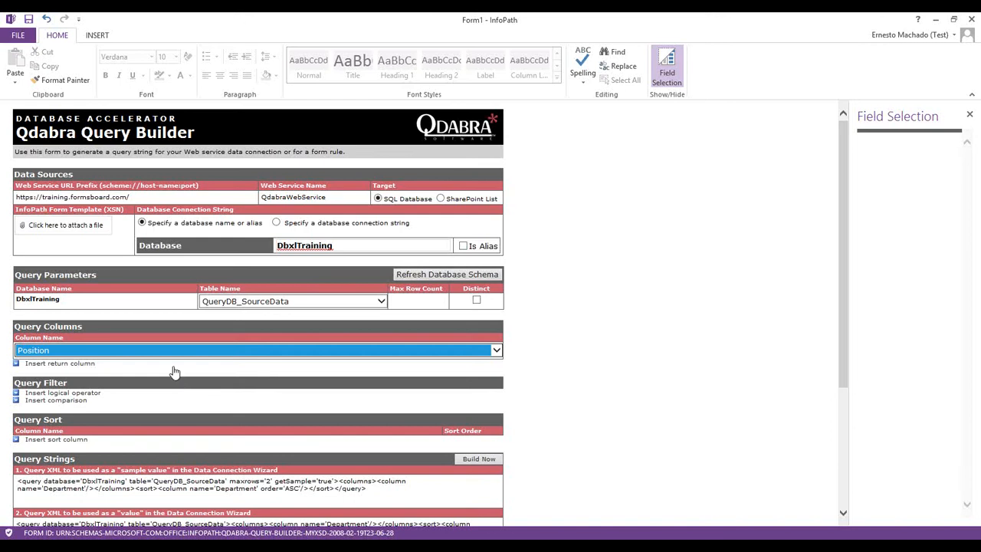
{"action": "left_click", "coordinate": [81, 401]}
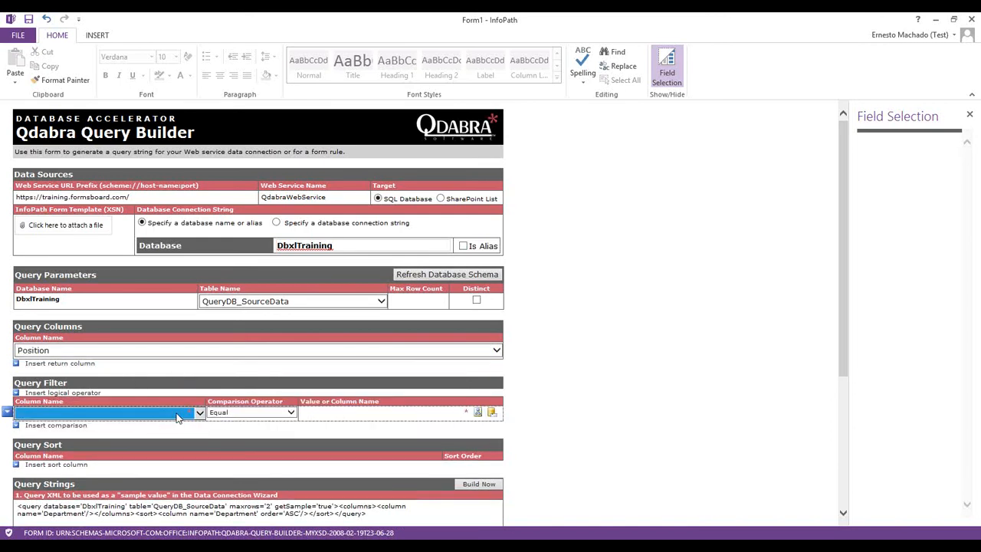
{"action": "left_click", "coordinate": [180, 414]}
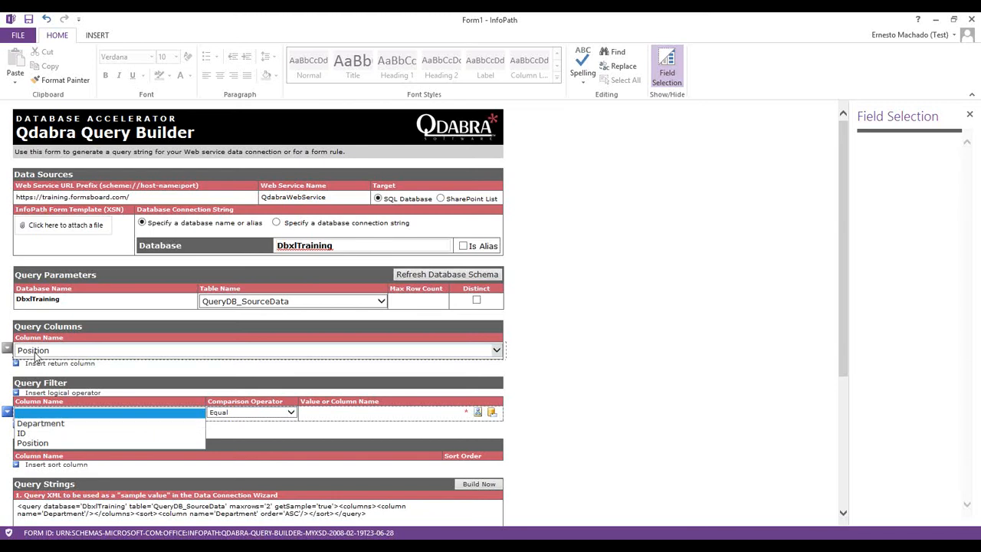
{"action": "left_click", "coordinate": [64, 428]}
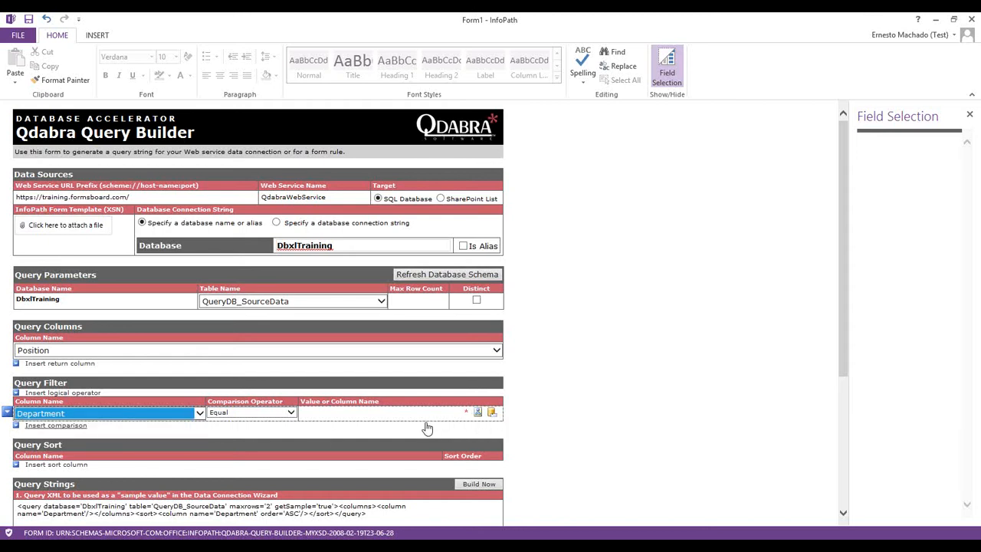
{"action": "left_click", "coordinate": [334, 413]}
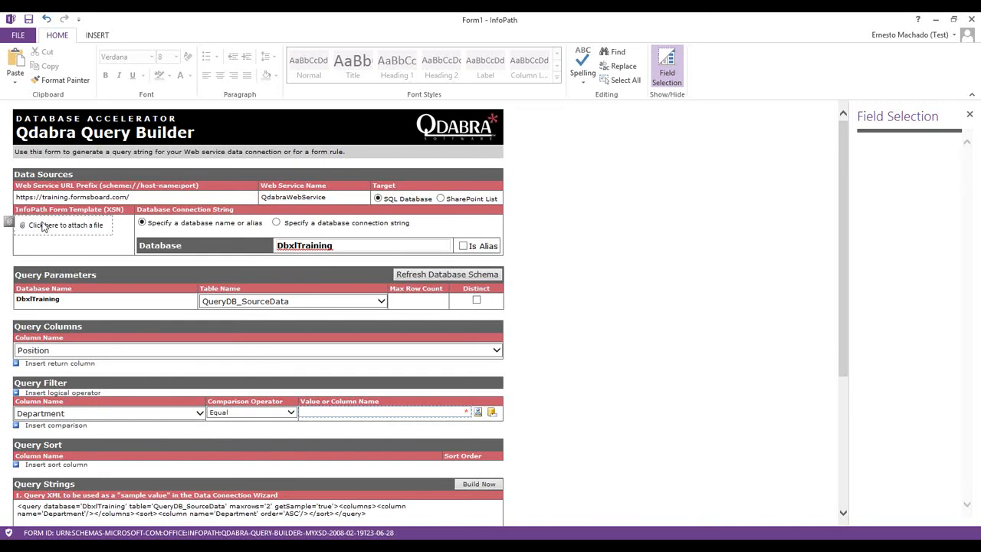
Attach the Desktop's ExpenseReport_EventReceiver template and widen the Field Selection pane to show its schema
{"action": "left_click", "coordinate": [9, 222]}
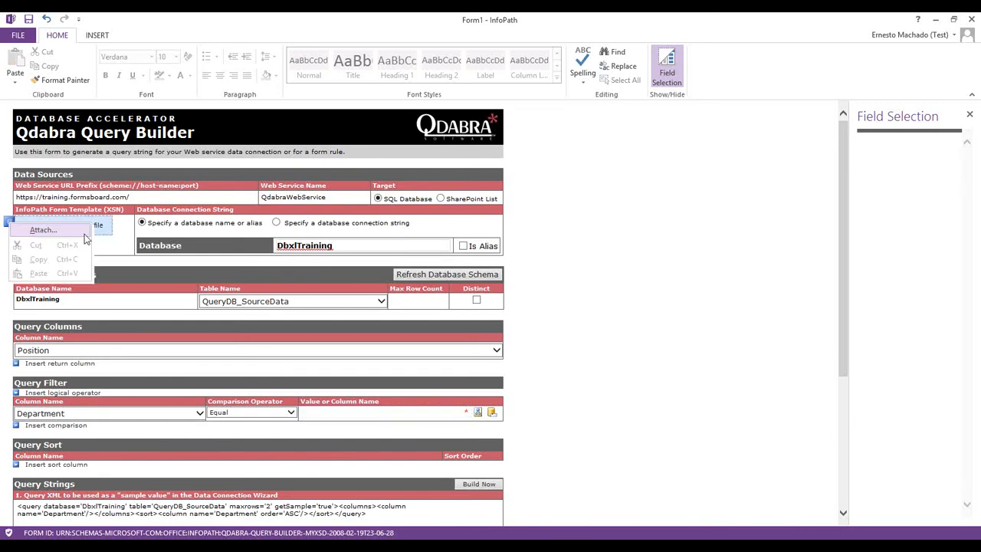
{"action": "left_click", "coordinate": [83, 231]}
{"action": "left_click", "coordinate": [89, 44]}
{"action": "left_click", "coordinate": [104, 55]}
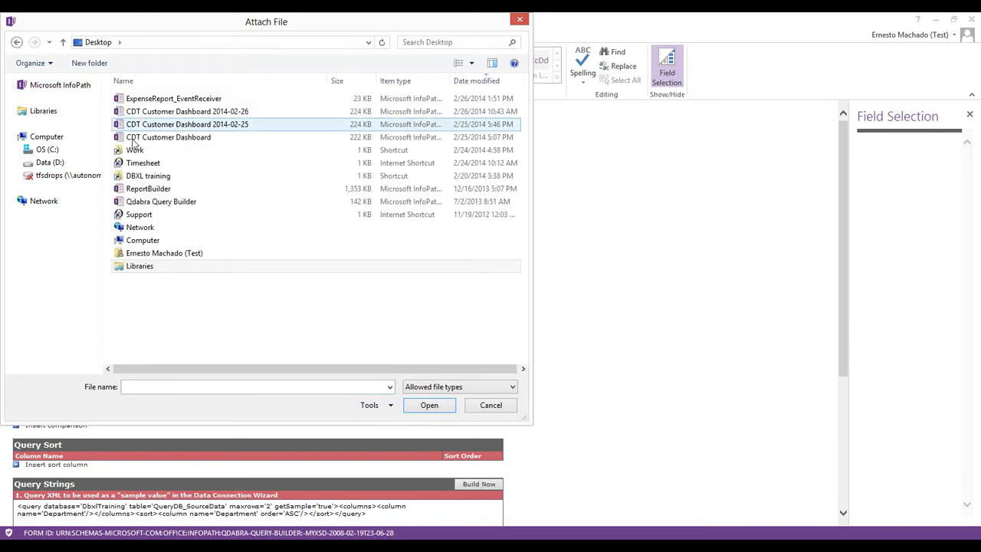
{"action": "left_click", "coordinate": [161, 100]}
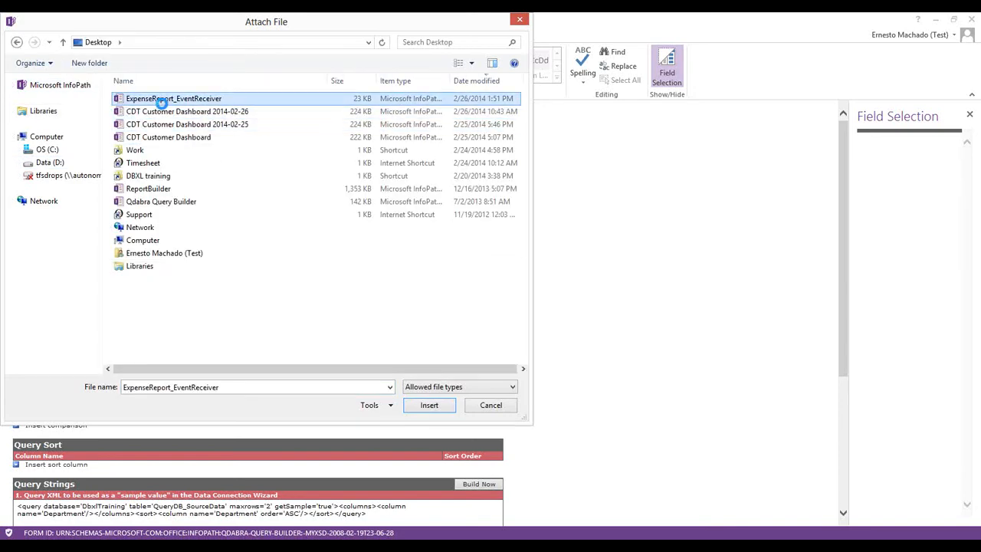
{"action": "double_click", "coordinate": [162, 100]}
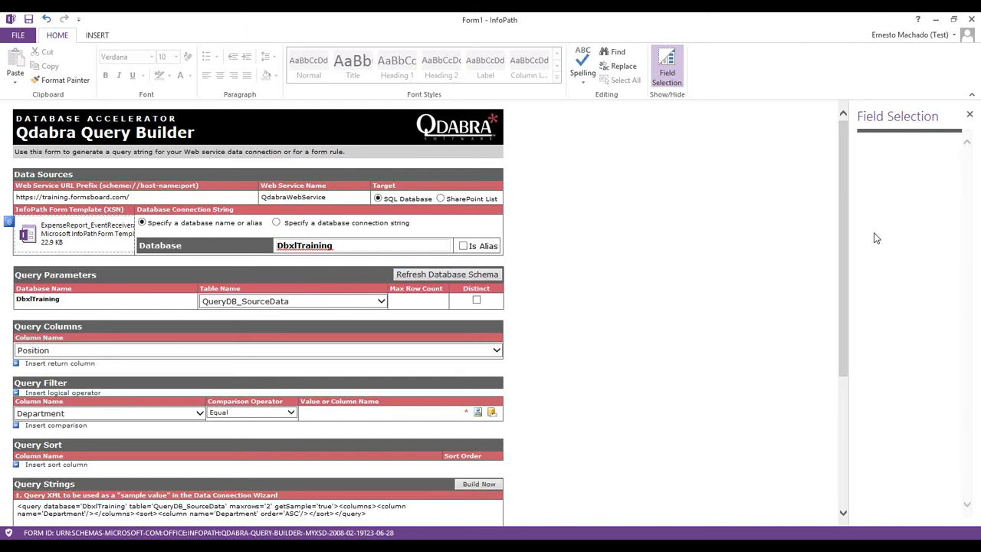
{"action": "left_click_drag", "start_coordinate": [850, 230], "coordinate": [528, 234]}
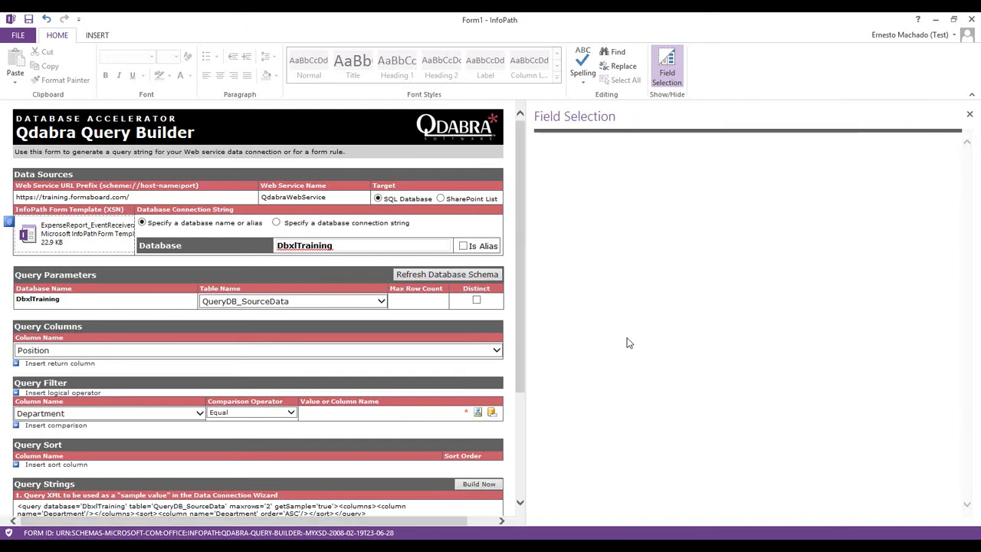
{"action": "left_click", "coordinate": [460, 414]}
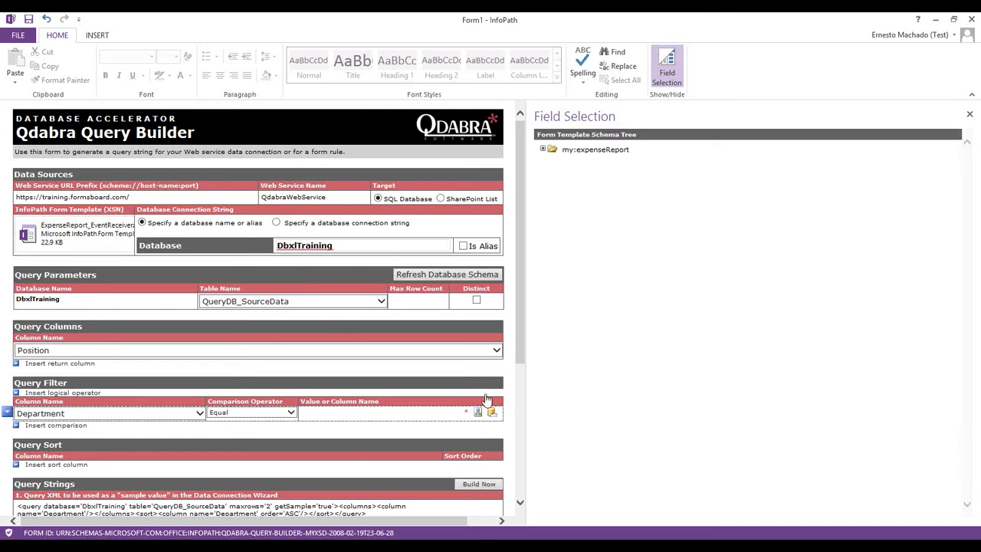
Set the Department filter value to the form's my:employee/my:department field
{"action": "left_click", "coordinate": [542, 149]}
{"action": "left_click", "coordinate": [549, 158]}
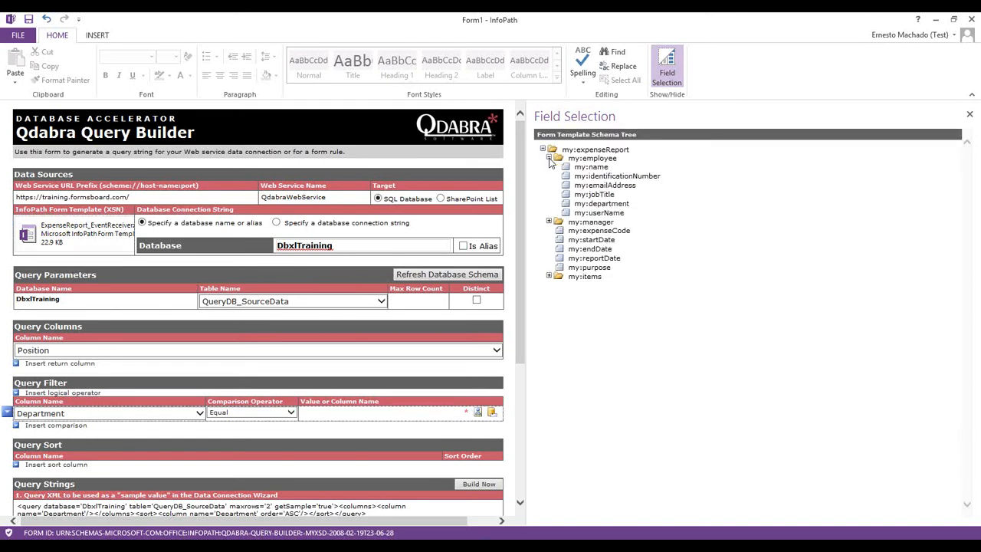
{"action": "double_click", "coordinate": [608, 204]}
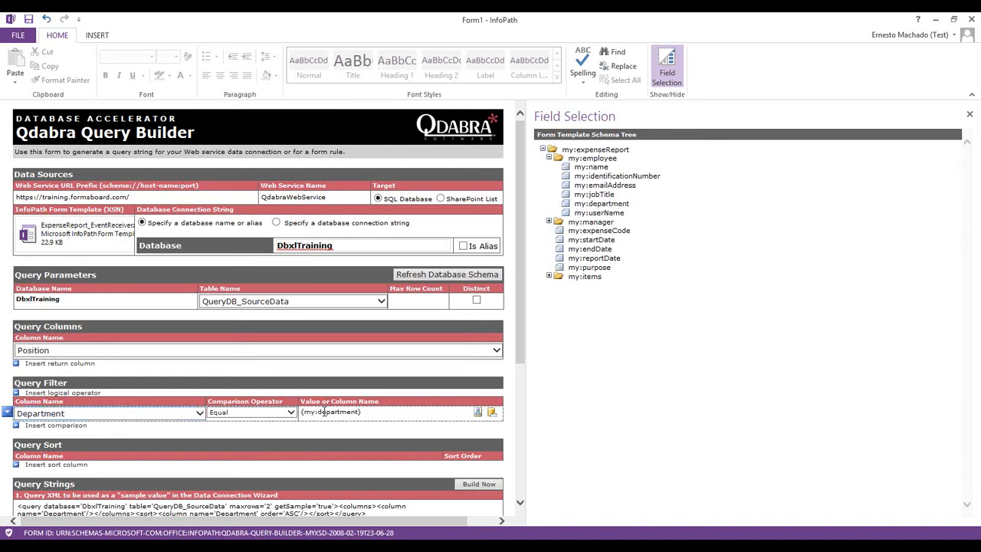
{"action": "left_click", "coordinate": [361, 413]}
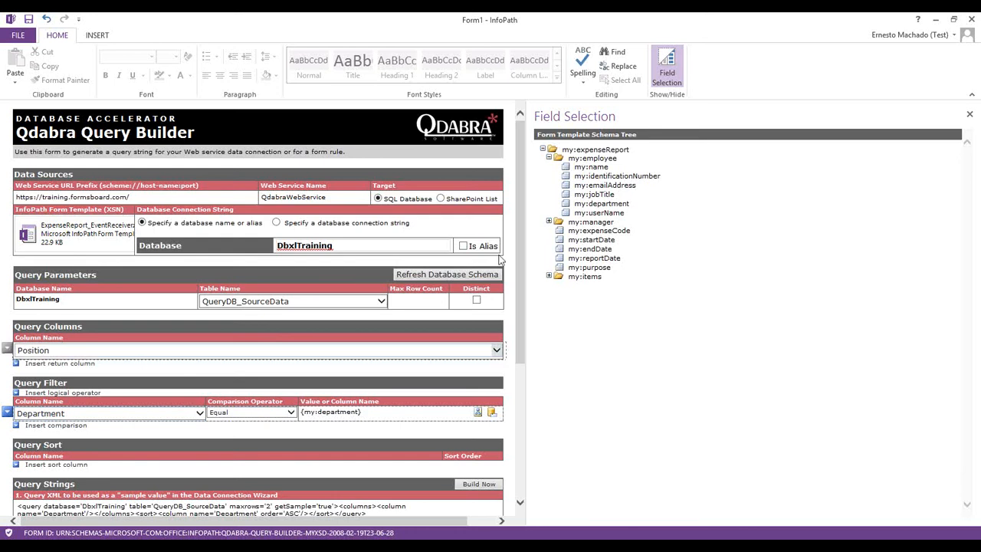
Sort the query by Position ascending and rebuild the four query strings
{"action": "scroll", "coordinate": [166, 346], "scroll_direction": "down", "scroll_amount": 3}
{"action": "left_click", "coordinate": [66, 330]}
{"action": "left_click", "coordinate": [82, 332]}
{"action": "left_click", "coordinate": [76, 362]}
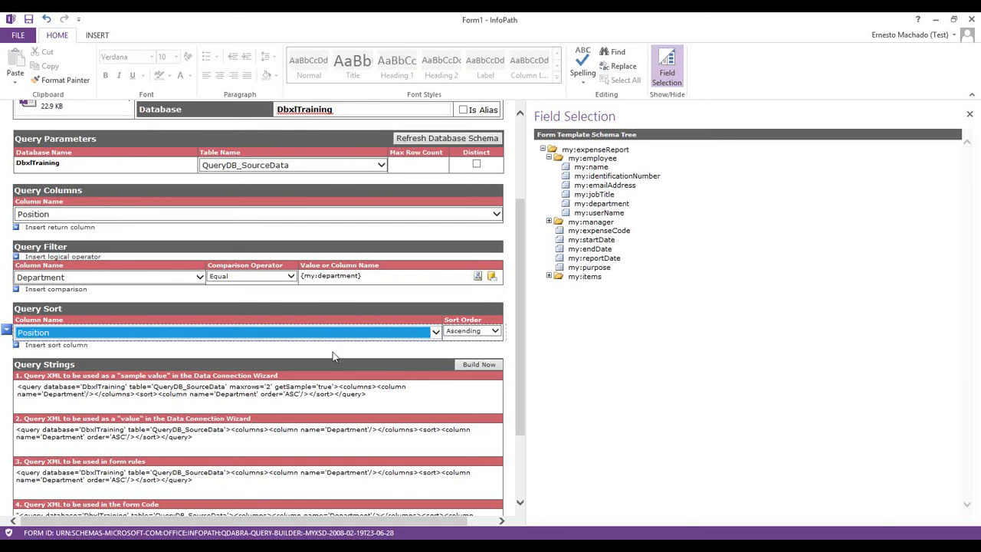
{"action": "left_click", "coordinate": [489, 363]}
{"action": "scroll", "coordinate": [536, 384], "scroll_direction": "down", "scroll_amount": 3}
{"action": "key", "text": "alt+Tab"}
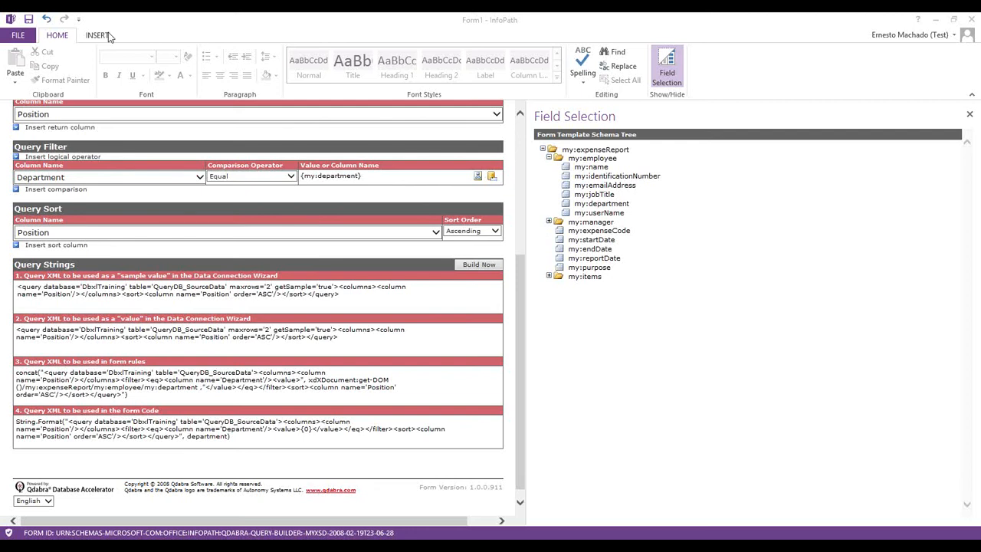
Copy the form-rules query XML, then minimize Query Builder to return to the ExpenseReport design
{"action": "left_click", "coordinate": [337, 300]}
{"action": "key", "text": "ctrl+a"}
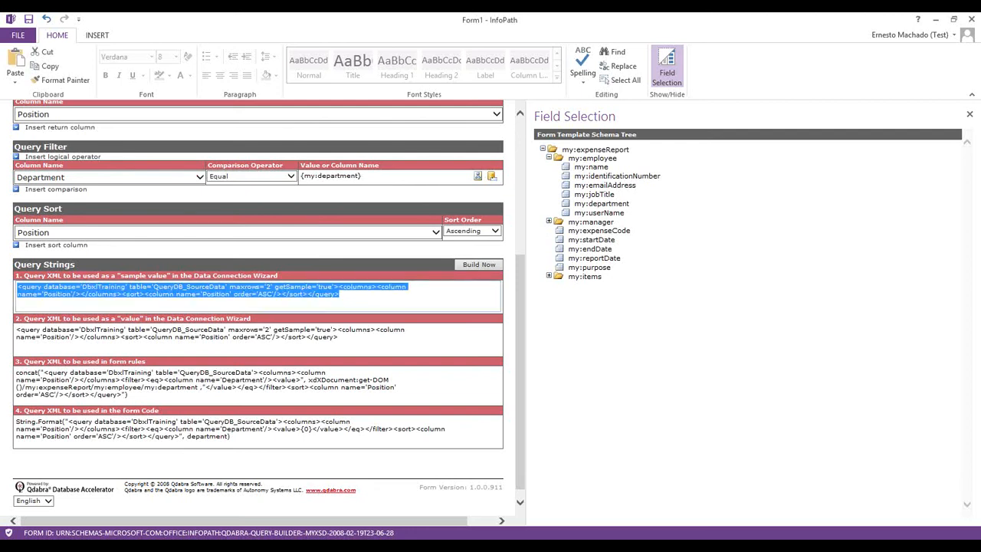
{"action": "key", "text": "alt+Tab"}
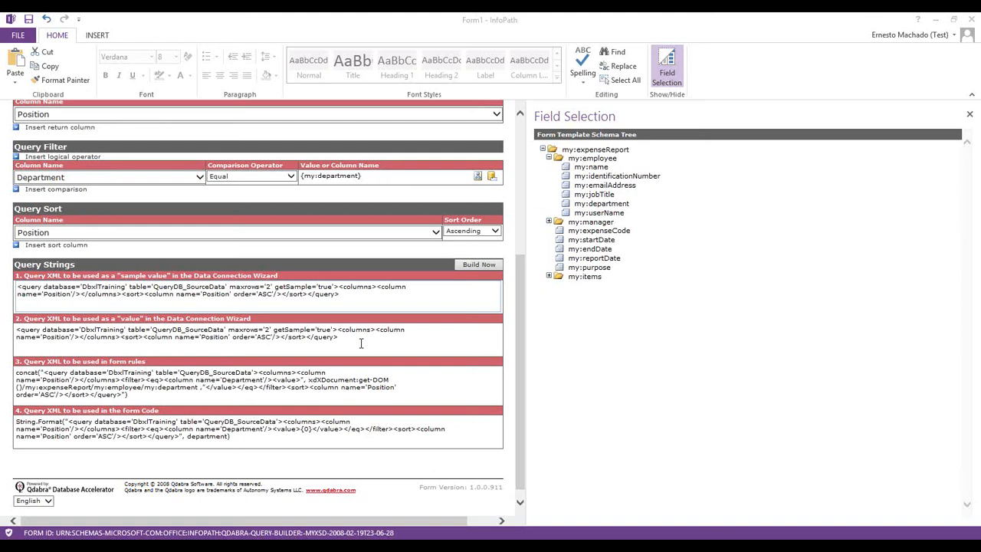
{"action": "left_click", "coordinate": [335, 337]}
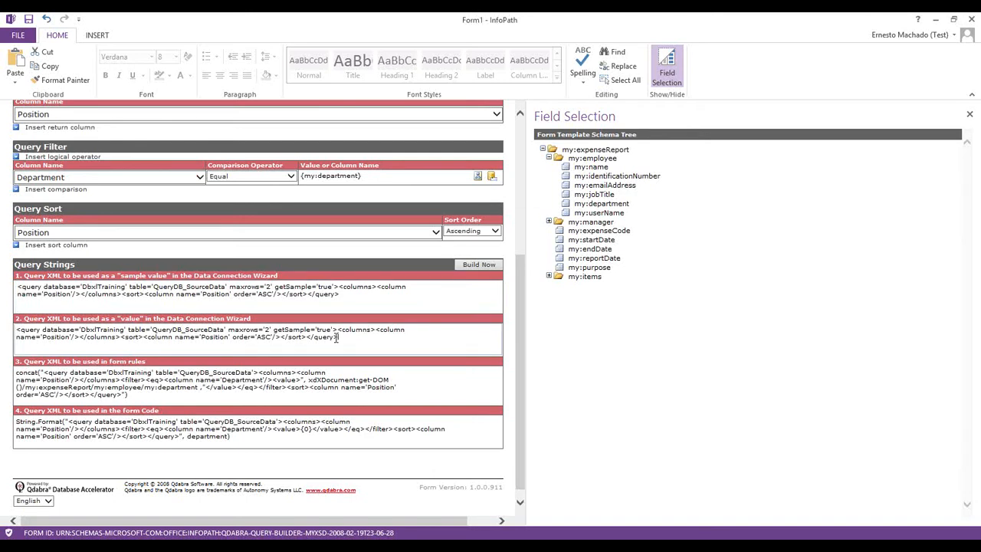
{"action": "left_click_drag", "start_coordinate": [336, 337], "coordinate": [20, 329]}
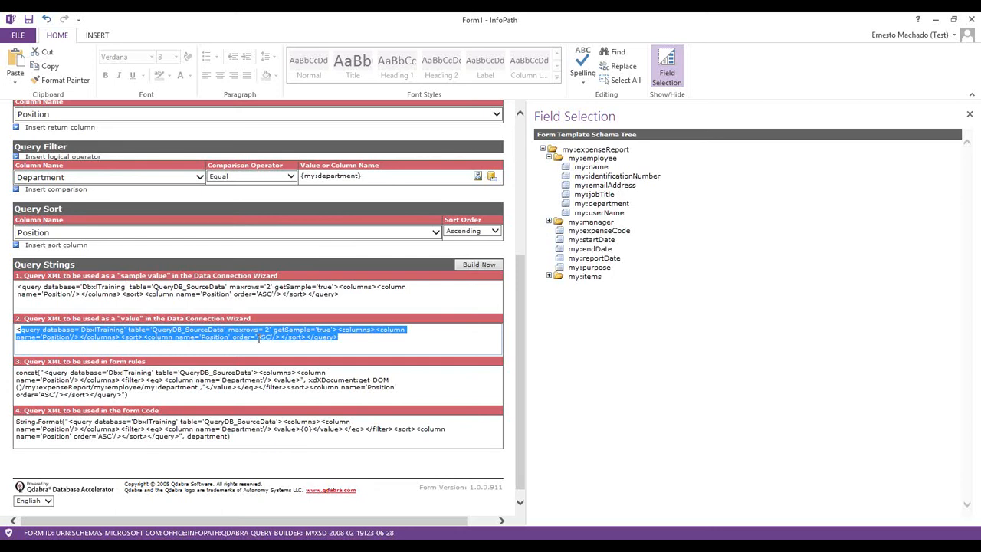
{"action": "left_click", "coordinate": [23, 373]}
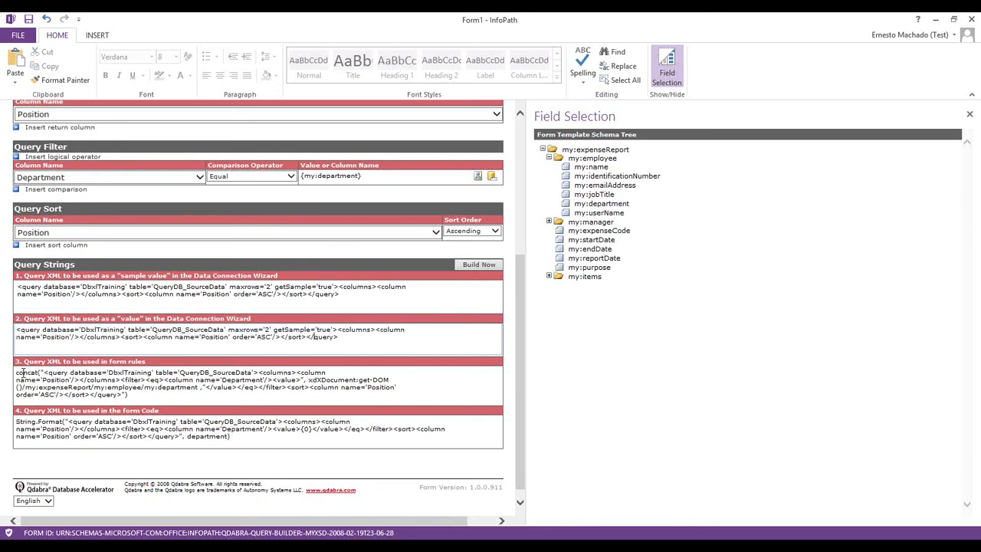
{"action": "triple_click", "coordinate": [66, 374]}
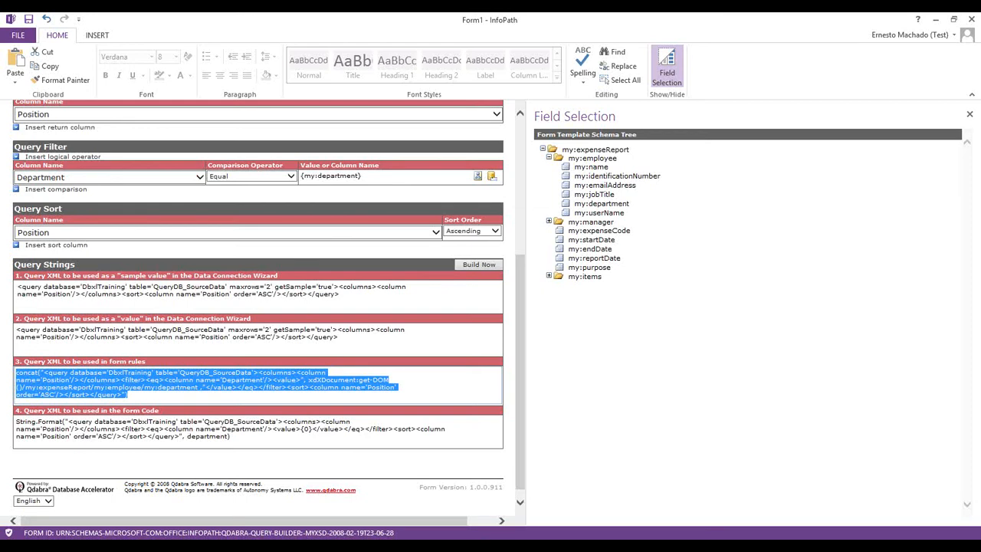
{"action": "key", "text": "alt+Tab"}
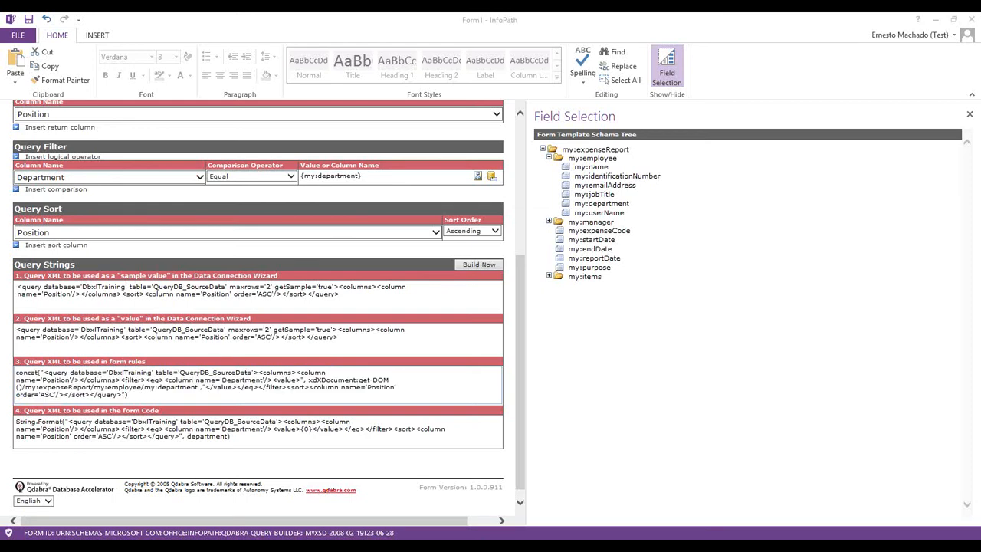
{"action": "left_click", "coordinate": [935, 21]}
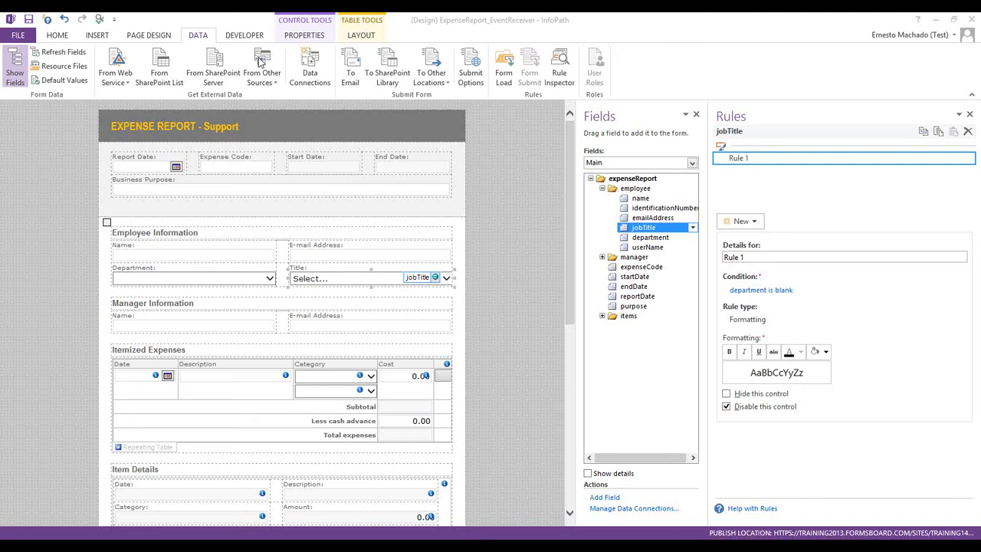
Add a new data connection that receives data from a SOAP Web service
{"action": "left_click", "coordinate": [309, 68]}
{"action": "left_click", "coordinate": [591, 167]}
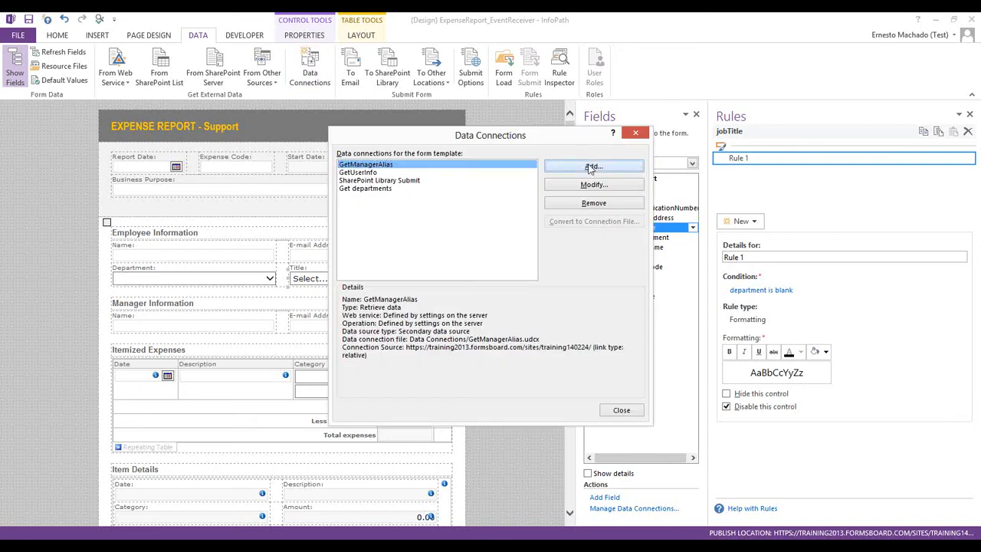
{"action": "left_click", "coordinate": [599, 393]}
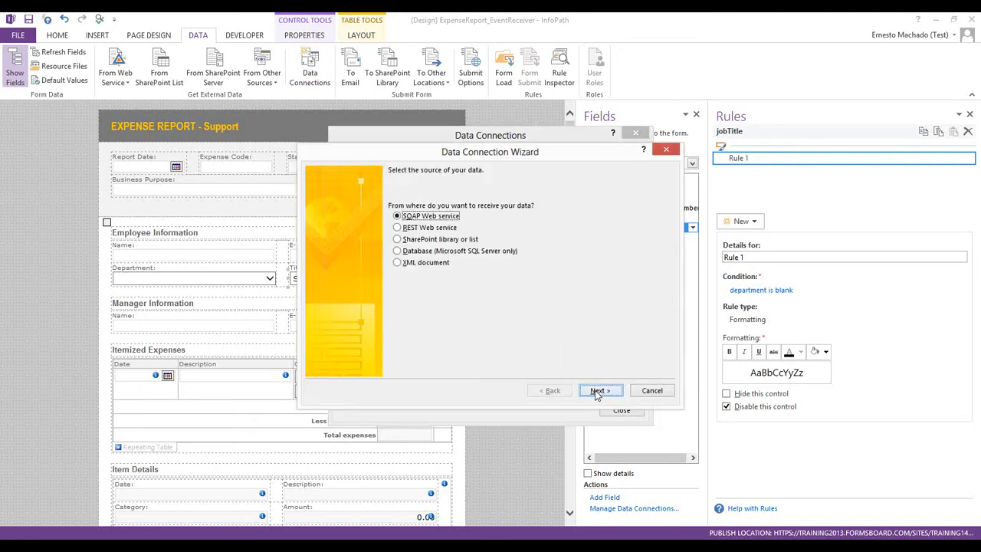
{"action": "left_click", "coordinate": [598, 392]}
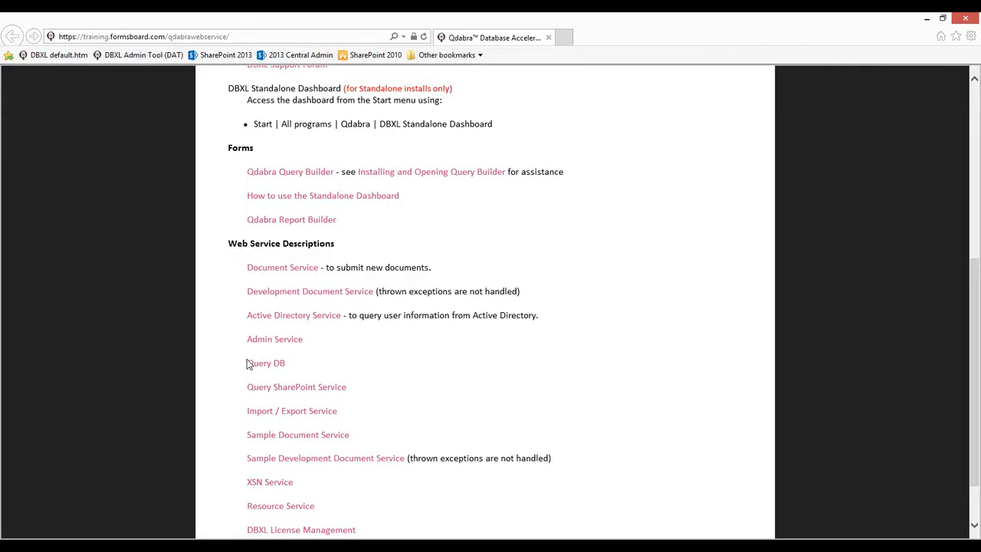
Use the copied Query DB link address as the service location and load its operations
{"action": "right_click", "coordinate": [251, 369]}
{"action": "right_click", "coordinate": [251, 370]}
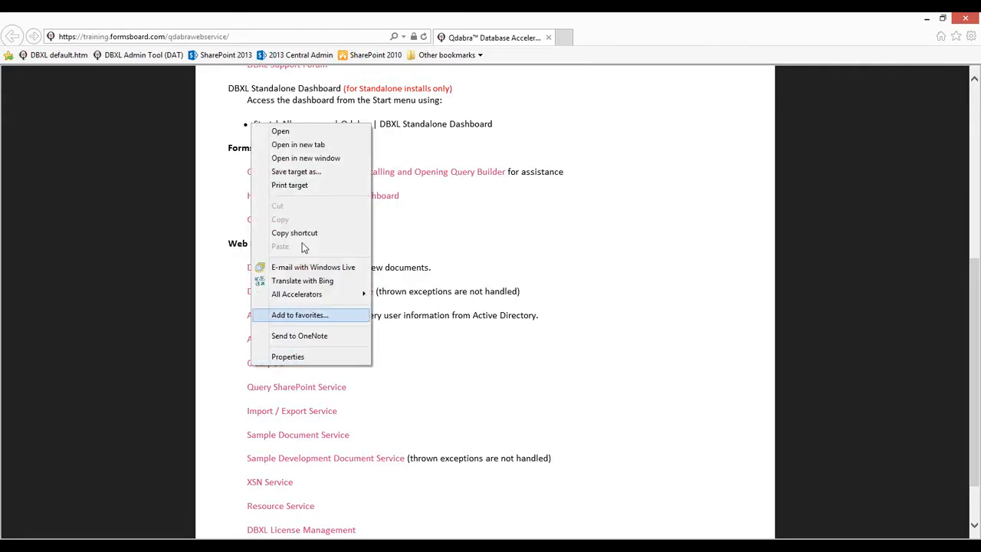
{"action": "left_click", "coordinate": [300, 233]}
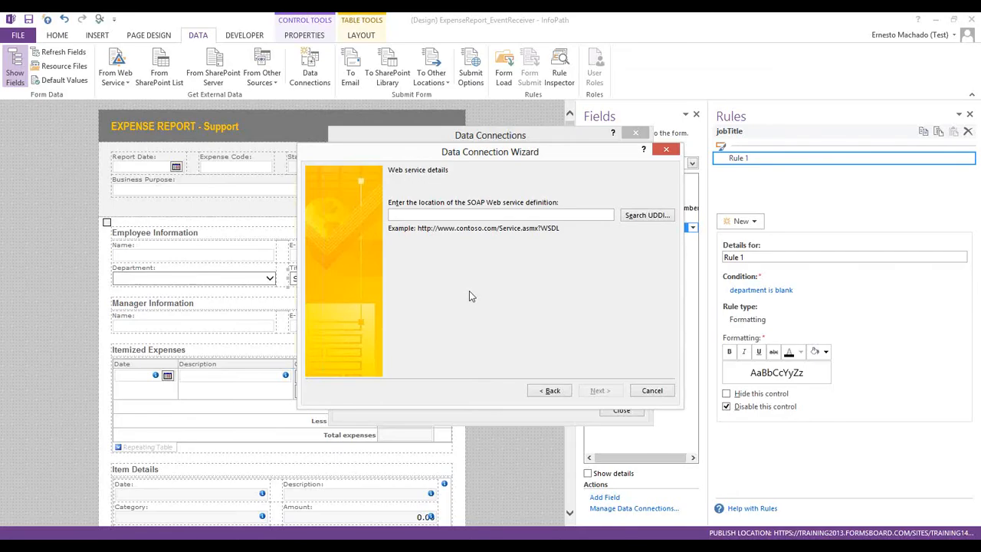
{"action": "key", "text": "ctrl+v"}
{"action": "left_click", "coordinate": [609, 392]}
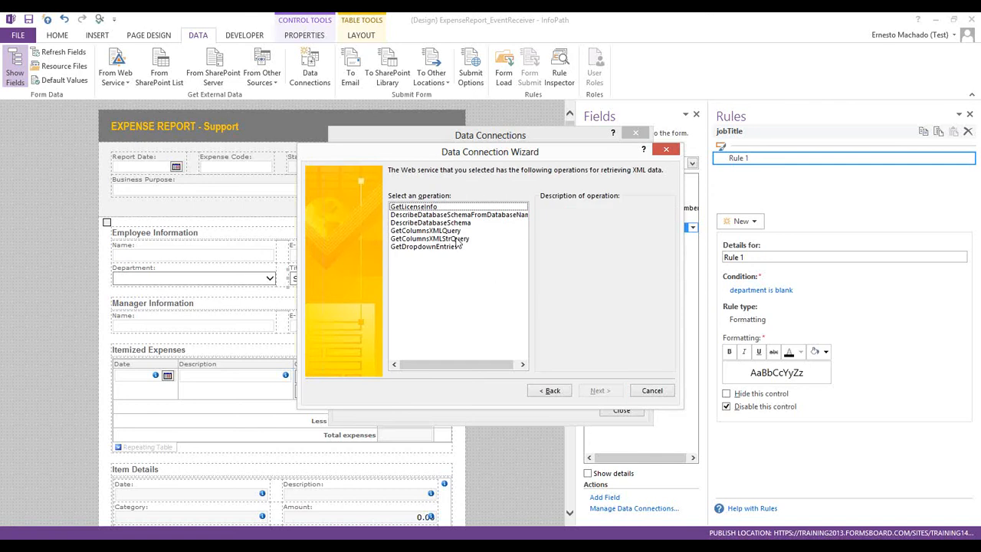
Choose GetColumnsXMLStrQuery and set the queryXml sample value to the pasted query XML
{"action": "left_click", "coordinate": [455, 239]}
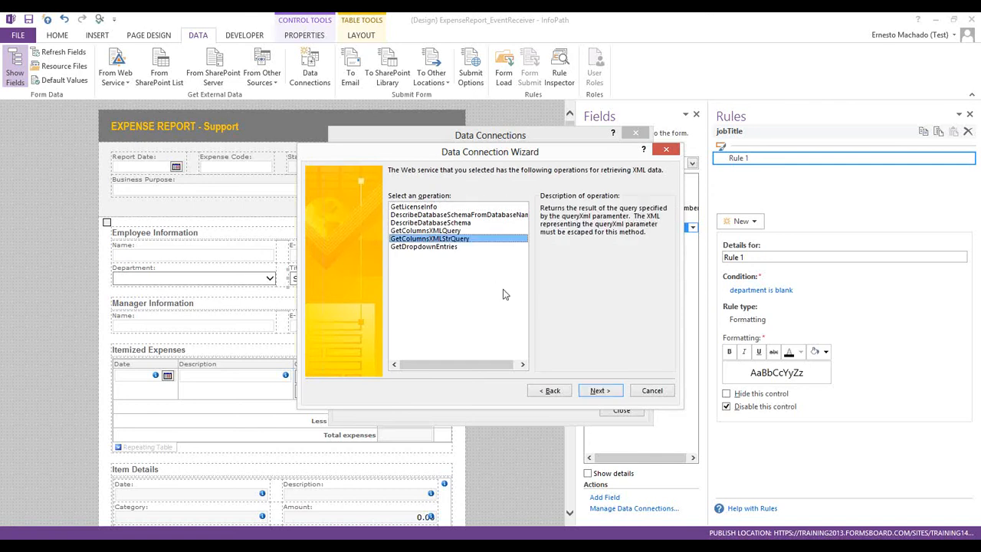
{"action": "left_click", "coordinate": [611, 392]}
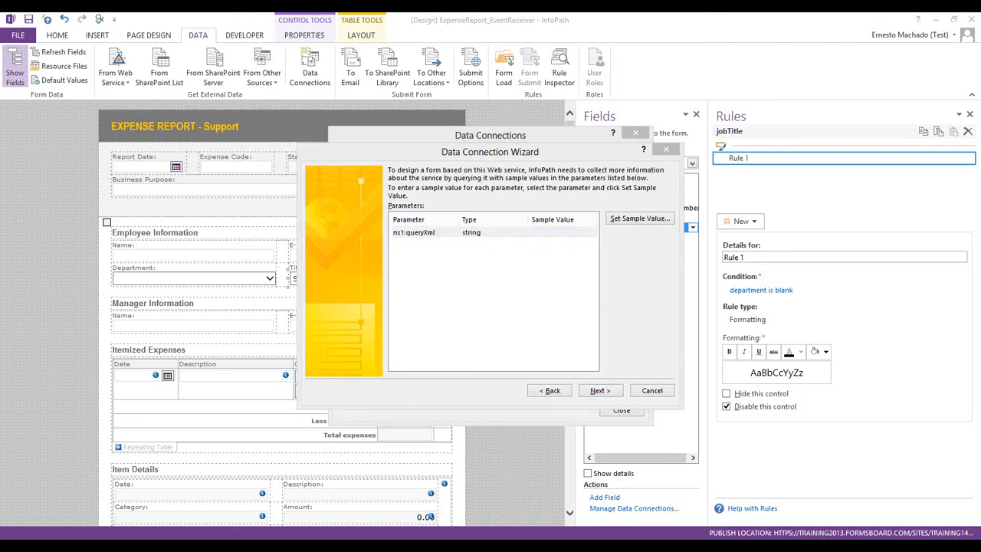
{"action": "double_click", "coordinate": [565, 230]}
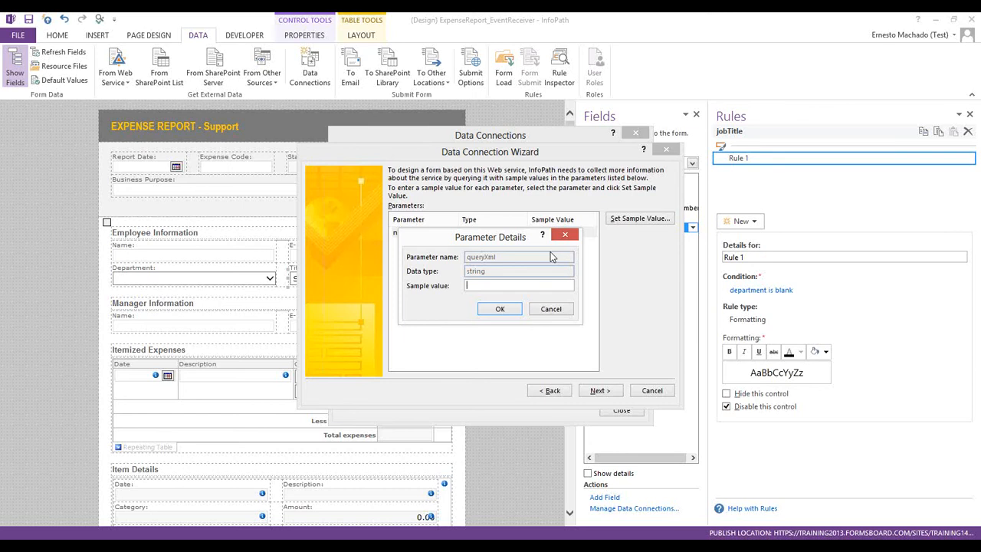
{"action": "key", "text": "ctrl+v"}
{"action": "left_click", "coordinate": [500, 309]}
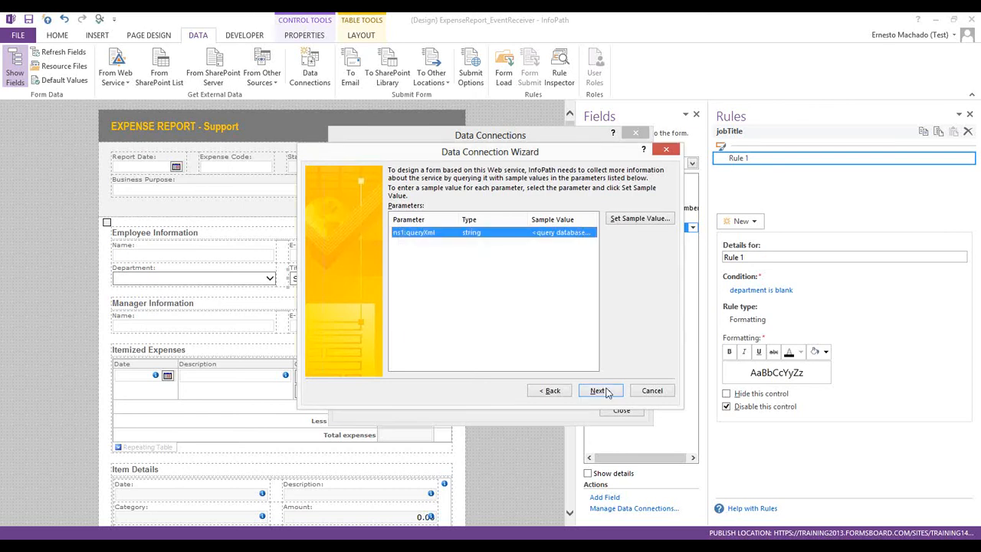
{"action": "left_click", "coordinate": [599, 390]}
{"action": "double_click", "coordinate": [569, 232]}
{"action": "left_click", "coordinate": [500, 310]}
{"action": "left_click", "coordinate": [594, 392]}
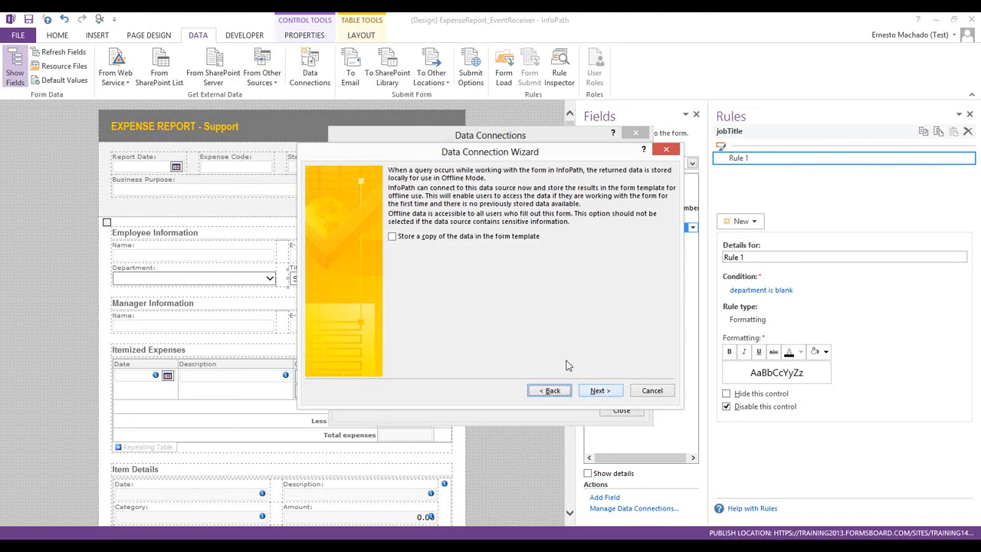
Name the connection 'Get Position', disable automatic retrieval on open, and finish
{"action": "left_click", "coordinate": [601, 391]}
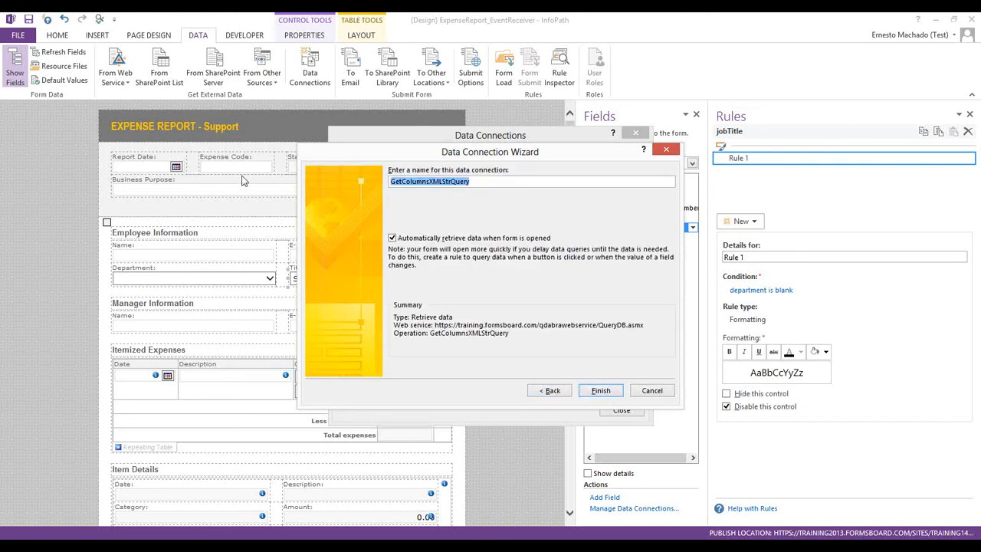
{"action": "type", "text": "Get Position"}
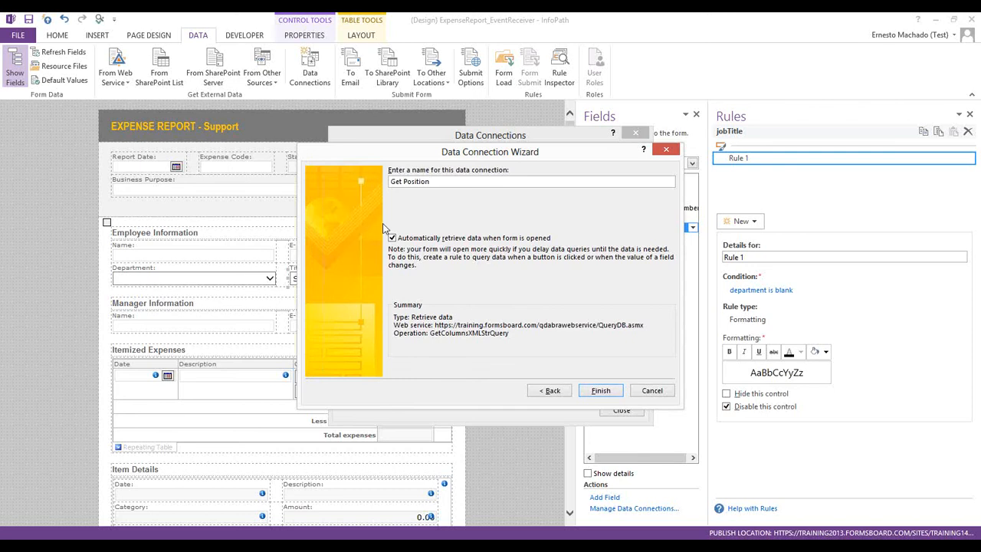
{"action": "left_click", "coordinate": [410, 239]}
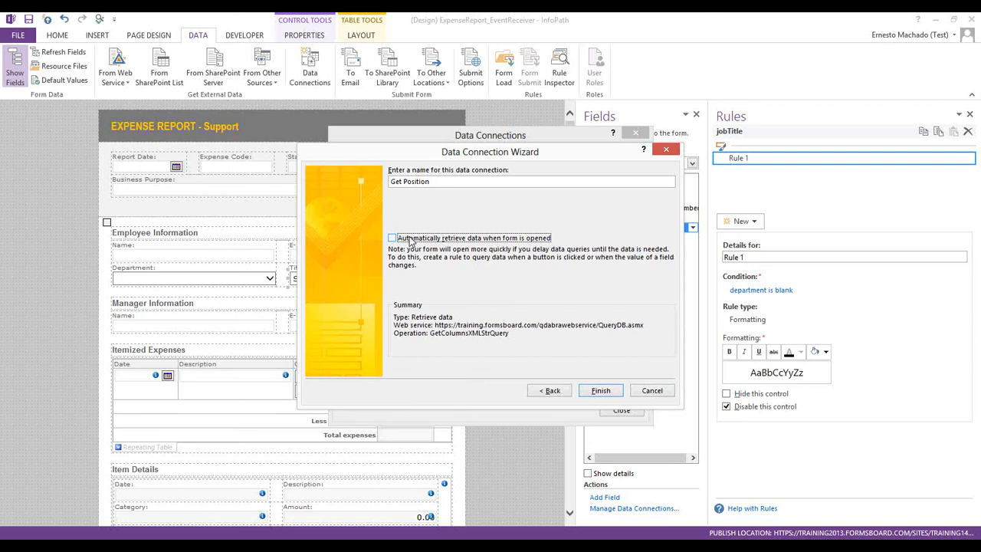
{"action": "left_click", "coordinate": [600, 390]}
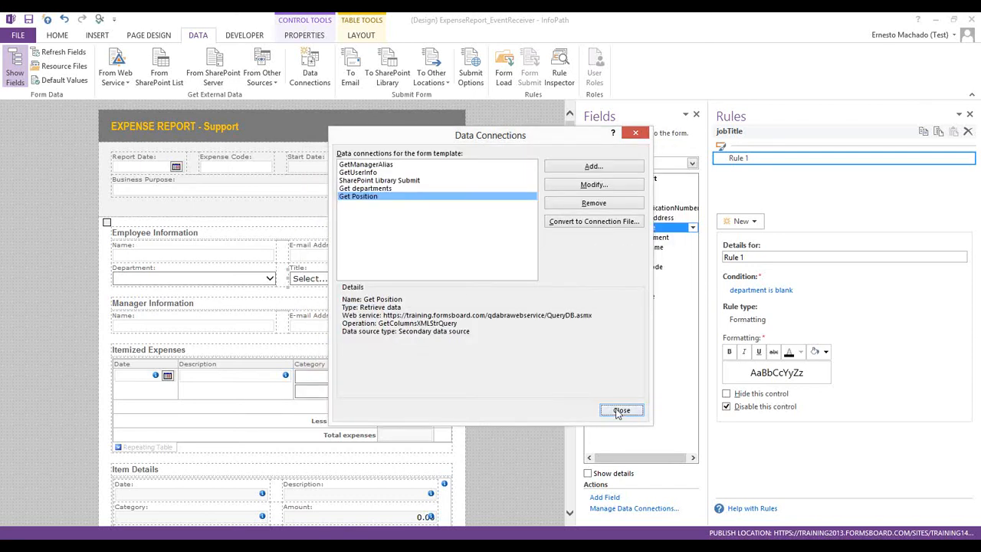
{"action": "left_click", "coordinate": [618, 411]}
Add action rule Rule 1 to the Department field, conditioned on department is not blank
{"action": "left_click", "coordinate": [249, 285]}
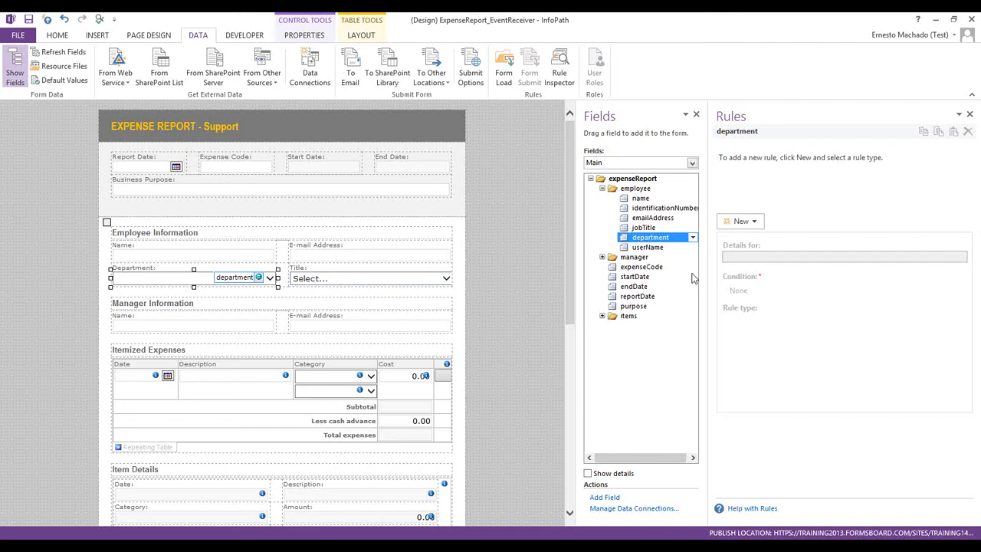
{"action": "left_click", "coordinate": [754, 222]}
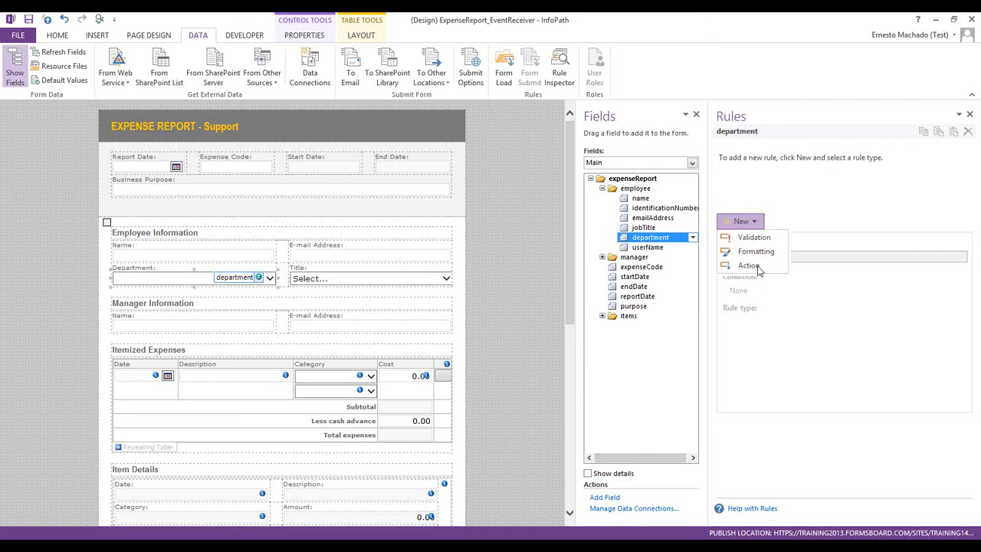
{"action": "left_click", "coordinate": [757, 265]}
{"action": "left_click", "coordinate": [776, 289]}
{"action": "left_click", "coordinate": [441, 280]}
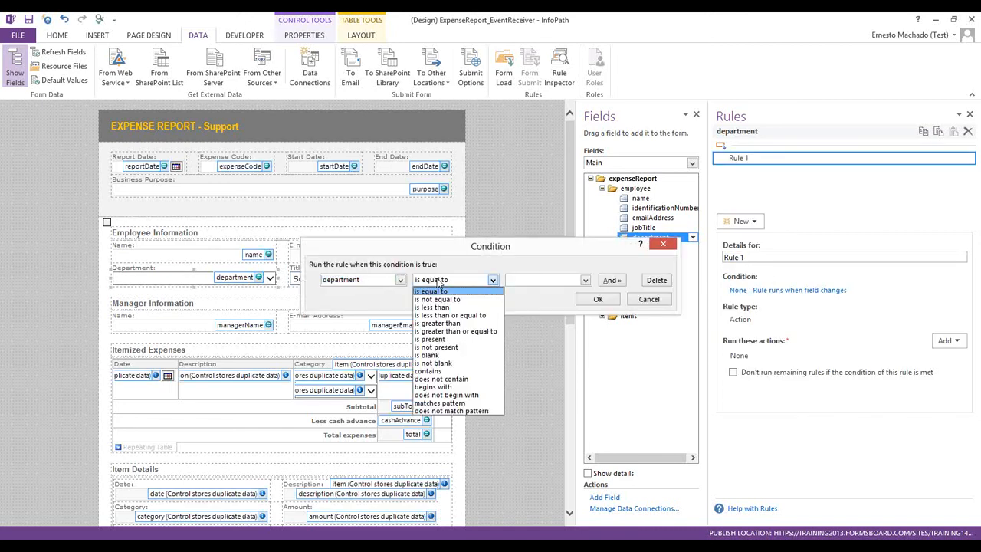
{"action": "left_click", "coordinate": [431, 371]}
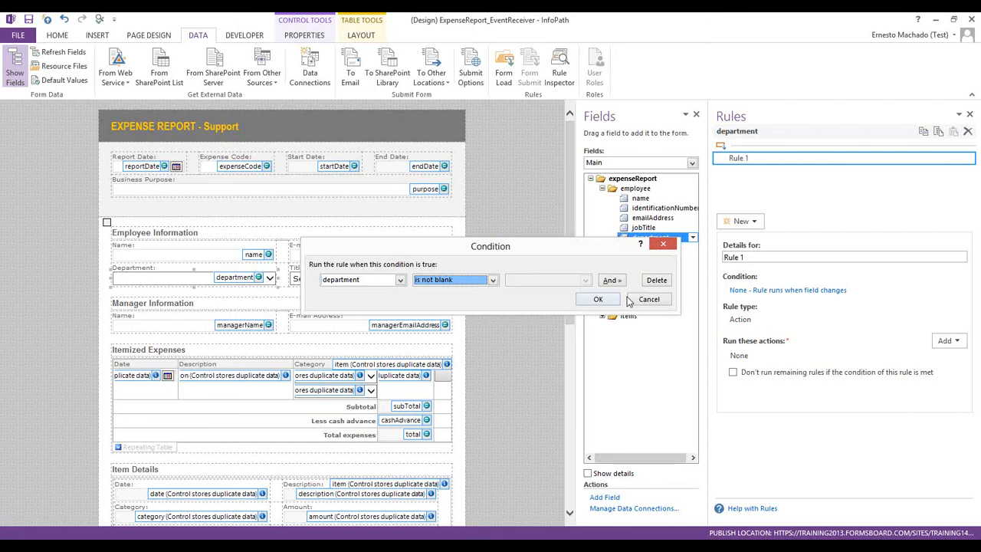
{"action": "left_click", "coordinate": [647, 299]}
{"action": "left_click", "coordinate": [747, 290]}
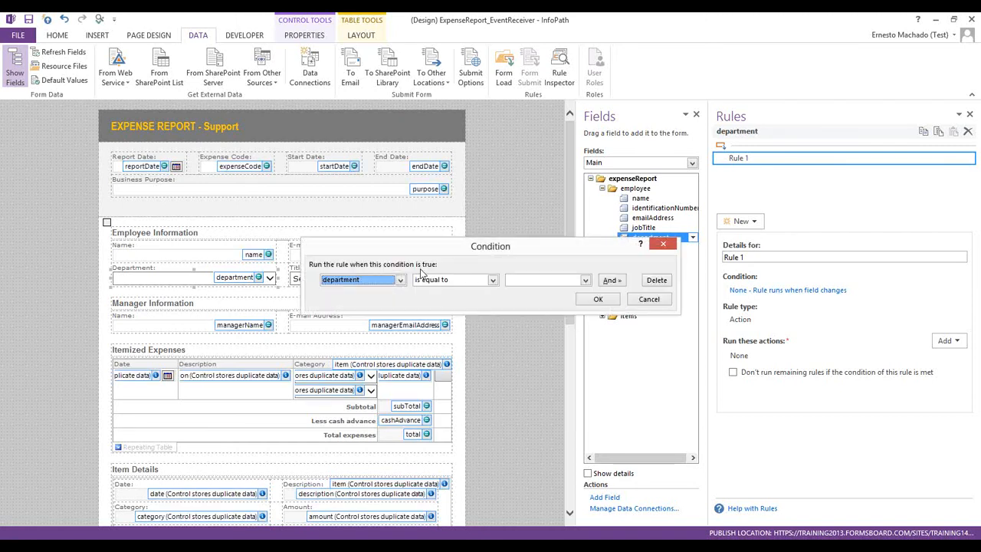
{"action": "left_click", "coordinate": [435, 281]}
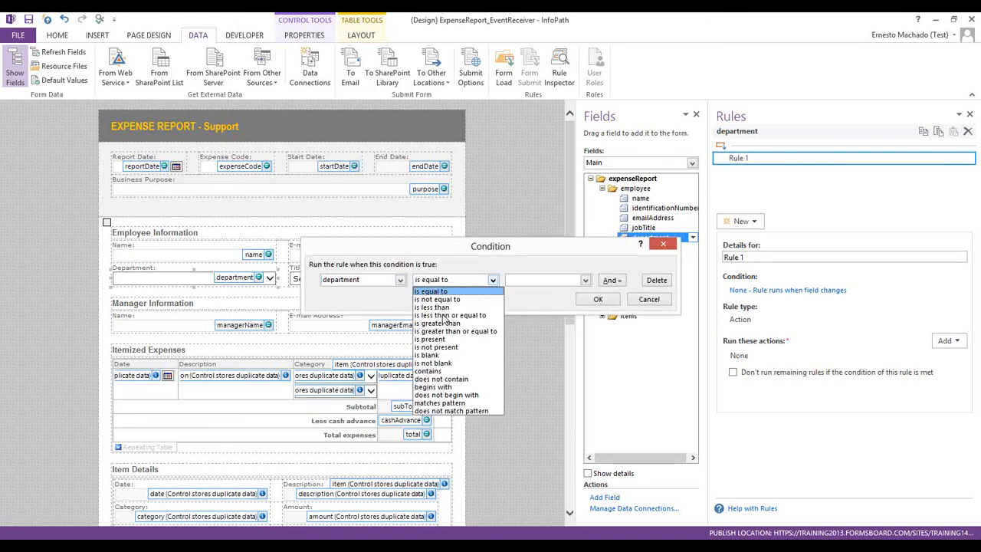
{"action": "left_click", "coordinate": [438, 364]}
{"action": "left_click", "coordinate": [598, 299]}
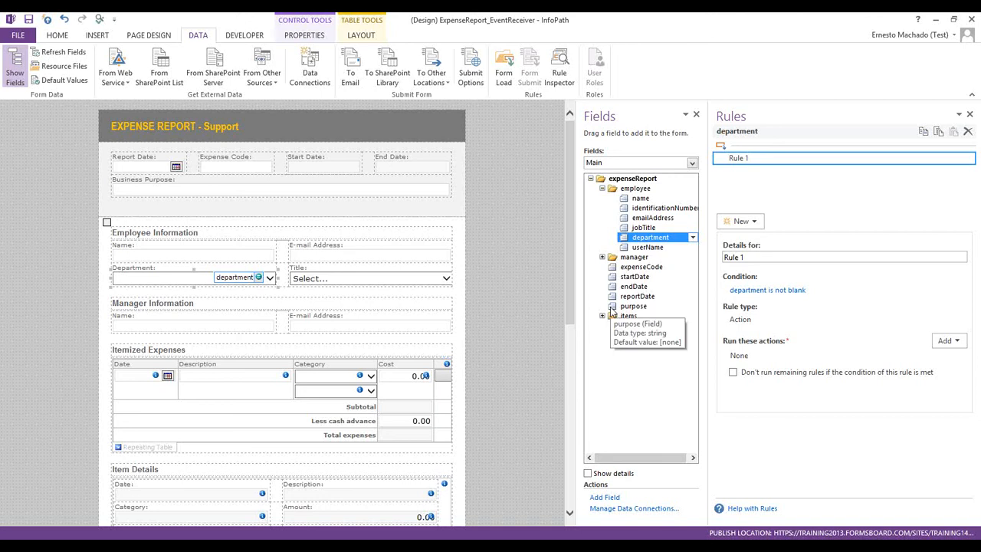
Add a Query for data action using the Get Position connection to Rule 1
{"action": "left_click", "coordinate": [945, 341]}
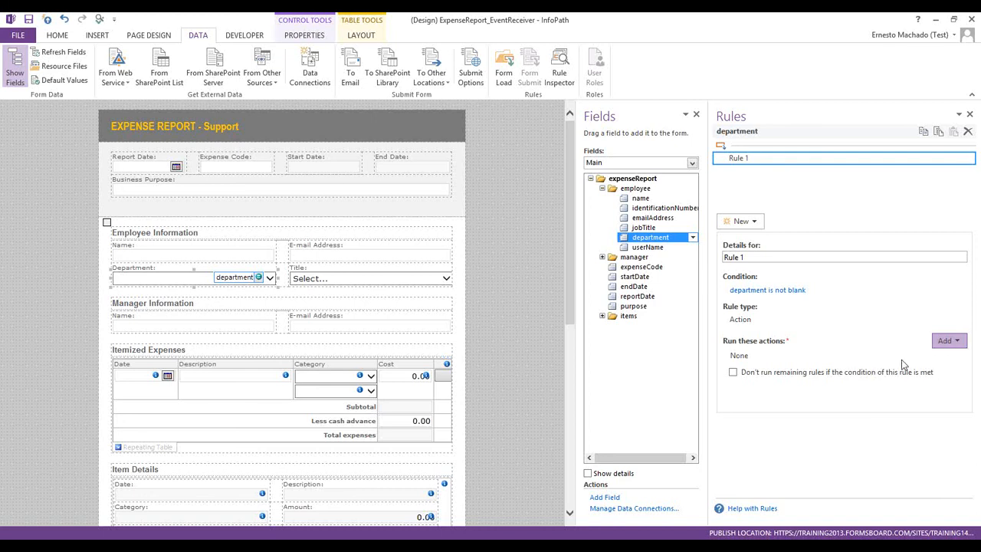
{"action": "left_click", "coordinate": [932, 370]}
{"action": "left_click", "coordinate": [450, 264]}
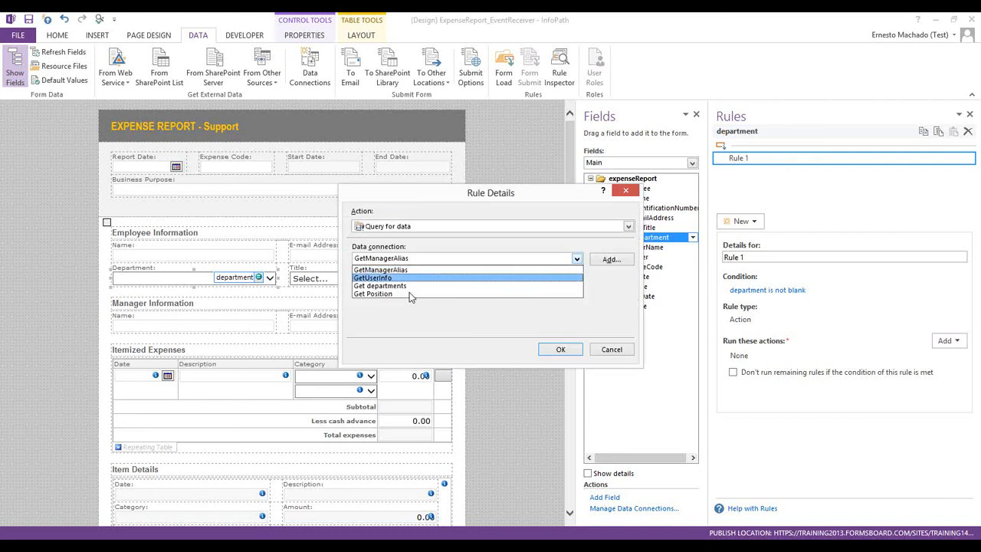
{"action": "left_click", "coordinate": [429, 298]}
{"action": "left_click", "coordinate": [563, 349]}
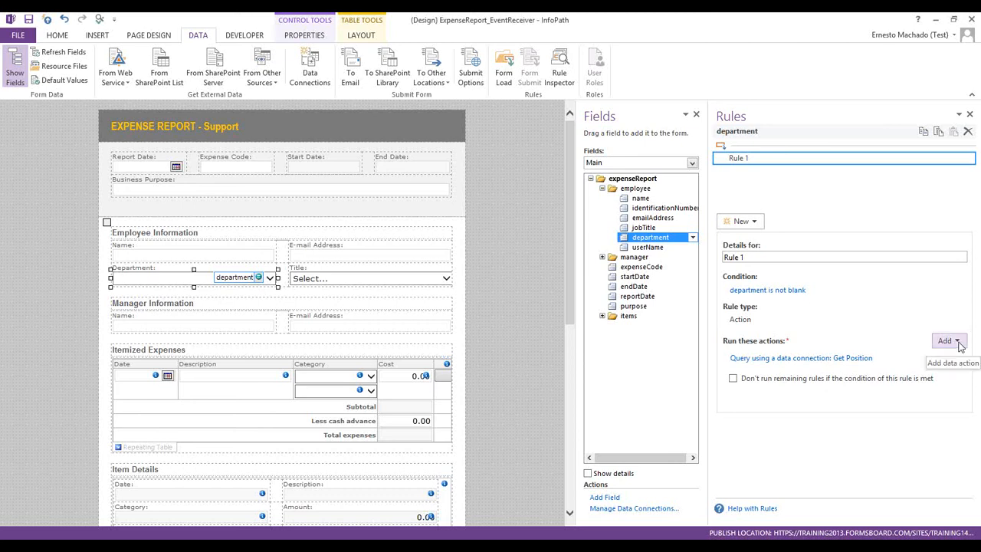
{"action": "left_click", "coordinate": [955, 346]}
Add a Set a field's value action targeting Get Position's queryXml field
{"action": "left_click", "coordinate": [927, 357]}
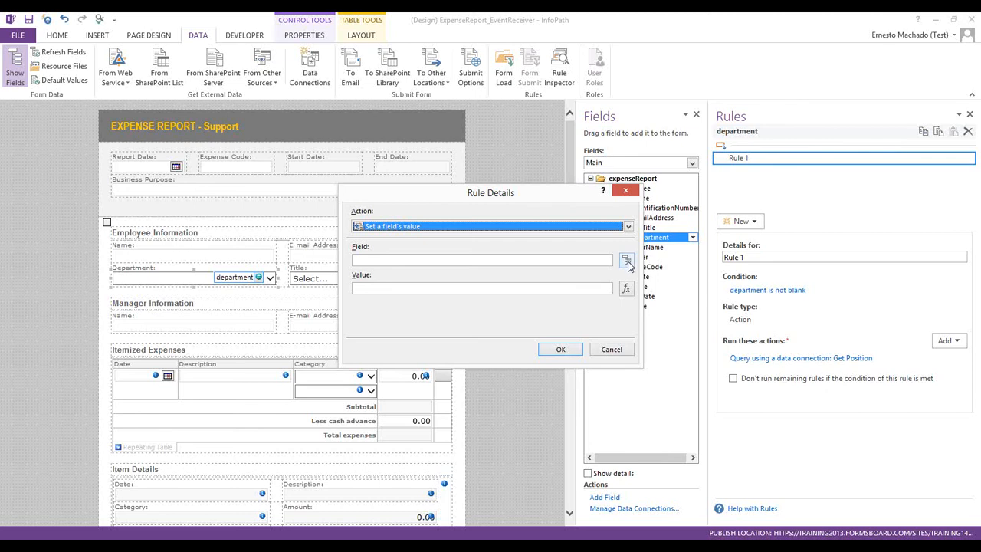
{"action": "left_click", "coordinate": [626, 261]}
{"action": "left_click", "coordinate": [434, 203]}
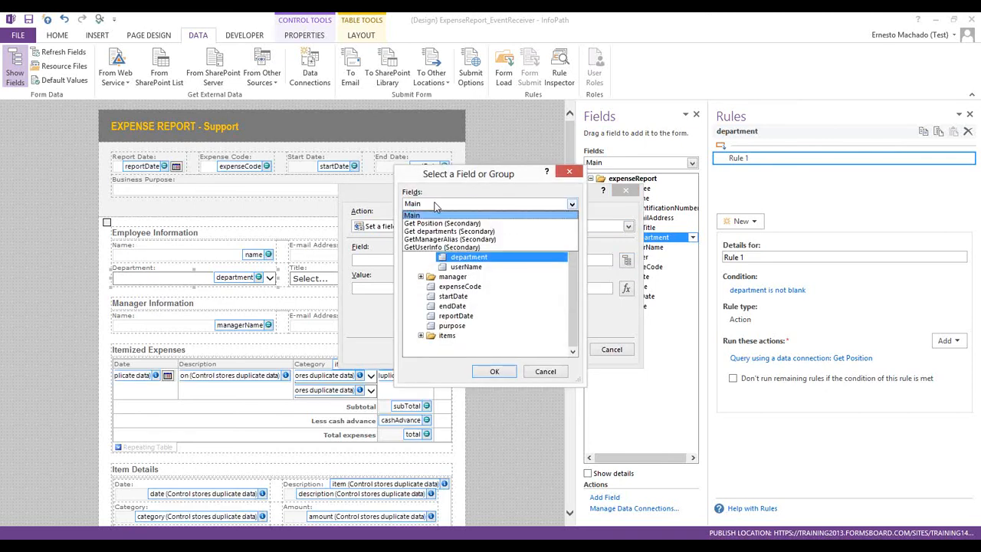
{"action": "left_click", "coordinate": [433, 223]}
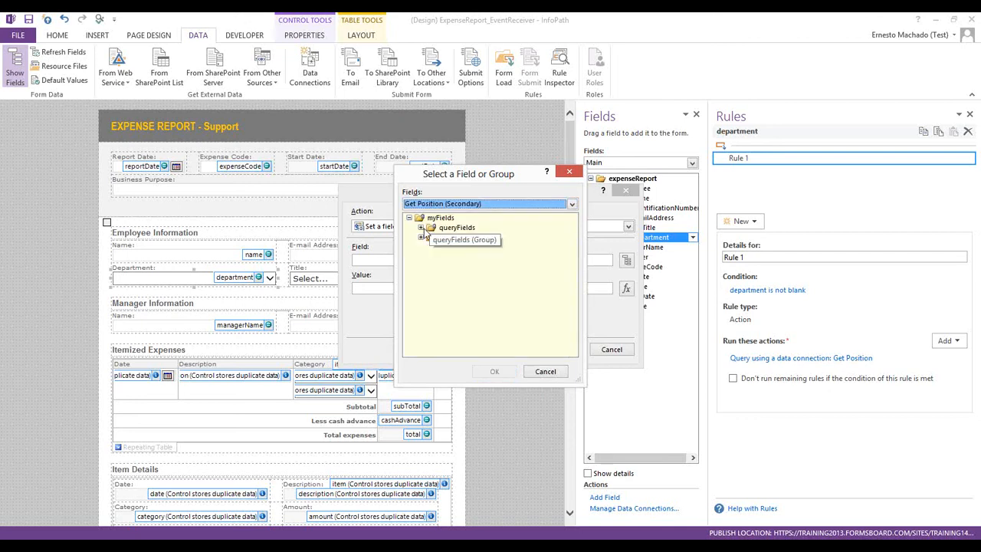
{"action": "left_click", "coordinate": [421, 228]}
{"action": "left_click", "coordinate": [432, 238]}
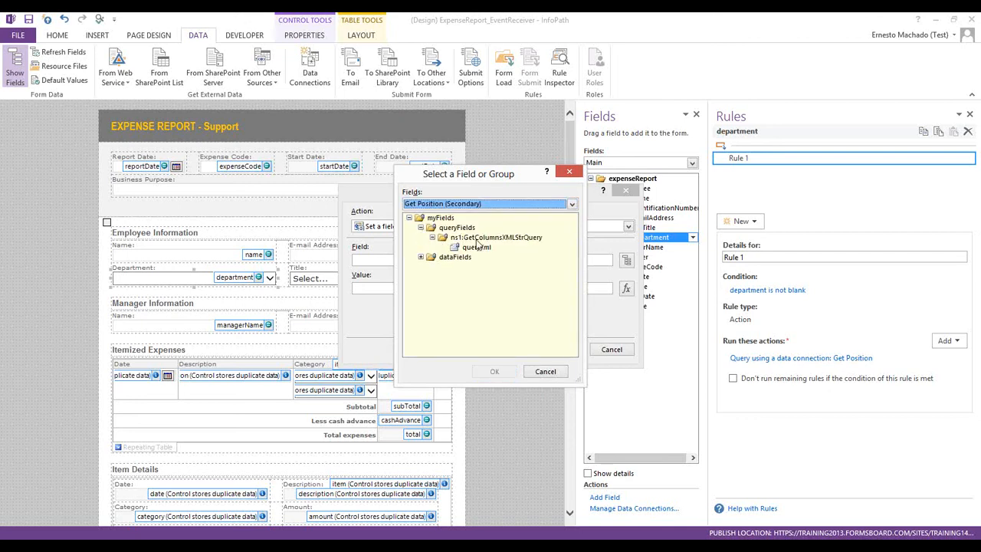
{"action": "left_click", "coordinate": [475, 246]}
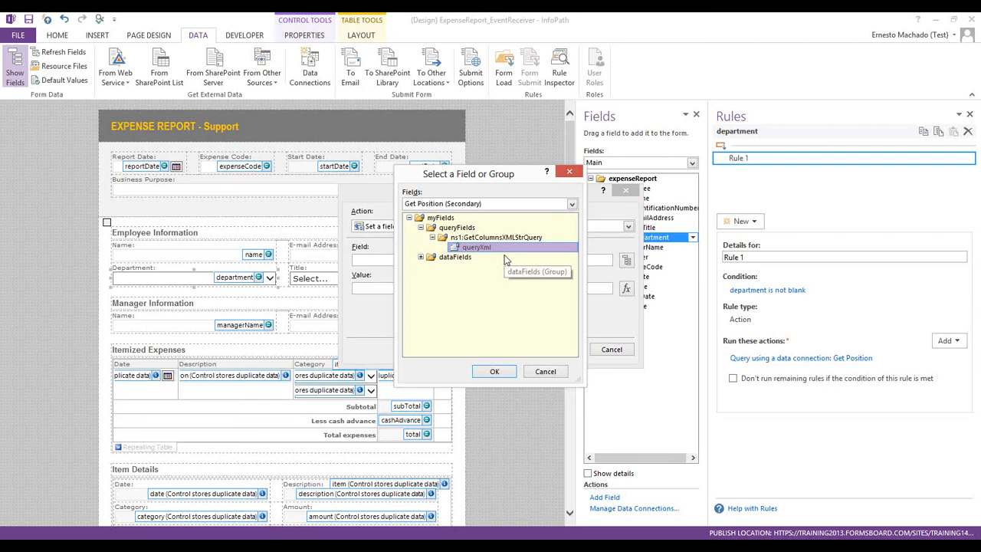
{"action": "left_click", "coordinate": [495, 372]}
Set its value to the pasted concat formula and move the action above the query
{"action": "left_click", "coordinate": [627, 290]}
{"action": "type", "text": "concat(\"<query database='DbxlTraining' table='QueryDB_SourceData'><columns><column name='Position'/></columns><filter><eq><column name='Department'/><value>\", xdXDocument:get-DOM()/my:expenseReport/my:employee/my:department, \"</value></eq></filter><sort><column name='Position' order='ASC'/></sort></query>\")"}
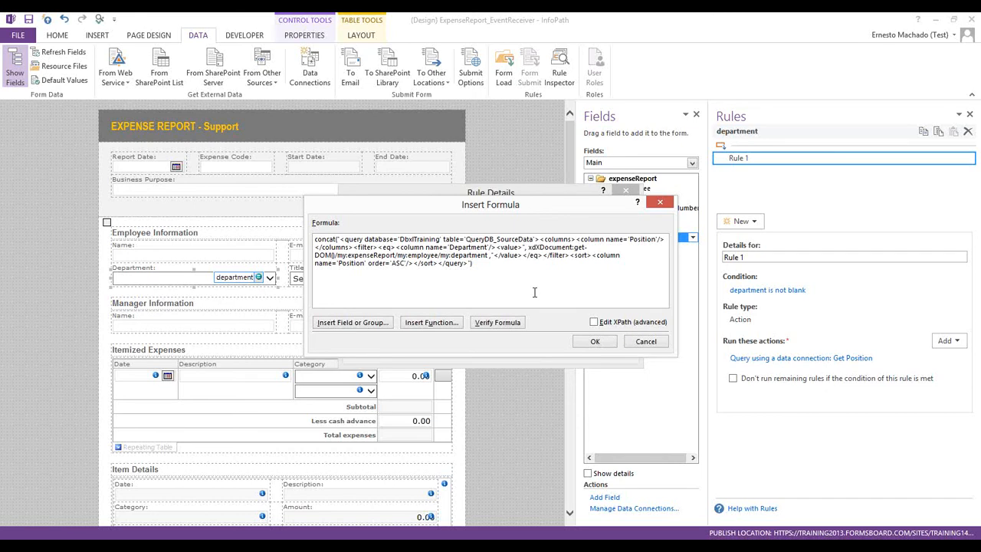
{"action": "left_click", "coordinate": [596, 341]}
{"action": "left_click", "coordinate": [567, 350]}
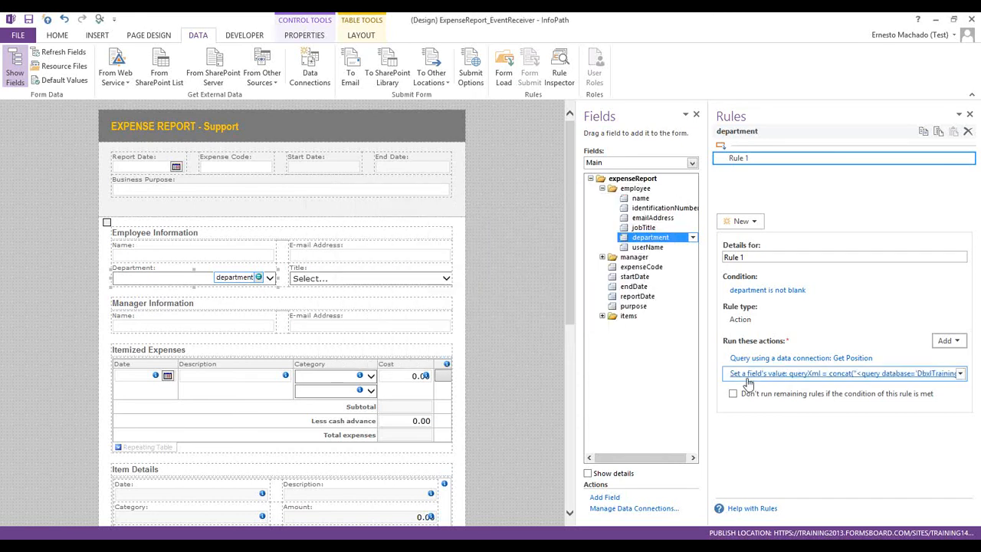
{"action": "right_click", "coordinate": [758, 376]}
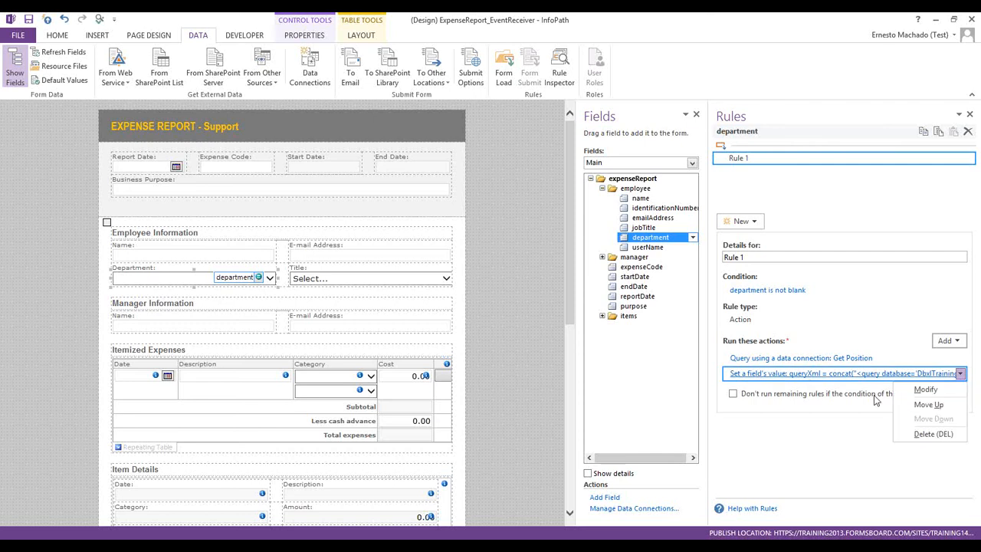
{"action": "left_click", "coordinate": [928, 404]}
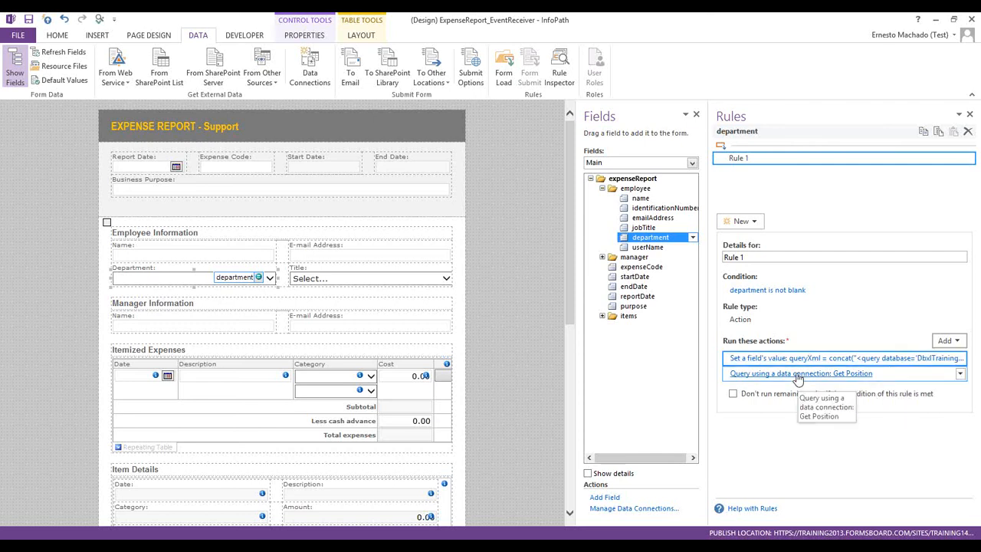
{"action": "left_click", "coordinate": [372, 278]}
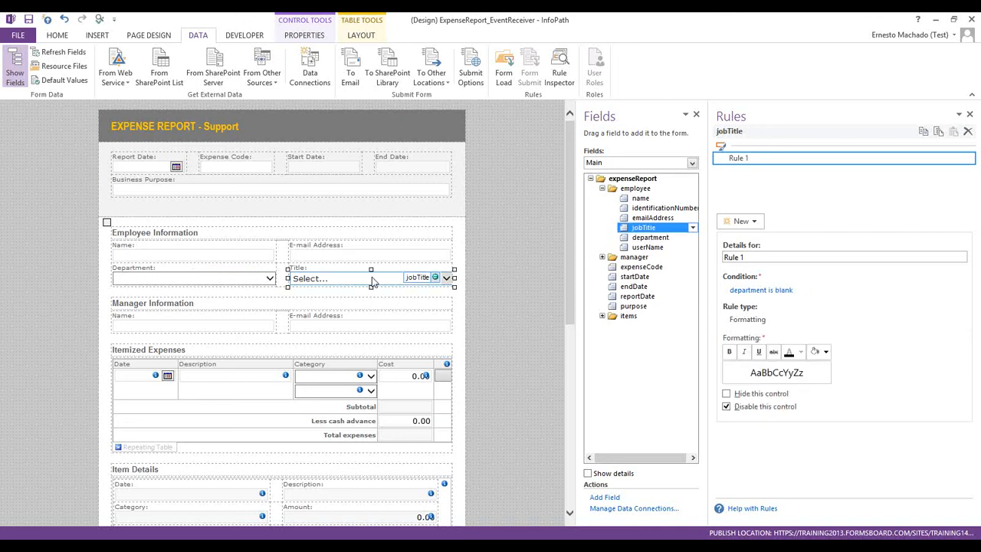
Make the Title drop-down take its choices from the Get Position external data source
{"action": "right_click", "coordinate": [371, 278]}
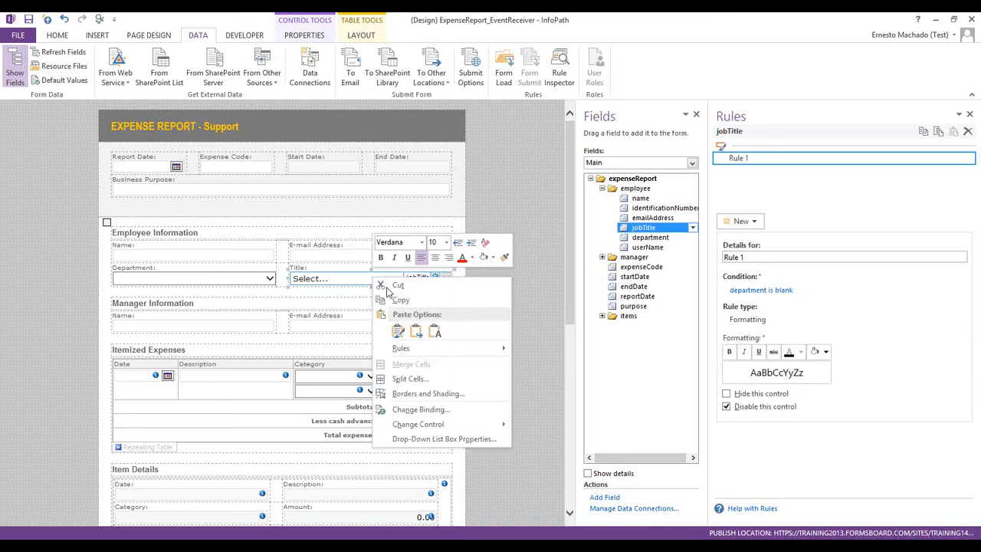
{"action": "left_click", "coordinate": [442, 439]}
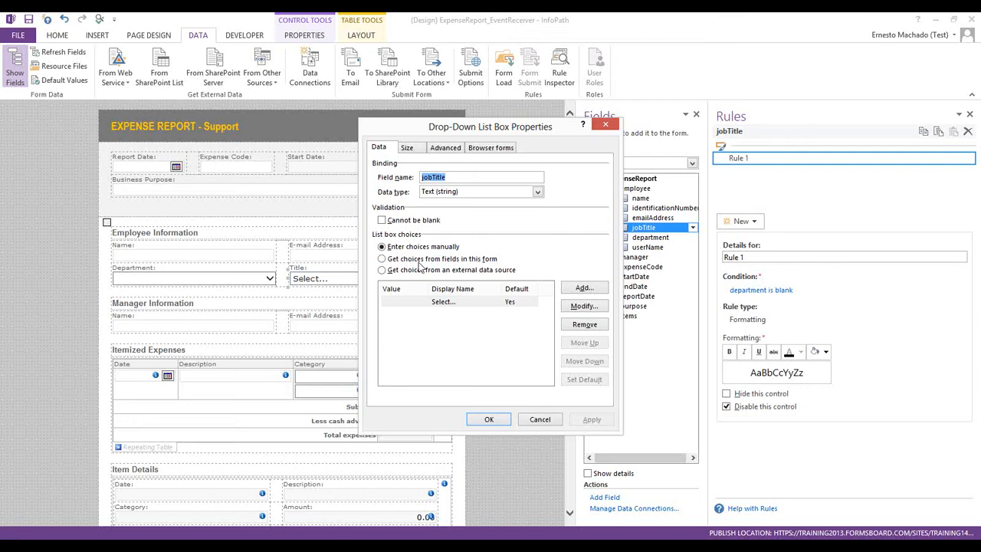
{"action": "left_click", "coordinate": [381, 270]}
{"action": "left_click", "coordinate": [472, 289]}
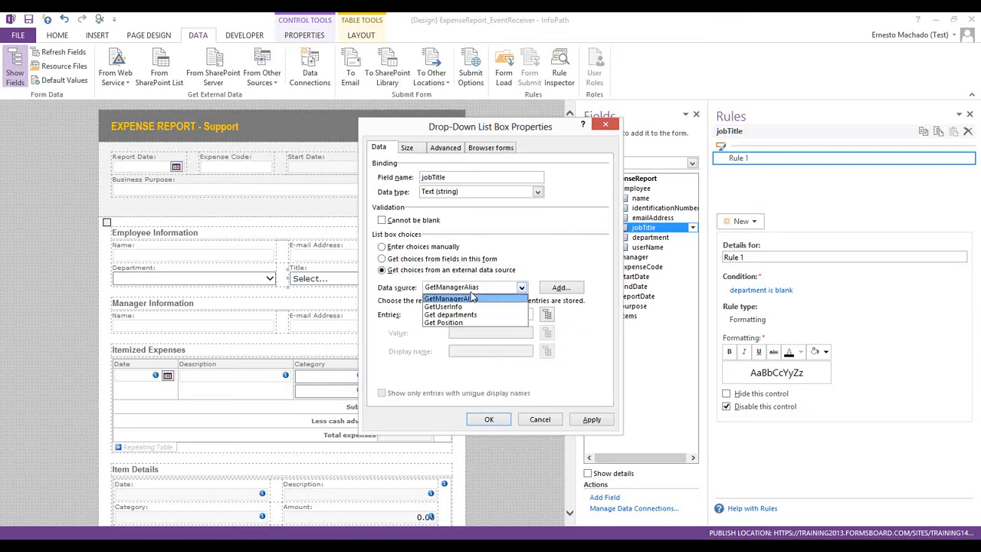
{"action": "left_click", "coordinate": [464, 323]}
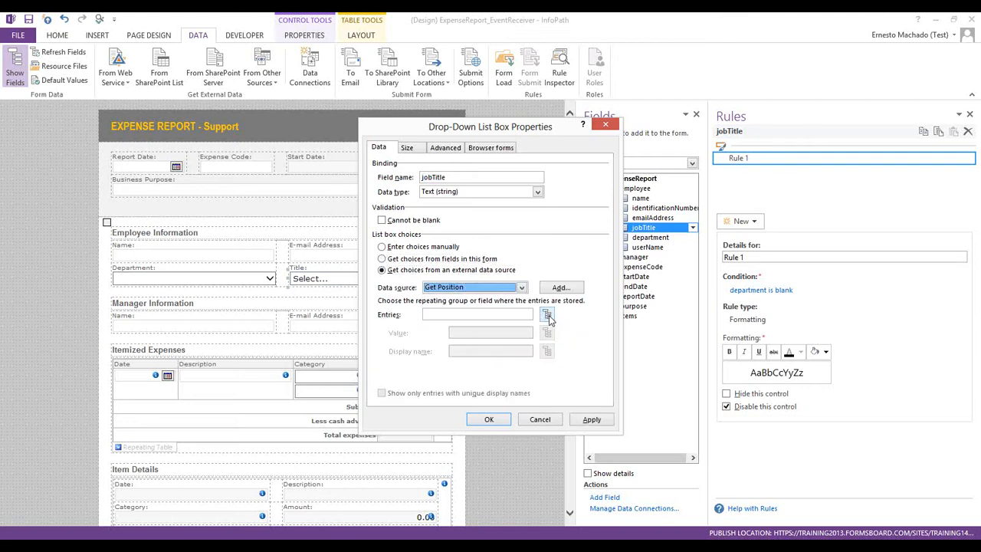
Use row/Position as the entries field and show only unique display names
{"action": "left_click", "coordinate": [546, 315]}
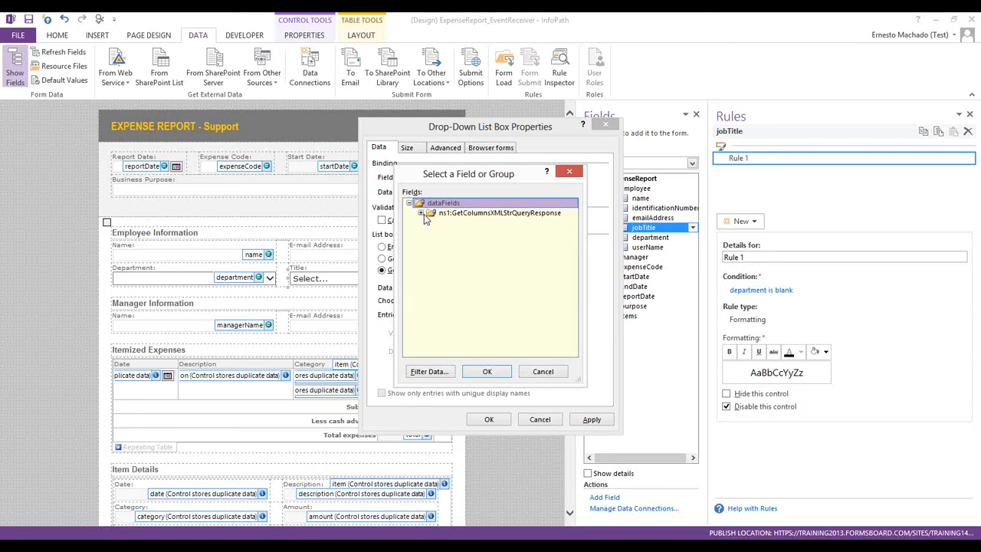
{"action": "left_click", "coordinate": [421, 213]}
{"action": "left_click", "coordinate": [431, 222]}
{"action": "left_click", "coordinate": [443, 232]}
{"action": "left_click", "coordinate": [455, 261]}
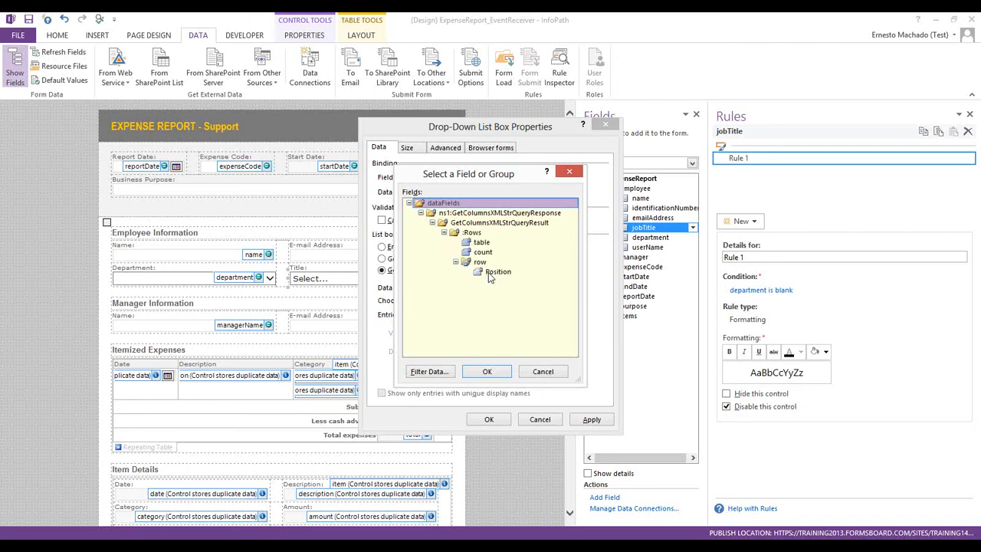
{"action": "left_click", "coordinate": [492, 273]}
{"action": "left_click", "coordinate": [487, 372]}
{"action": "left_click", "coordinate": [488, 394]}
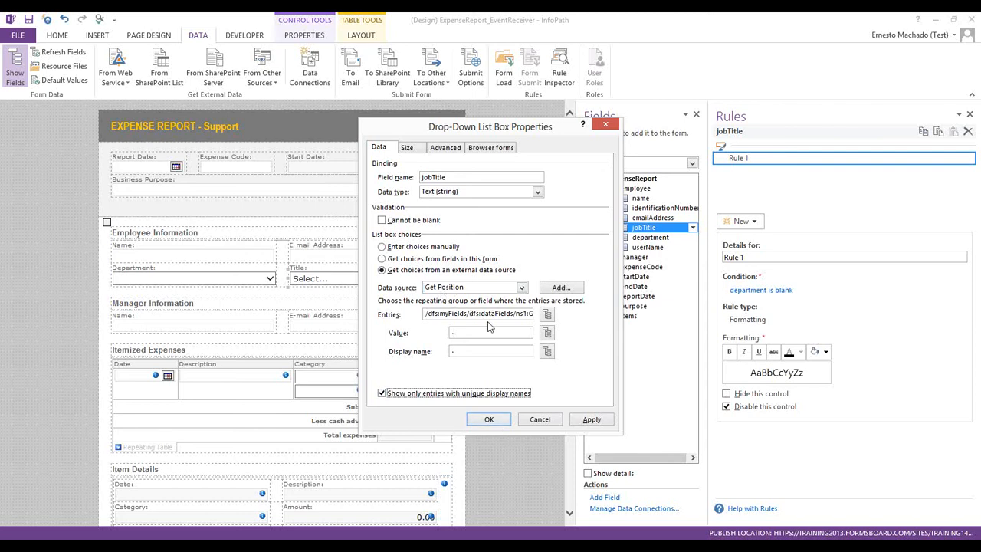
{"action": "left_click", "coordinate": [489, 419]}
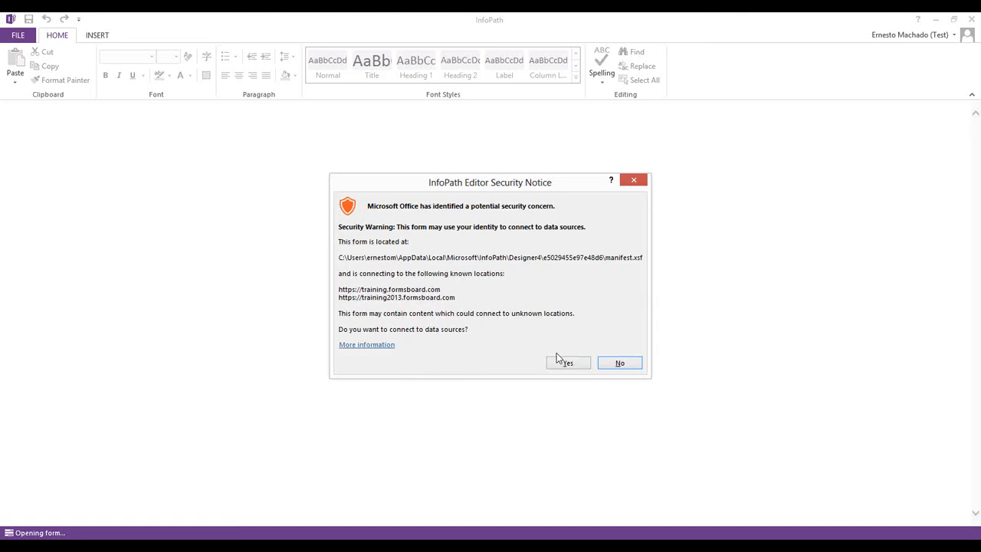
Allow the preview's data connections and check Title choices for Administration and Support
{"action": "left_click", "coordinate": [567, 365]}
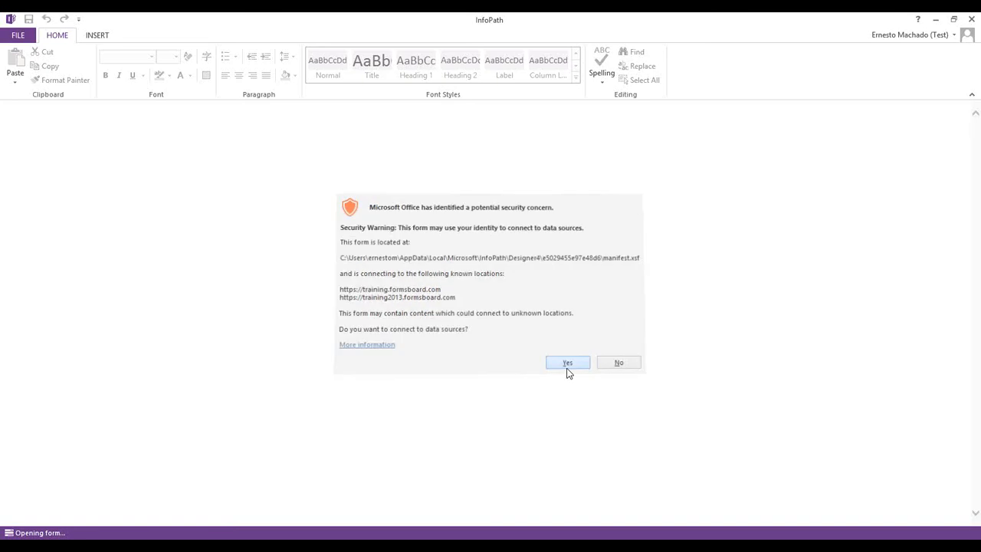
{"action": "left_click", "coordinate": [543, 348]}
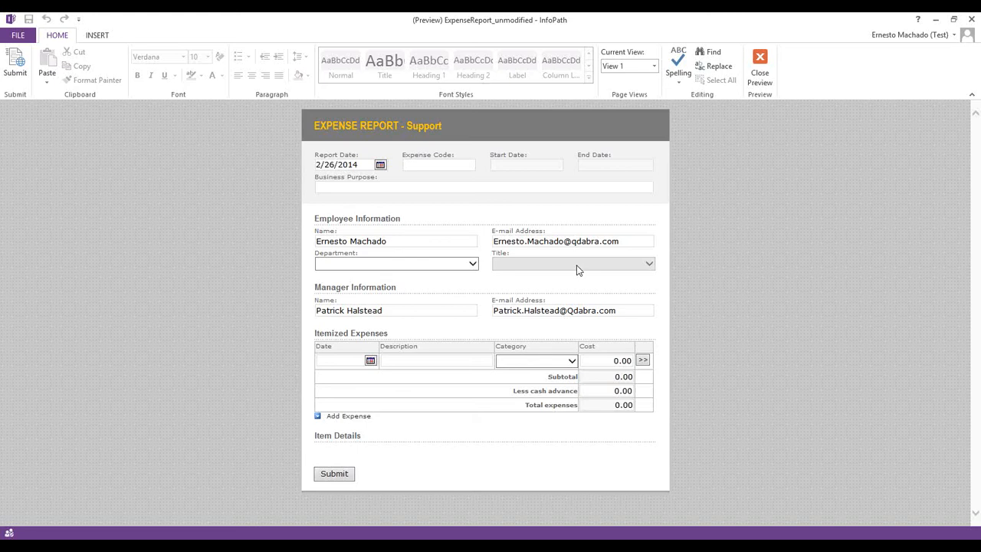
{"action": "left_click", "coordinate": [351, 266]}
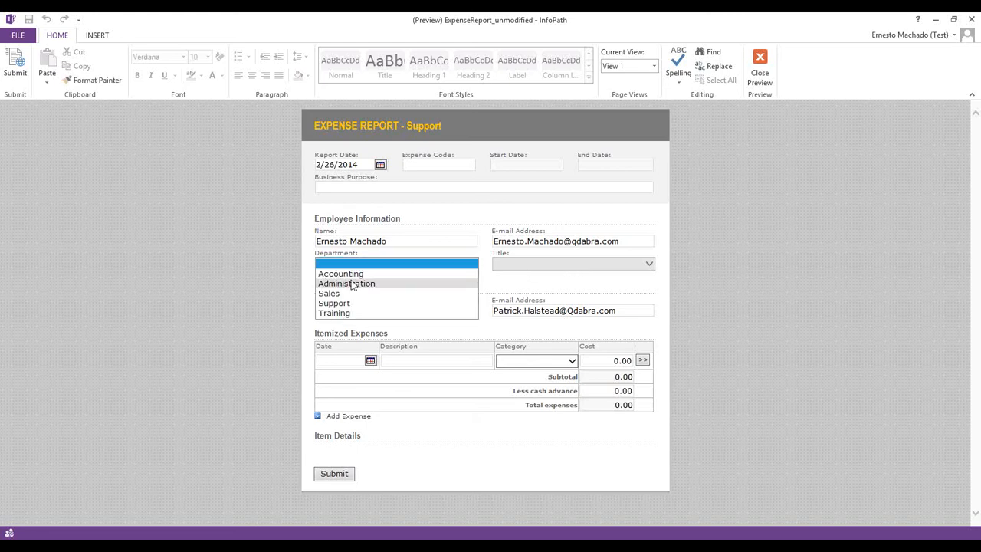
{"action": "left_click", "coordinate": [350, 282]}
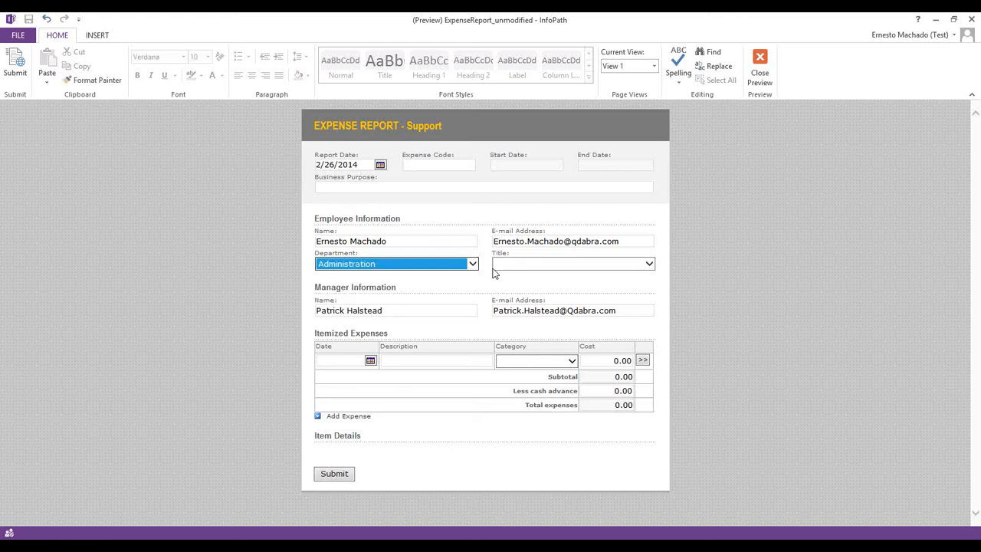
{"action": "left_click", "coordinate": [604, 263]}
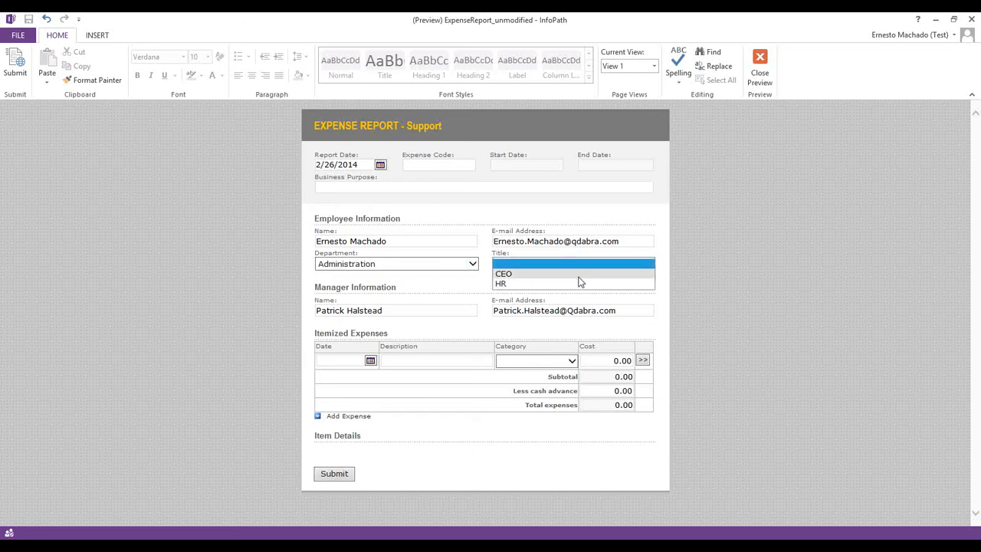
{"action": "left_click", "coordinate": [403, 266]}
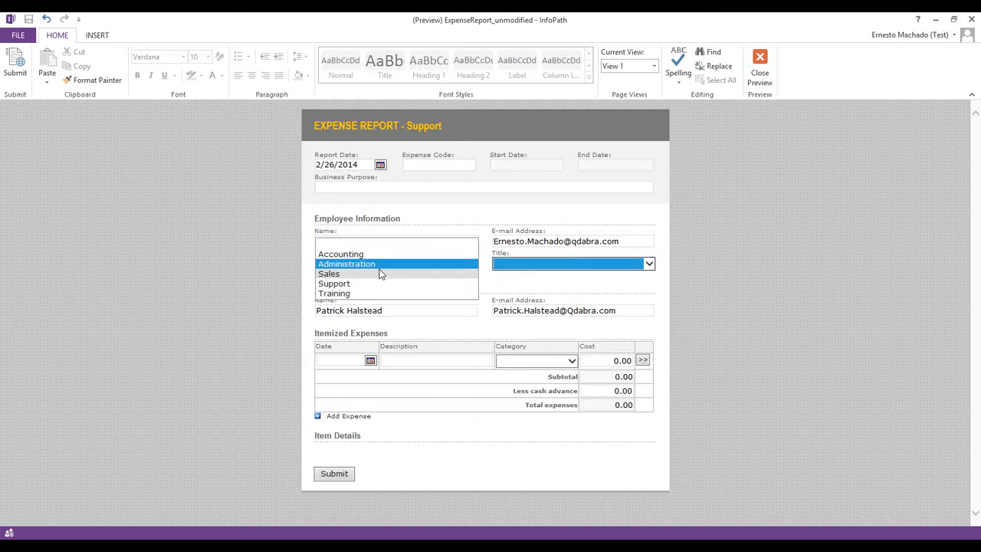
{"action": "left_click", "coordinate": [464, 283]}
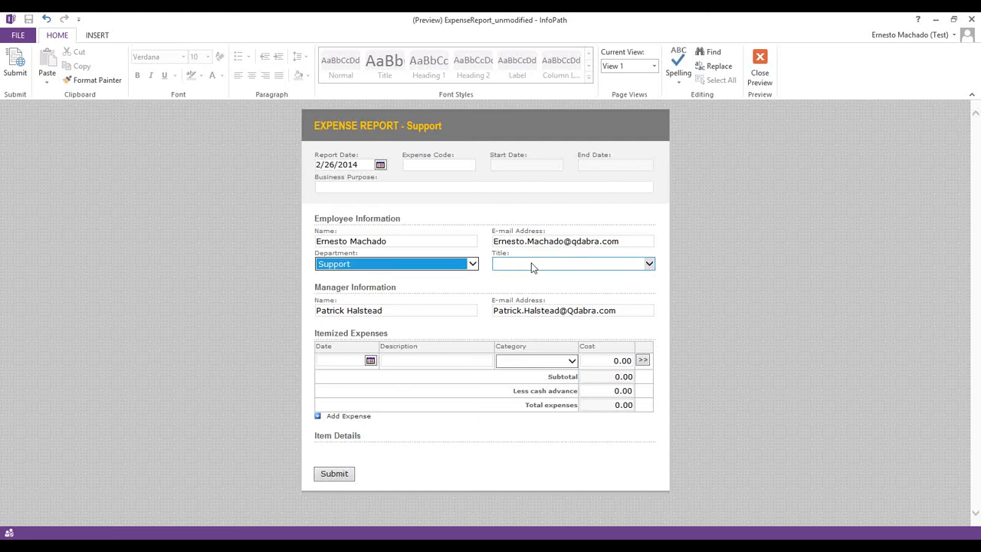
{"action": "left_click", "coordinate": [533, 267]}
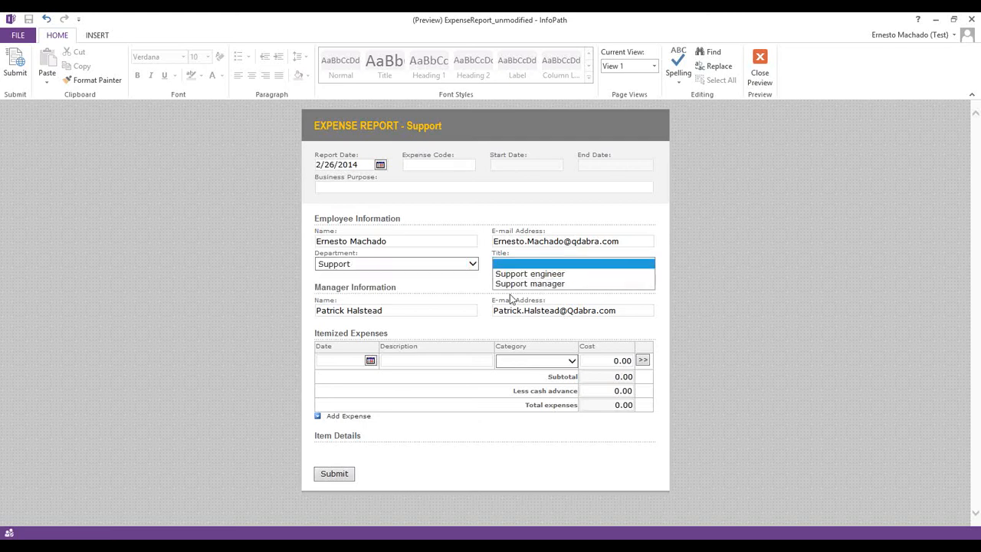
Confirm Training offers Presenter and Accounting offers Accountant and Accounting manager
{"action": "left_click", "coordinate": [397, 267]}
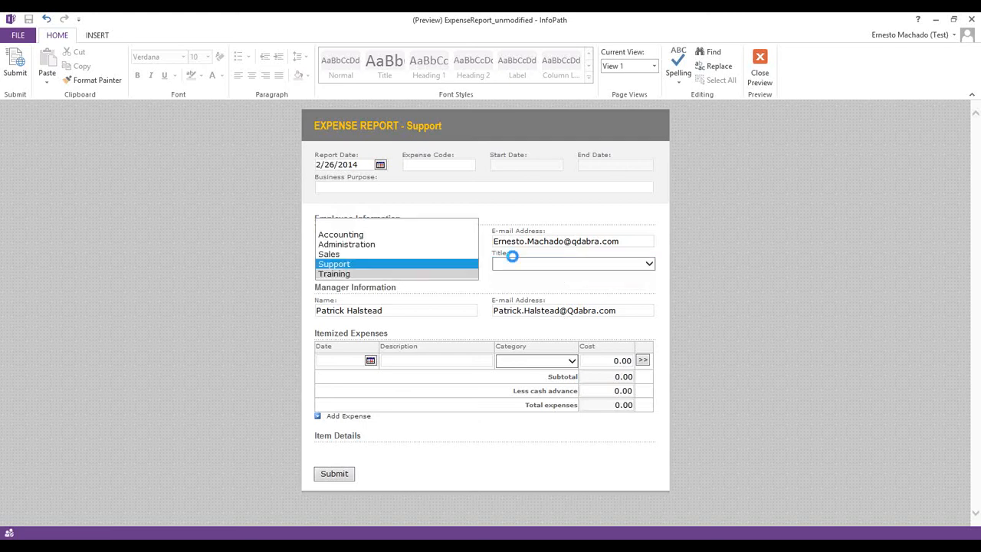
{"action": "left_click", "coordinate": [396, 274]}
{"action": "left_click", "coordinate": [527, 265]}
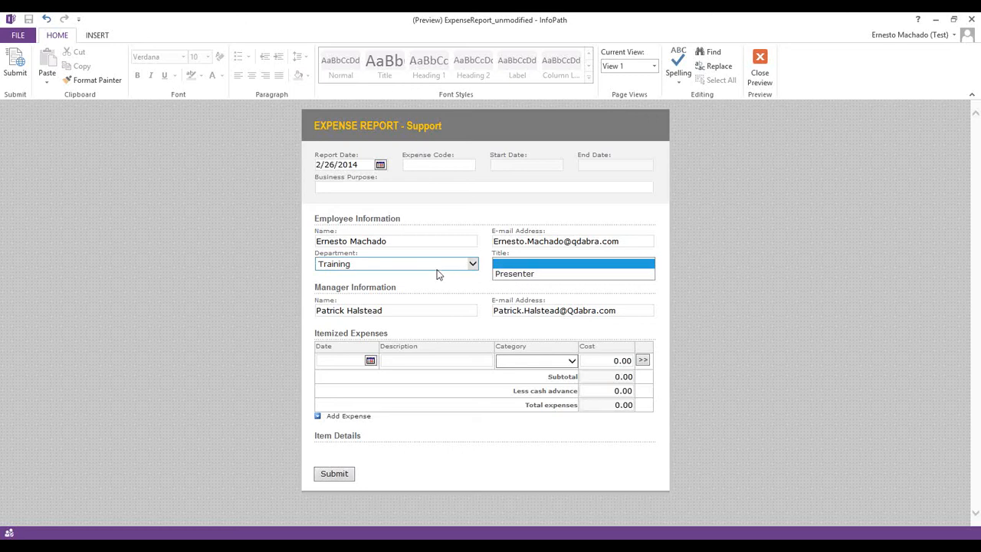
{"action": "left_click", "coordinate": [469, 264]}
{"action": "left_click", "coordinate": [469, 264]}
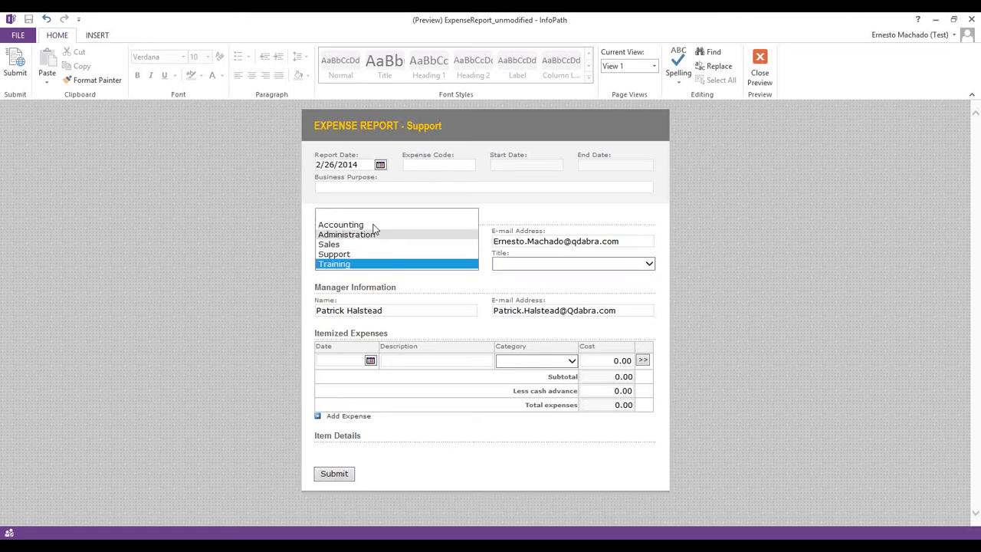
{"action": "left_click", "coordinate": [536, 267]}
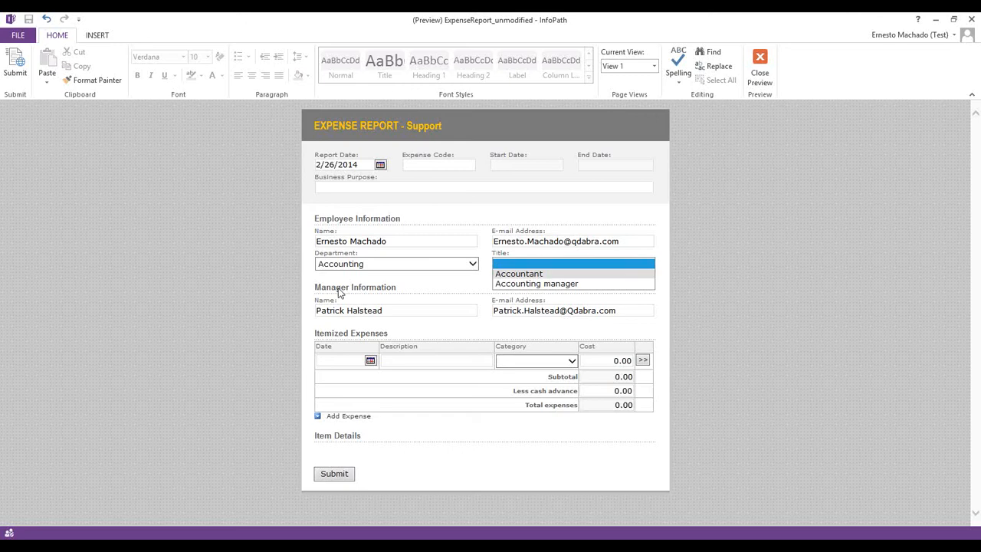
{"action": "left_click", "coordinate": [276, 297]}
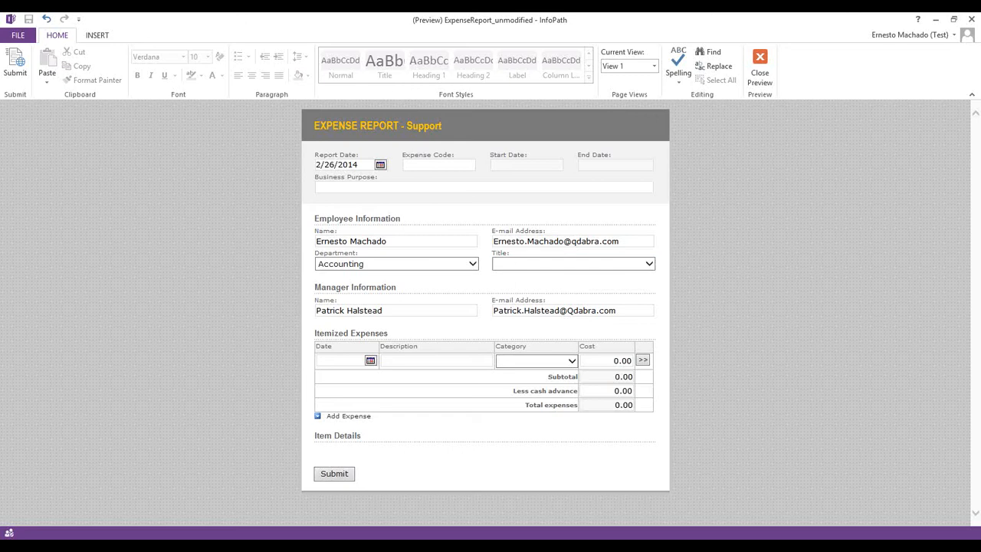
{"action": "key", "text": "alt+Tab"}
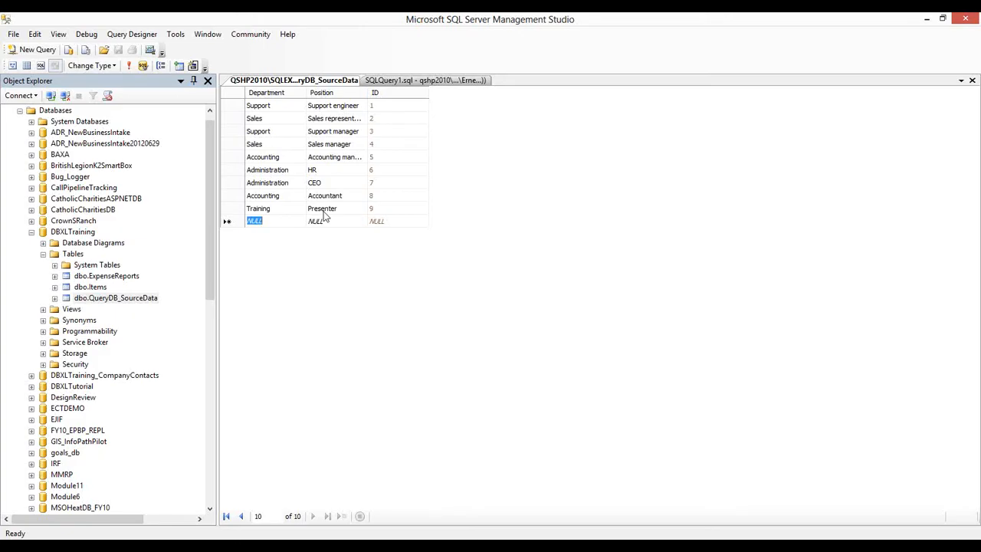
Enter a new positions row with Department 'Training' and Position 'Other'
{"action": "type", "text": "Training"}
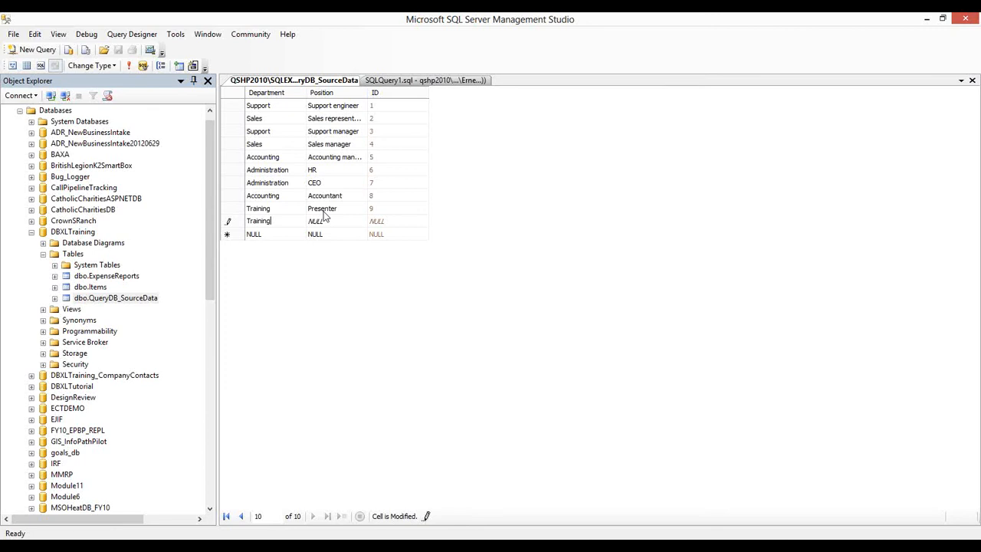
{"action": "key", "text": "Tab"}
{"action": "type", "text": "Other"}
{"action": "key", "text": "Tab"}
{"action": "key", "text": "Tab"}
Back in the InfoPath preview, choose Training as Department and check the Title list shows Other
{"action": "left_click", "coordinate": [927, 19]}
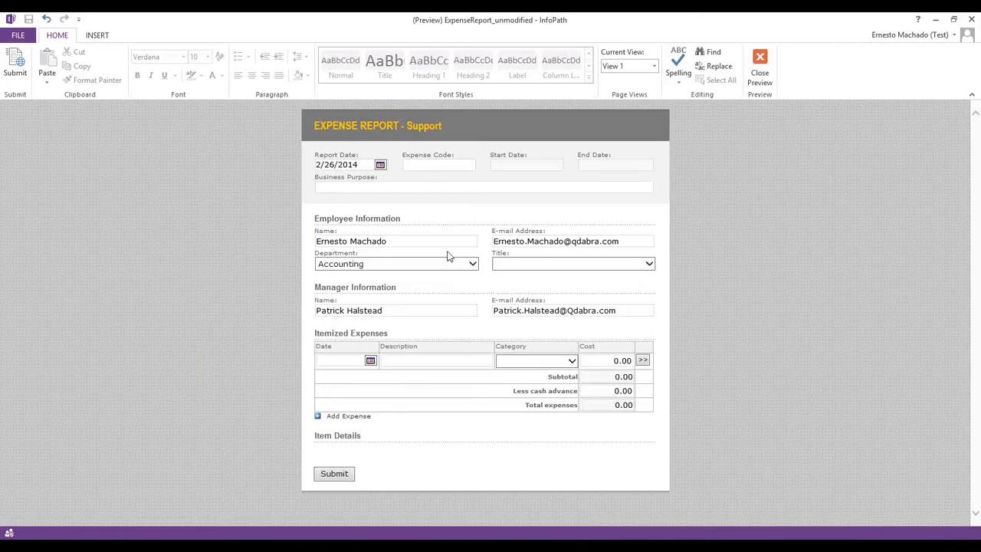
{"action": "left_click", "coordinate": [442, 263]}
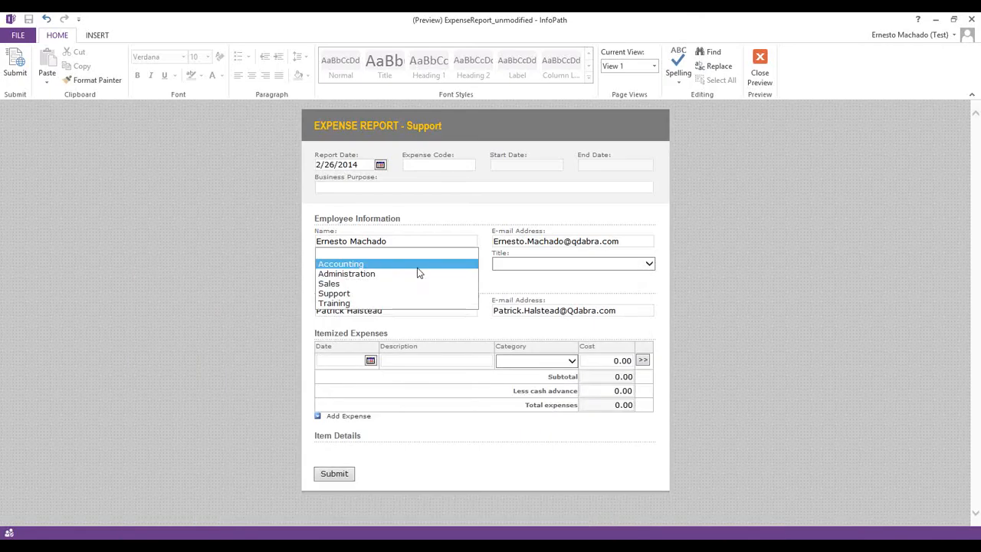
{"action": "left_click", "coordinate": [354, 303]}
{"action": "left_click", "coordinate": [536, 265]}
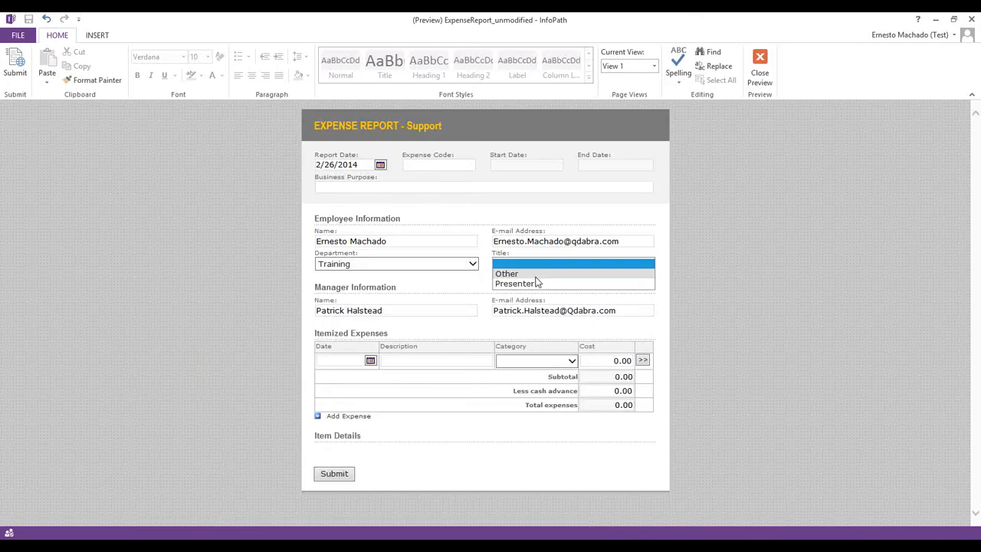
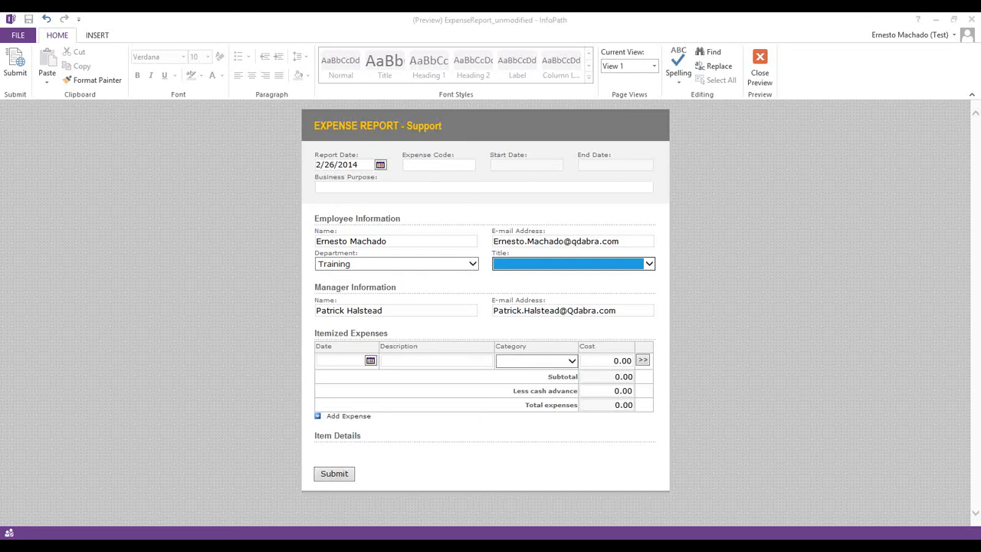
Close the form preview to return to the expense report design view
{"action": "left_click", "coordinate": [770, 66]}
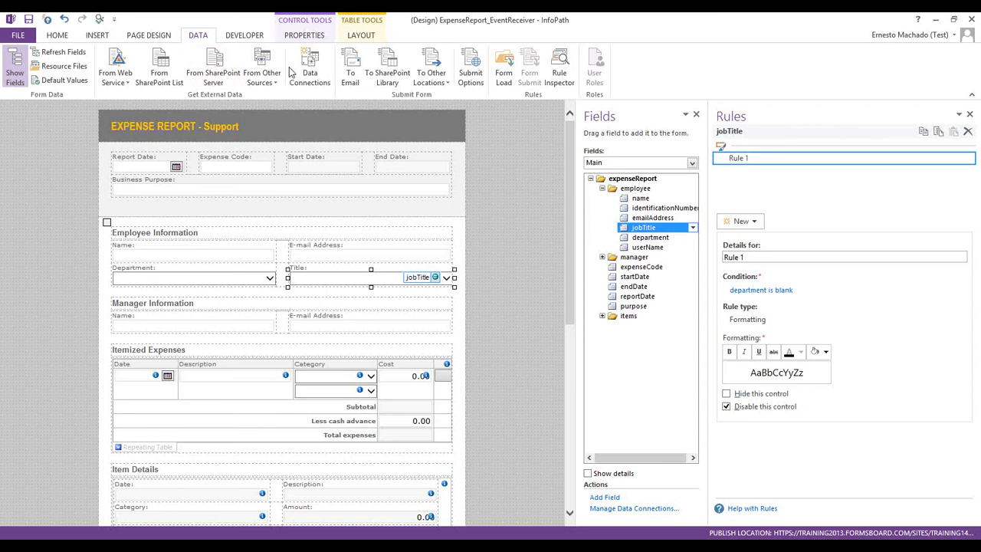
Copy the Data Connections library address from the SharePoint 2013 training site
{"action": "left_click", "coordinate": [146, 546]}
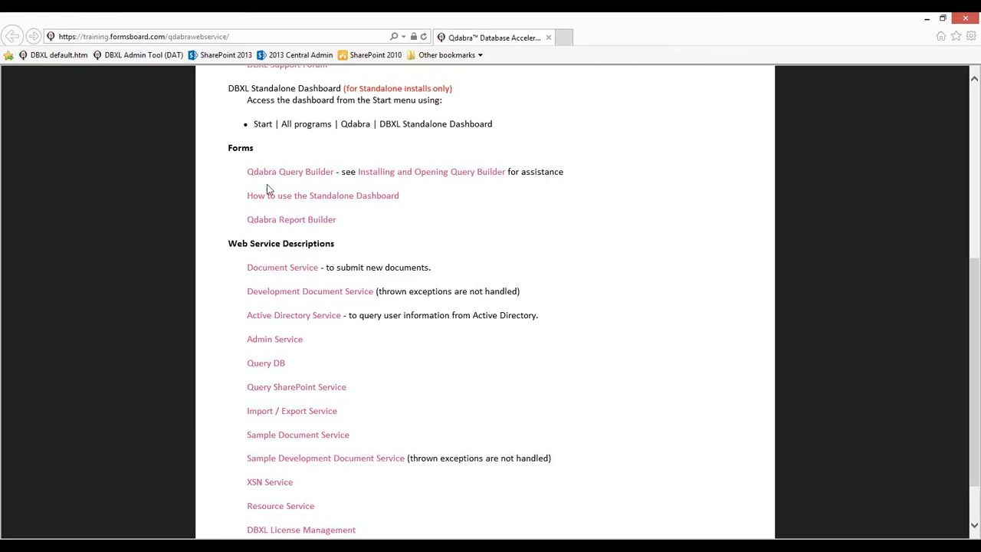
{"action": "left_click", "coordinate": [228, 57]}
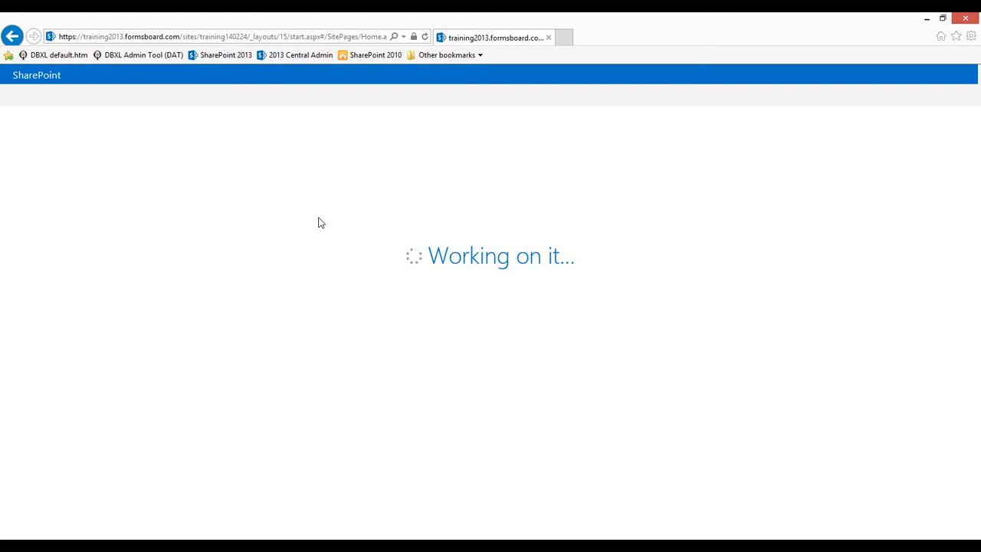
{"action": "right_click", "coordinate": [69, 240]}
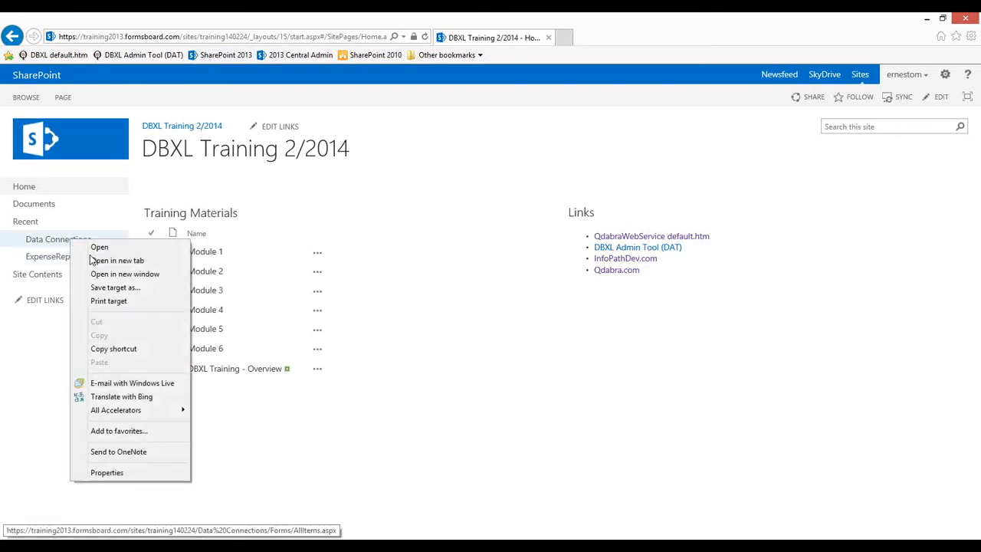
{"action": "left_click", "coordinate": [114, 348]}
{"action": "key", "text": "alt+Tab"}
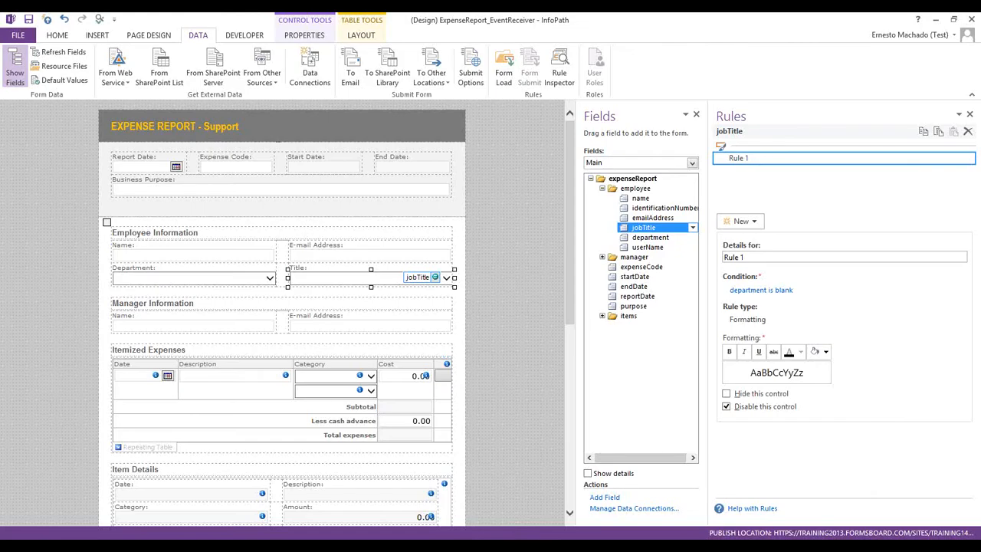
Convert the Get departments connection to Data Connections/GetDepartments.udcx on the server
{"action": "left_click", "coordinate": [308, 77]}
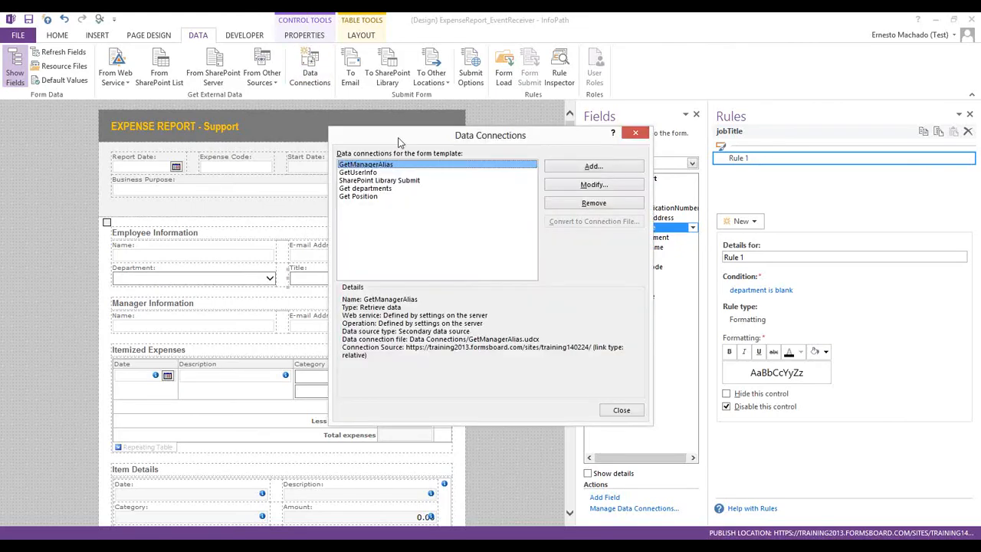
{"action": "left_click", "coordinate": [387, 188]}
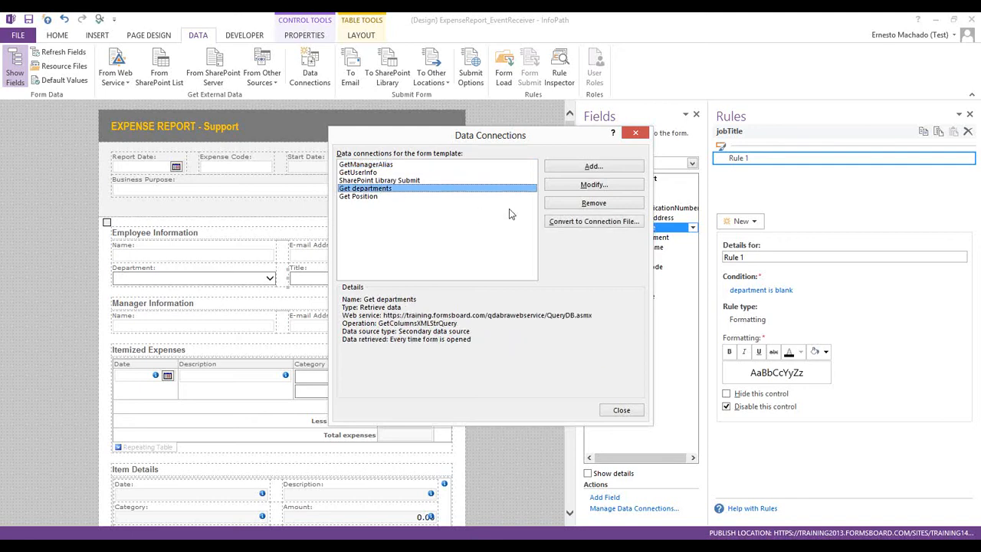
{"action": "left_click", "coordinate": [583, 221]}
{"action": "key", "text": "ctrl+v"}
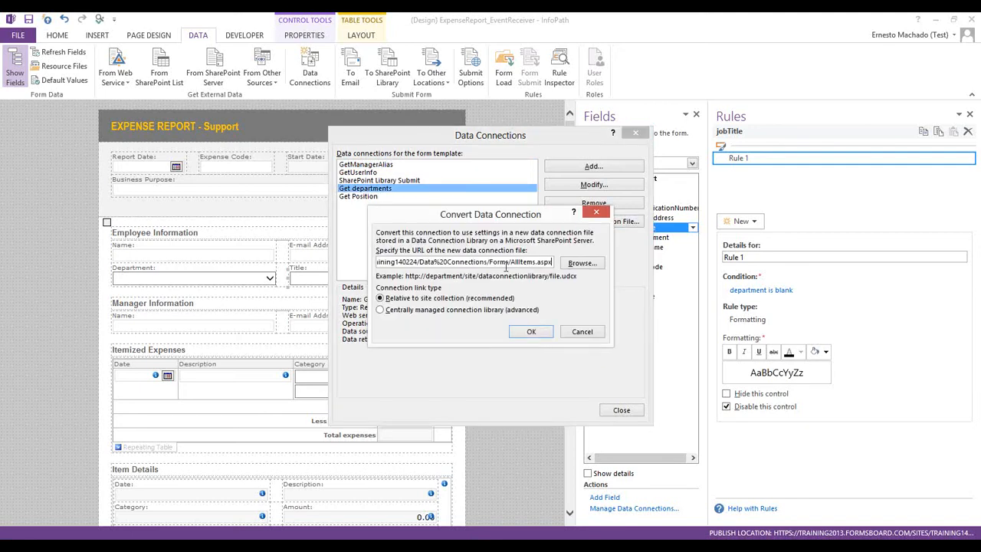
{"action": "left_click_drag", "start_coordinate": [491, 262], "coordinate": [510, 295]}
{"action": "key", "text": "BackSpace"}
{"action": "type", "text": "GetDepartments.udcx"}
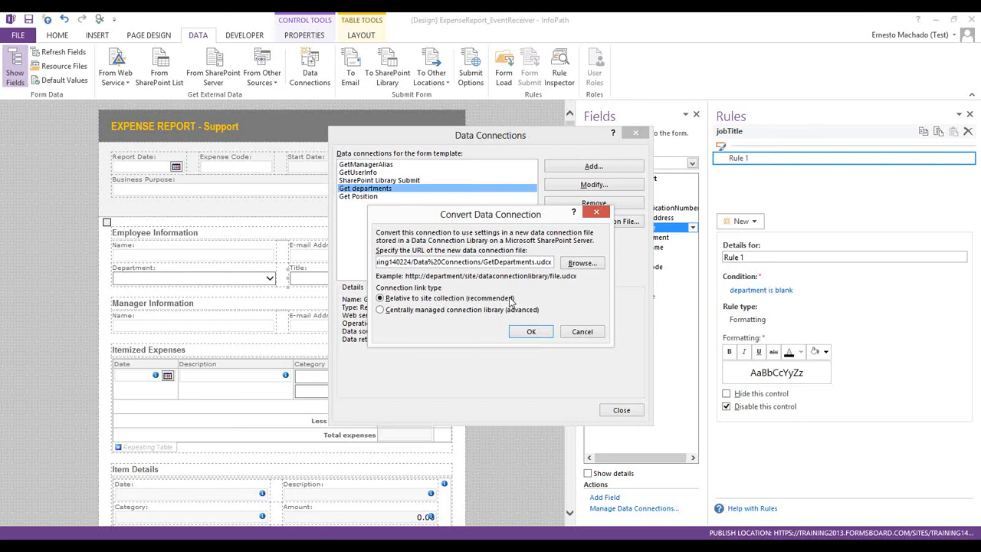
{"action": "double_click", "coordinate": [487, 264]}
{"action": "left_click", "coordinate": [539, 331]}
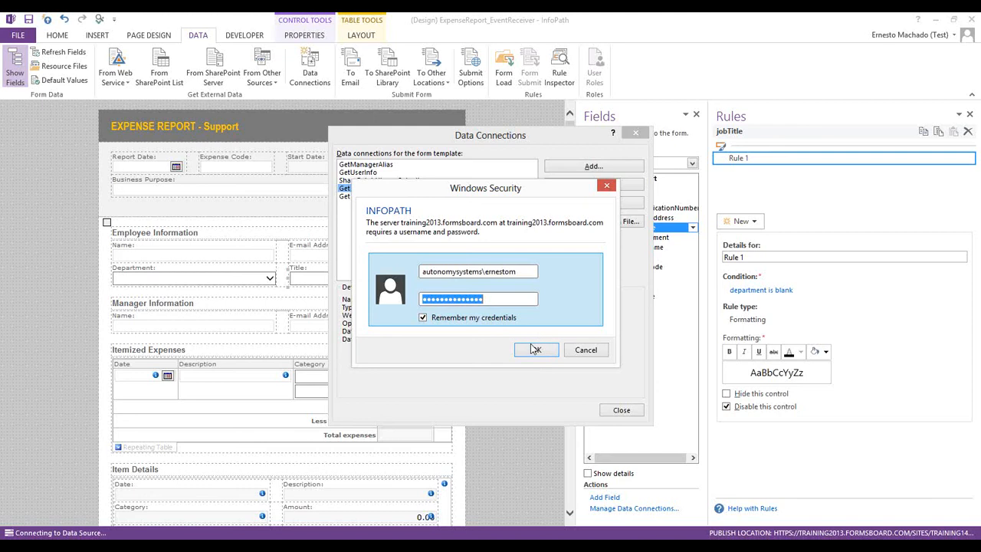
{"action": "left_click", "coordinate": [535, 349]}
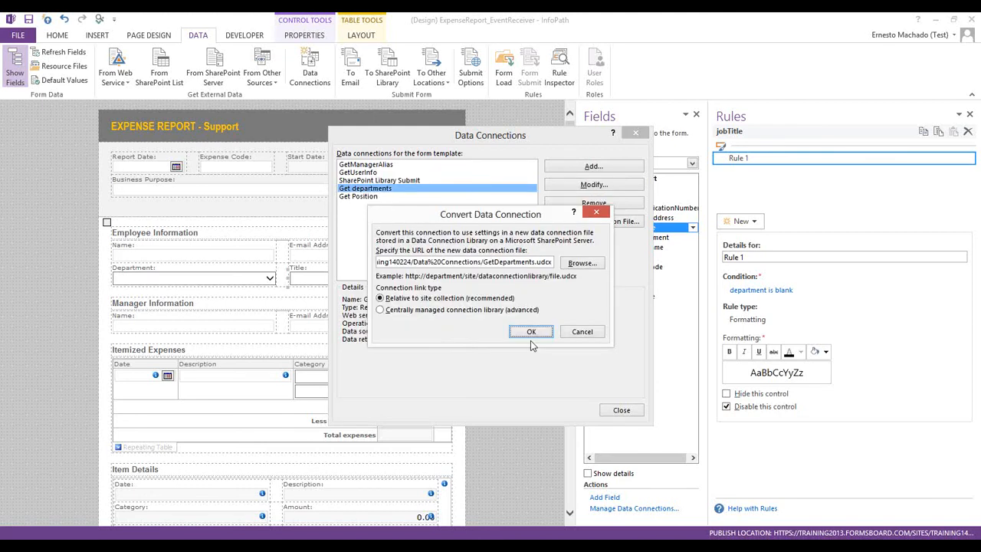
{"action": "left_click", "coordinate": [531, 338]}
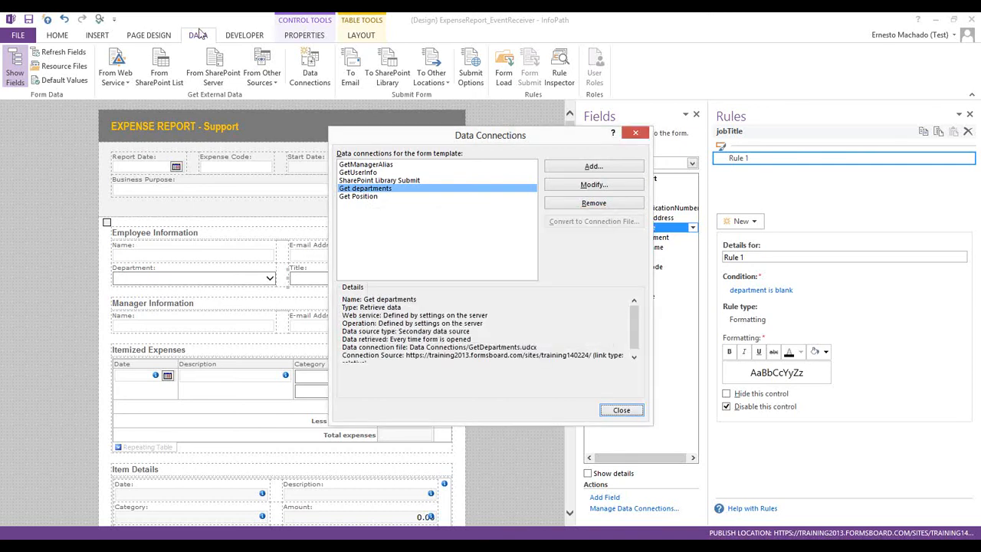
{"action": "left_click", "coordinate": [359, 197]}
Convert Get Position to GetPositions.udcx in the same library and close the data connections list
{"action": "left_click", "coordinate": [591, 222]}
{"action": "left_click", "coordinate": [495, 263]}
{"action": "key", "text": "shift+Right"}
{"action": "key", "text": "shift+Right"}
{"action": "key", "text": "shift+Right"}
{"action": "key", "text": "shift+Right"}
{"action": "key", "text": "shift+Right"}
{"action": "key", "text": "shift+Right"}
{"action": "key", "text": "shift+Right"}
{"action": "key", "text": "shift+Right"}
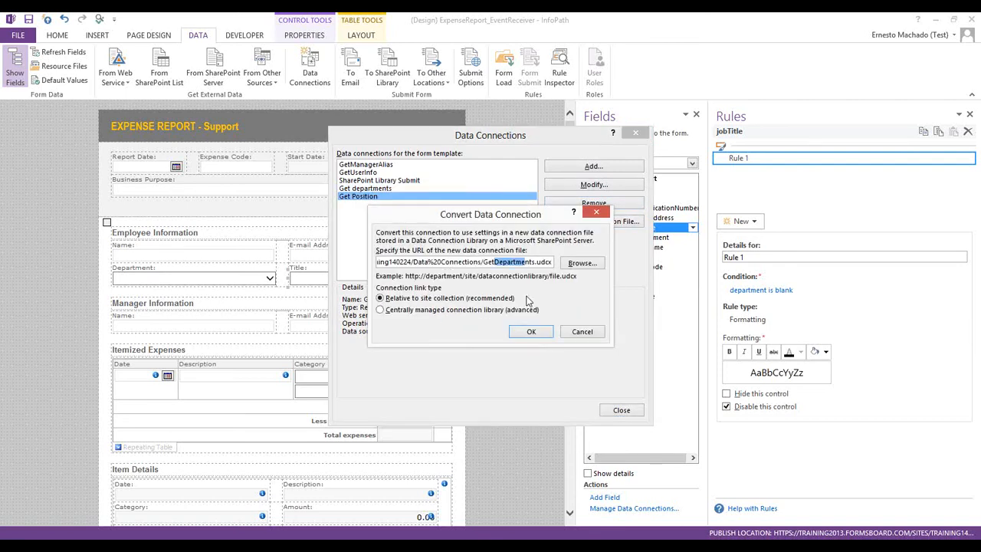
{"action": "type", "text": "Positions"}
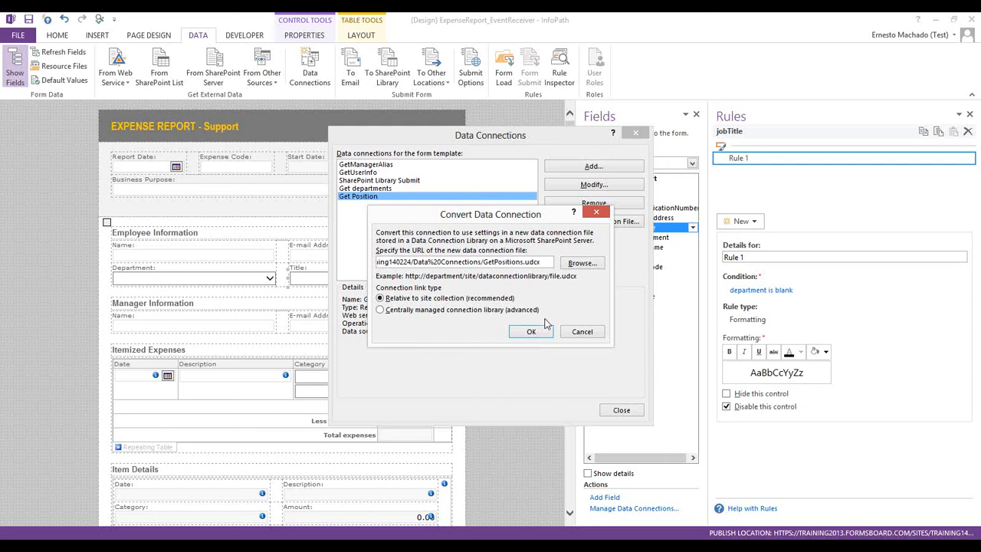
{"action": "left_click", "coordinate": [530, 337]}
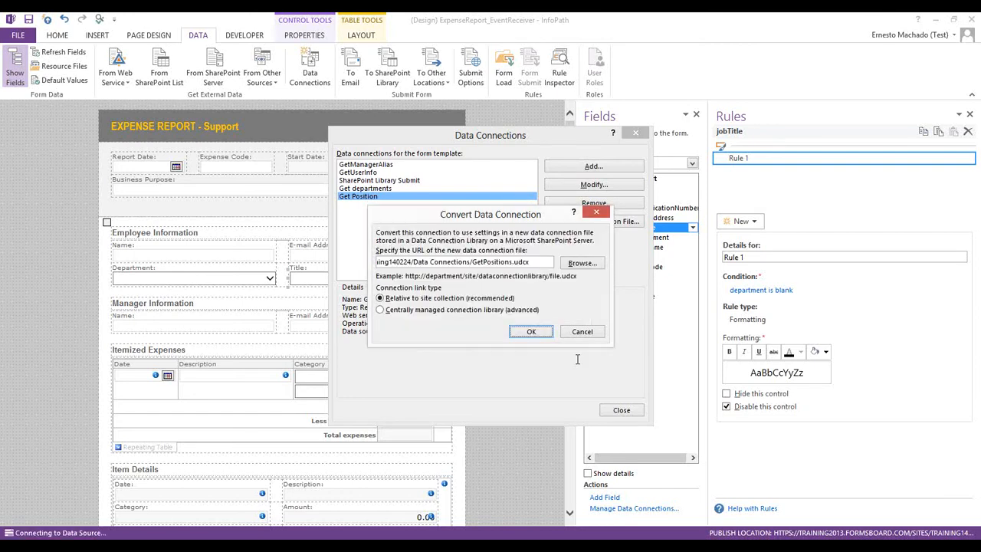
{"action": "left_click", "coordinate": [627, 411]}
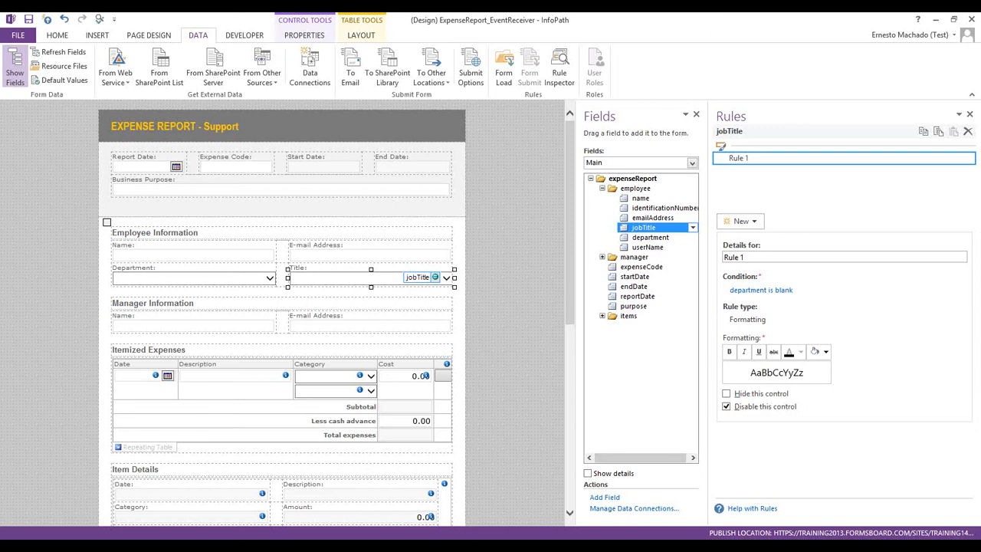
Save the form template and download a copy of GetDepartments.udcx from the Data Connections library
{"action": "left_click", "coordinate": [47, 20]}
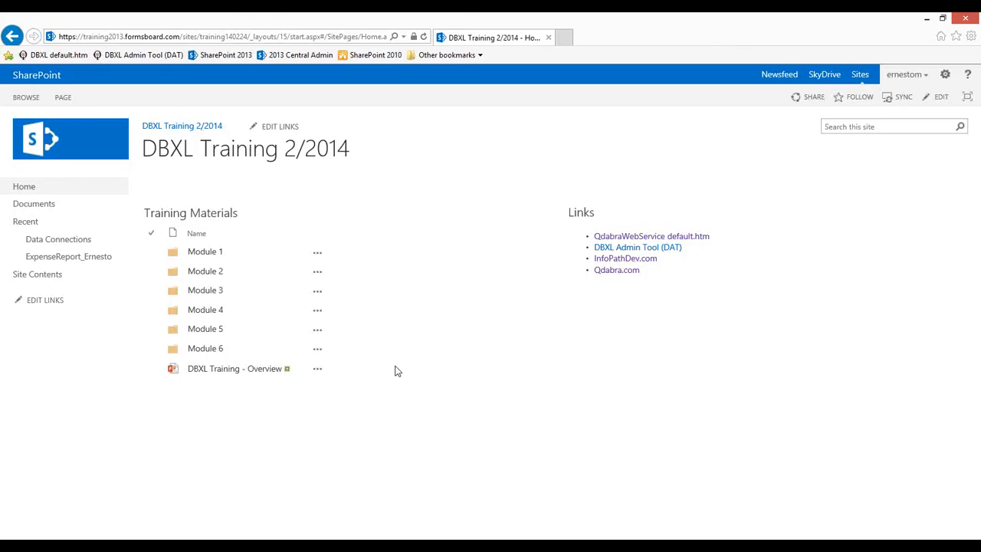
{"action": "left_click", "coordinate": [82, 239]}
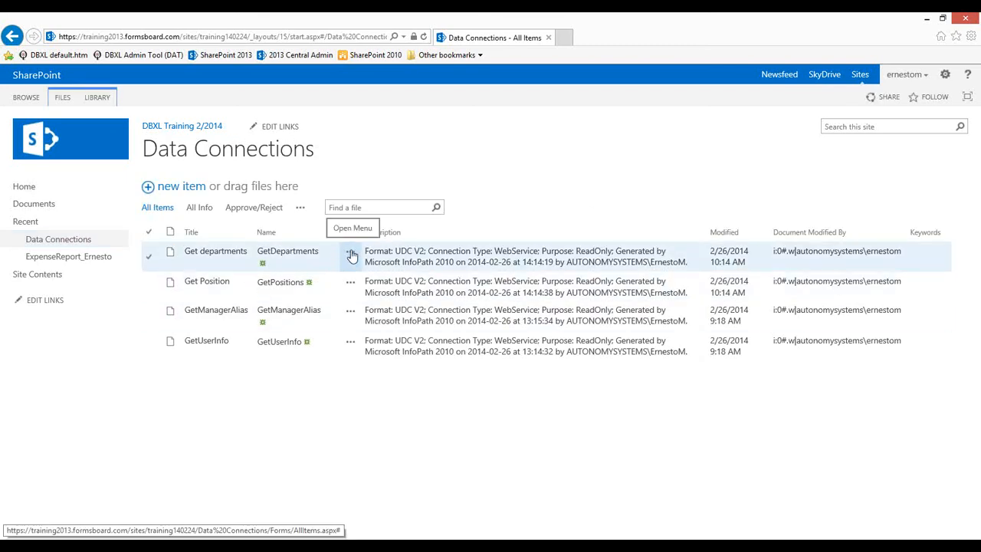
{"action": "left_click", "coordinate": [351, 256]}
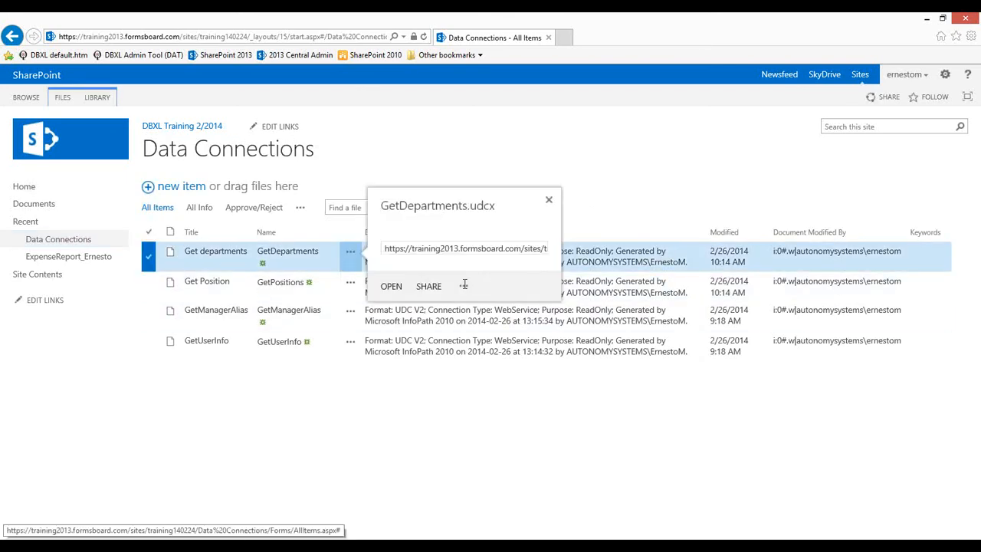
{"action": "left_click", "coordinate": [463, 320]}
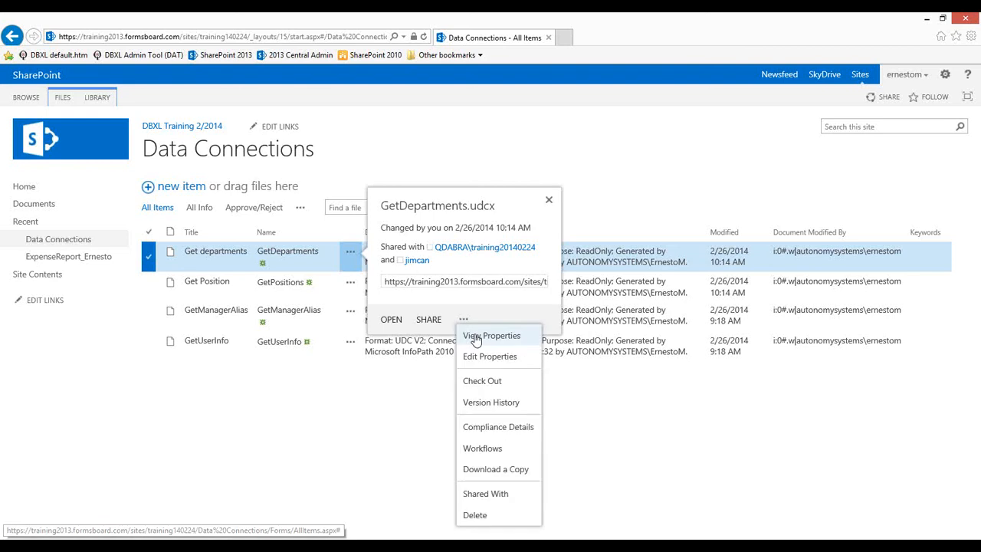
{"action": "left_click", "coordinate": [491, 470]}
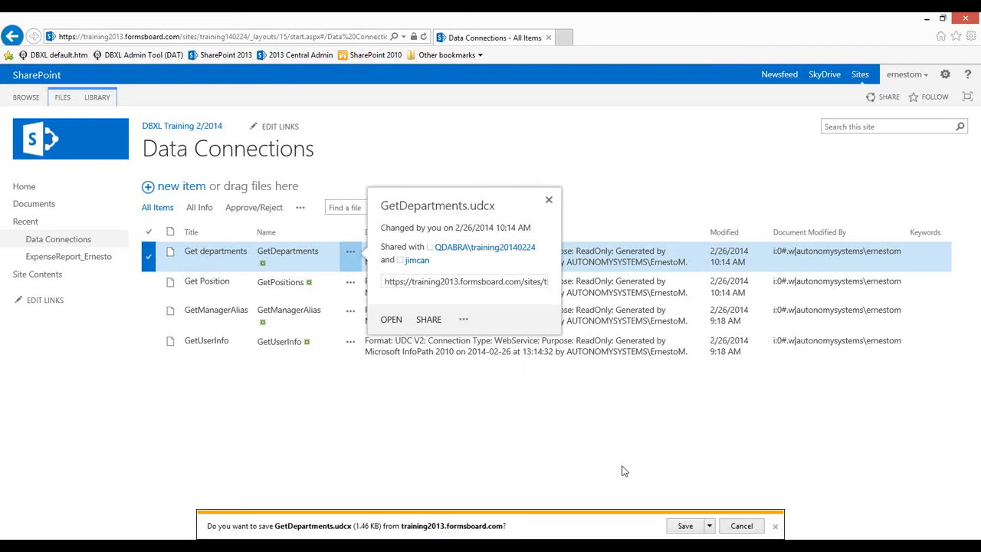
{"action": "left_click", "coordinate": [682, 524]}
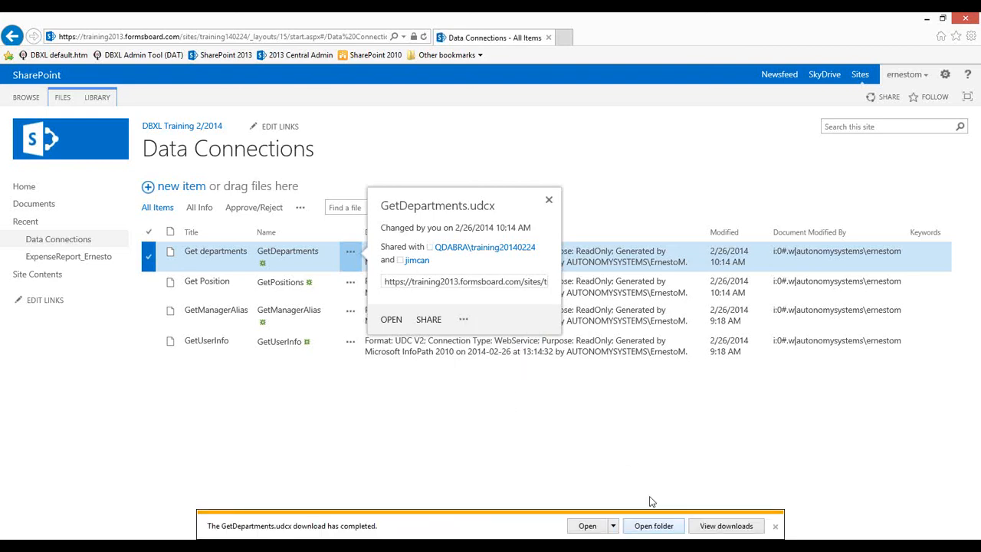
{"action": "left_click", "coordinate": [352, 296]}
Download and save a copy of GetPositions.udcx as well
{"action": "left_click", "coordinate": [350, 282]}
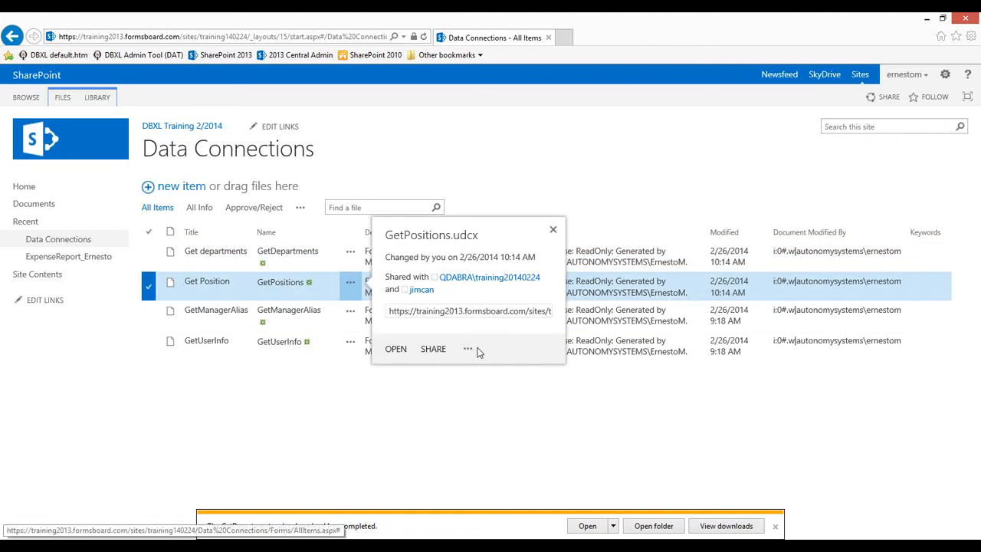
{"action": "left_click", "coordinate": [469, 349]}
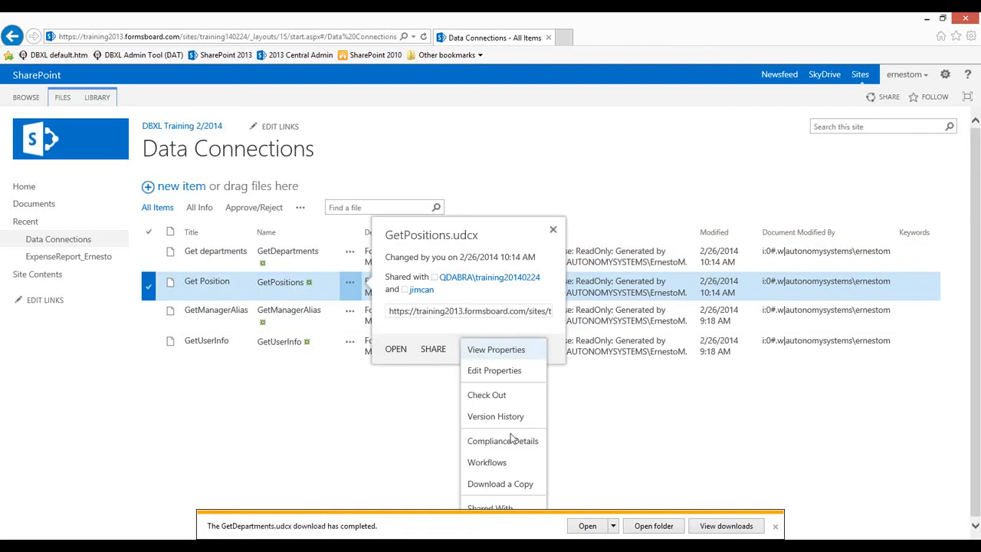
{"action": "left_click", "coordinate": [501, 485]}
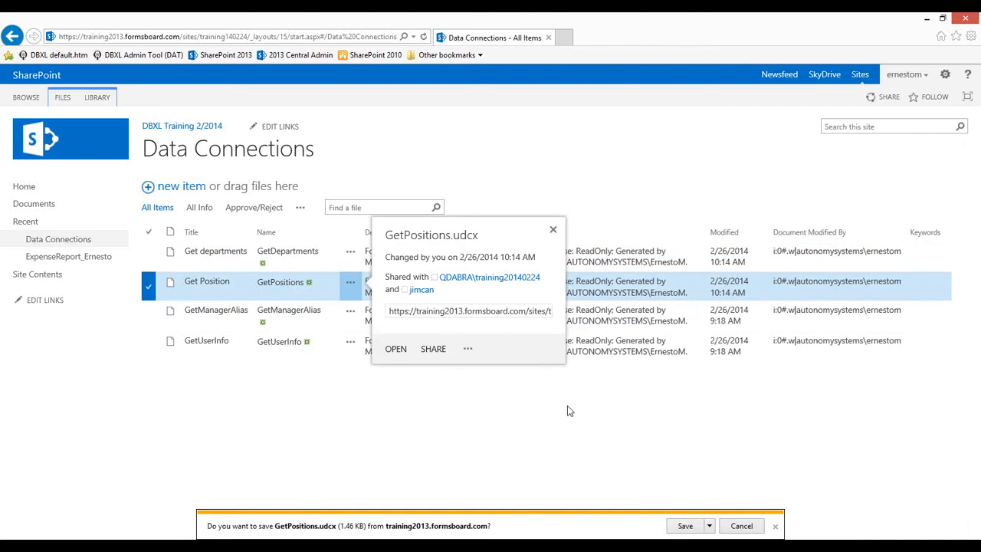
{"action": "left_click", "coordinate": [679, 526]}
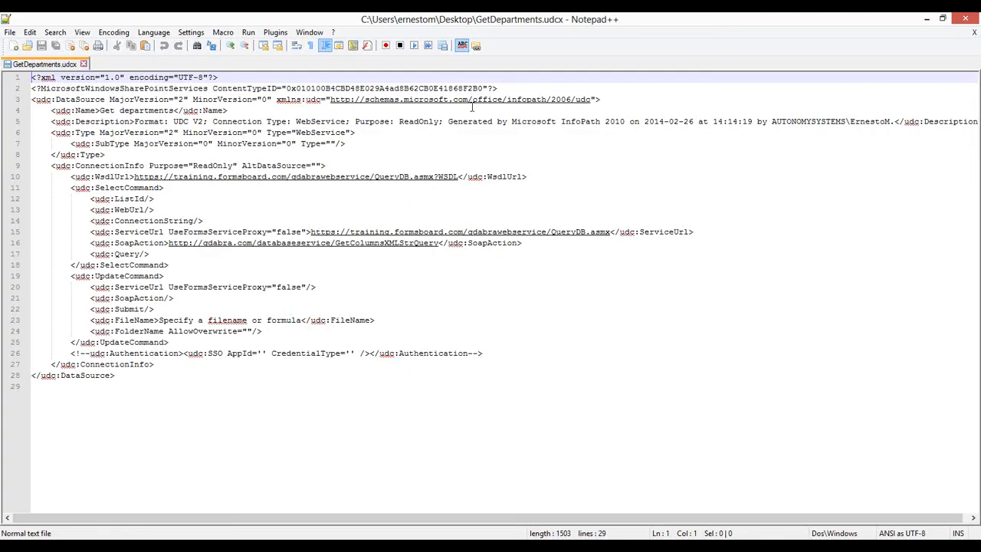
In GetDepartments.udcx, enable the Authentication line with AppId 'Training' and save the file
{"action": "left_click_drag", "start_coordinate": [69, 353], "coordinate": [353, 343]}
{"action": "left_click_drag", "start_coordinate": [458, 353], "coordinate": [515, 353]}
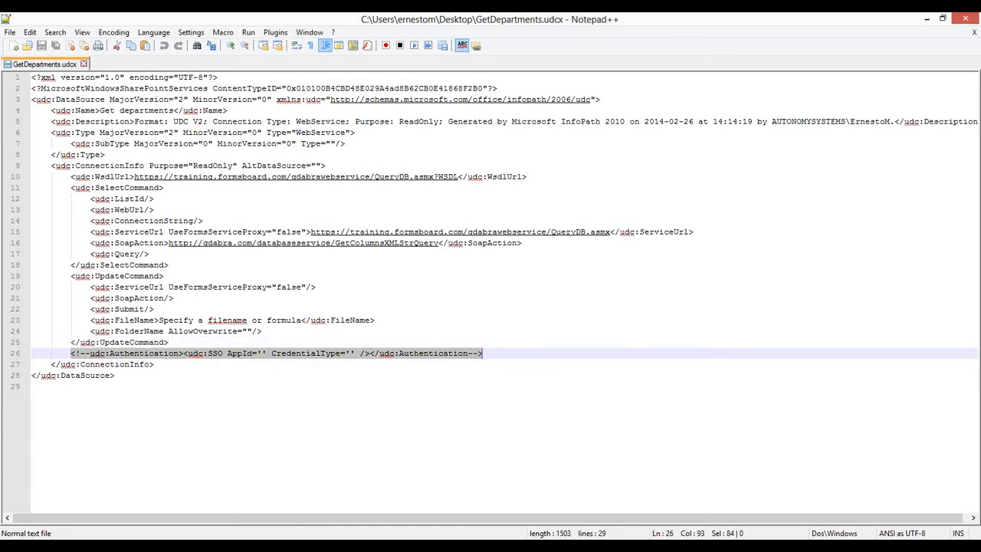
{"action": "key", "text": "alt+Tab"}
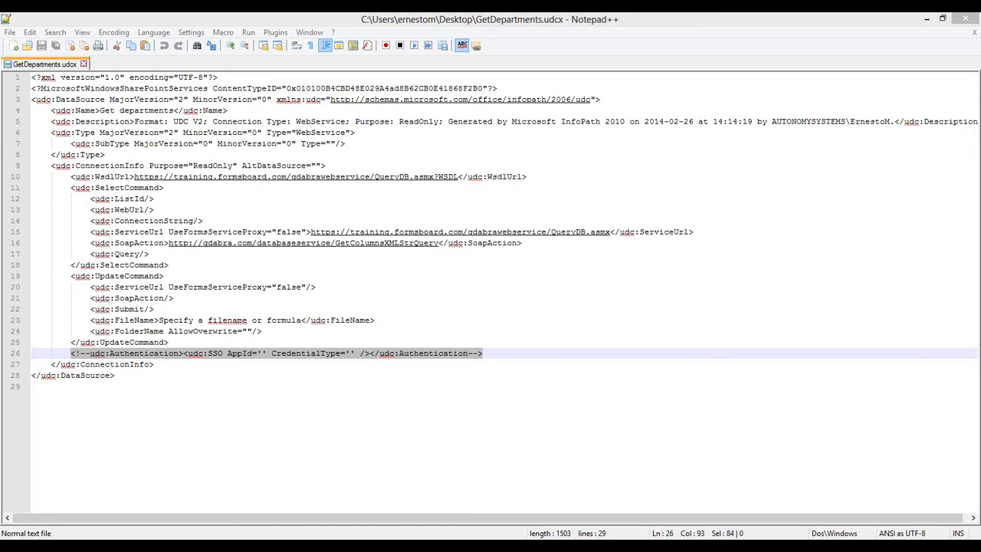
{"action": "left_click", "coordinate": [166, 19]}
{"action": "key", "text": "ctrl+v"}
{"action": "left_click", "coordinate": [247, 354]}
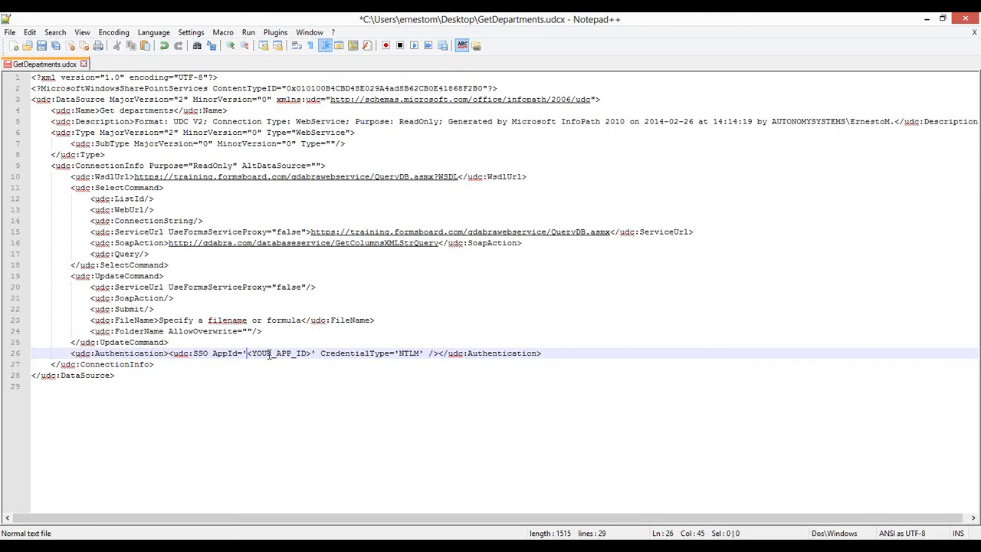
{"action": "left_click", "coordinate": [310, 354], "text": "shift"}
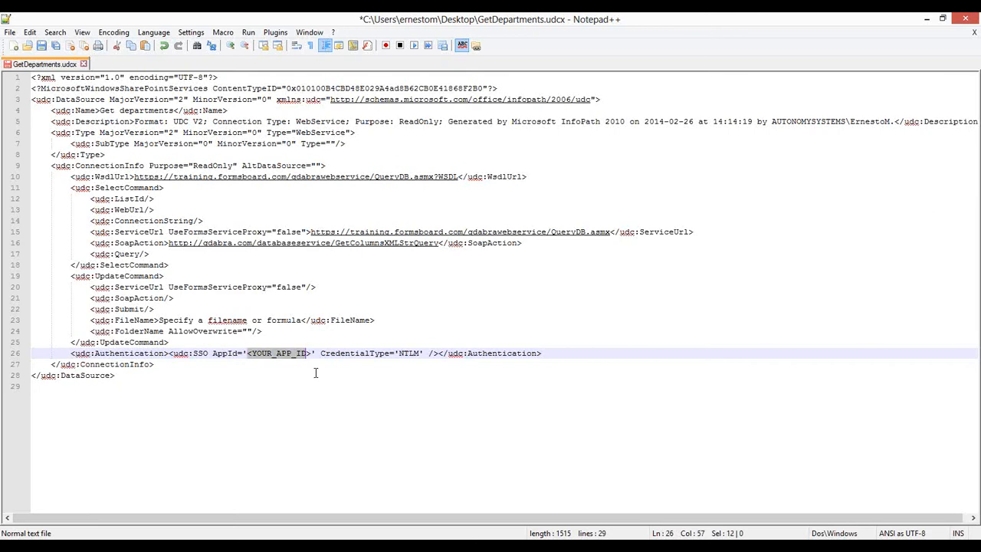
{"action": "type", "text": "Training"}
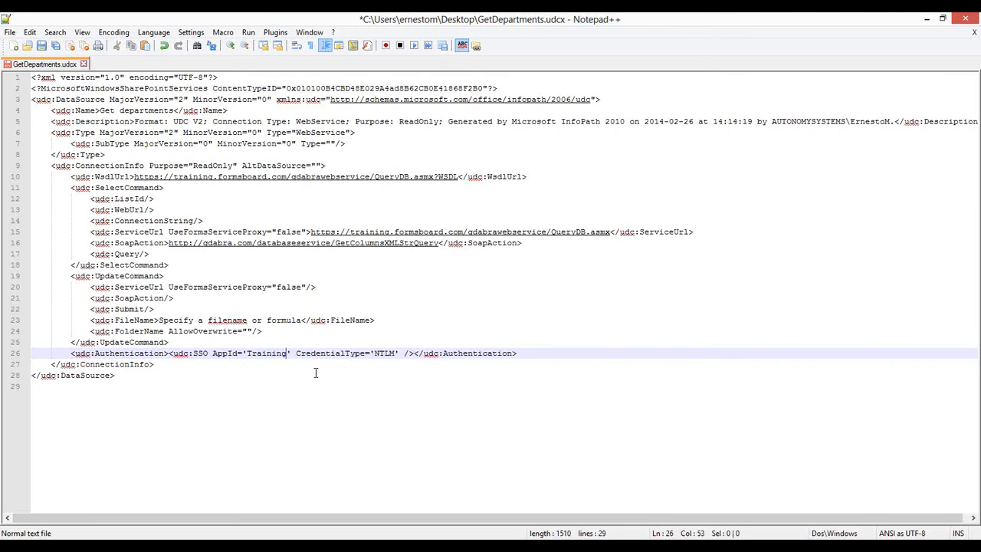
{"action": "key", "text": "Home"}
{"action": "key", "text": "shift+End"}
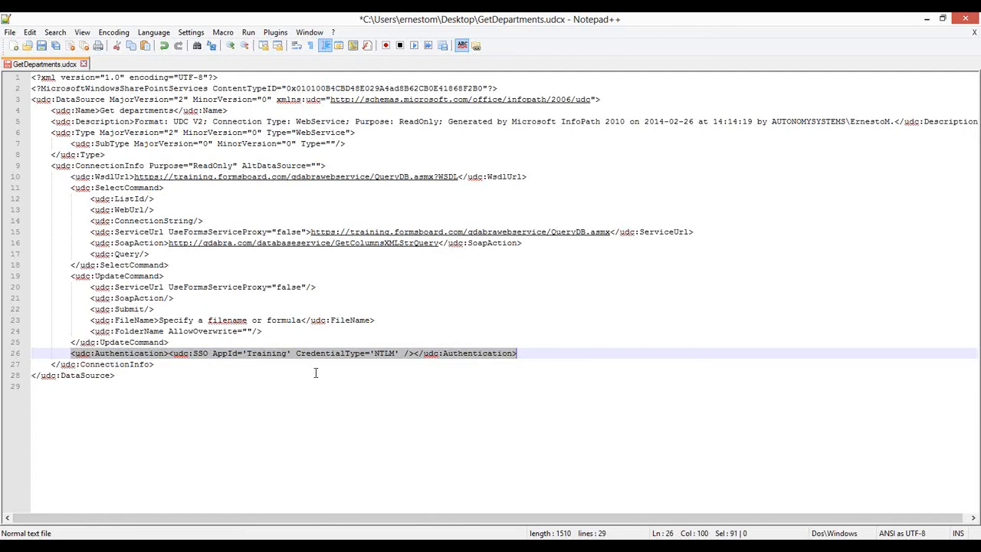
{"action": "left_click", "coordinate": [41, 46]}
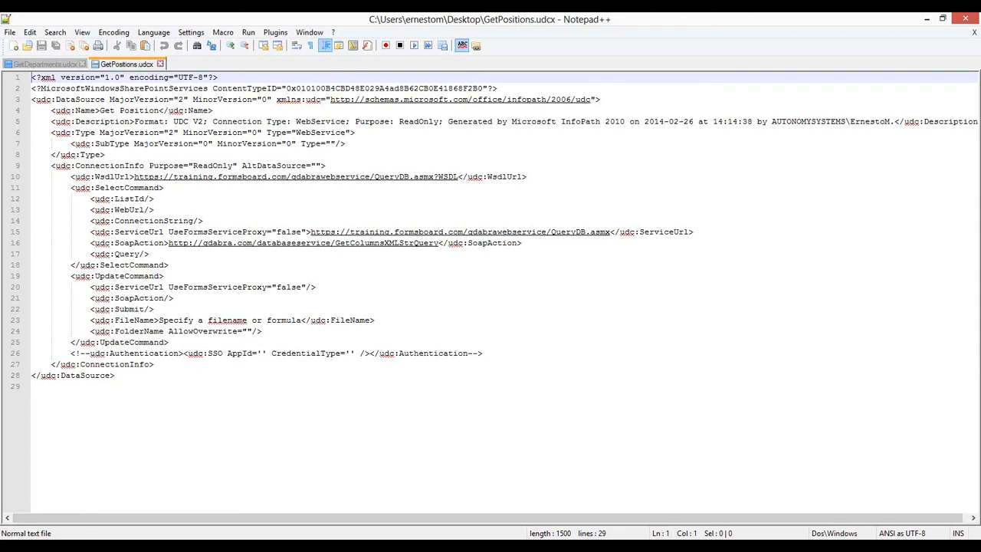
Replace the commented Authentication line in GetPositions.udcx with the same line and save
{"action": "left_click", "coordinate": [64, 353]}
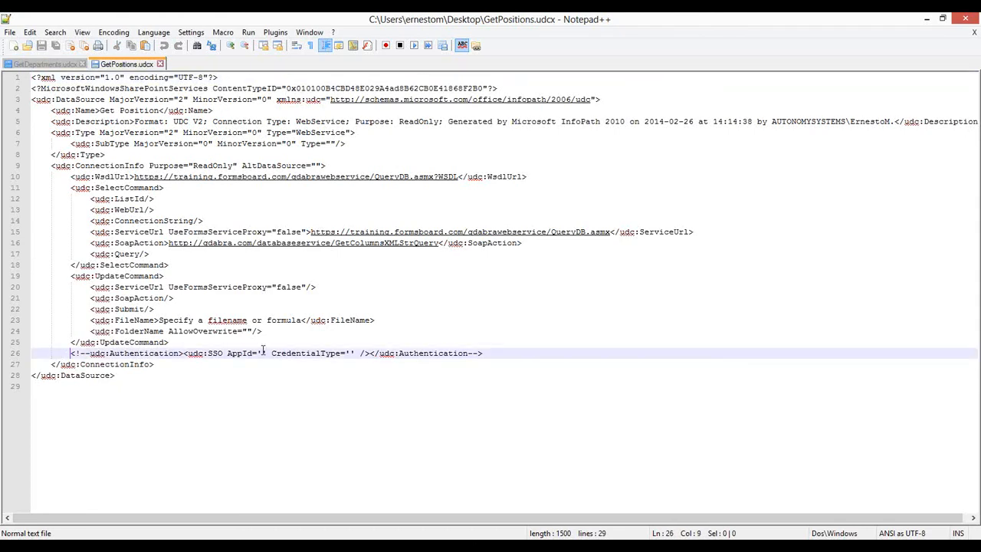
{"action": "left_click", "coordinate": [487, 353], "text": "shift"}
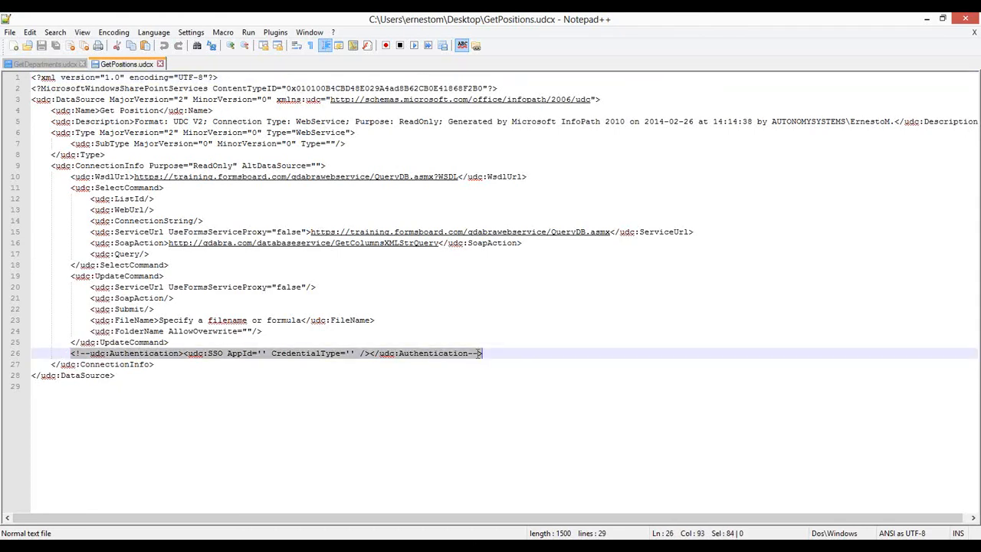
{"action": "key", "text": "ctrl+v"}
{"action": "left_click", "coordinate": [41, 45]}
Re-upload GetDepartments.udcx and GetPositions.udcx to the Data Connections library, replacing both old files
{"action": "key", "text": "alt+Tab"}
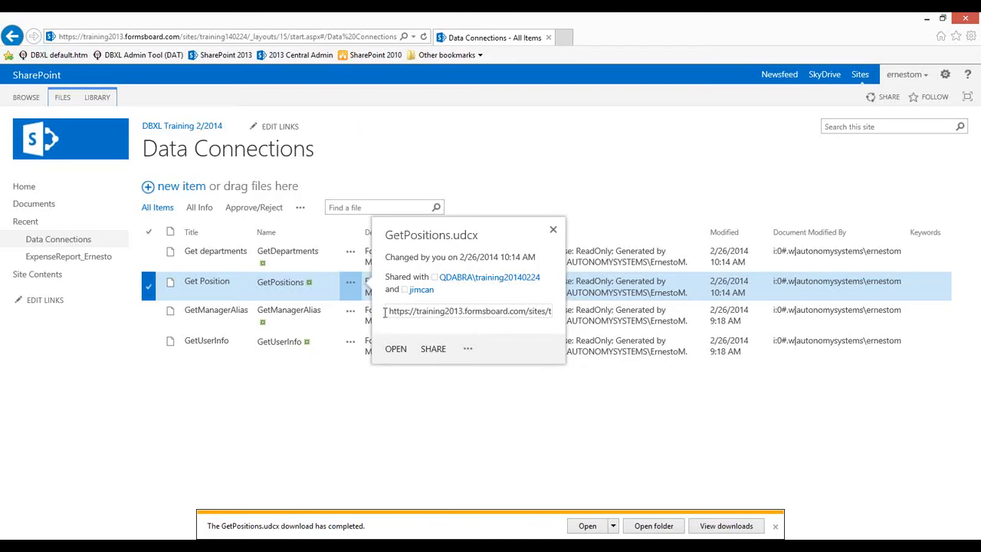
{"action": "left_click", "coordinate": [553, 229]}
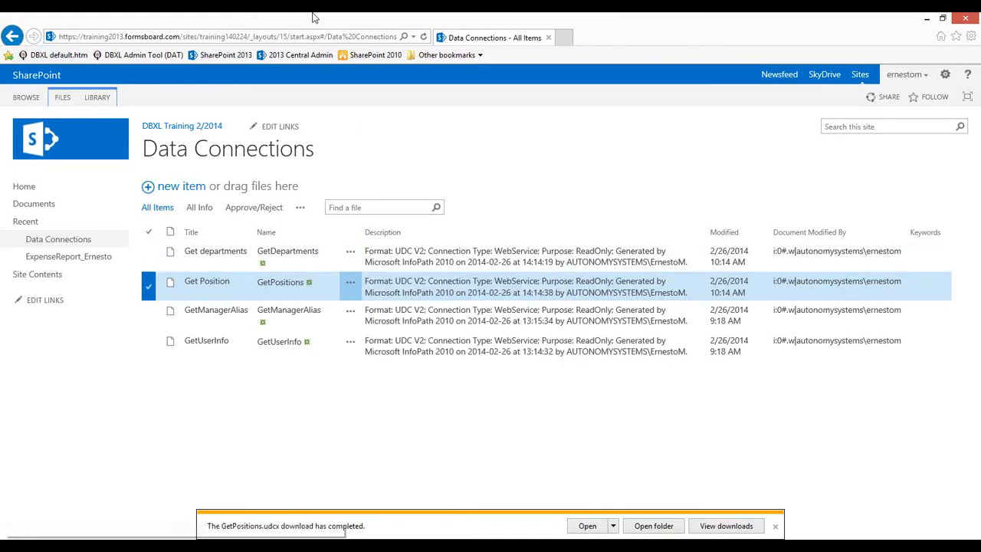
{"action": "left_click_drag", "start_coordinate": [23, 195], "coordinate": [420, 275]}
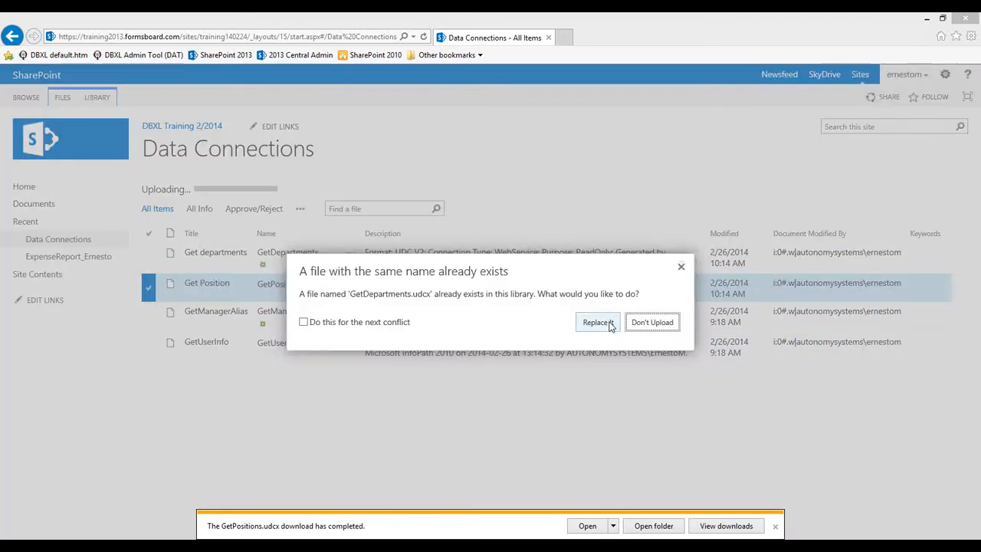
{"action": "left_click", "coordinate": [607, 326]}
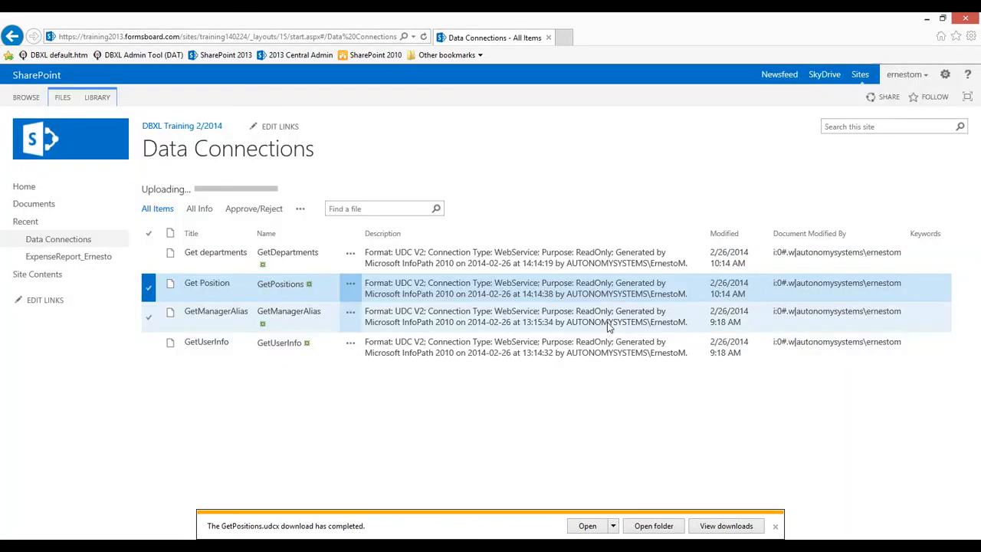
{"action": "left_click", "coordinate": [607, 326]}
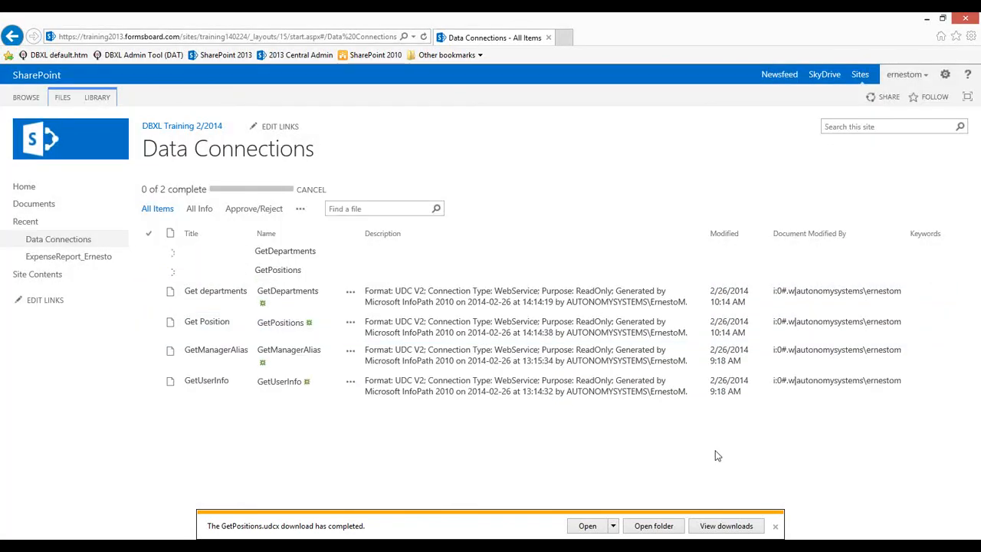
{"action": "left_click", "coordinate": [777, 528]}
{"action": "left_click", "coordinate": [776, 529]}
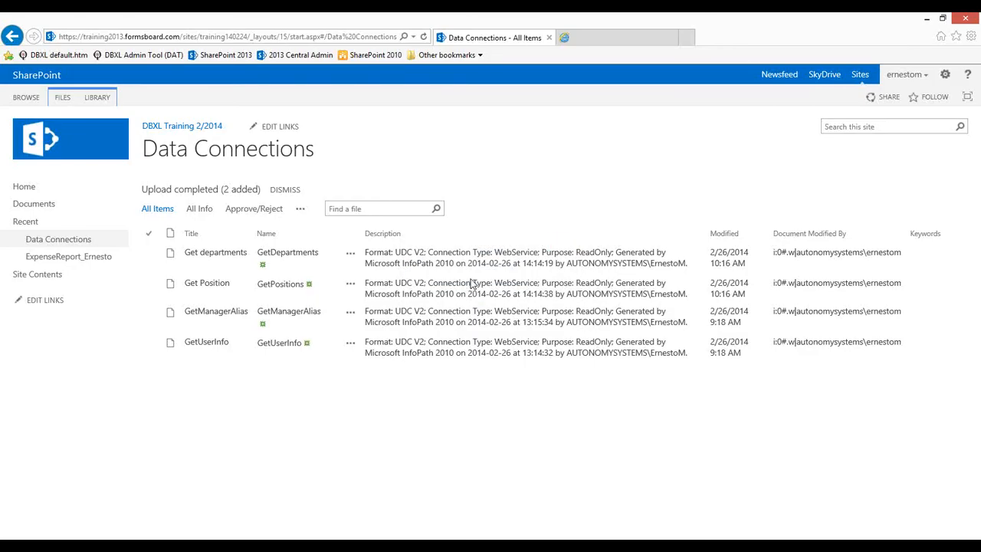
Open the published expense report form in the browser from the Publish success dialog
{"action": "left_click", "coordinate": [476, 300]}
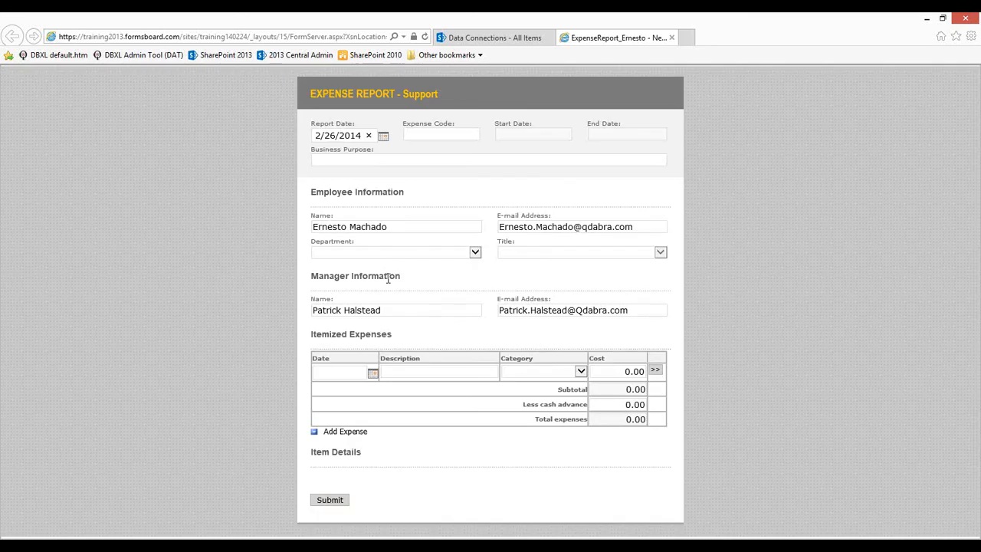
In the browser form, choose Training as Department and Other as Title
{"action": "left_click", "coordinate": [437, 255]}
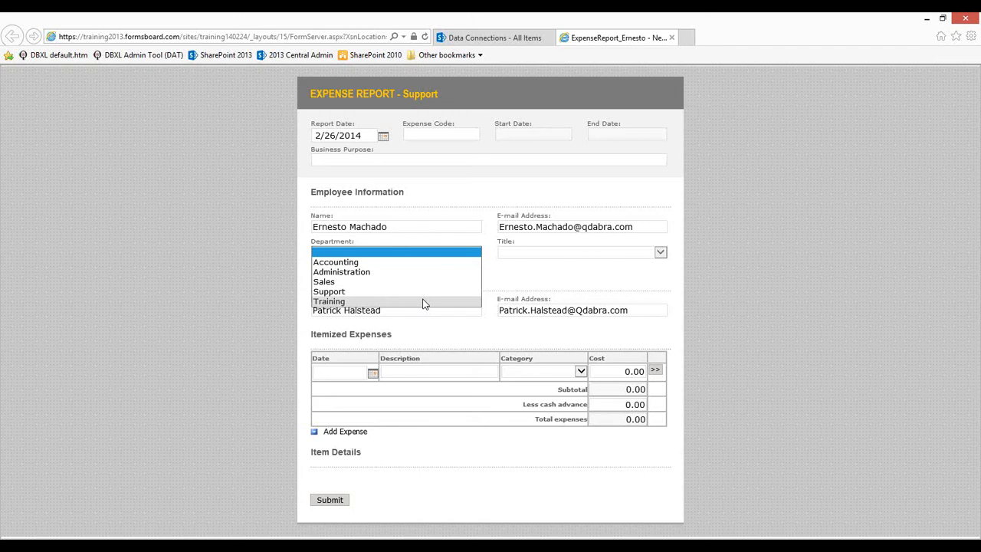
{"action": "left_click", "coordinate": [460, 298]}
{"action": "left_click", "coordinate": [515, 253]}
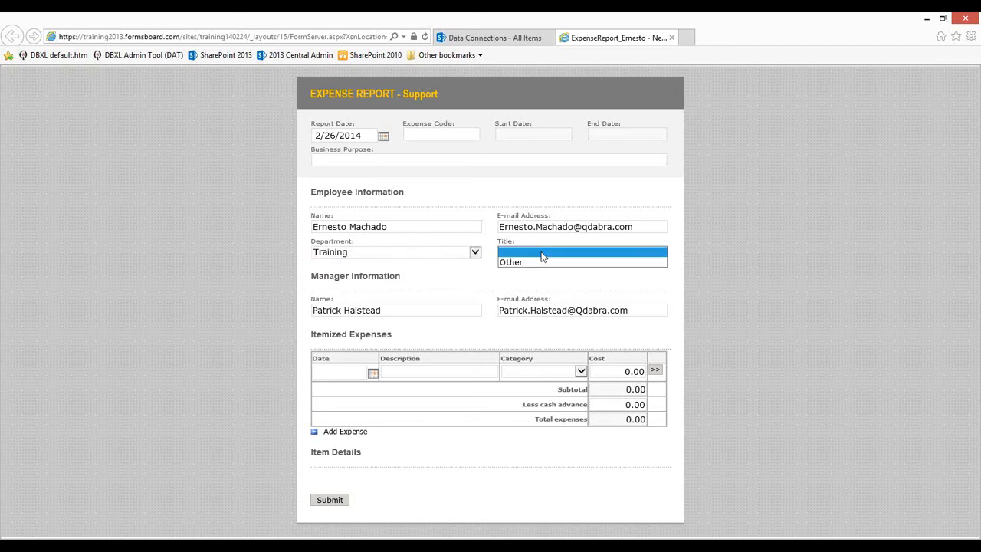
{"action": "left_click", "coordinate": [539, 264]}
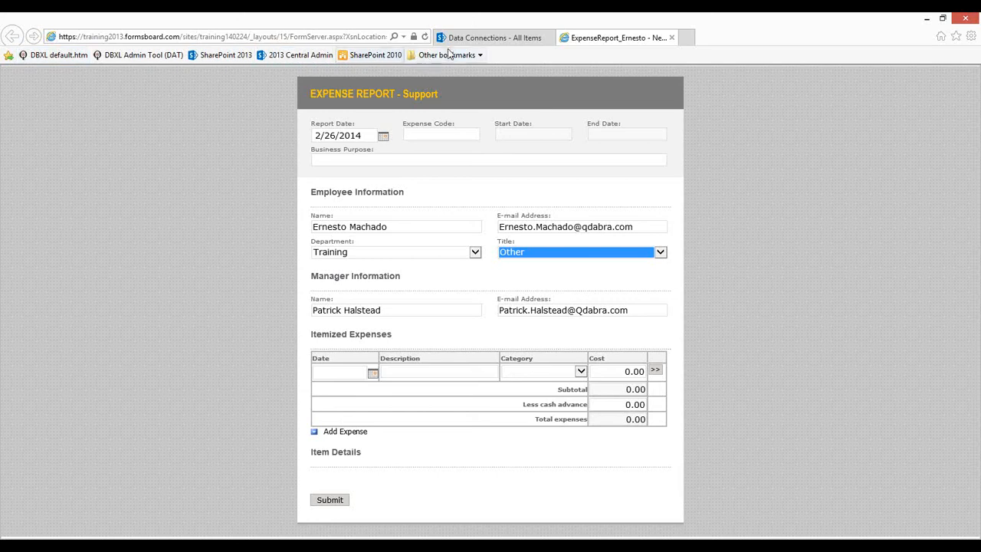
Reload the form and choose Accounting as Department and Accountant as Title
{"action": "left_click", "coordinate": [425, 37]}
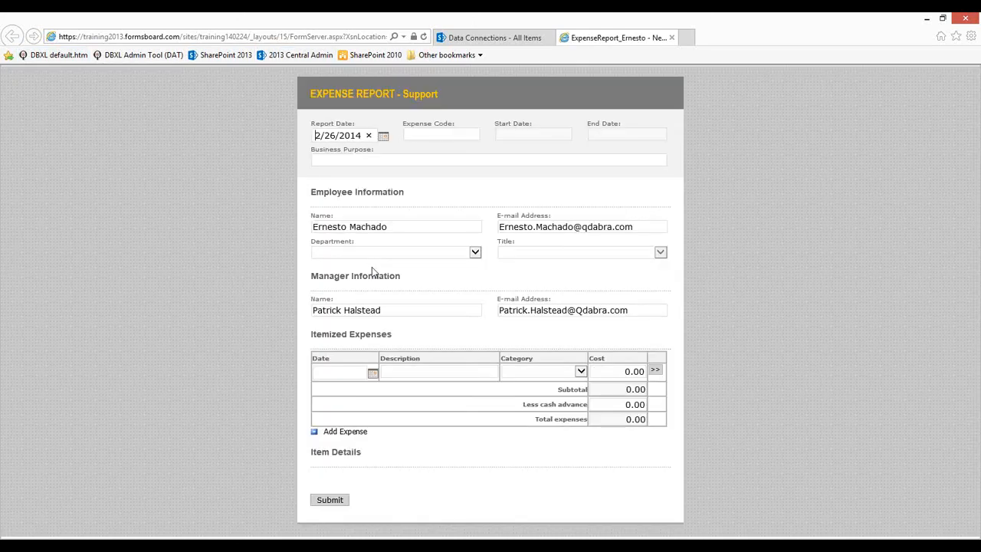
{"action": "left_click", "coordinate": [372, 254]}
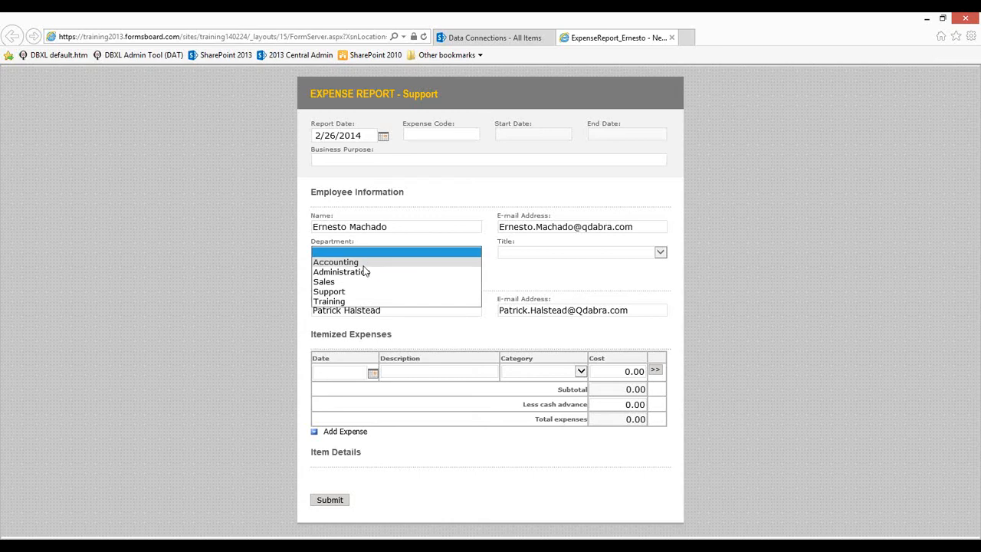
{"action": "left_click", "coordinate": [440, 261]}
{"action": "left_click", "coordinate": [588, 255]}
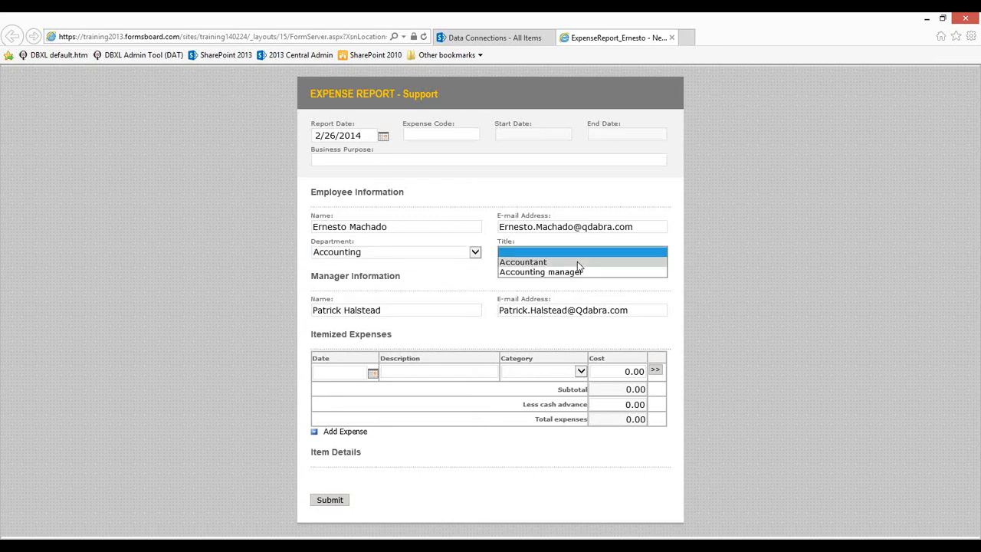
{"action": "left_click", "coordinate": [578, 262]}
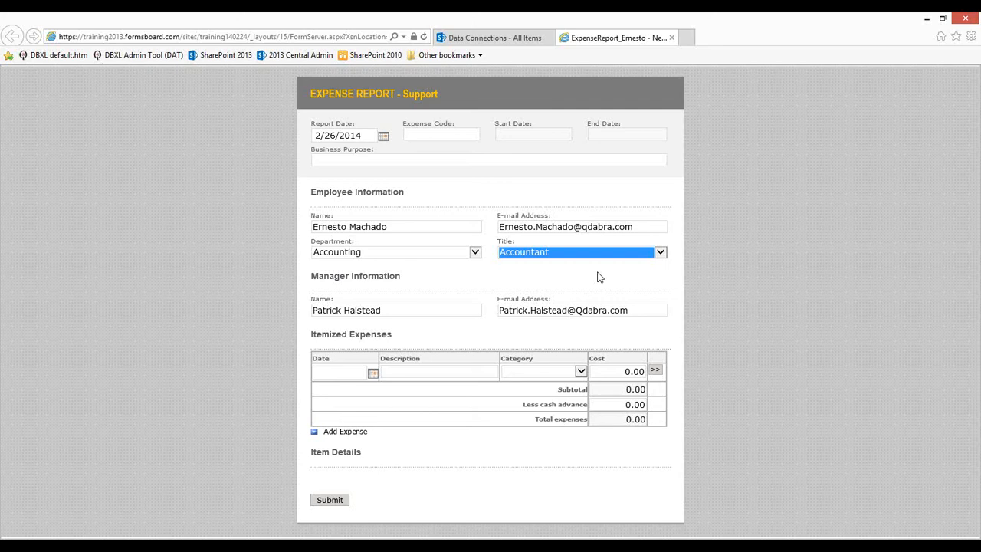
Compare the dropdown choices with the department and position table in SSMS, keeping Accountant
{"action": "left_click", "coordinate": [200, 545]}
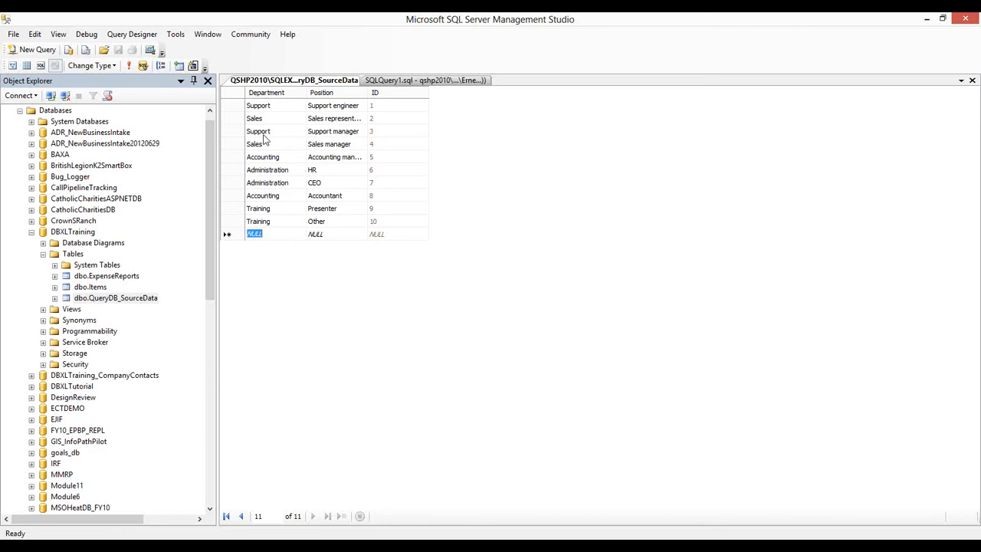
{"action": "left_click", "coordinate": [927, 19]}
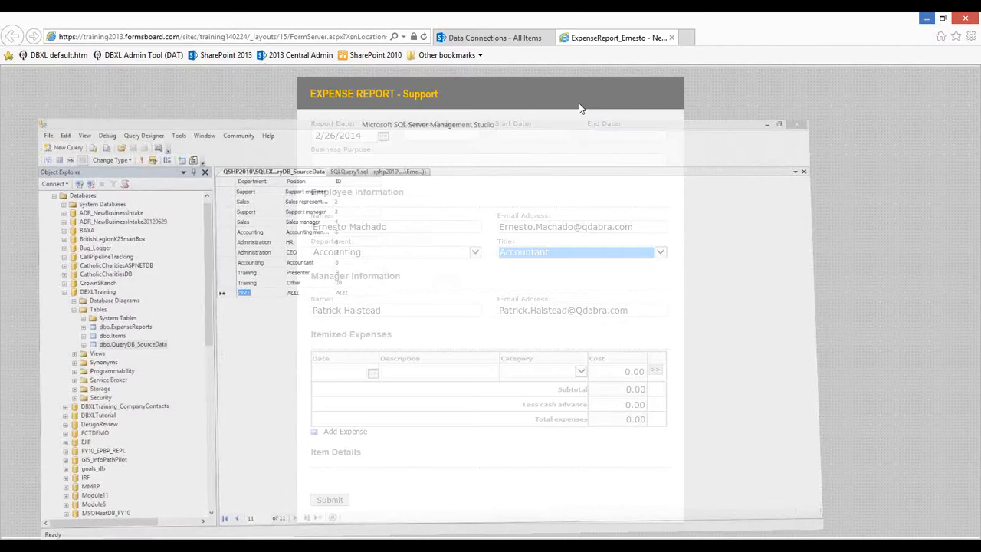
{"action": "left_click", "coordinate": [471, 252]}
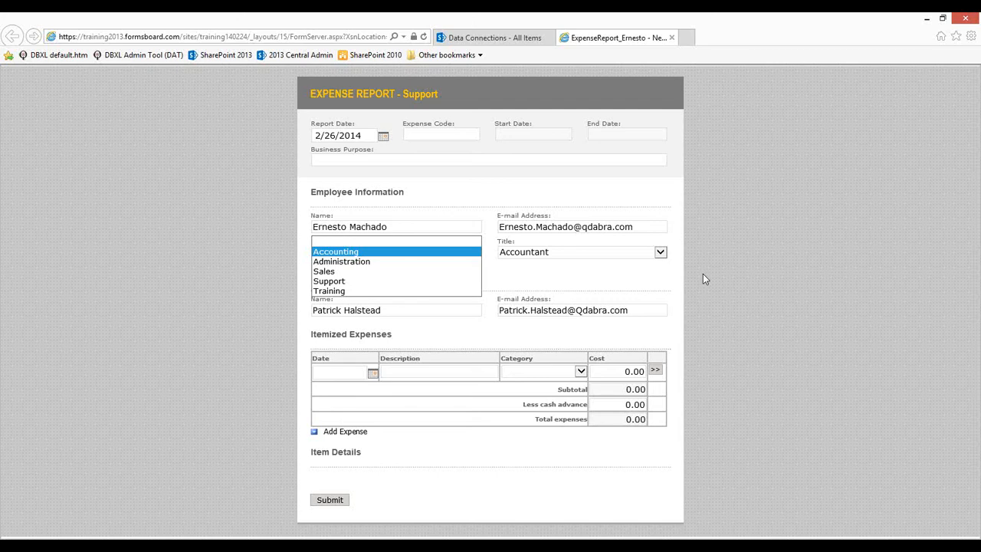
{"action": "left_click", "coordinate": [623, 255]}
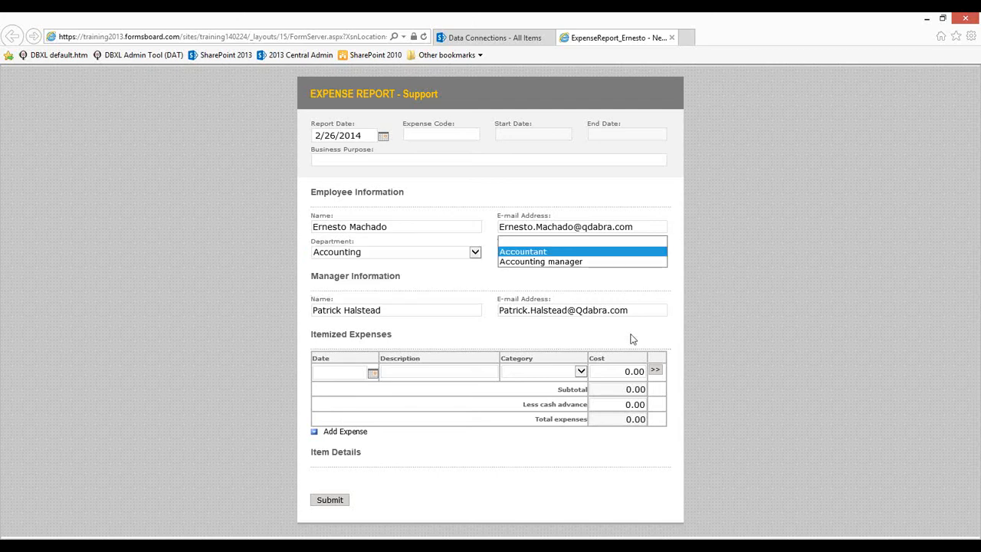
{"action": "left_click", "coordinate": [742, 311]}
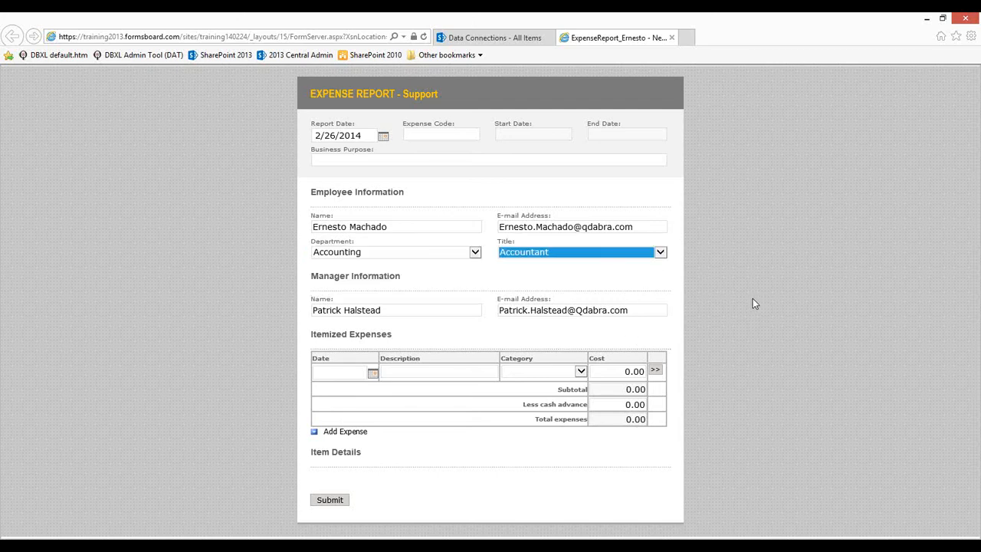
{"action": "left_click", "coordinate": [721, 298]}
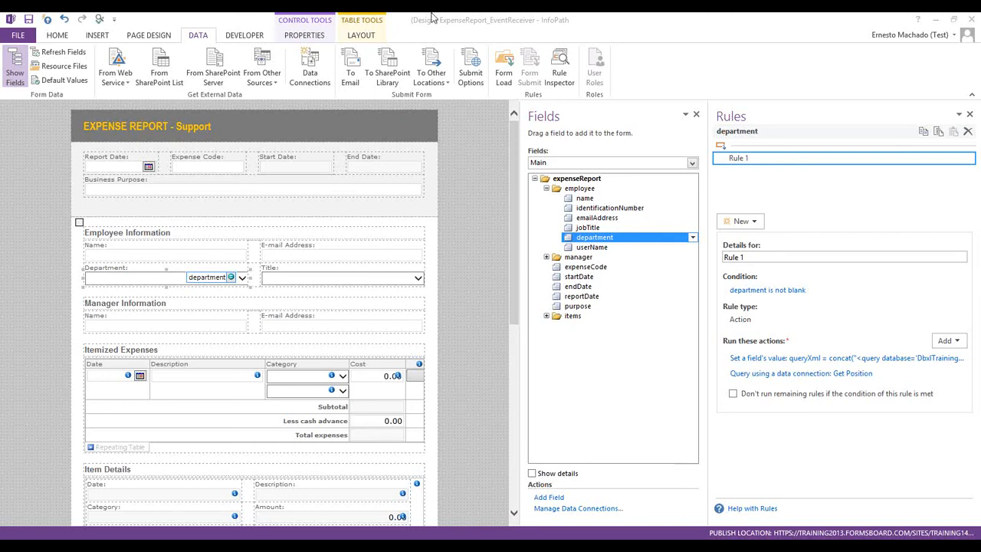
Close the expense report design and Form1, discarding Form1's changes
{"action": "left_click", "coordinate": [972, 19]}
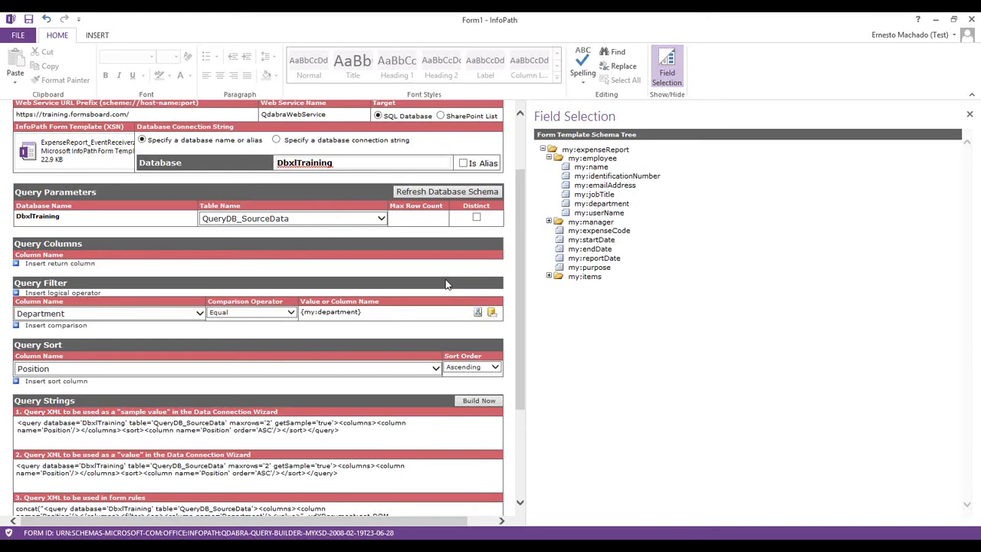
{"action": "left_click", "coordinate": [972, 19]}
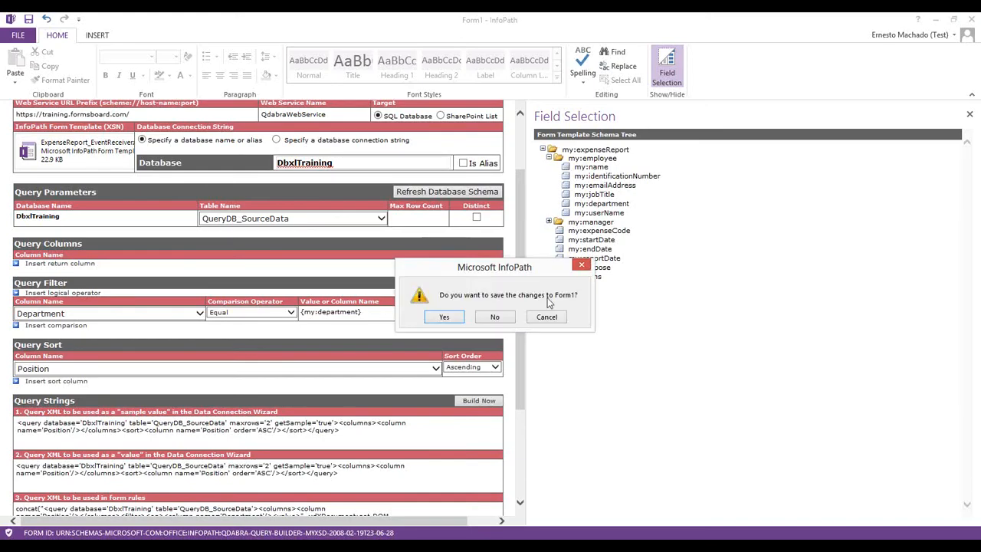
{"action": "left_click", "coordinate": [495, 317]}
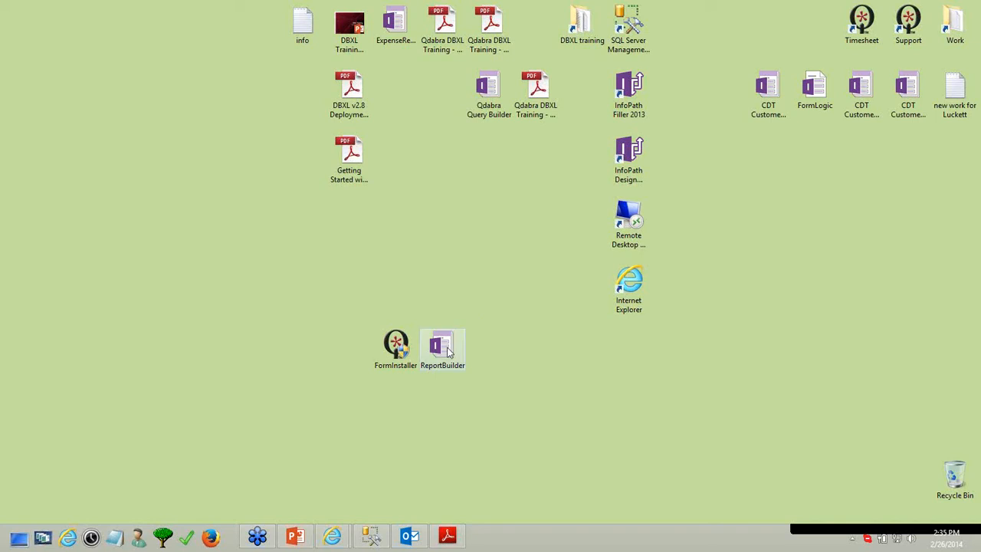
Install ReportBuilder.xsn with FormInstaller and acknowledge the success message
{"action": "left_click_drag", "start_coordinate": [435, 347], "coordinate": [396, 347]}
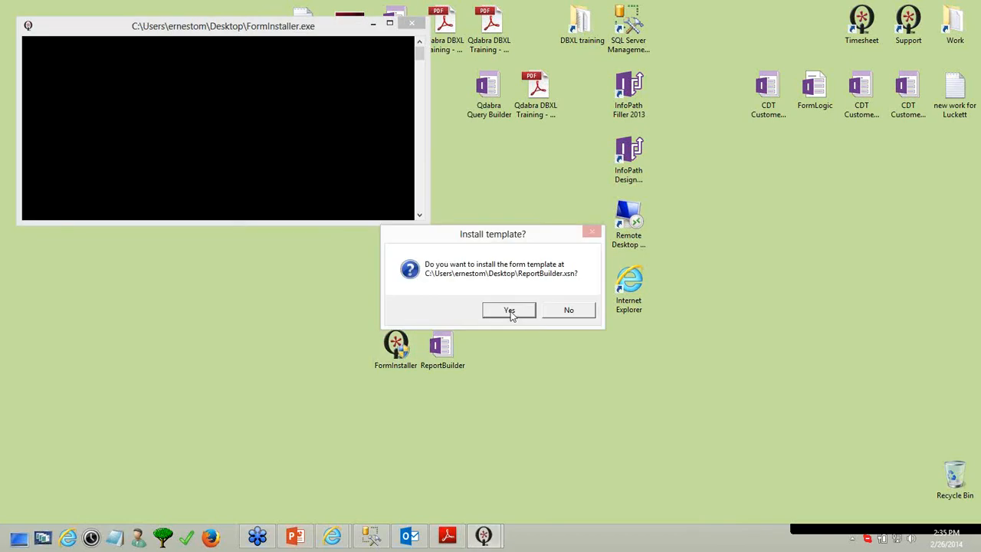
{"action": "left_click", "coordinate": [509, 311]}
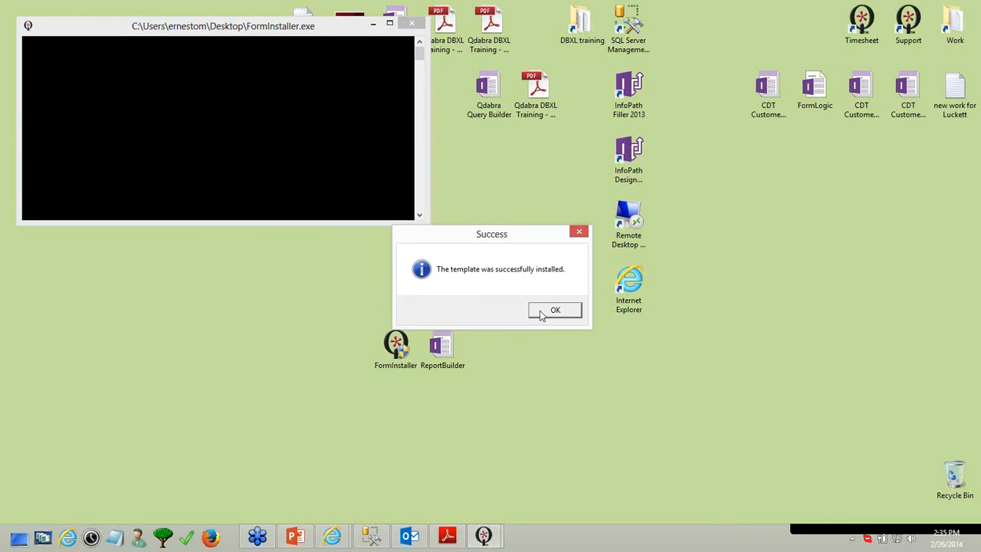
{"action": "left_click", "coordinate": [539, 310]}
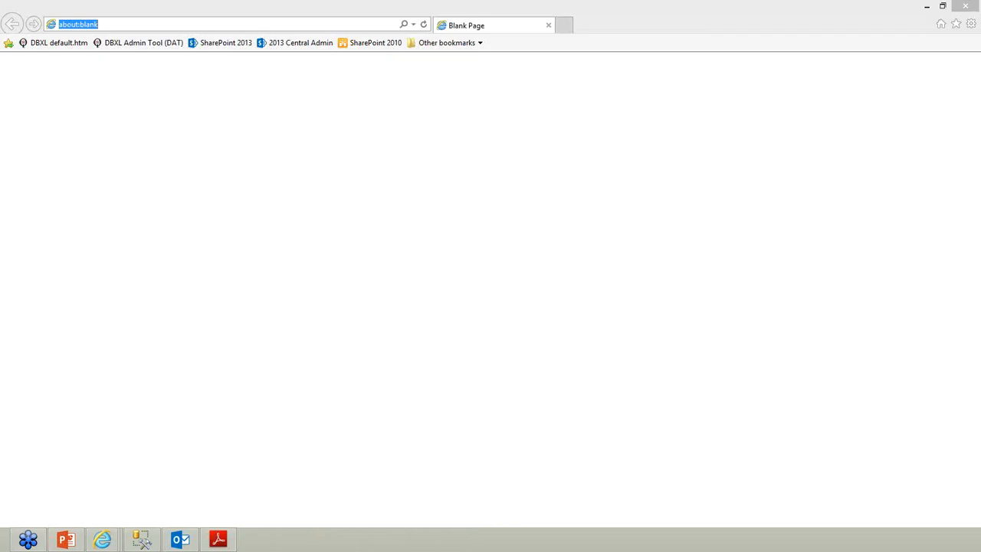
Open the DBXL Admin Tool from the DAT bookmark in Internet Explorer
{"action": "left_click", "coordinate": [112, 44]}
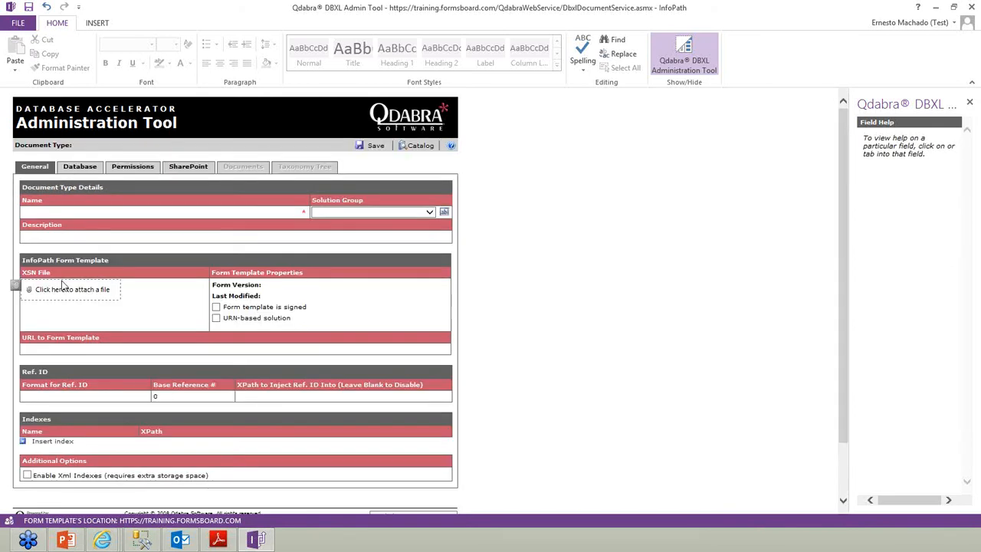
Attach ReportBuilder.xsn from the Desktop as the new configuration's form template, accepting the large-file warning
{"action": "left_click", "coordinate": [65, 287]}
{"action": "left_click", "coordinate": [88, 30]}
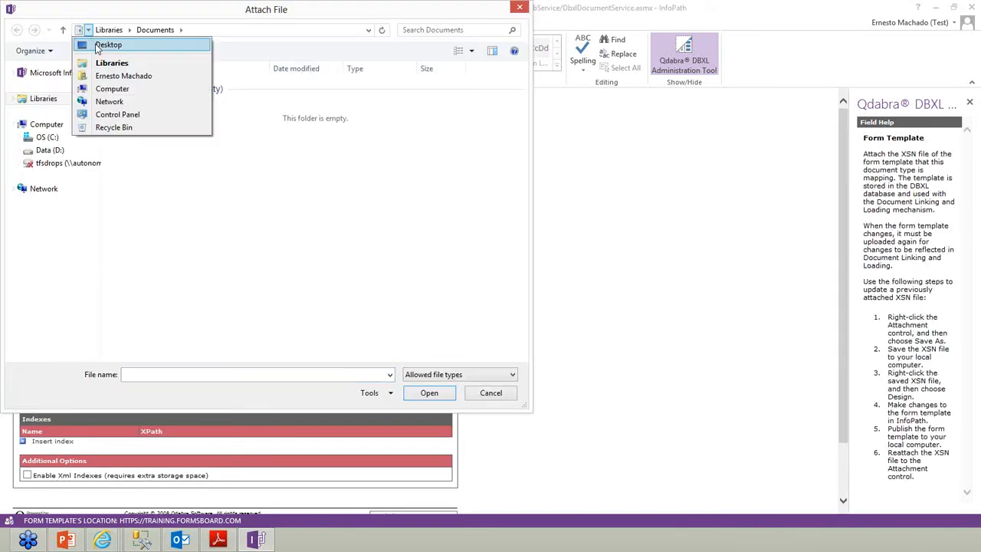
{"action": "left_click", "coordinate": [98, 43]}
{"action": "double_click", "coordinate": [146, 177]}
{"action": "left_click", "coordinate": [470, 310]}
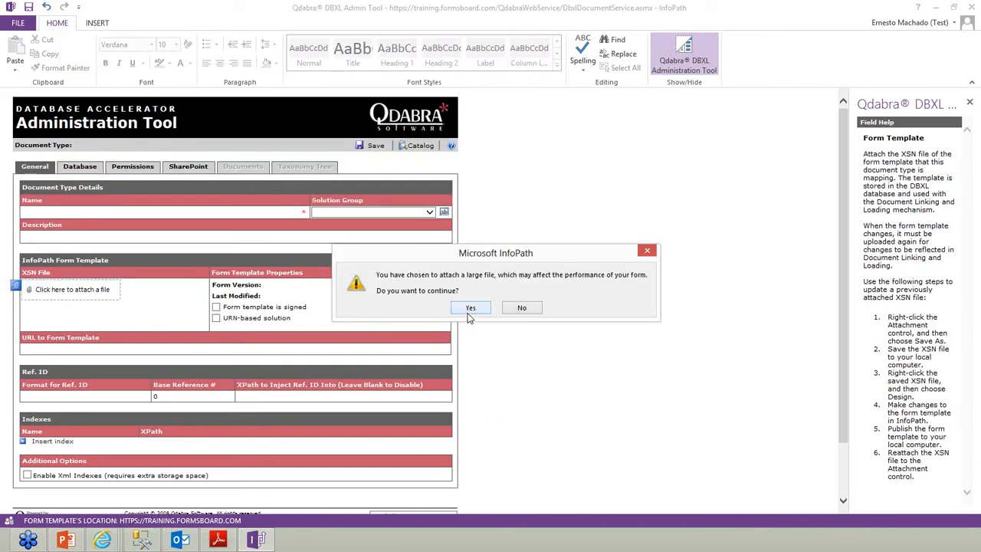
Name the document type ReportBuilder_QDABRA
{"action": "left_click", "coordinate": [83, 213]}
{"action": "type", "text": "ReportBuilde"}
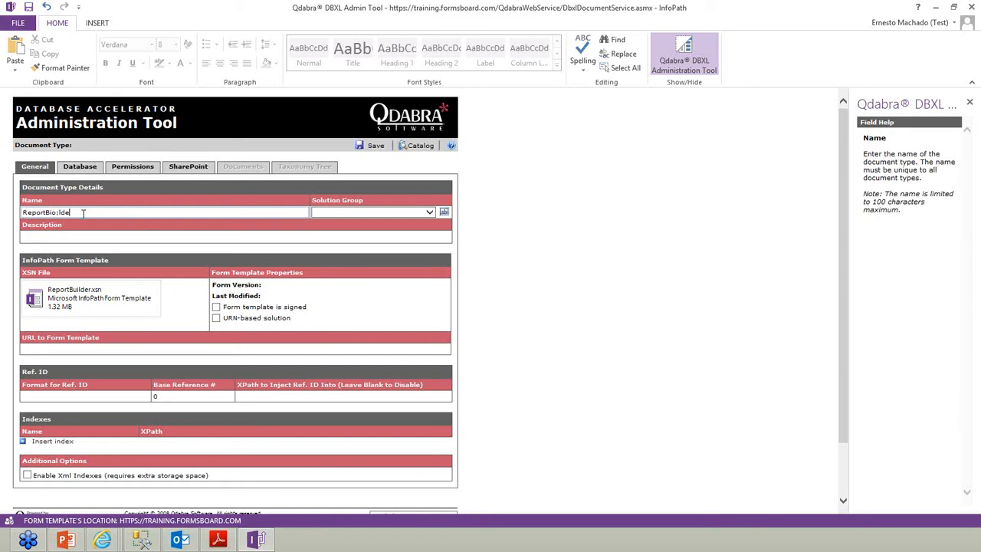
{"action": "key", "text": "BackSpace"}
{"action": "key", "text": "BackSpace"}
{"action": "key", "text": "BackSpace"}
{"action": "key", "text": "BackSpace"}
{"action": "type", "text": "ilder_QDABRA"}
Save the ReportBuilder_QDABRA document type and dismiss the Changes Saved message
{"action": "left_click", "coordinate": [374, 146]}
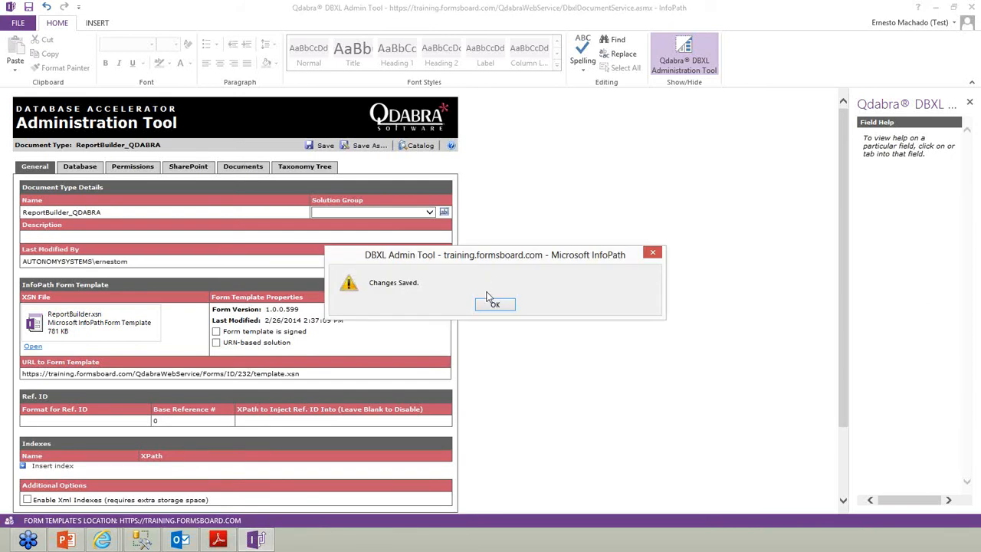
{"action": "left_click", "coordinate": [494, 305]}
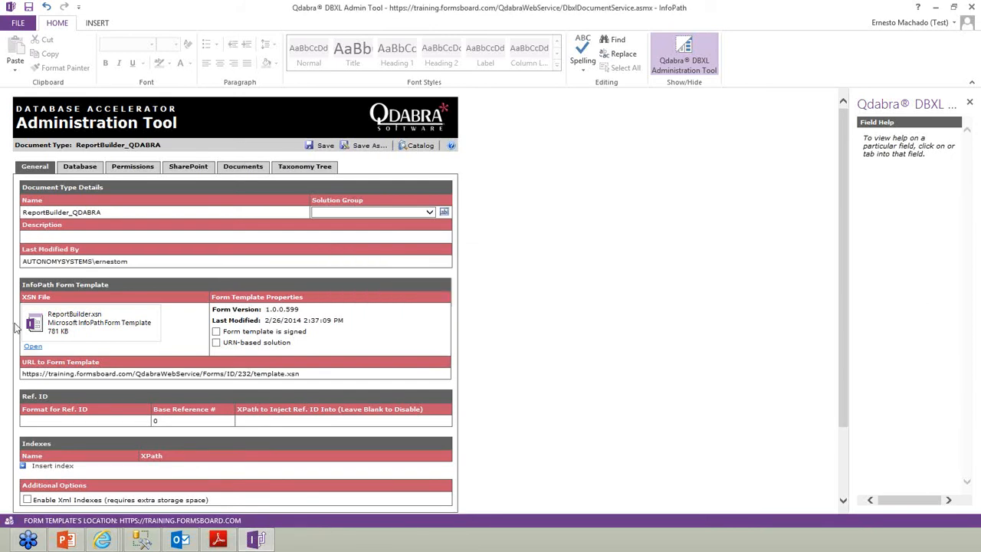
Save the attached ReportBuilder.xsn to the Desktop, replacing the existing copy
{"action": "right_click", "coordinate": [53, 317]}
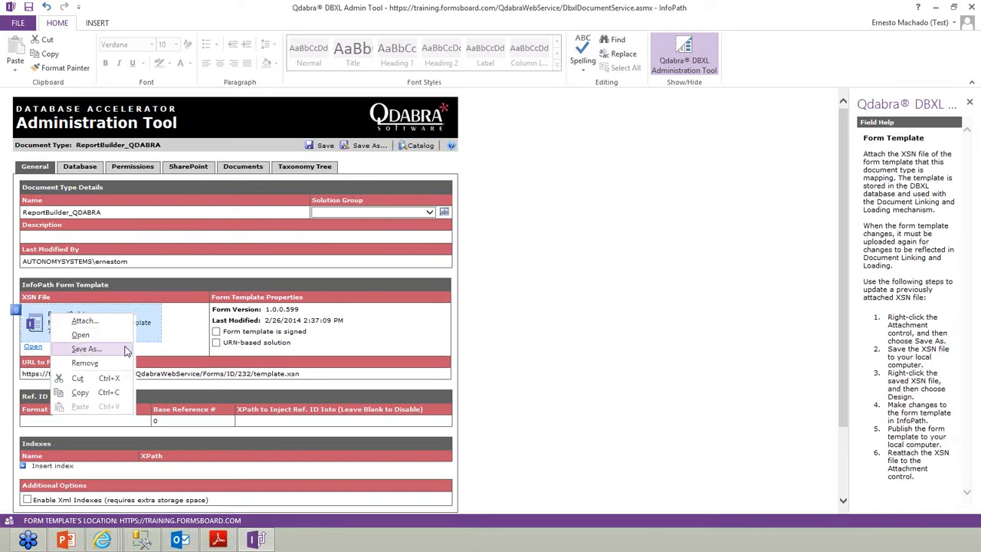
{"action": "left_click", "coordinate": [82, 349]}
{"action": "left_click", "coordinate": [389, 278]}
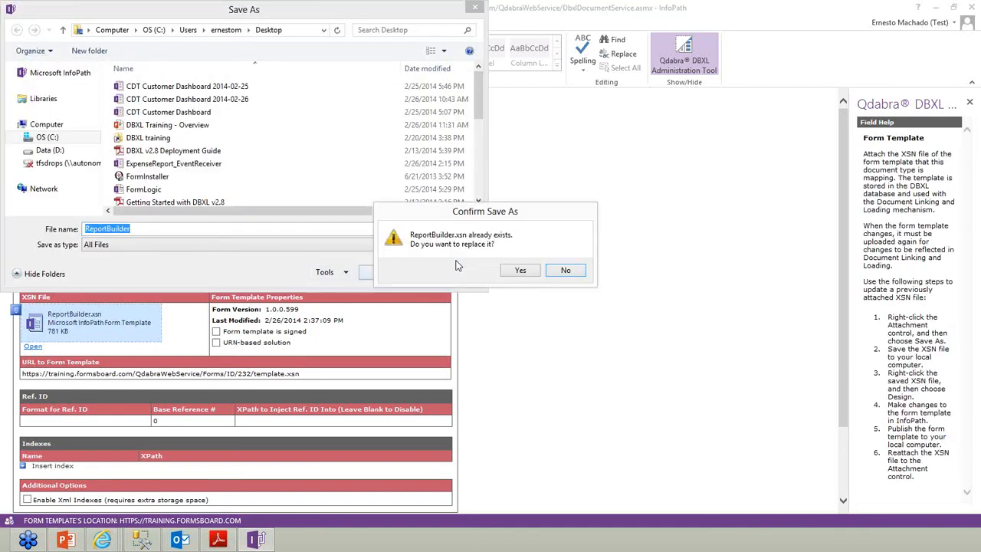
{"action": "left_click", "coordinate": [520, 271]}
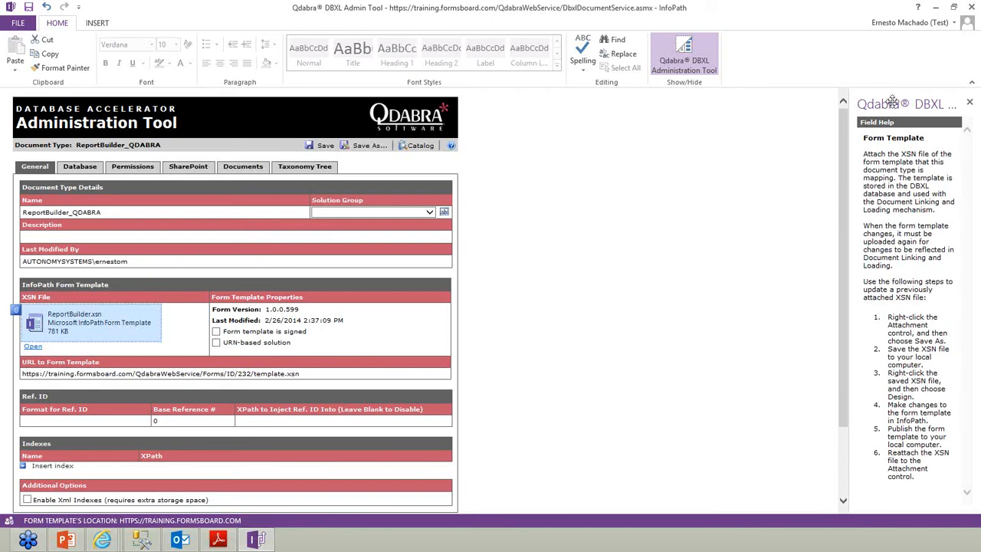
Close the DBXL Admin Tool window
{"action": "left_click", "coordinate": [935, 7]}
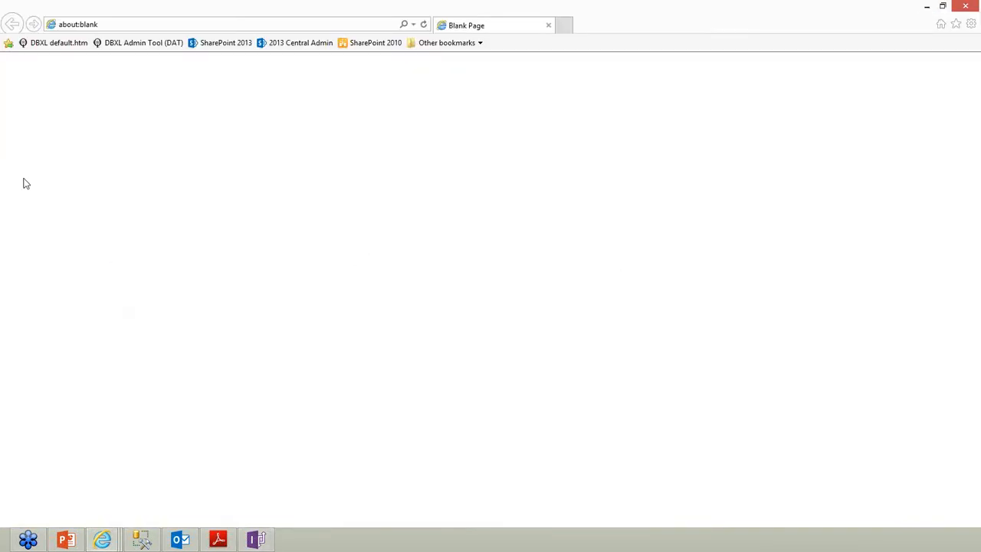
{"action": "key", "text": "alt+Tab"}
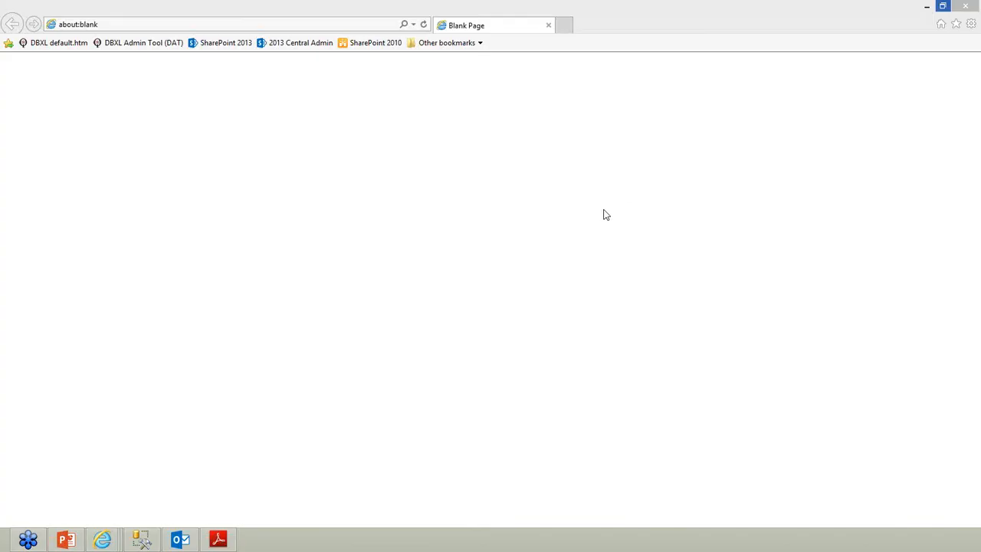
{"action": "left_click", "coordinate": [971, 6]}
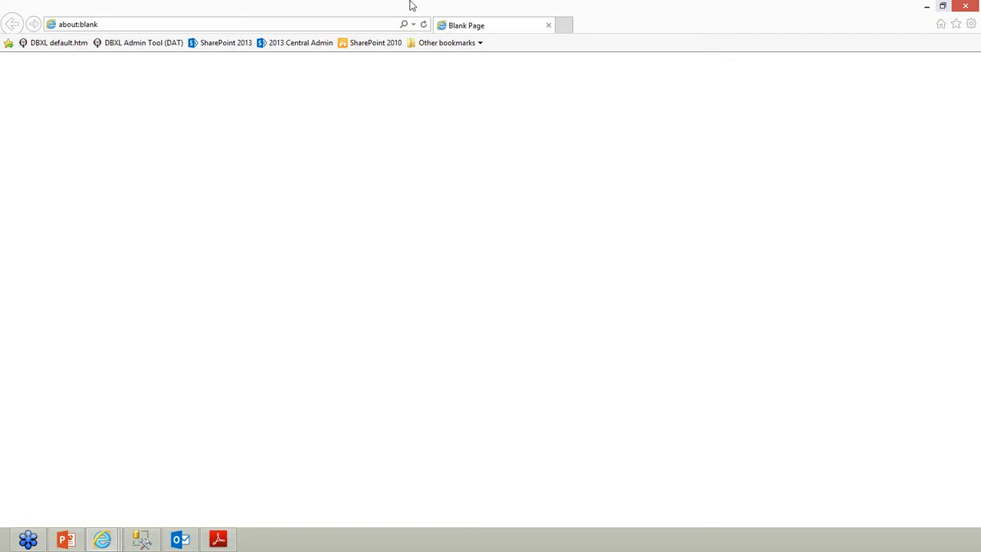
Reopen the DBXL Admin Tool from the DAT bookmark to reach ReportBuilder_QDABRA
{"action": "left_click", "coordinate": [130, 44]}
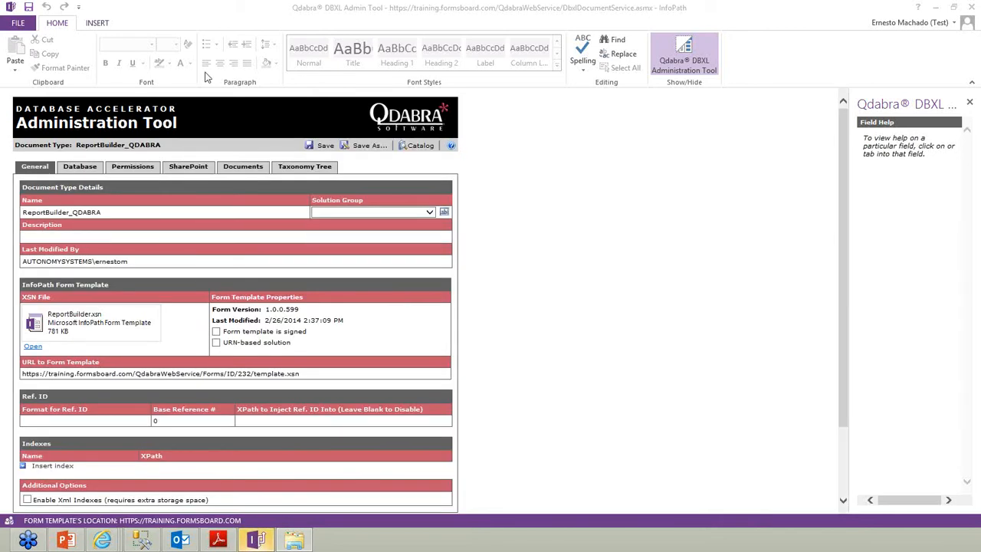
Mark ReportBuilder_QDABRA as a URN-based solution and start replacing its attached template
{"action": "left_click", "coordinate": [216, 343]}
{"action": "mouse_move", "coordinate": [15, 312]}
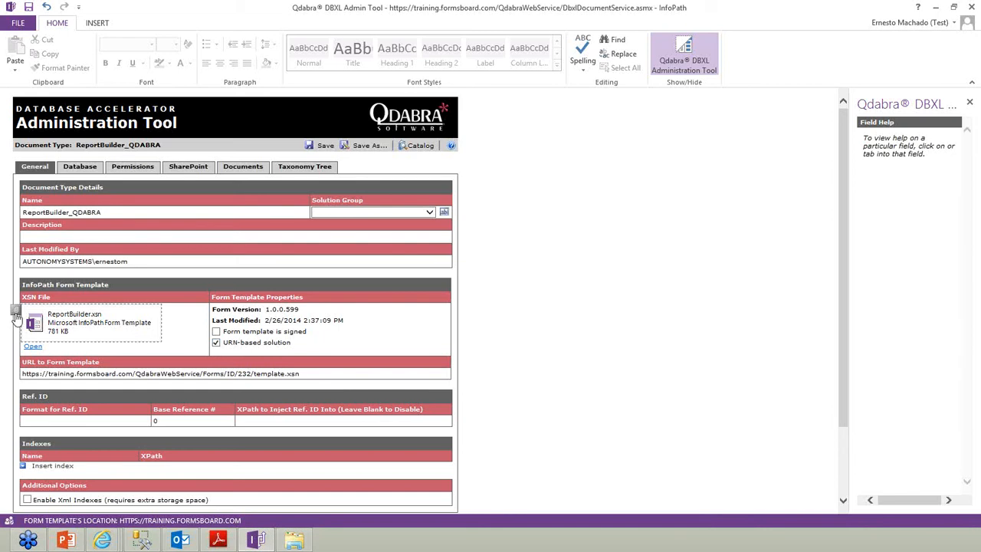
{"action": "left_click", "coordinate": [15, 313]}
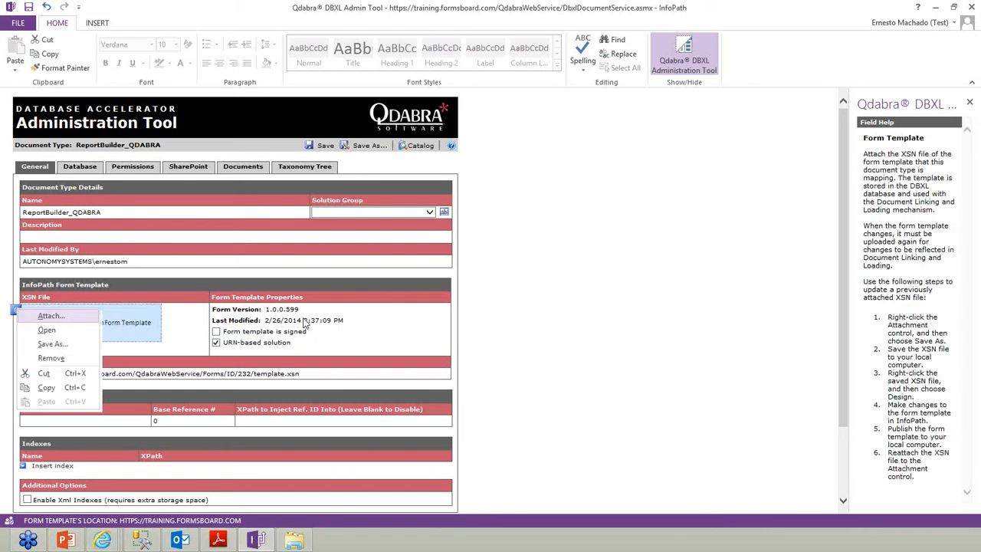
{"action": "left_click", "coordinate": [43, 319]}
{"action": "type", "text": "D:\\Work\\DBXL Training\\2014-02\\6 Report Builder"}
Attach ReportBuilder.xsn from the 6 Report Builder folder, accept the warning, and save
{"action": "left_click", "coordinate": [429, 392]}
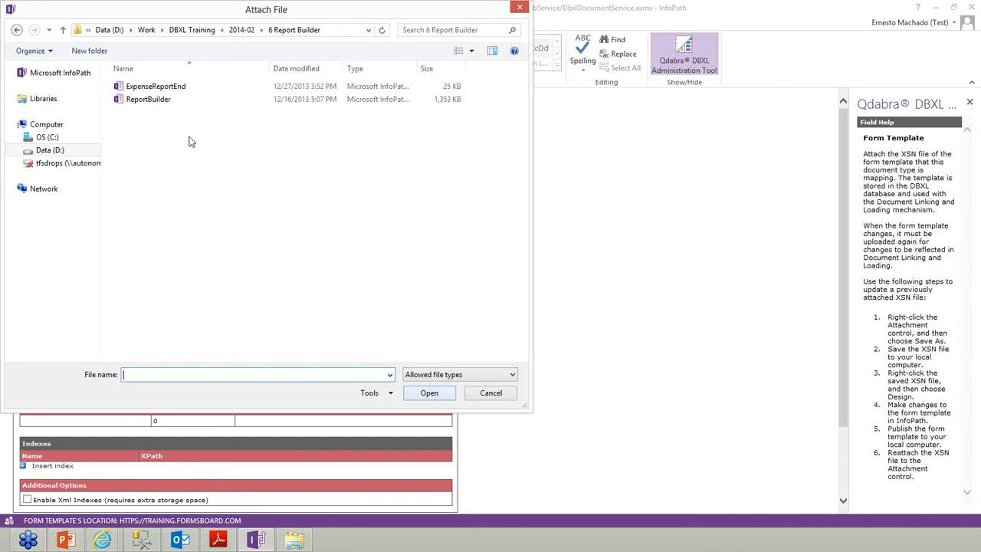
{"action": "double_click", "coordinate": [156, 105]}
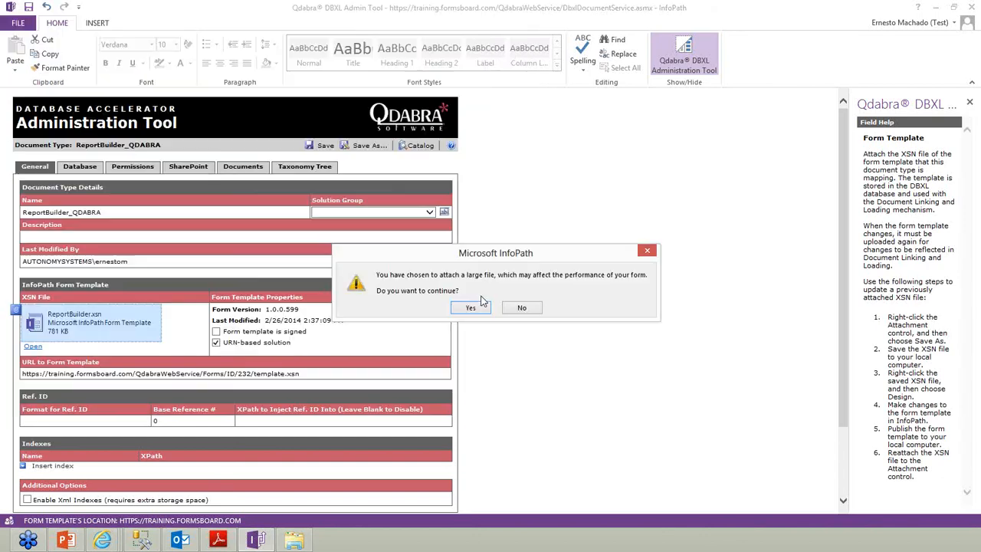
{"action": "left_click", "coordinate": [472, 306]}
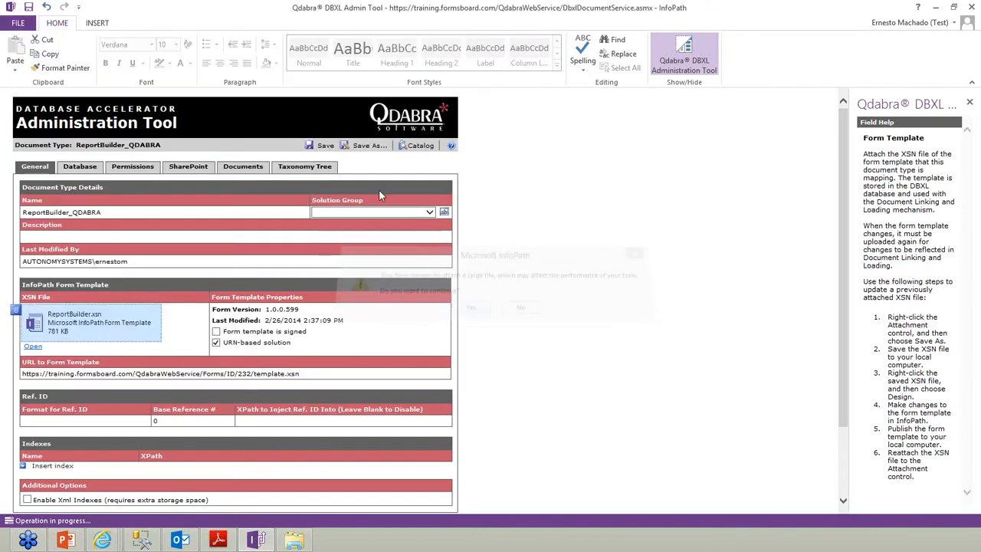
{"action": "left_click", "coordinate": [323, 147]}
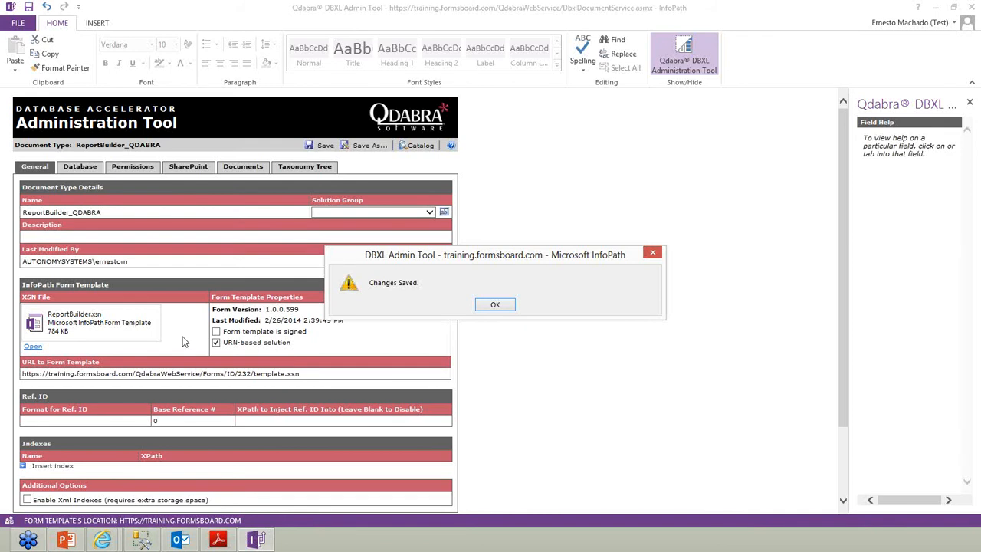
Save a copy of the reattached ReportBuilder.xsn to the Desktop, then close the Admin Tool
{"action": "left_click", "coordinate": [508, 305]}
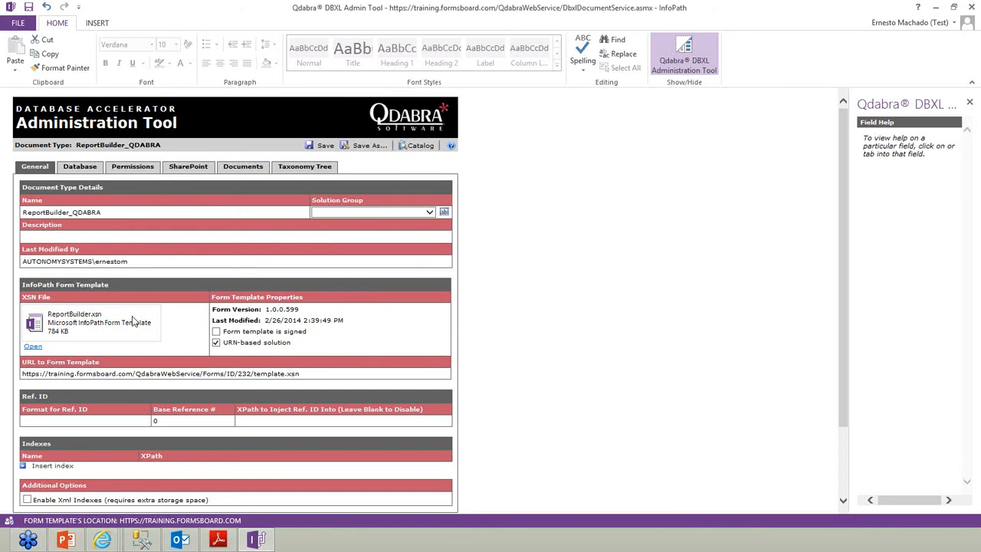
{"action": "right_click", "coordinate": [104, 317]}
{"action": "left_click", "coordinate": [139, 352]}
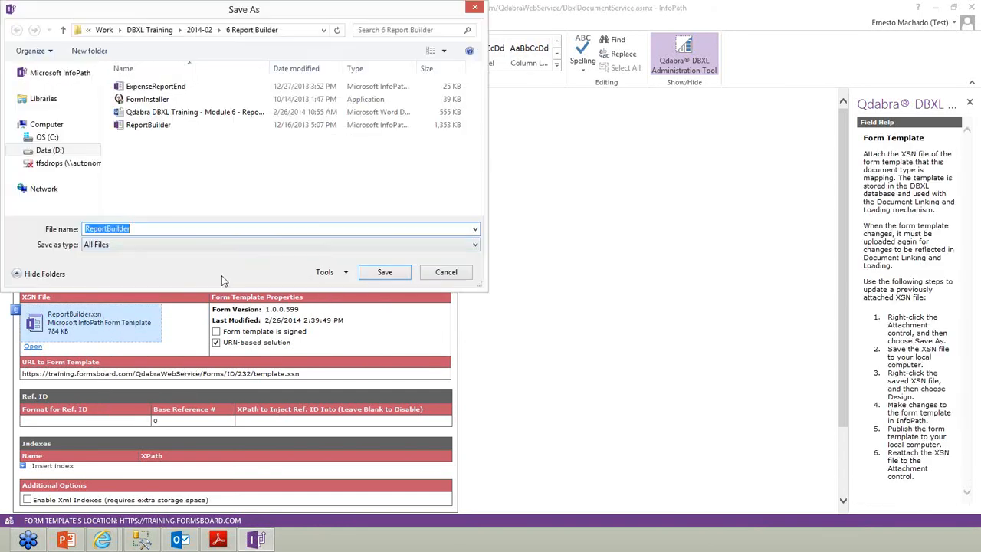
{"action": "left_click", "coordinate": [90, 32]}
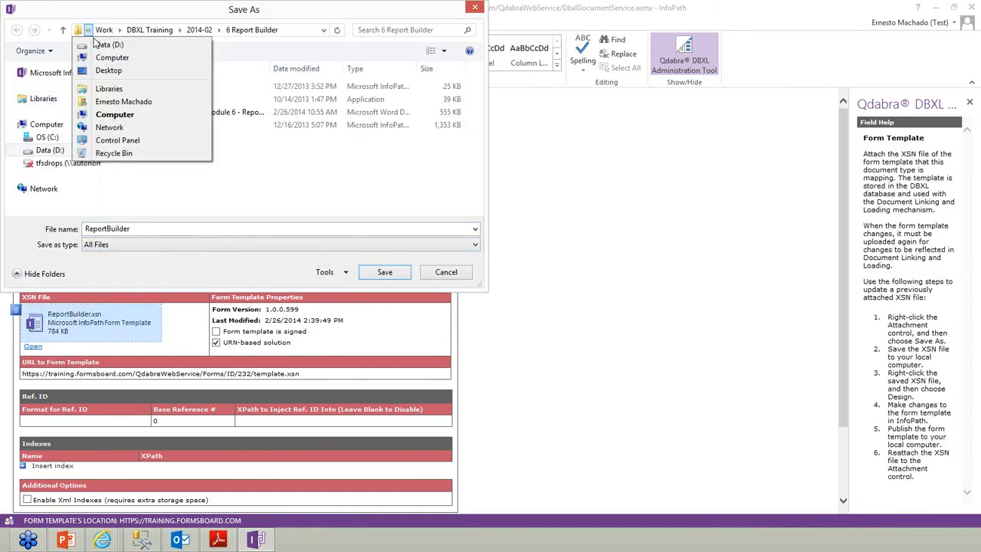
{"action": "left_click", "coordinate": [102, 70]}
{"action": "left_click", "coordinate": [386, 279]}
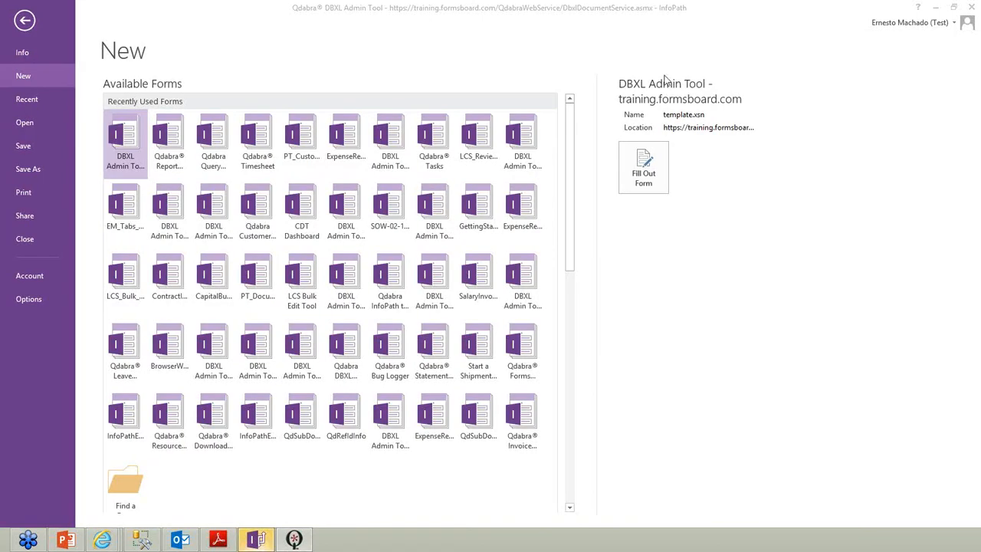
{"action": "left_click", "coordinate": [971, 7]}
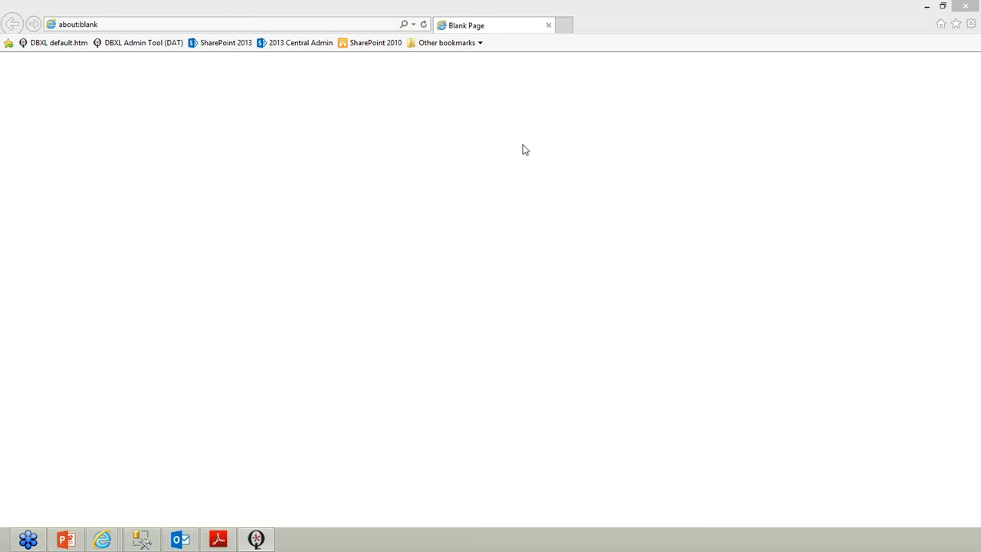
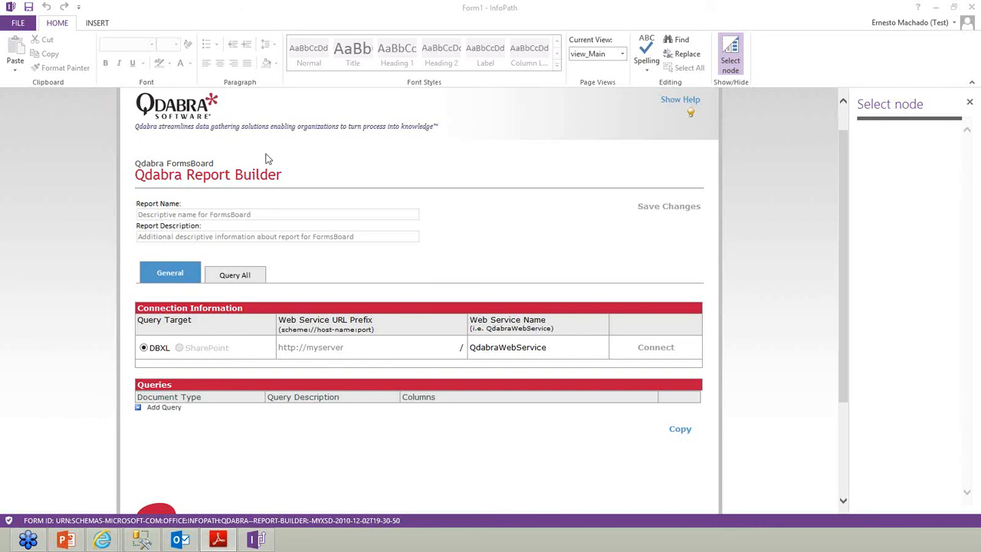
{"action": "left_click", "coordinate": [347, 350]}
{"action": "left_click", "coordinate": [346, 351]}
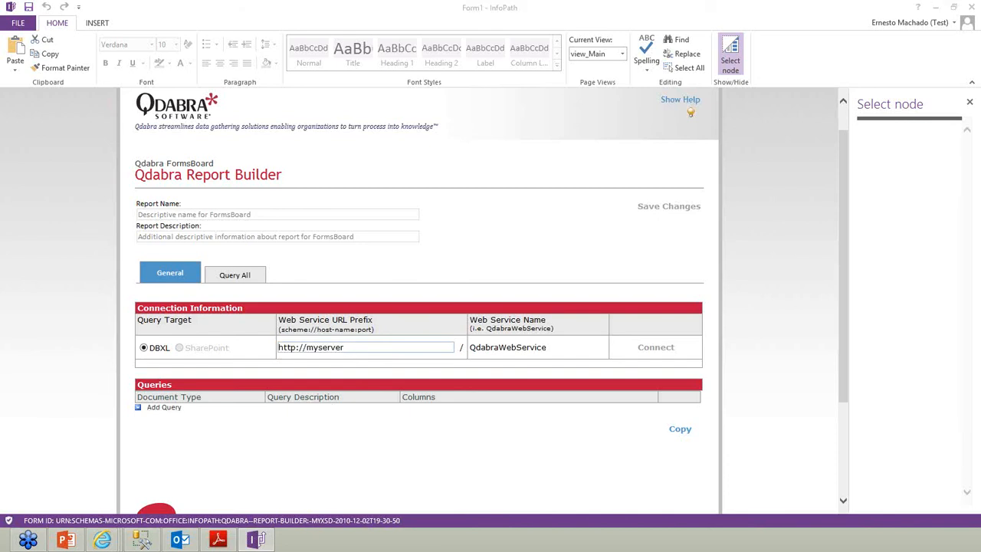
{"action": "key", "text": "alt+Tab"}
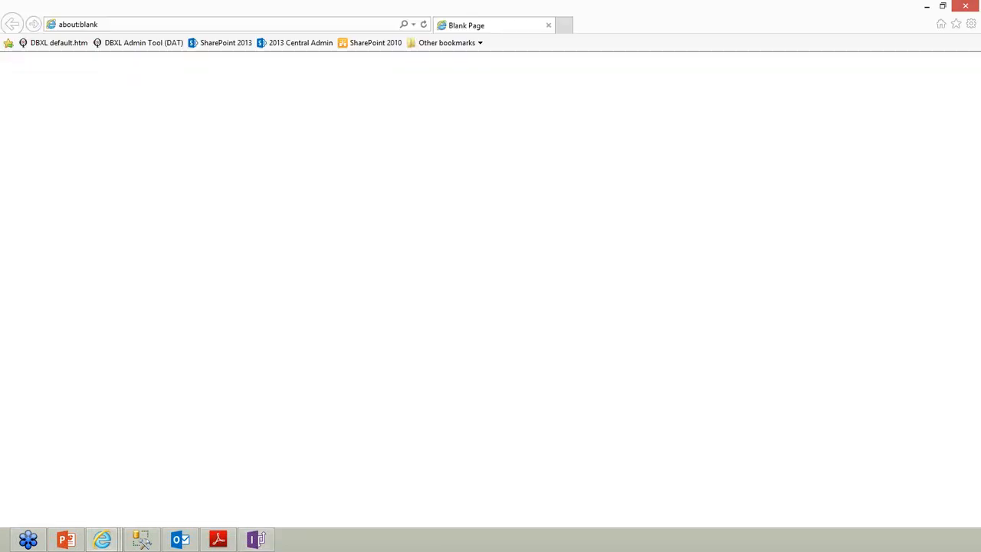
{"action": "left_click", "coordinate": [39, 44]}
{"action": "left_click", "coordinate": [166, 24]}
{"action": "left_click", "coordinate": [164, 24]}
{"action": "left_click_drag", "start_coordinate": [165, 23], "coordinate": [58, 24]}
{"action": "key", "text": "ctrl+c"}
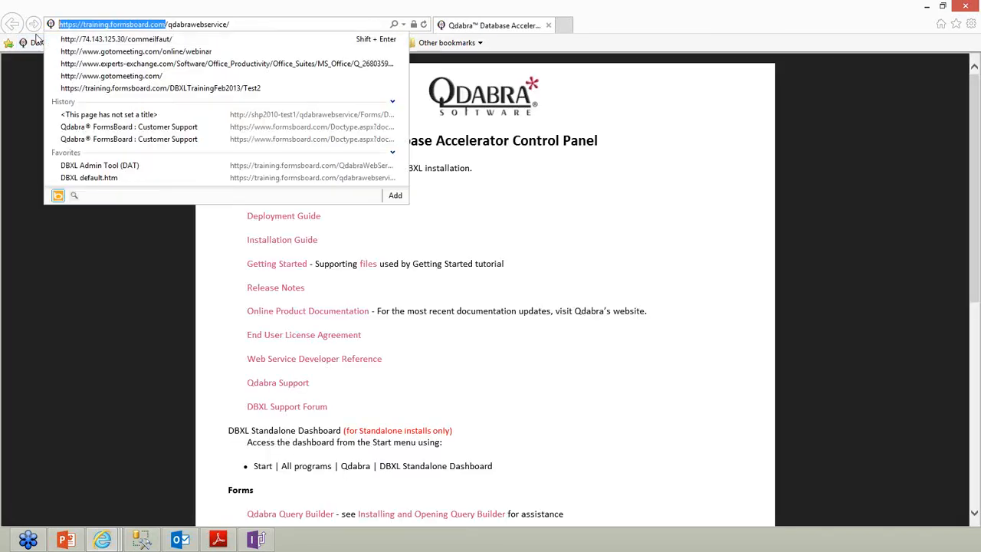
{"action": "left_click", "coordinate": [926, 6]}
{"action": "key", "text": "ctrl+v"}
Connect to the Qdabra web service and create a new query on document type ExpenseReport_EventReceiver
{"action": "key", "text": "Tab"}
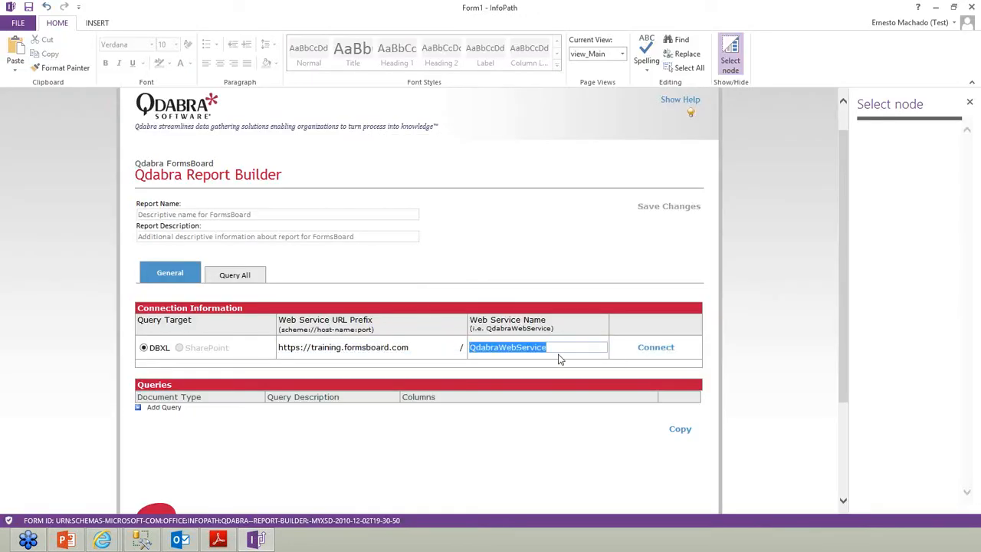
{"action": "left_click", "coordinate": [657, 349]}
{"action": "left_click", "coordinate": [164, 409]}
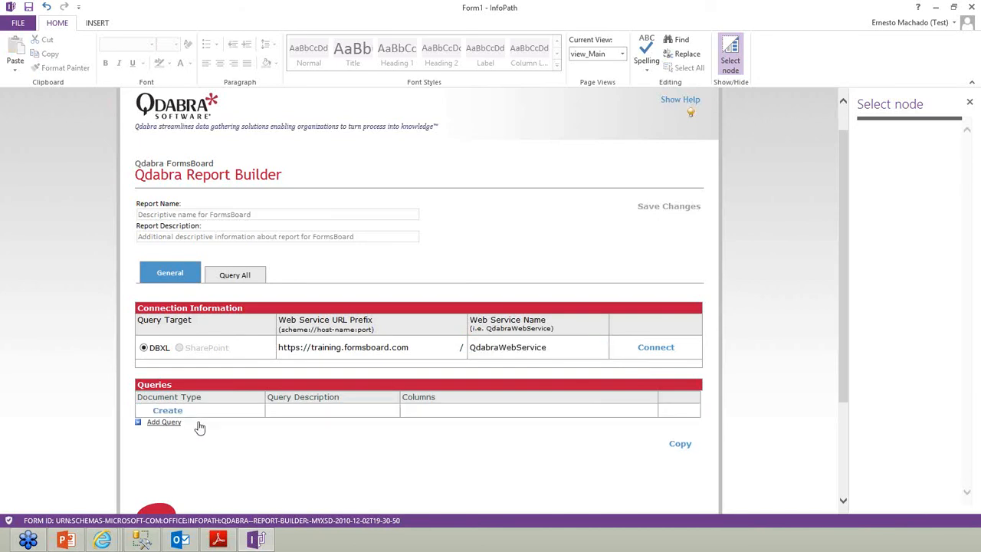
{"action": "left_click", "coordinate": [170, 412]}
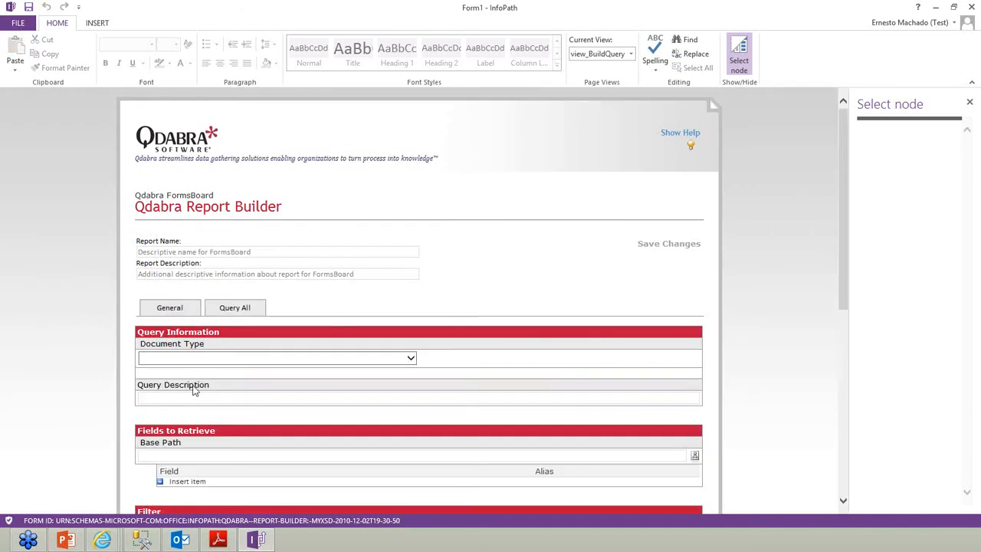
{"action": "scroll", "coordinate": [319, 368], "scroll_direction": "down", "scroll_amount": 3}
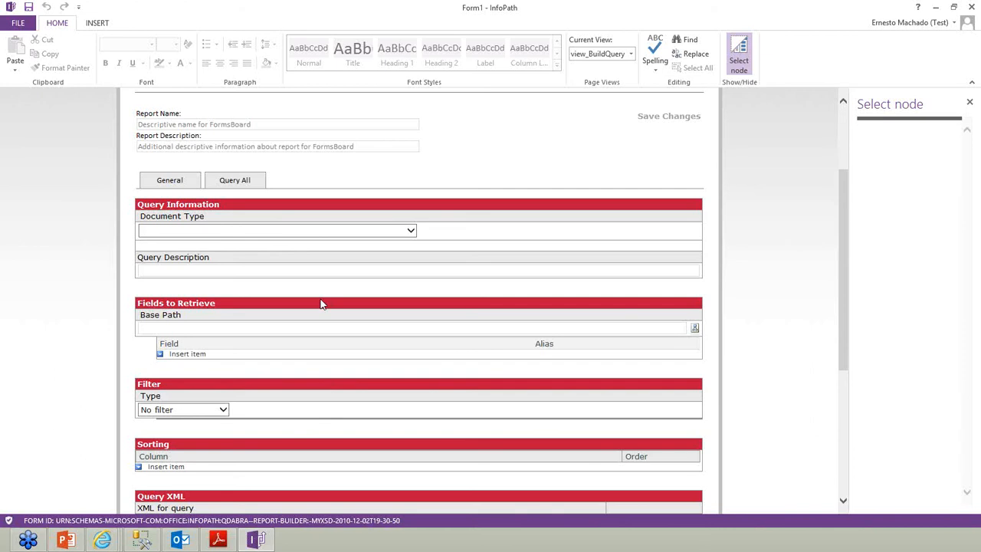
{"action": "left_click", "coordinate": [349, 233]}
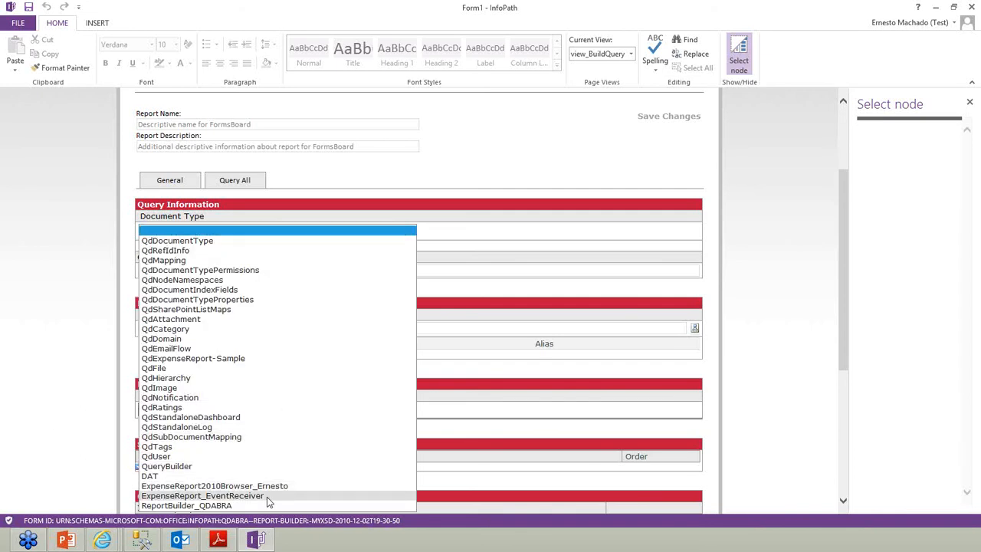
{"action": "left_click", "coordinate": [266, 497]}
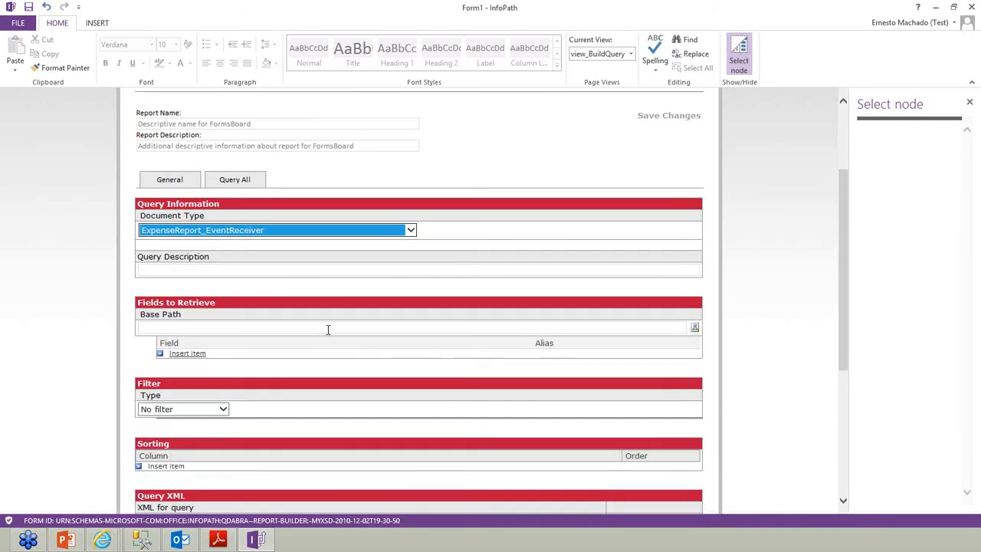
{"action": "left_click", "coordinate": [242, 268]}
Name the report 'Training' with the description 'this is for training'
{"action": "left_click", "coordinate": [214, 126]}
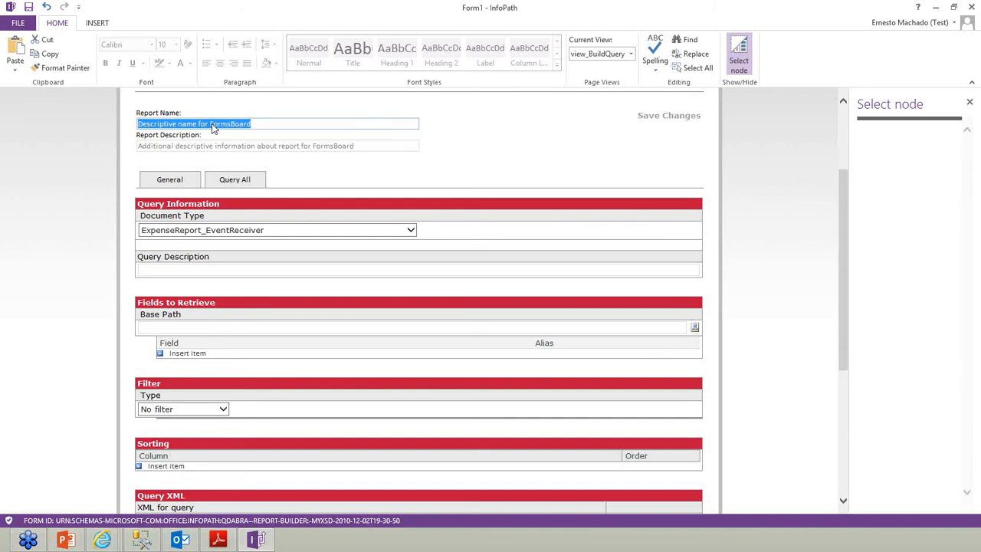
{"action": "type", "text": "Training"}
{"action": "key", "text": "Tab"}
{"action": "type", "text": "this is for"}
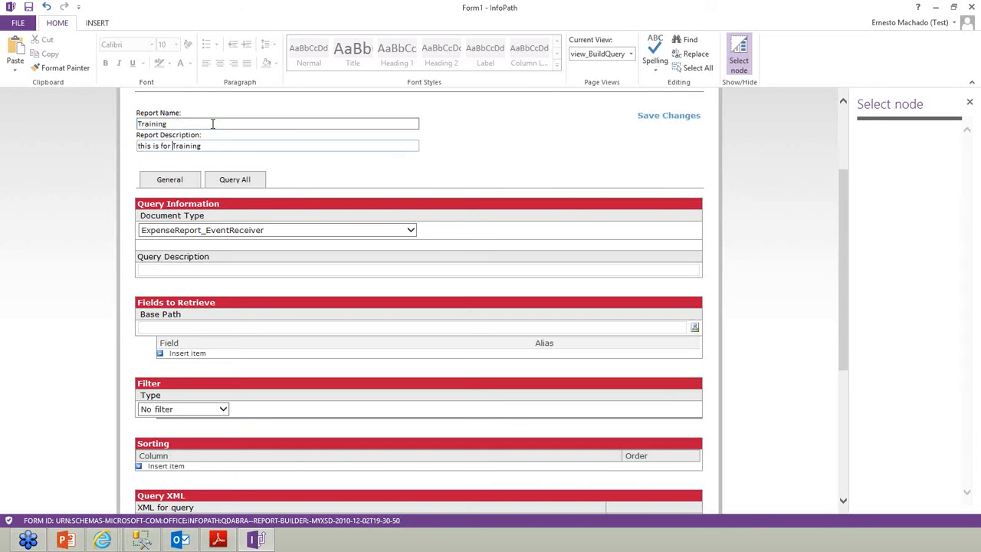
{"action": "key", "text": "Delete"}
{"action": "type", "text": "t"}
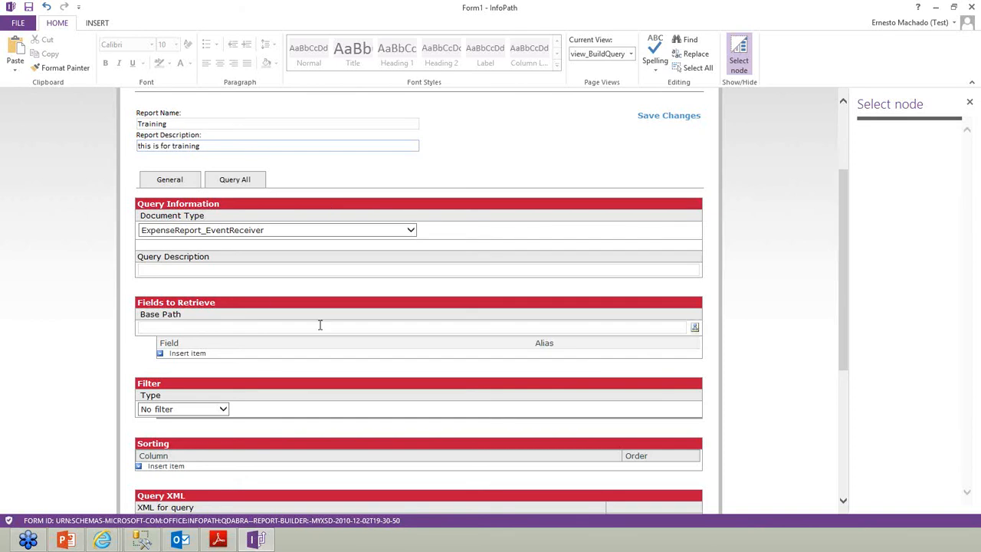
{"action": "left_click", "coordinate": [719, 306]}
Browse the form schema tree for the Base Path field
{"action": "scroll", "coordinate": [718, 306], "scroll_direction": "down", "scroll_amount": 3}
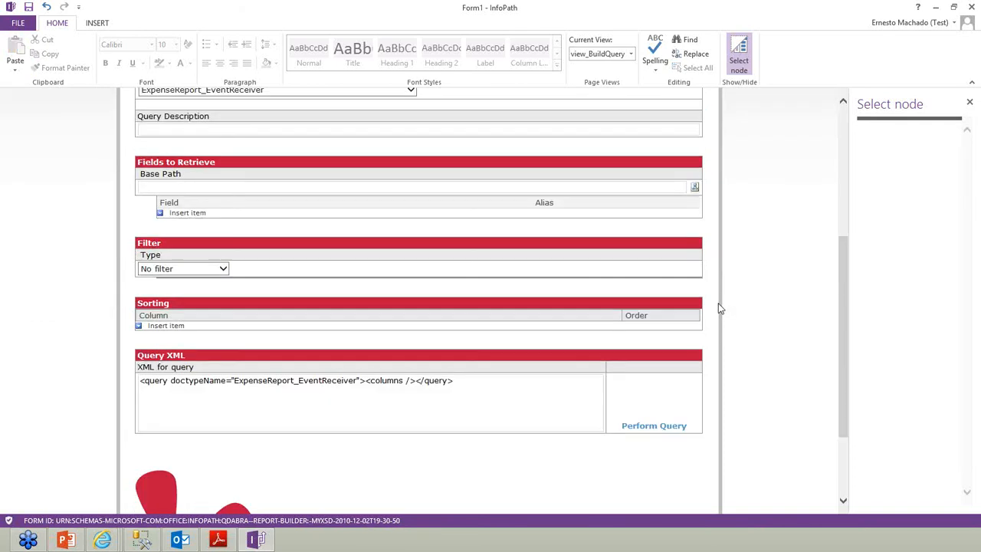
{"action": "scroll", "coordinate": [718, 307], "scroll_direction": "down", "scroll_amount": 1}
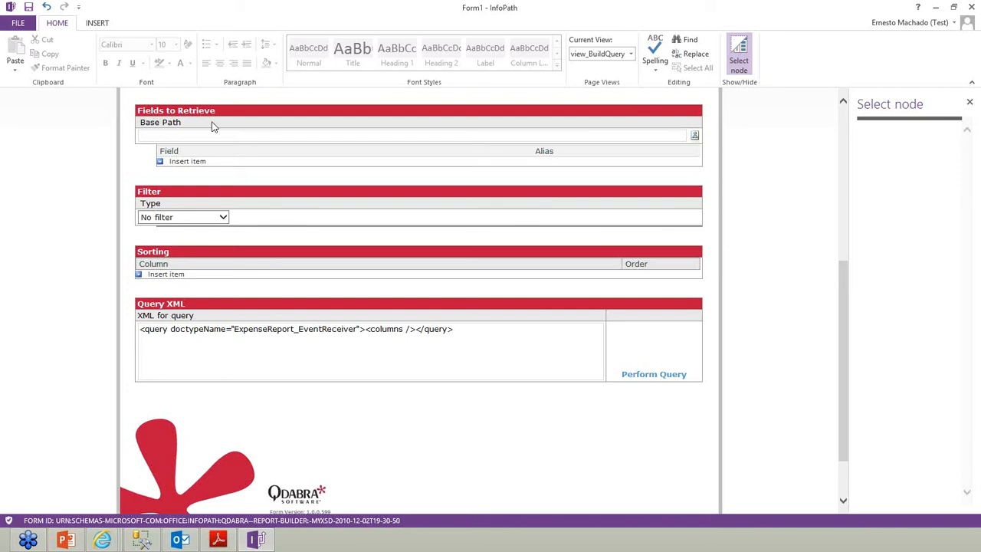
{"action": "left_click", "coordinate": [311, 140]}
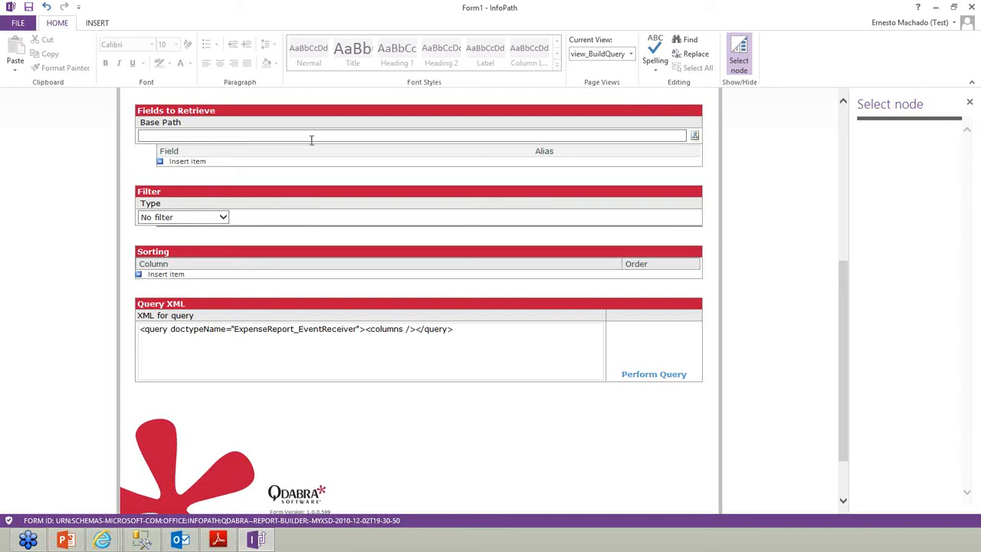
{"action": "left_click", "coordinate": [694, 136]}
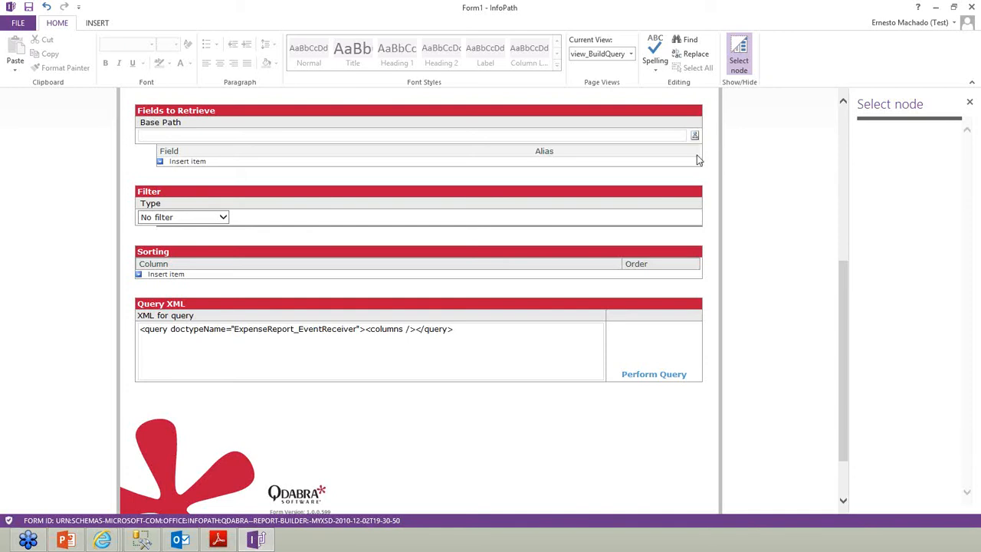
Set the base path to my:expenseReport and add my:expenseCode as a retrieved field
{"action": "left_click", "coordinate": [847, 170]}
{"action": "left_click_drag", "start_coordinate": [845, 172], "coordinate": [775, 227]}
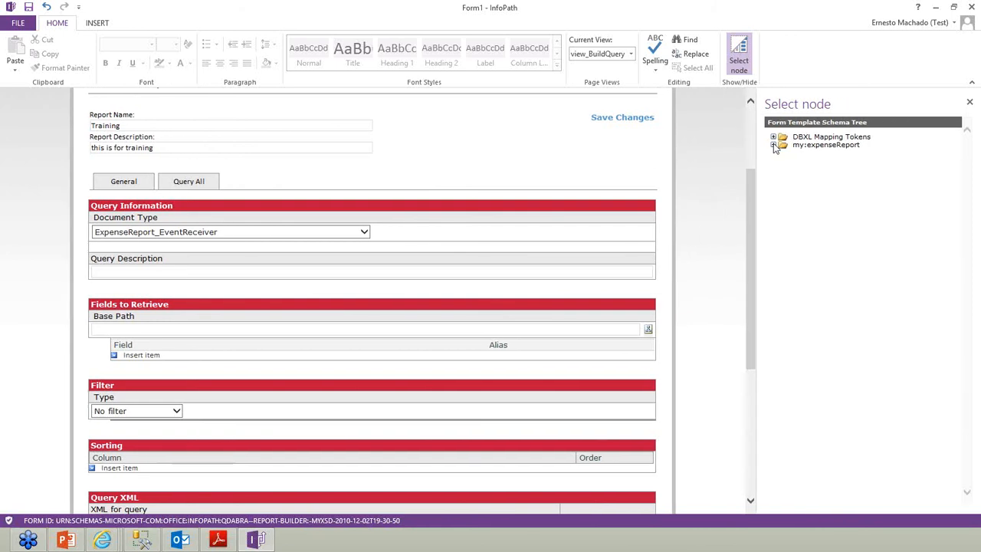
{"action": "double_click", "coordinate": [795, 150]}
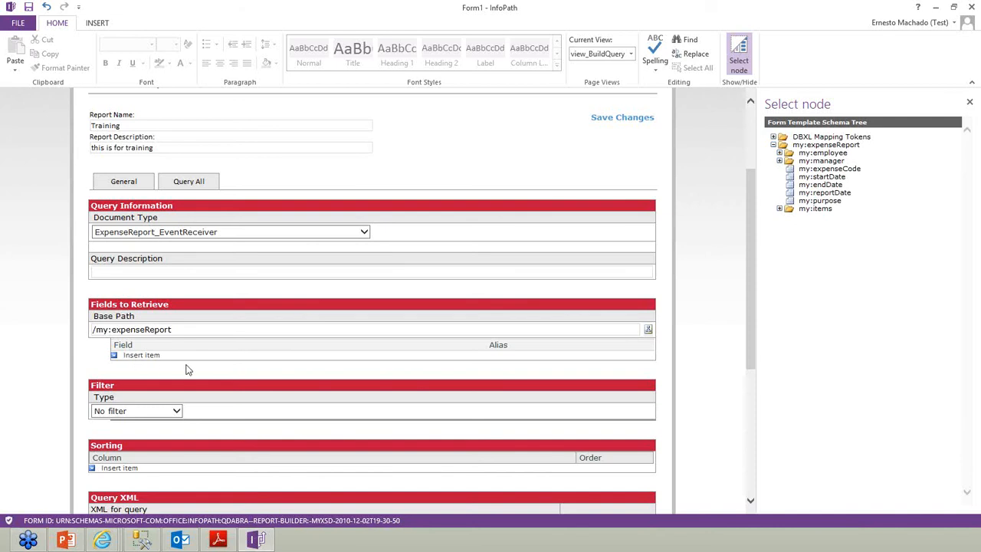
{"action": "left_click", "coordinate": [153, 356]}
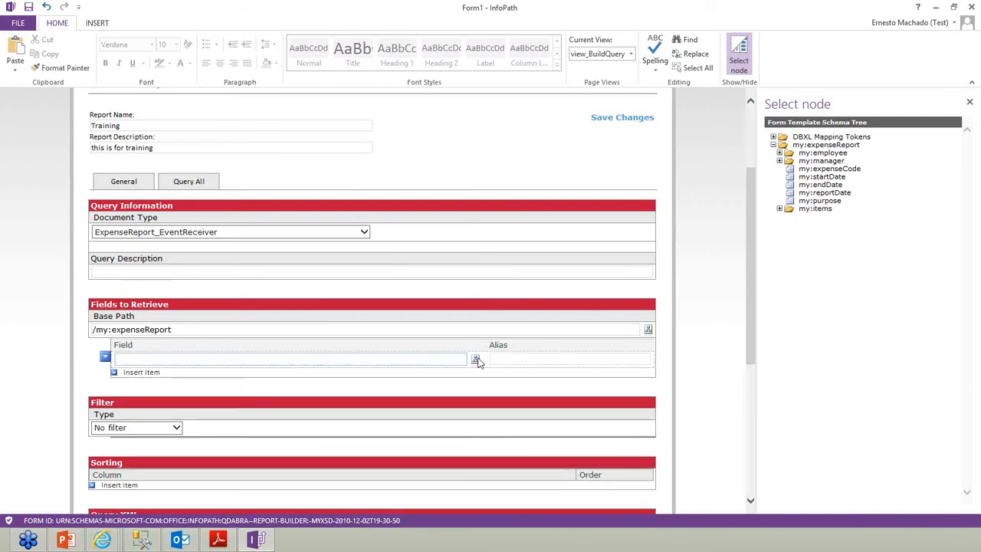
{"action": "left_click", "coordinate": [475, 360]}
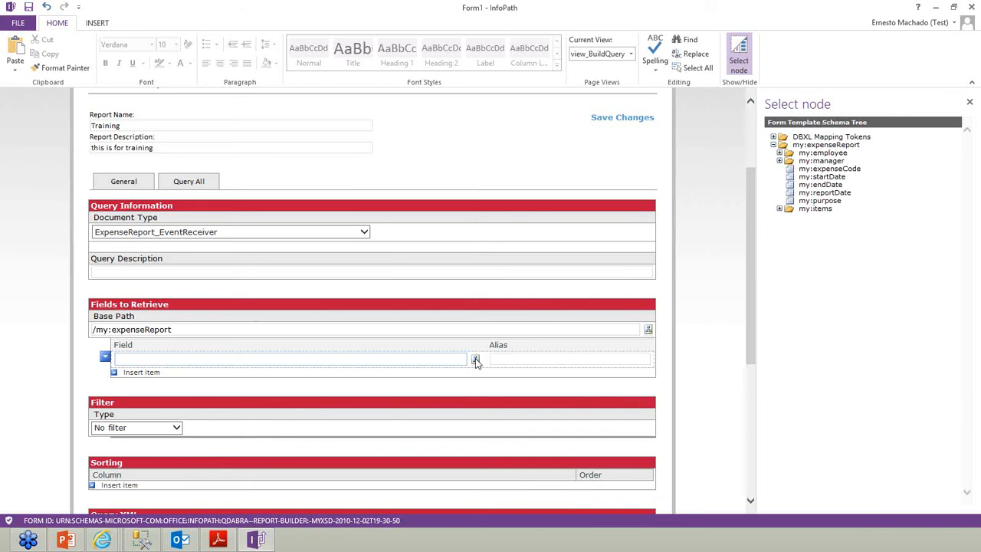
{"action": "left_click", "coordinate": [773, 145]}
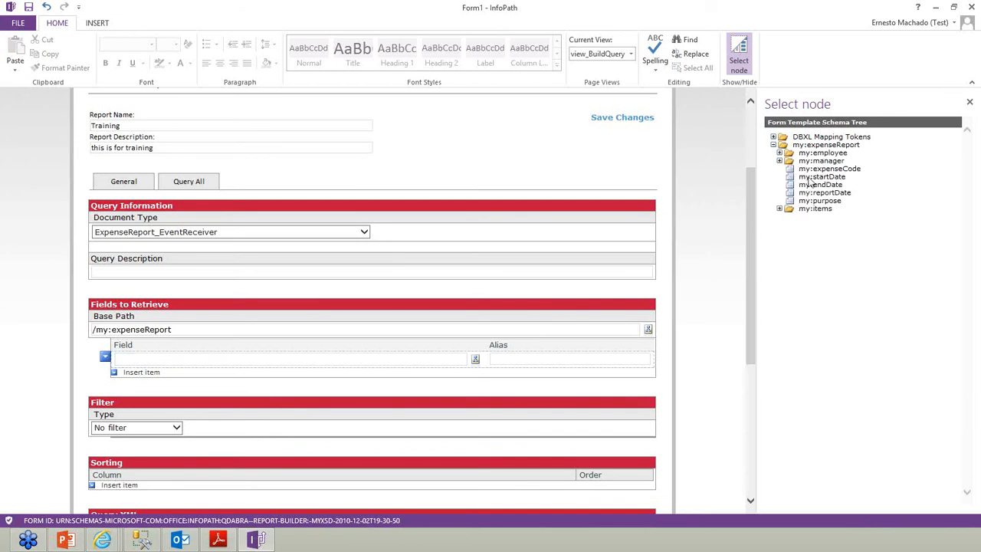
{"action": "left_click", "coordinate": [141, 372]}
Add the employee's my:name and the manager's my:managerName as retrieved fields
{"action": "left_click", "coordinate": [475, 376]}
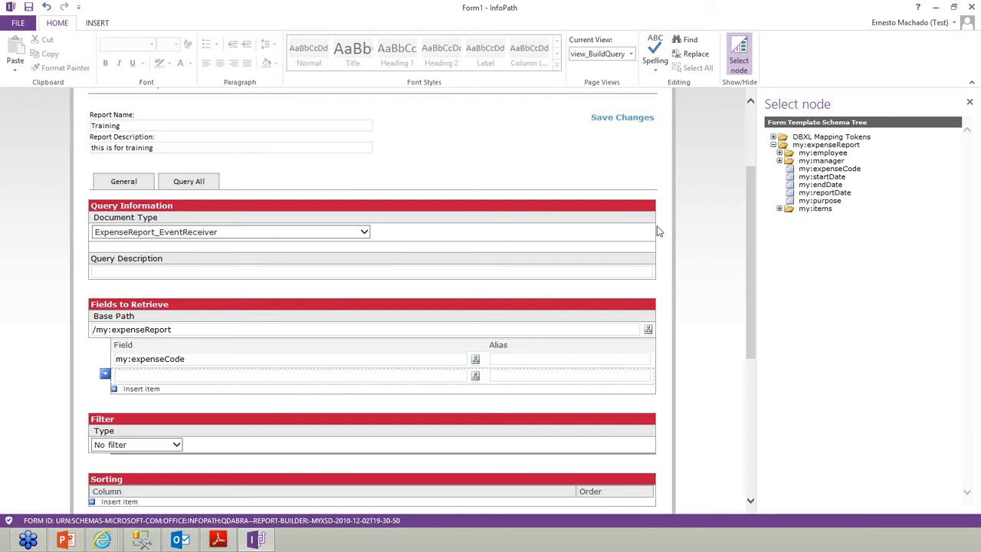
{"action": "left_click", "coordinate": [779, 153]}
{"action": "left_click", "coordinate": [820, 161]}
{"action": "left_click", "coordinate": [151, 390]}
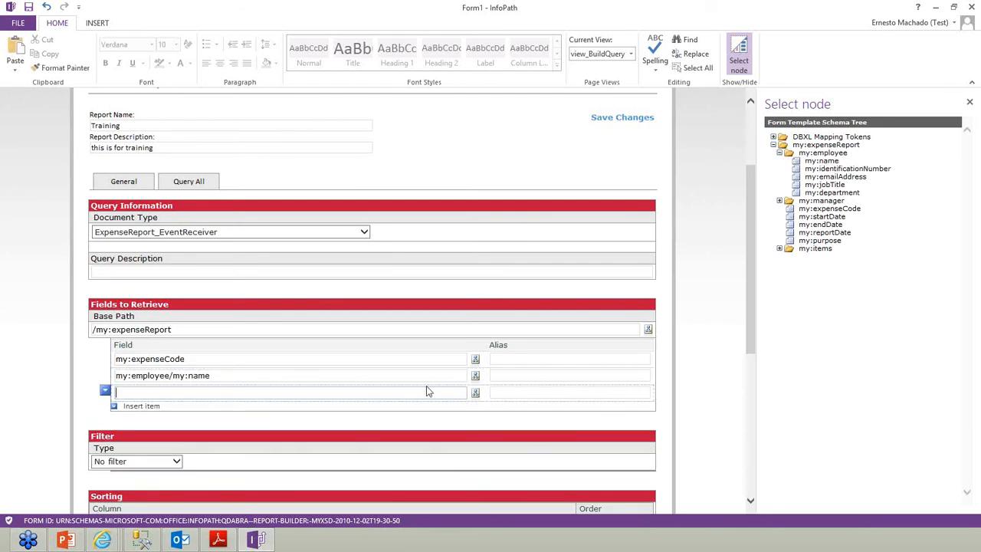
{"action": "left_click", "coordinate": [780, 201]}
{"action": "double_click", "coordinate": [836, 208]}
Add my:reportDate and my:purpose as retrieved fields
{"action": "left_click", "coordinate": [137, 406]}
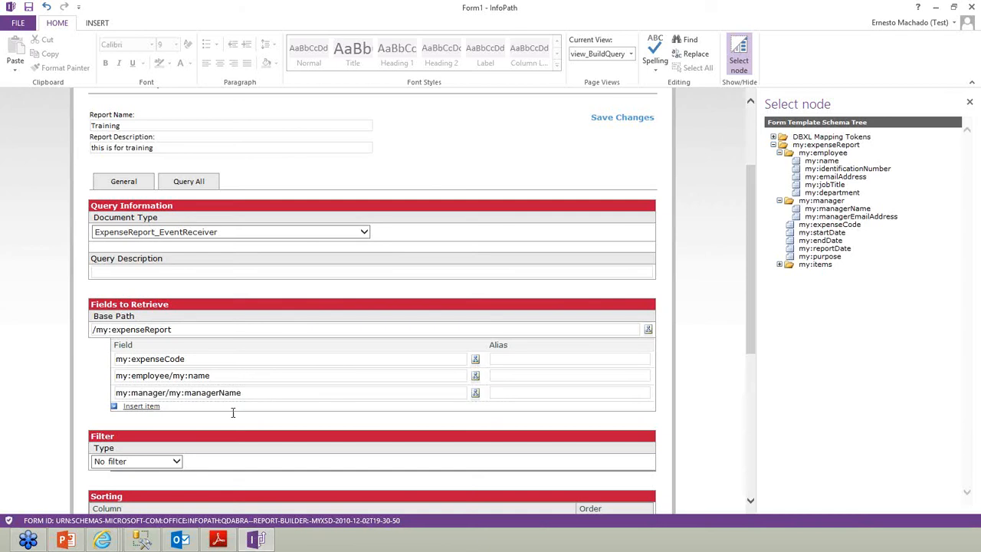
{"action": "left_click", "coordinate": [475, 410]}
{"action": "double_click", "coordinate": [838, 249]}
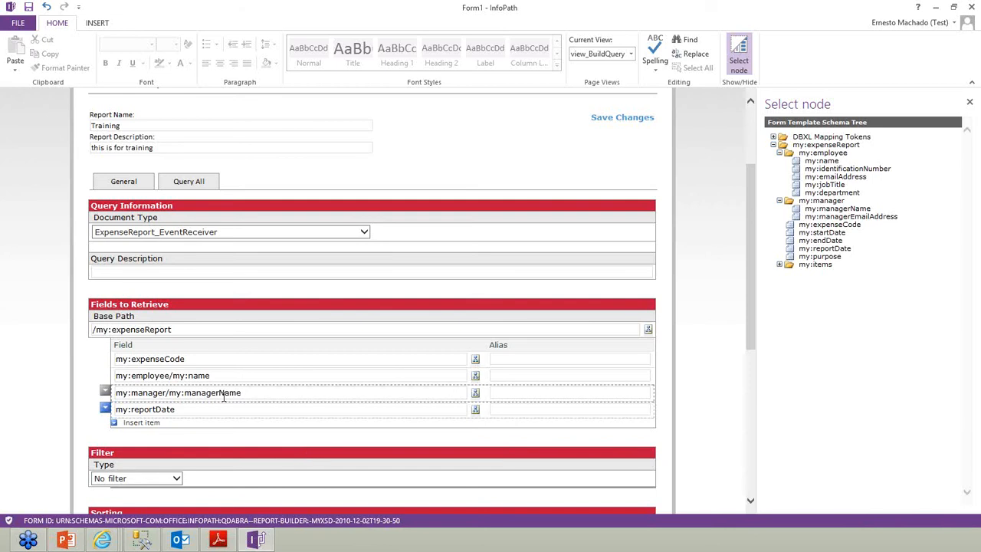
{"action": "left_click", "coordinate": [155, 422]}
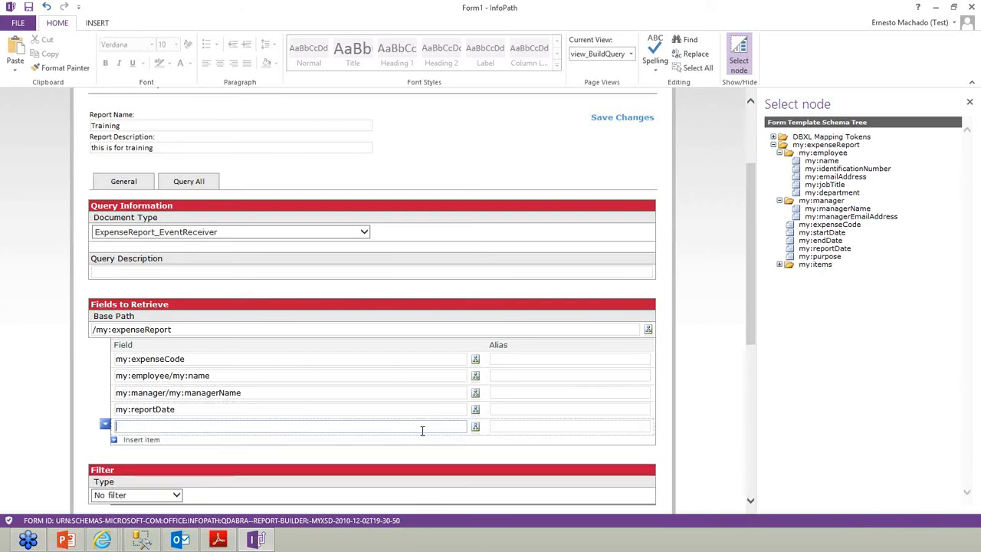
{"action": "left_click", "coordinate": [475, 426]}
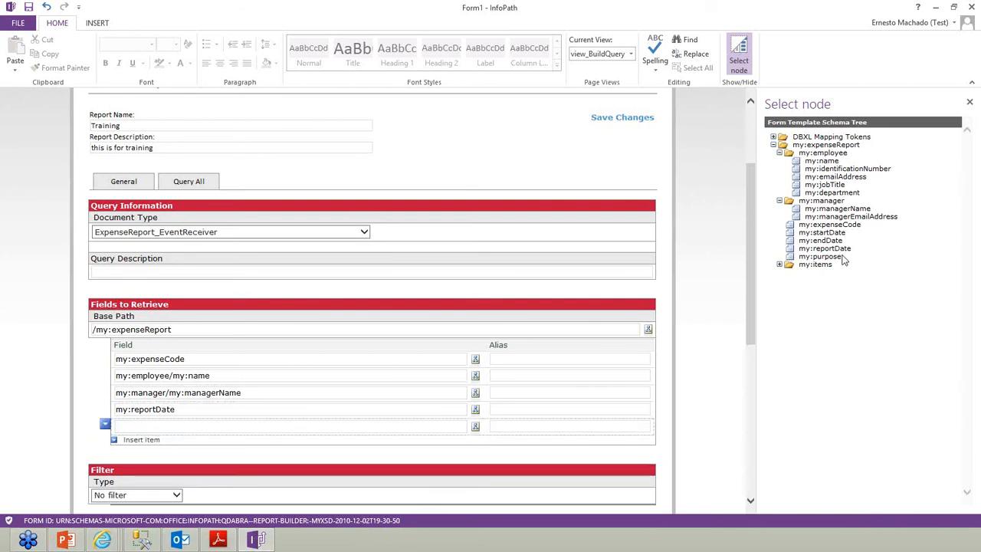
{"action": "double_click", "coordinate": [840, 258]}
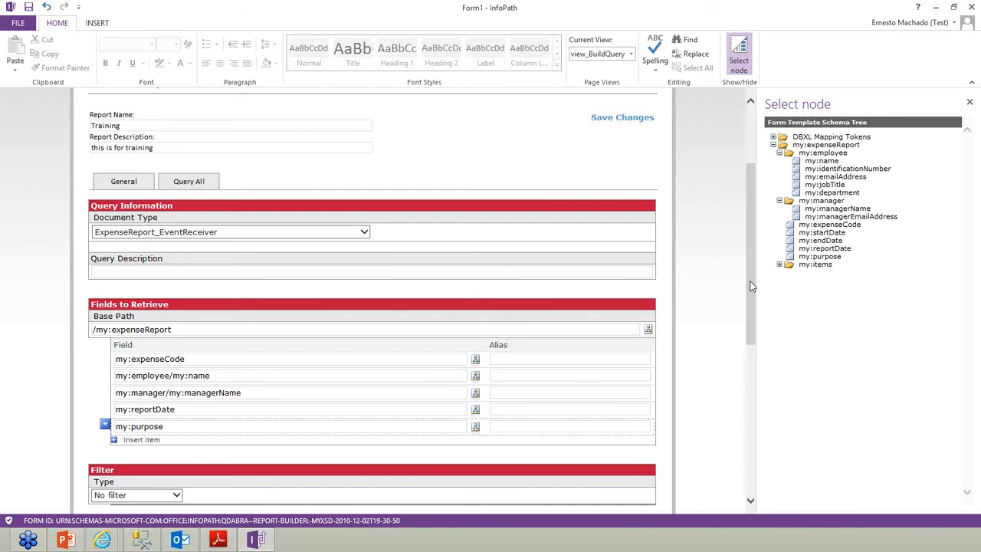
{"action": "left_click_drag", "start_coordinate": [751, 286], "coordinate": [751, 333]}
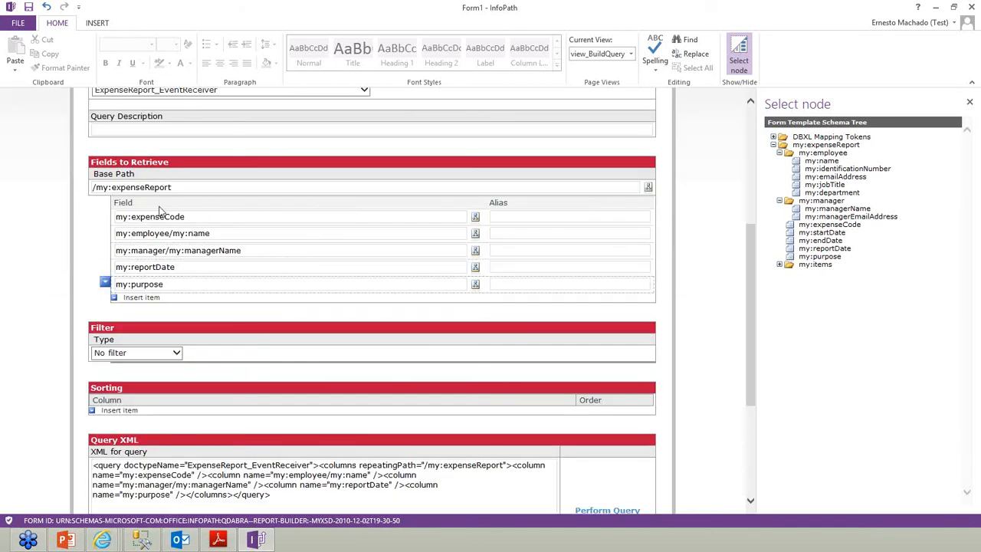
Enter aliases ExpenseCode, EmployeeName, ManagerName, ReportDate and Purpose in the Fields to Retrieve rows
{"action": "left_click", "coordinate": [506, 218]}
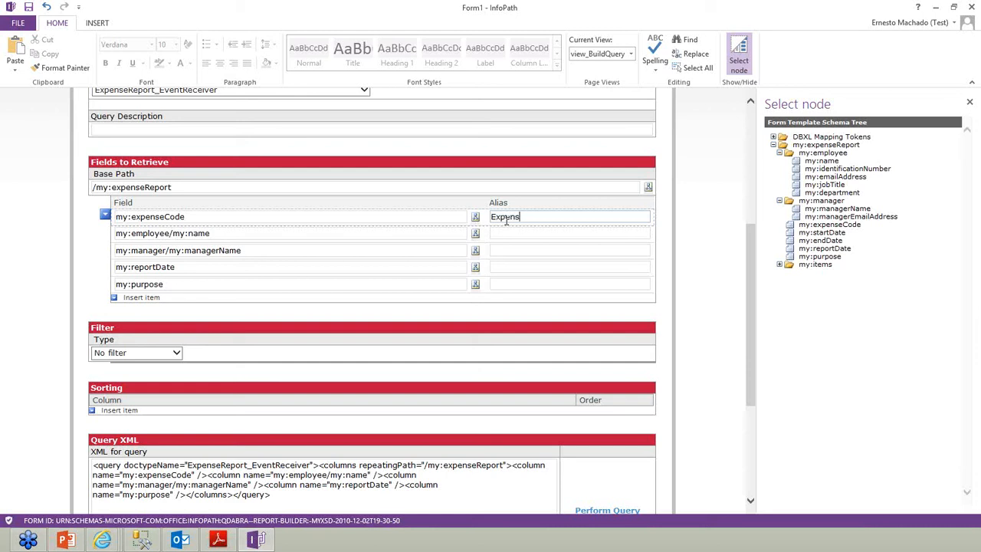
{"action": "left_click", "coordinate": [533, 233]}
{"action": "type", "text": "EmployeeName"}
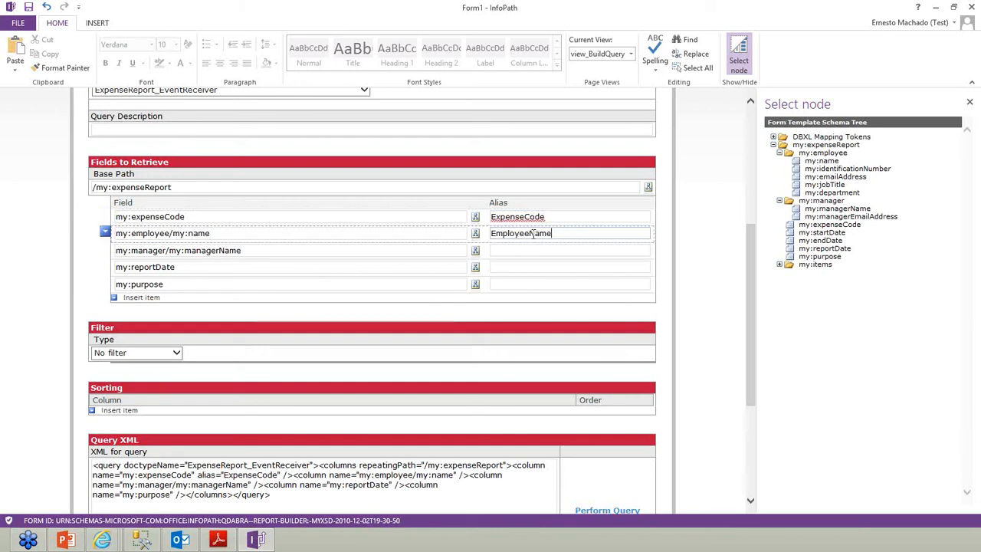
{"action": "left_click", "coordinate": [528, 248]}
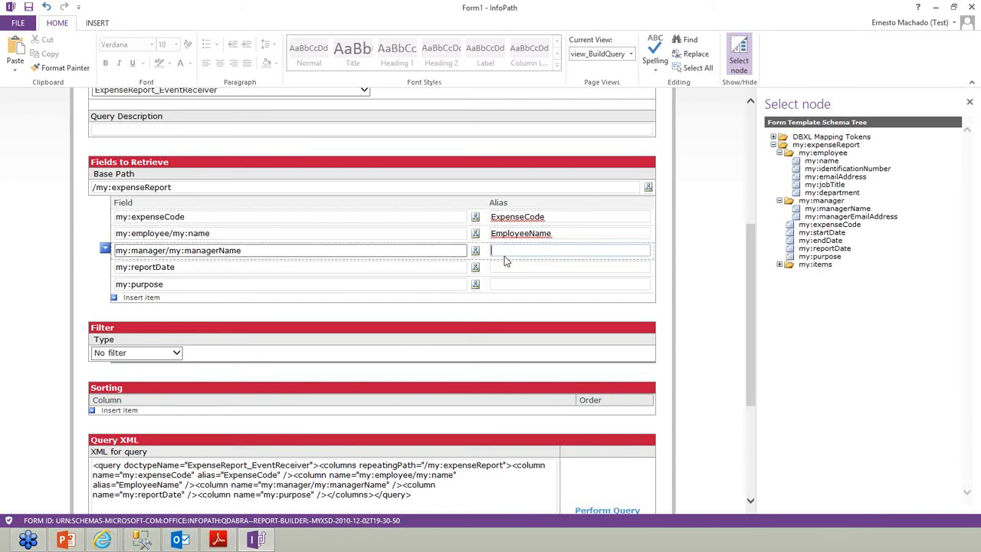
{"action": "type", "text": "Manager"}
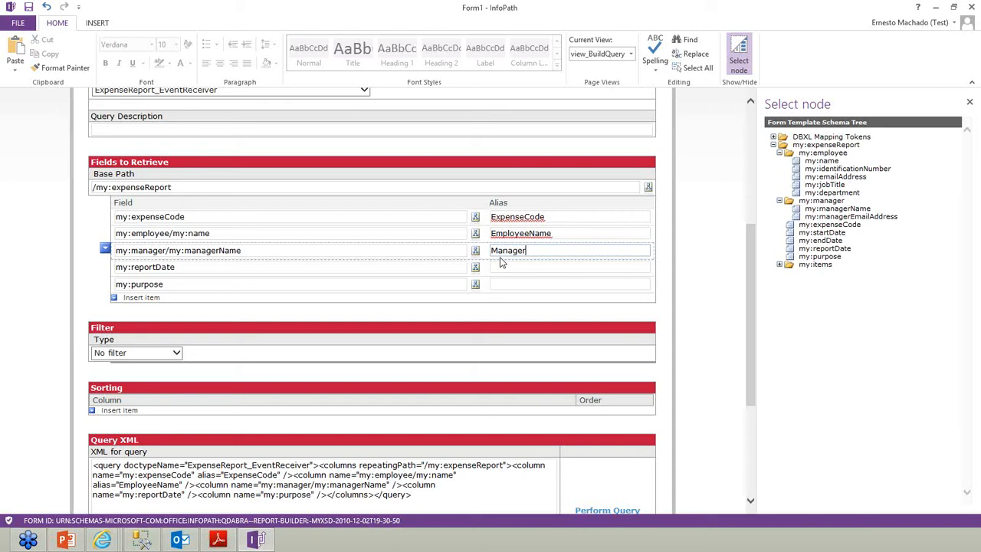
{"action": "type", "text": "Name"}
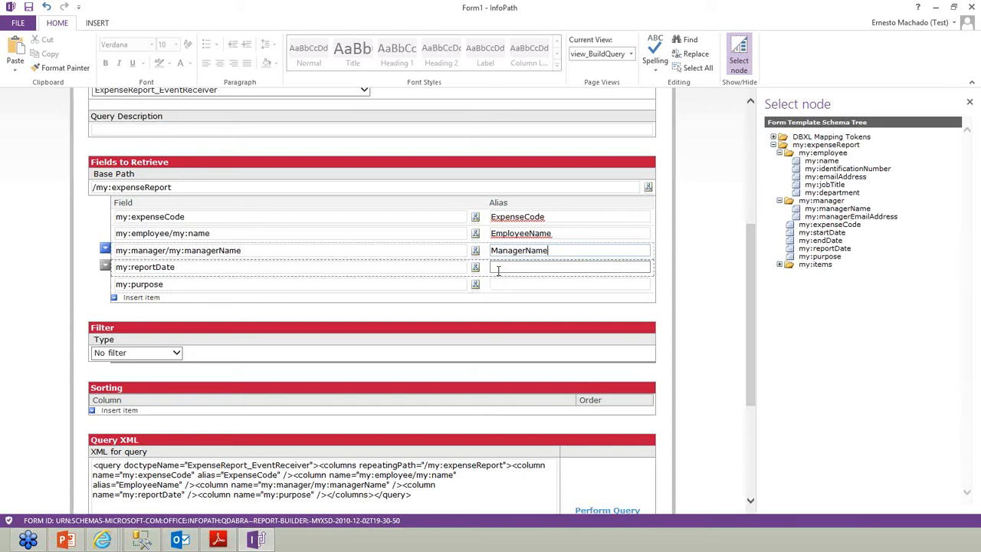
{"action": "left_click", "coordinate": [498, 268]}
{"action": "type", "text": "ReportD"}
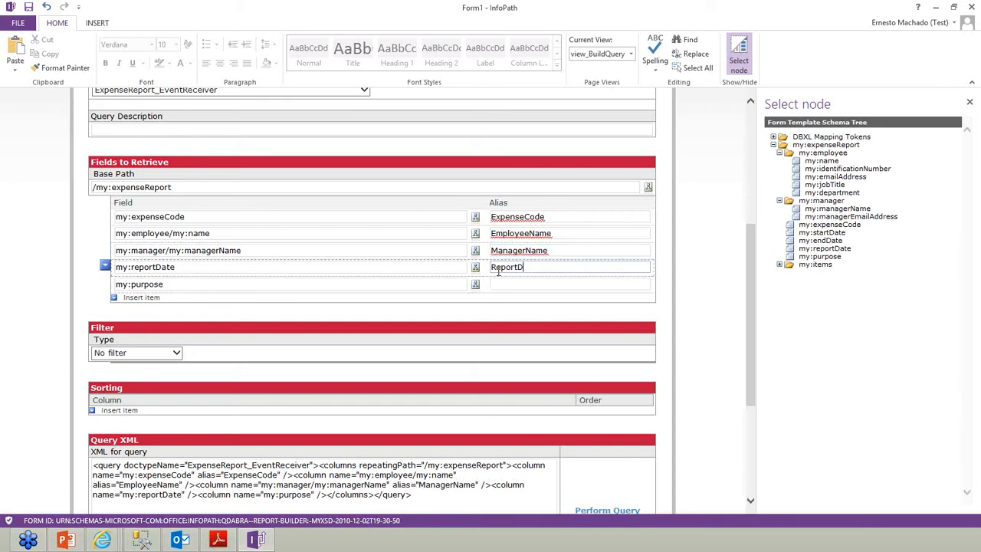
{"action": "type", "text": "Atete"}
{"action": "left_click", "coordinate": [511, 286]}
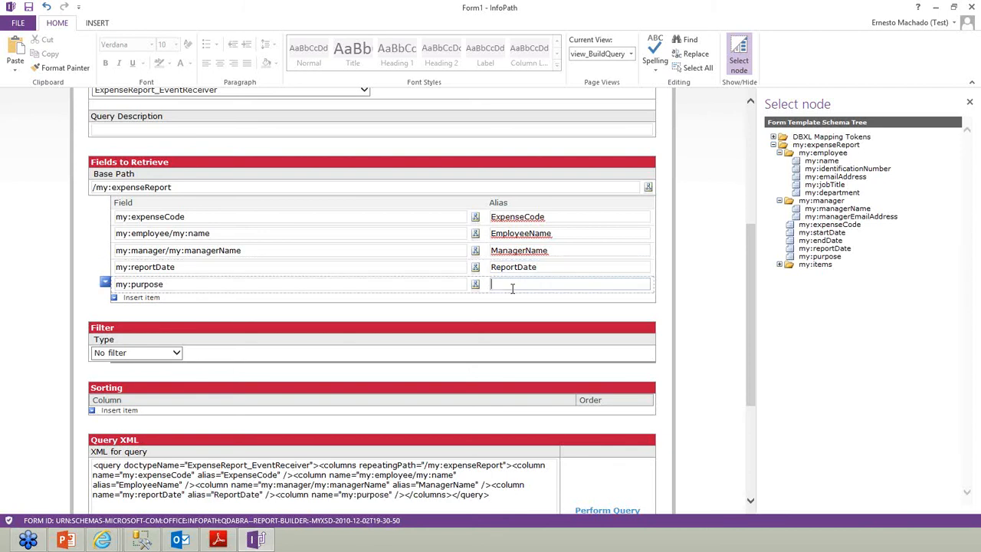
{"action": "type", "text": "Purpose"}
{"action": "key", "text": "Tab"}
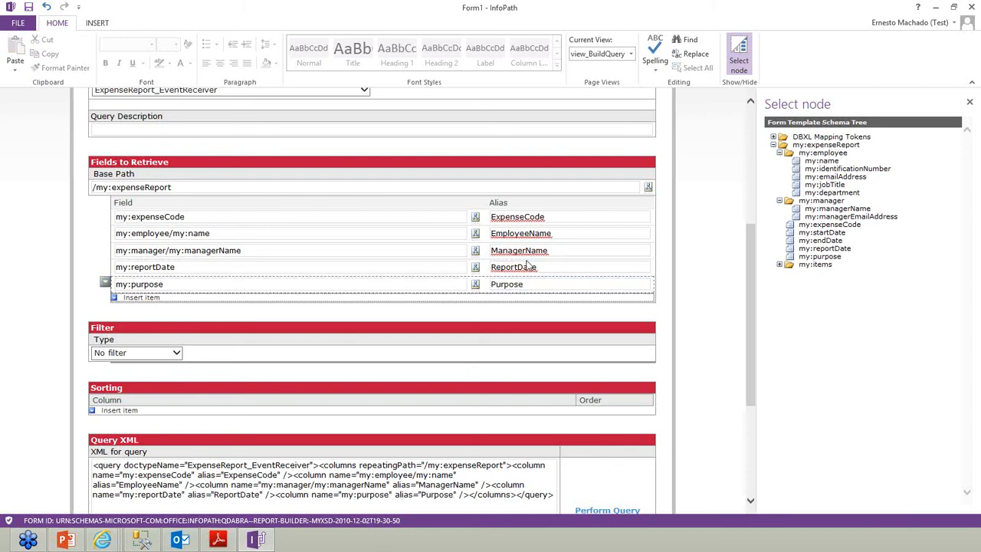
Review the generated query XML and run the query
{"action": "scroll", "coordinate": [387, 318], "scroll_direction": "down", "scroll_amount": 1}
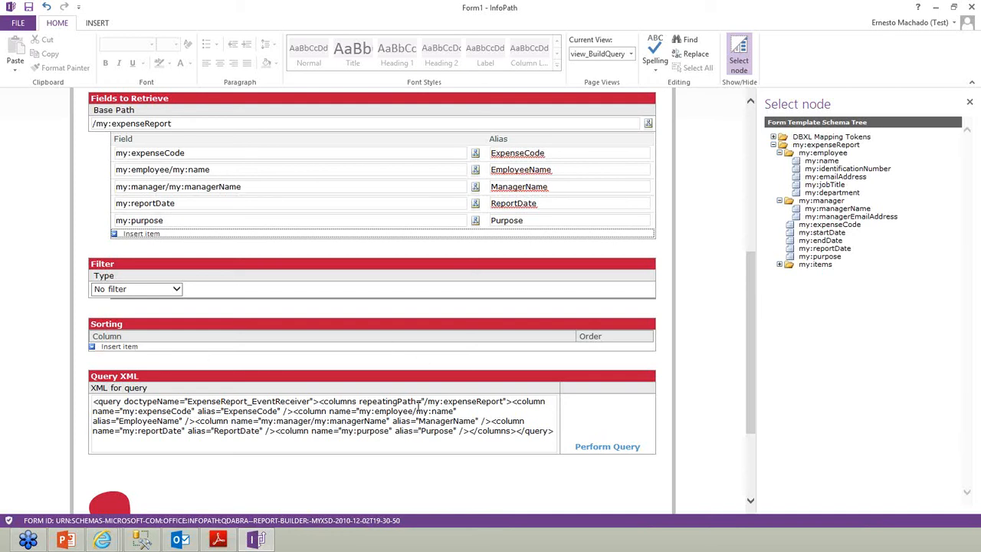
{"action": "left_click_drag", "start_coordinate": [92, 401], "coordinate": [514, 434]}
{"action": "left_click", "coordinate": [508, 450]}
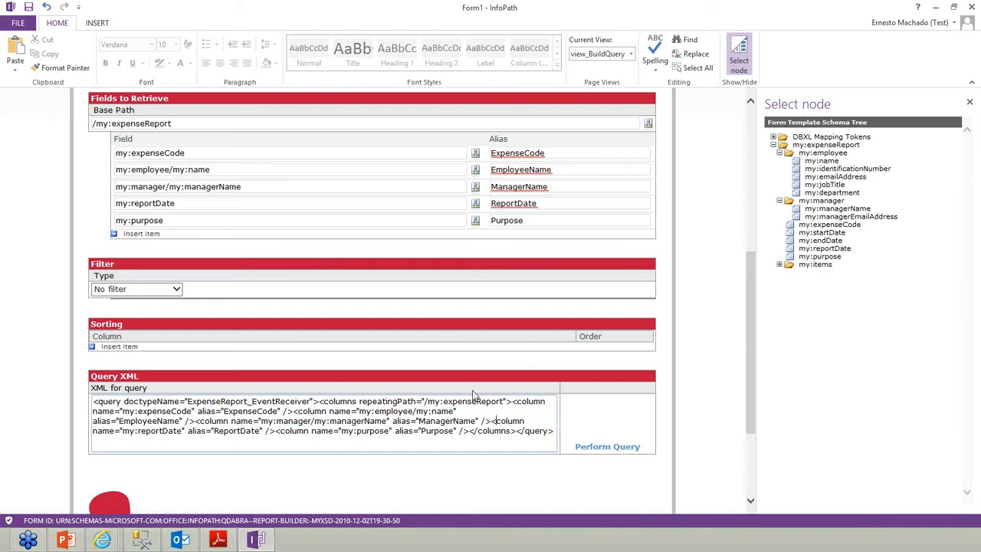
{"action": "left_click", "coordinate": [609, 447]}
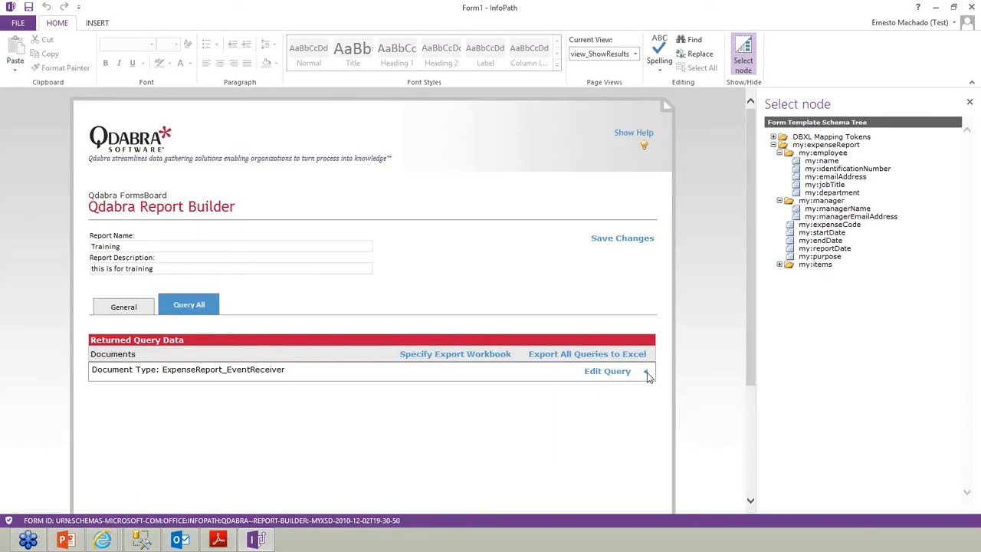
Expand the three ExpenseReport_EventReceiver results (docId 222–224) and export all queries to Excel
{"action": "left_click", "coordinate": [646, 373]}
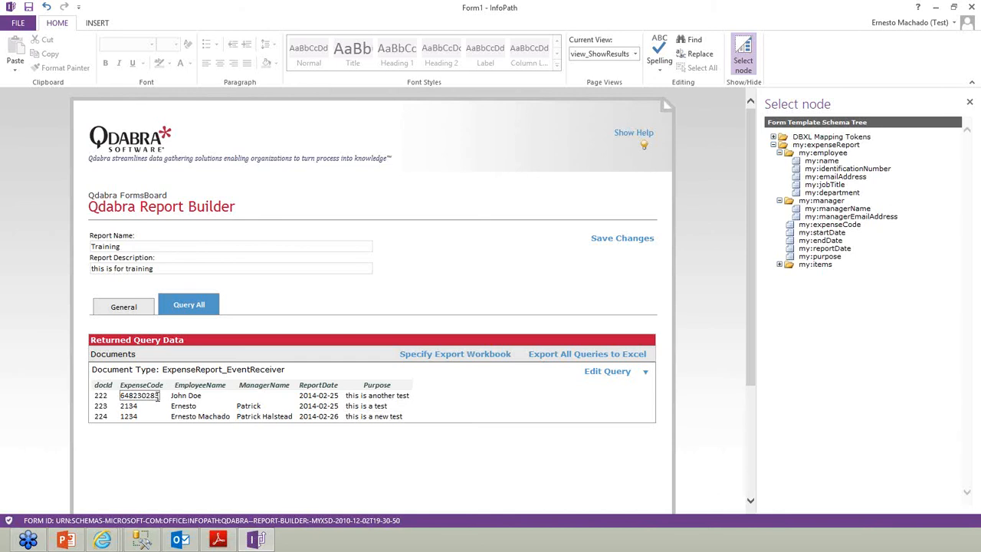
{"action": "left_click", "coordinate": [567, 356]}
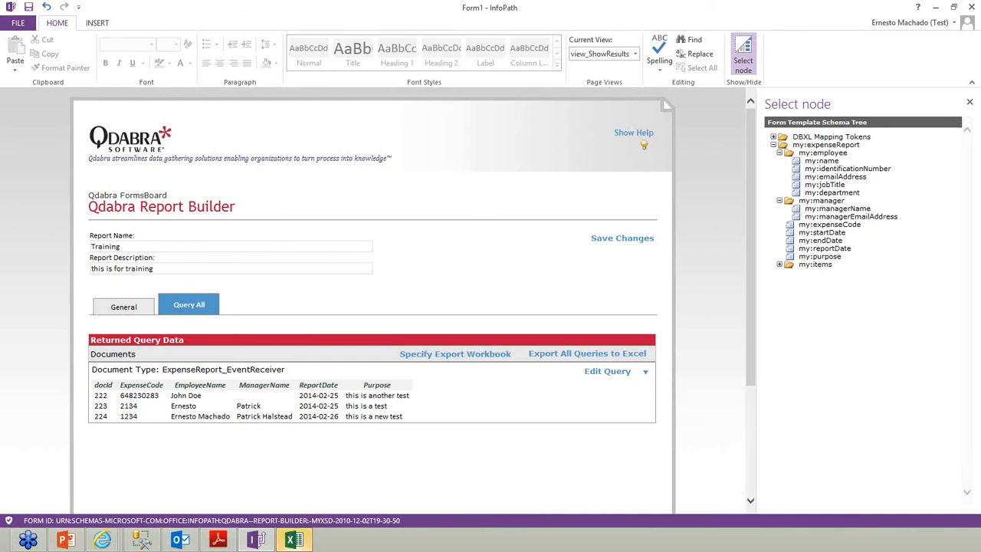
Reposition the Excel window, AutoFit all exported columns, and close the workbook without saving
{"action": "left_click_drag", "start_coordinate": [254, 49], "coordinate": [527, 129]}
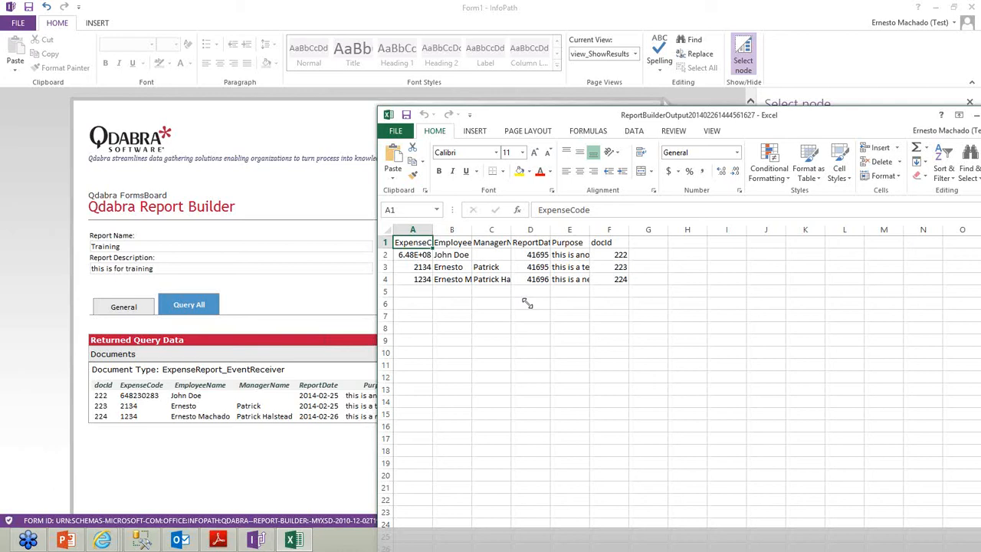
{"action": "left_click_drag", "start_coordinate": [377, 108], "coordinate": [495, 332]}
{"action": "left_click_drag", "start_coordinate": [611, 340], "coordinate": [560, 241]}
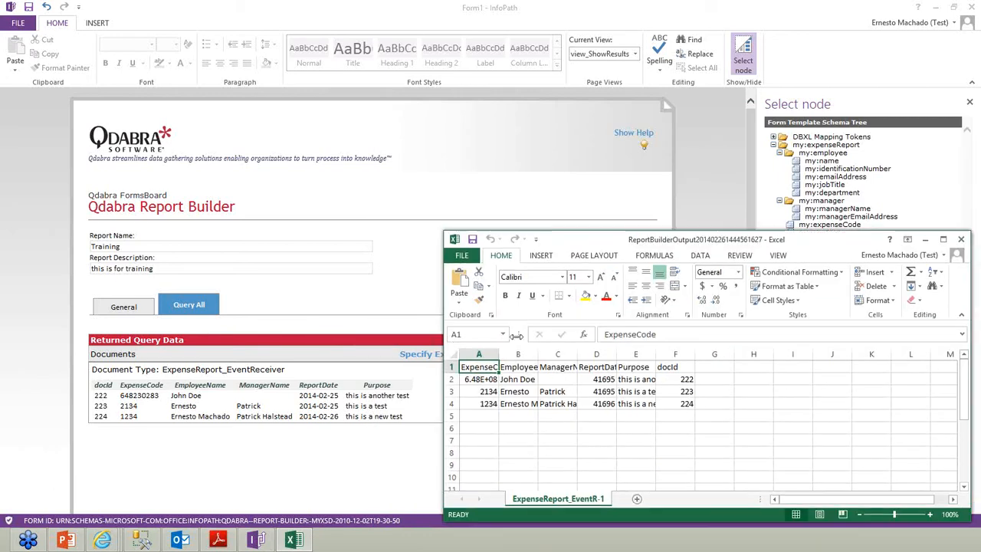
{"action": "left_click", "coordinate": [453, 354]}
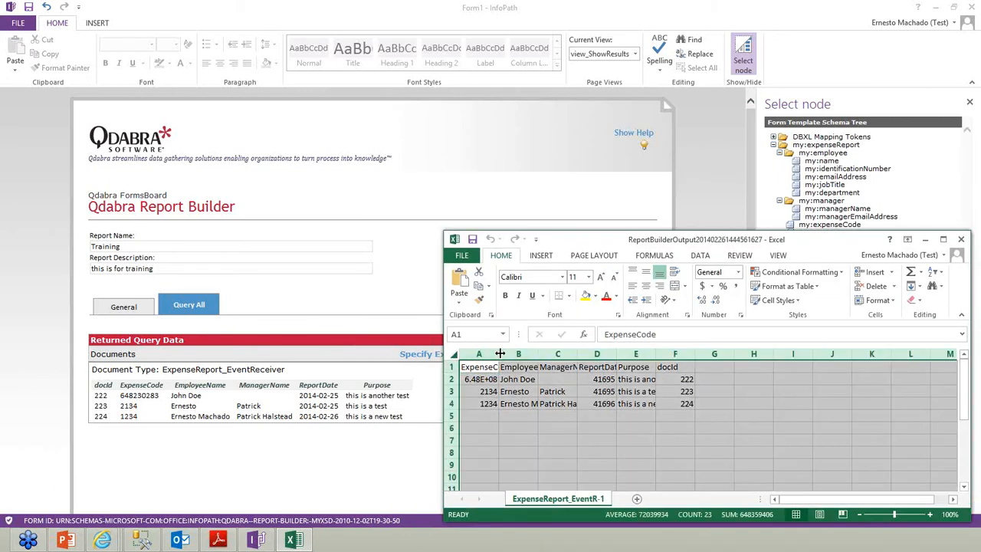
{"action": "double_click", "coordinate": [499, 354]}
{"action": "left_click", "coordinate": [565, 429]}
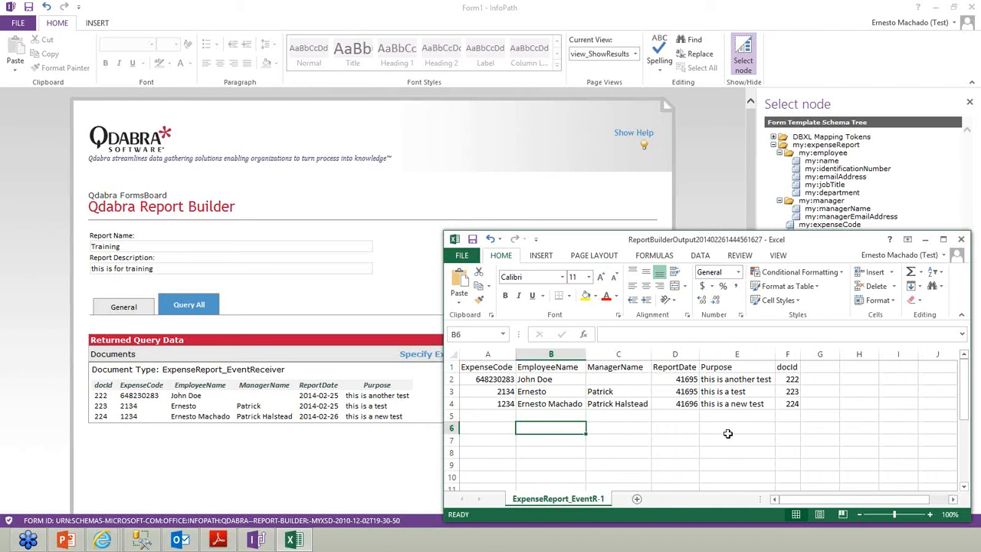
{"action": "left_click", "coordinate": [960, 240]}
{"action": "left_click", "coordinate": [489, 285]}
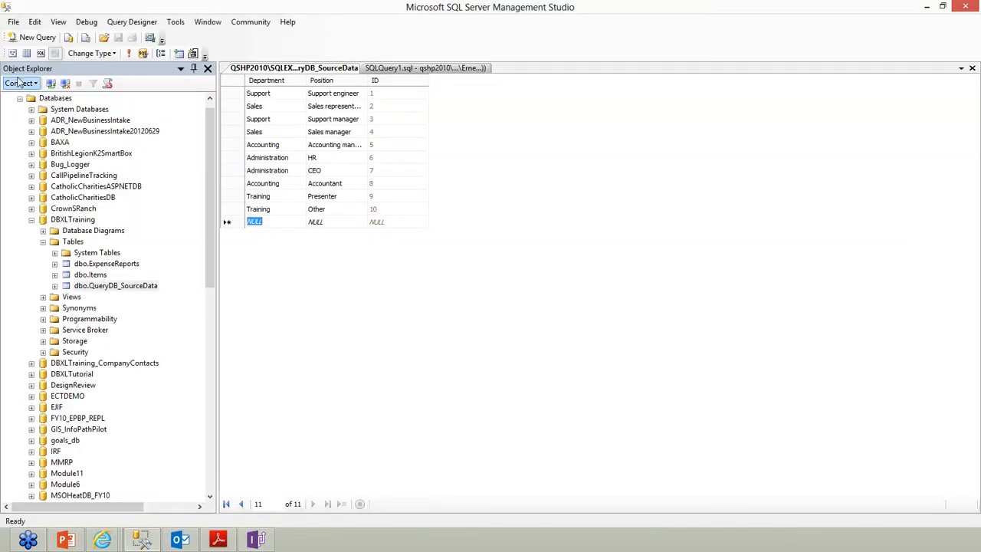
Select the top 1000 rows of dbo.ExpenseReports and inspect the CreatedBy and EmployeeEmail columns
{"action": "left_click", "coordinate": [103, 264]}
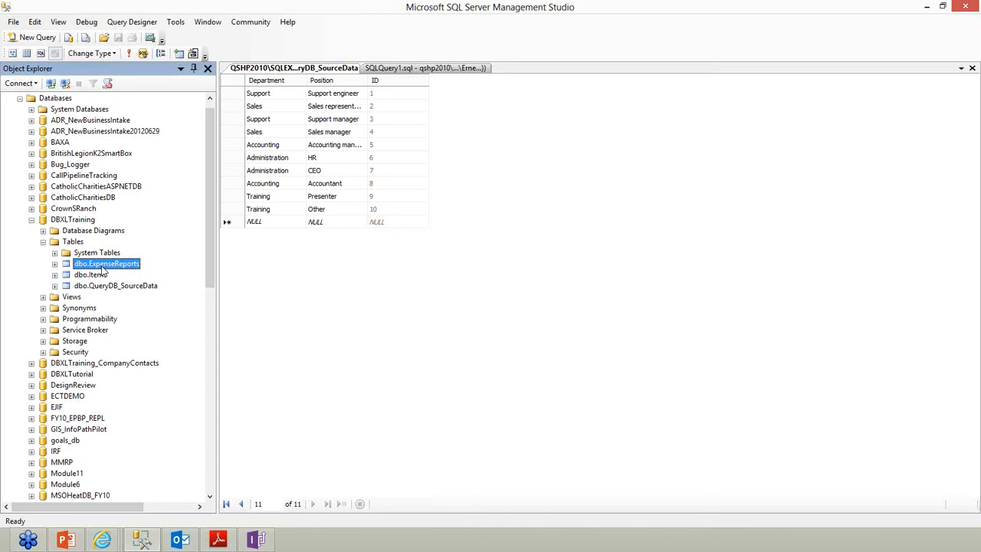
{"action": "right_click", "coordinate": [103, 268]}
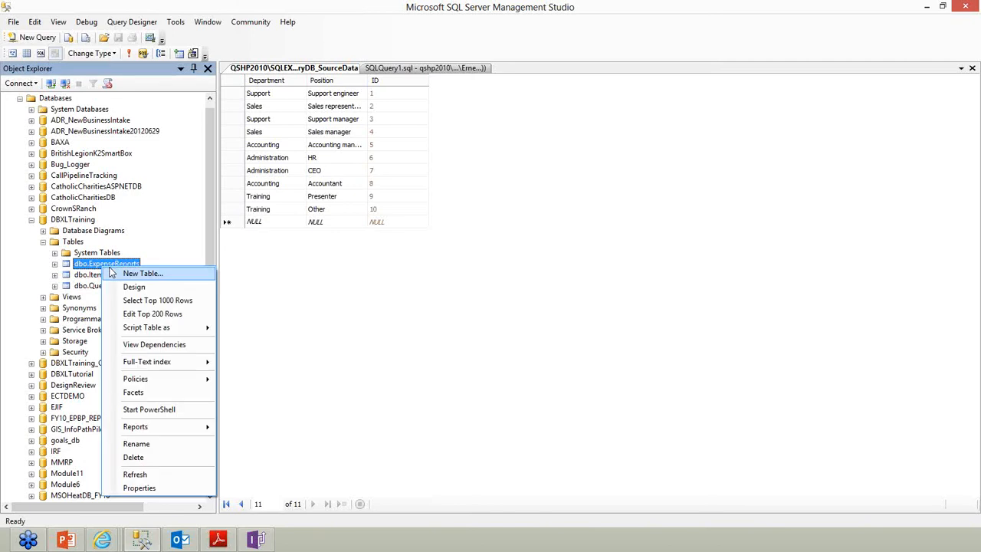
{"action": "left_click", "coordinate": [155, 303]}
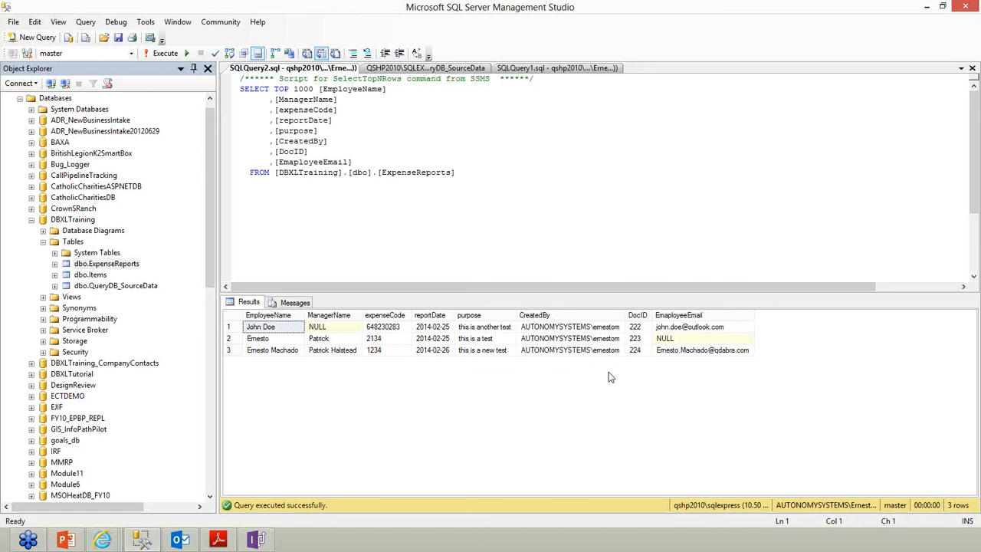
{"action": "left_click", "coordinate": [581, 316]}
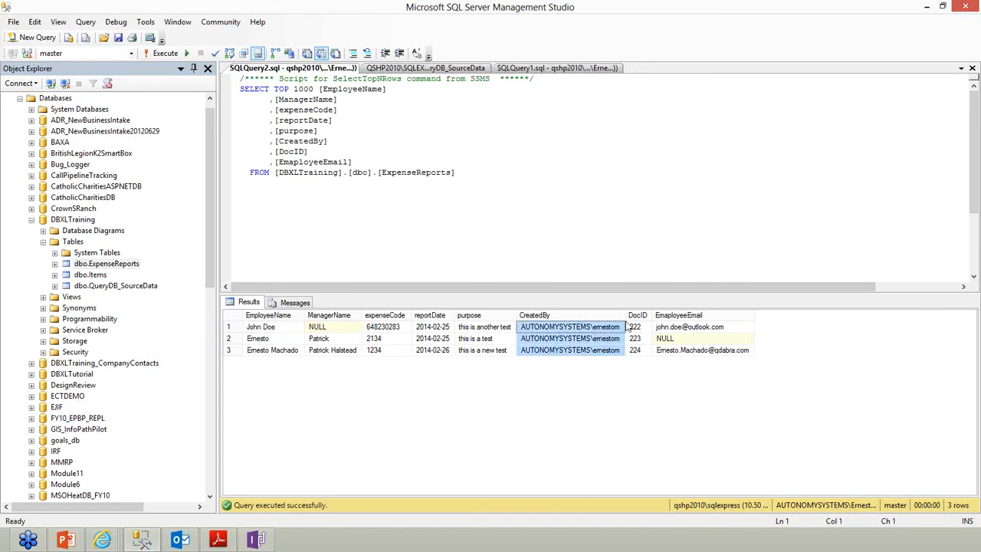
{"action": "left_click", "coordinate": [674, 315]}
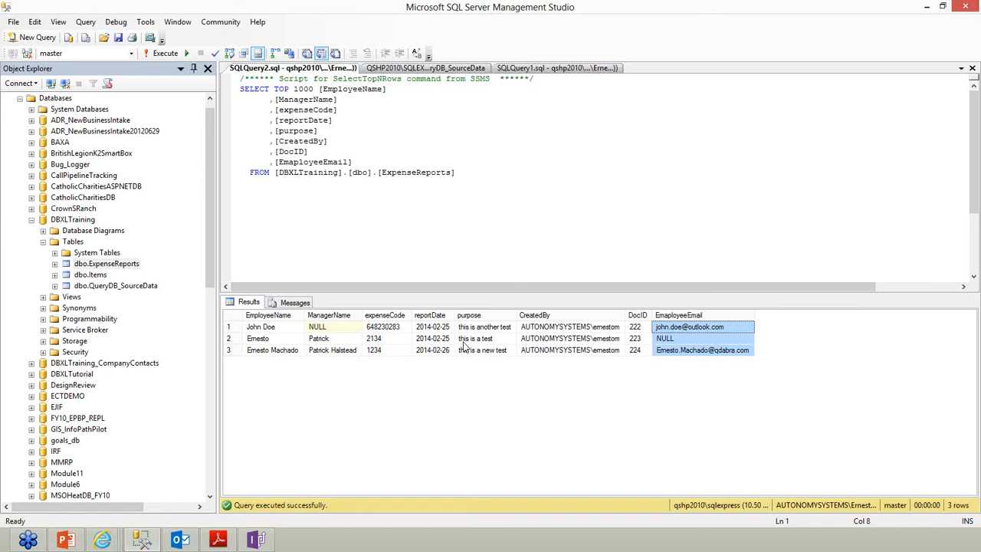
Minimize Management Studio and save the Training report changes in InfoPath
{"action": "mouse_move", "coordinate": [979, 1]}
{"action": "left_click", "coordinate": [925, 7]}
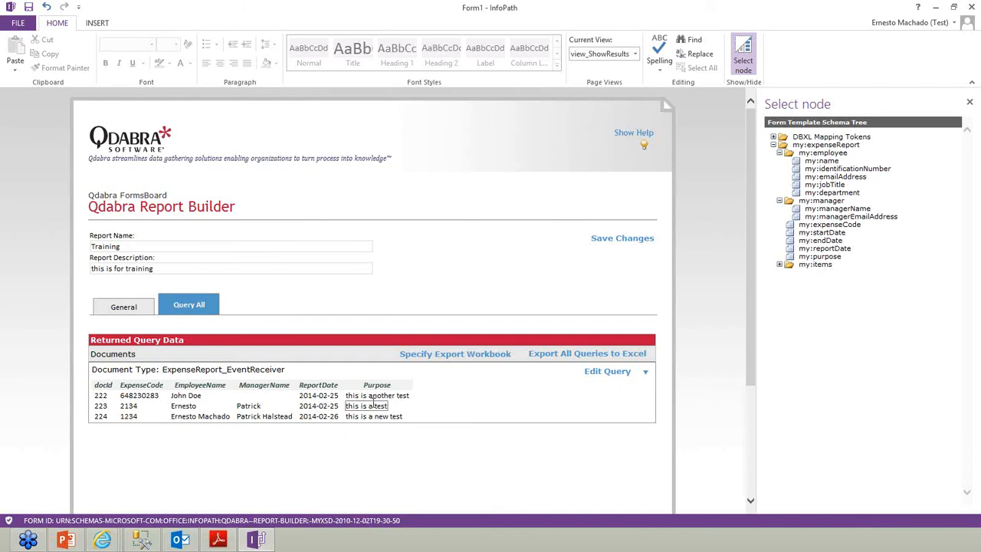
{"action": "left_click", "coordinate": [609, 241]}
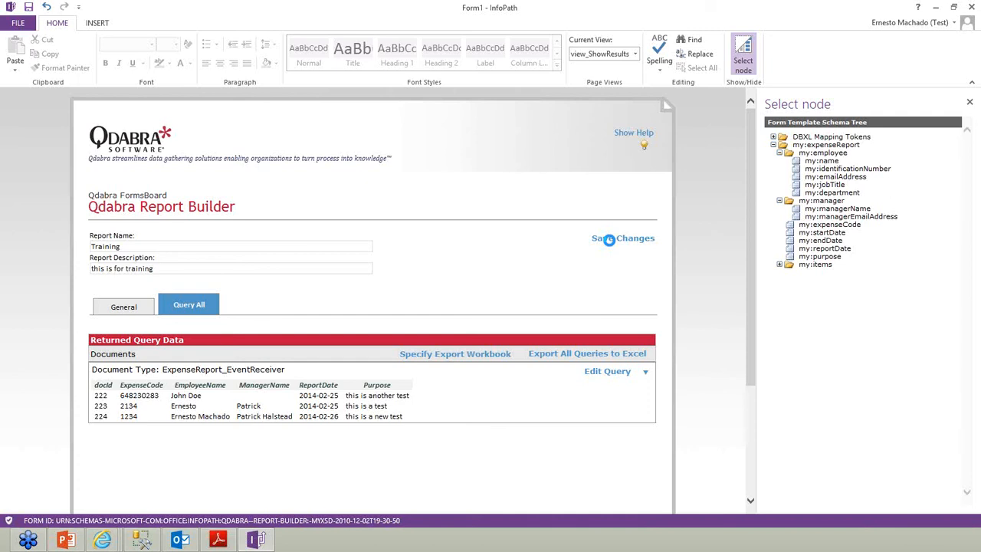
Acknowledge the report-submitted message and close InfoPath without saving Form1
{"action": "left_click", "coordinate": [494, 305]}
{"action": "left_click", "coordinate": [971, 7]}
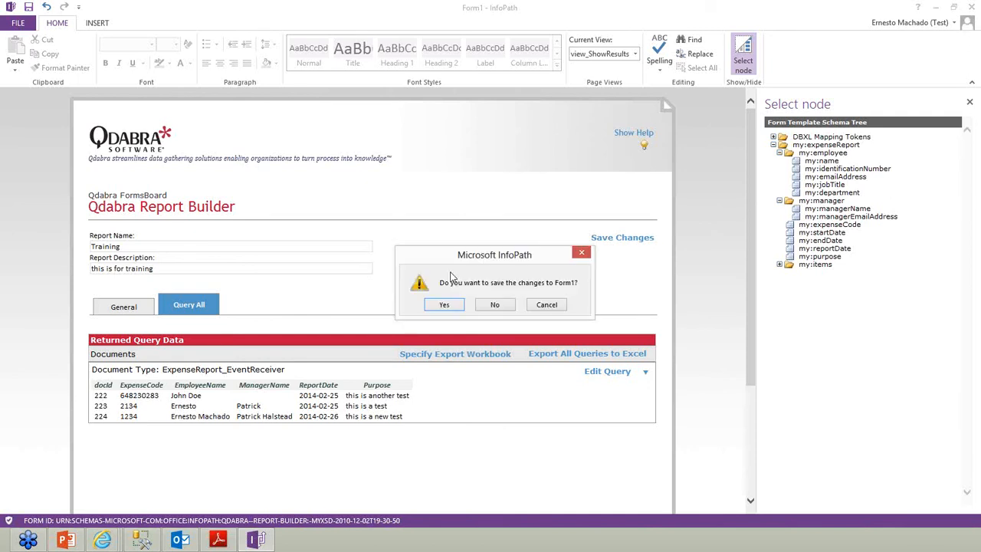
{"action": "left_click", "coordinate": [493, 305]}
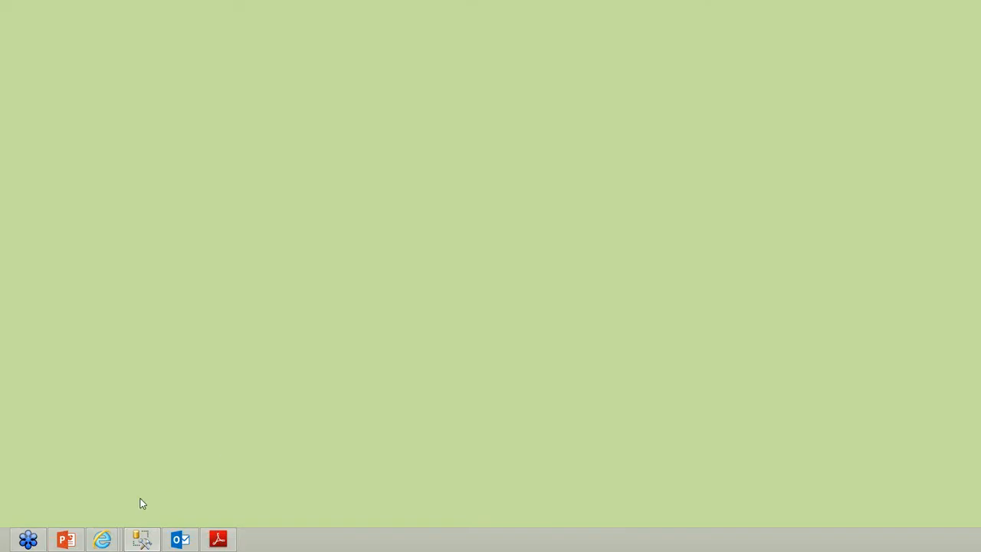
Bring back the Qdabra control panel and open the downloaded template.xsn in InfoPath
{"action": "mouse_move", "coordinate": [102, 540]}
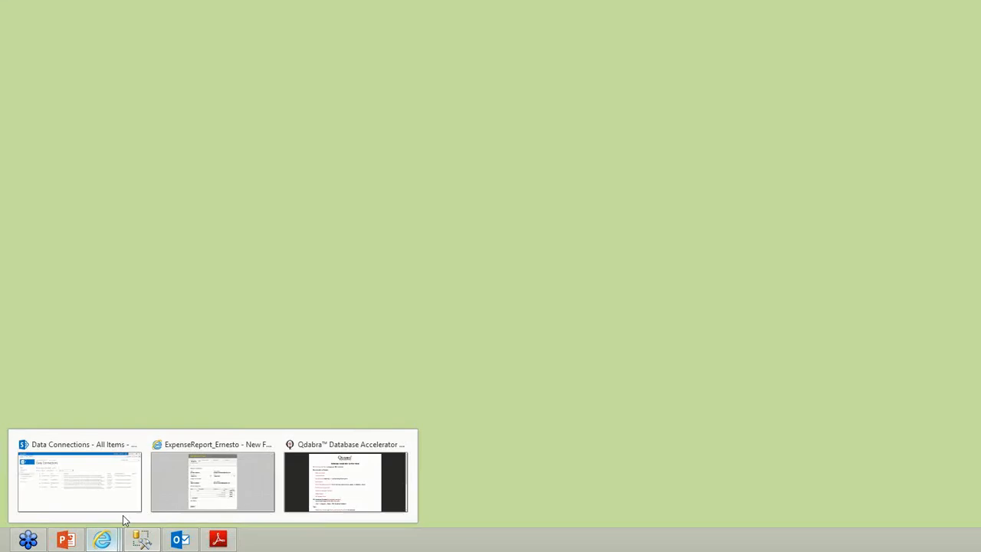
{"action": "left_click", "coordinate": [325, 489]}
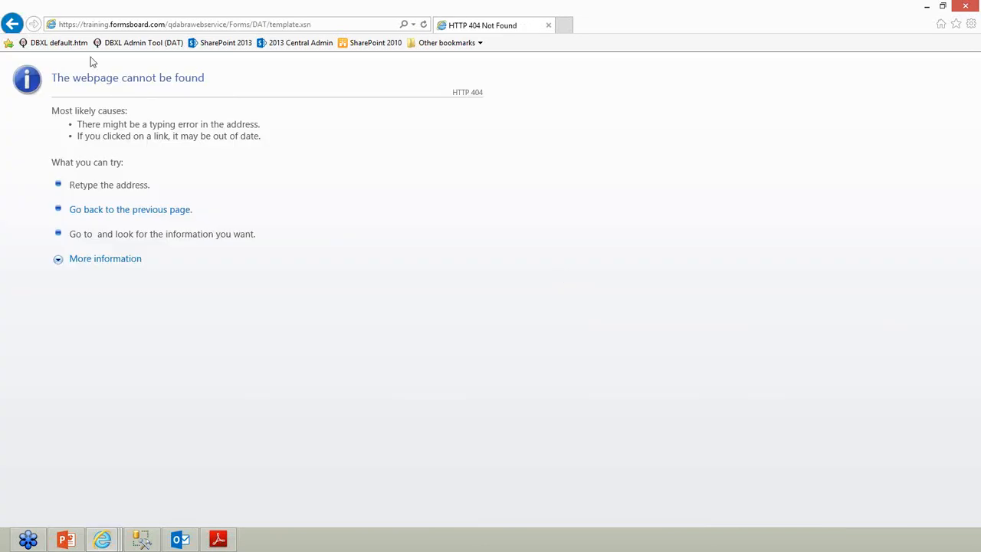
{"action": "left_click", "coordinate": [115, 43]}
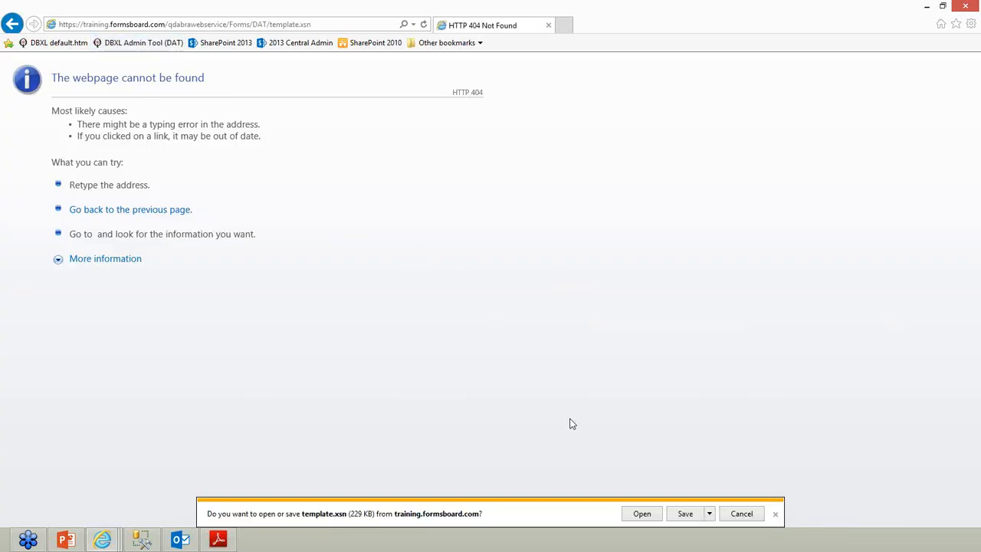
{"action": "left_click", "coordinate": [646, 513]}
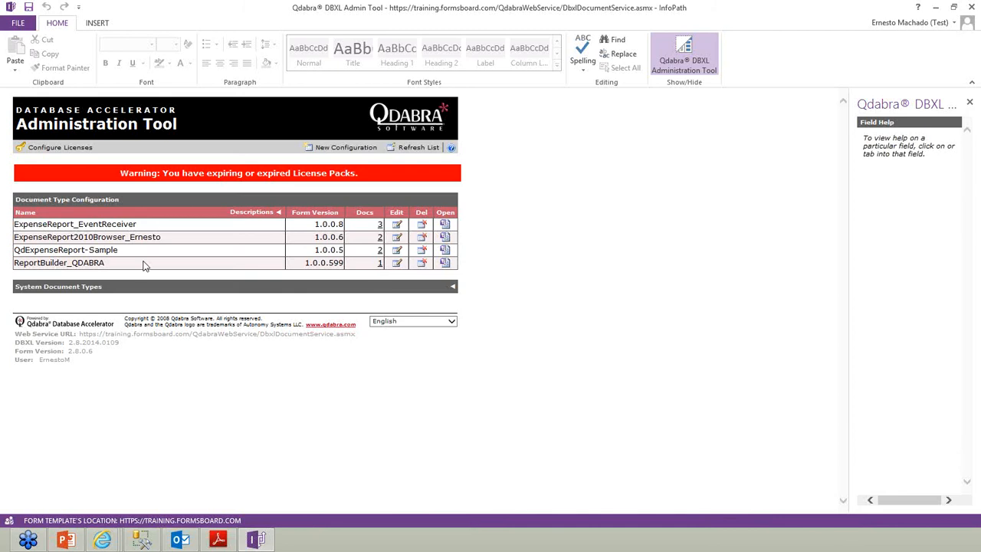
Open the saved Training.xml report from the ReportBuilder_QDABRA documents
{"action": "left_click", "coordinate": [379, 263]}
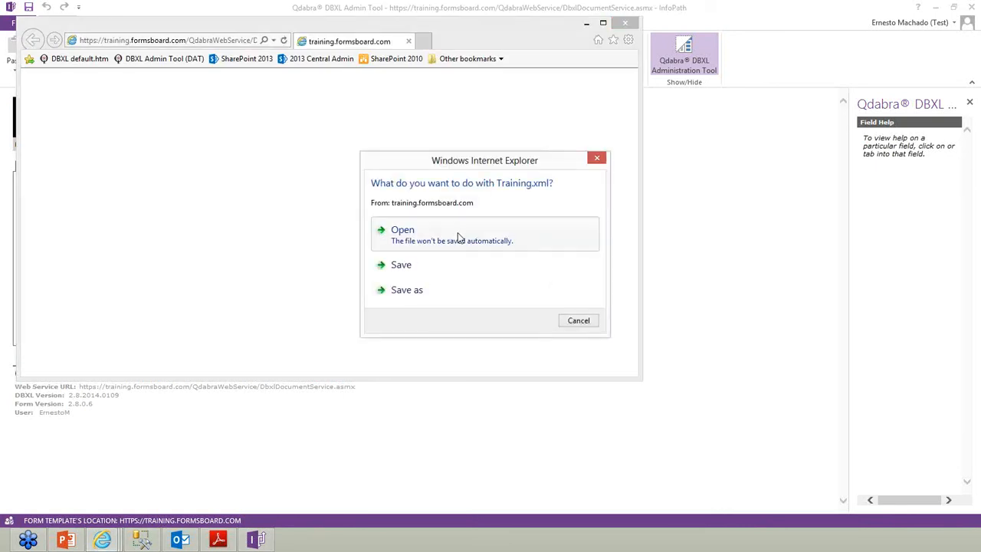
{"action": "left_click", "coordinate": [458, 236]}
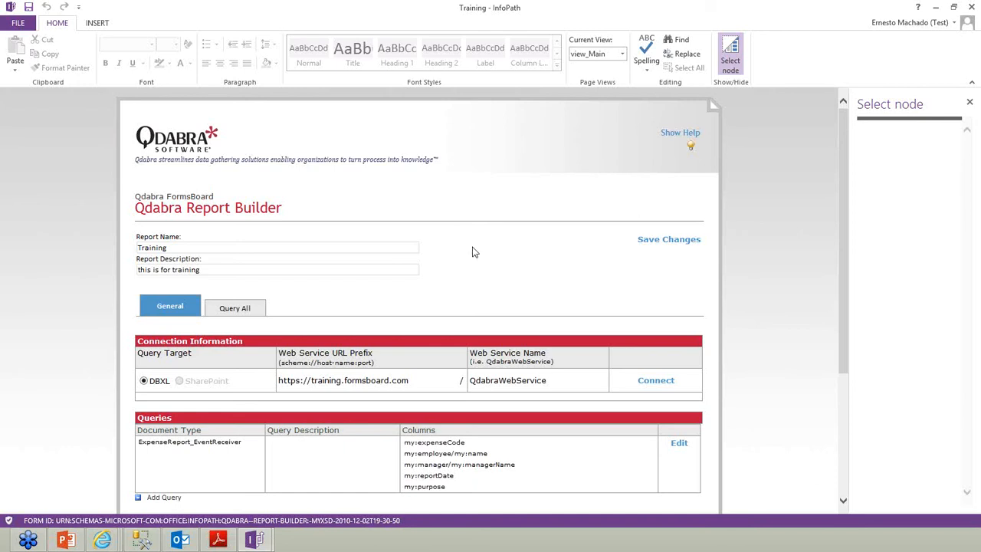
Run all queries and close the Excel output listing expense rows docId 222–224
{"action": "scroll", "coordinate": [469, 264], "scroll_direction": "down", "scroll_amount": 3}
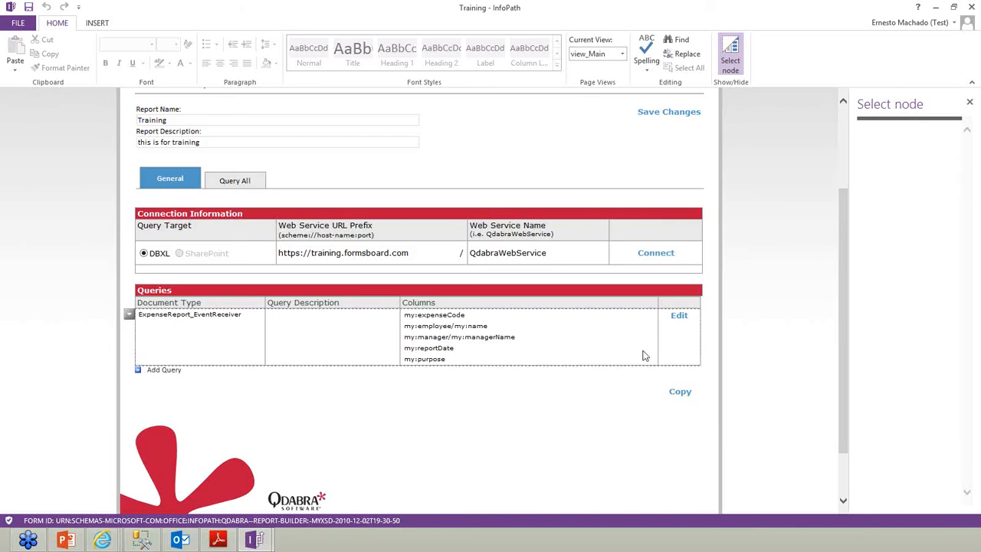
{"action": "left_click", "coordinate": [236, 180]}
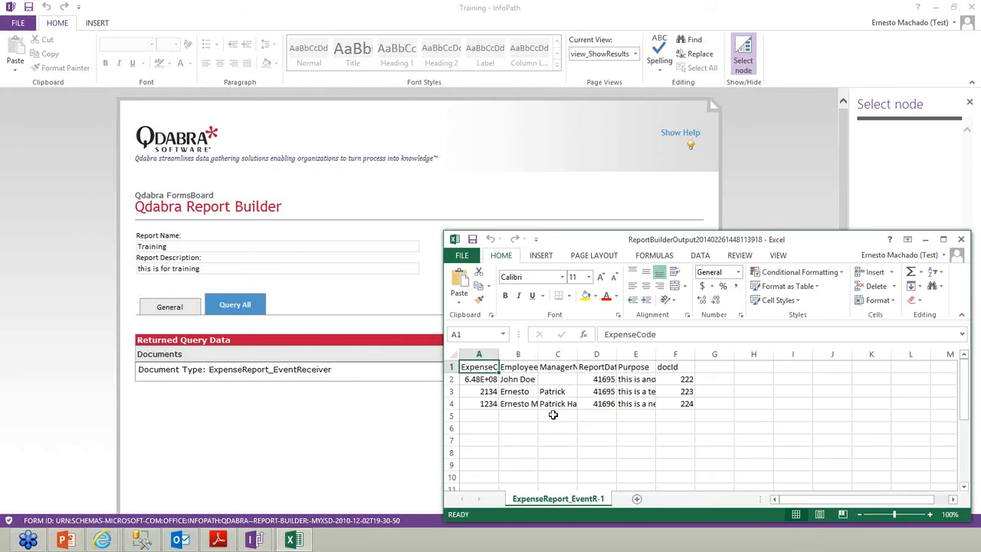
{"action": "double_click", "coordinate": [455, 240]}
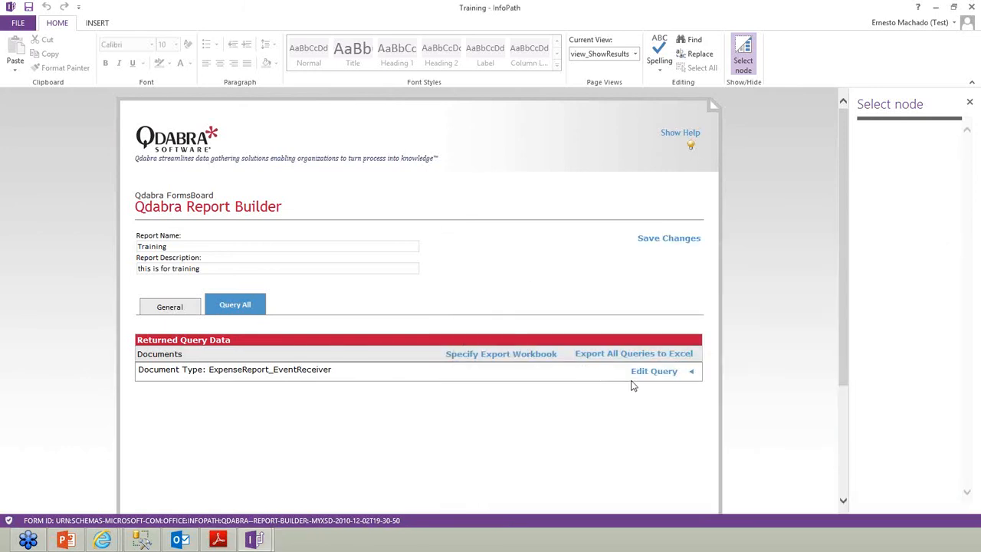
Open the ExpenseReport_EventReceiver query for editing, with a wider node selection pane
{"action": "left_click", "coordinate": [655, 371]}
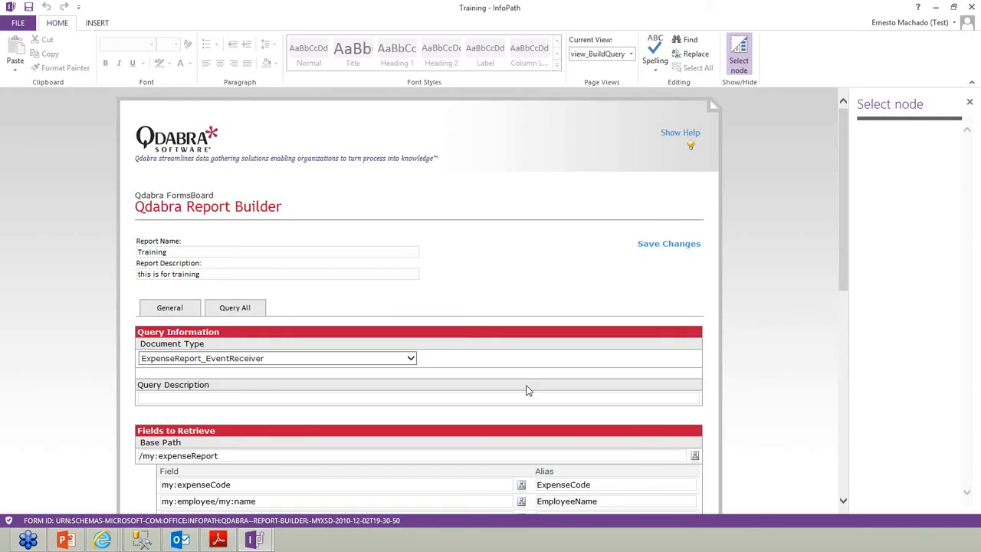
{"action": "scroll", "coordinate": [526, 391], "scroll_direction": "down", "scroll_amount": 5}
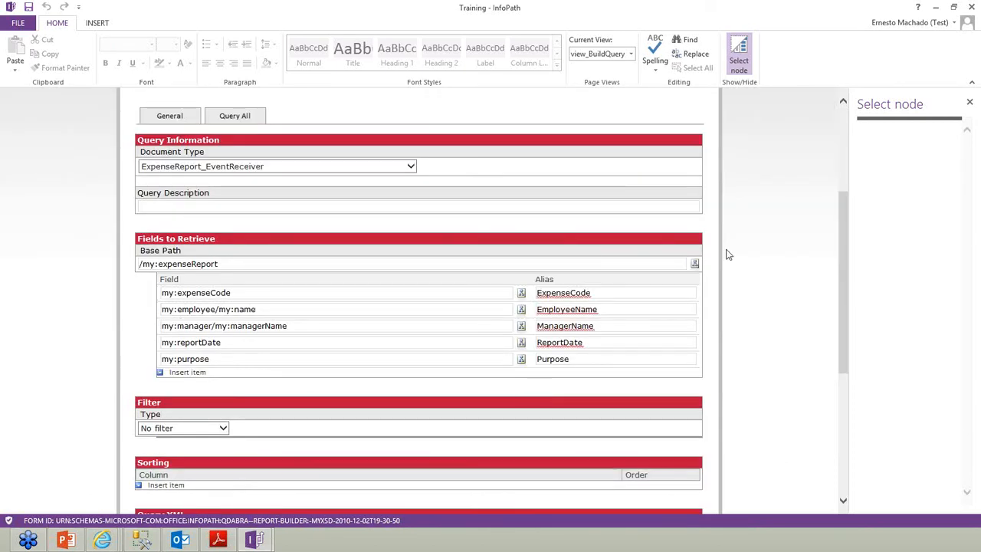
{"action": "left_click_drag", "start_coordinate": [832, 193], "coordinate": [676, 195]}
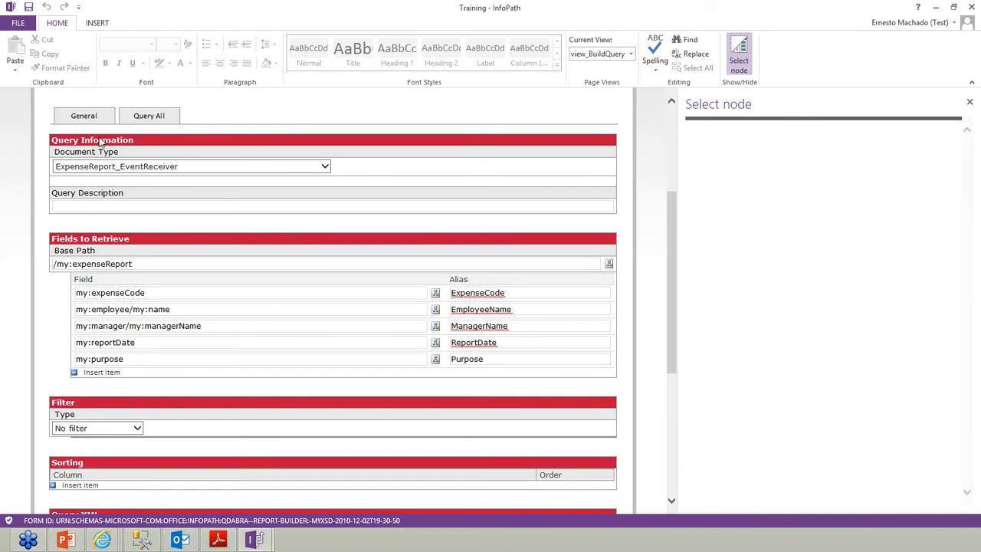
{"action": "left_click", "coordinate": [184, 169]}
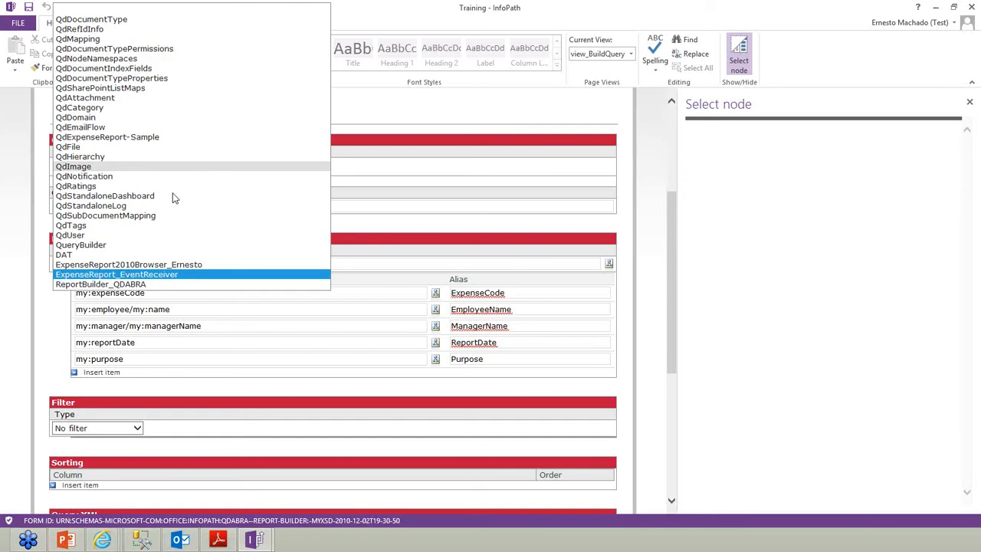
{"action": "left_click", "coordinate": [138, 274]}
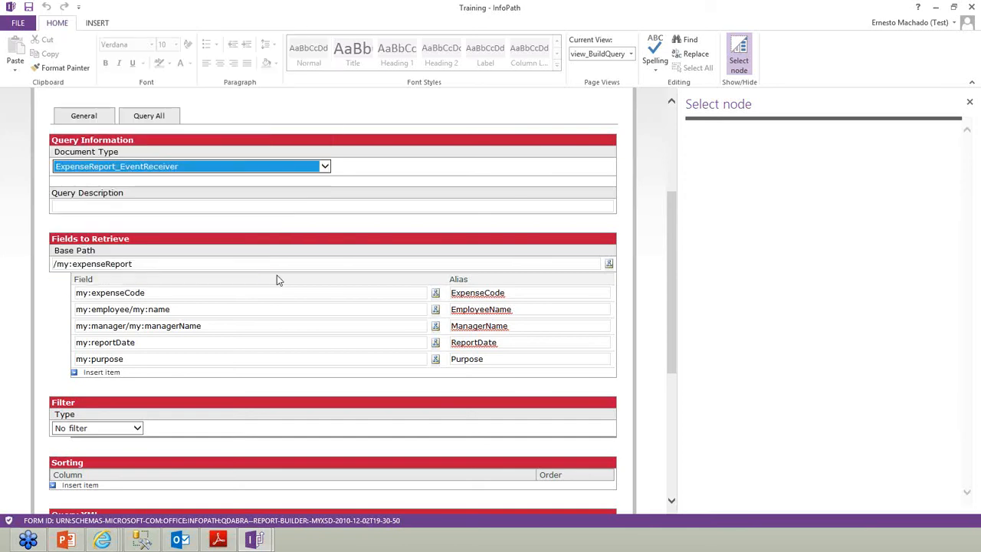
{"action": "left_click", "coordinate": [610, 265]}
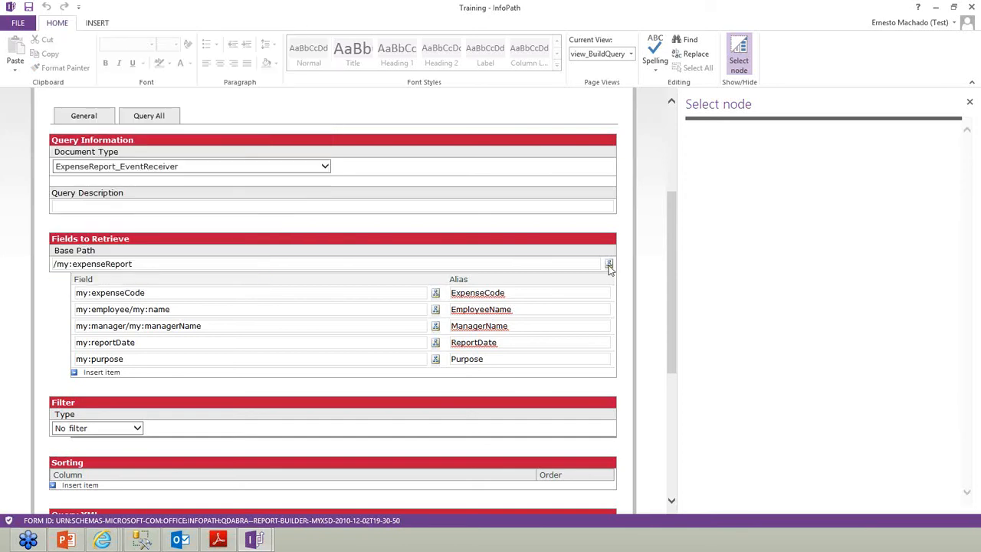
{"action": "scroll", "coordinate": [630, 259], "scroll_direction": "up", "scroll_amount": 3}
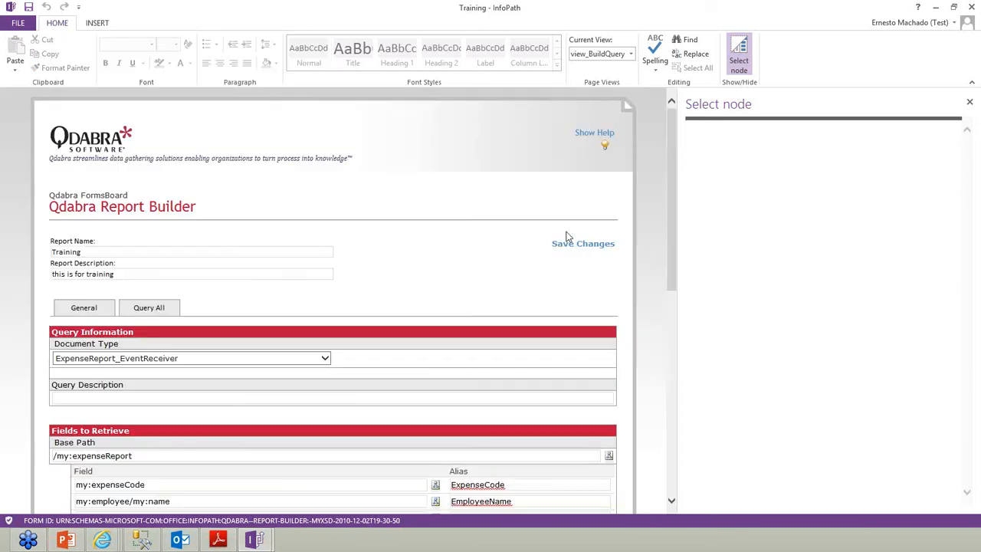
{"action": "left_click", "coordinate": [92, 309]}
{"action": "scroll", "coordinate": [239, 326], "scroll_direction": "down", "scroll_amount": 3}
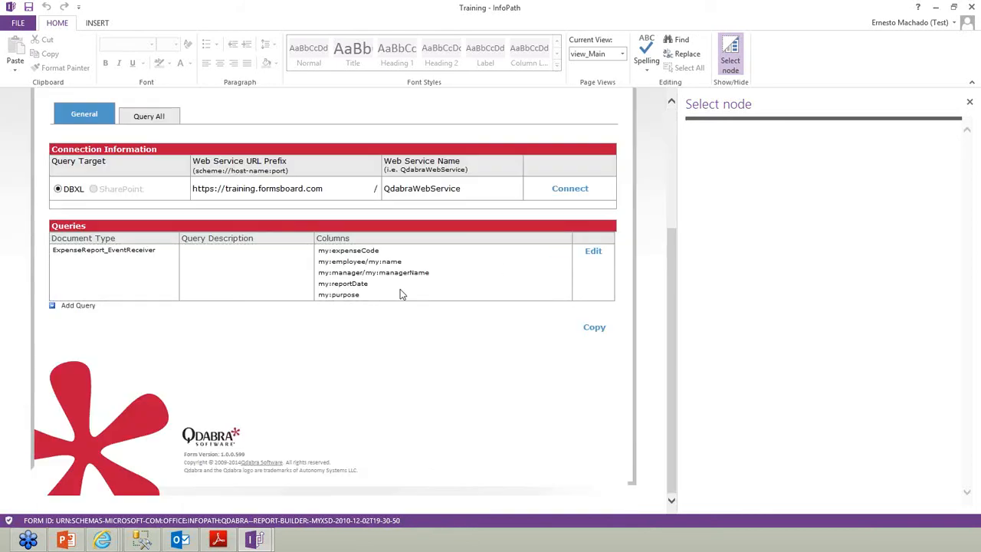
{"action": "left_click", "coordinate": [594, 252]}
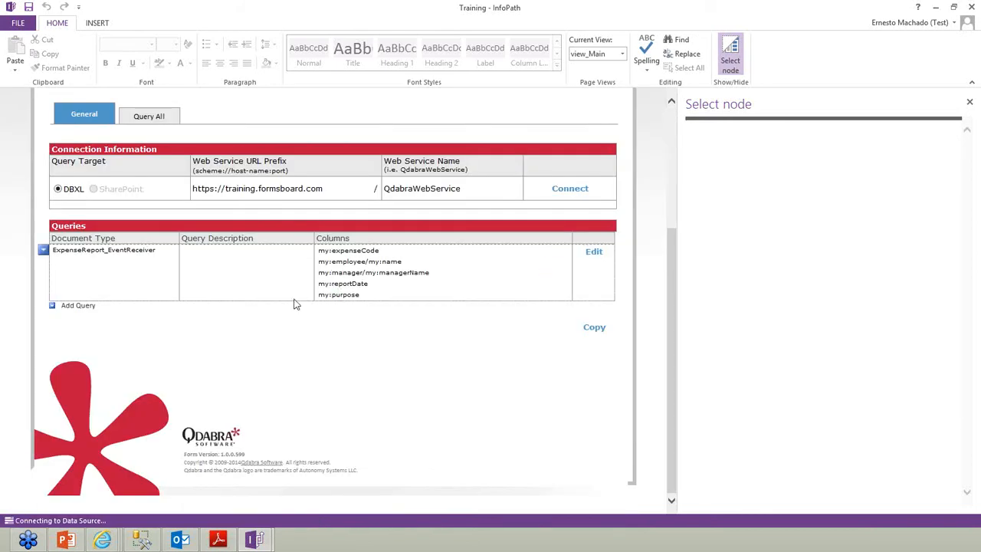
Set the query's base path to /my:expenseReport/my:items/my:item
{"action": "scroll", "coordinate": [420, 347], "scroll_direction": "down", "scroll_amount": 3}
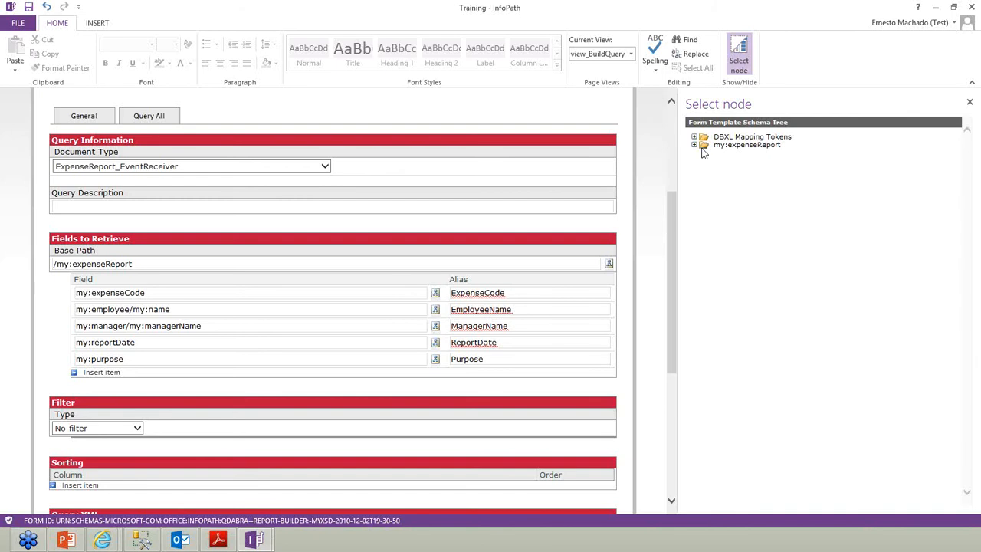
{"action": "left_click", "coordinate": [694, 146]}
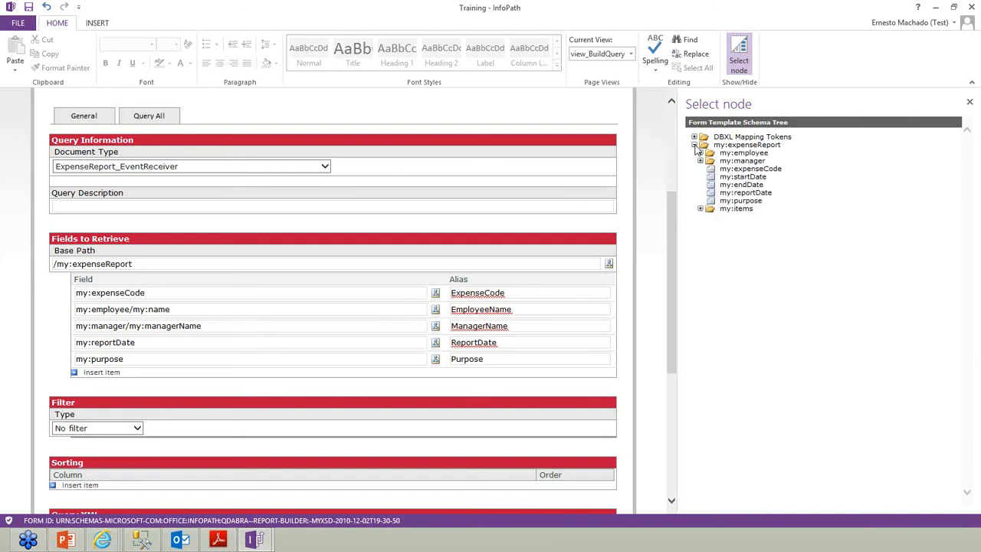
{"action": "left_click", "coordinate": [701, 209]}
{"action": "left_click", "coordinate": [706, 217]}
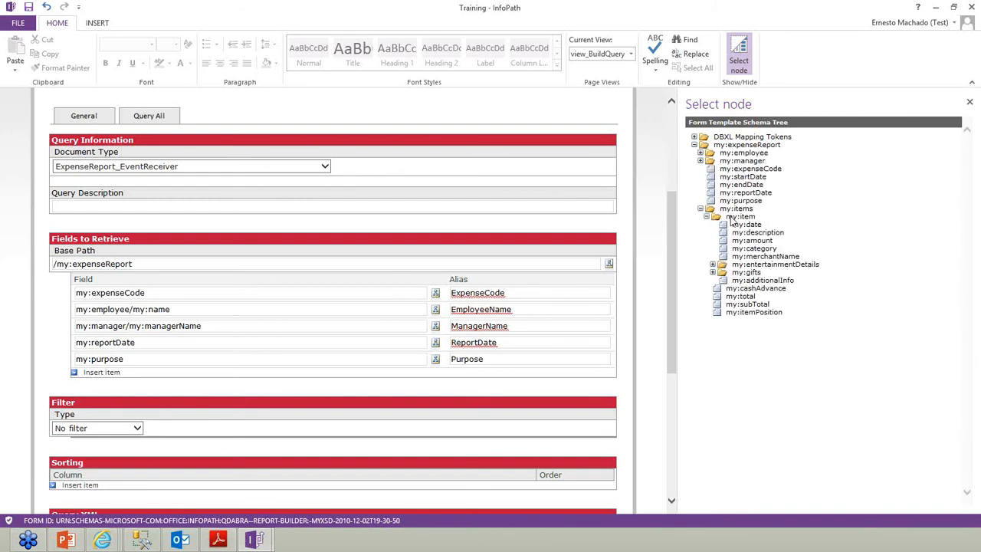
{"action": "left_click", "coordinate": [736, 217]}
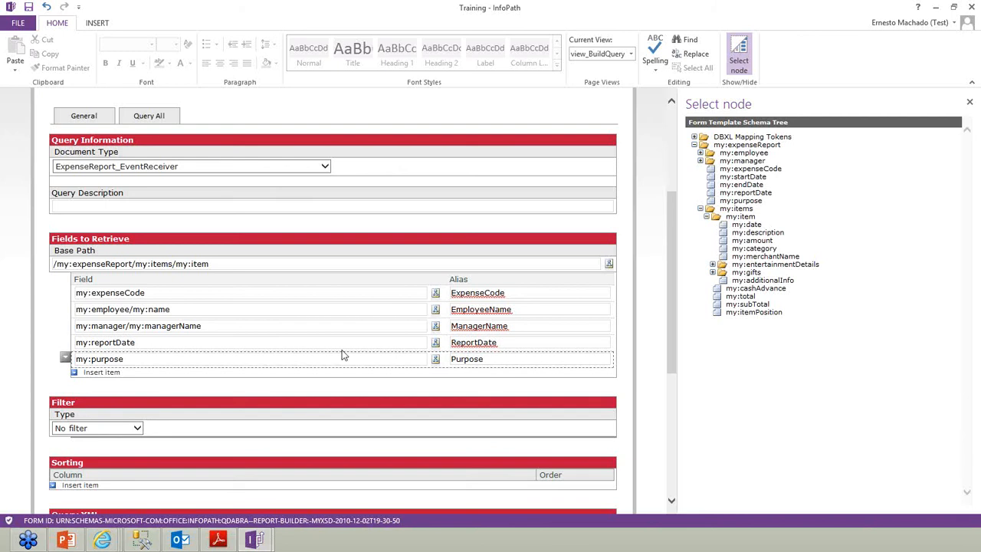
Prefix the expenseCode, employee name, manager name, reportDate and purpose field paths with ../../
{"action": "left_click", "coordinate": [78, 293]}
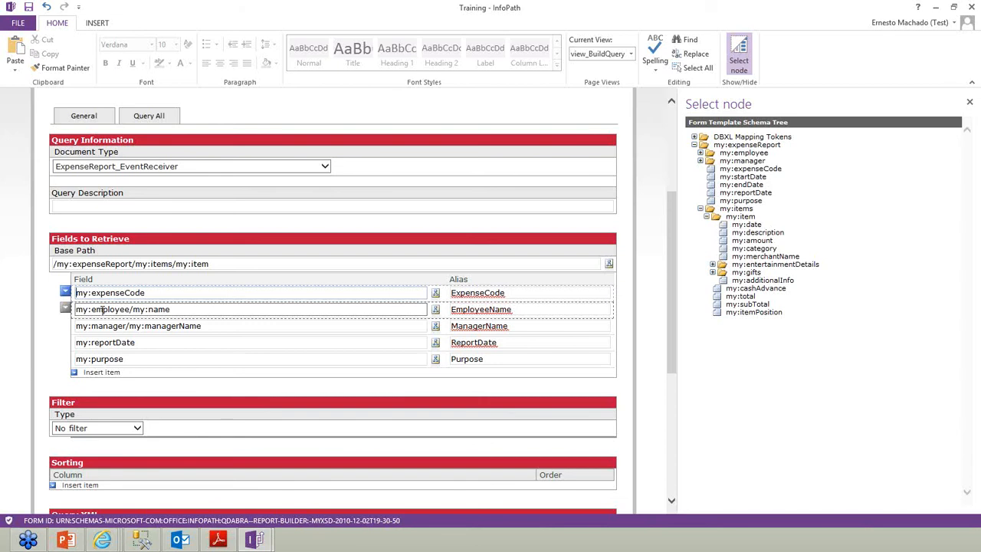
{"action": "type", "text": "../../"}
{"action": "left_click", "coordinate": [127, 325]}
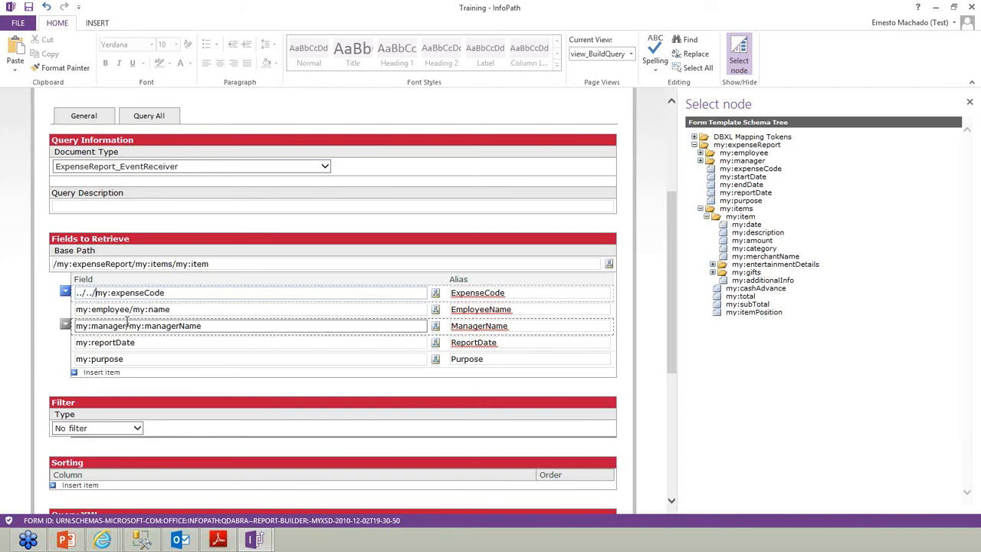
{"action": "key", "text": "shift+Left"}
{"action": "key", "text": "shift+Left"}
{"action": "key", "text": "shift+Left"}
{"action": "key", "text": "Right"}
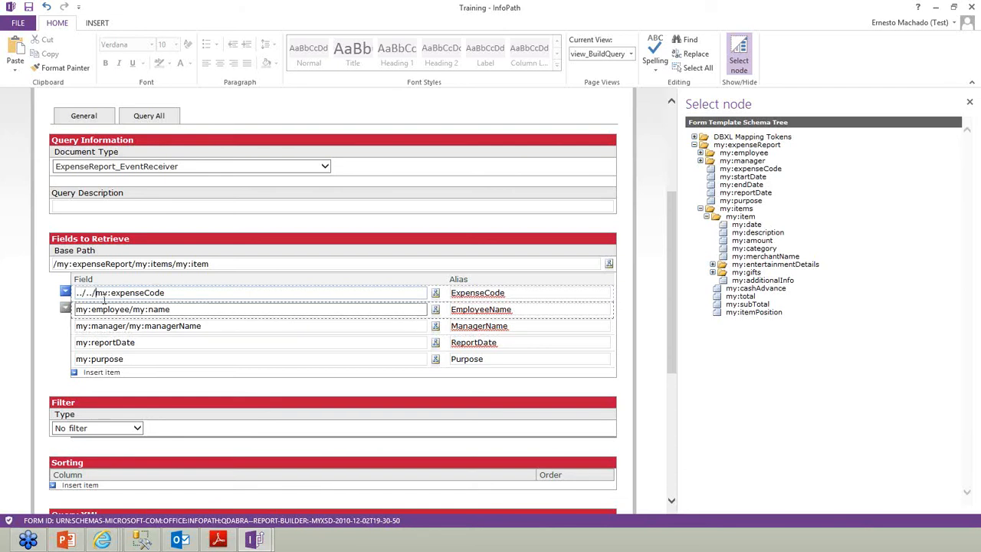
{"action": "left_click", "coordinate": [77, 309]}
{"action": "type", "text": "../../"}
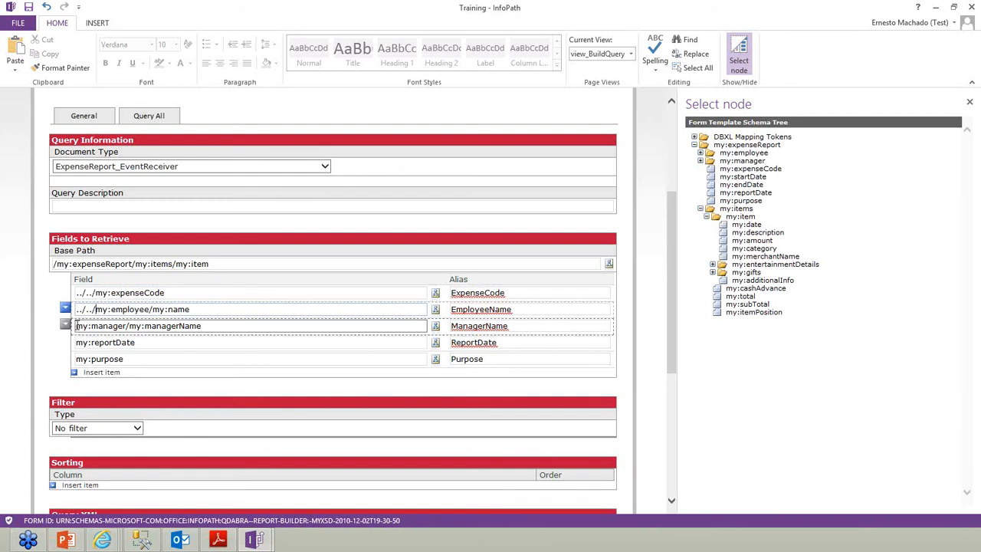
{"action": "type", "text": "../../"}
{"action": "left_click", "coordinate": [77, 343]}
{"action": "type", "text": "../../"}
{"action": "left_click", "coordinate": [76, 358]}
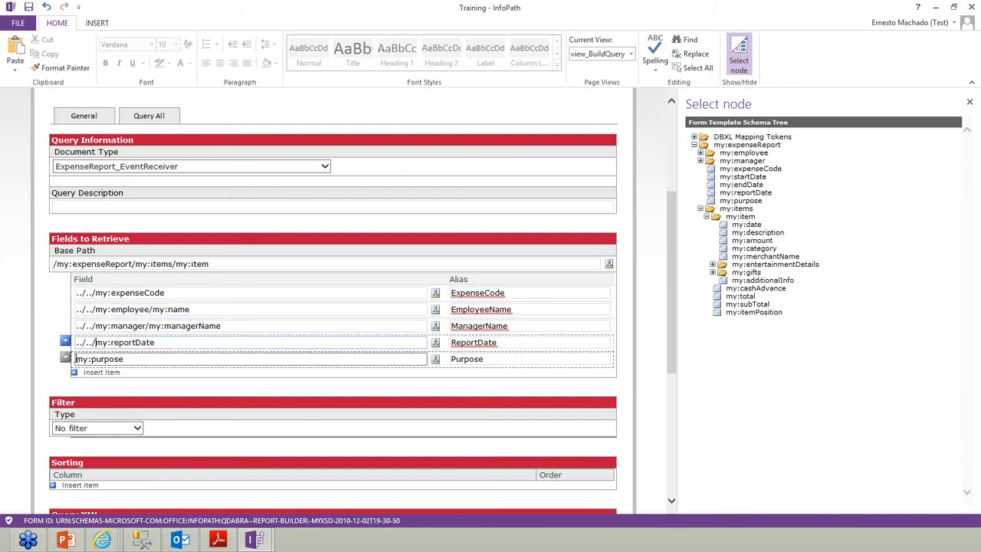
{"action": "type", "text": "../../"}
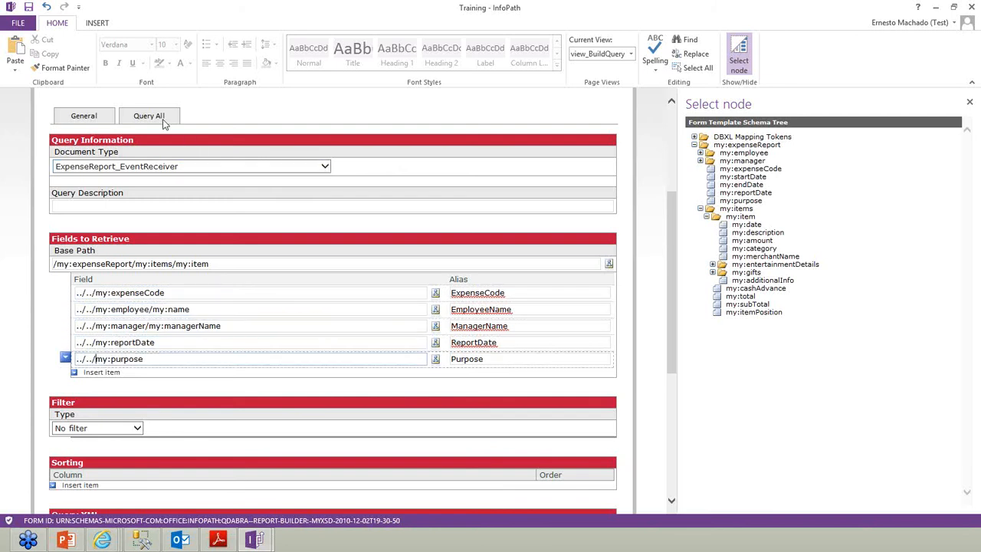
Add my:amount as a retrieved field aliased Amount and run the query
{"action": "left_click", "coordinate": [100, 372]}
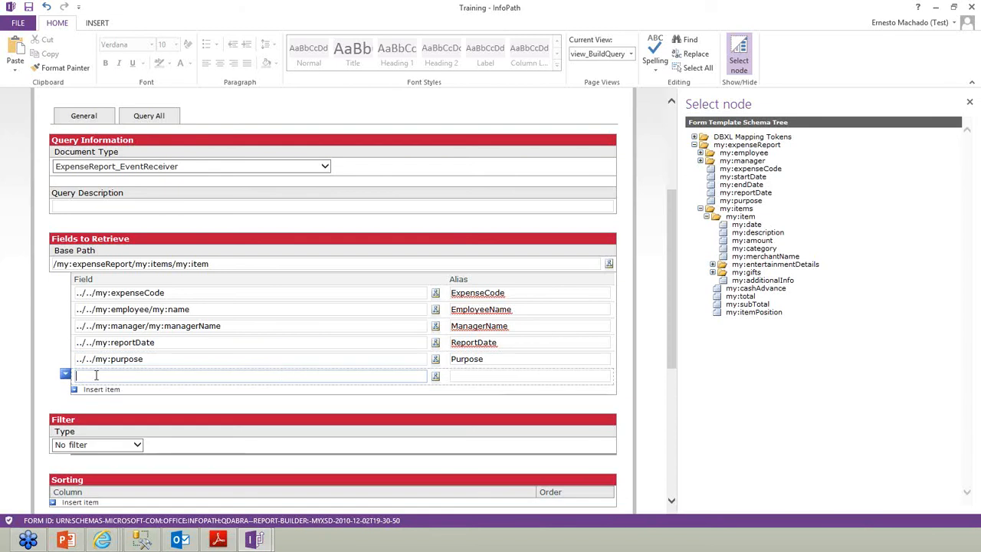
{"action": "left_click", "coordinate": [435, 379]}
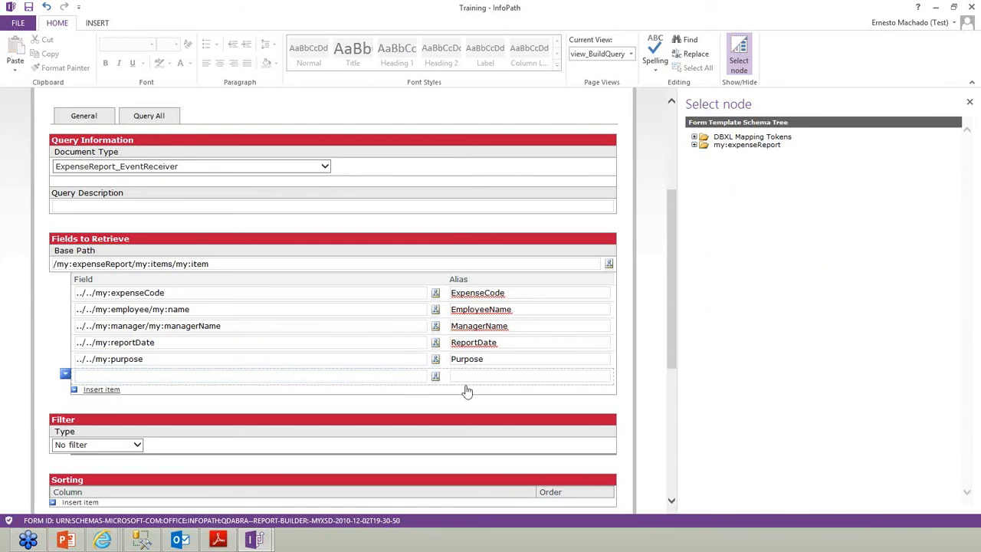
{"action": "left_click", "coordinate": [694, 144]}
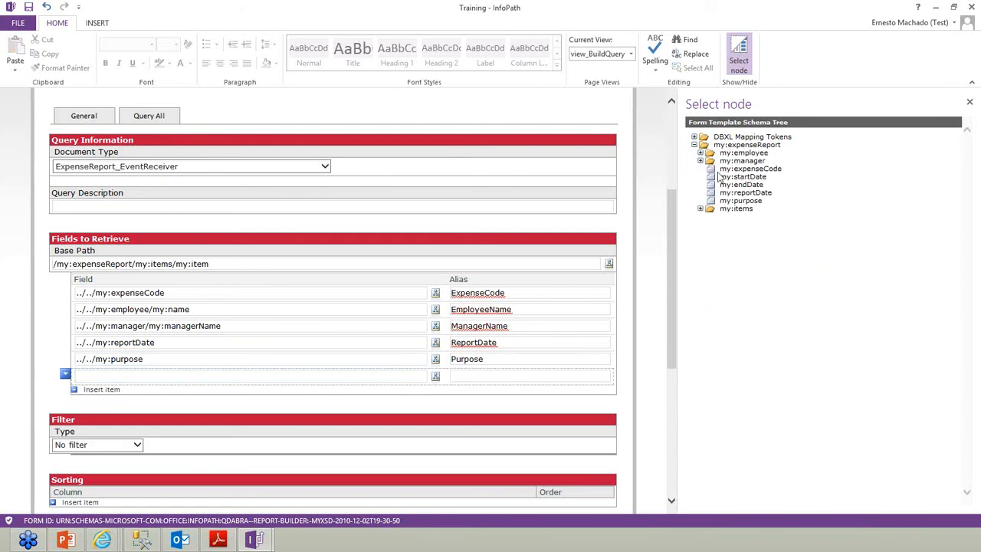
{"action": "left_click", "coordinate": [701, 209]}
{"action": "left_click", "coordinate": [706, 217]}
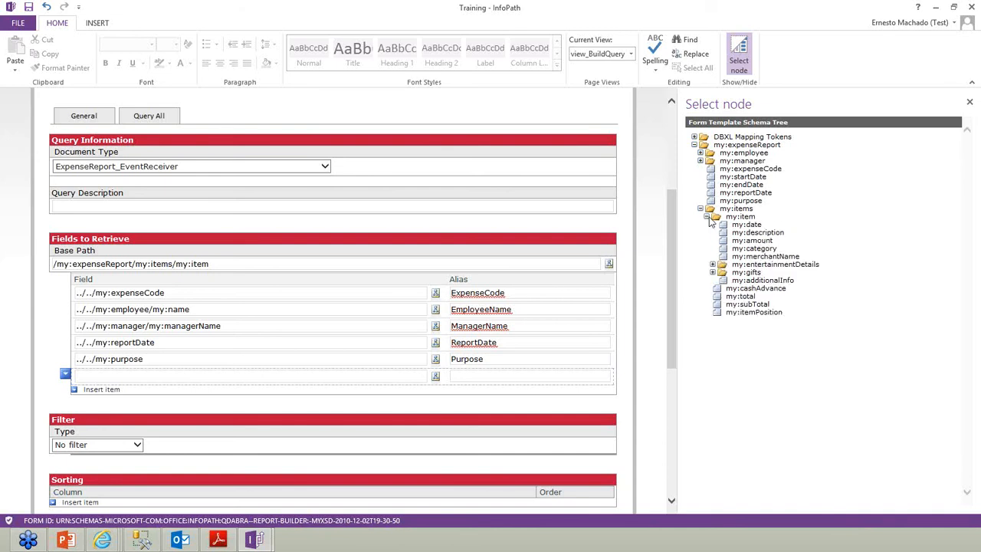
{"action": "double_click", "coordinate": [743, 242]}
{"action": "left_click", "coordinate": [475, 376]}
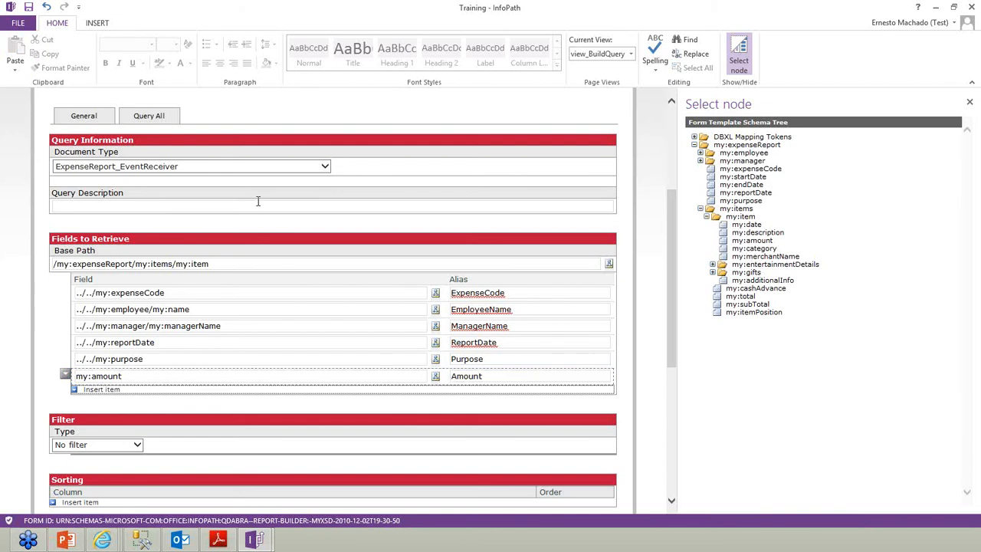
{"action": "left_click", "coordinate": [157, 116]}
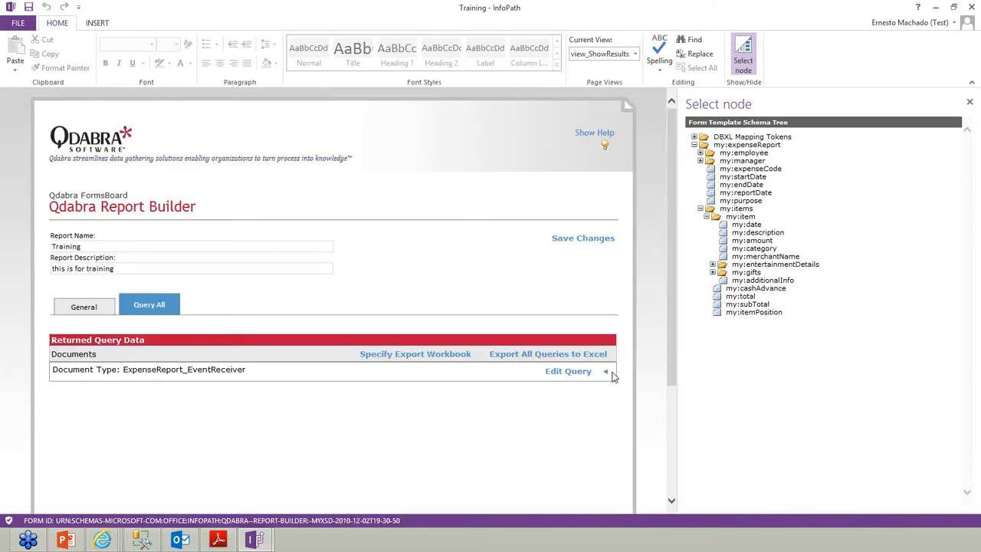
Show the five returned expense rows, then insert a new field row set to my:date
{"action": "left_click", "coordinate": [611, 373]}
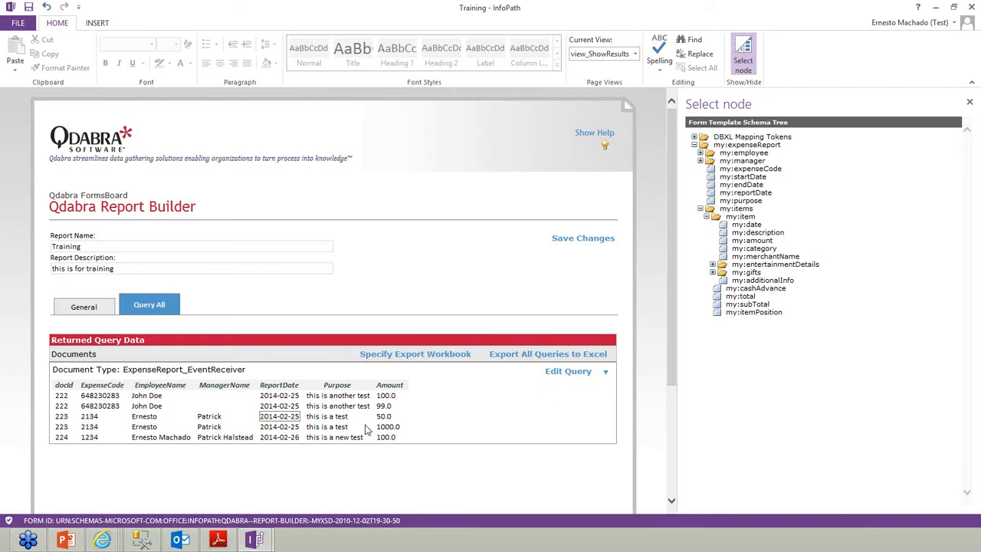
{"action": "left_click", "coordinate": [576, 375]}
{"action": "scroll", "coordinate": [403, 396], "scroll_direction": "down", "scroll_amount": 5}
{"action": "left_click", "coordinate": [103, 261]}
{"action": "left_click", "coordinate": [436, 266]}
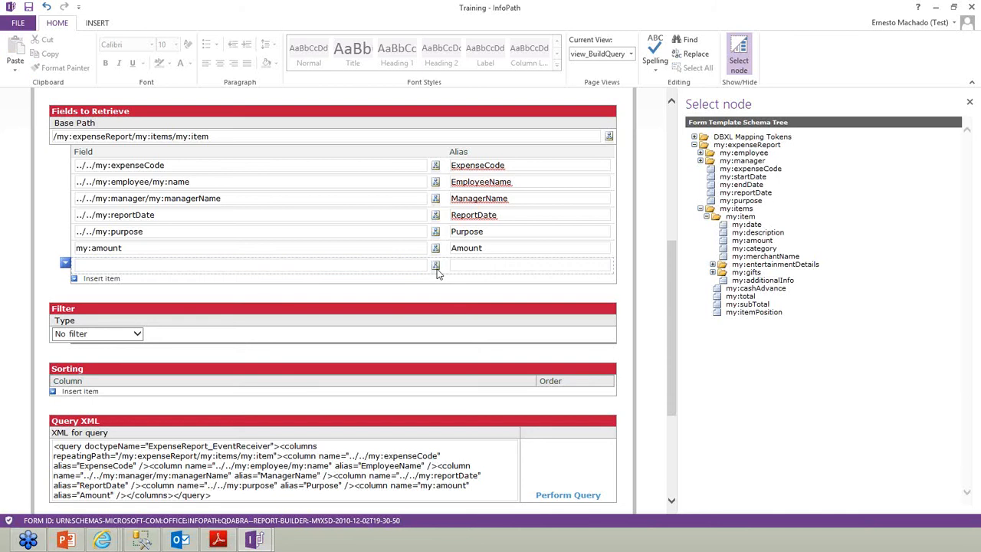
{"action": "double_click", "coordinate": [749, 226]}
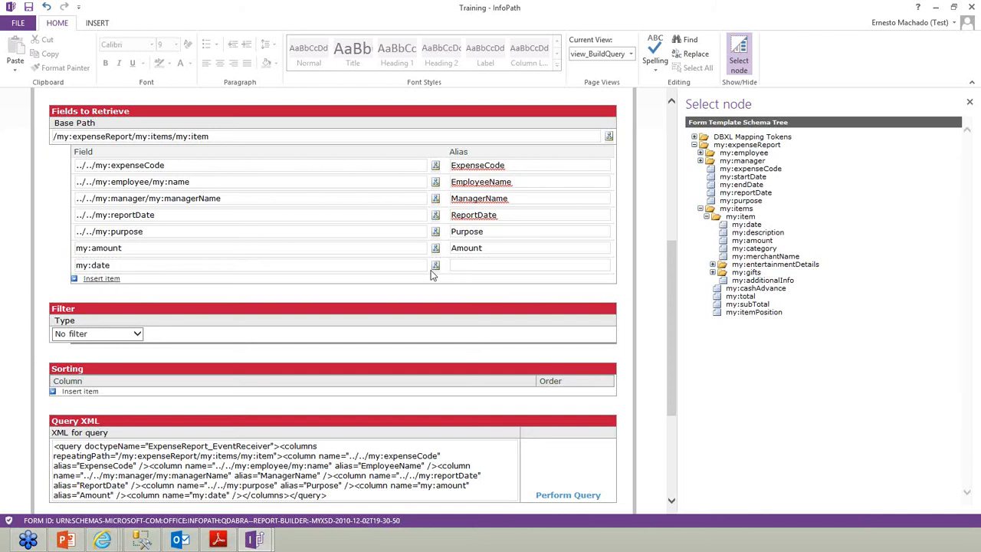
Add my:category aliased Category and give my:date the alias ItemDate
{"action": "left_click", "coordinate": [430, 277]}
{"action": "left_click", "coordinate": [437, 283]}
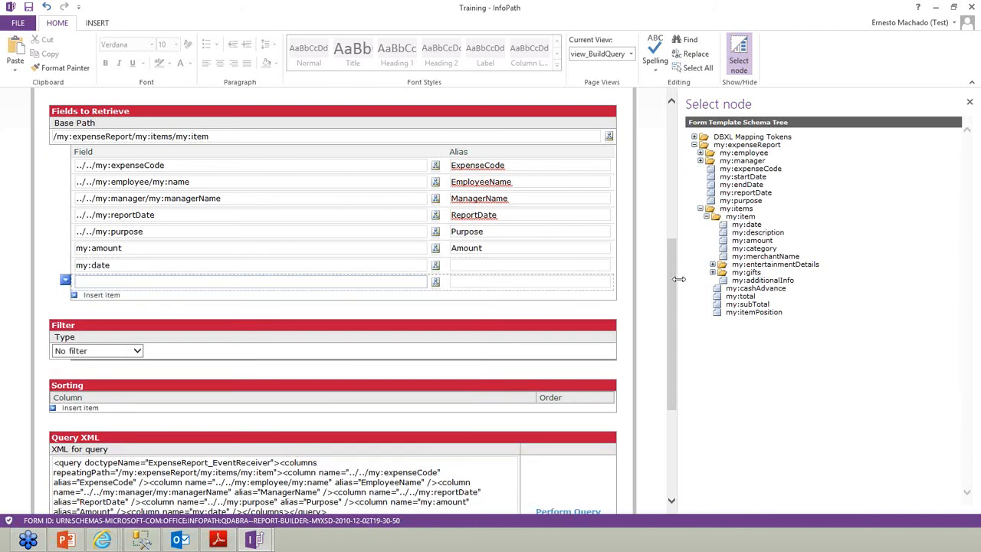
{"action": "double_click", "coordinate": [754, 250]}
{"action": "left_click", "coordinate": [488, 282]}
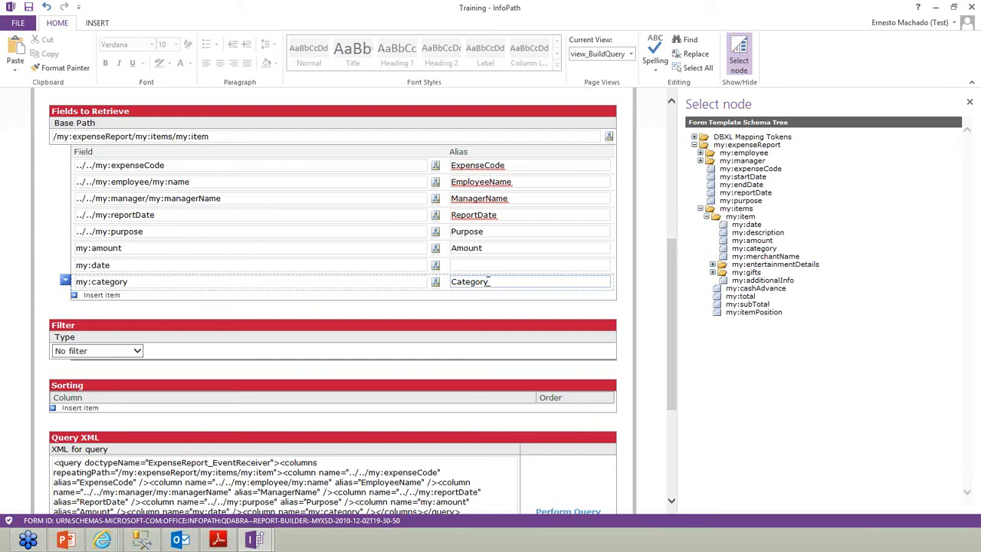
{"action": "left_click", "coordinate": [475, 264]}
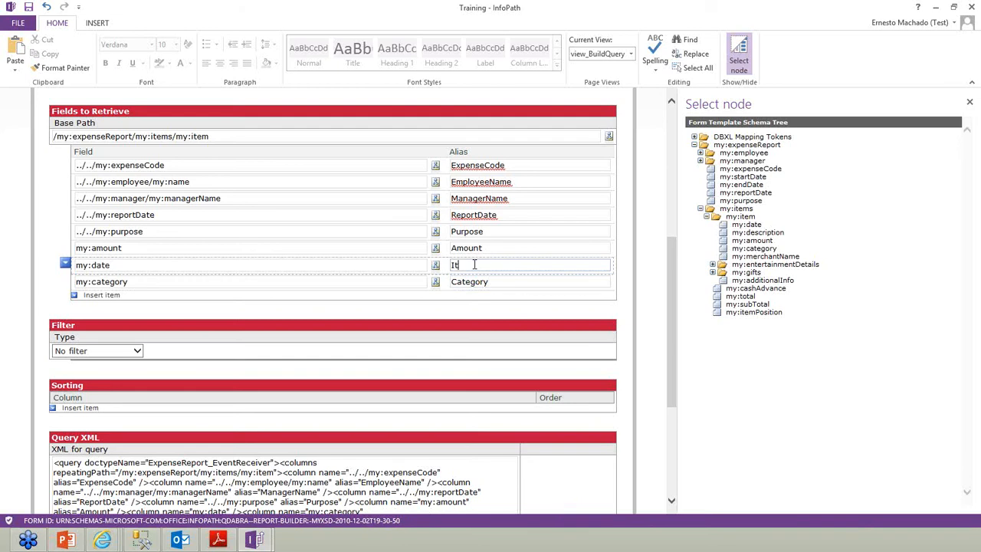
{"action": "type", "text": "ItemDate"}
{"action": "key", "text": "Tab"}
Rerun the query and export all queries to an Excel workbook
{"action": "scroll", "coordinate": [563, 372], "scroll_direction": "down", "scroll_amount": 5}
{"action": "left_click", "coordinate": [565, 331]}
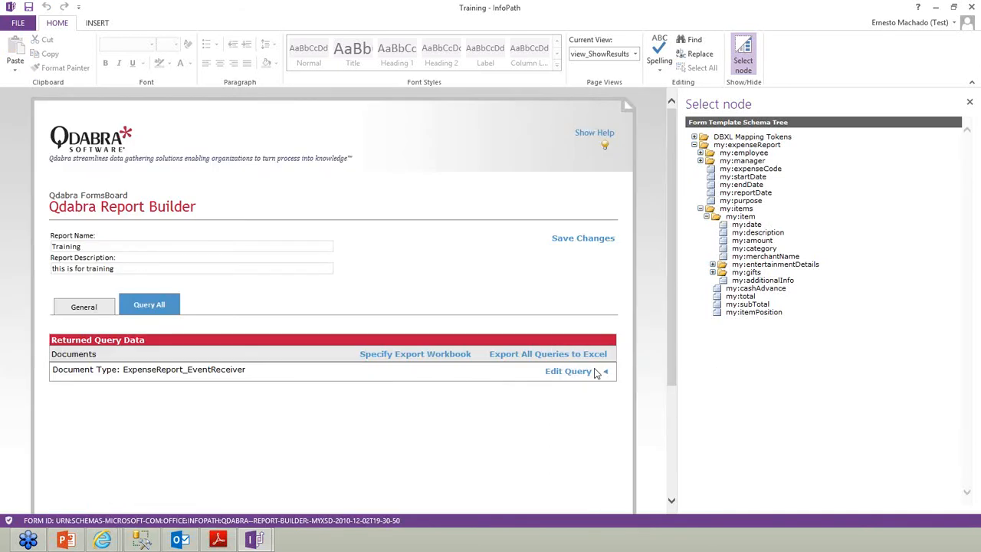
{"action": "left_click", "coordinate": [582, 354]}
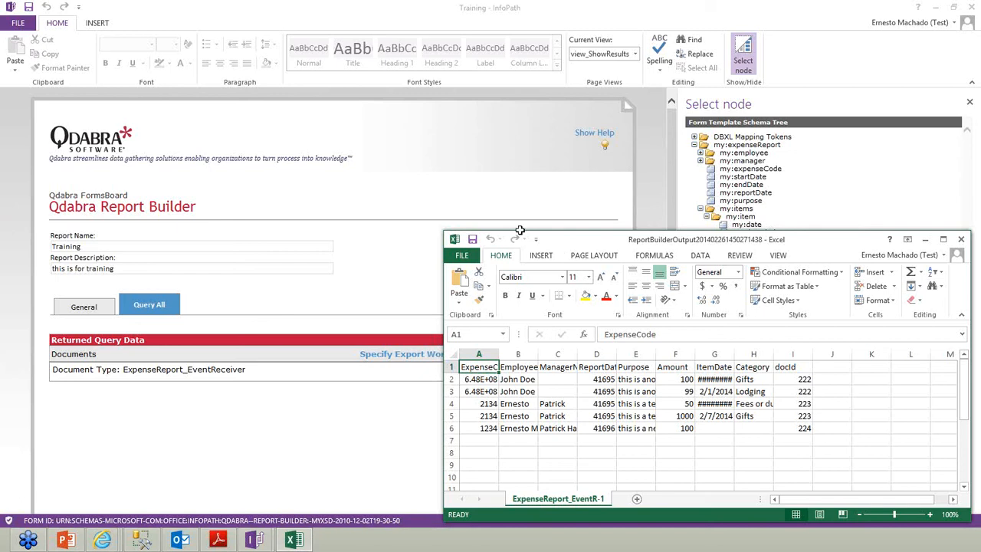
Maximize the Excel window and autofit every worksheet column to its contents
{"action": "double_click", "coordinate": [521, 237]}
{"action": "left_click", "coordinate": [10, 122]}
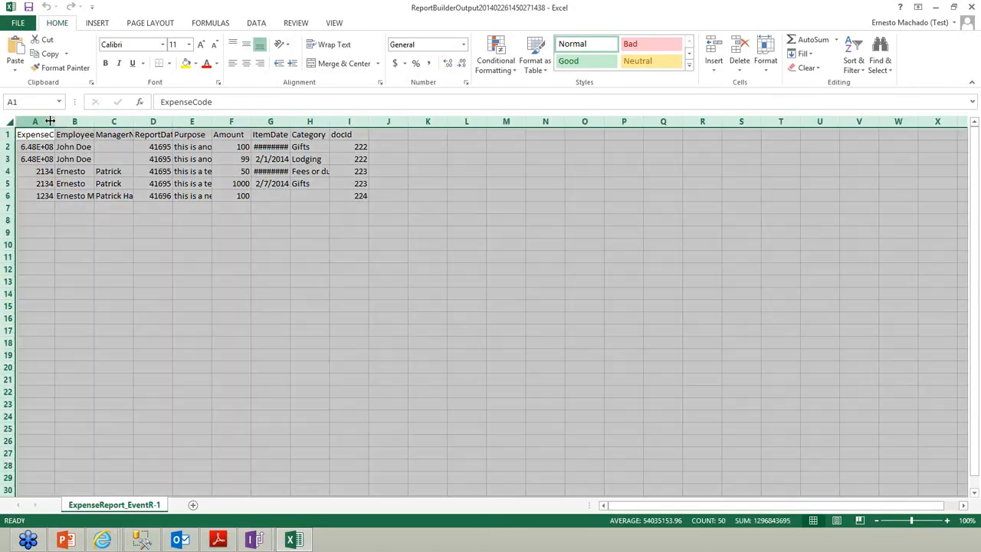
{"action": "double_click", "coordinate": [54, 121]}
{"action": "left_click", "coordinate": [132, 232]}
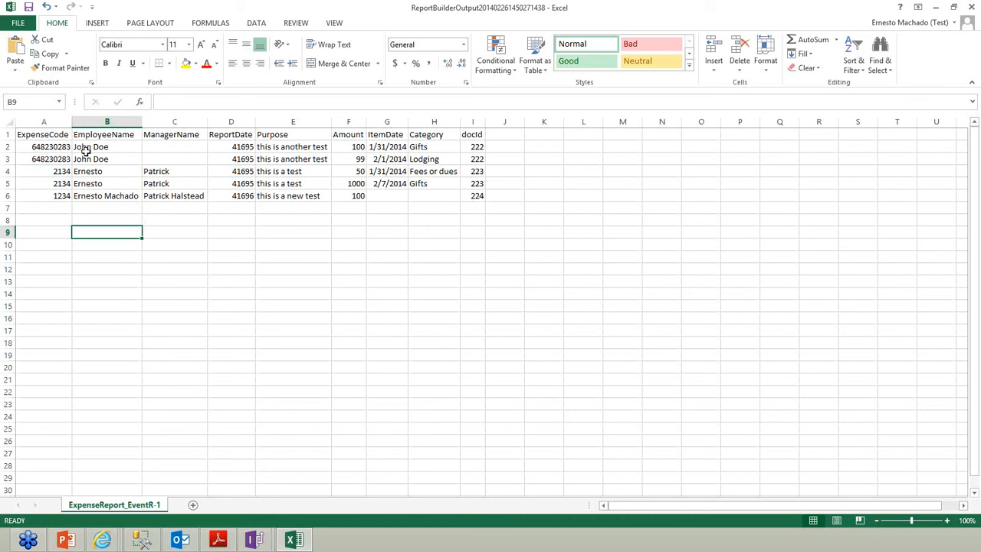
Format Amount F2:F6 as accounting and ReportDate D2:D6 as short dates, then select A1:I6
{"action": "left_click_drag", "start_coordinate": [349, 147], "coordinate": [354, 197]}
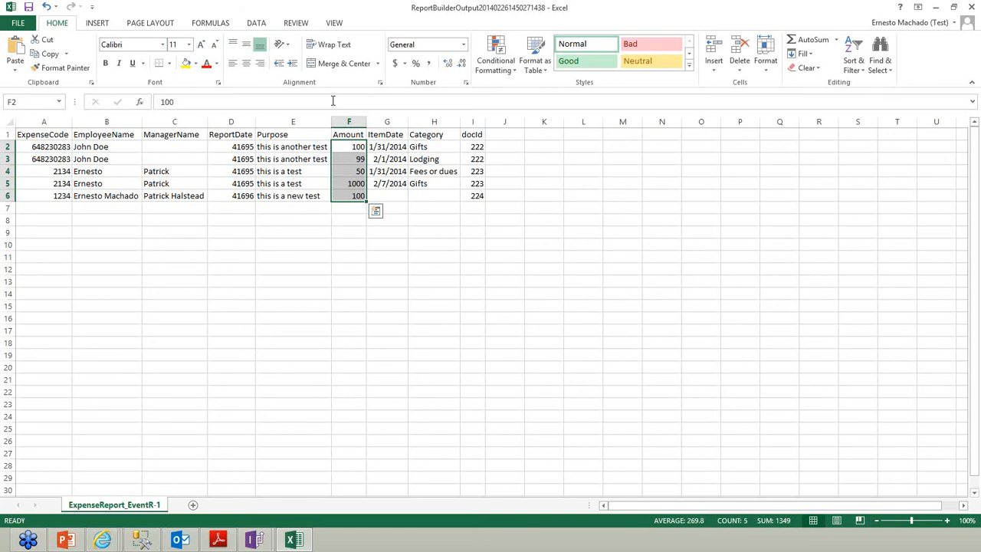
{"action": "left_click", "coordinate": [396, 64]}
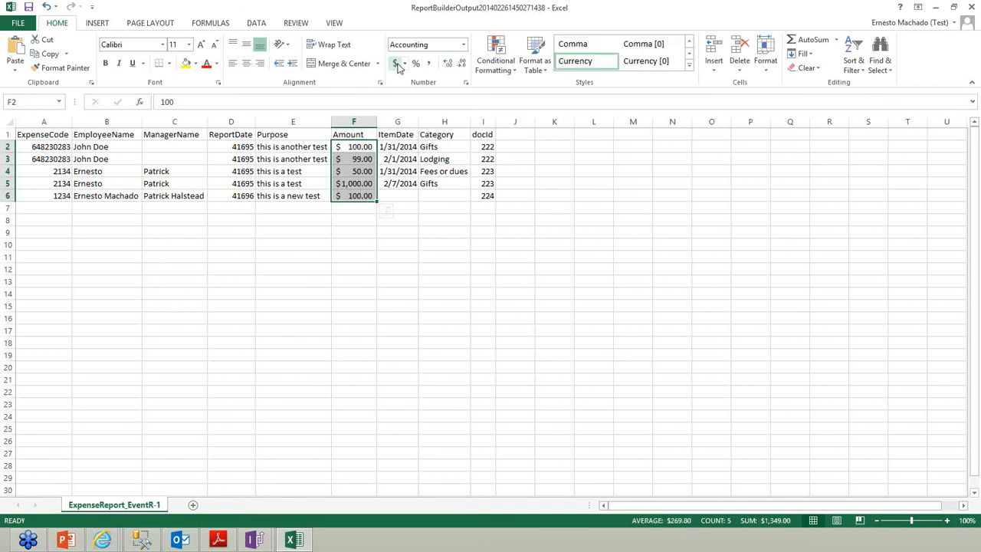
{"action": "left_click", "coordinate": [240, 147]}
{"action": "left_click_drag", "start_coordinate": [238, 165], "coordinate": [241, 197]}
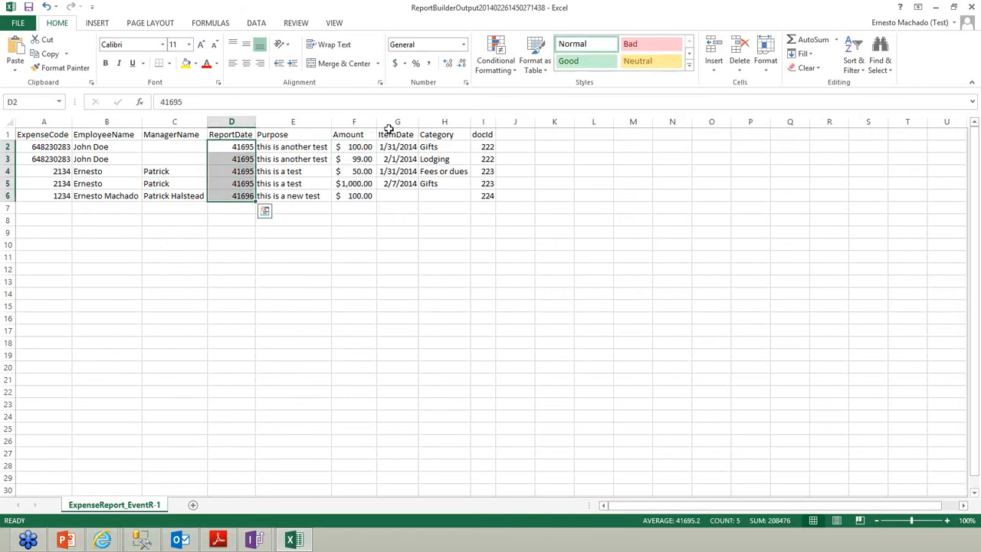
{"action": "left_click", "coordinate": [463, 46]}
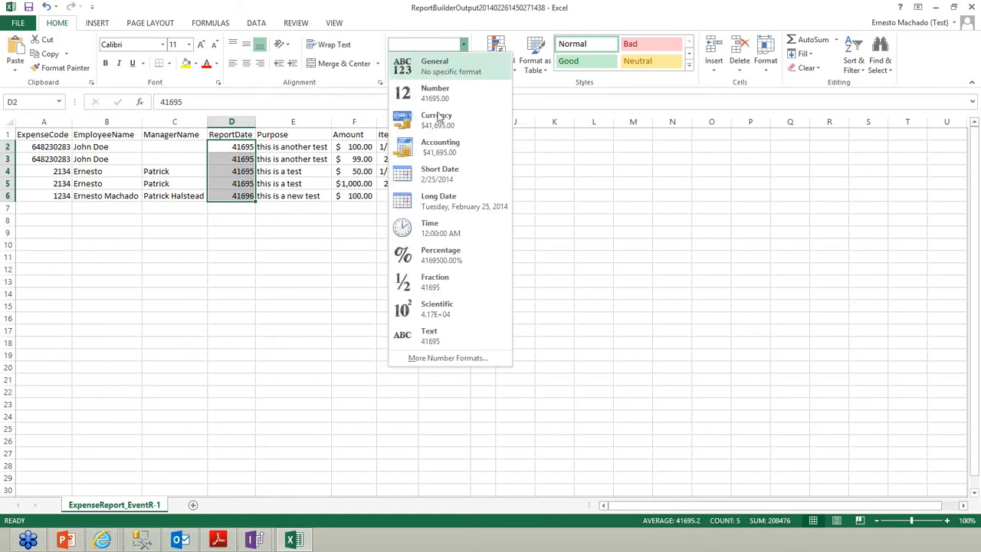
{"action": "left_click", "coordinate": [452, 176]}
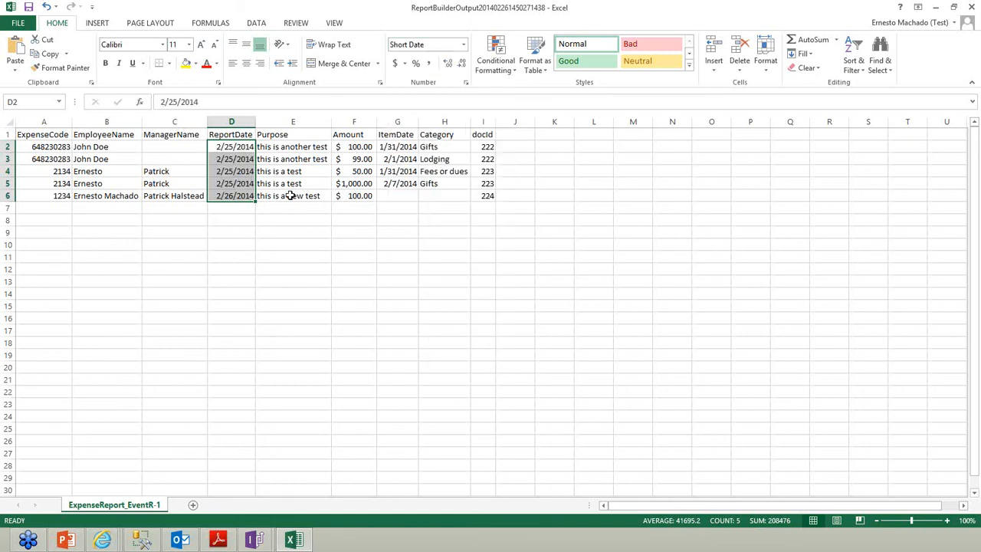
{"action": "left_click", "coordinate": [359, 210]}
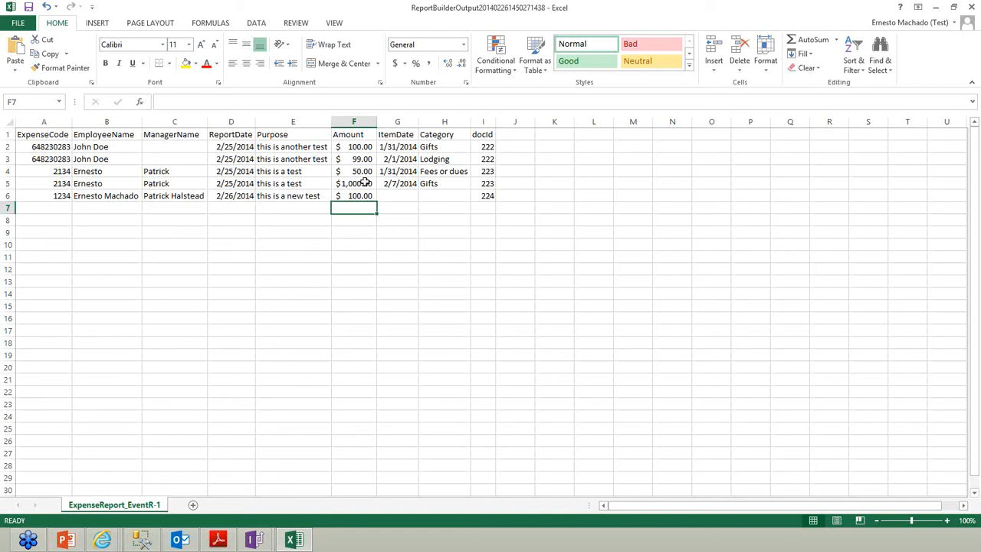
{"action": "left_click", "coordinate": [487, 197]}
{"action": "key", "text": "ctrl+a"}
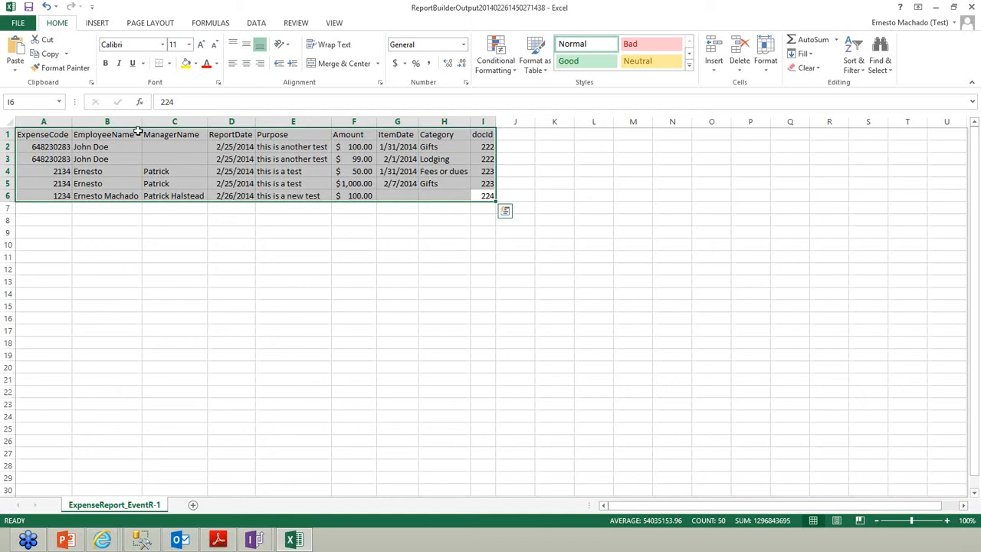
Insert a PivotTable on a new sheet summing Amount by ItemDate
{"action": "left_click", "coordinate": [105, 26]}
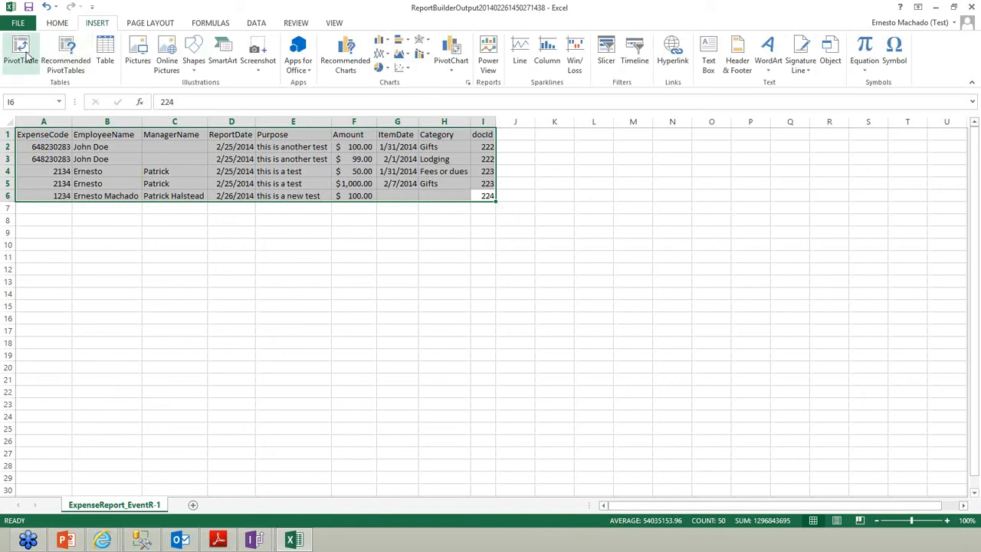
{"action": "left_click", "coordinate": [28, 55]}
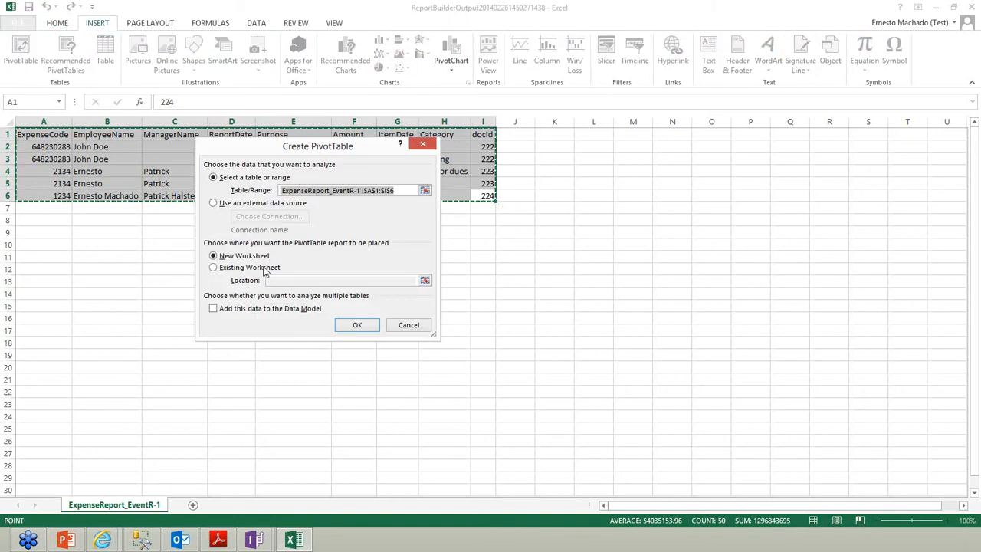
{"action": "left_click", "coordinate": [358, 325]}
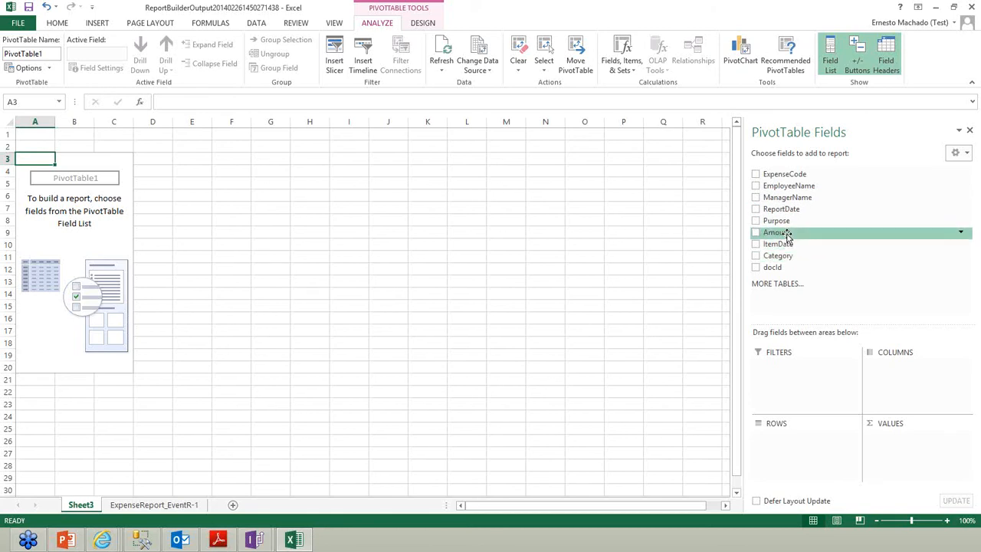
{"action": "left_click_drag", "start_coordinate": [787, 233], "coordinate": [895, 444]}
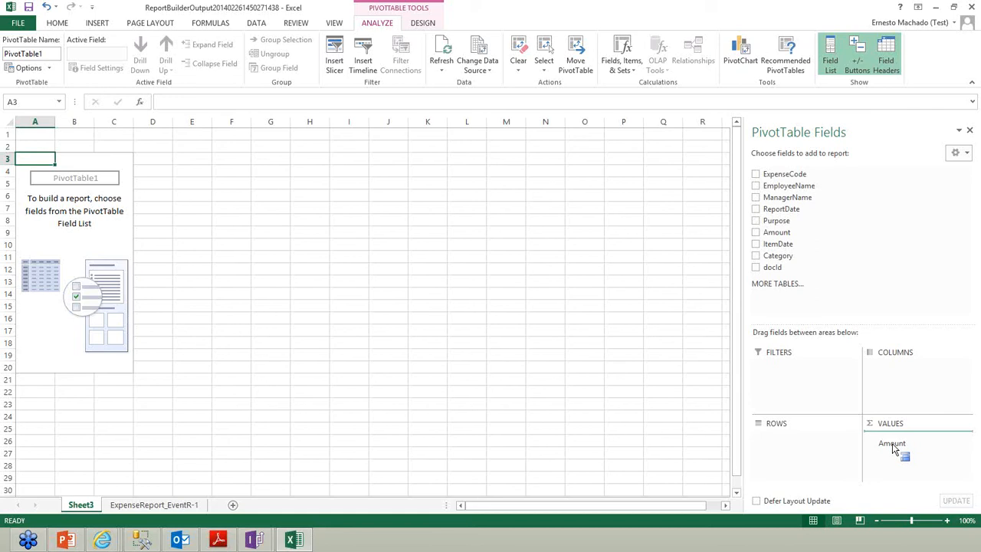
{"action": "left_click_drag", "start_coordinate": [892, 443], "coordinate": [892, 443]}
{"action": "left_click_drag", "start_coordinate": [781, 208], "coordinate": [797, 441]}
{"action": "mouse_move", "coordinate": [801, 448]}
{"action": "left_mouse_down"}
{"action": "mouse_move", "coordinate": [821, 245]}
{"action": "mouse_move", "coordinate": [786, 244]}
{"action": "mouse_move", "coordinate": [827, 354]}
{"action": "mouse_move", "coordinate": [813, 451]}
{"action": "left_mouse_up"}
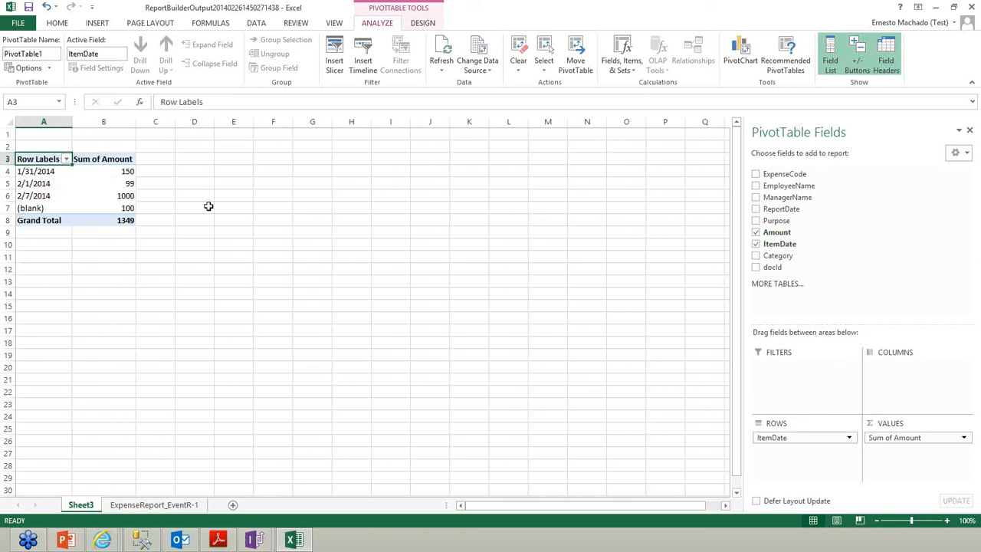
Format the pivot's Sum of Amount values B4:B7 as accounting currency
{"action": "mouse_move", "coordinate": [111, 172]}
{"action": "left_click_drag", "start_coordinate": [111, 172], "coordinate": [117, 208]}
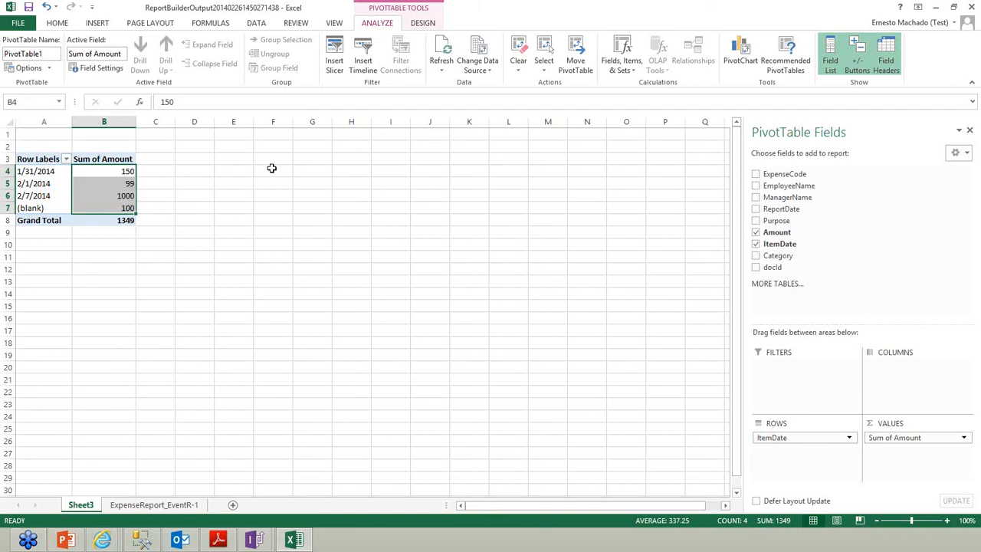
{"action": "left_click", "coordinate": [66, 24]}
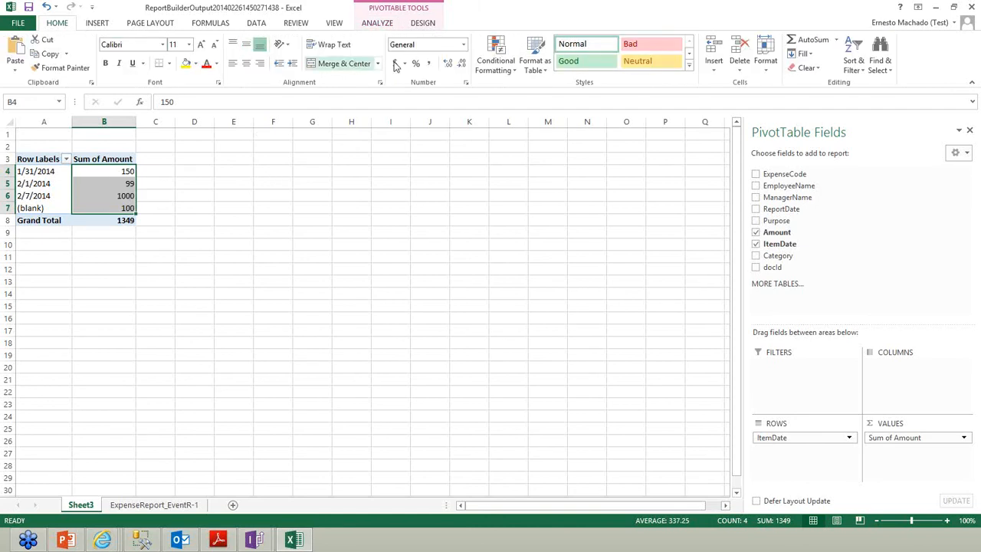
{"action": "left_click", "coordinate": [395, 65]}
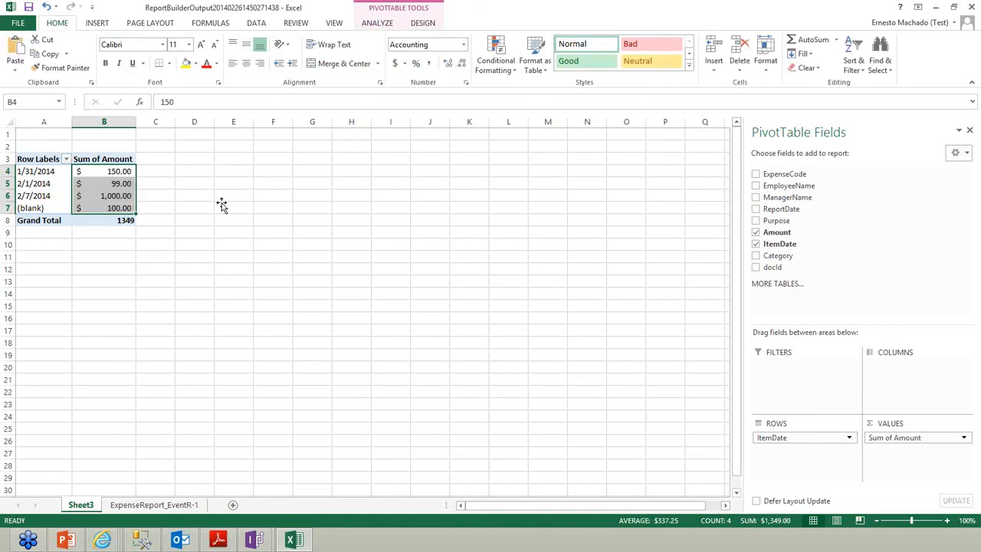
{"action": "left_click", "coordinate": [220, 203]}
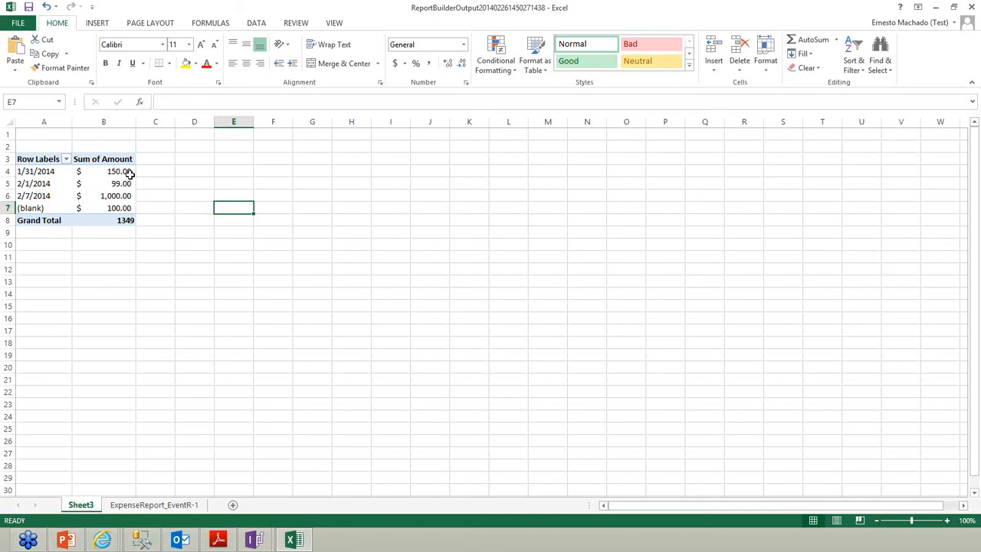
Select the three date rows, then format Grand Total cell B8 as $1,349.00
{"action": "left_click", "coordinate": [5, 171]}
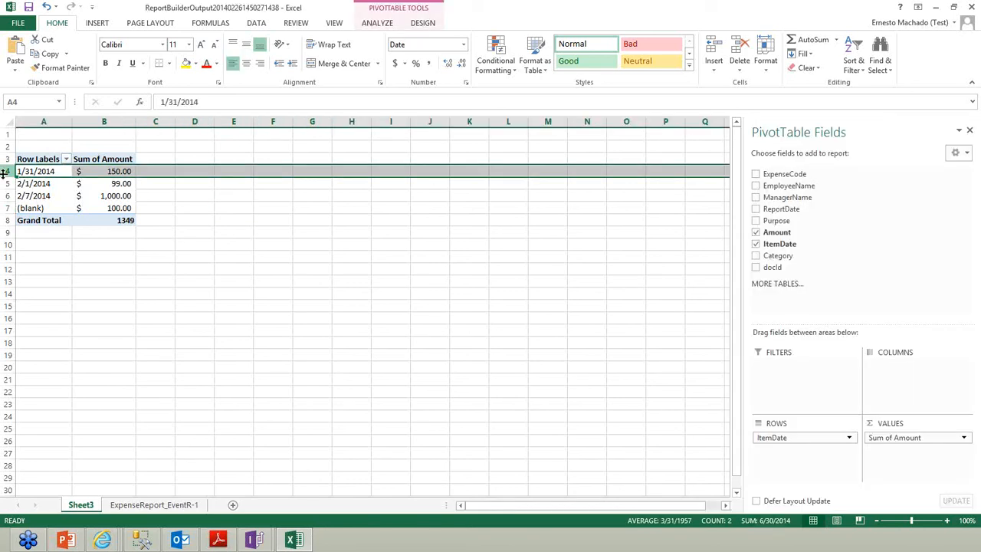
{"action": "left_click", "coordinate": [6, 183]}
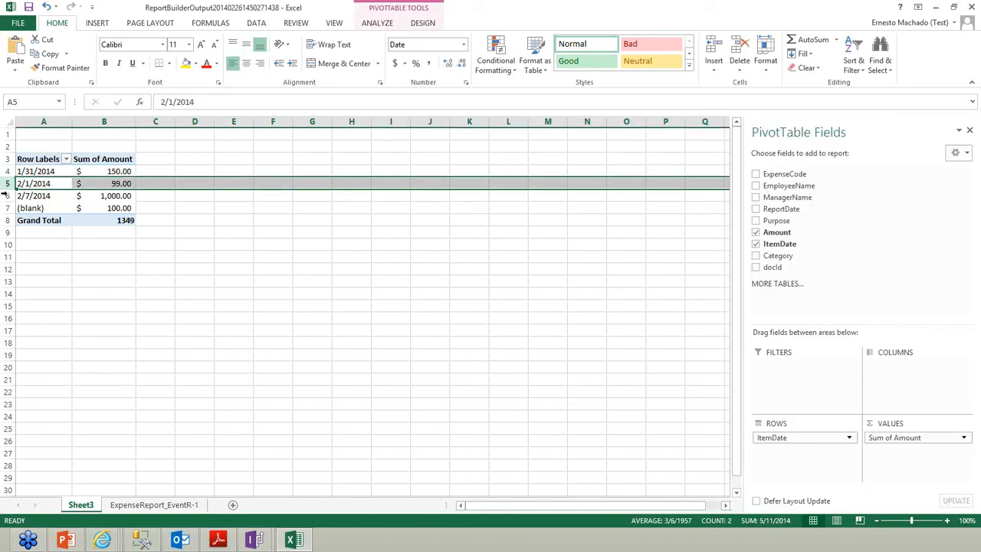
{"action": "left_click", "coordinate": [6, 195]}
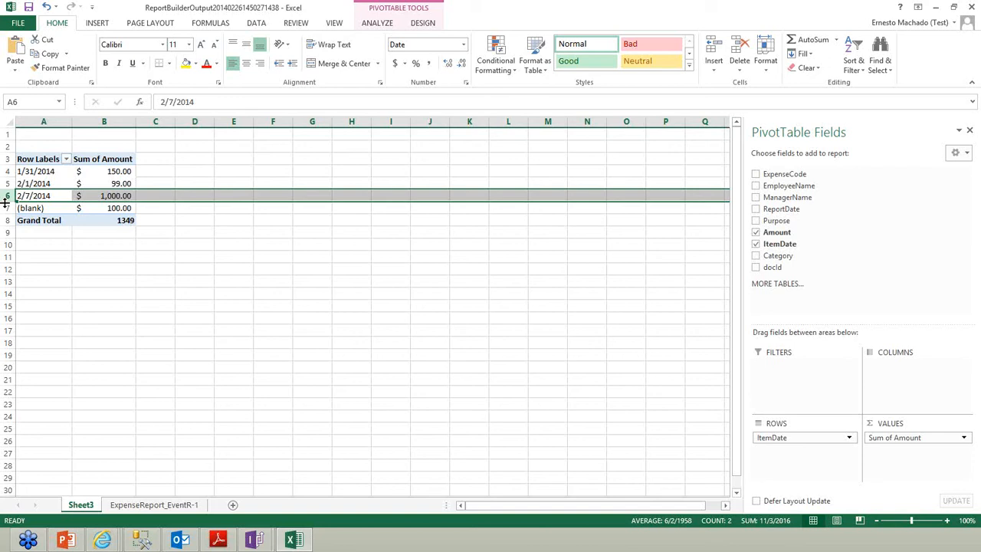
{"action": "left_click", "coordinate": [230, 294]}
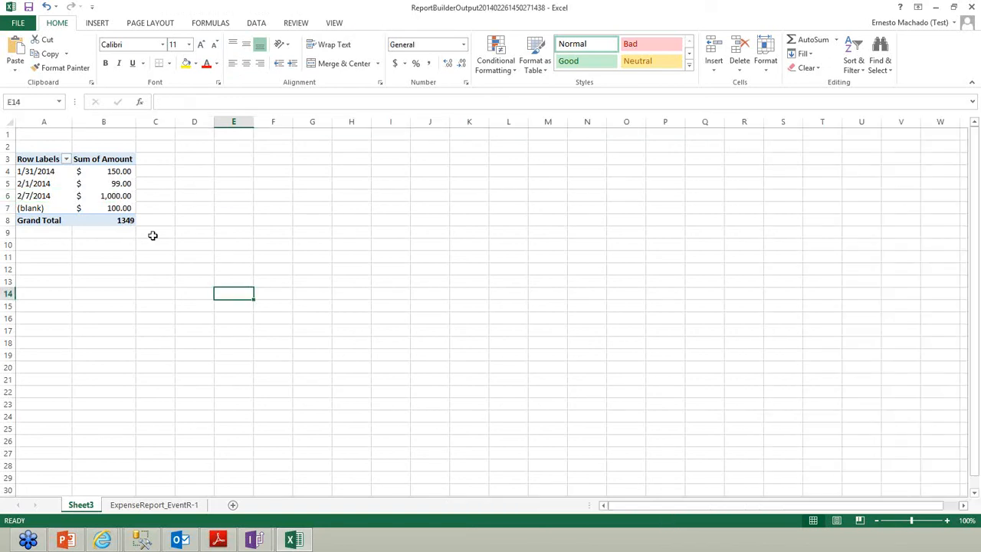
{"action": "left_click", "coordinate": [120, 222]}
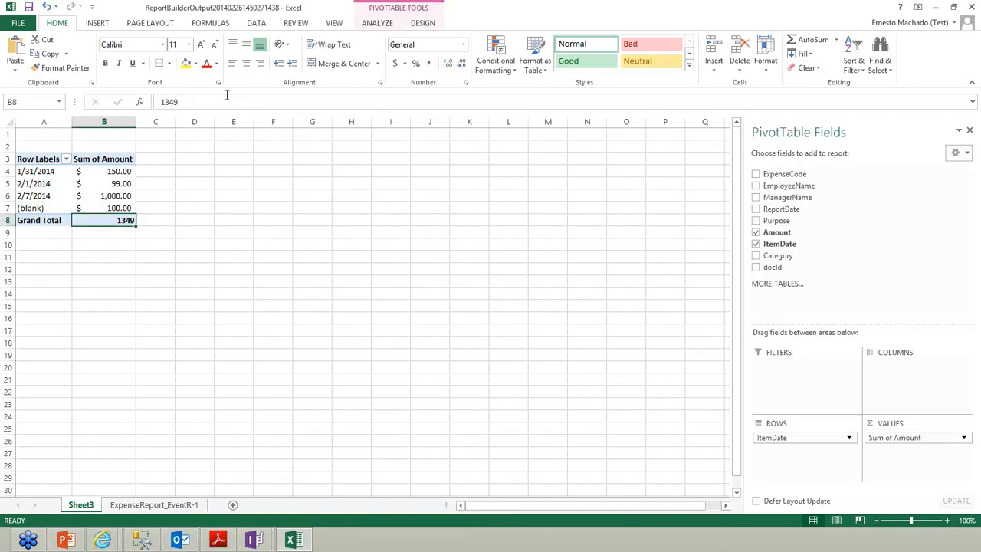
{"action": "left_click", "coordinate": [396, 63]}
{"action": "left_click", "coordinate": [249, 289]}
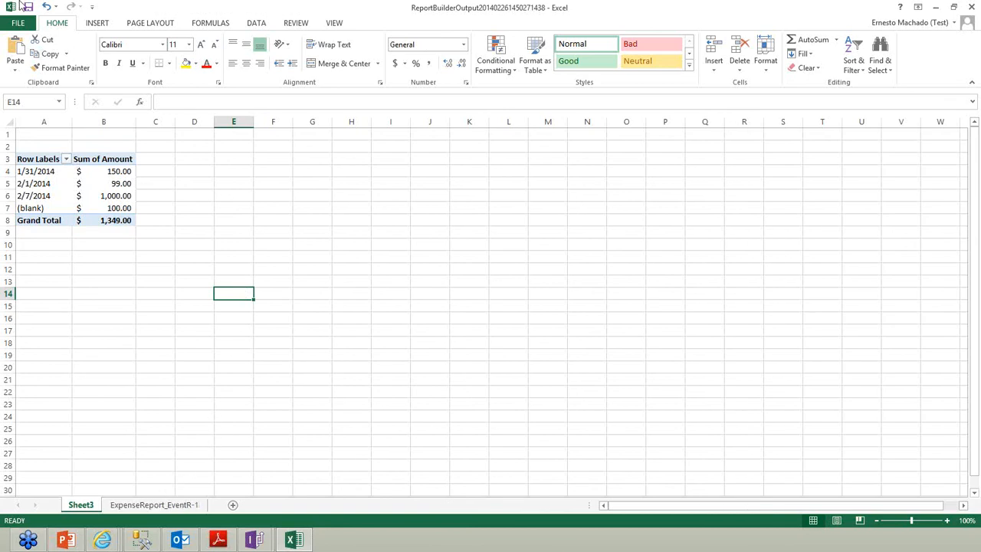
Save the pivot workbook as TrainingReport in the Desktop folder
{"action": "left_click", "coordinate": [18, 23]}
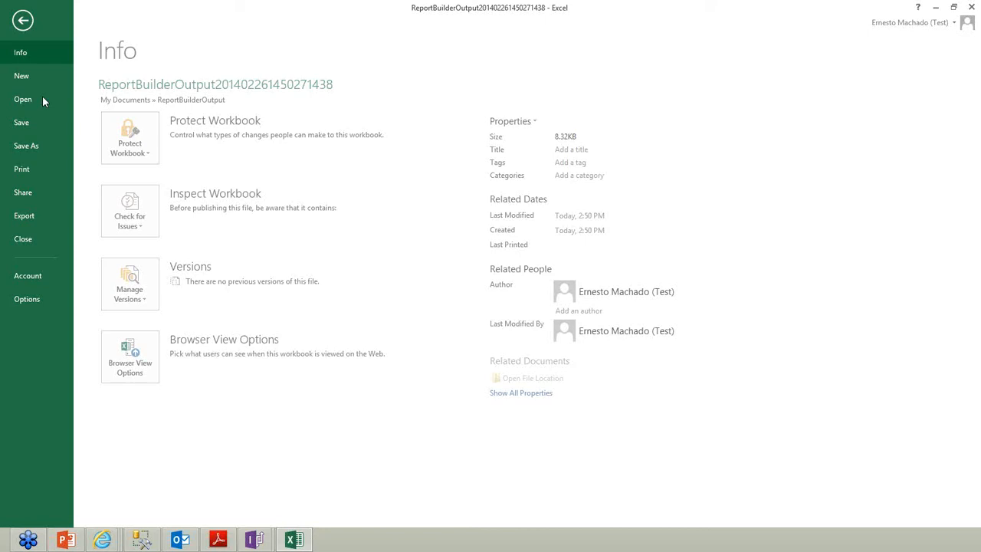
{"action": "left_click", "coordinate": [35, 147]}
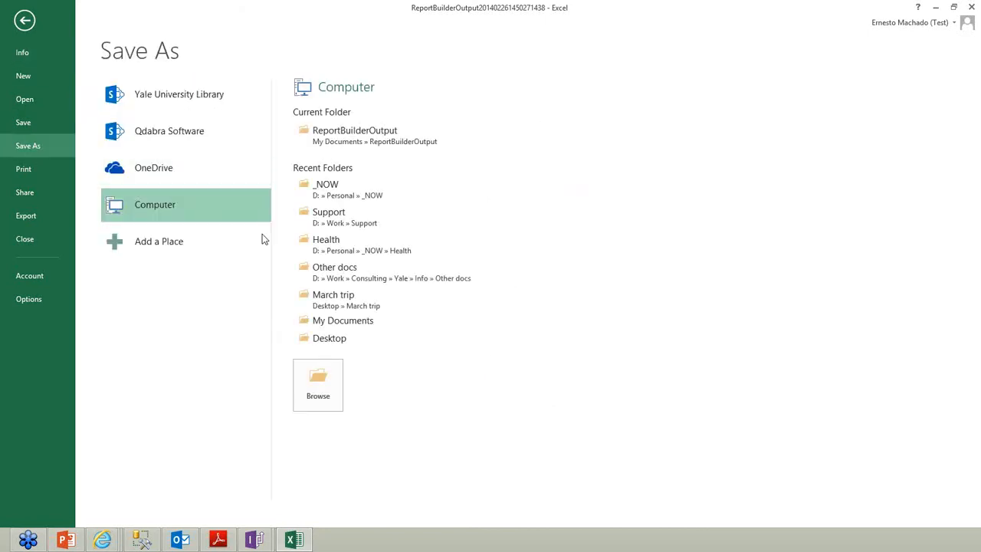
{"action": "left_click", "coordinate": [338, 340]}
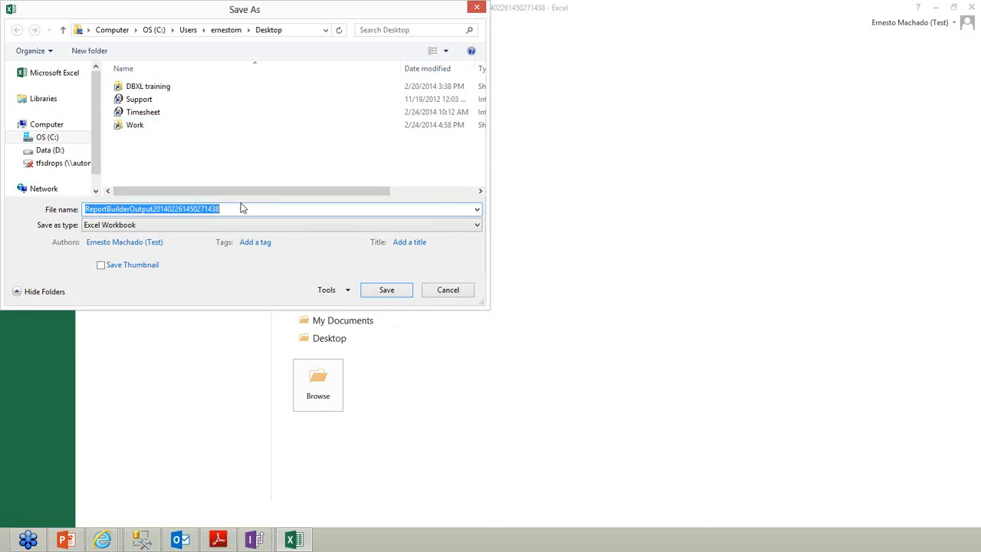
{"action": "type", "text": "TR"}
{"action": "key", "text": "BackSpace"}
{"action": "key", "text": "BackSpace"}
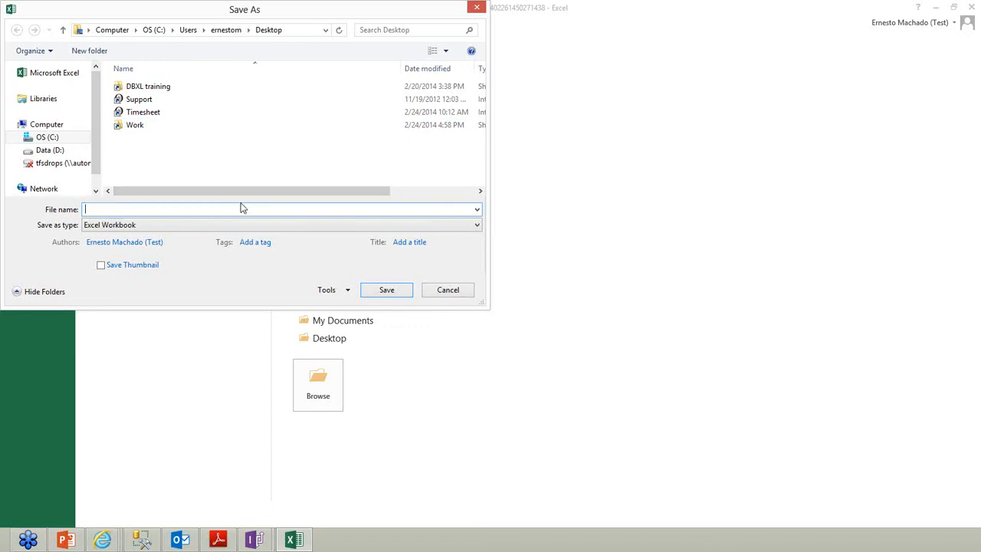
{"action": "type", "text": "TrainingReport"}
{"action": "left_click", "coordinate": [304, 29]}
{"action": "key", "text": "ctrl+c"}
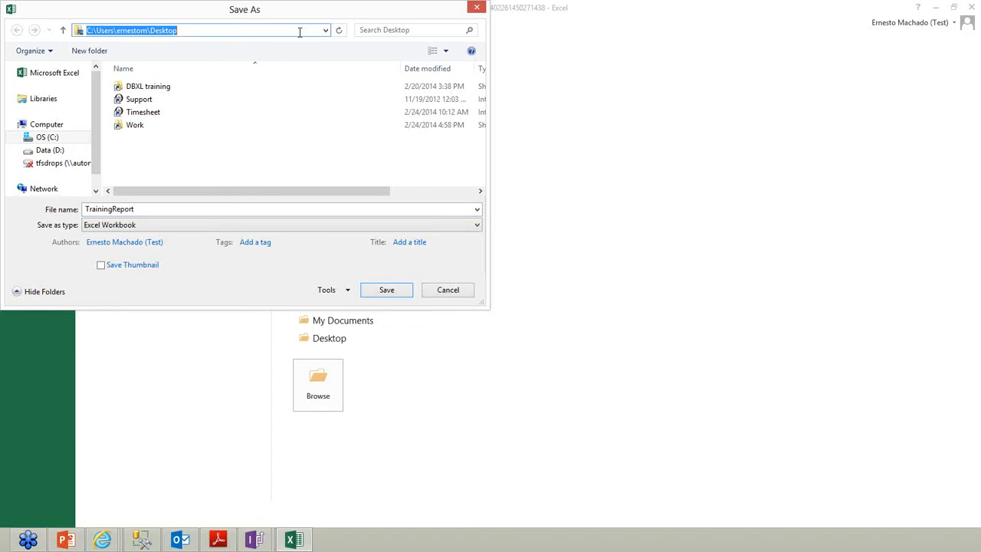
{"action": "left_click", "coordinate": [387, 292]}
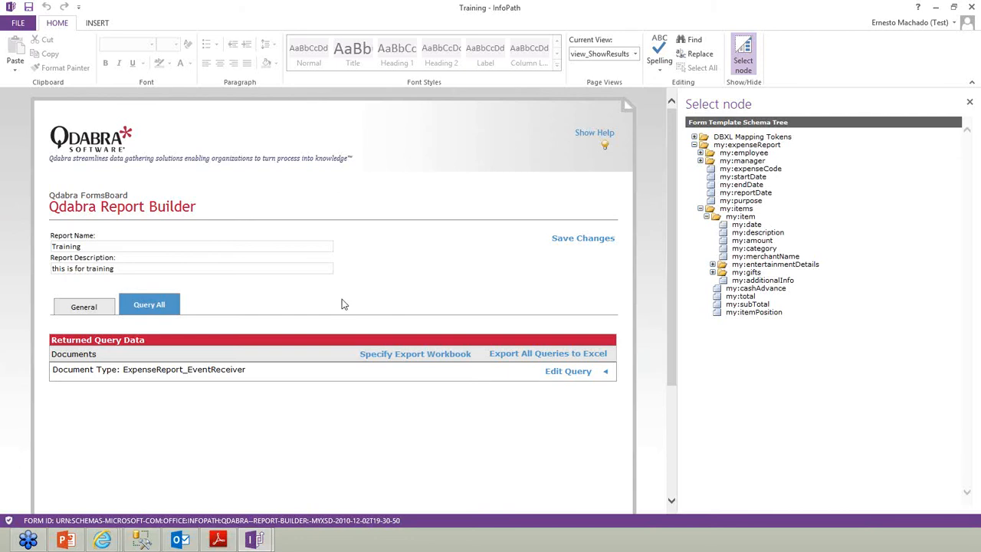
Open expense report 1234 from the ExpenseReport_Ernesto library in SharePoint
{"action": "mouse_move", "coordinate": [107, 541]}
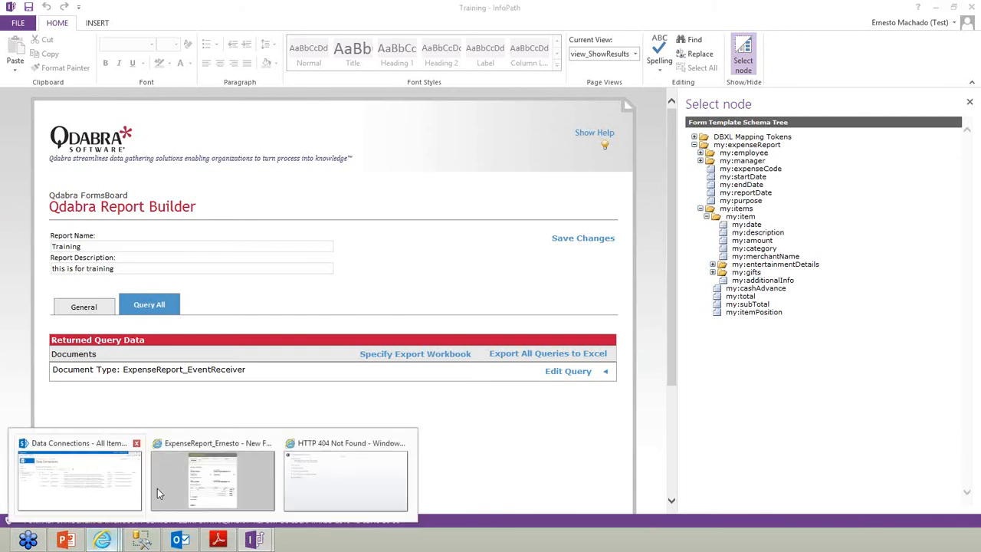
{"action": "left_click", "coordinate": [114, 484]}
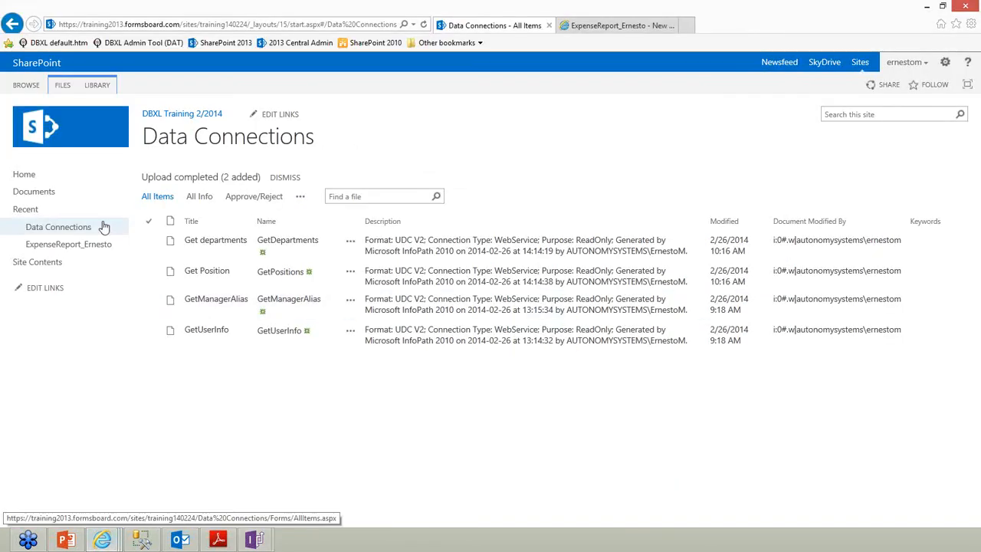
{"action": "left_click", "coordinate": [92, 245]}
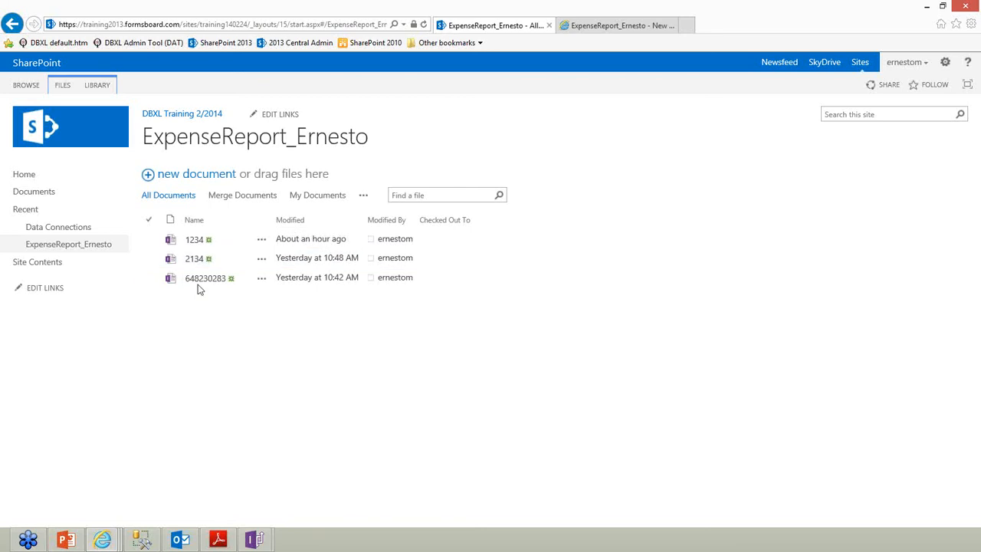
{"action": "left_click", "coordinate": [194, 241]}
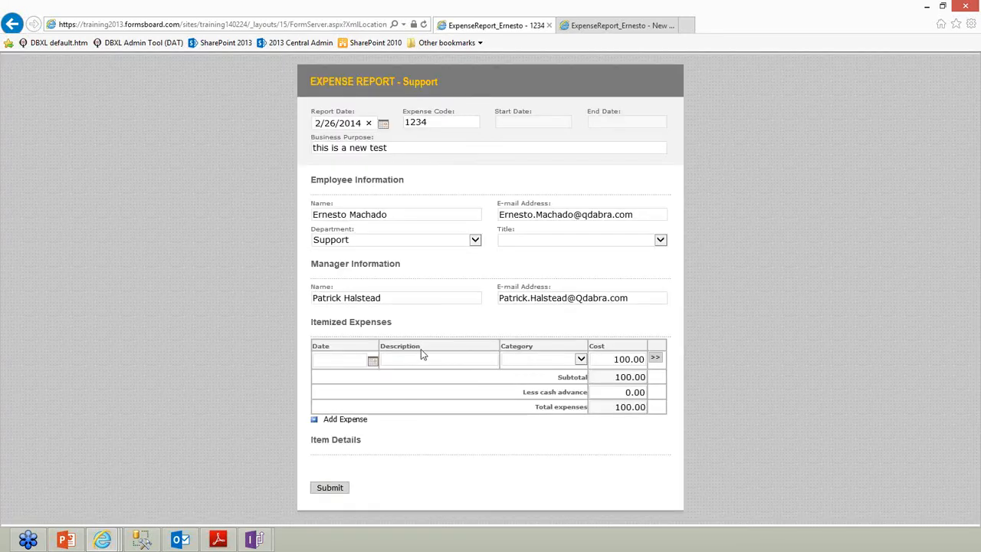
Set the first expense to Transportation, dated 1/31/2014
{"action": "left_click", "coordinate": [518, 359]}
{"action": "left_click", "coordinate": [529, 368]}
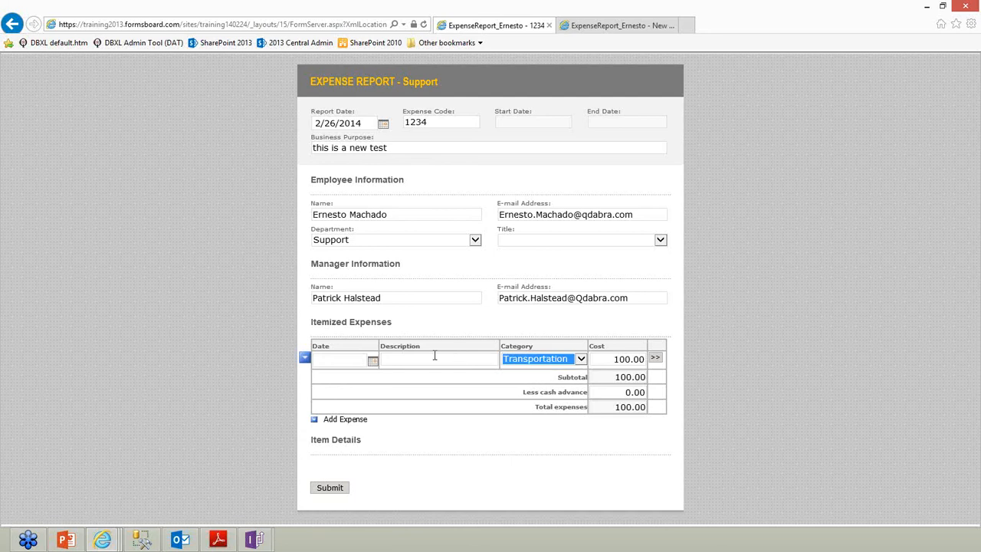
{"action": "left_click", "coordinate": [372, 360]}
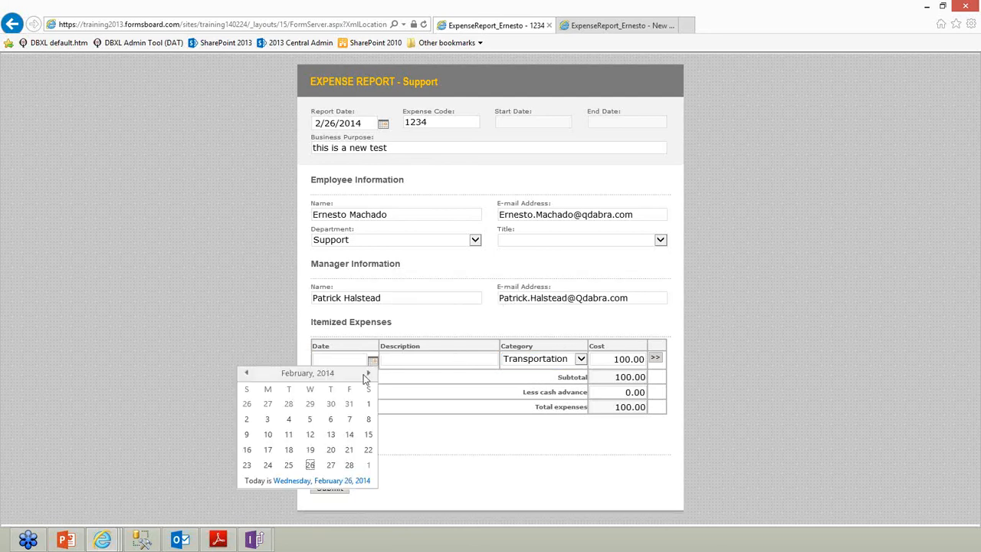
{"action": "left_click", "coordinate": [347, 406]}
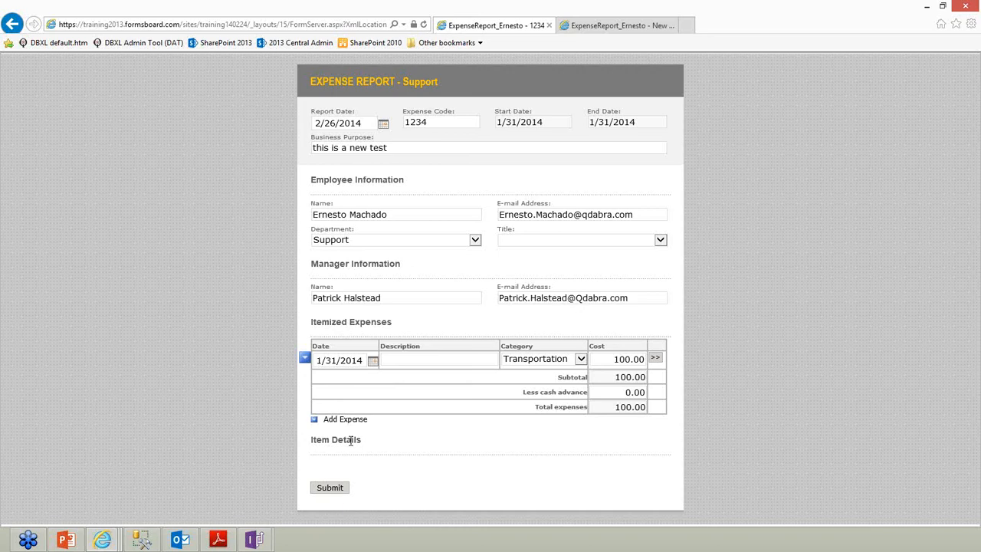
Add a 60.00 Lodging expense dated 2/1/2014 and submit the report
{"action": "left_click", "coordinate": [345, 420]}
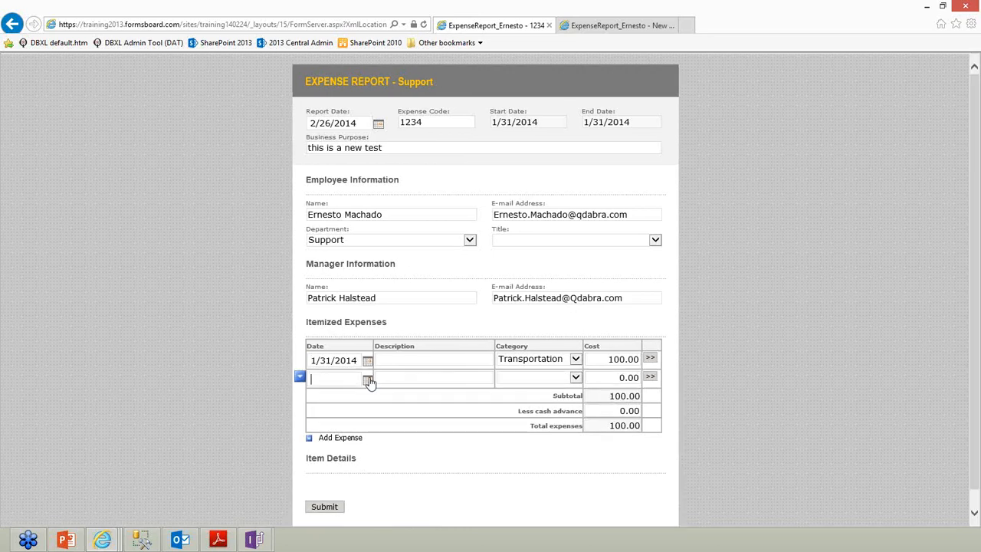
{"action": "left_click", "coordinate": [368, 381]}
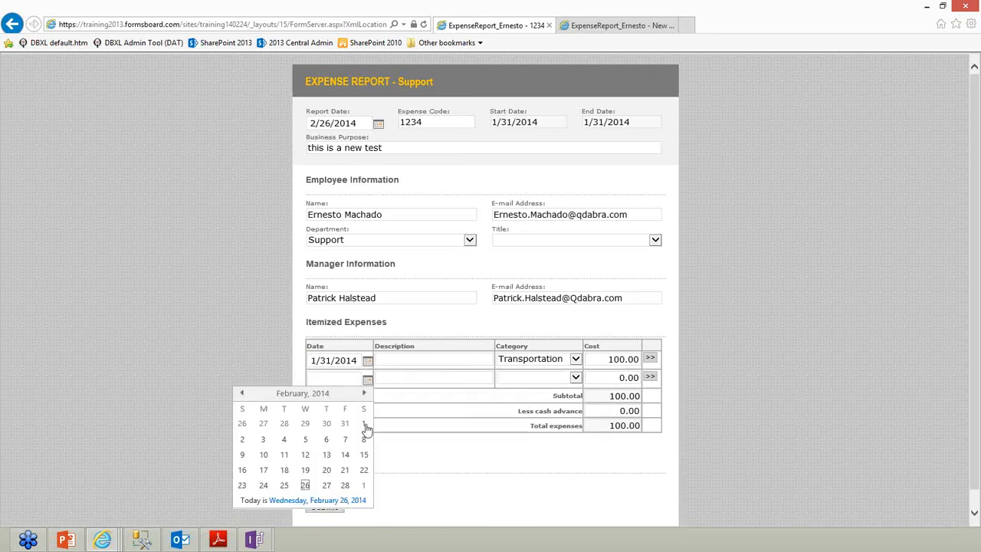
{"action": "left_click", "coordinate": [365, 426]}
{"action": "left_click", "coordinate": [567, 378]}
{"action": "left_click", "coordinate": [569, 385]}
{"action": "left_click", "coordinate": [571, 385]}
{"action": "left_click", "coordinate": [588, 377]}
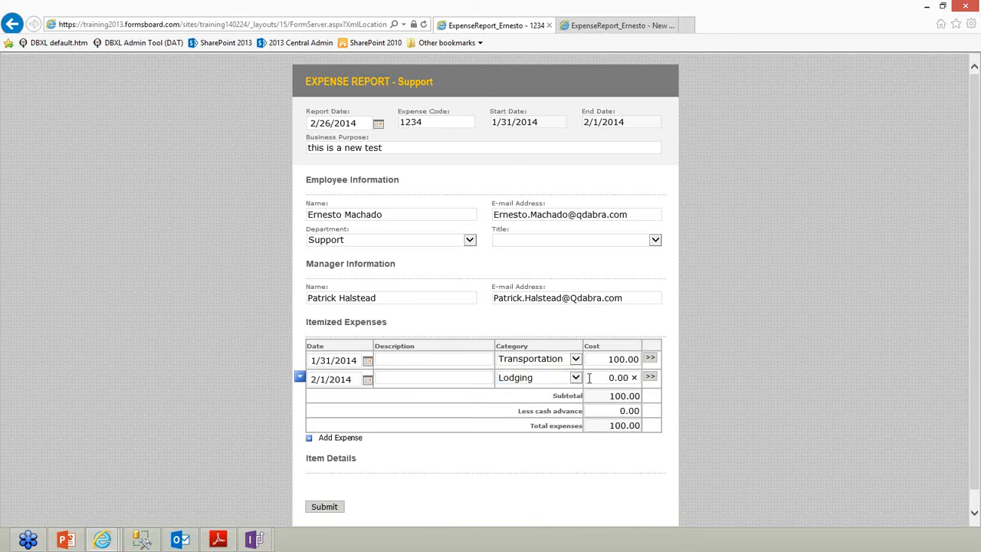
{"action": "key", "text": "Tab"}
{"action": "left_click", "coordinate": [325, 506]}
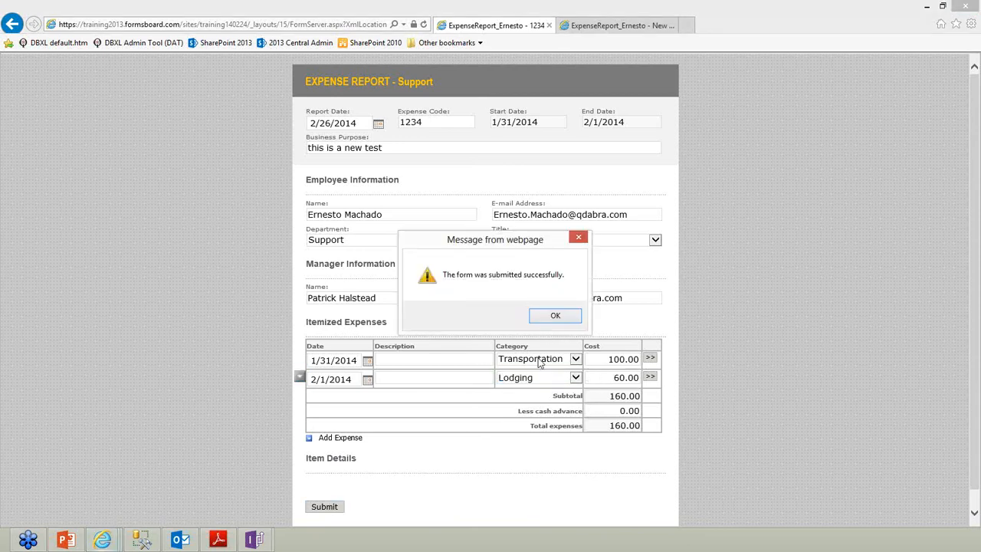
{"action": "left_click", "coordinate": [549, 317]}
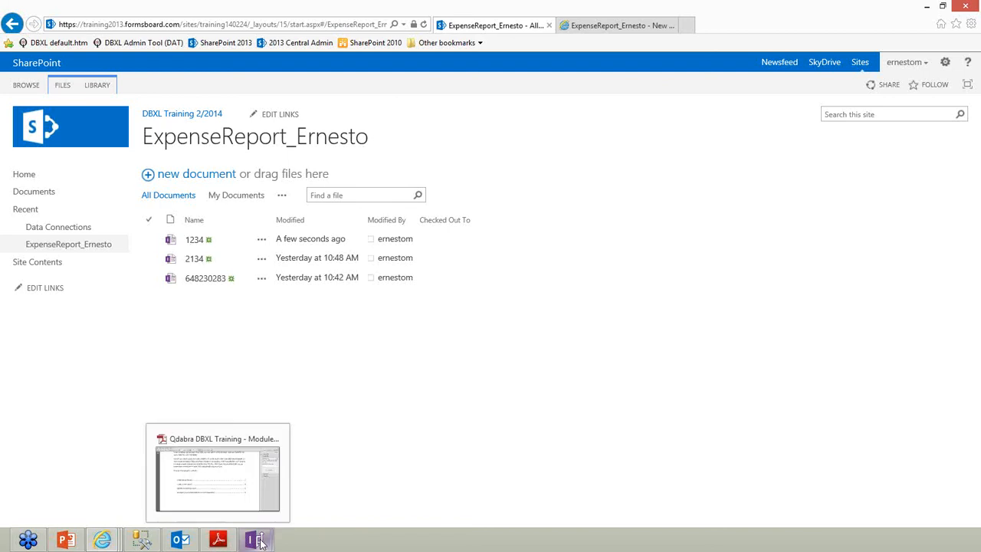
Return to the Report Builder form and show the query's export workbook settings
{"action": "mouse_move", "coordinate": [255, 539]}
{"action": "left_click", "coordinate": [345, 467]}
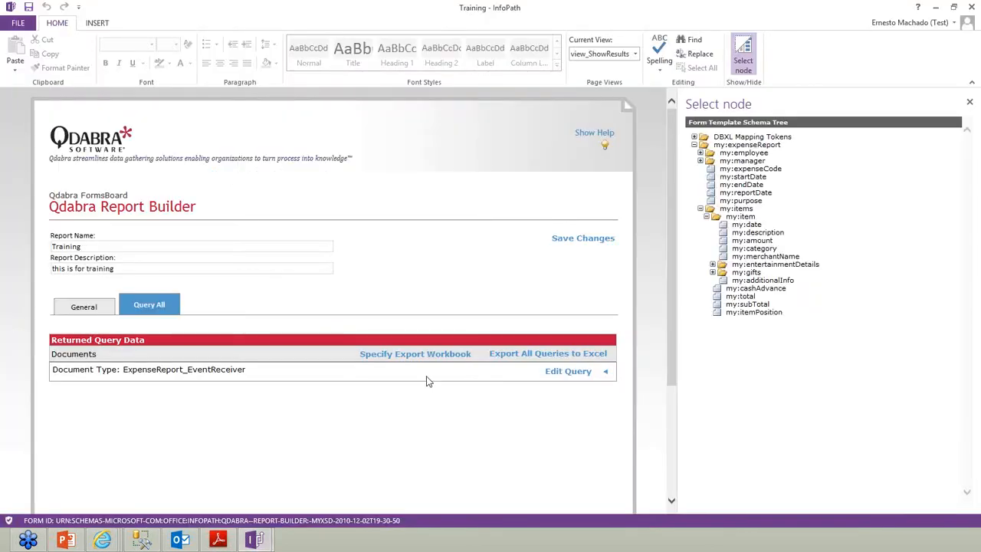
{"action": "left_click", "coordinate": [157, 310]}
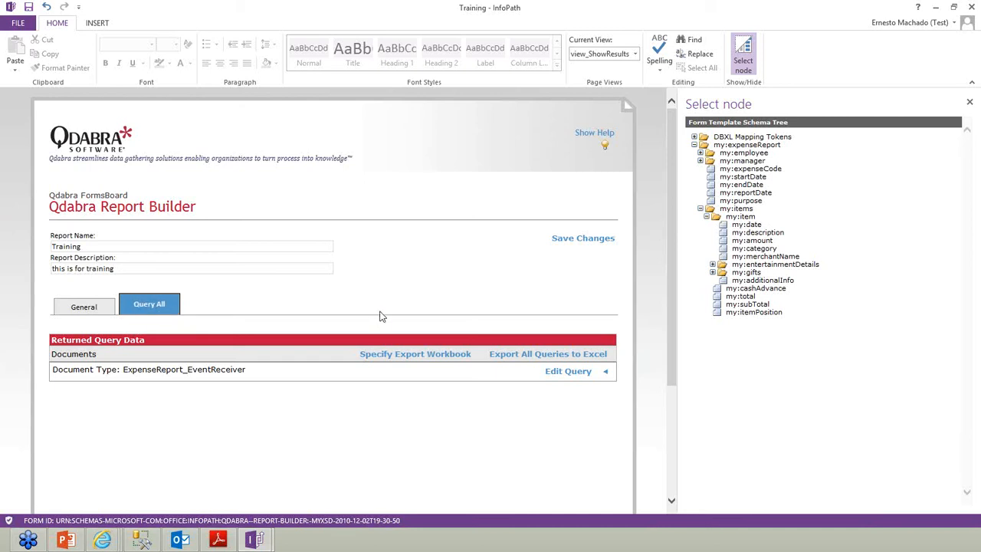
{"action": "left_click", "coordinate": [387, 355]}
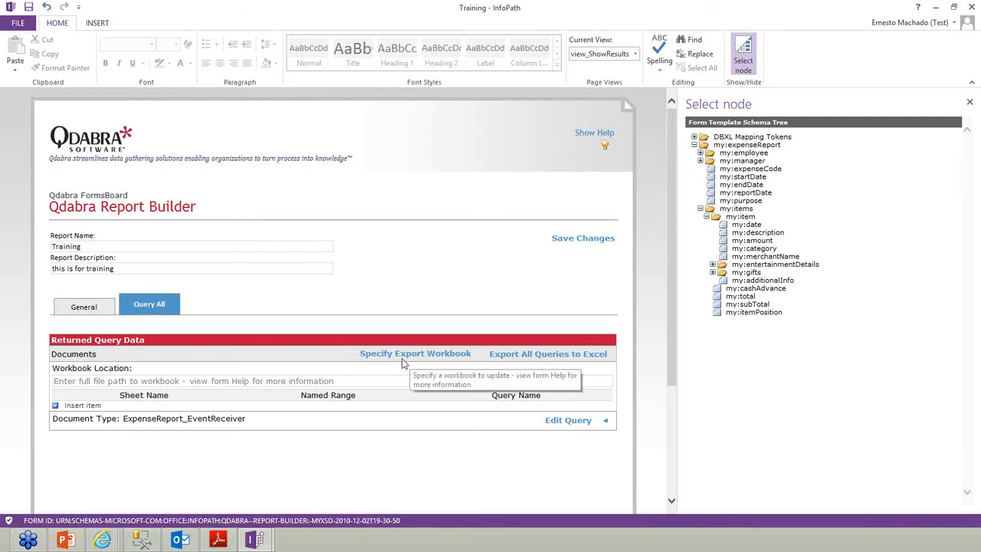
Set the workbook location to the Desktop path ending in TrainingReport.xlsx
{"action": "left_click", "coordinate": [238, 382]}
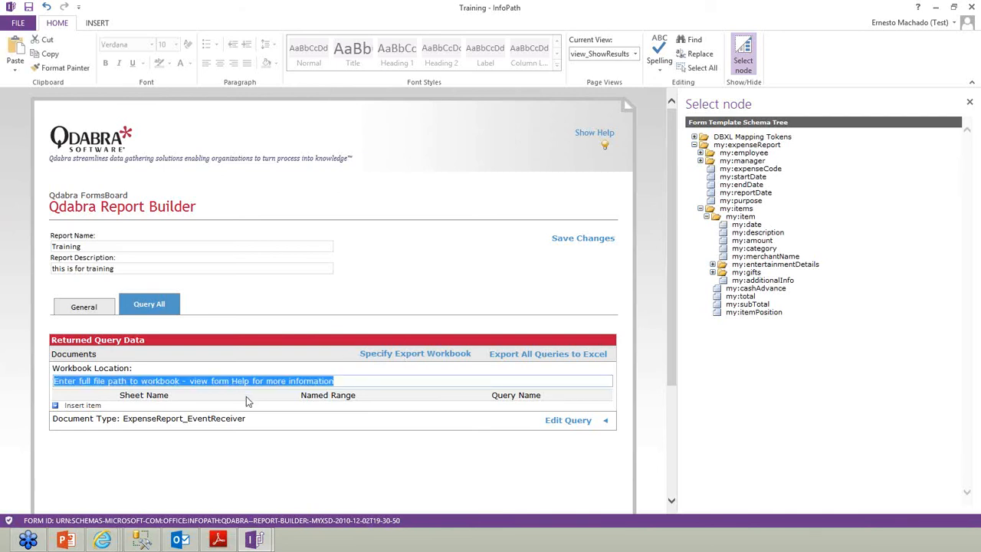
{"action": "key", "text": "ctrl+v"}
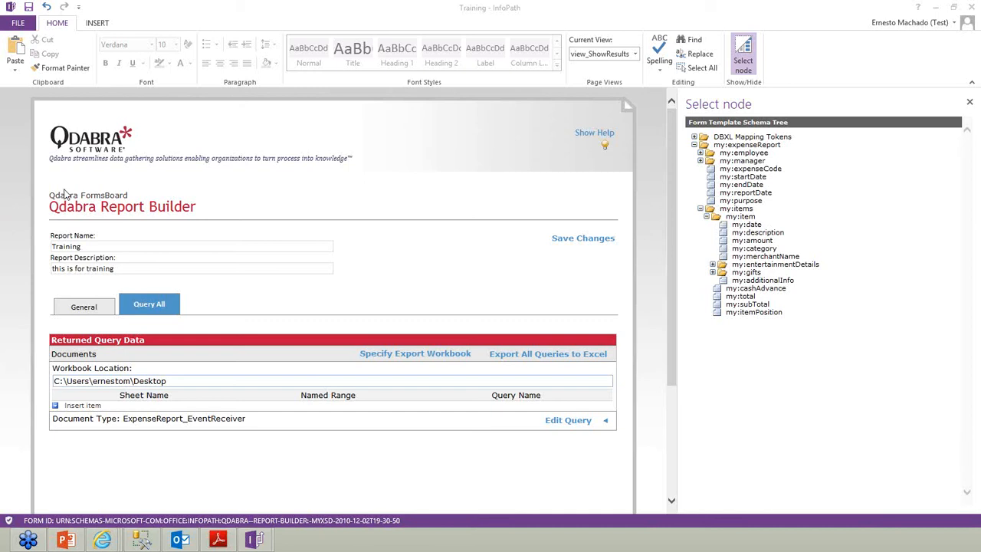
{"action": "left_click", "coordinate": [190, 380]}
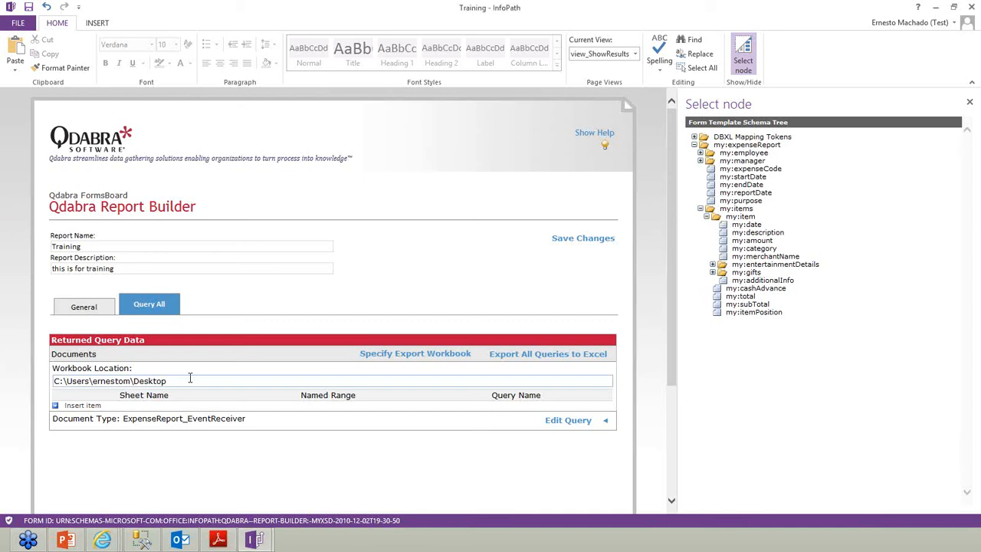
{"action": "type", "text": "TrainingReport.xlsx"}
{"action": "key", "text": "Tab"}
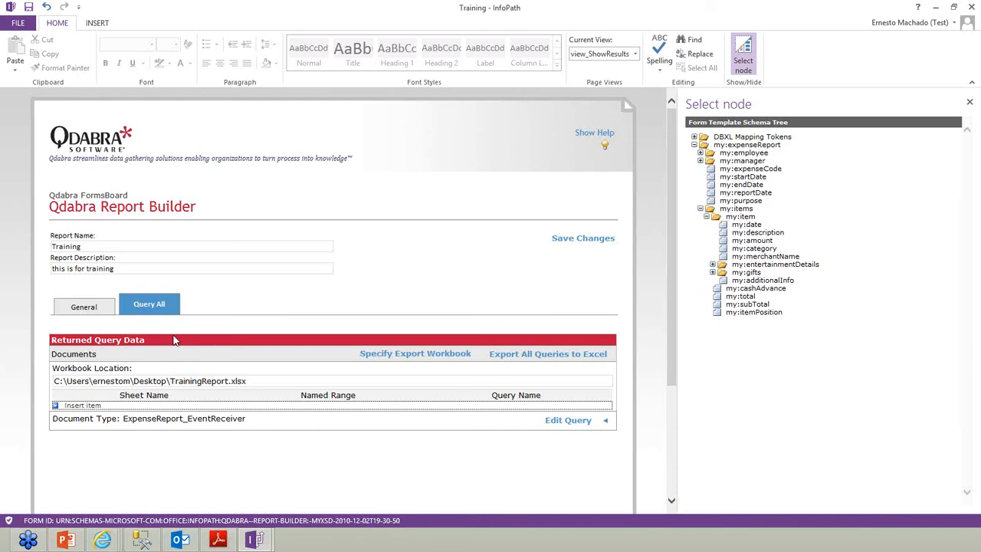
{"action": "left_click", "coordinate": [247, 381]}
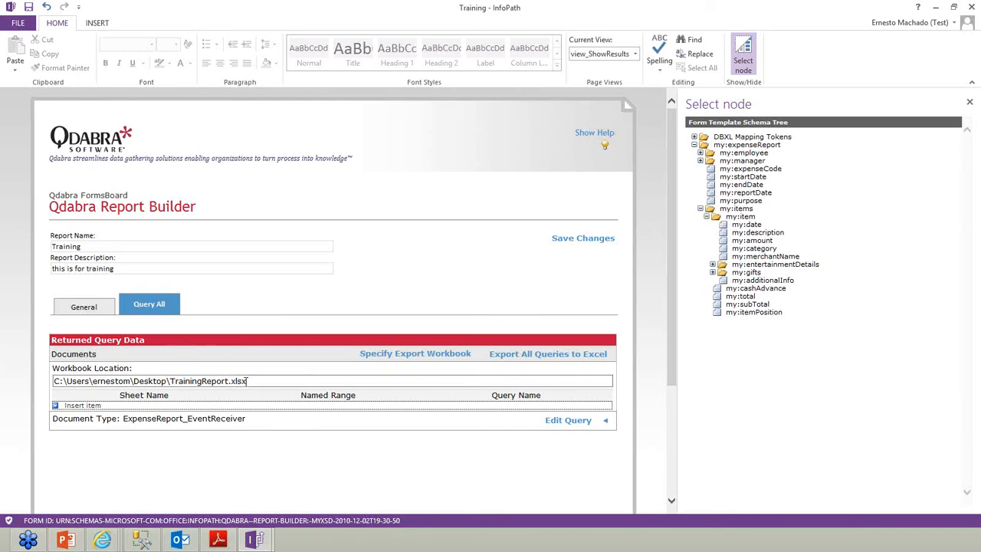
{"action": "left_click_drag", "start_coordinate": [249, 381], "coordinate": [54, 381]}
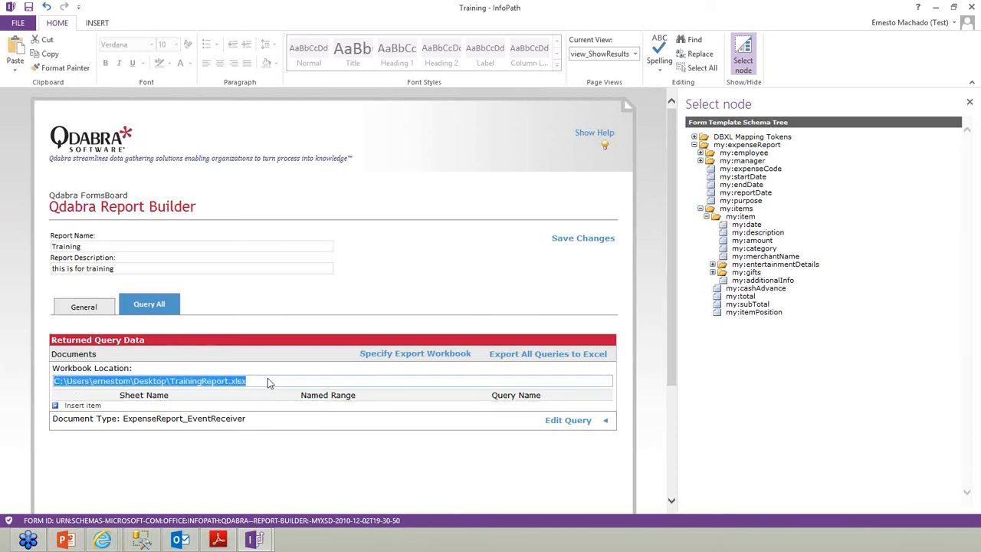
Map sheet ExpenseReport_EventR-1 to query ExpenseReport_EventR-1 and export all queries to Excel
{"action": "left_click", "coordinate": [267, 383]}
{"action": "left_click", "coordinate": [90, 405]}
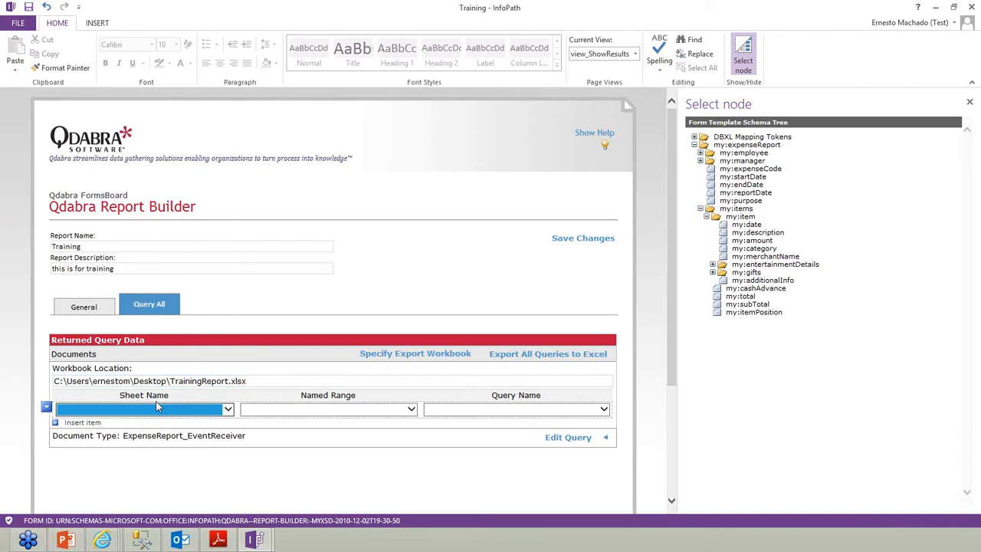
{"action": "left_click", "coordinate": [176, 410]}
{"action": "left_click", "coordinate": [156, 431]}
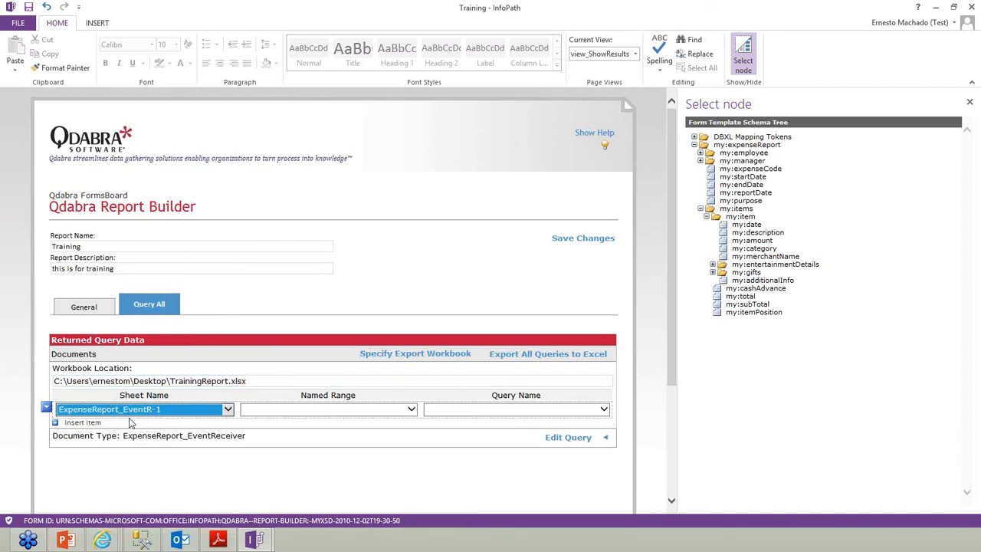
{"action": "left_click", "coordinate": [466, 409]}
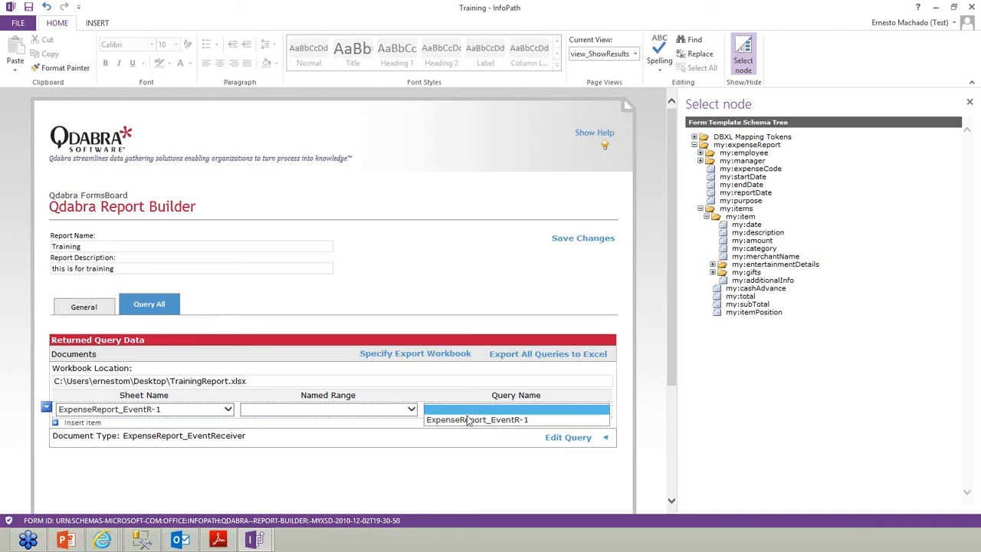
{"action": "left_click", "coordinate": [469, 421]}
{"action": "left_click", "coordinate": [227, 408]}
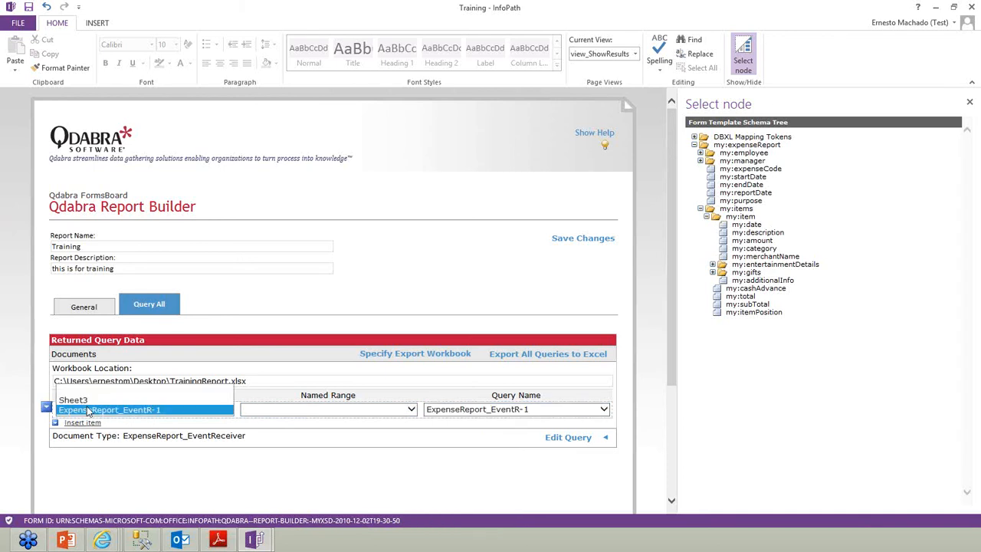
{"action": "left_click", "coordinate": [305, 467]}
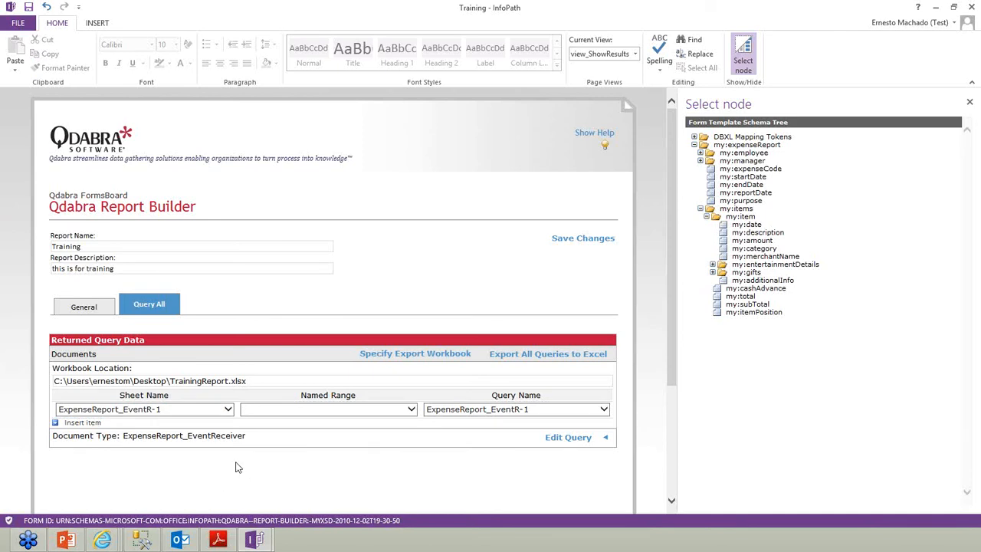
{"action": "left_click", "coordinate": [553, 355]}
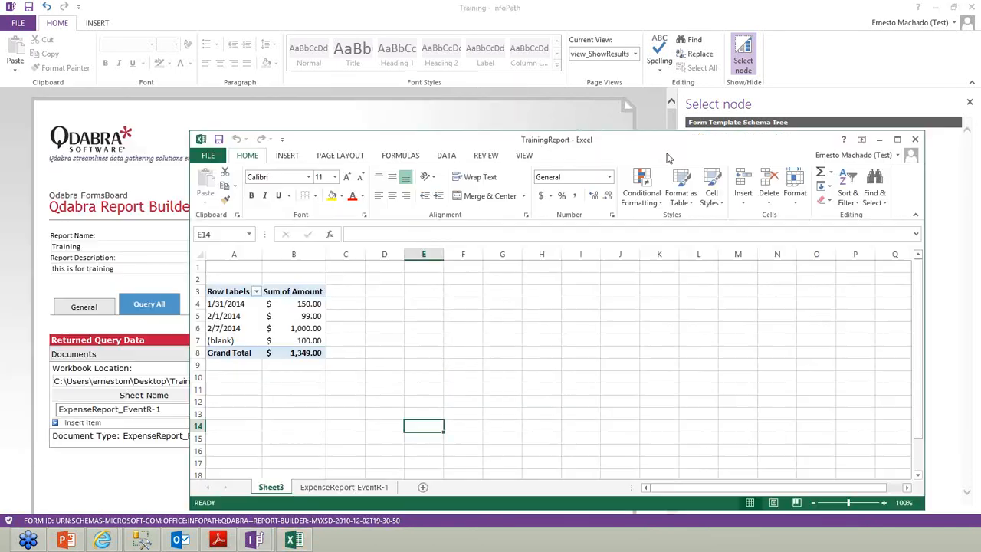
View the exported ExpenseReport_EventR-1 sheet and select the Amount 60 in F7
{"action": "left_click_drag", "start_coordinate": [545, 142], "coordinate": [588, 136]}
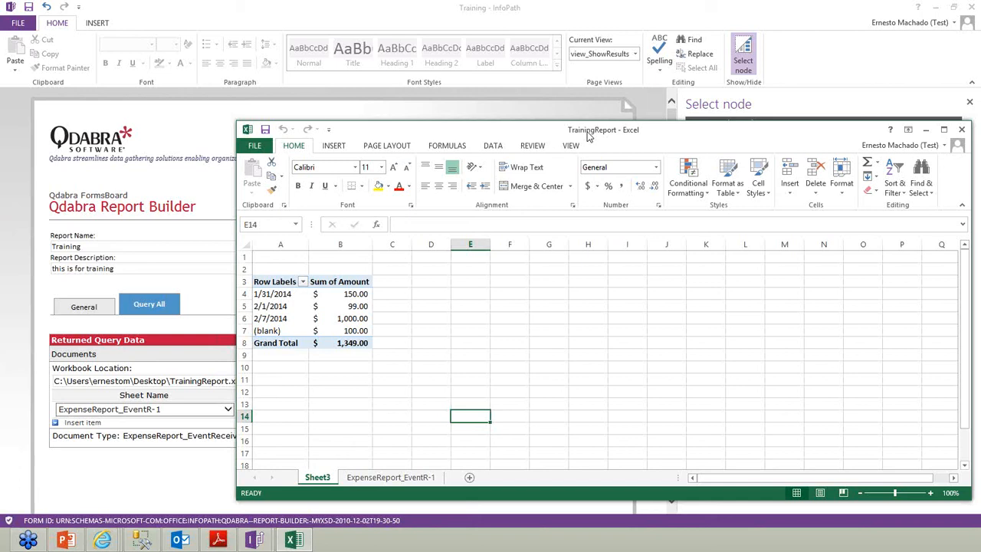
{"action": "left_click", "coordinate": [387, 477]}
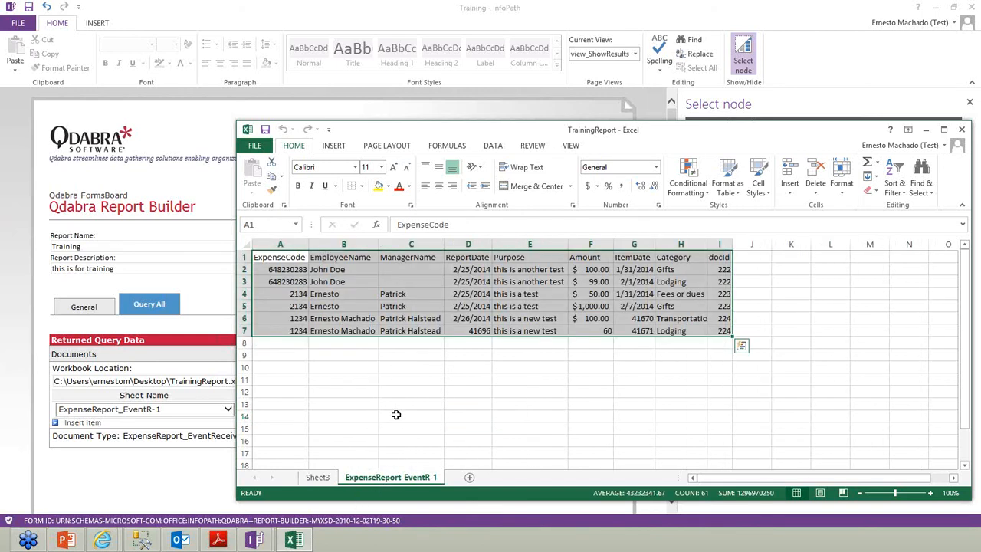
{"action": "left_click", "coordinate": [446, 394]}
{"action": "left_click", "coordinate": [603, 330]}
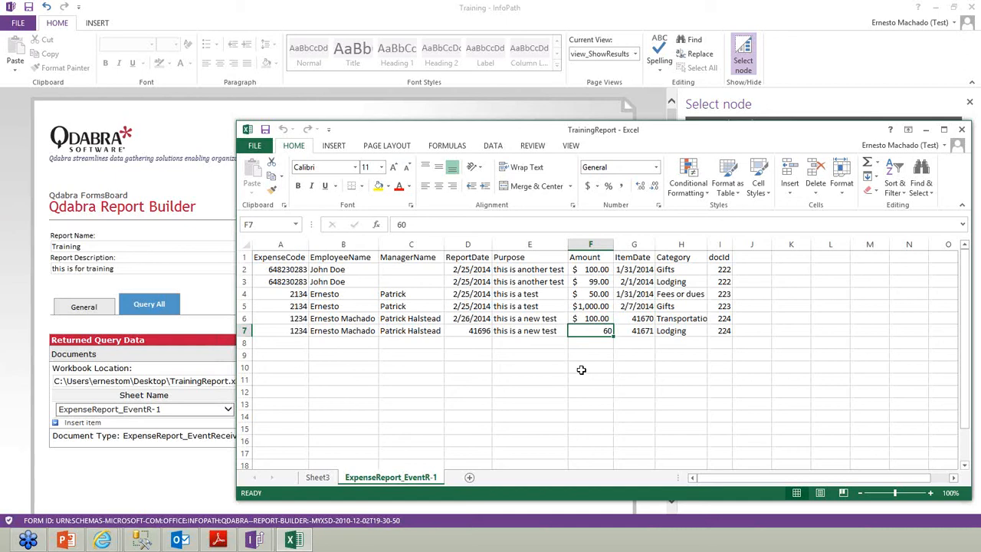
Refresh All on the Sheet3 pivot so the row label becomes 41670
{"action": "left_click", "coordinate": [317, 477]}
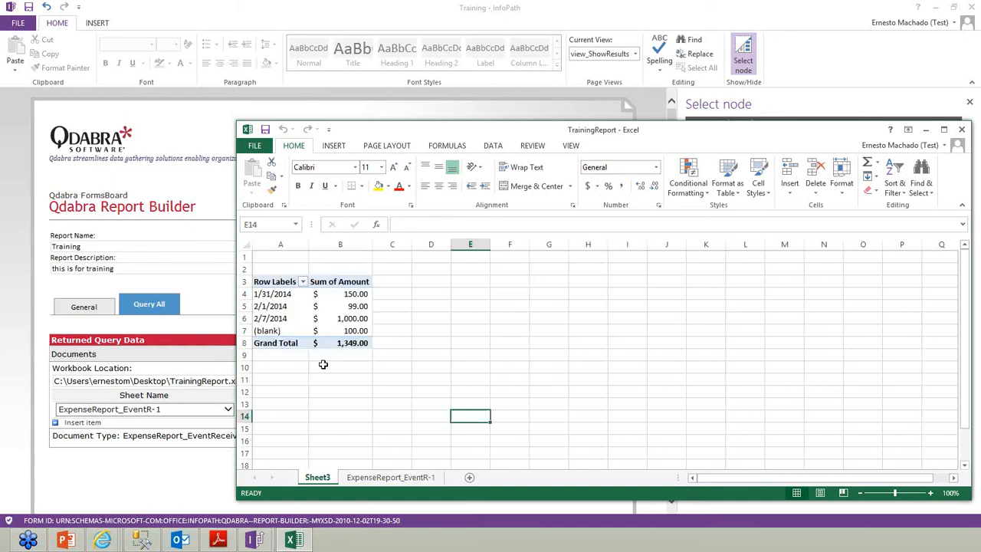
{"action": "left_click", "coordinate": [299, 306]}
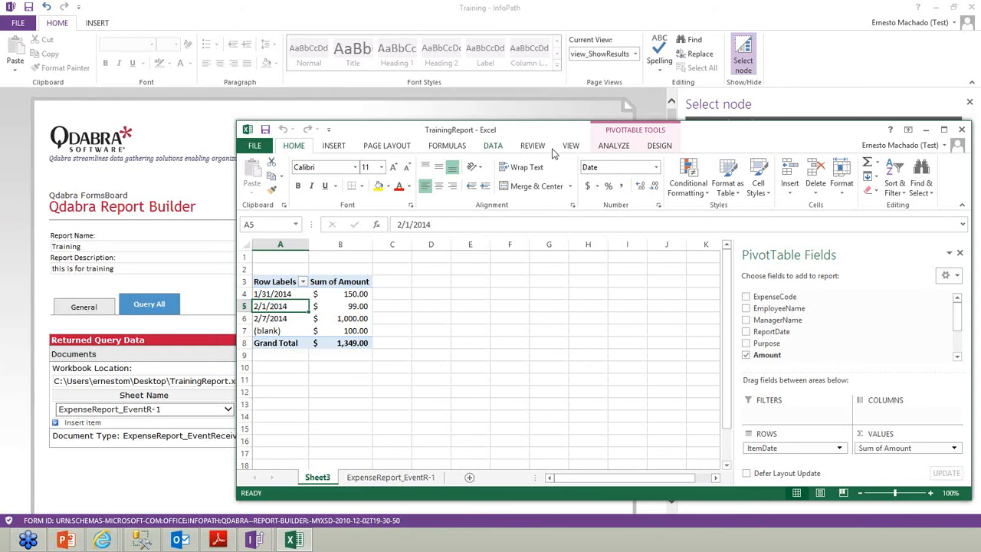
{"action": "left_click", "coordinate": [492, 147]}
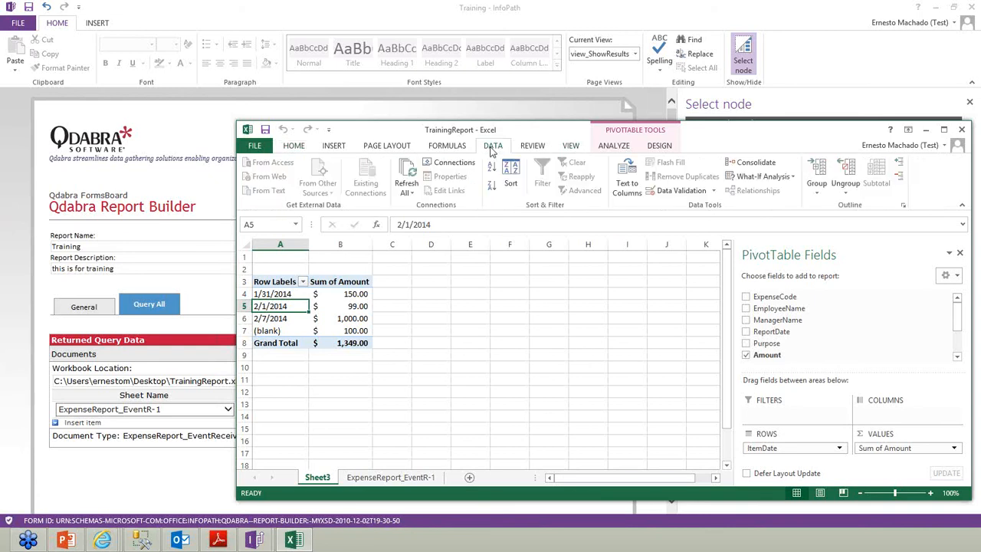
{"action": "left_click", "coordinate": [406, 175]}
{"action": "left_click", "coordinate": [274, 330]}
Return to the ExpenseReport_EventR-1 sheet and select ReportDate 41696 in D7
{"action": "left_click", "coordinate": [390, 476]}
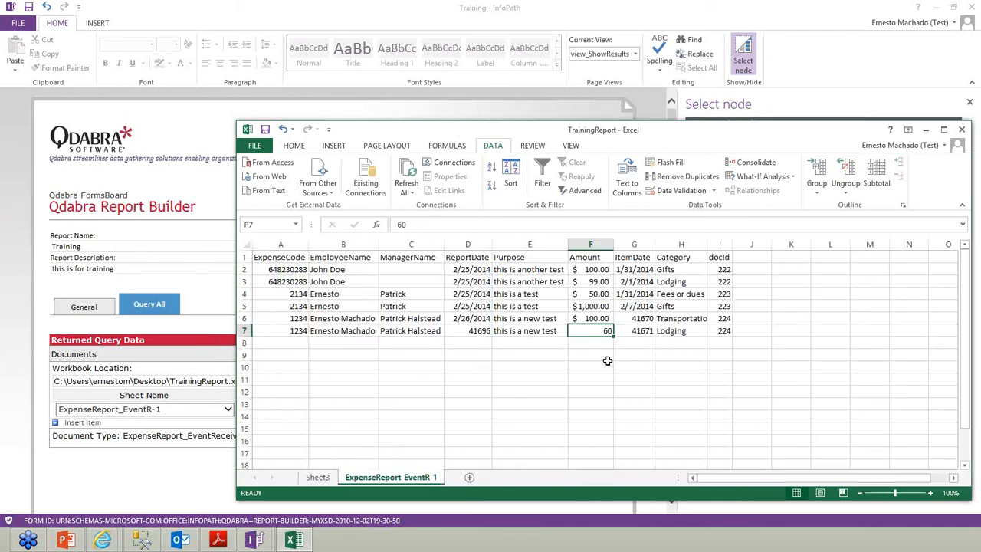
{"action": "left_click", "coordinate": [478, 331]}
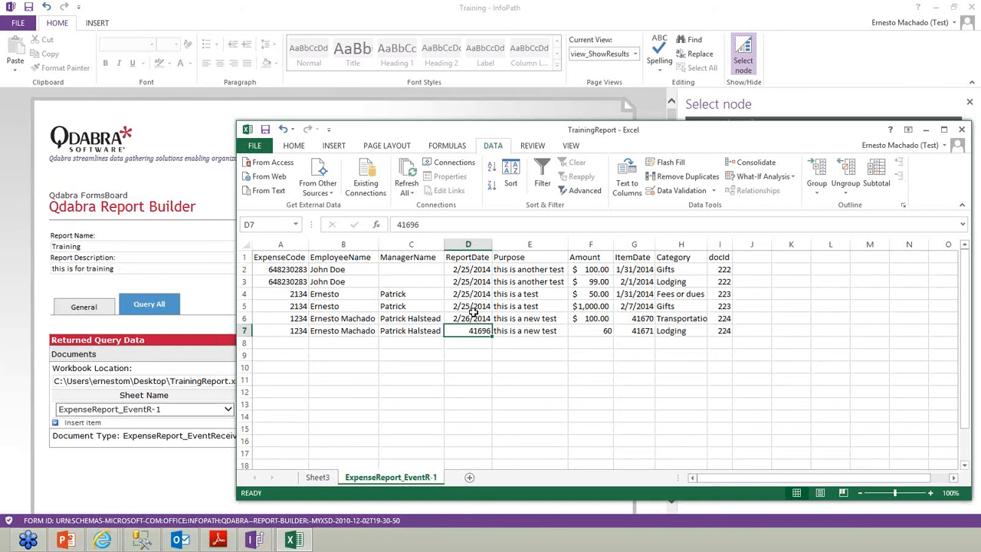
{"action": "left_click", "coordinate": [297, 147]}
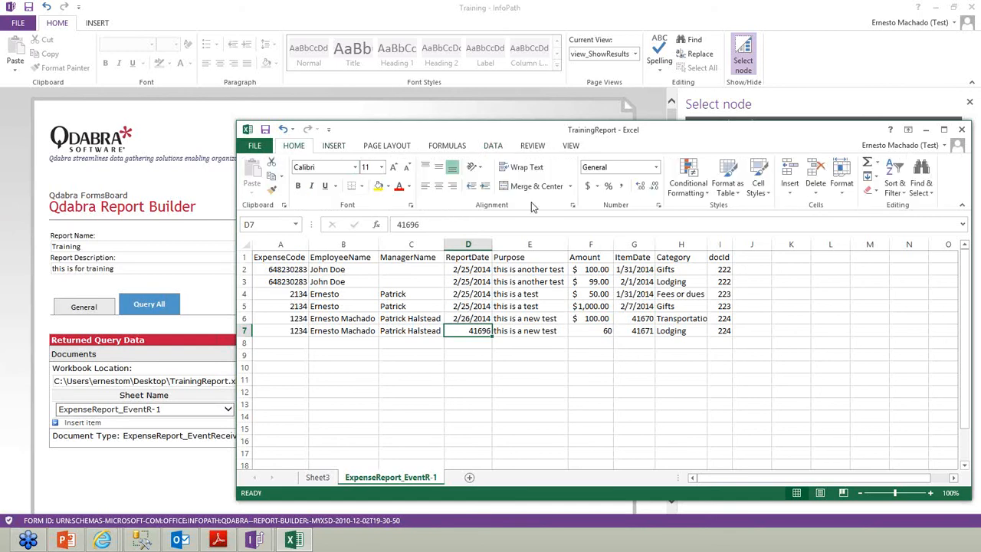
Format D7 as a date and F7 as an accounting amount
{"action": "left_click", "coordinate": [658, 209]}
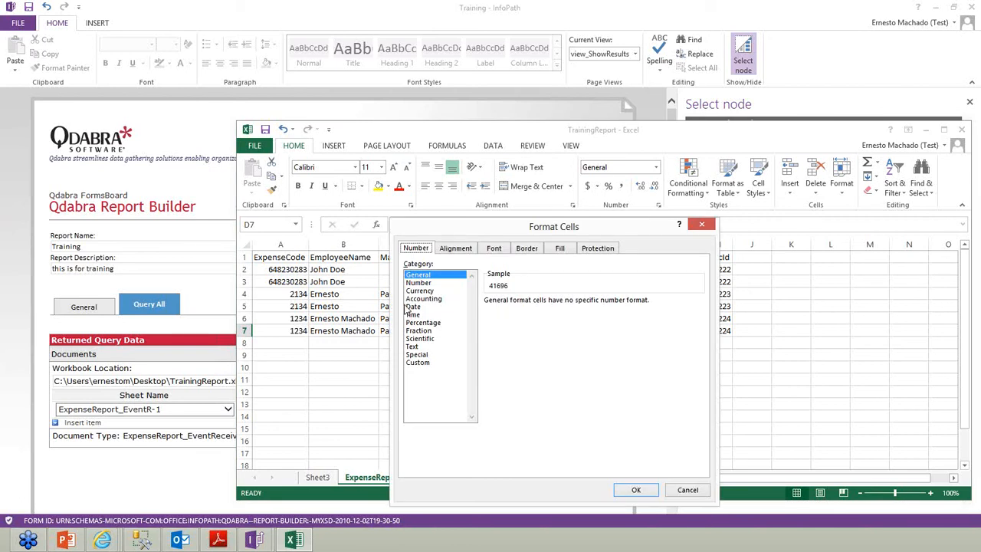
{"action": "left_click", "coordinate": [413, 306]}
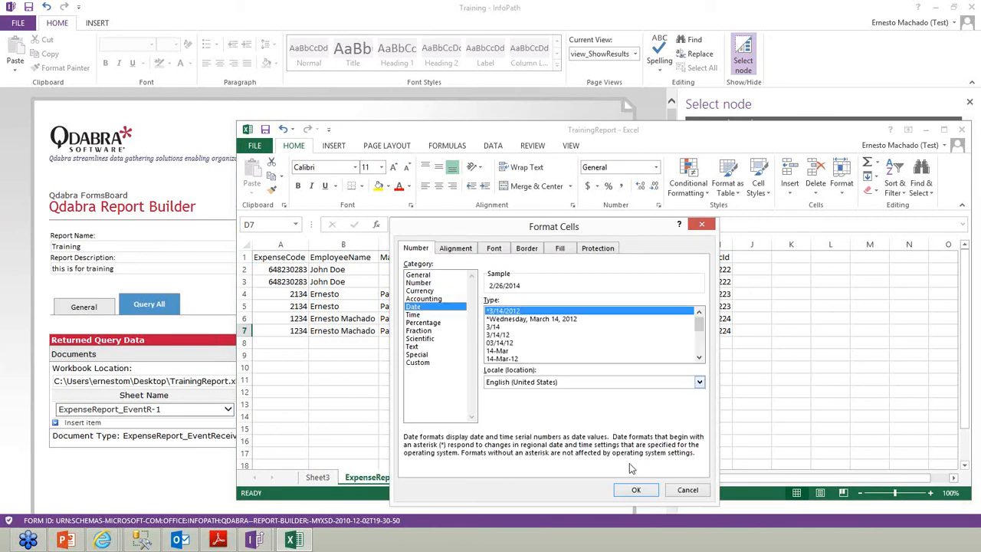
{"action": "left_click", "coordinate": [635, 490]}
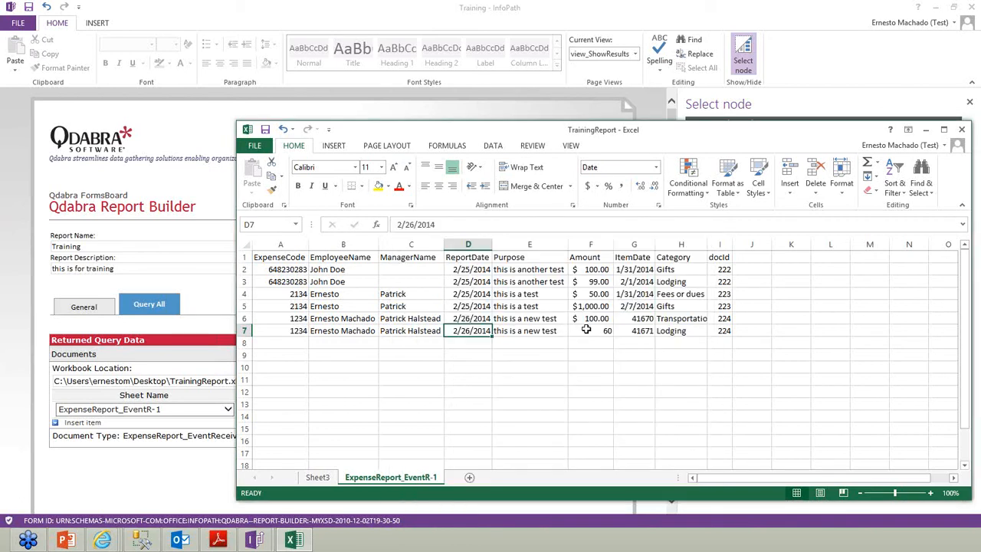
{"action": "left_click", "coordinate": [585, 330]}
{"action": "left_click", "coordinate": [587, 185]}
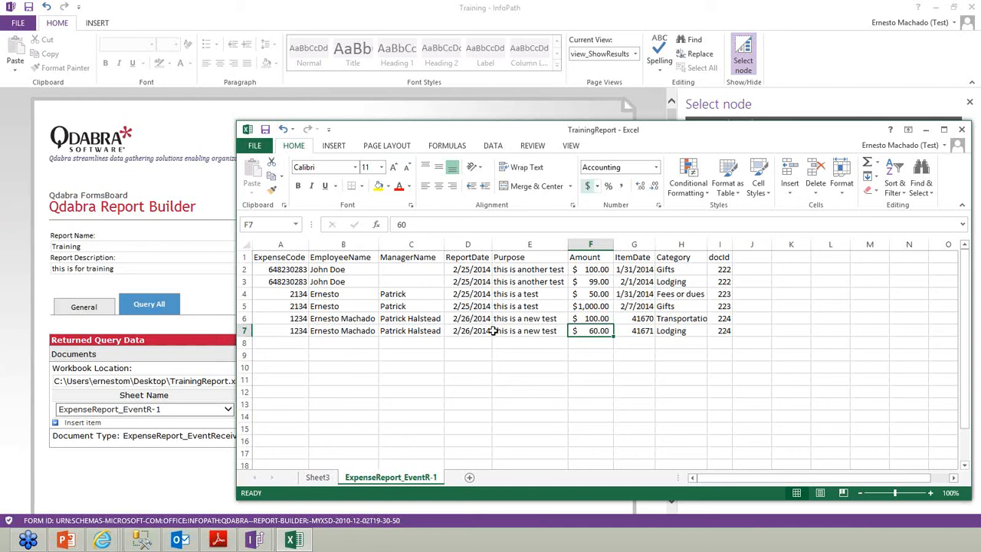
Refresh the Sheet3 pivot table and select the 41670 row label
{"action": "left_click", "coordinate": [317, 477]}
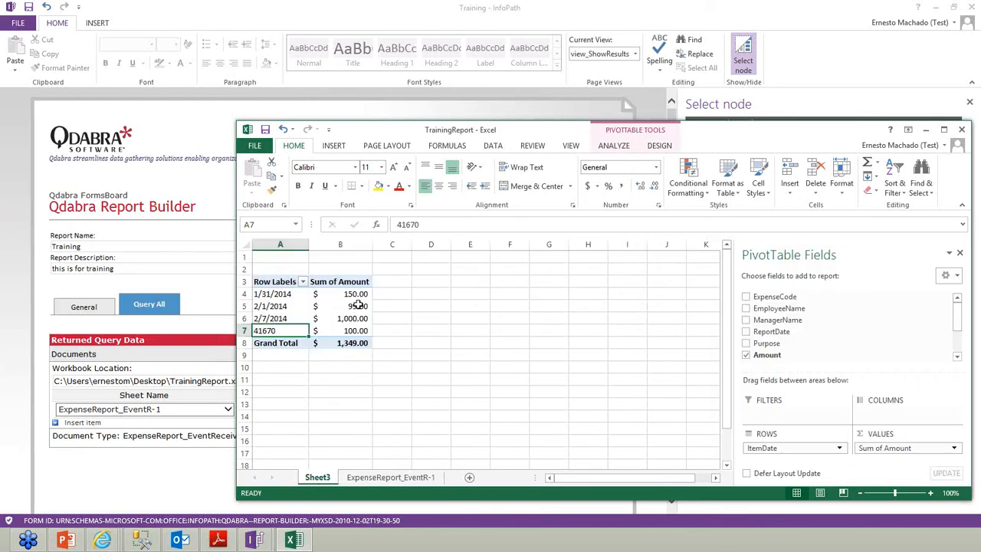
{"action": "right_click", "coordinate": [358, 305]}
{"action": "left_click", "coordinate": [394, 359]}
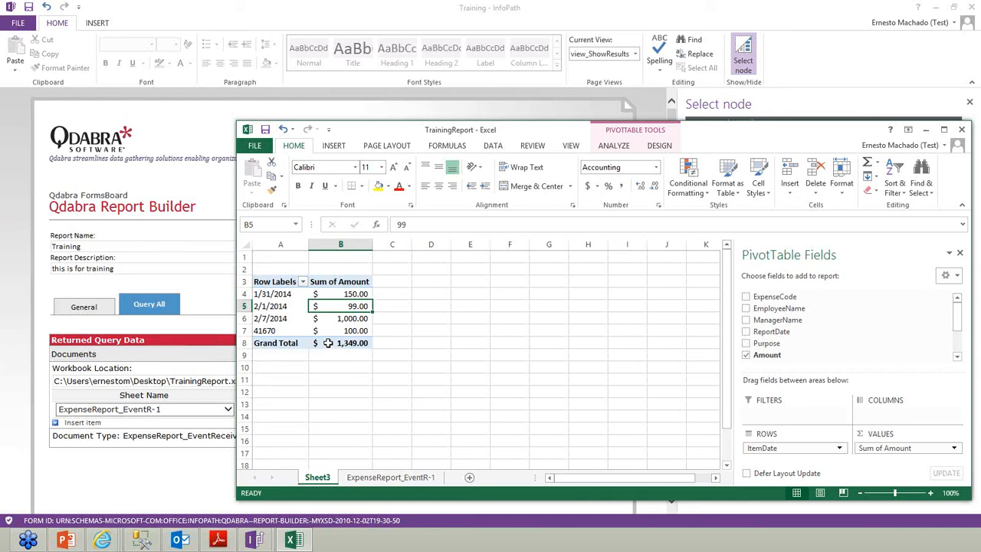
{"action": "left_click", "coordinate": [281, 323]}
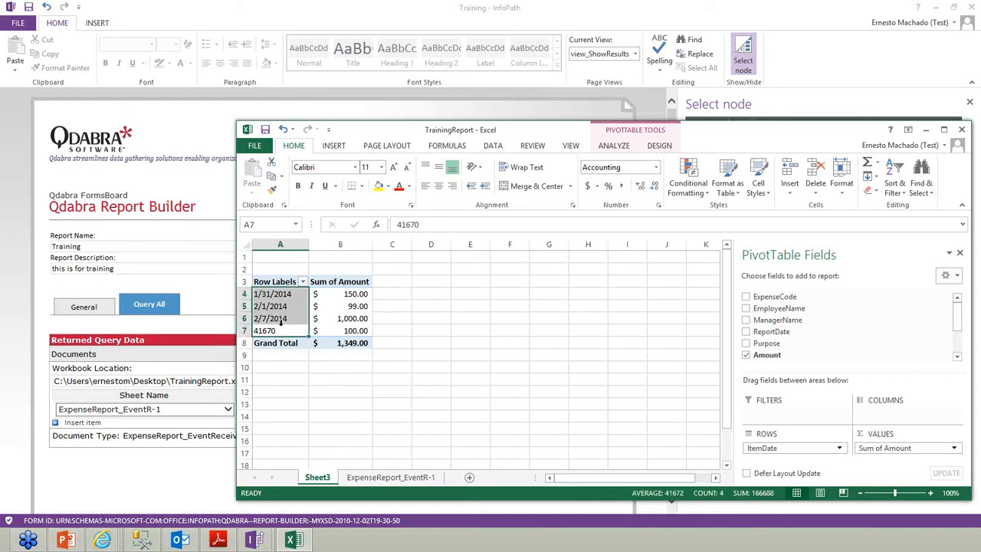
{"action": "left_click", "coordinate": [278, 330]}
Format the ItemDate values in G6:G7 as short dates, 1/31/2014 and 2/1/2014
{"action": "left_click", "coordinate": [363, 479]}
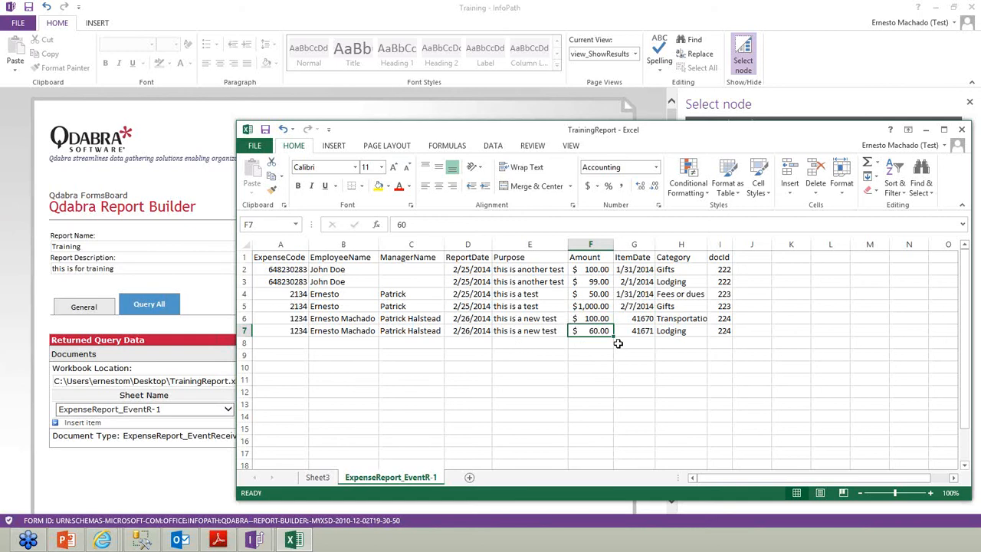
{"action": "left_click_drag", "start_coordinate": [638, 318], "coordinate": [639, 331]}
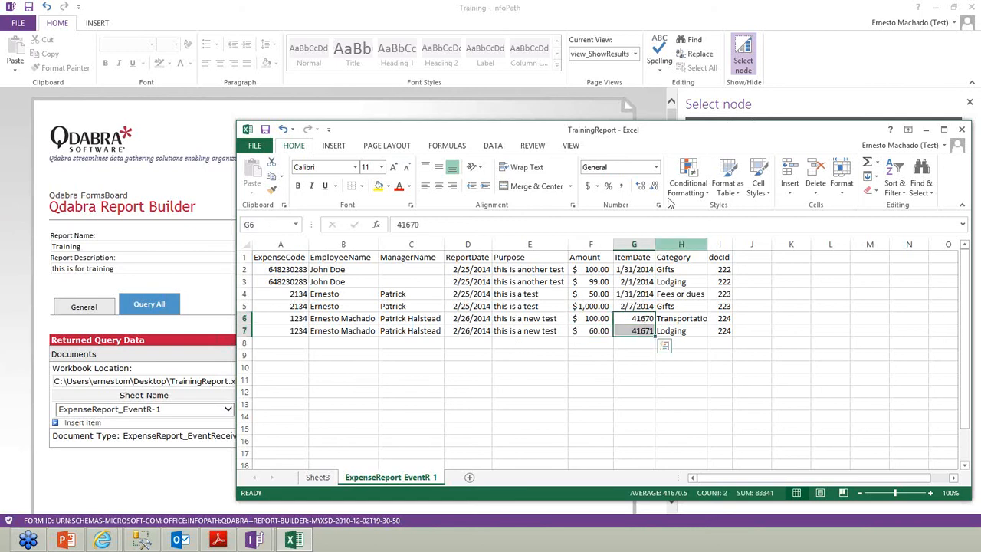
{"action": "left_click", "coordinate": [656, 167]}
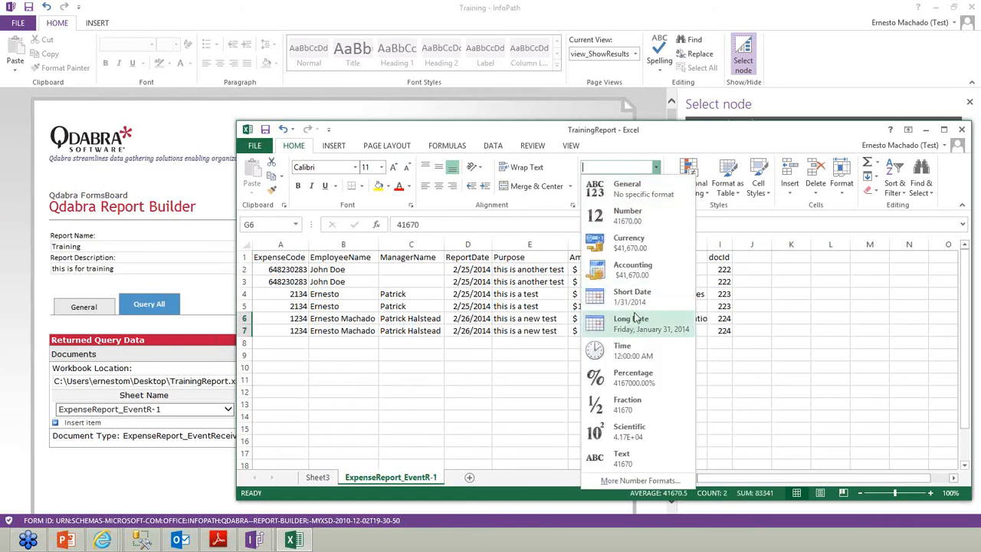
{"action": "left_click", "coordinate": [633, 299]}
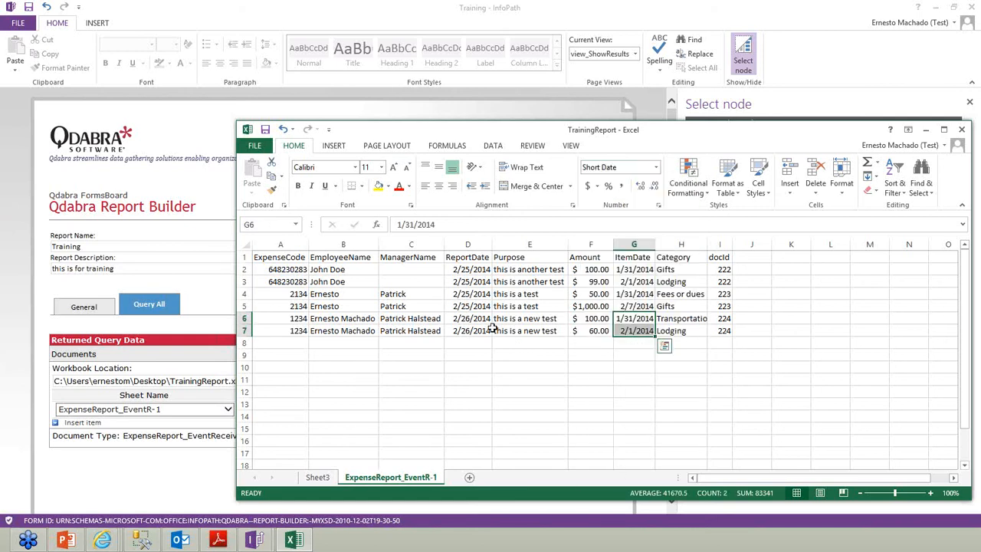
{"action": "left_click", "coordinate": [318, 477]}
Refresh the Sheet3 pivot to show three ItemDate rows totalling $1,349.00
{"action": "right_click", "coordinate": [359, 305]}
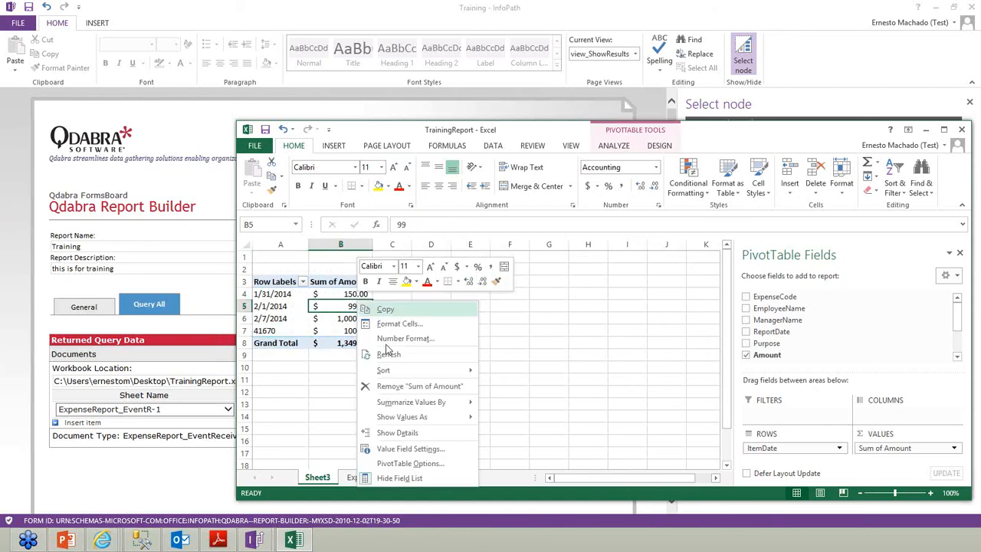
{"action": "left_click", "coordinate": [371, 354]}
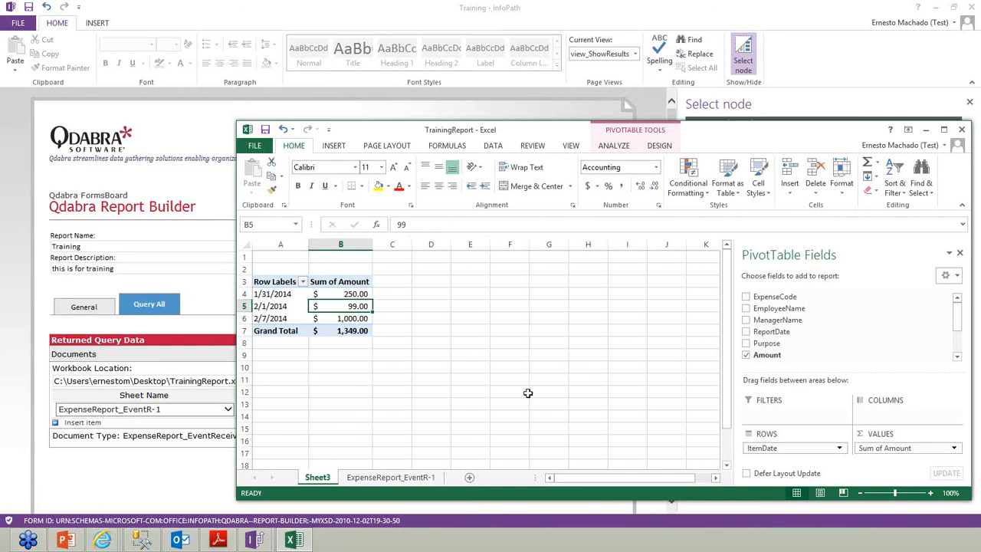
{"action": "left_click", "coordinate": [406, 477]}
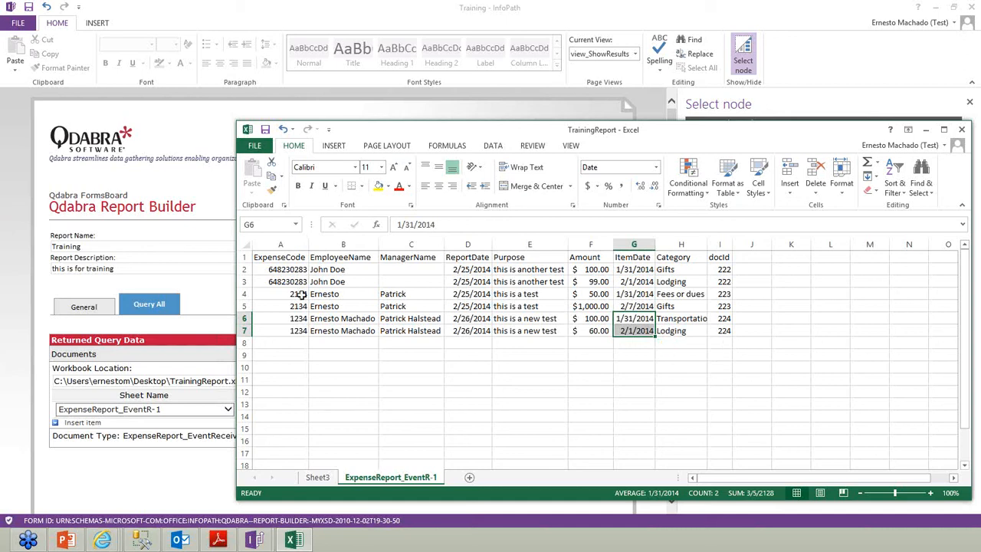
{"action": "left_click", "coordinate": [317, 478]}
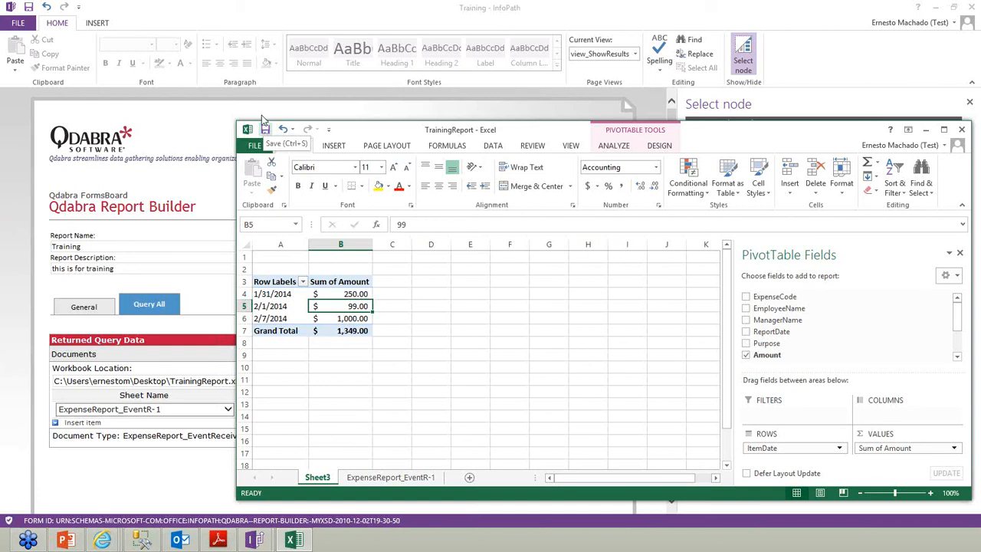
Save TrainingReport.xlsx and close Excel
{"action": "left_click", "coordinate": [961, 130]}
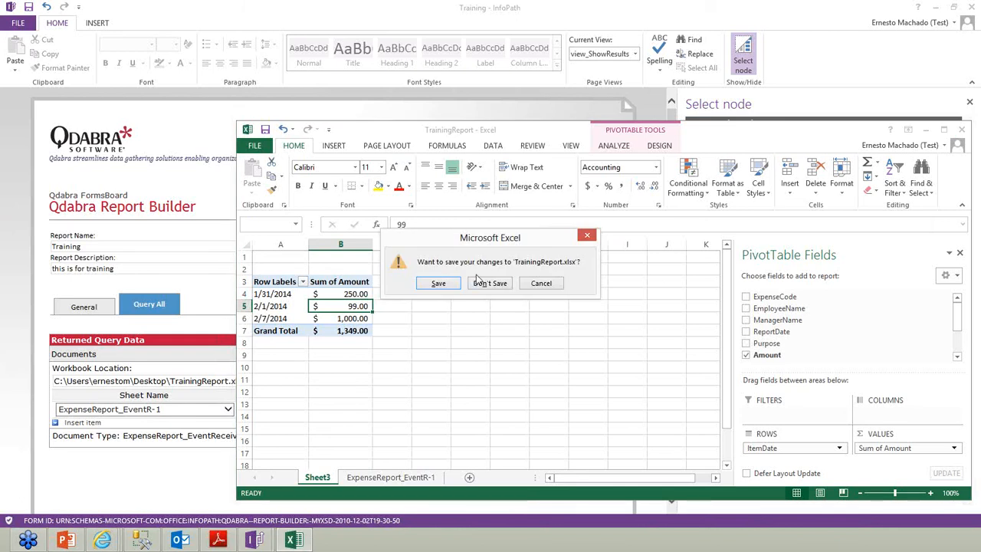
{"action": "left_click", "coordinate": [439, 283]}
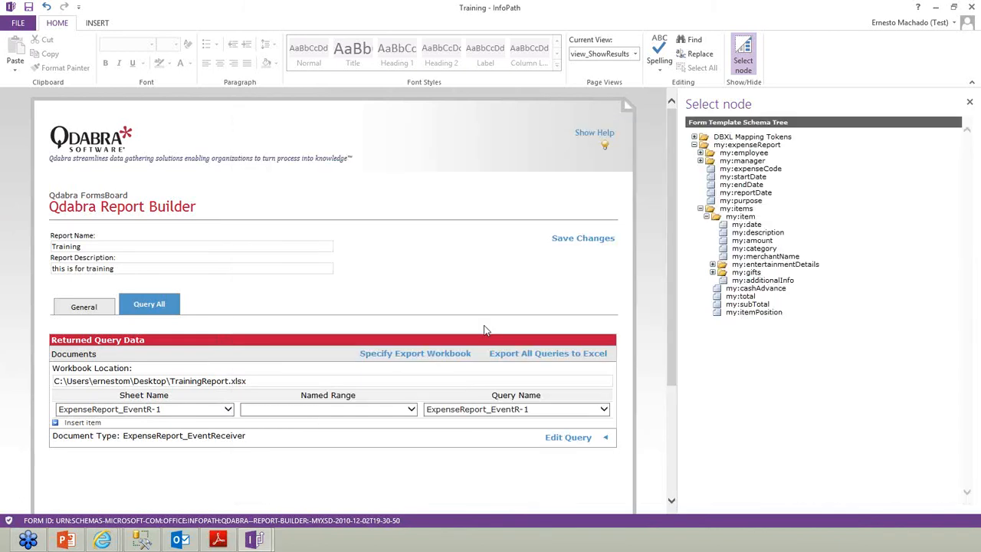
{"action": "key", "text": "alt+Tab"}
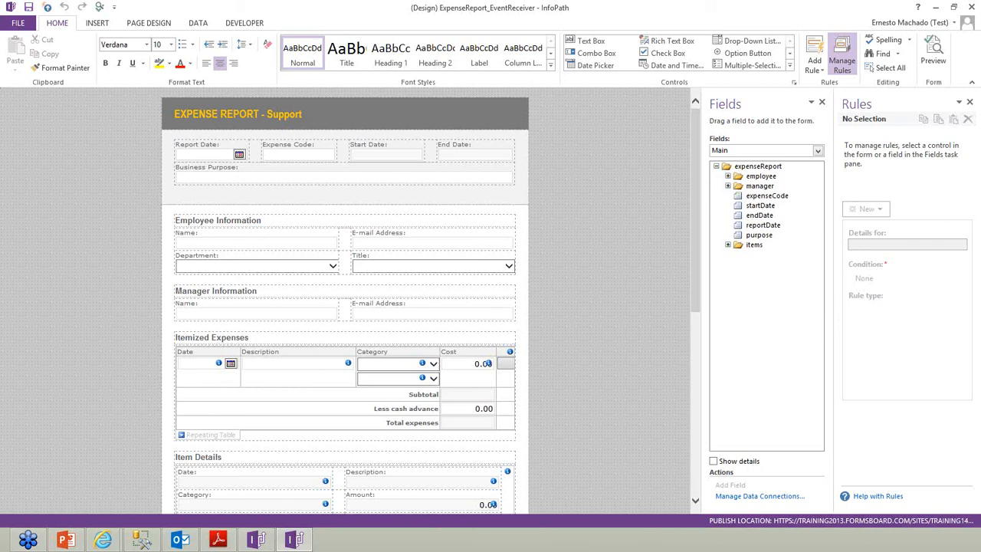
Open a new Qdabra Report Builder form from Installed Forms
{"action": "key", "text": "alt+Tab"}
{"action": "key", "text": "alt+Tab"}
{"action": "key", "text": "alt+Tab"}
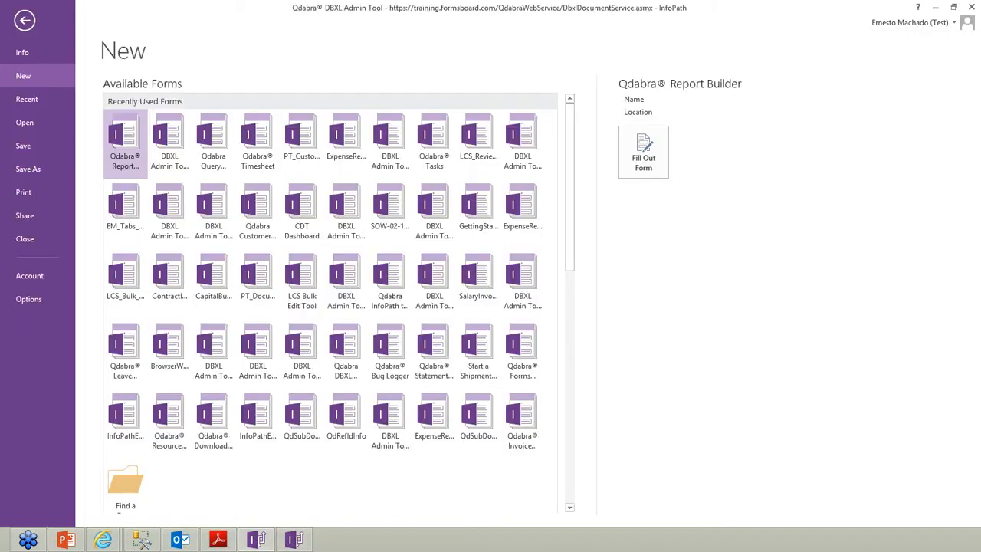
{"action": "scroll", "coordinate": [313, 270], "scroll_direction": "down", "scroll_amount": 2}
{"action": "scroll", "coordinate": [312, 270], "scroll_direction": "down", "scroll_amount": 5}
{"action": "left_click", "coordinate": [112, 492]}
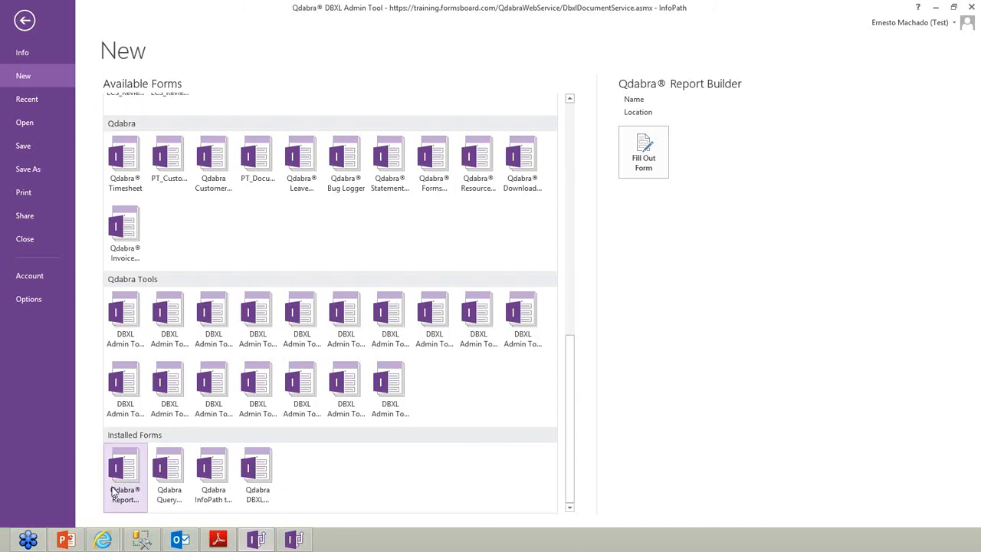
{"action": "double_click", "coordinate": [112, 493]}
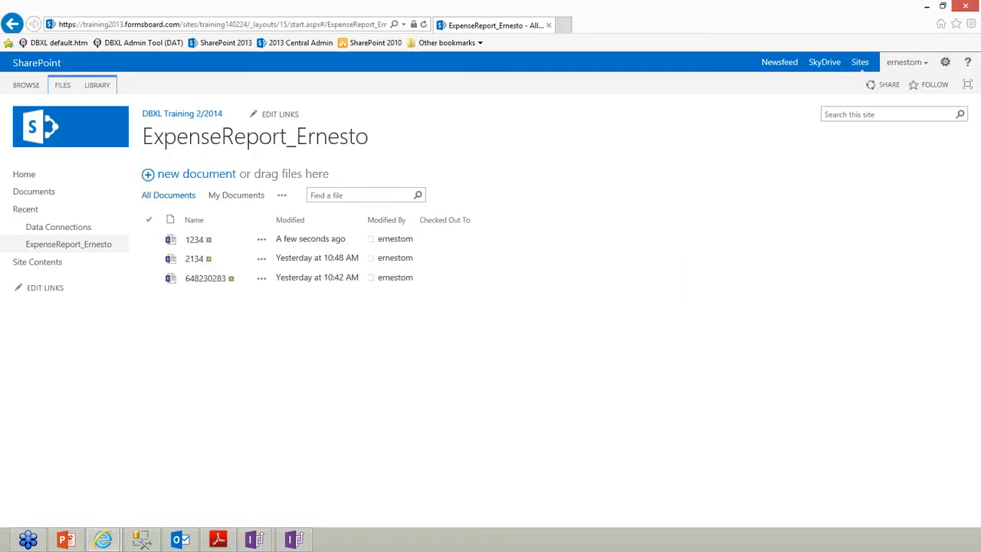
{"action": "left_click", "coordinate": [928, 7]}
{"action": "triple_click", "coordinate": [314, 383]}
{"action": "type", "text": "h"}
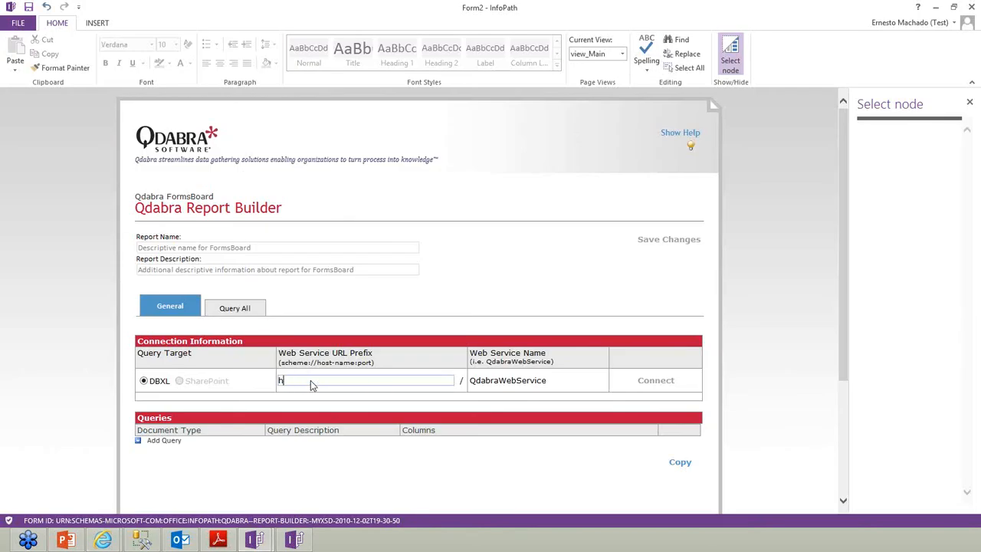
{"action": "type", "text": "ttp://training.formsboard.com"}
{"action": "key", "text": "Tab"}
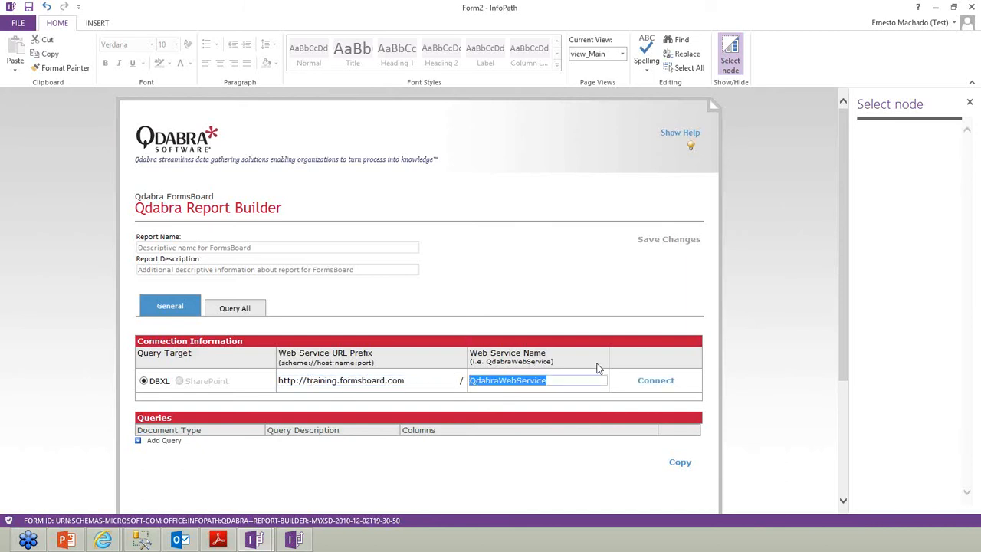
{"action": "left_click", "coordinate": [645, 386]}
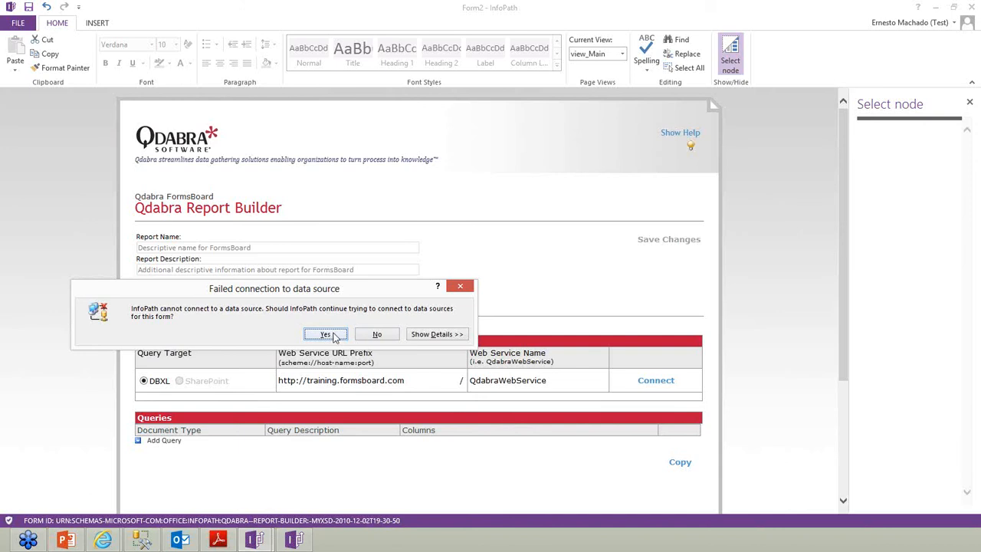
{"action": "left_click", "coordinate": [336, 339]}
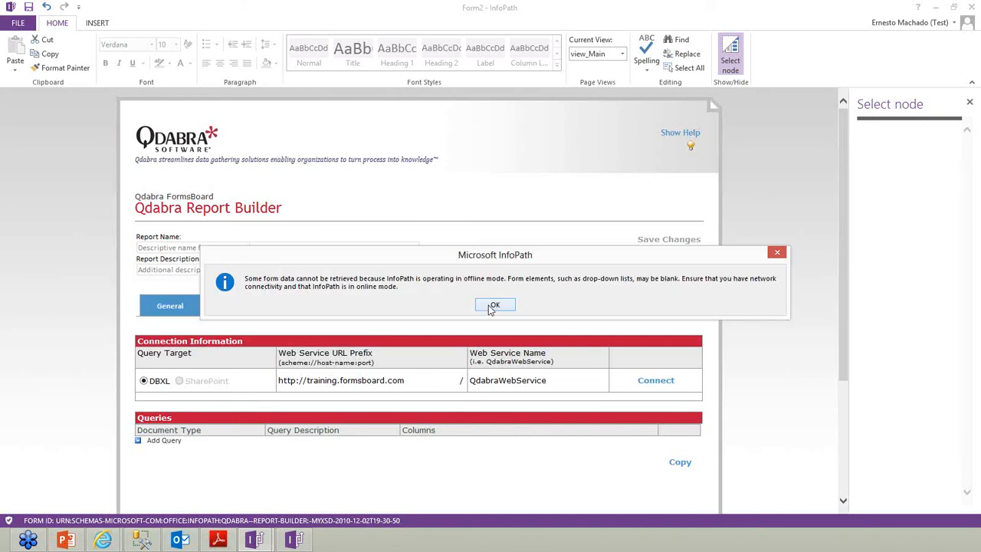
{"action": "left_click", "coordinate": [494, 305]}
{"action": "left_click", "coordinate": [502, 310]}
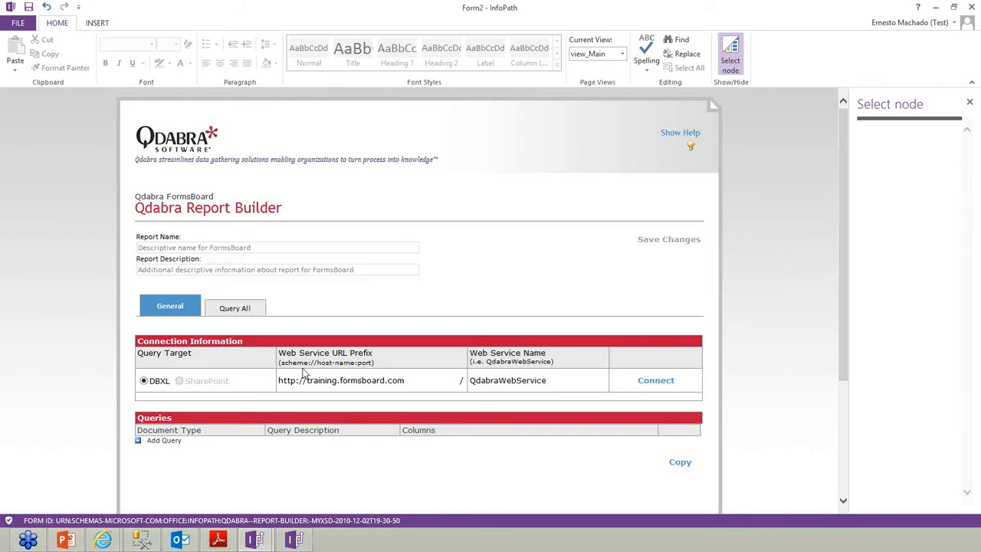
Change the prefix scheme to https and reconnect
{"action": "double_click", "coordinate": [293, 376]}
{"action": "type", "text": "https"}
{"action": "left_click", "coordinate": [648, 383]}
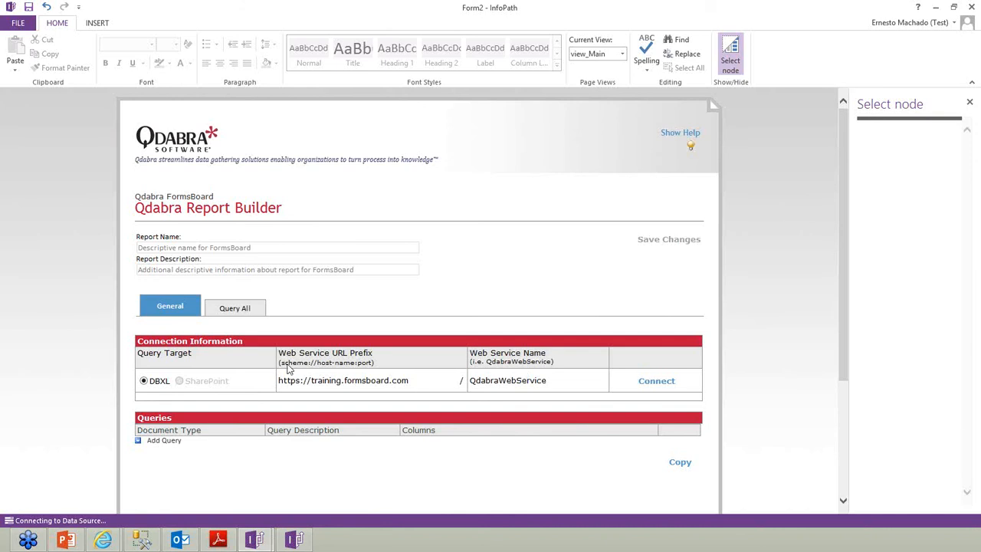
Add a new query with document type ExpenseReport_EventReceiver
{"action": "left_click", "coordinate": [170, 441]}
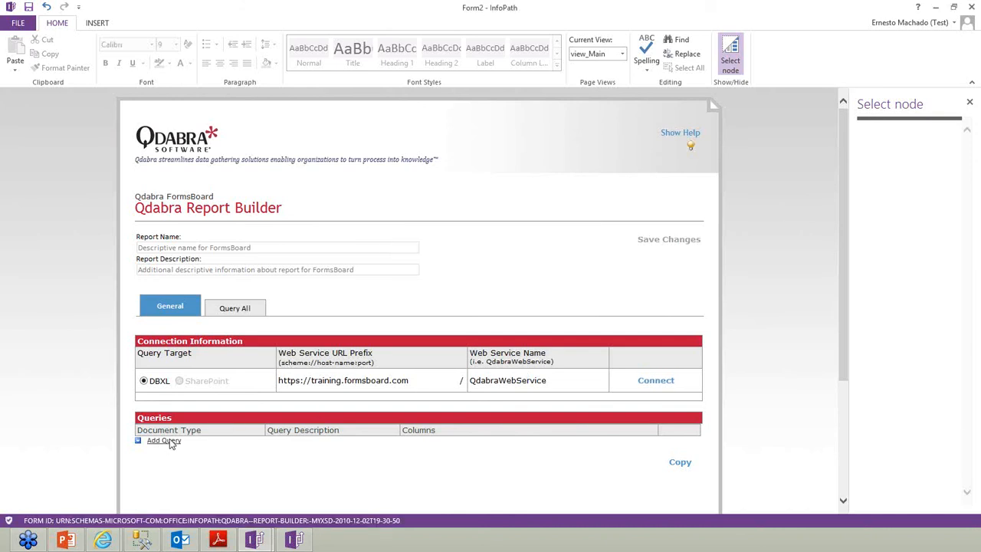
{"action": "left_click", "coordinate": [170, 442]}
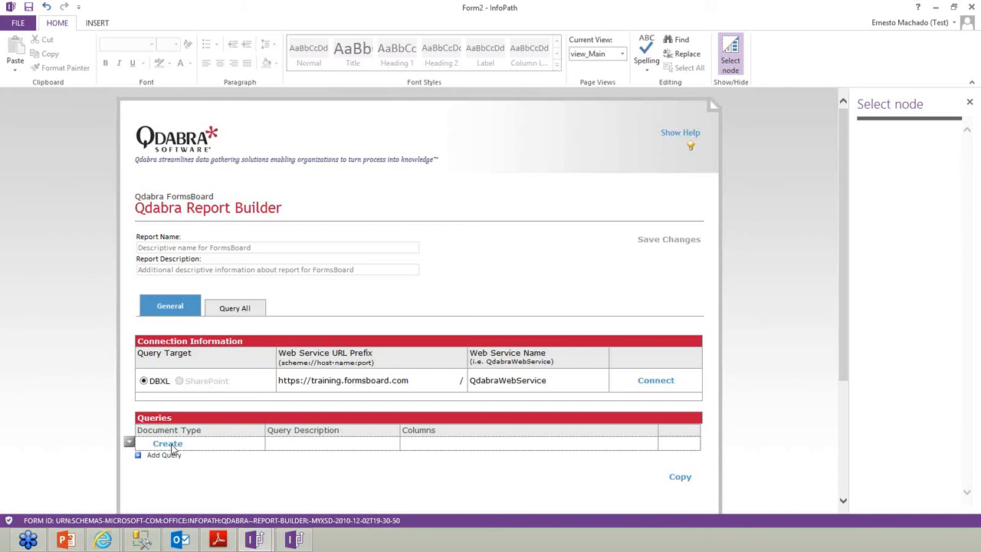
{"action": "left_click", "coordinate": [173, 449]}
{"action": "scroll", "coordinate": [280, 399], "scroll_direction": "down", "scroll_amount": 3}
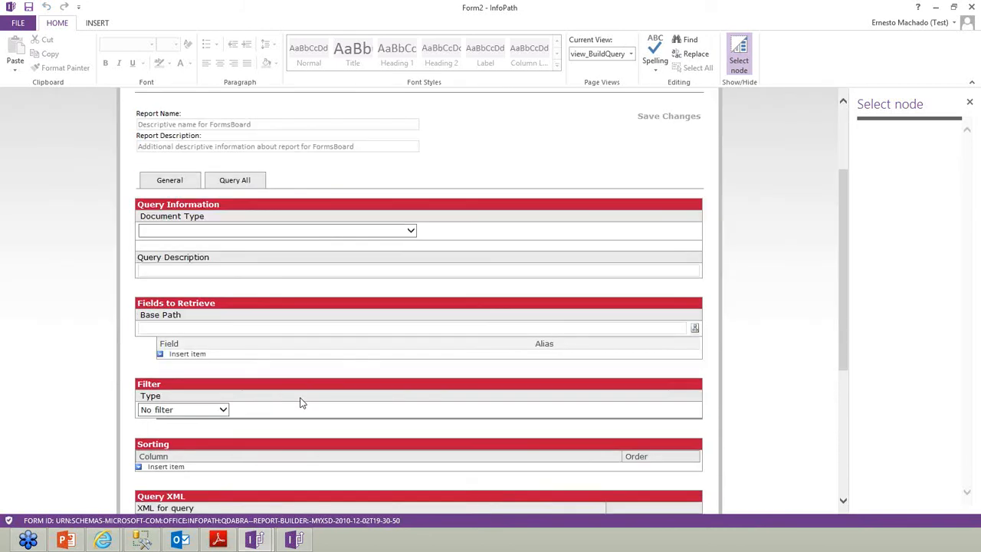
{"action": "left_click", "coordinate": [318, 229]}
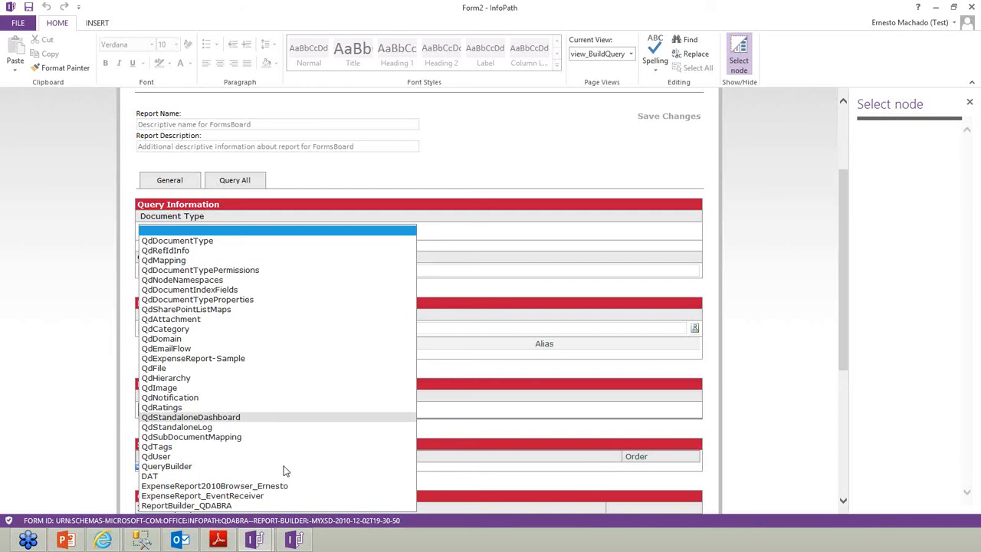
{"action": "left_click", "coordinate": [277, 496]}
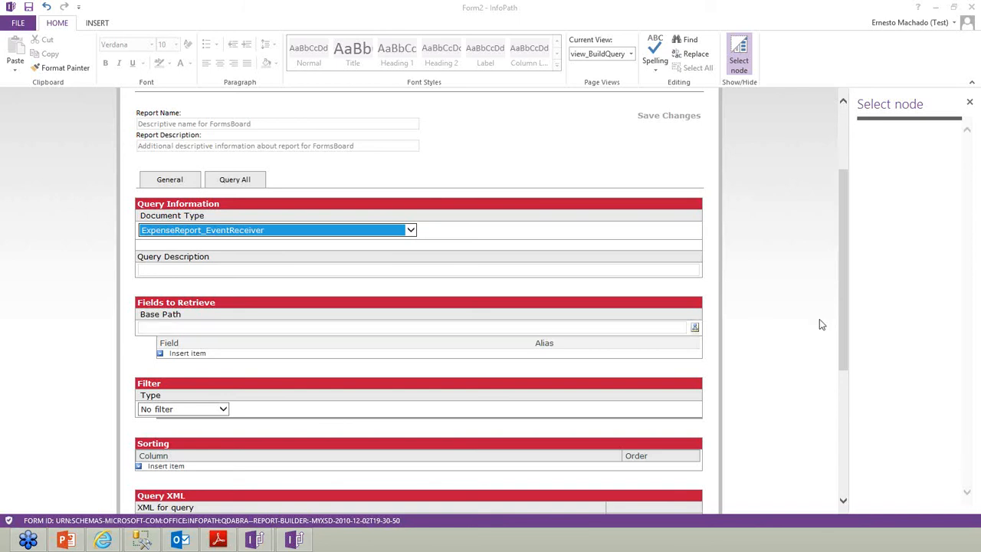
Select the generated Query XML text
{"action": "scroll", "coordinate": [819, 324], "scroll_direction": "down", "scroll_amount": 3}
{"action": "scroll", "coordinate": [601, 299], "scroll_direction": "up", "scroll_amount": 3}
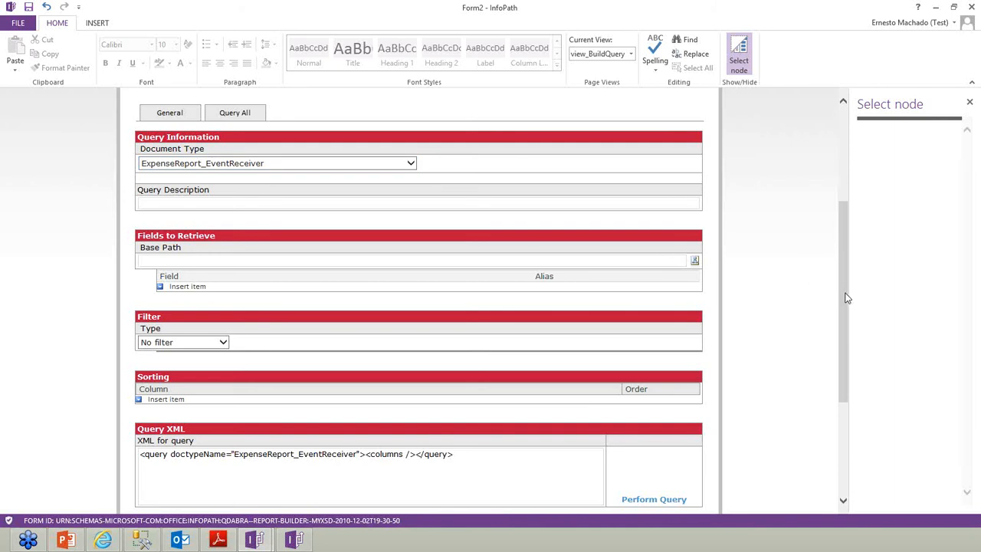
{"action": "scroll", "coordinate": [845, 314], "scroll_direction": "down", "scroll_amount": 1}
{"action": "left_click", "coordinate": [336, 414]}
{"action": "left_click_drag", "start_coordinate": [462, 415], "coordinate": [140, 414]}
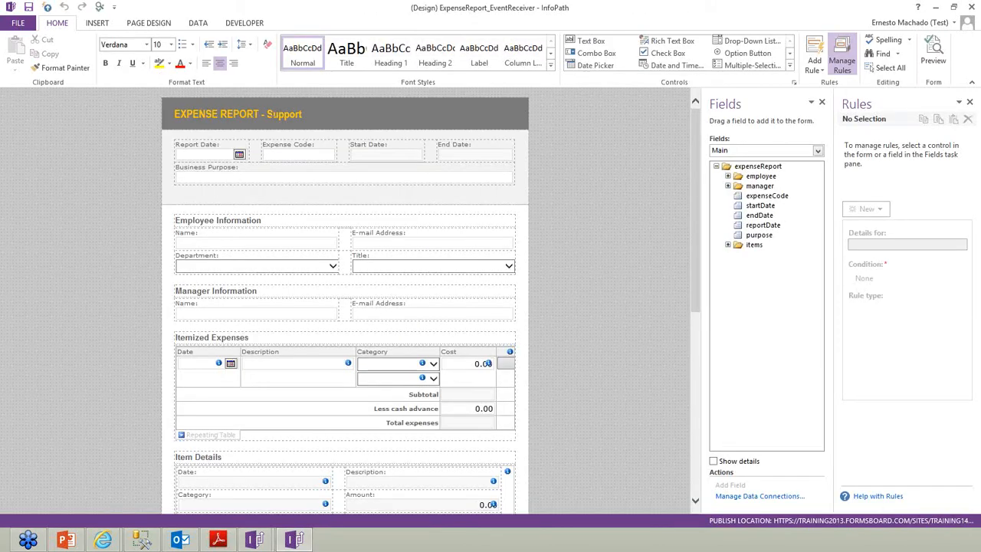
Delete 'Support' so the form title reads EXPENSE REPORT, and select the Name text box
{"action": "double_click", "coordinate": [291, 114]}
{"action": "key", "text": "BackSpace"}
{"action": "key", "text": "BackSpace"}
{"action": "key", "text": "BackSpace"}
{"action": "key", "text": "BackSpace"}
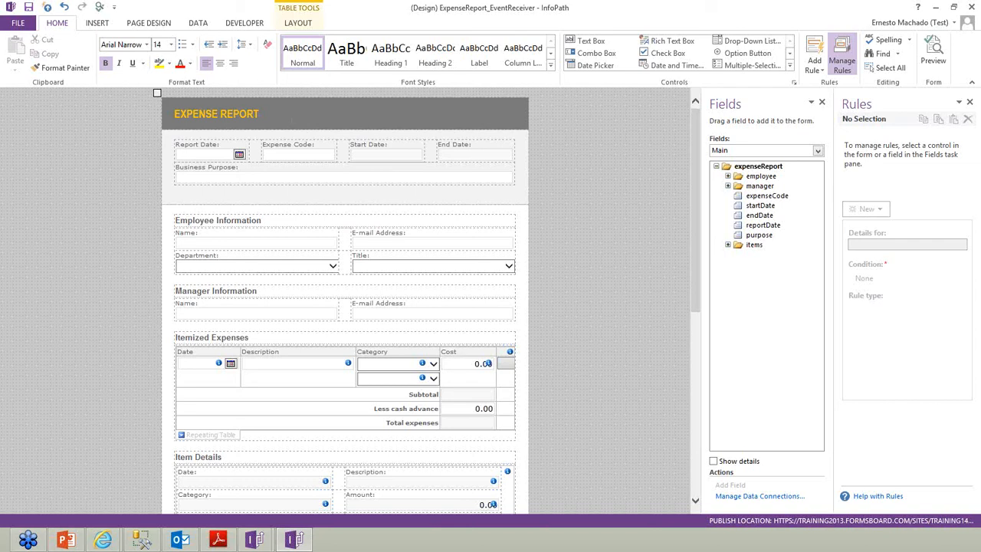
{"action": "left_click", "coordinate": [263, 245]}
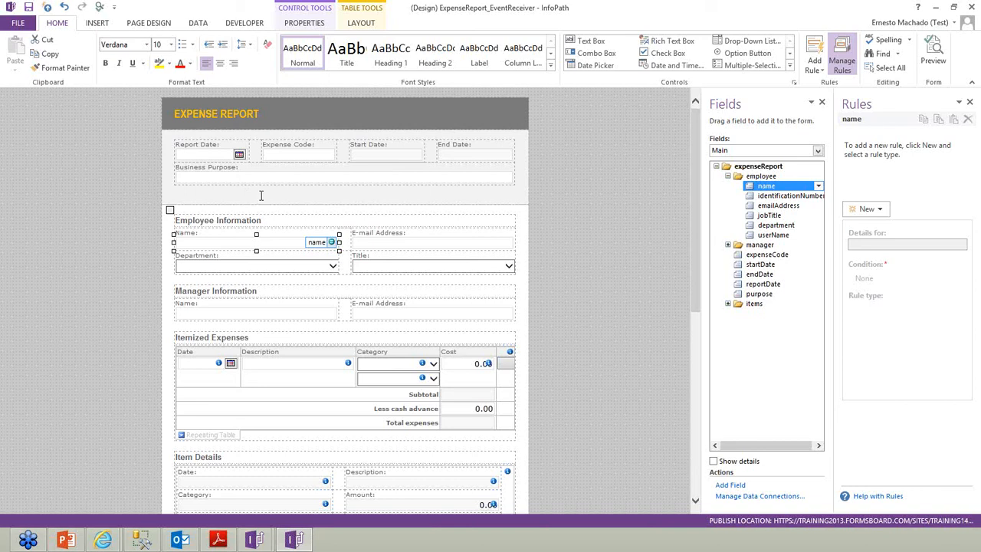
Switch back to the SharePoint expense report library in Internet Explorer
{"action": "left_click", "coordinate": [264, 532]}
{"action": "mouse_move", "coordinate": [303, 496]}
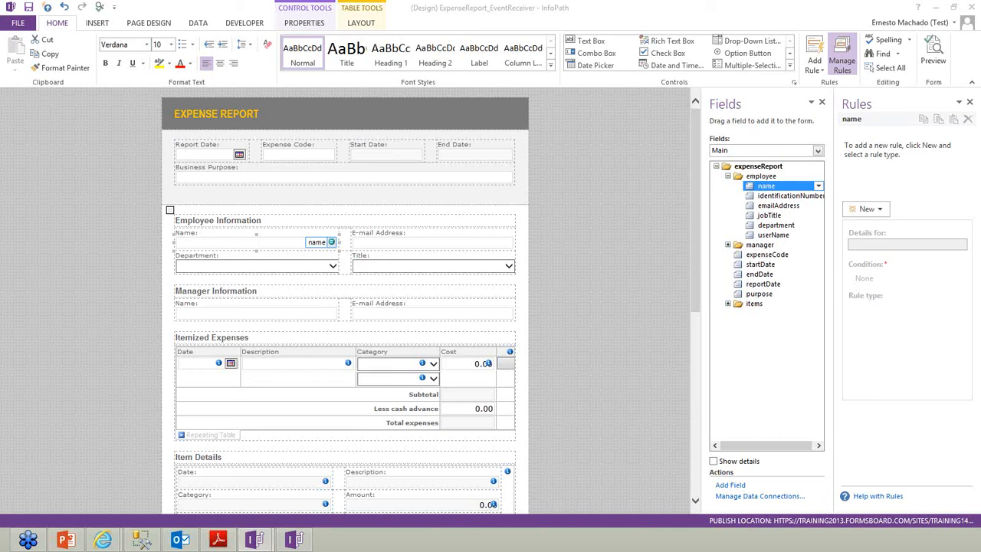
{"action": "key", "text": "alt+Tab"}
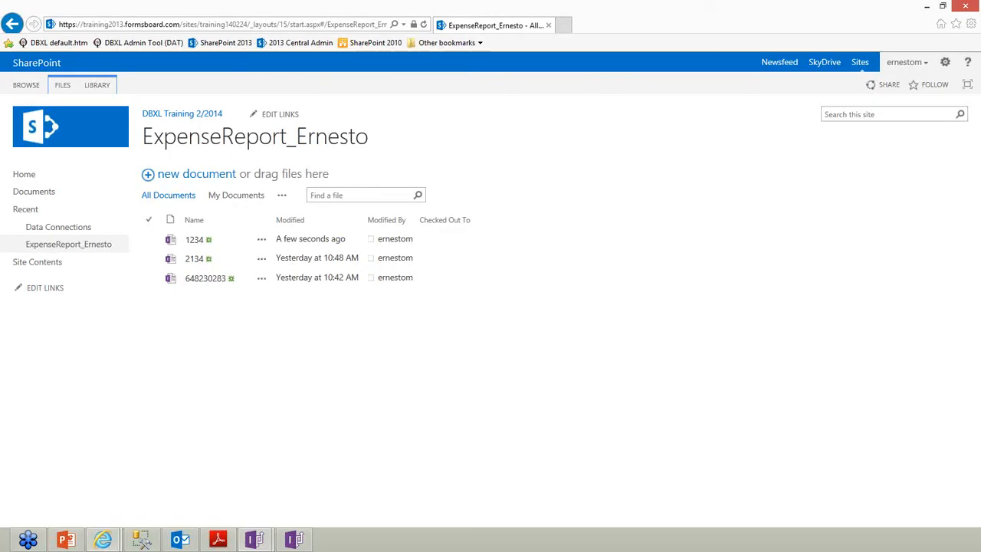
Open expense report 1234 in SharePoint, highlight the employee name, and minimize the browser
{"action": "left_click", "coordinate": [197, 239]}
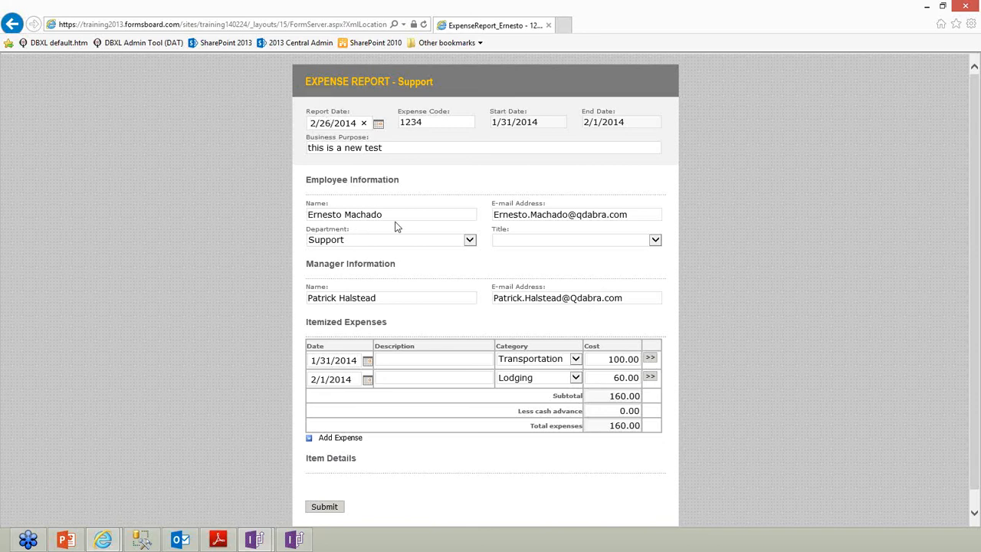
{"action": "left_click_drag", "start_coordinate": [389, 215], "coordinate": [303, 224]}
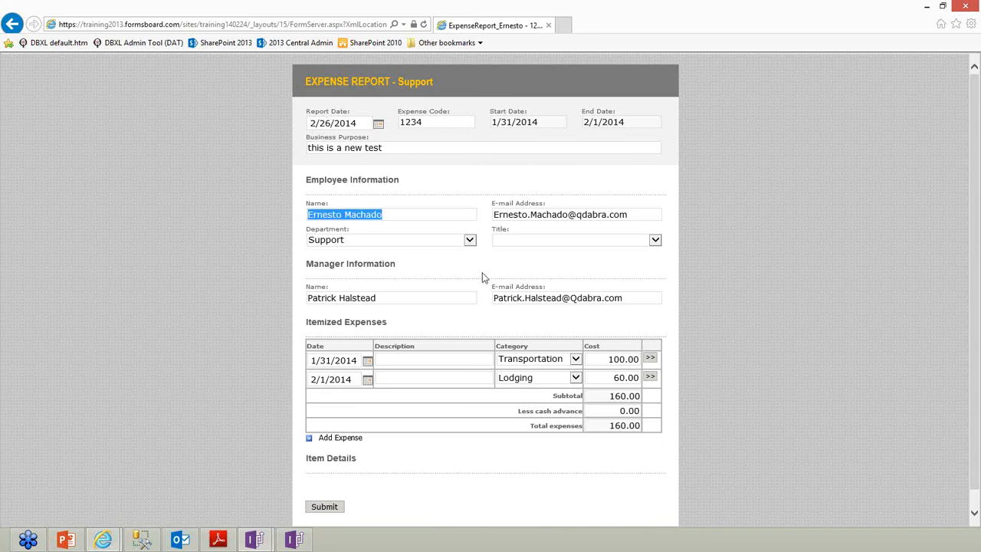
{"action": "left_click", "coordinate": [930, 6]}
In the Form2 query builder, switch to Complex Filter and add two condition rows
{"action": "mouse_move", "coordinate": [259, 546]}
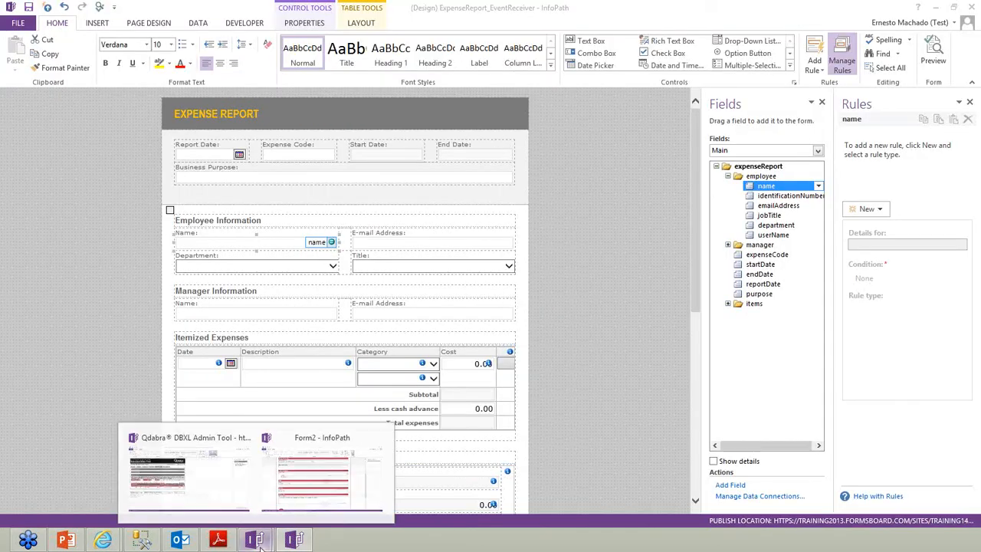
{"action": "left_click", "coordinate": [288, 487]}
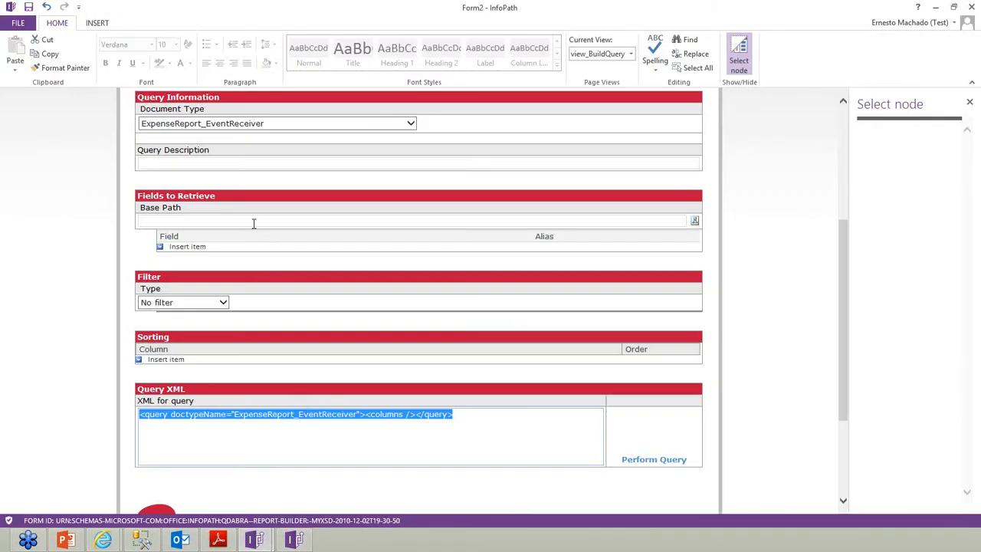
{"action": "left_click", "coordinate": [223, 304]}
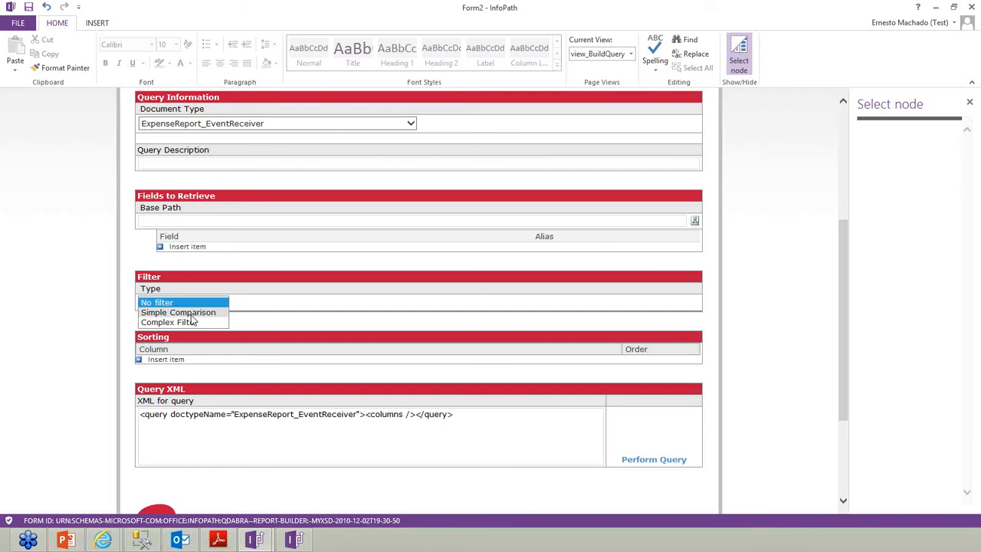
{"action": "left_click", "coordinate": [191, 322]}
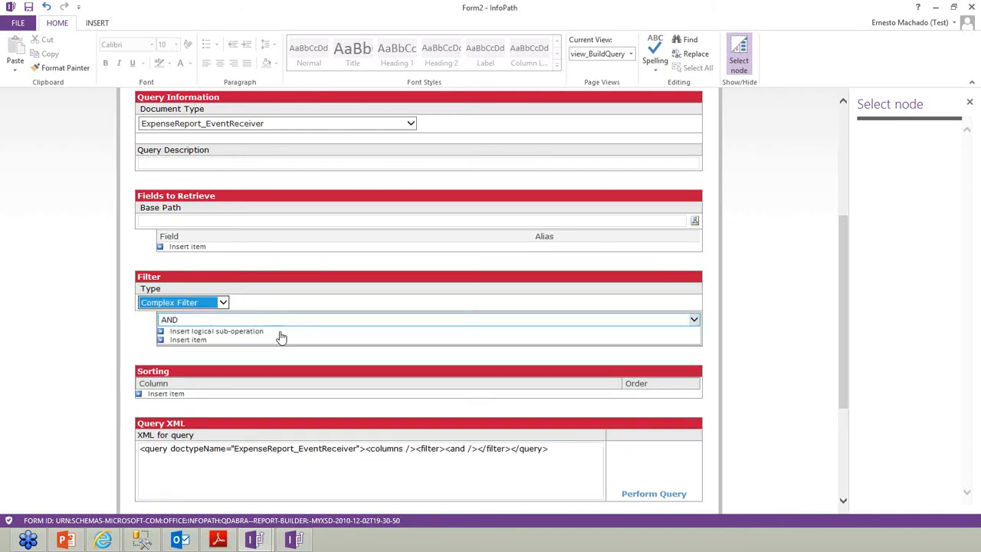
{"action": "left_click", "coordinate": [189, 340]}
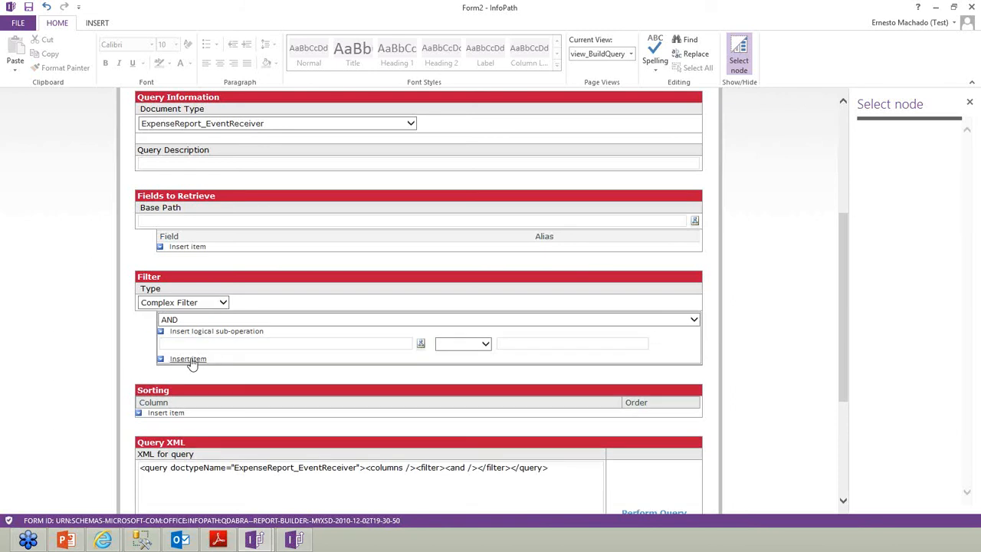
{"action": "left_click", "coordinate": [188, 358]}
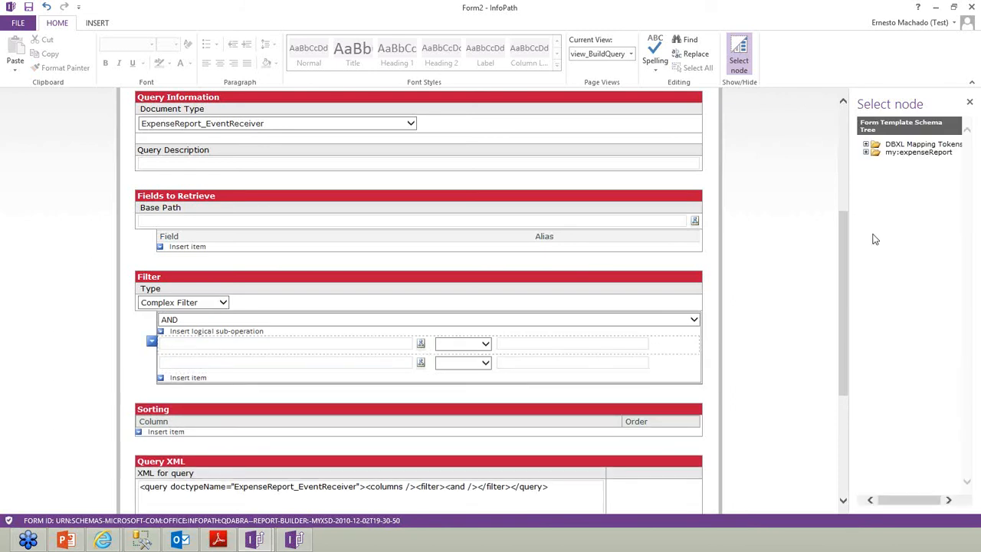
Set the first condition's field to the employee name and the second to reportDate
{"action": "left_click", "coordinate": [866, 152]}
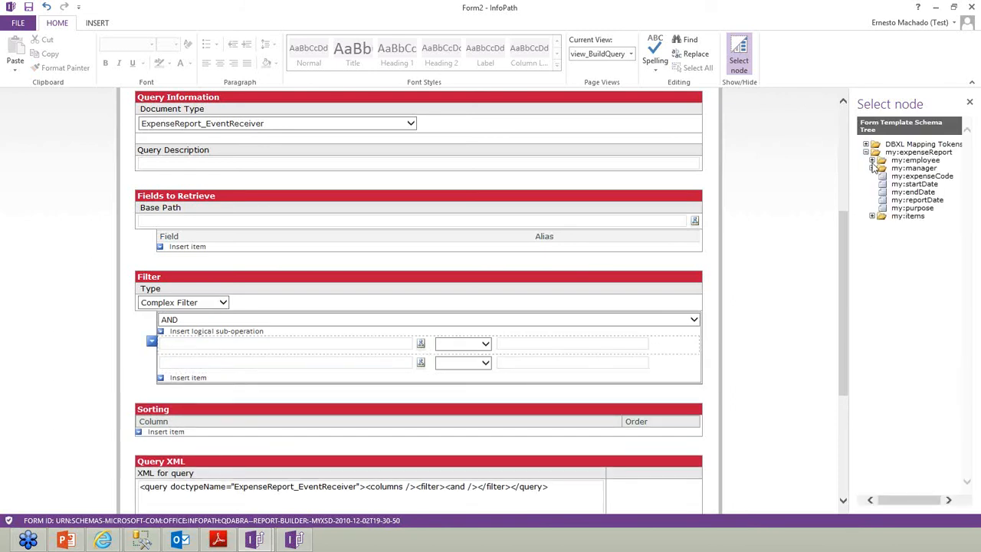
{"action": "left_click", "coordinate": [871, 160]}
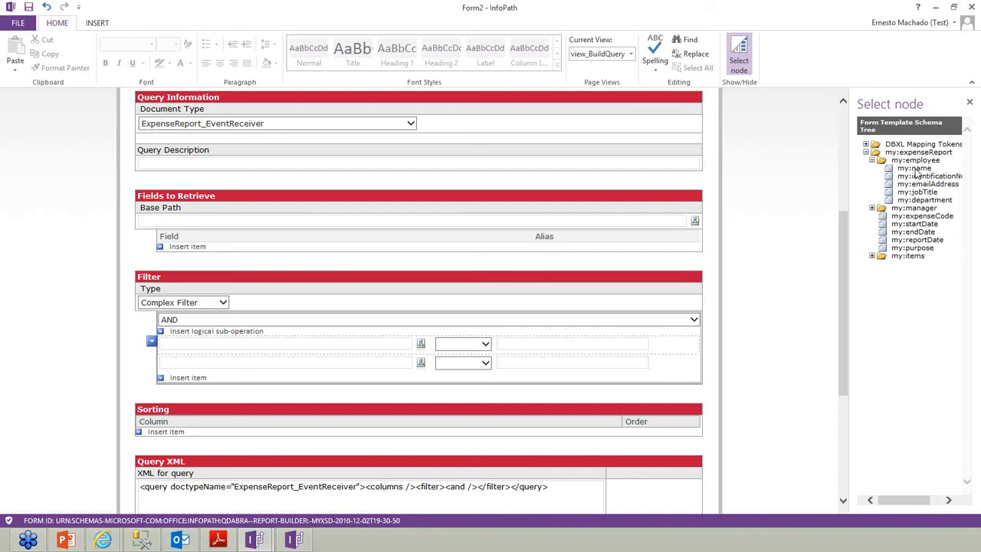
{"action": "left_click", "coordinate": [914, 168]}
{"action": "double_click", "coordinate": [919, 171]}
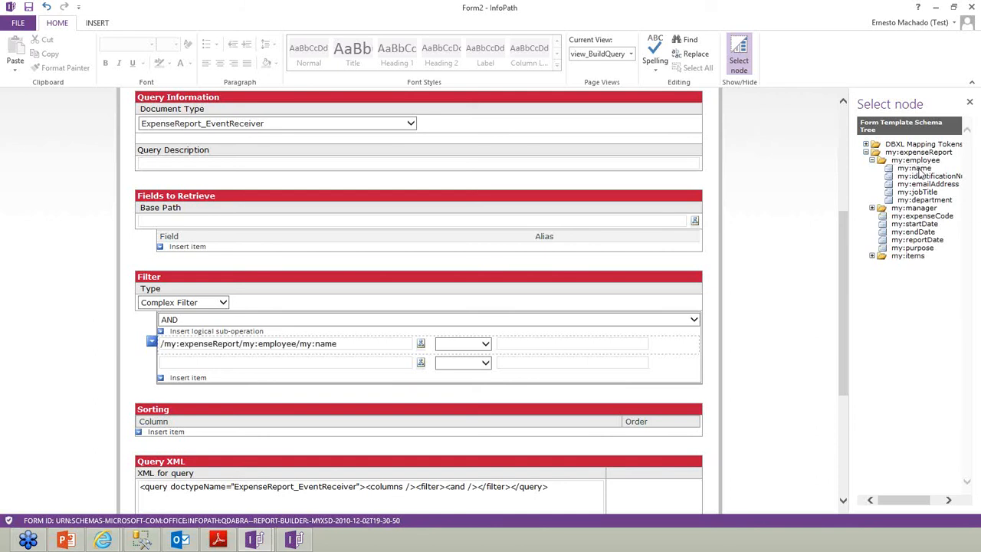
{"action": "left_click", "coordinate": [421, 364]}
{"action": "double_click", "coordinate": [913, 240]}
Make the name condition equal the employee's name and the date condition 2014-02-26
{"action": "left_click", "coordinate": [460, 343]}
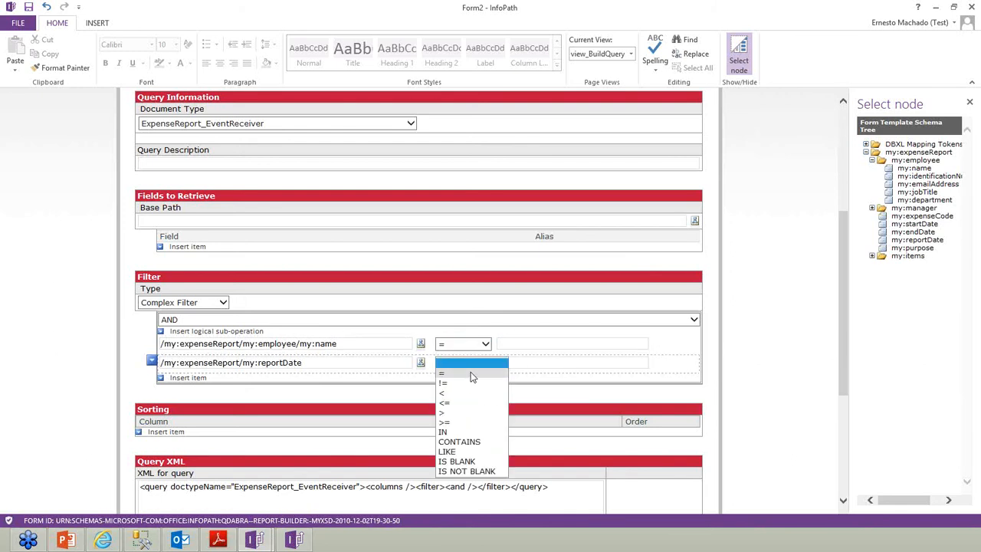
{"action": "left_click", "coordinate": [452, 354]}
{"action": "left_click", "coordinate": [525, 345]}
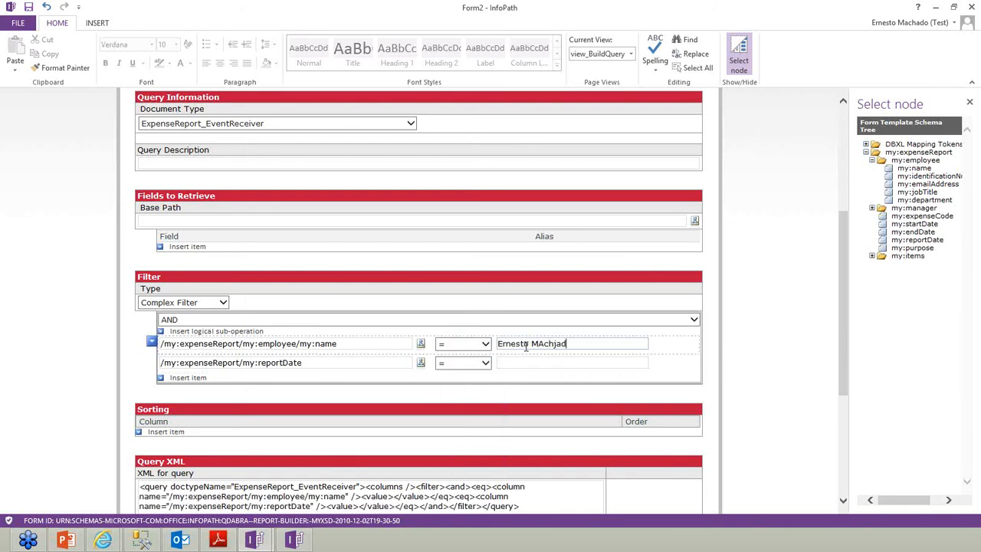
{"action": "left_click", "coordinate": [563, 361]}
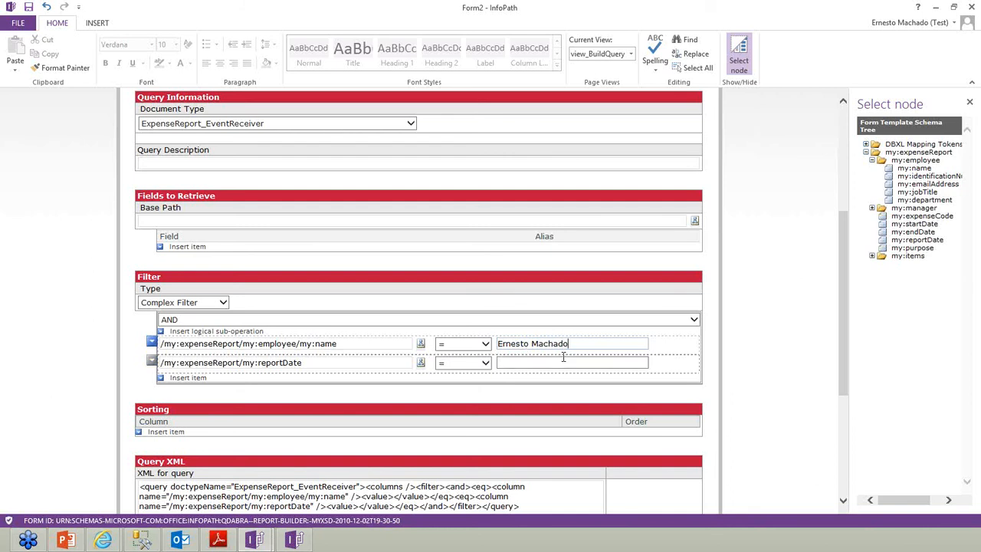
{"action": "type", "text": "201"}
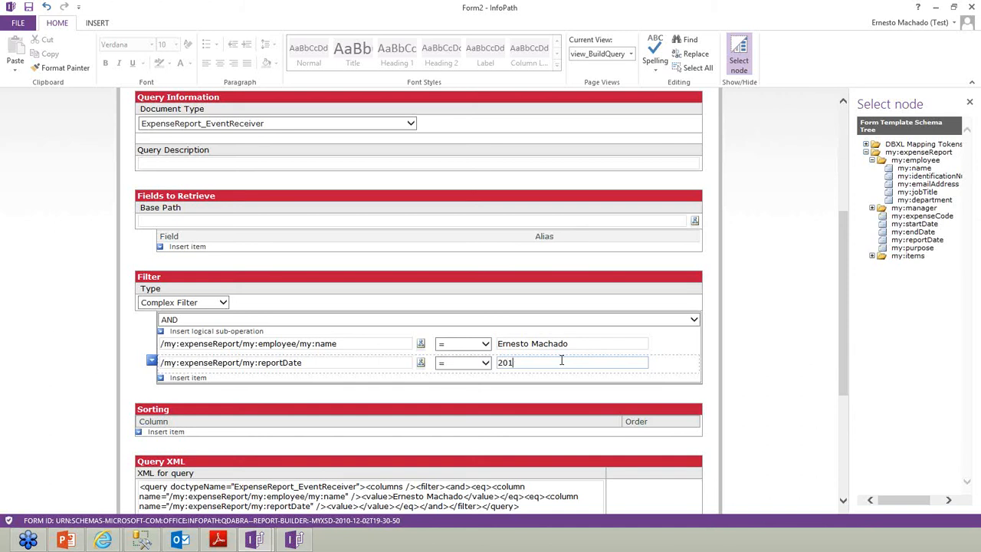
{"action": "type", "text": "4-02-26"}
Set the base path to /my:expenseReport and retrieve the my:expenseCode field
{"action": "double_click", "coordinate": [883, 153]}
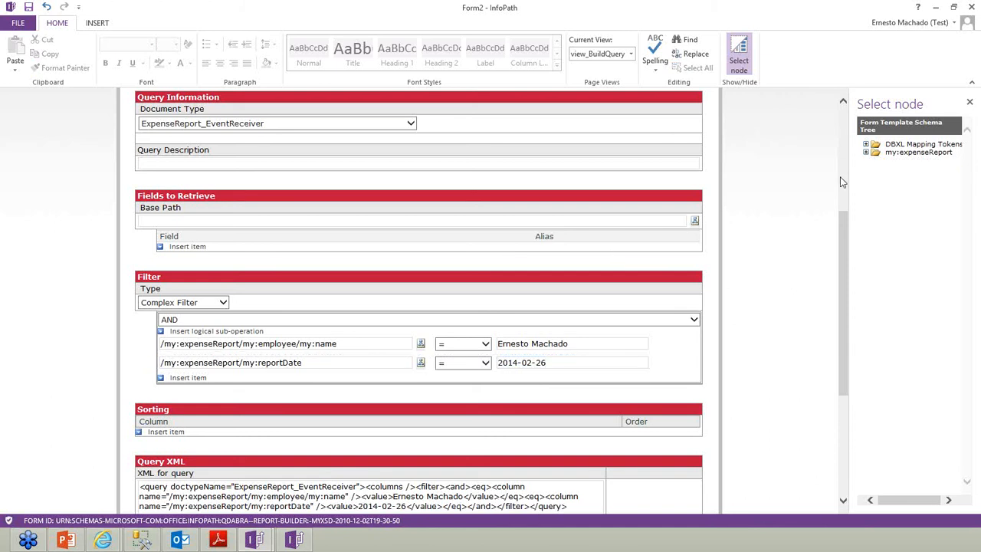
{"action": "double_click", "coordinate": [885, 153]}
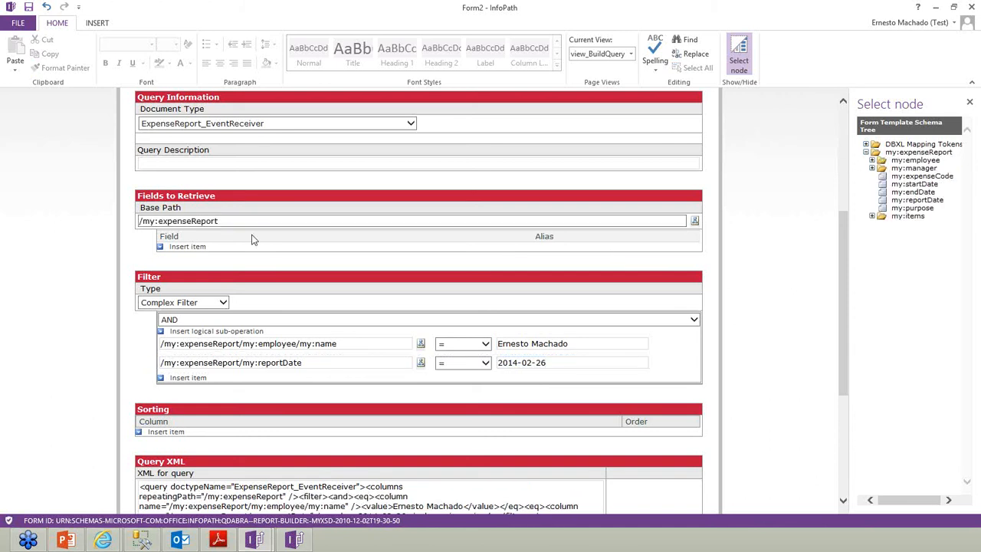
{"action": "left_click", "coordinate": [185, 246]}
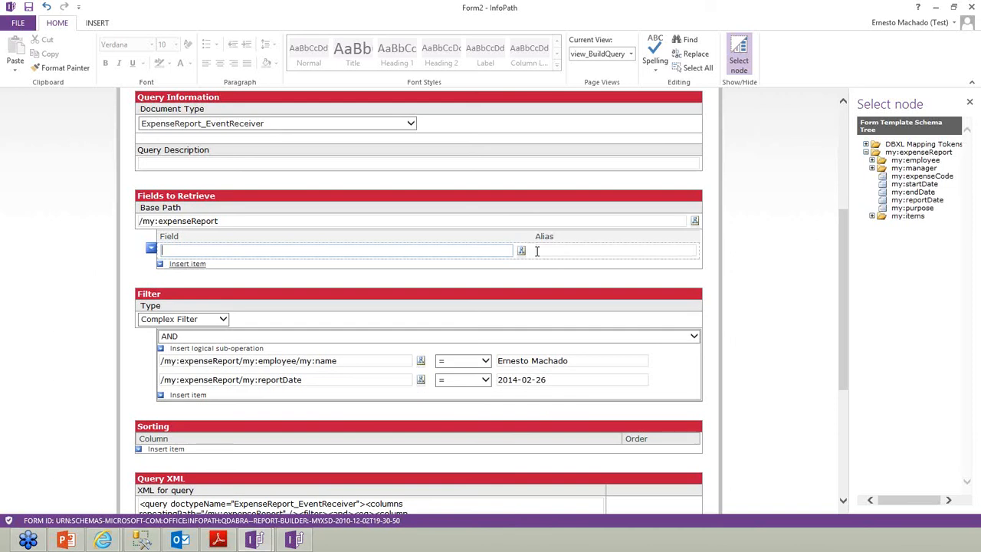
{"action": "left_click", "coordinate": [866, 153]}
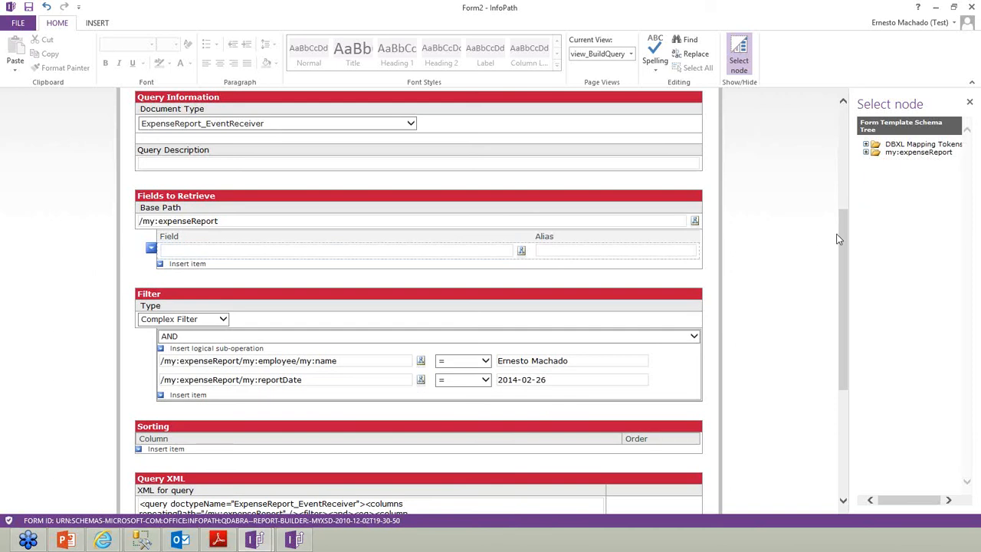
{"action": "left_click", "coordinate": [865, 153]}
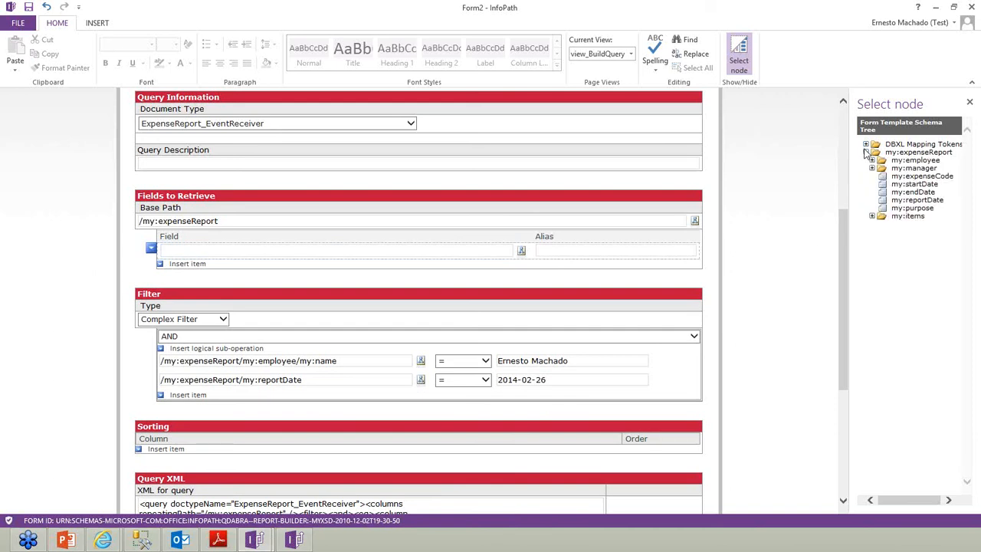
{"action": "double_click", "coordinate": [904, 177]}
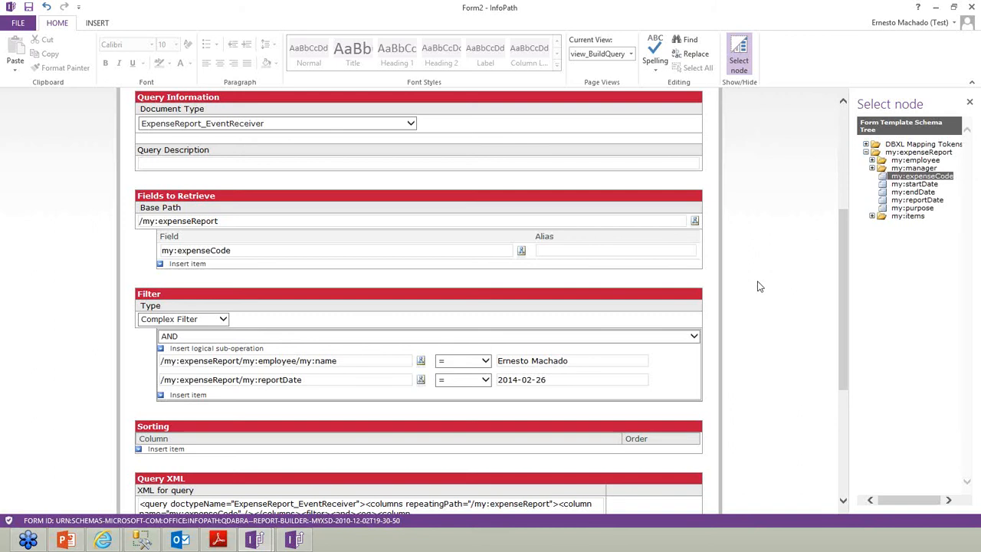
{"action": "scroll", "coordinate": [663, 412], "scroll_direction": "down", "scroll_amount": 3}
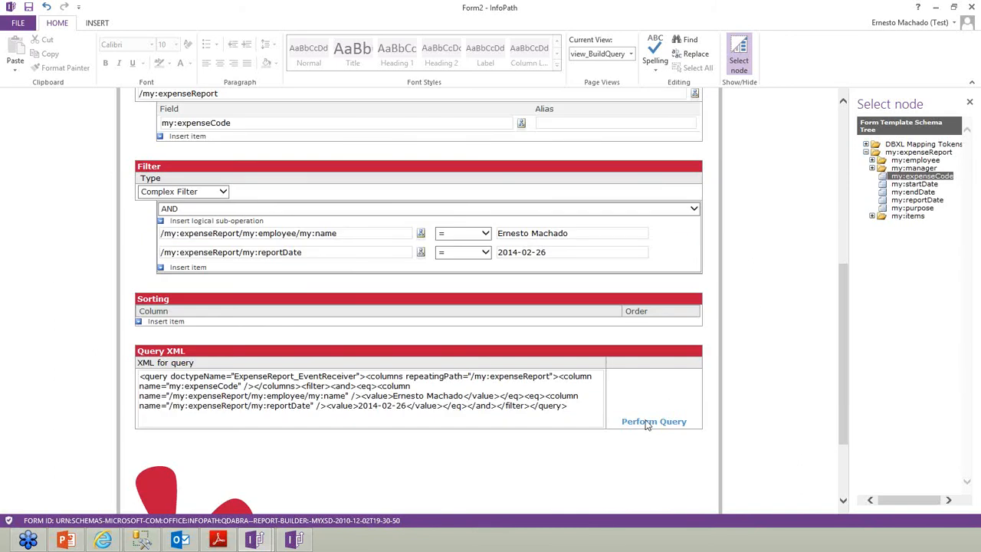
Run the query, confirm docId 224 with expense code 1234, then select the query XML
{"action": "left_click", "coordinate": [647, 423]}
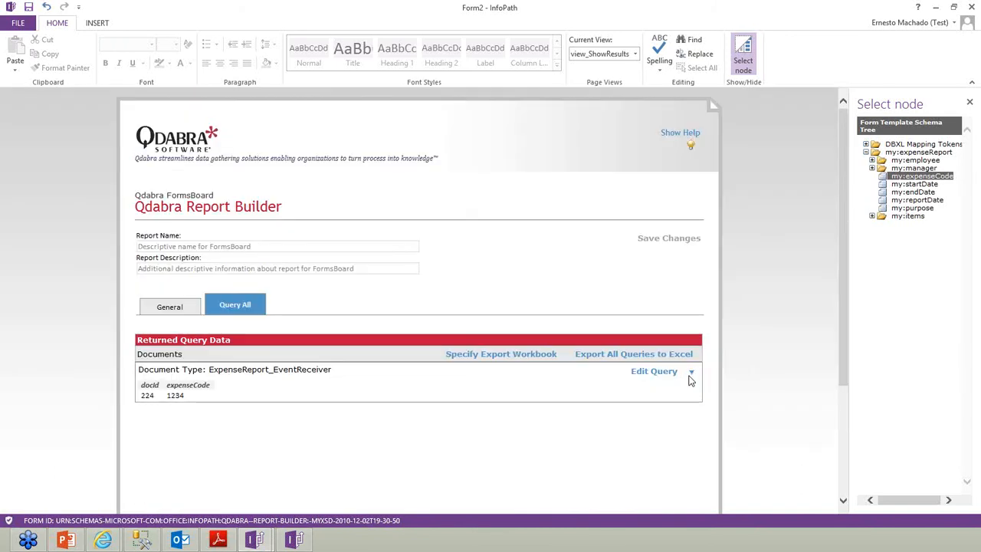
{"action": "left_click", "coordinate": [176, 395]}
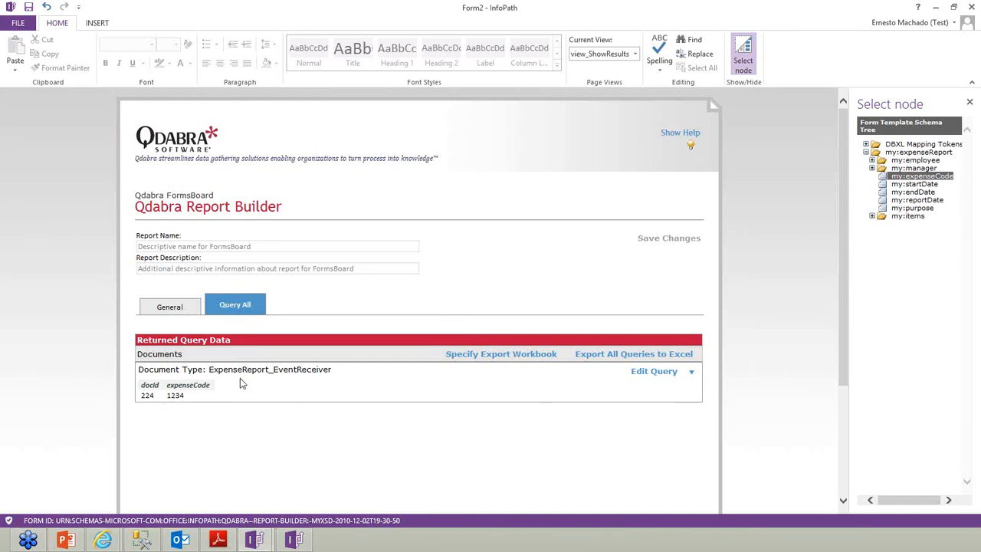
{"action": "left_click", "coordinate": [176, 396]}
{"action": "left_click", "coordinate": [655, 372]}
{"action": "left_click_drag", "start_coordinate": [140, 262], "coordinate": [583, 302]}
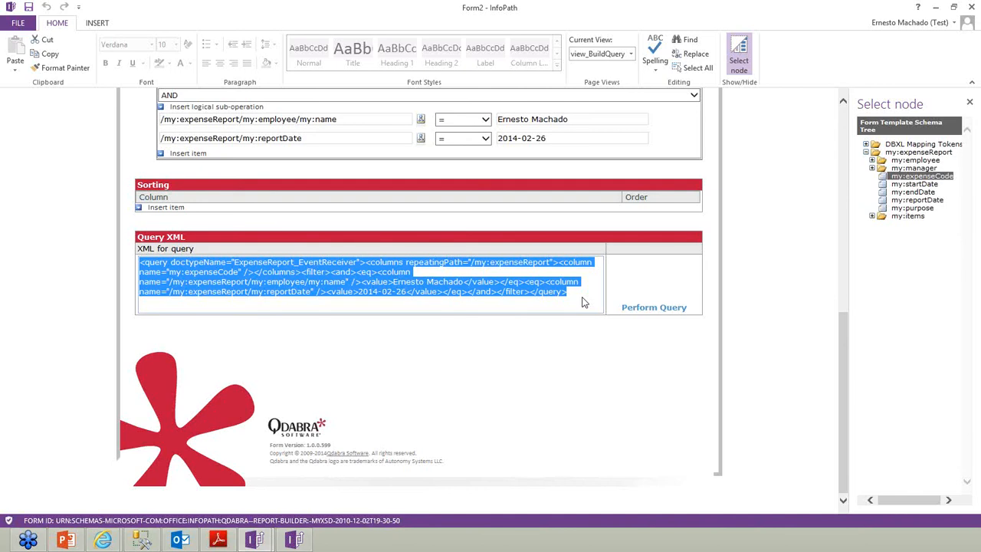
Copy the query XML and paste it twice into a new Notepad file
{"action": "left_click", "coordinate": [357, 277]}
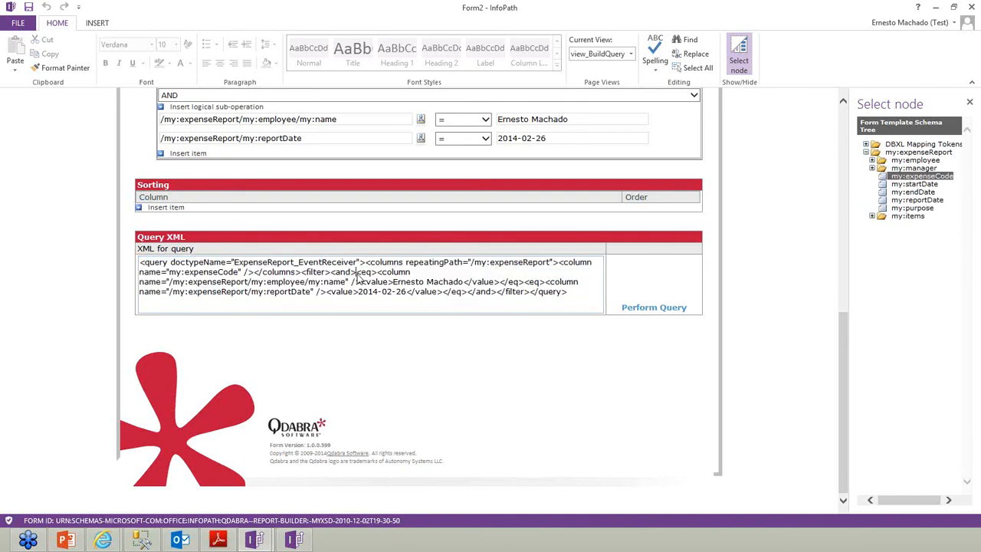
{"action": "key", "text": "ctrl+a"}
{"action": "key", "text": "ctrl+c"}
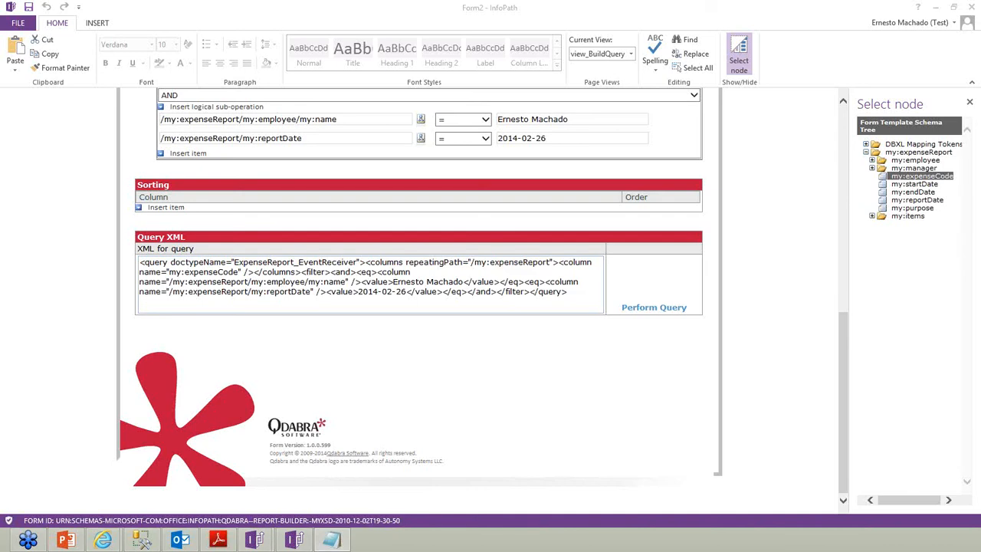
{"action": "left_click_drag", "start_coordinate": [347, 129], "coordinate": [616, 131]}
{"action": "key", "text": "ctrl+v"}
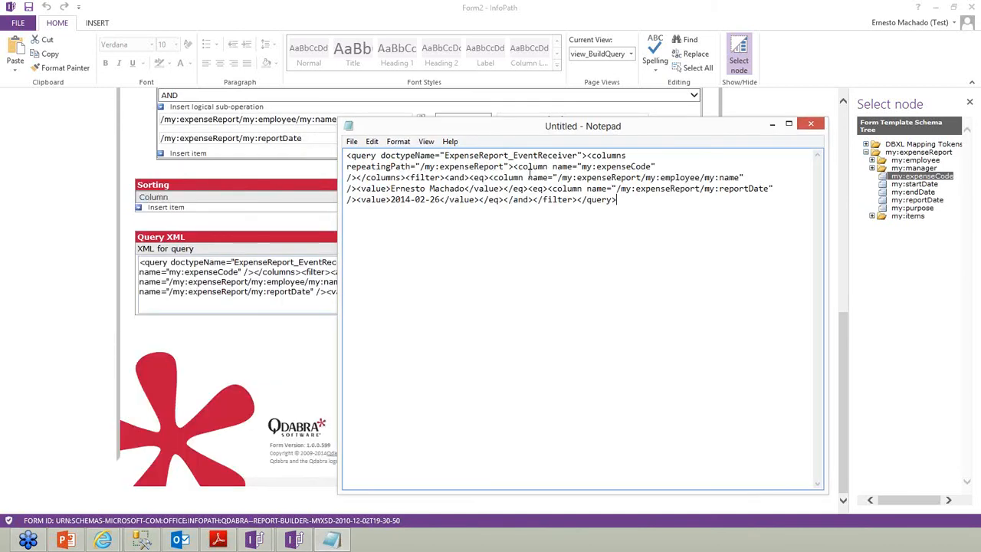
{"action": "key", "text": "Return"}
{"action": "key", "text": "ctrl+v"}
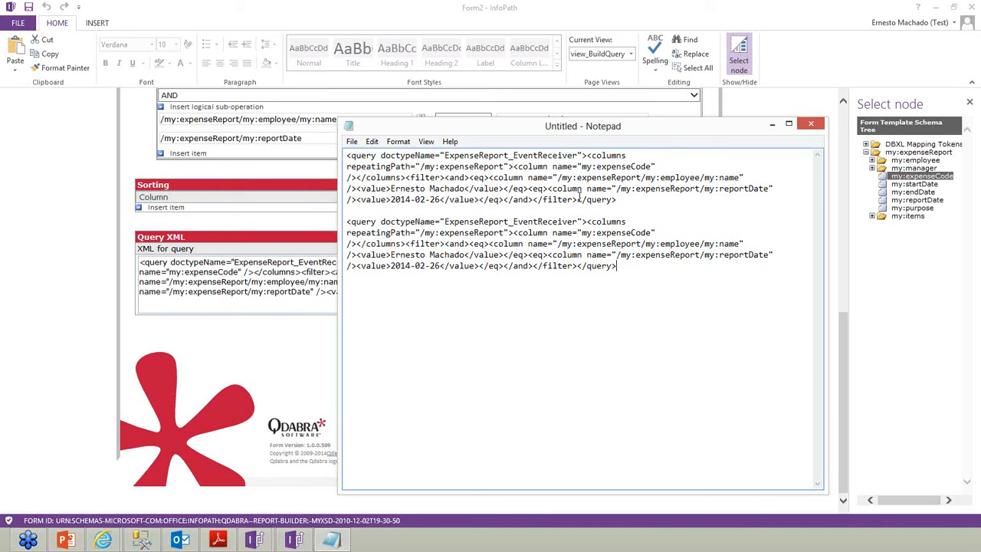
Insert a blank line between the two pasted query copies
{"action": "left_click_drag", "start_coordinate": [346, 155], "coordinate": [618, 200]}
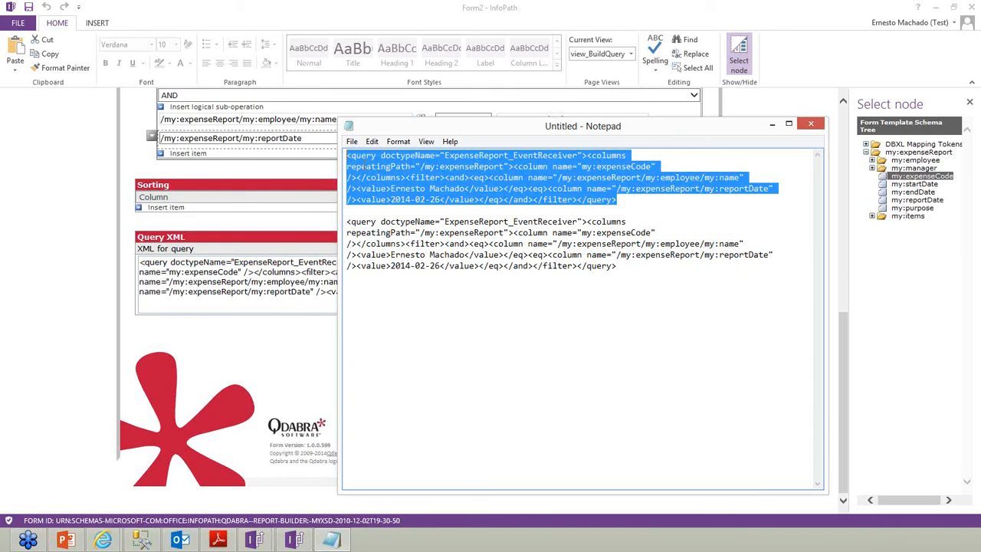
{"action": "left_click", "coordinate": [360, 209]}
{"action": "key", "text": "Return"}
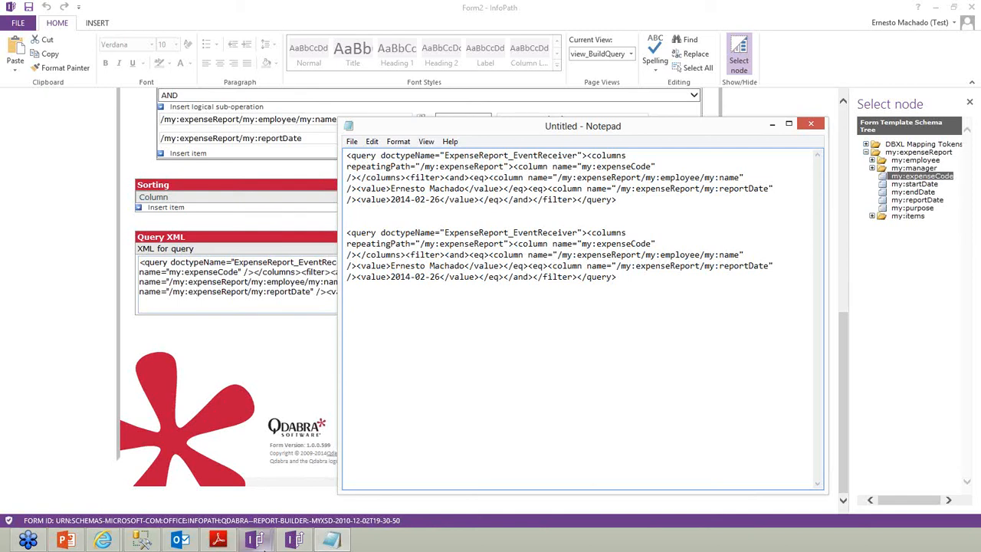
{"action": "left_click", "coordinate": [264, 541]}
Copy the Department rule's queryXml concat formula from the ExpenseReport_EventReceiver design
{"action": "left_click", "coordinate": [294, 541]}
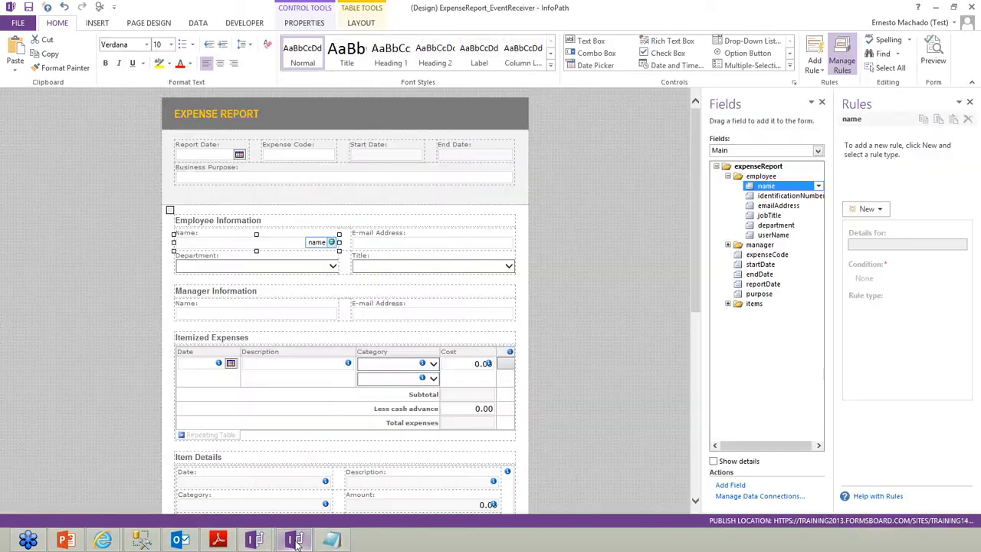
{"action": "left_click", "coordinate": [331, 268]}
{"action": "left_click", "coordinate": [883, 347]}
{"action": "left_click", "coordinate": [627, 275]}
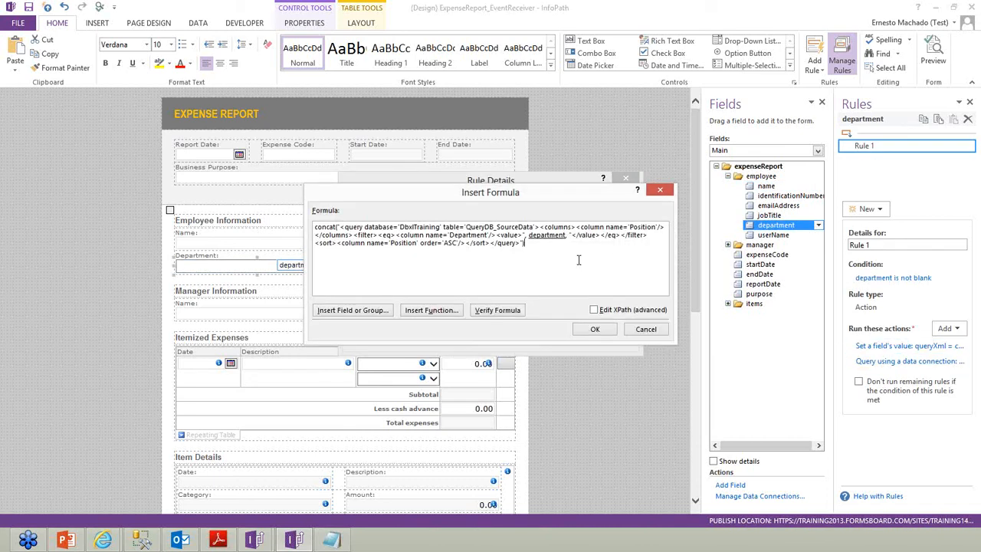
{"action": "key", "text": "ctrl+a"}
{"action": "key", "text": "ctrl+c"}
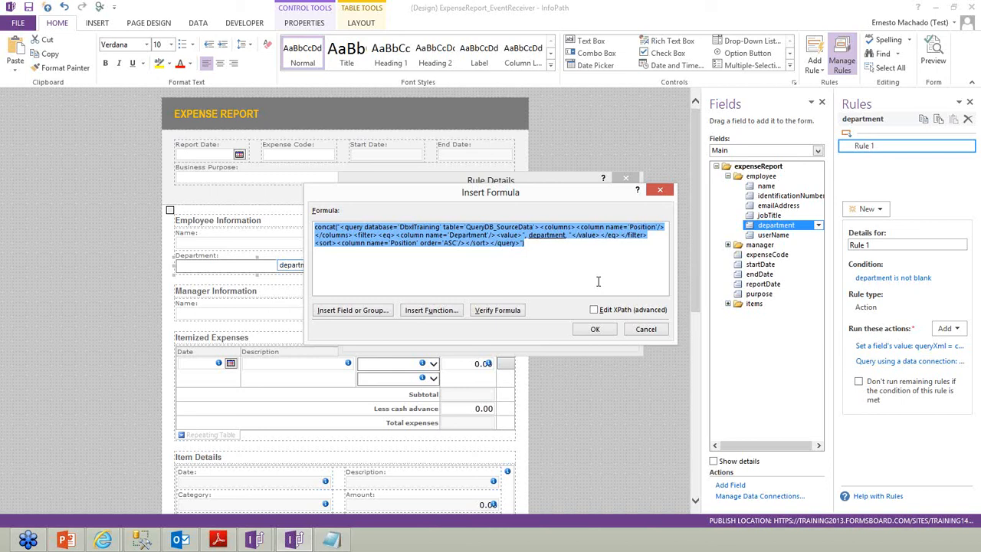
{"action": "left_click", "coordinate": [331, 540]}
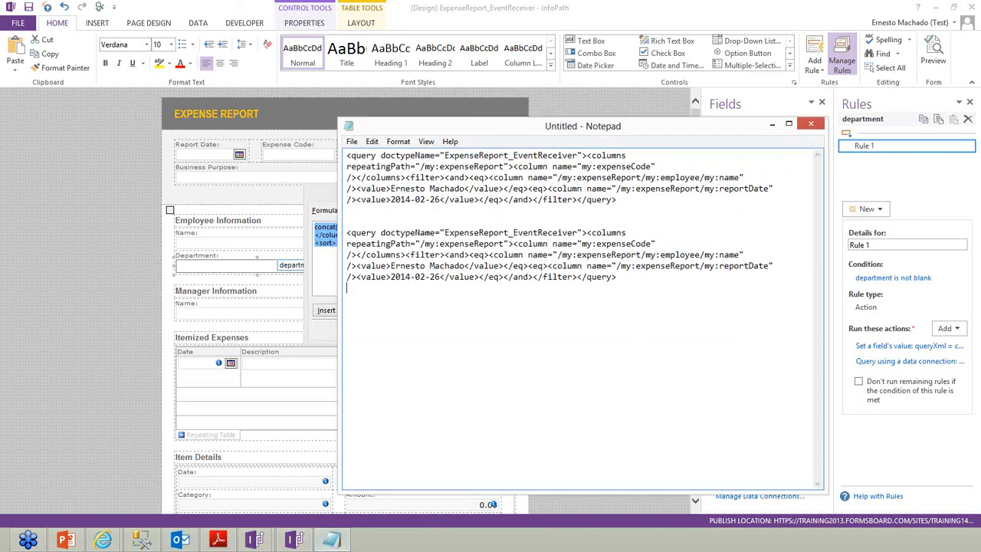
Paste the department concat formula on a new line below the queries
{"action": "key", "text": "Return"}
{"action": "key", "text": "ctrl+v"}
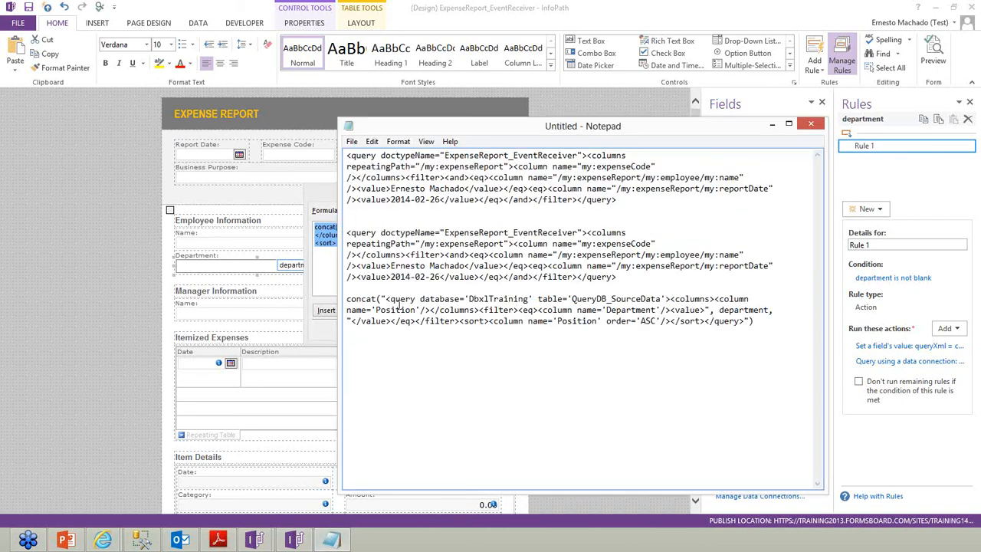
{"action": "left_click_drag", "start_coordinate": [346, 299], "coordinate": [794, 336]}
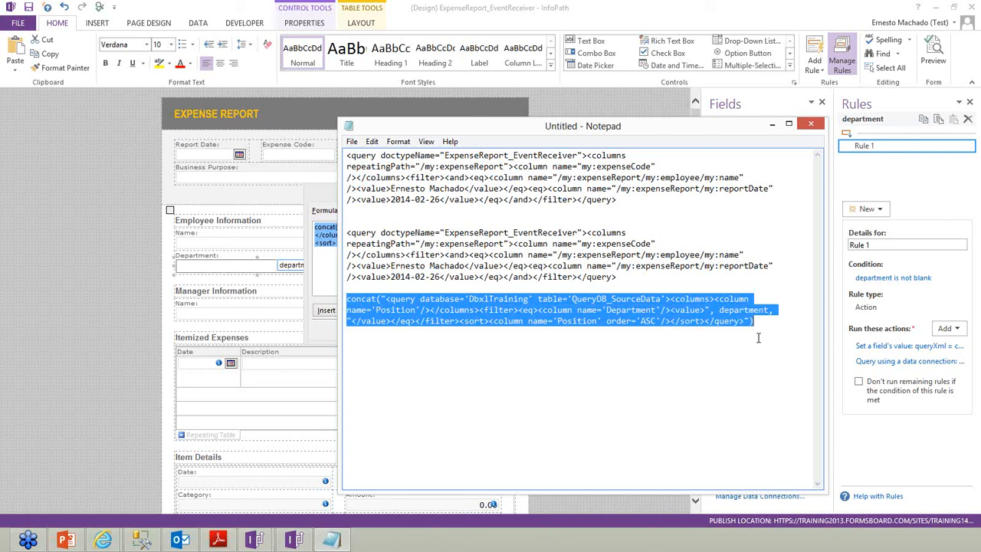
{"action": "left_click", "coordinate": [704, 345]}
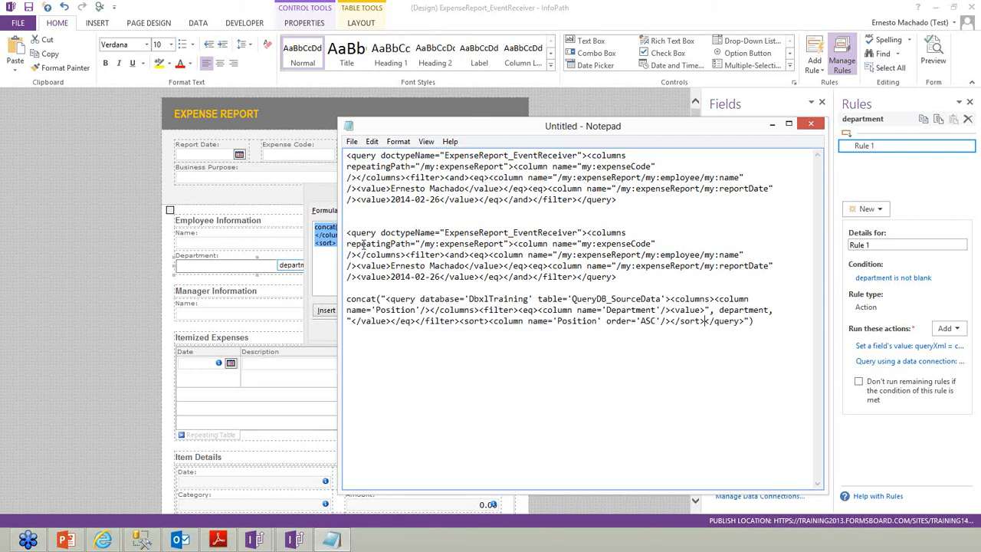
Wrap the second query in a concat(' … ') expression
{"action": "left_click_drag", "start_coordinate": [352, 236], "coordinate": [647, 281]}
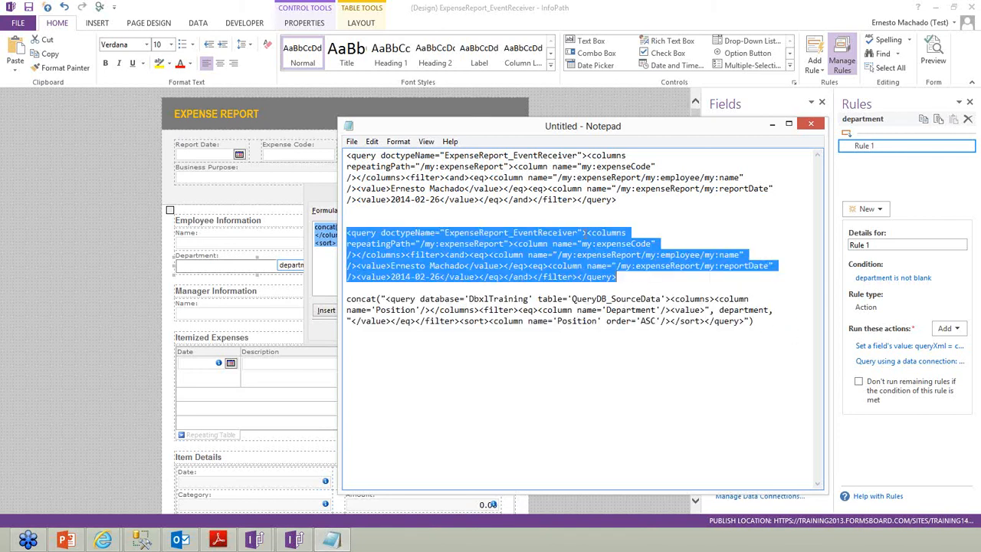
{"action": "left_click", "coordinate": [572, 217]}
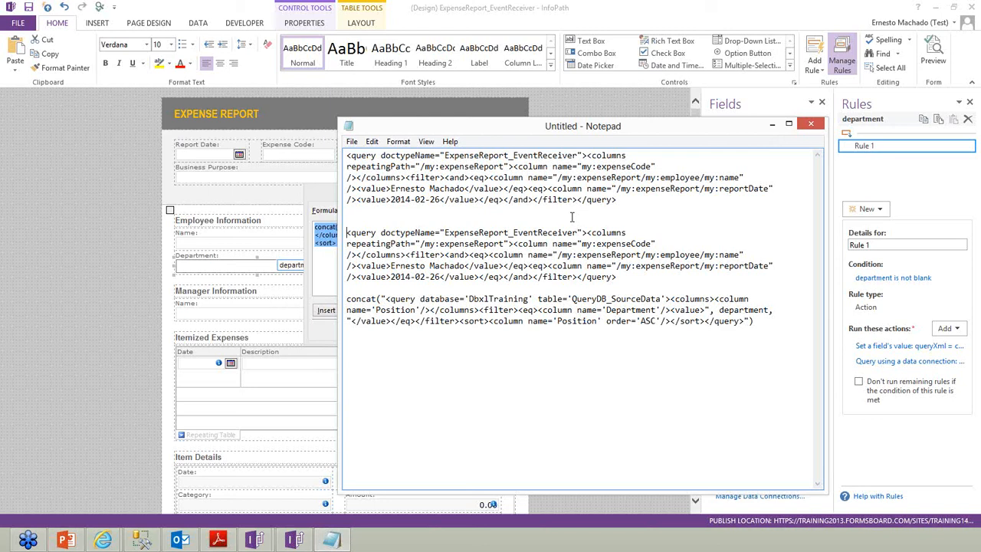
{"action": "key", "text": "Down"}
{"action": "type", "text": "concat("}
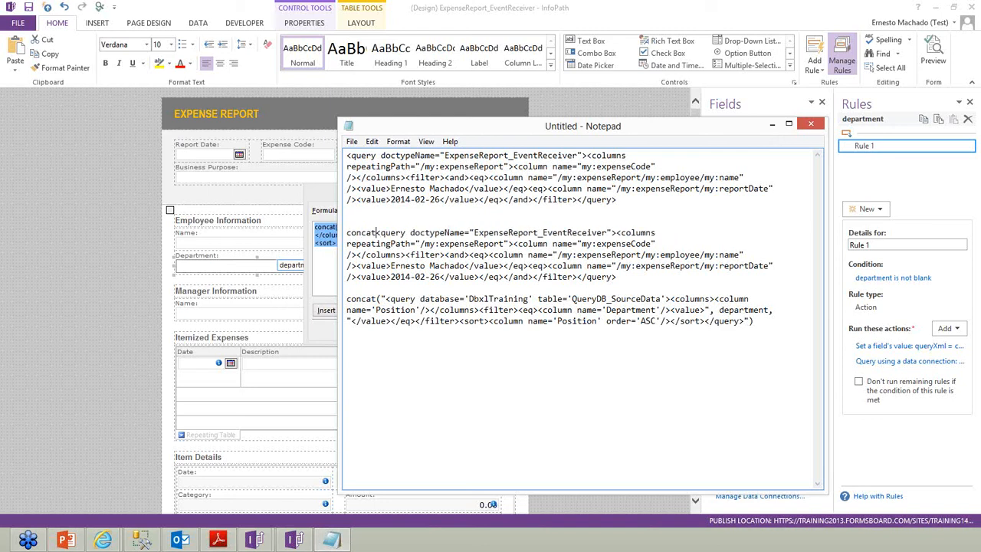
{"action": "type", "text": "'"}
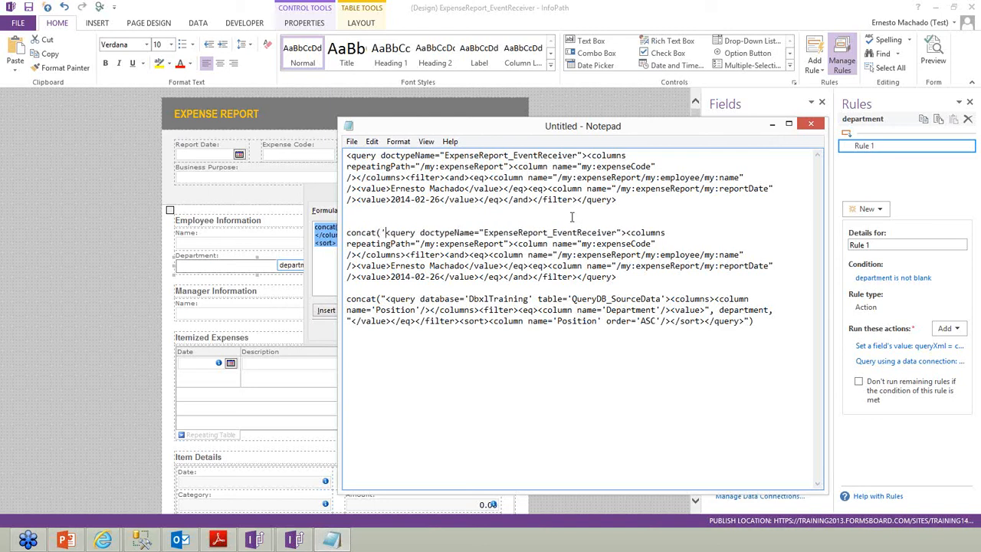
{"action": "left_click", "coordinate": [641, 277]}
{"action": "type", "text": "')"}
Replace the second query's fixed name and date with user name and date concat arguments
{"action": "left_click_drag", "start_coordinate": [391, 266], "coordinate": [463, 266]}
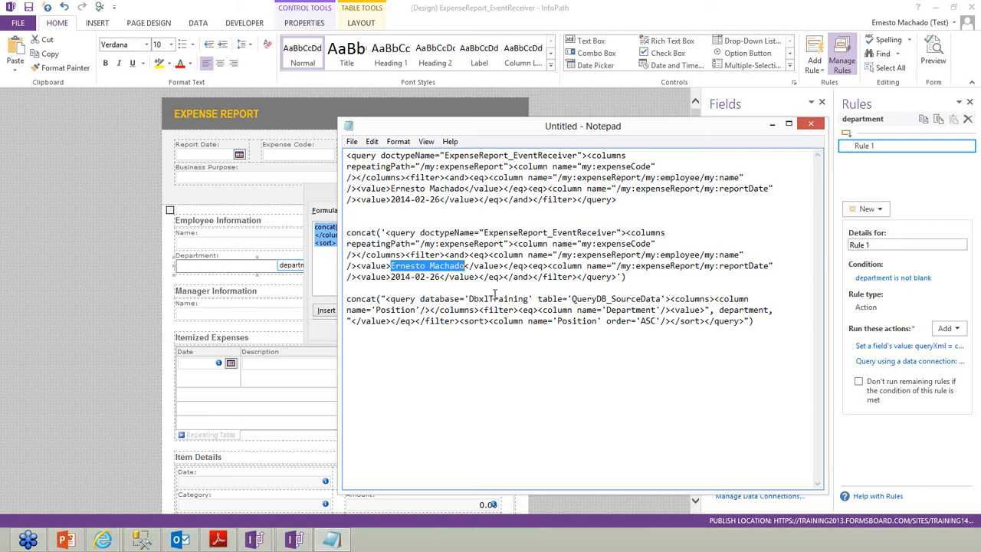
{"action": "type", "text": "'"}
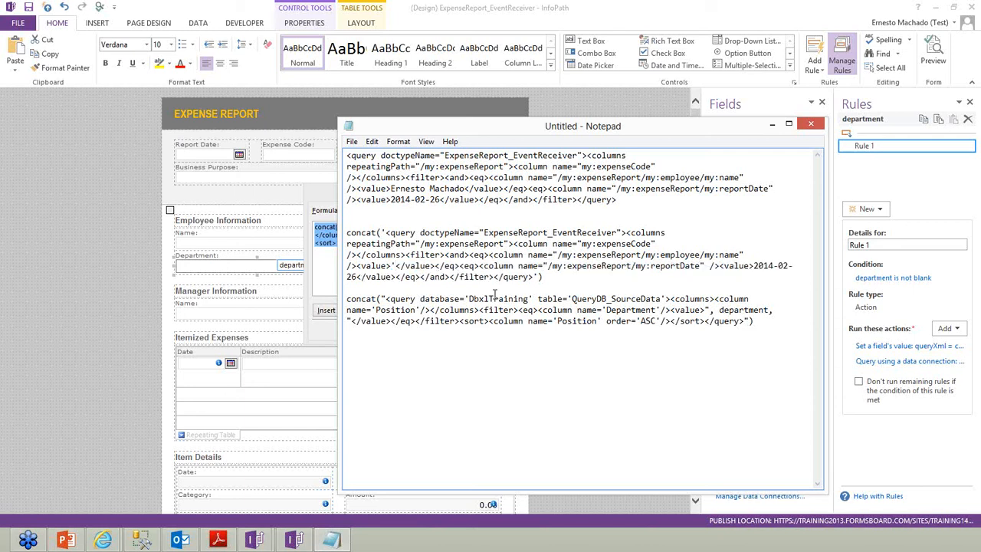
{"action": "type", "text": ","}
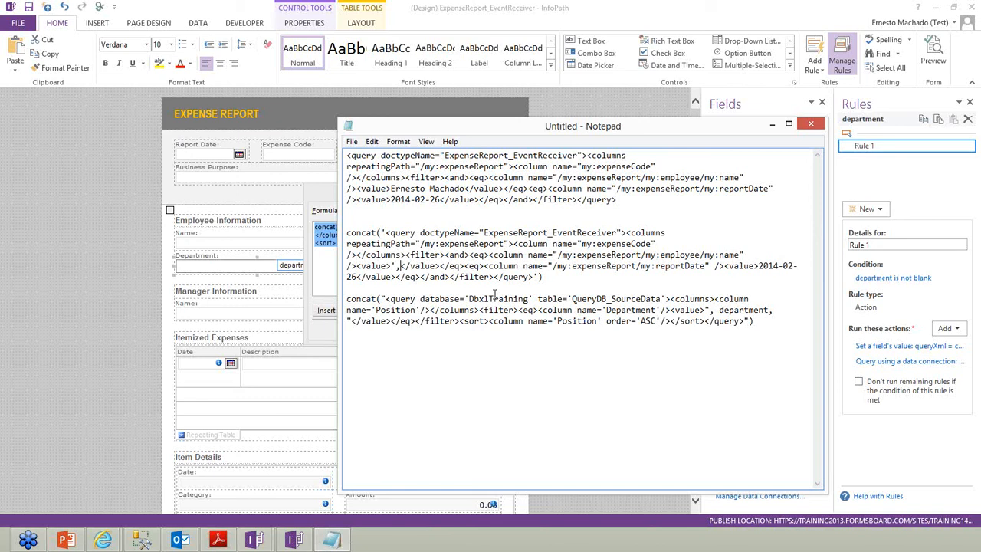
{"action": "type", "text": "user name"}
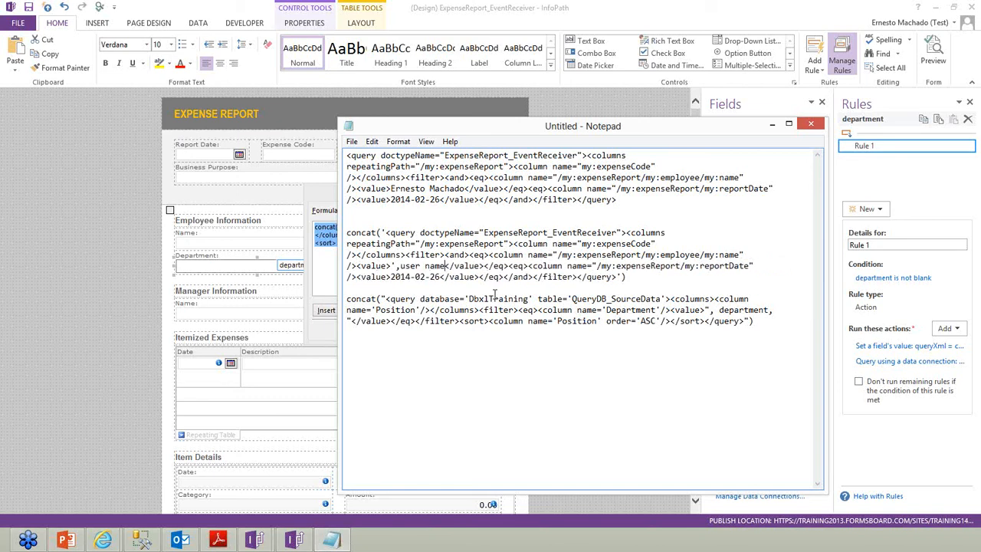
{"action": "type", "text": ","}
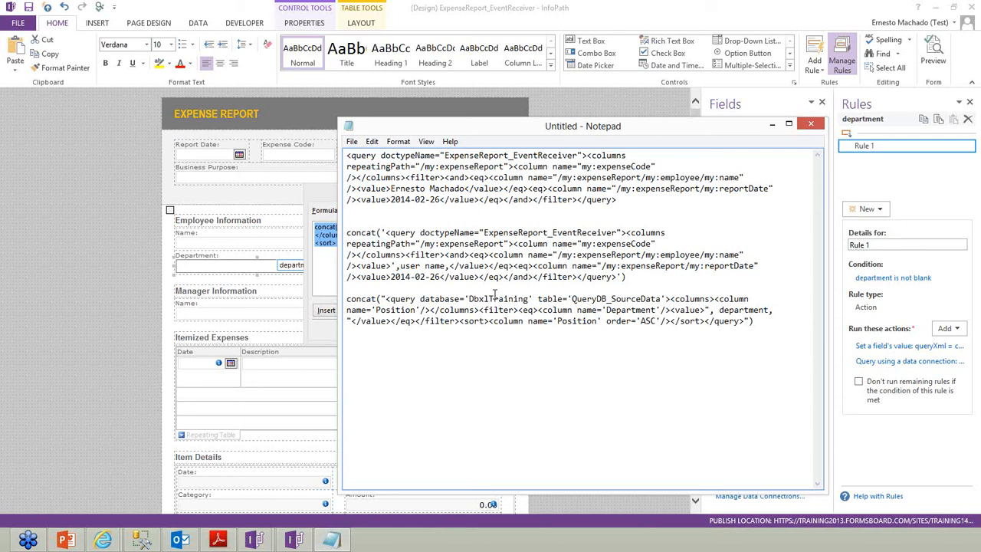
{"action": "type", "text": "'"}
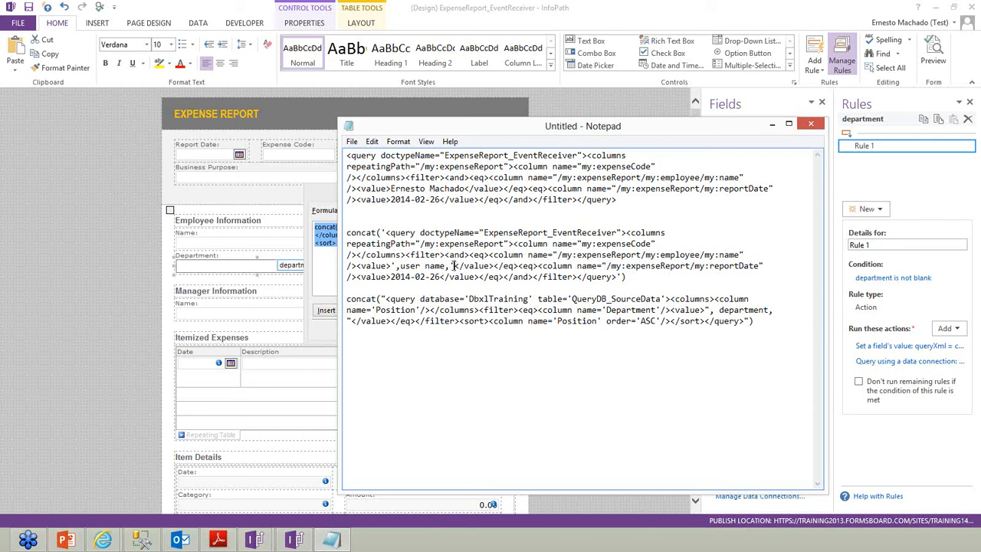
{"action": "left_click_drag", "start_coordinate": [391, 277], "coordinate": [440, 276]}
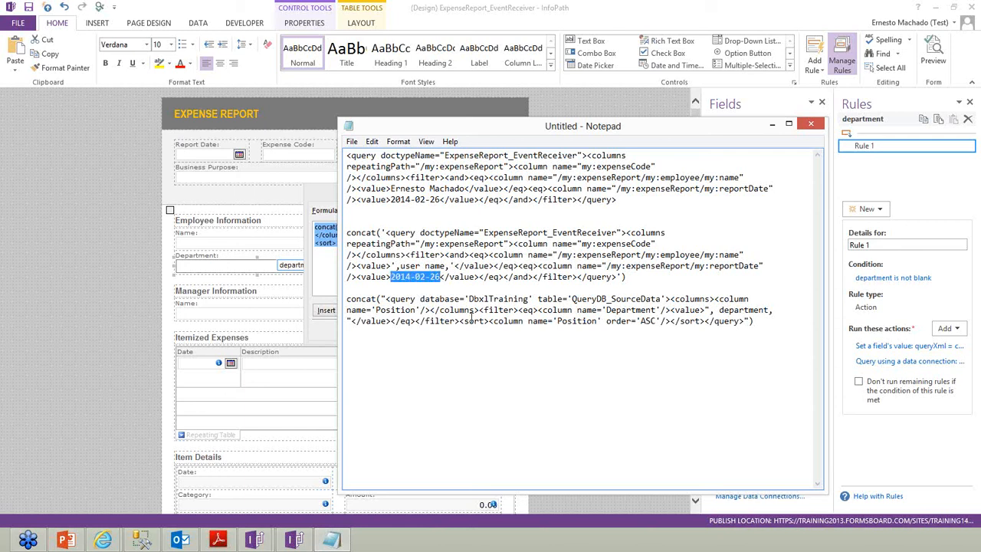
{"action": "type", "text": "',"}
{"action": "key", "text": "BackSpace"}
{"action": "type", "text": "date,'"}
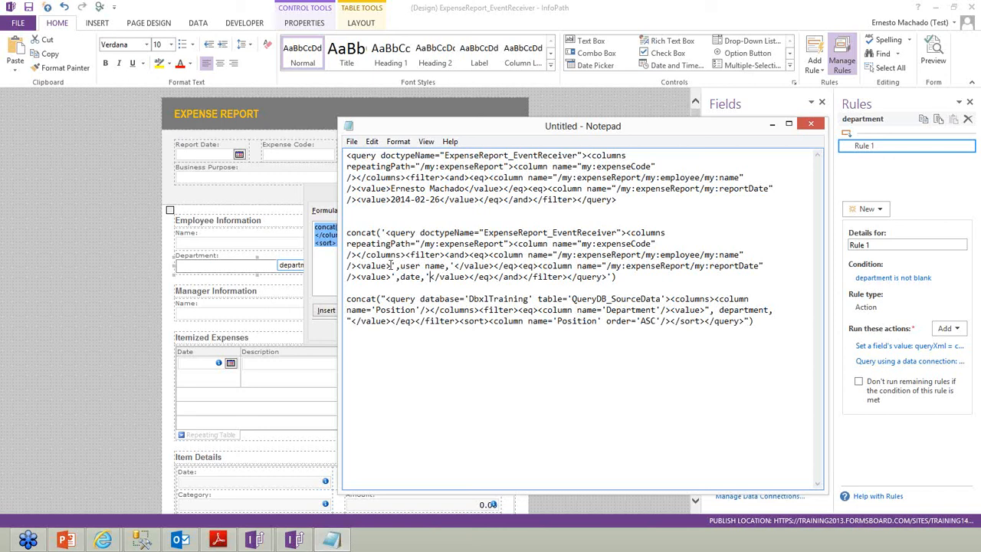
Compare the two concat expressions and delete the extra blank line between them
{"action": "left_click_drag", "start_coordinate": [363, 300], "coordinate": [773, 311]}
{"action": "left_click", "coordinate": [749, 323]}
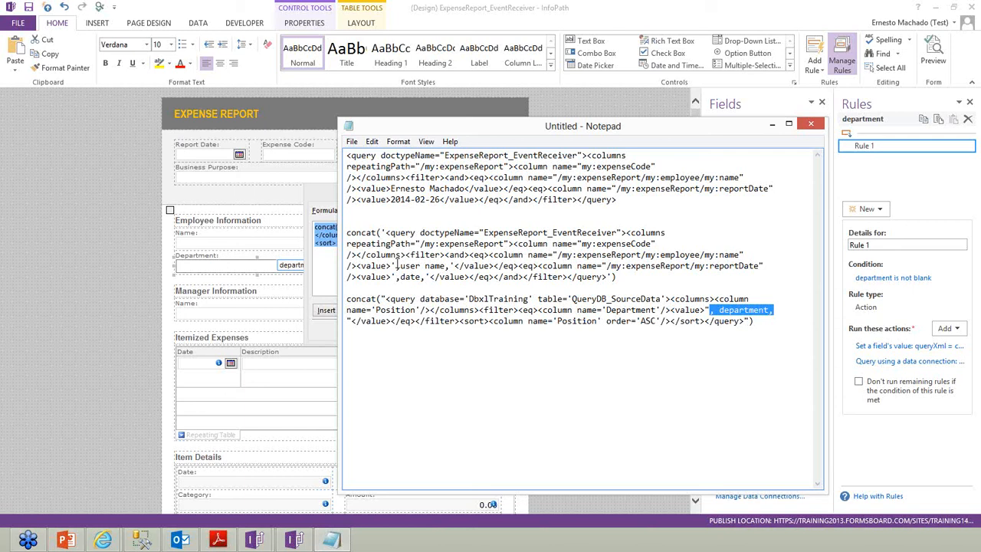
{"action": "left_click_drag", "start_coordinate": [396, 266], "coordinate": [422, 280]}
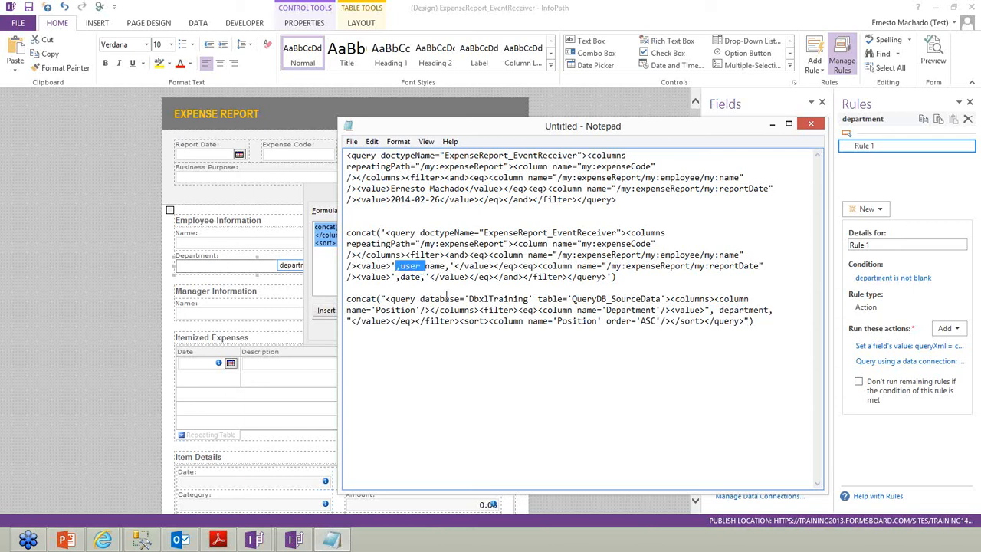
{"action": "left_click_drag", "start_coordinate": [347, 298], "coordinate": [789, 356]}
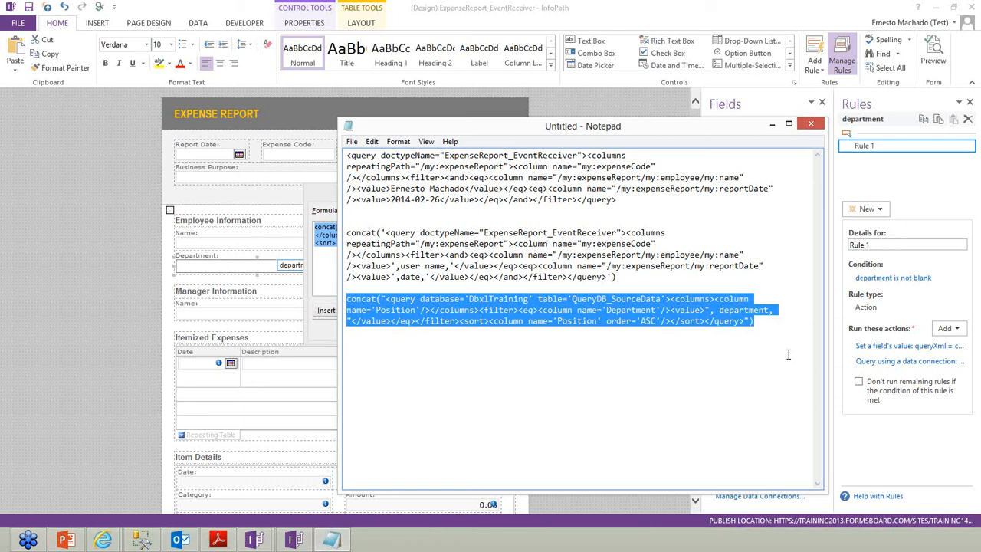
{"action": "left_click_drag", "start_coordinate": [617, 277], "coordinate": [337, 233]}
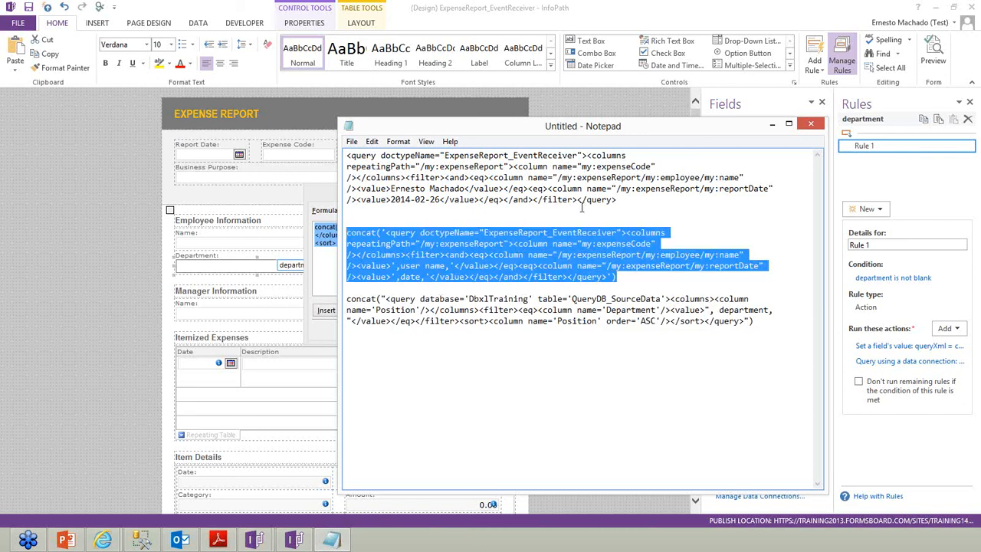
{"action": "left_click", "coordinate": [582, 220]}
{"action": "key", "text": "BackSpace"}
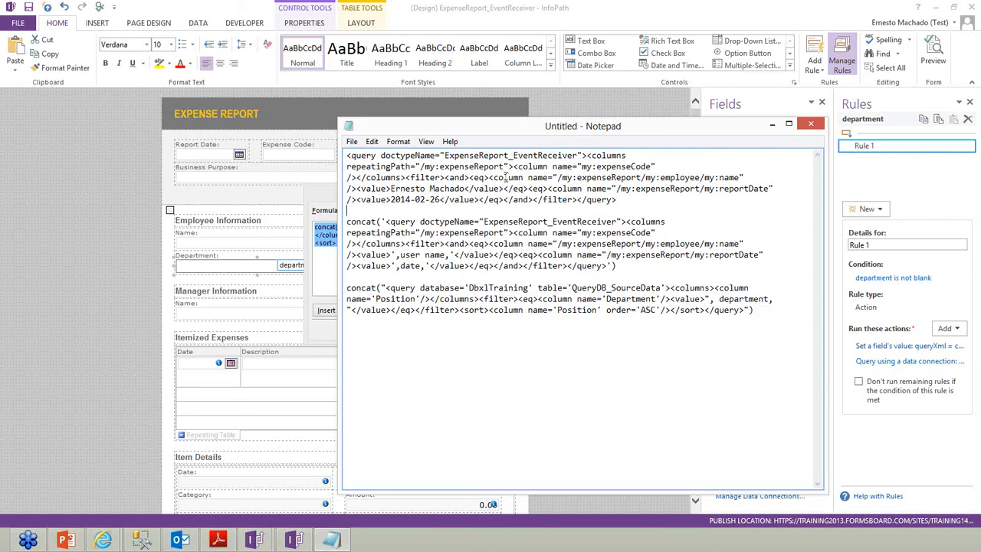
Accept the concat formula and close Rule Details, keeping the queryXml action
{"action": "left_click", "coordinate": [320, 189]}
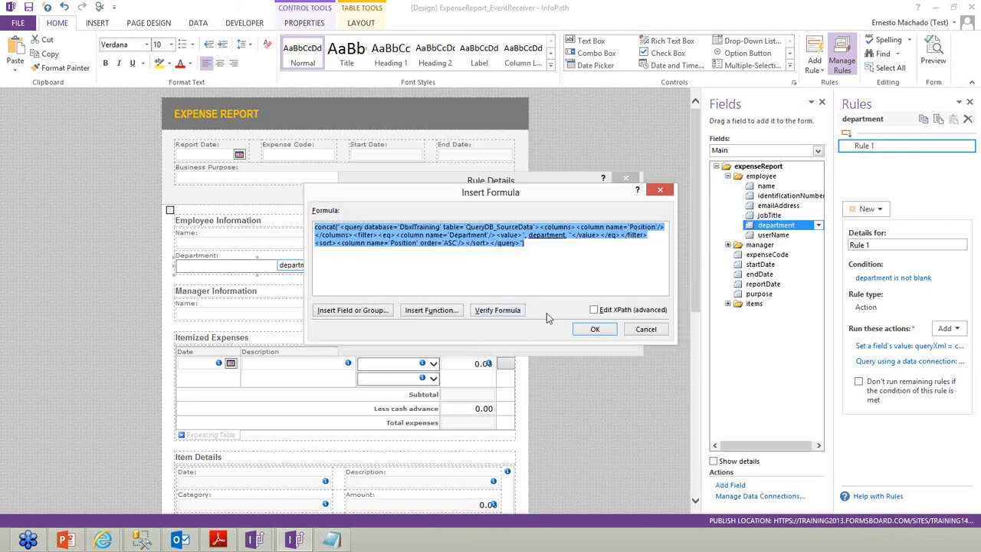
{"action": "left_click", "coordinate": [594, 328]}
{"action": "left_click", "coordinate": [564, 335]}
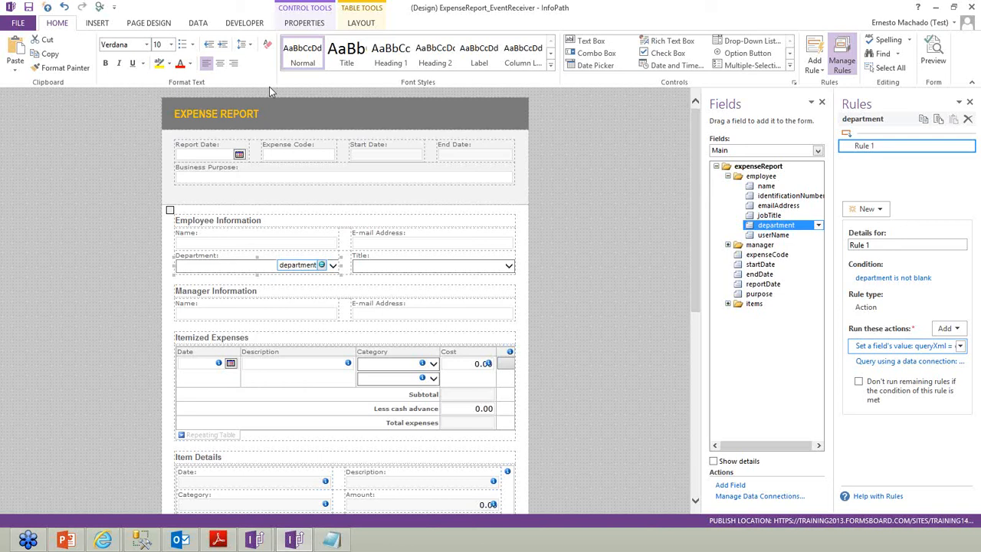
Start a new Receive data connection from a SOAP Web service
{"action": "left_click", "coordinate": [198, 23]}
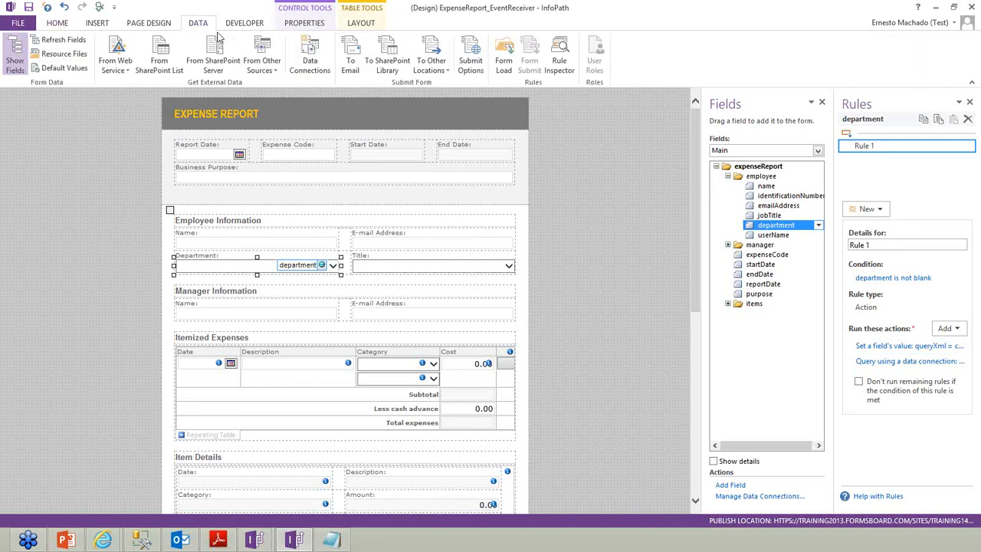
{"action": "left_click", "coordinate": [307, 60]}
{"action": "left_click", "coordinate": [580, 157]}
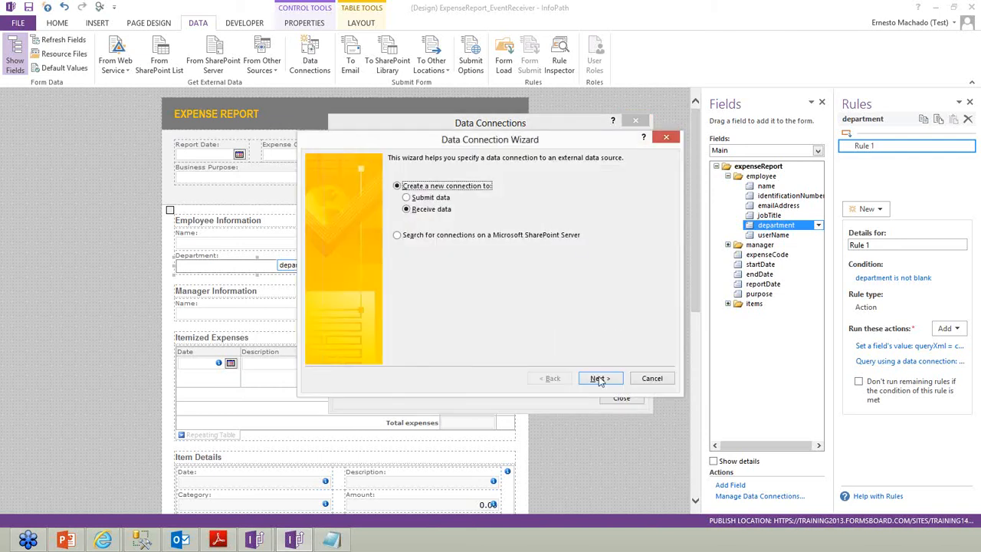
{"action": "left_click", "coordinate": [596, 378]}
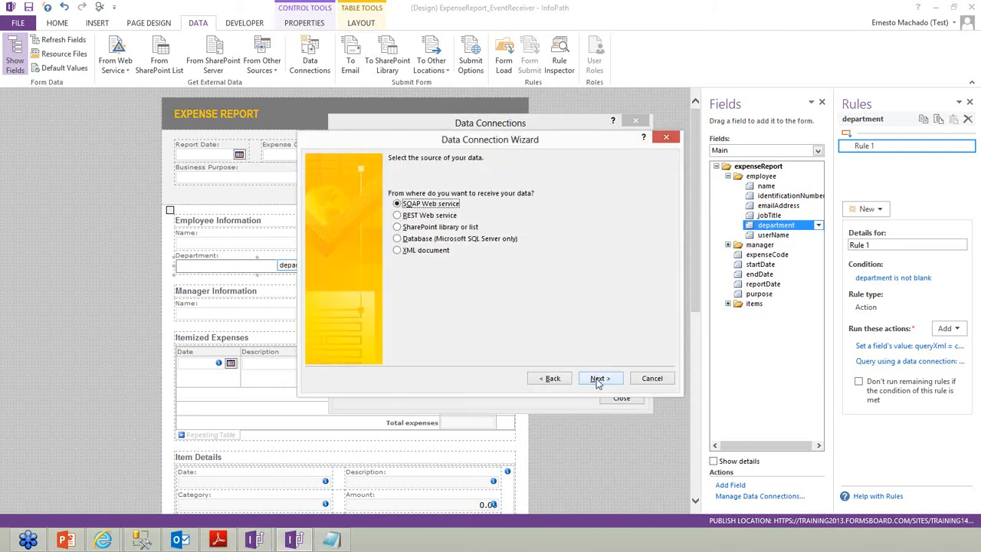
{"action": "left_click", "coordinate": [598, 378]}
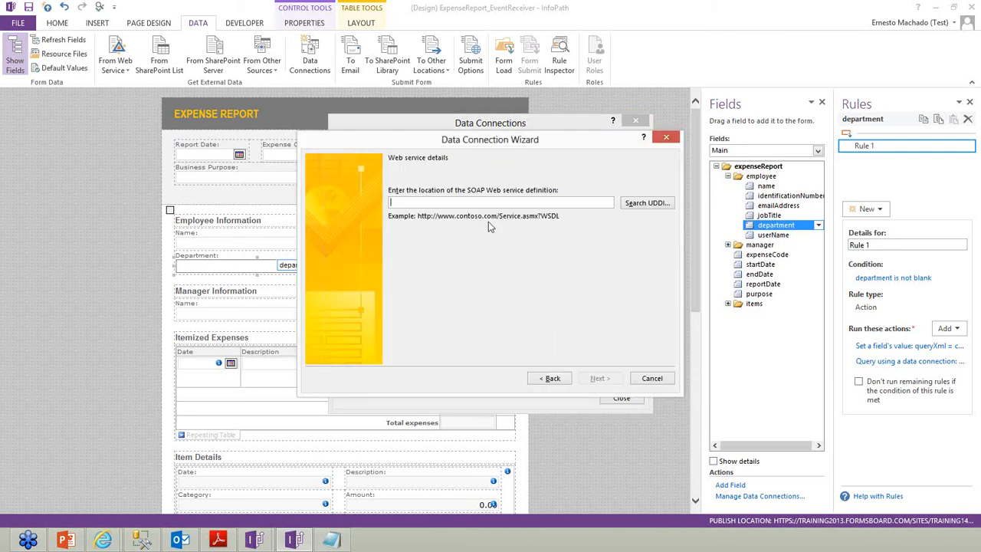
{"action": "left_click", "coordinate": [103, 540]}
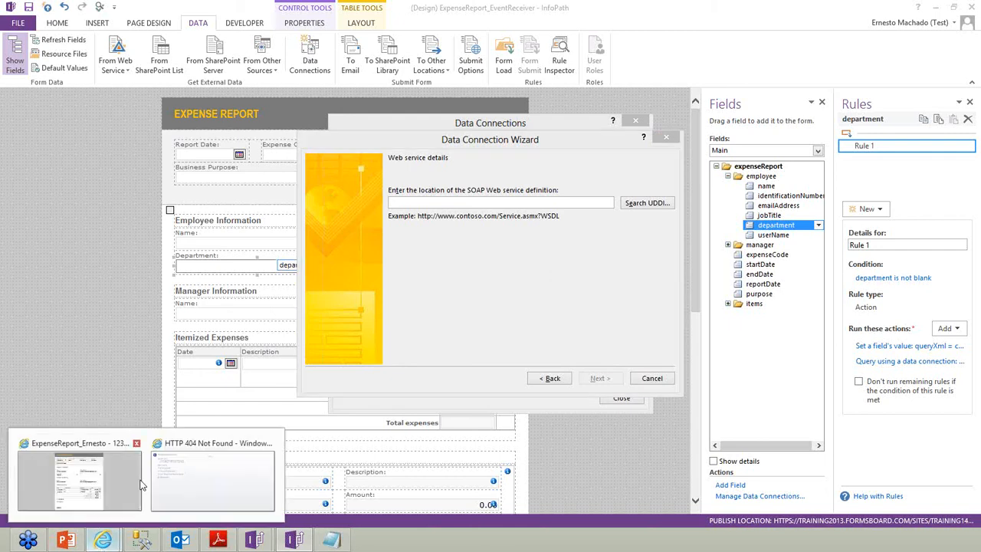
Open the DBXL Document Service page from the control panel bookmark in Internet Explorer
{"action": "left_click", "coordinate": [193, 429]}
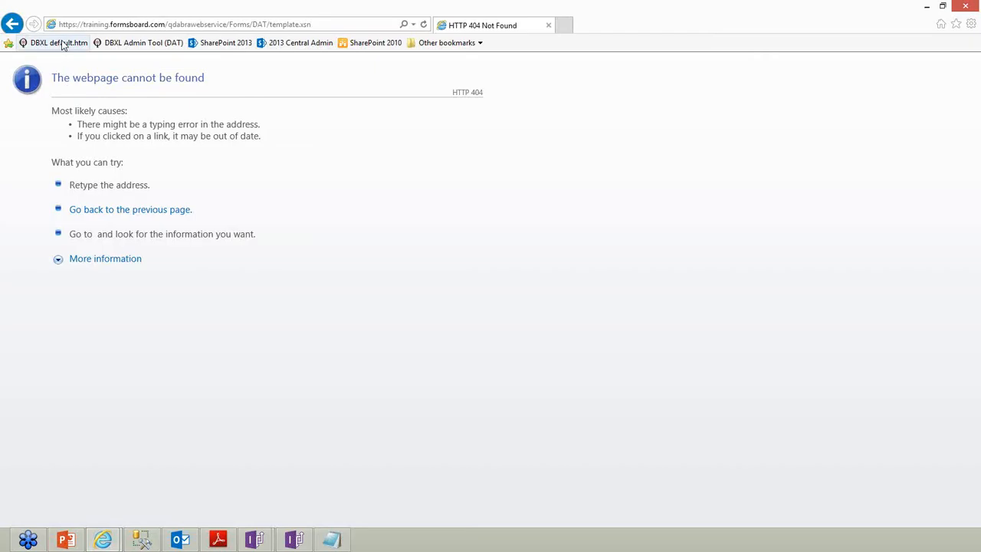
{"action": "left_click", "coordinate": [61, 44]}
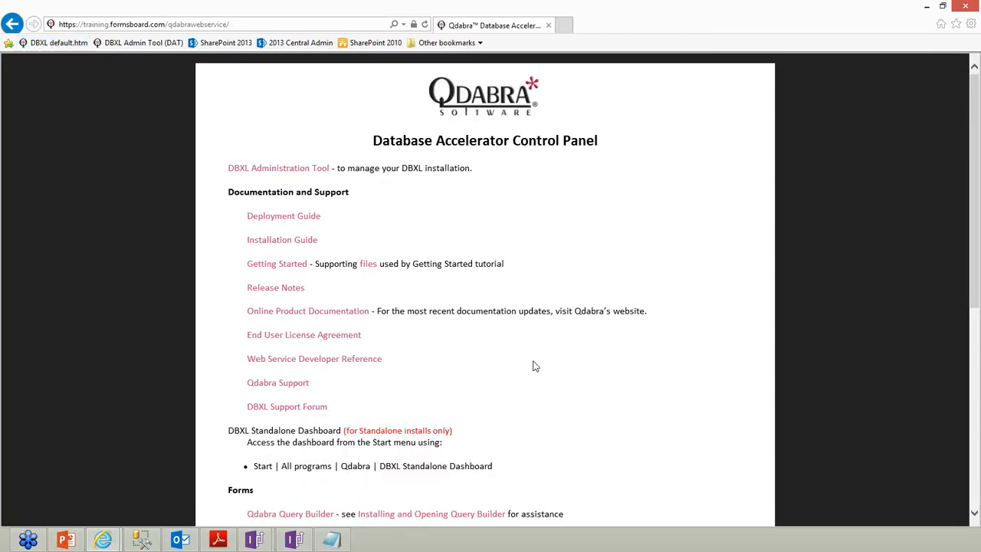
{"action": "scroll", "coordinate": [533, 365], "scroll_direction": "down", "scroll_amount": 2}
{"action": "scroll", "coordinate": [533, 365], "scroll_direction": "down", "scroll_amount": 3}
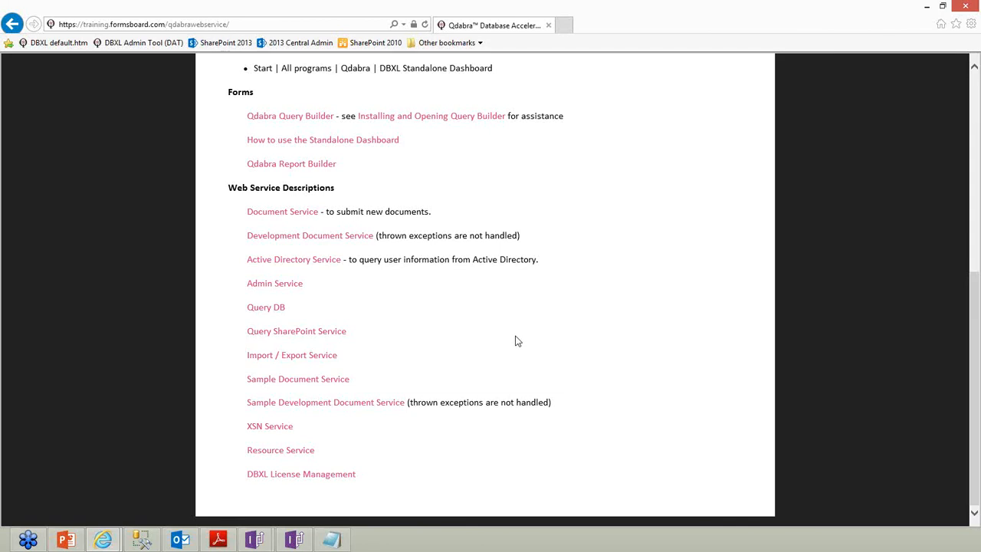
{"action": "left_click", "coordinate": [298, 214]}
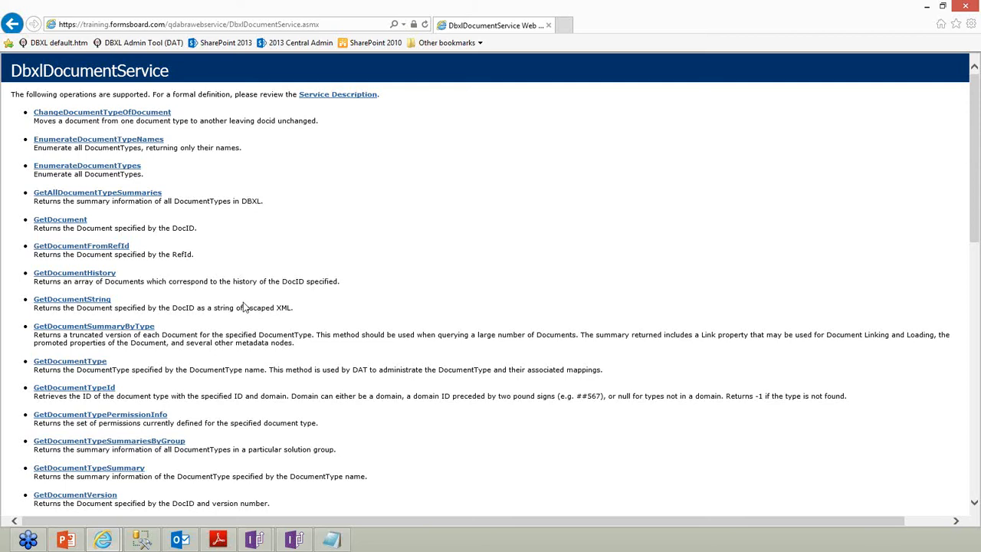
Locate the QueryDocumentsNodeSet operation and select the DbxlDocumentService.asmx address
{"action": "scroll", "coordinate": [224, 370], "scroll_direction": "down", "scroll_amount": 6}
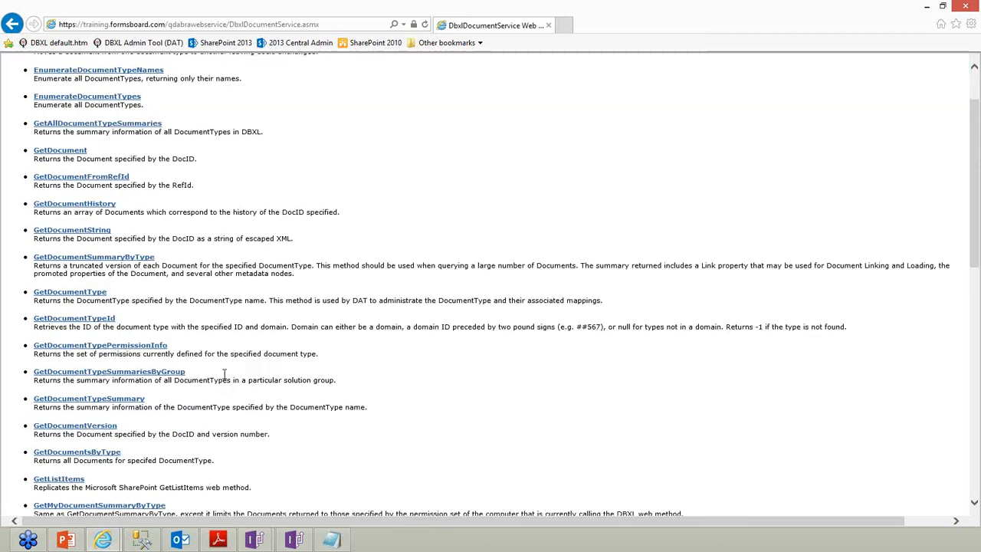
{"action": "scroll", "coordinate": [225, 375], "scroll_direction": "down", "scroll_amount": 3}
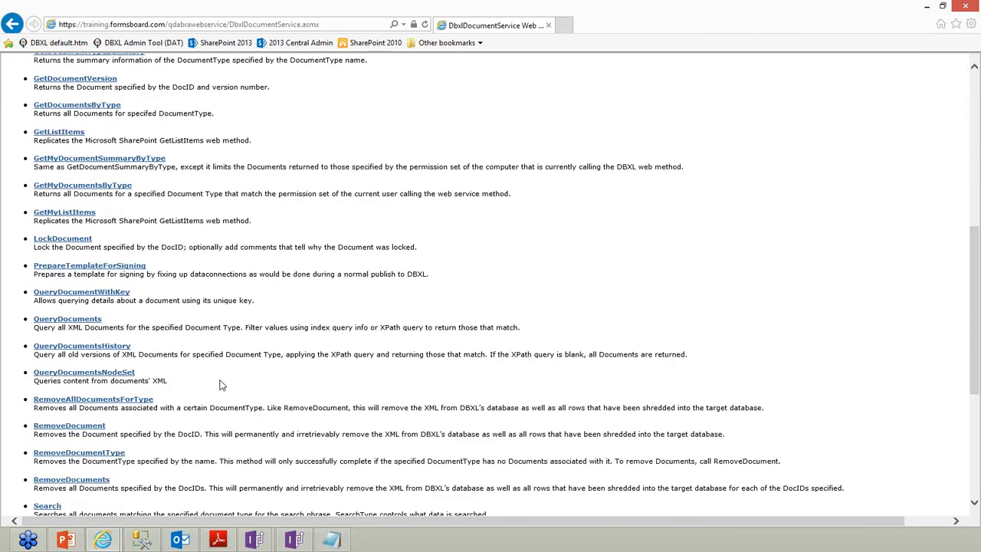
{"action": "left_click_drag", "start_coordinate": [177, 385], "coordinate": [39, 374]}
{"action": "left_click_drag", "start_coordinate": [215, 377], "coordinate": [256, 383]}
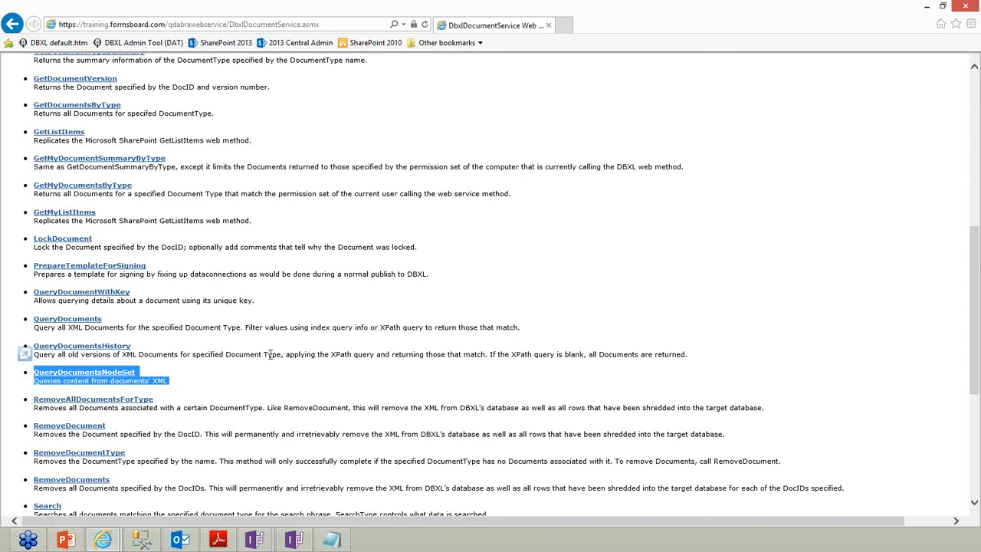
{"action": "left_click", "coordinate": [224, 25]}
{"action": "key", "text": "ctrl+c"}
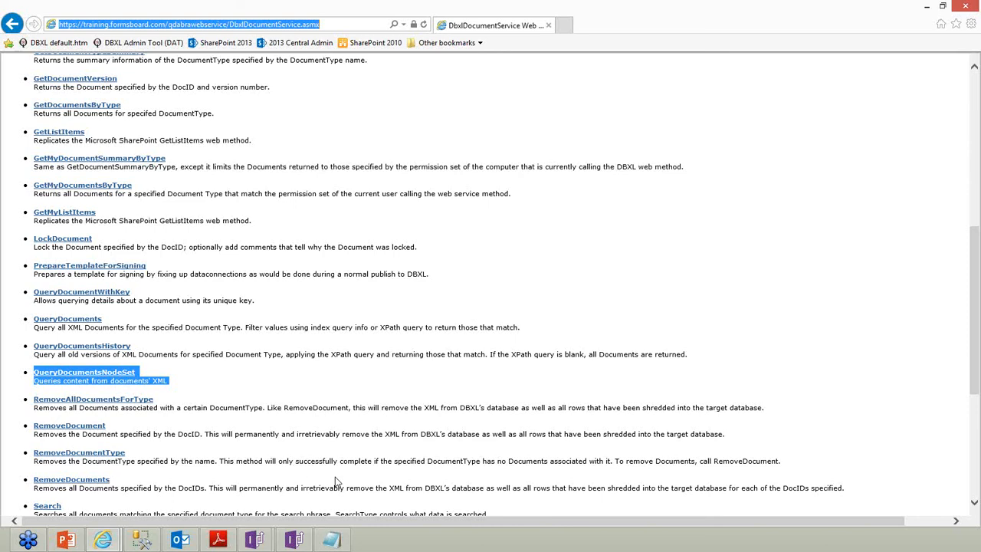
Use the DbxlDocumentService URL as the SOAP location and choose the QueryDocumentsNodeSet operation
{"action": "left_click", "coordinate": [293, 540]}
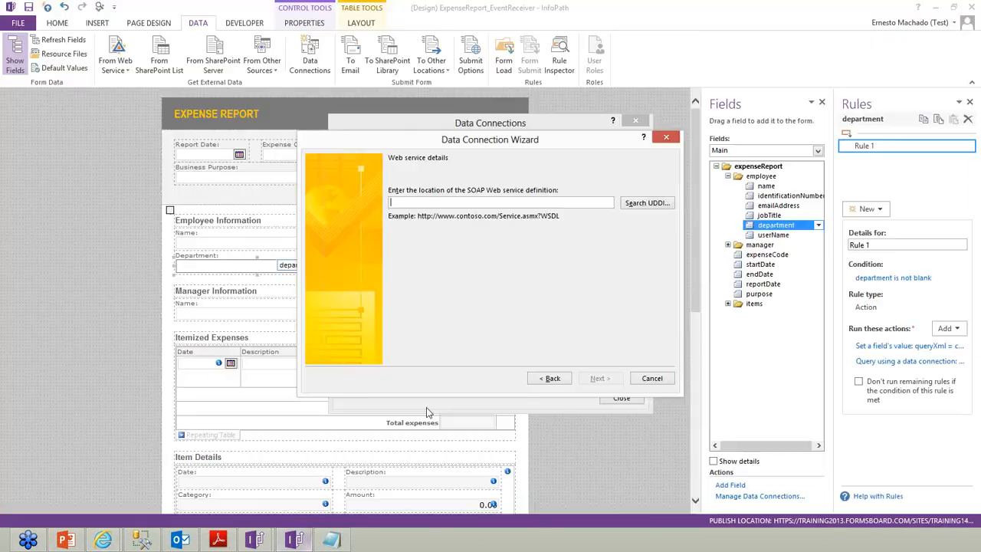
{"action": "key", "text": "ctrl+v"}
{"action": "left_click", "coordinate": [600, 379]}
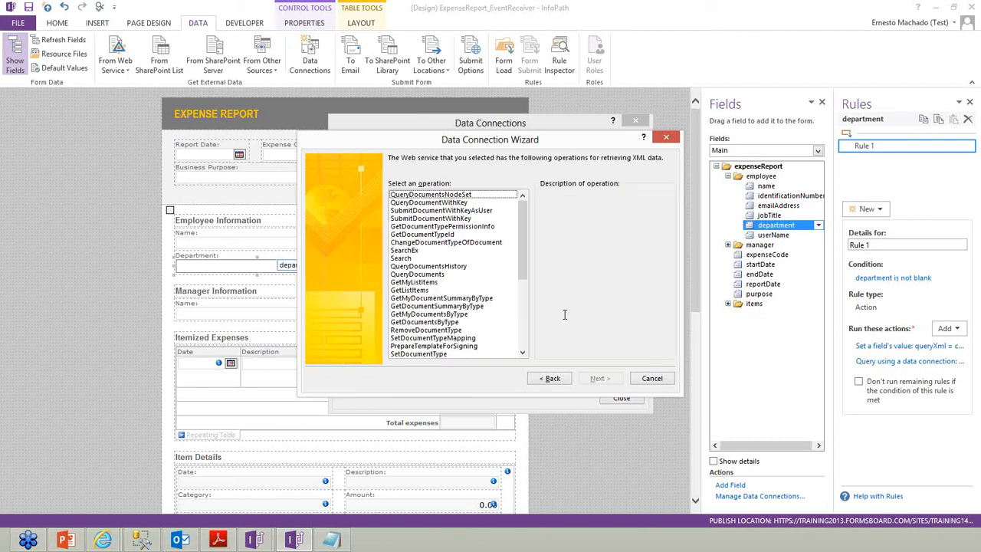
{"action": "left_click", "coordinate": [470, 197]}
{"action": "left_click", "coordinate": [600, 379]}
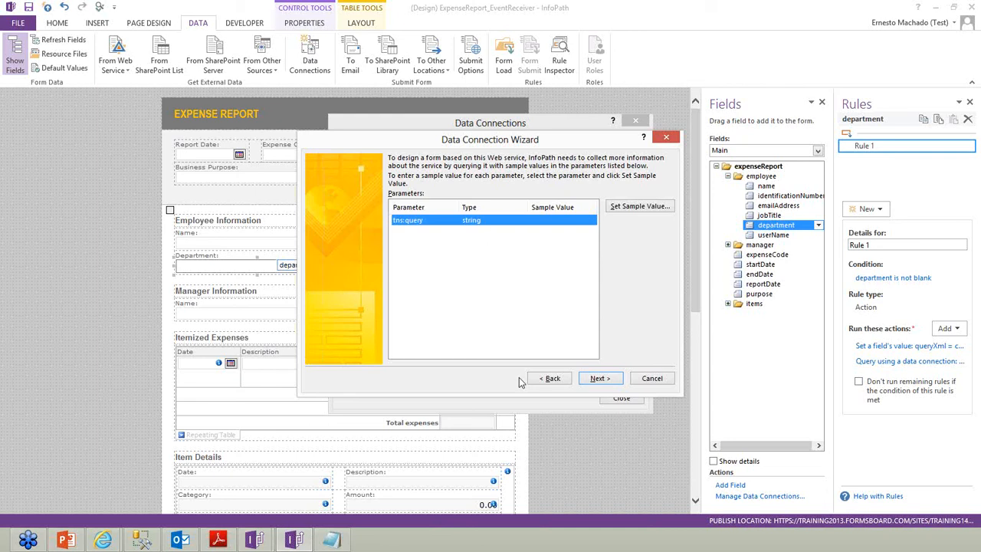
{"action": "left_click", "coordinate": [329, 540]}
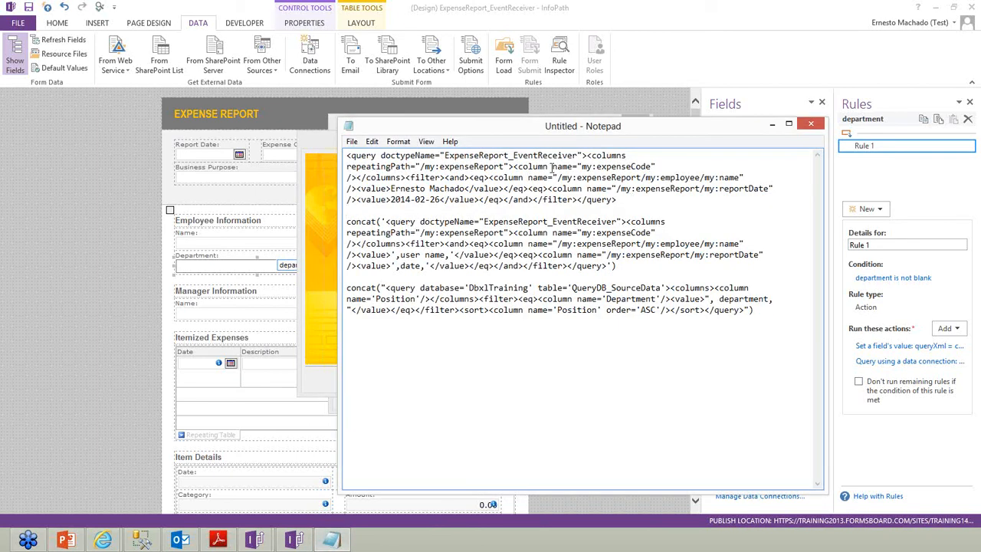
Duplicate the first sample query on a new line below it
{"action": "left_click_drag", "start_coordinate": [619, 200], "coordinate": [306, 150]}
{"action": "key", "text": "ctrl+c"}
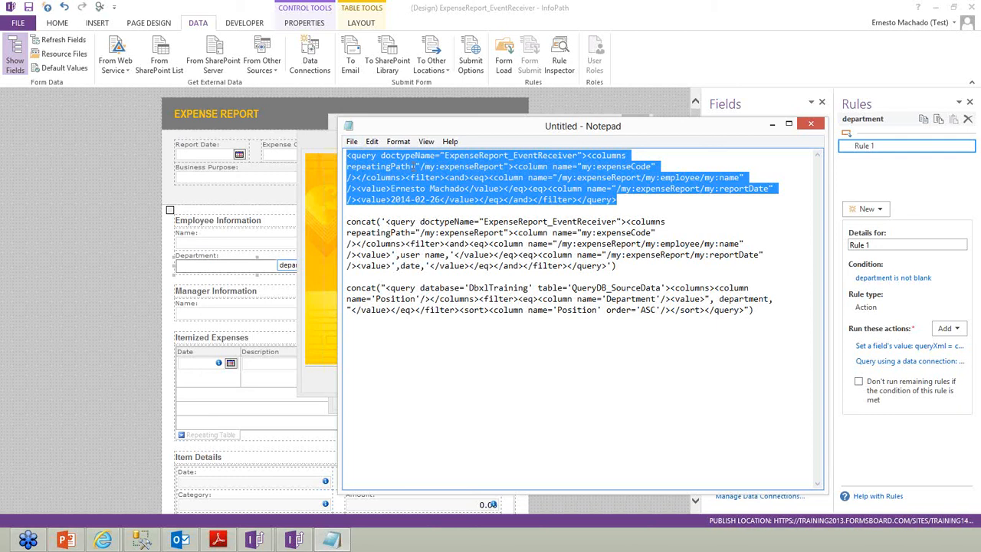
{"action": "left_click", "coordinate": [414, 167]}
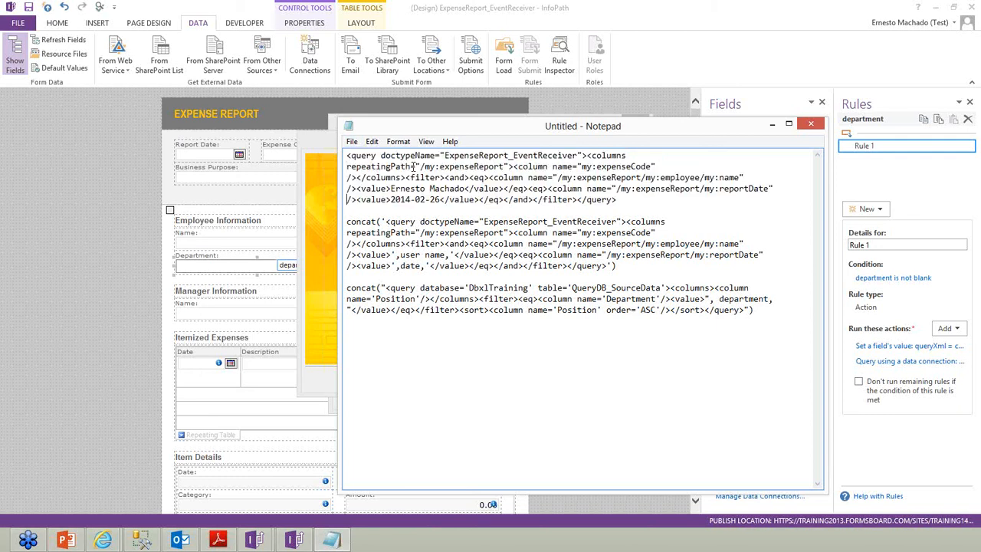
{"action": "key", "text": "Return"}
{"action": "key", "text": "ctrl+v"}
{"action": "key", "text": "Return"}
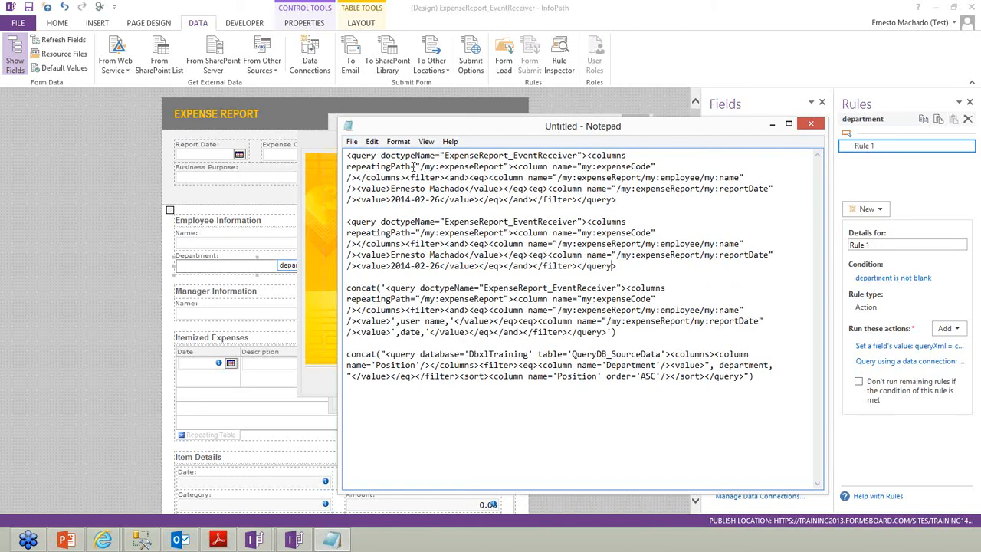
Delete the copy's filter block so it returns only expenseCode, then select it
{"action": "key", "text": "Left"}
{"action": "key", "text": "Left"}
{"action": "key", "text": "Left"}
{"action": "key", "text": "Left"}
{"action": "key", "text": "Left"}
{"action": "key", "text": "Left"}
{"action": "key", "text": "Left"}
{"action": "key", "text": "Left"}
{"action": "key", "text": "Left"}
{"action": "key", "text": "Left"}
{"action": "key", "text": "shift+Up"}
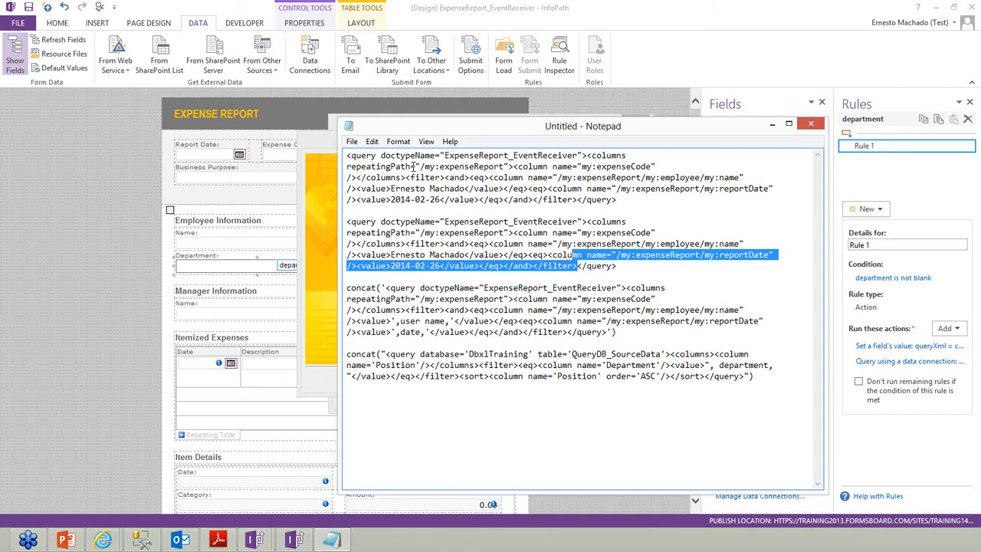
{"action": "key", "text": "shift+Left"}
{"action": "key", "text": "shift+Left"}
{"action": "key", "text": "shift+Left"}
{"action": "key", "text": "shift+Left"}
{"action": "key", "text": "shift+Left"}
{"action": "key", "text": "shift+Left"}
{"action": "key", "text": "shift+Left"}
{"action": "key", "text": "shift+Left"}
{"action": "key", "text": "shift+Left"}
{"action": "key", "text": "shift+Left"}
{"action": "key", "text": "shift+Left"}
{"action": "key", "text": "shift+Left"}
{"action": "key", "text": "shift+Left"}
{"action": "key", "text": "shift+Left"}
{"action": "key", "text": "shift+Left"}
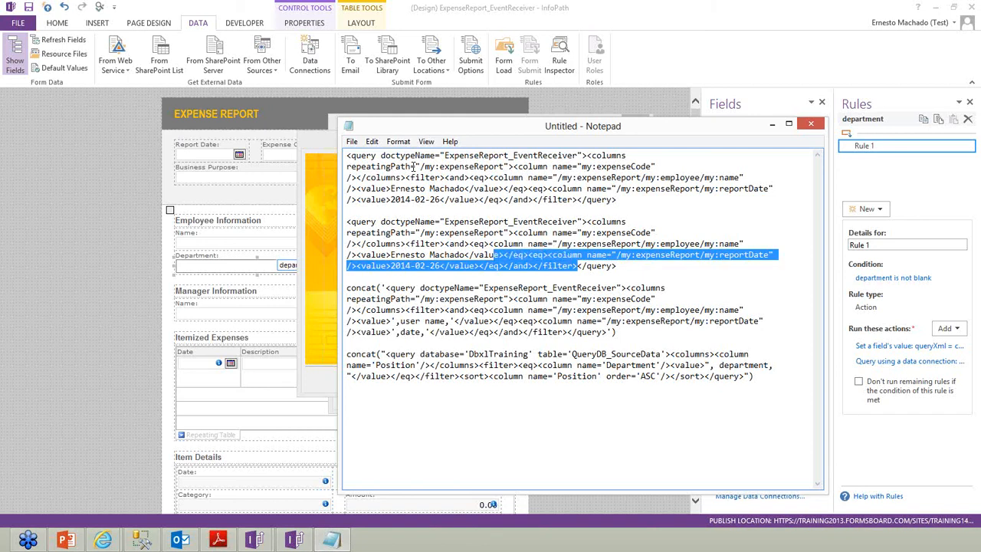
{"action": "key", "text": "shift+Up"}
{"action": "key", "text": "shift+Left"}
{"action": "key", "text": "shift+Left"}
{"action": "key", "text": "shift+Left"}
{"action": "key", "text": "shift+Left"}
{"action": "key", "text": "shift+Left"}
{"action": "key", "text": "shift+Left"}
{"action": "key", "text": "shift+Left"}
{"action": "key", "text": "shift+Left"}
{"action": "key", "text": "shift+Left"}
{"action": "key", "text": "shift+Left"}
{"action": "key", "text": "shift+Left"}
{"action": "key", "text": "shift+Left"}
{"action": "key", "text": "shift+Left"}
{"action": "key", "text": "shift+Left"}
{"action": "key", "text": "shift+Left"}
{"action": "key", "text": "shift+Left"}
{"action": "key", "text": "shift+Left"}
{"action": "key", "text": "shift+Left"}
{"action": "key", "text": "shift+Left"}
{"action": "key", "text": "shift+Right"}
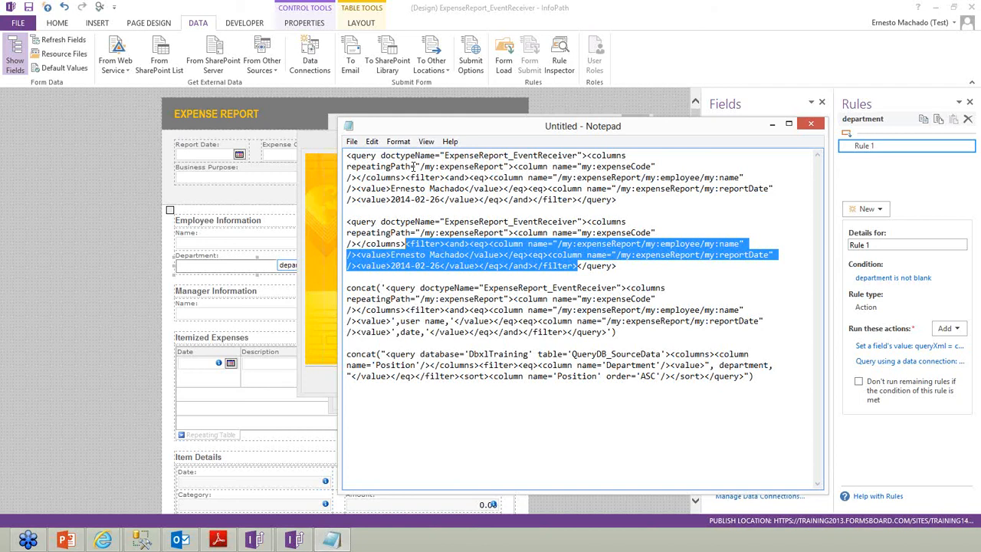
{"action": "key", "text": "Delete"}
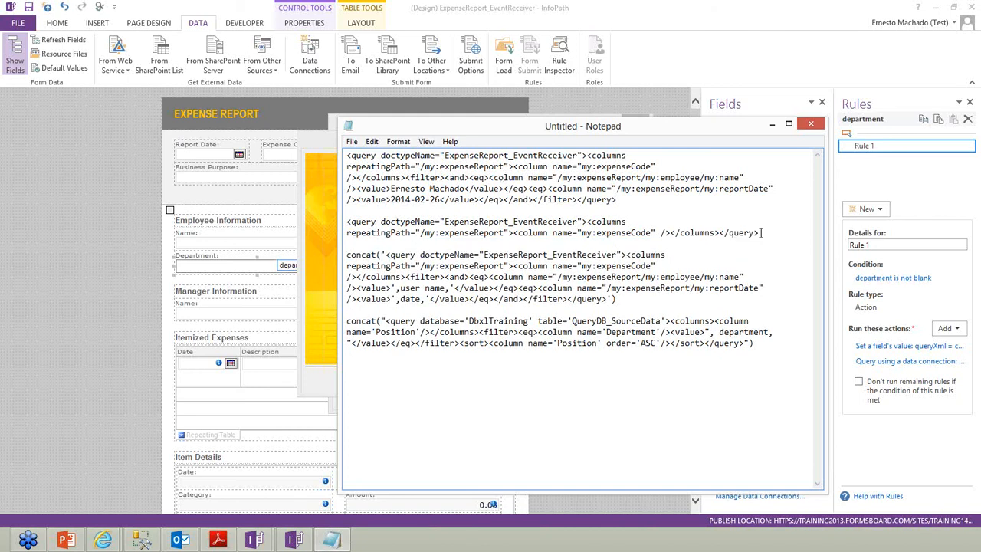
{"action": "left_click", "coordinate": [348, 224], "text": "shift"}
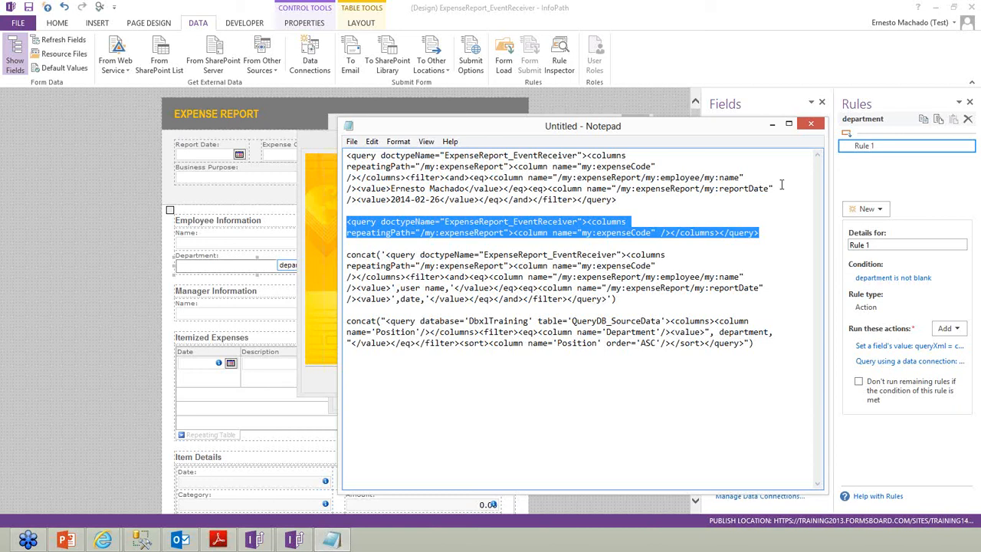
{"action": "left_click", "coordinate": [772, 124]}
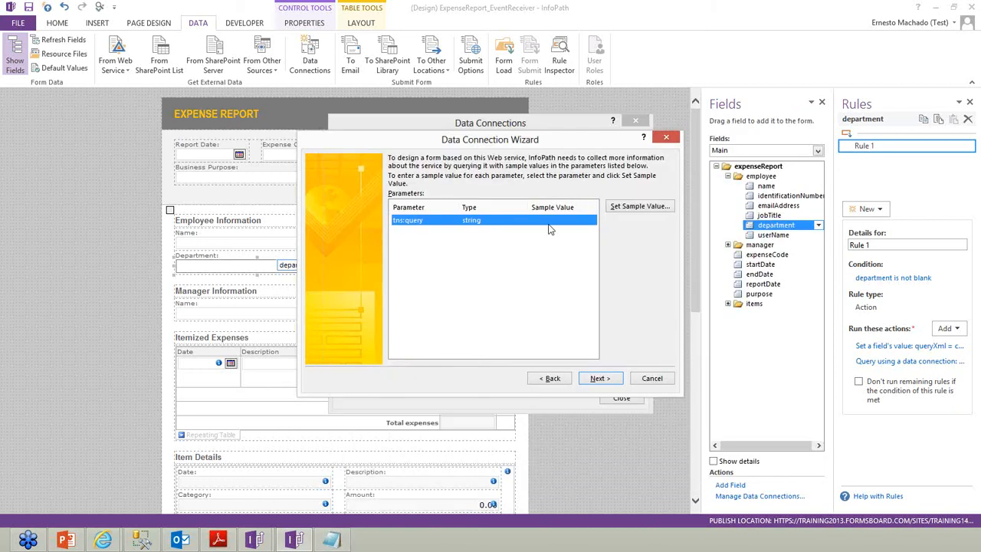
Paste the filterless query as both the tns:query sample value and parameter value
{"action": "double_click", "coordinate": [548, 229]}
{"action": "key", "text": "ctrl+v"}
{"action": "left_click", "coordinate": [505, 298]}
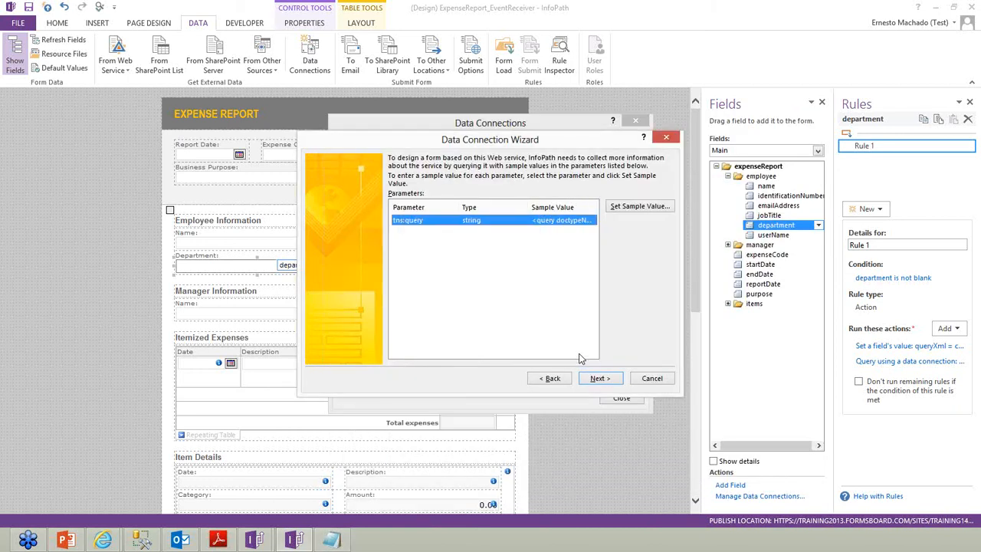
{"action": "left_click", "coordinate": [599, 378]}
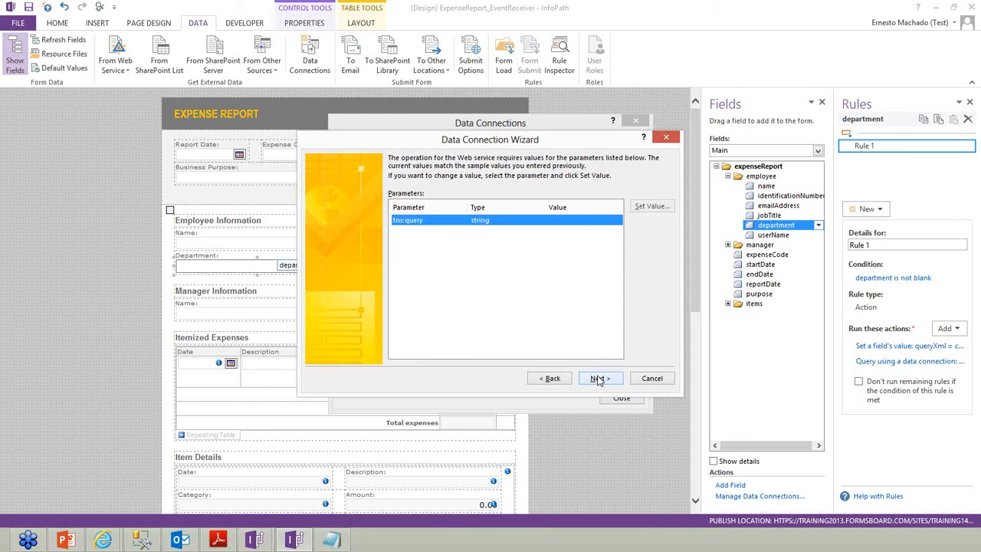
{"action": "double_click", "coordinate": [564, 221]}
{"action": "key", "text": "ctrl+v"}
{"action": "left_click", "coordinate": [500, 299]}
{"action": "left_click", "coordinate": [592, 377]}
{"action": "left_click", "coordinate": [595, 379]}
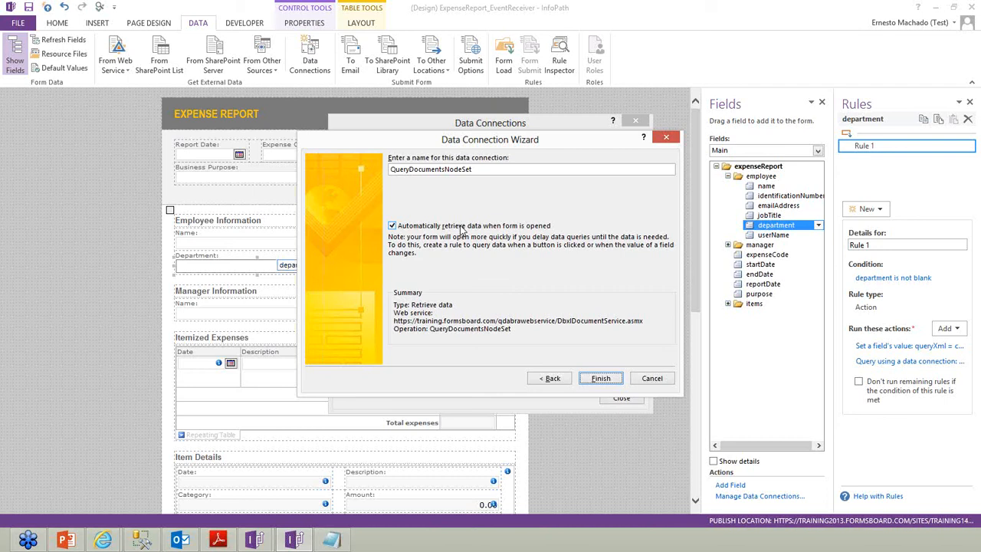
Turn off automatic retrieval and name the connection 'Check previous submissions'
{"action": "left_click", "coordinate": [462, 226]}
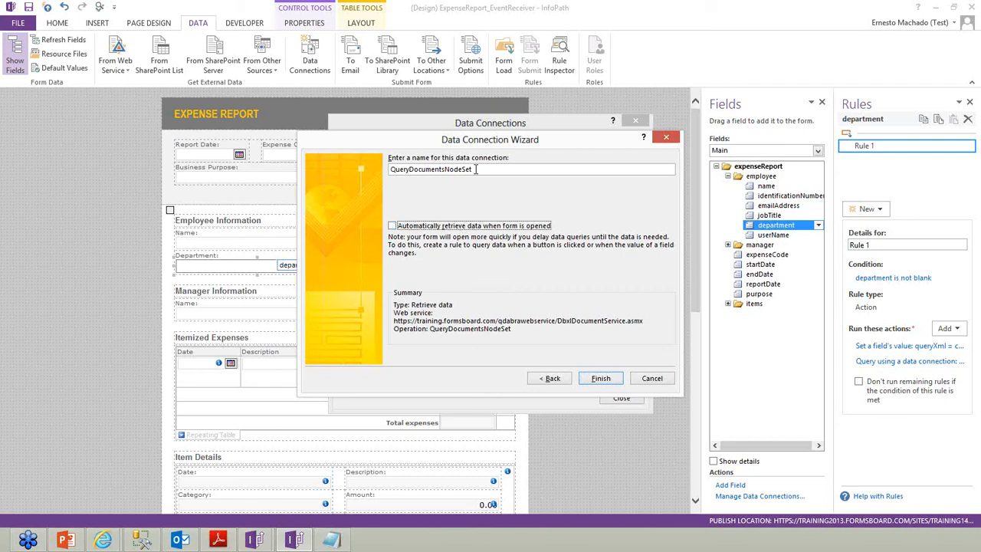
{"action": "left_click_drag", "start_coordinate": [476, 170], "coordinate": [331, 169]}
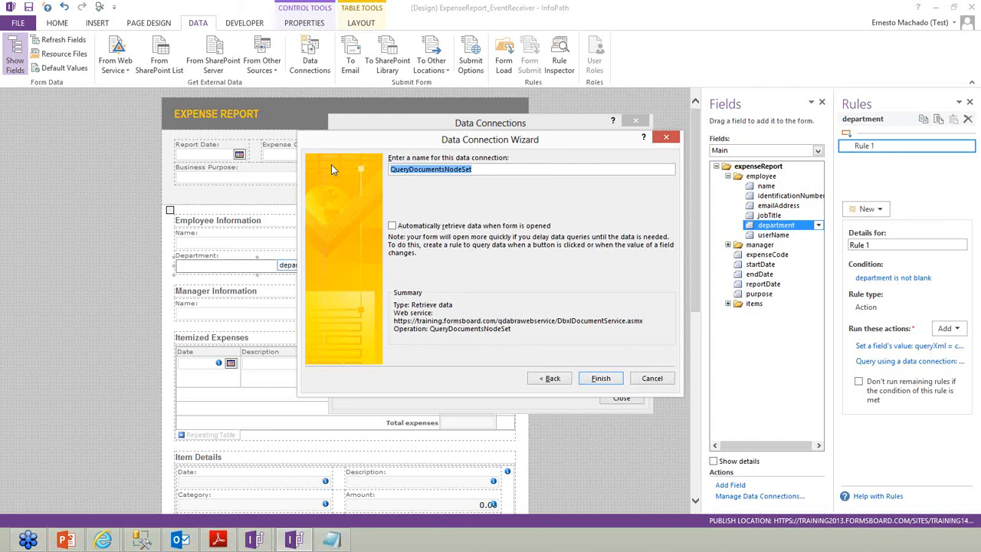
{"action": "type", "text": "Chek"}
{"action": "key", "text": "BackSpace"}
{"action": "type", "text": "ck pr"}
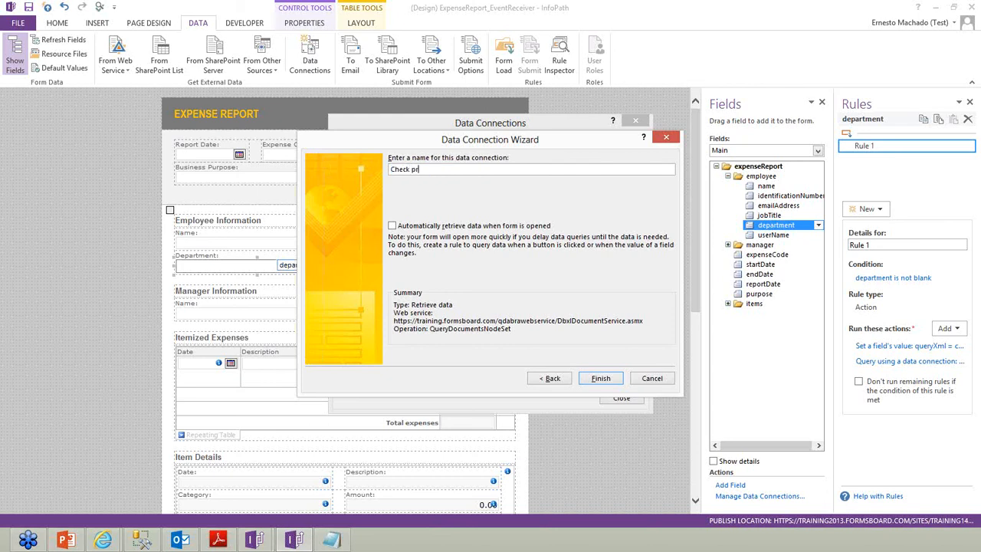
{"action": "type", "text": "evious submissions"}
{"action": "left_click", "coordinate": [609, 377]}
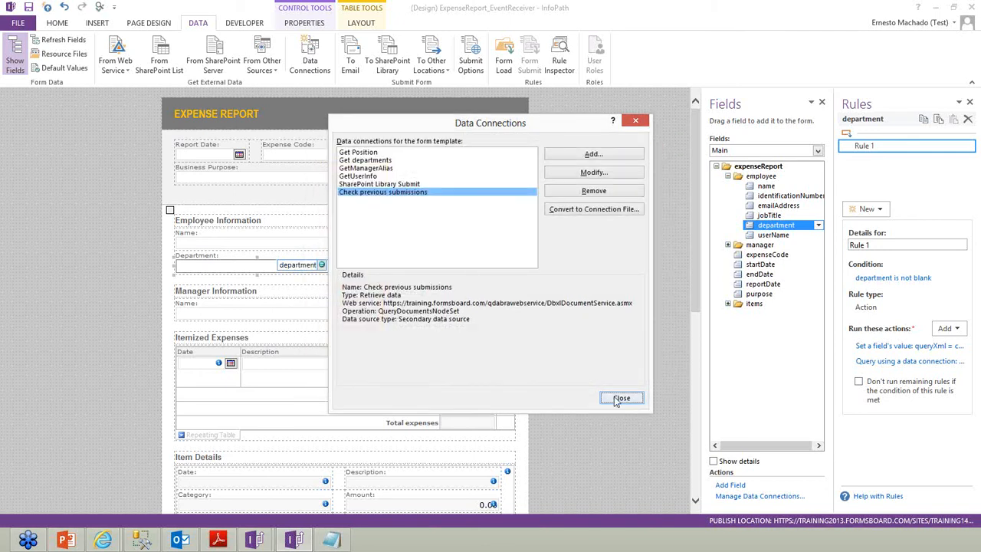
{"action": "left_click", "coordinate": [617, 398]}
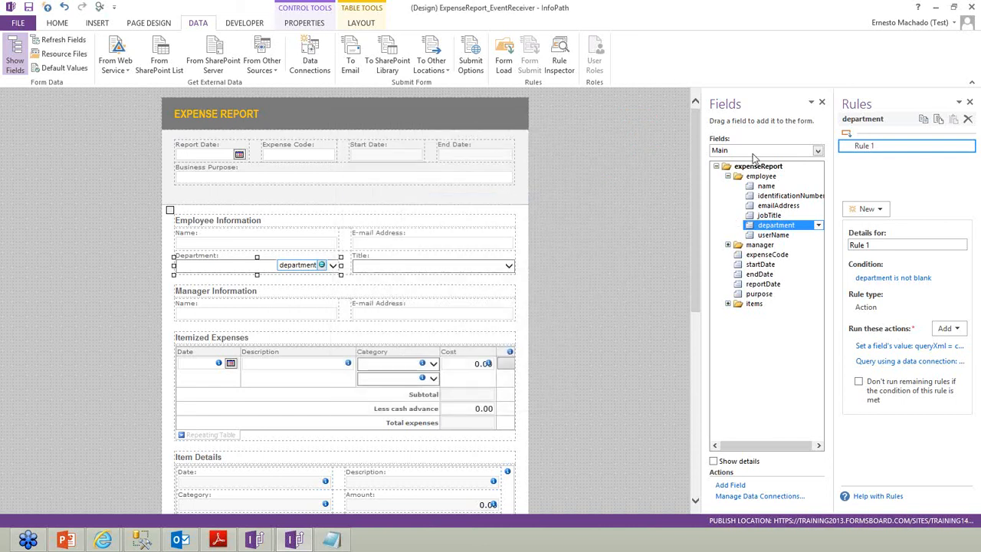
Show Check previous submissions (Secondary) fields, expanding dataFields to row's docId and expenseCode
{"action": "left_click", "coordinate": [755, 151]}
{"action": "left_click", "coordinate": [754, 170]}
{"action": "left_click", "coordinate": [728, 185]}
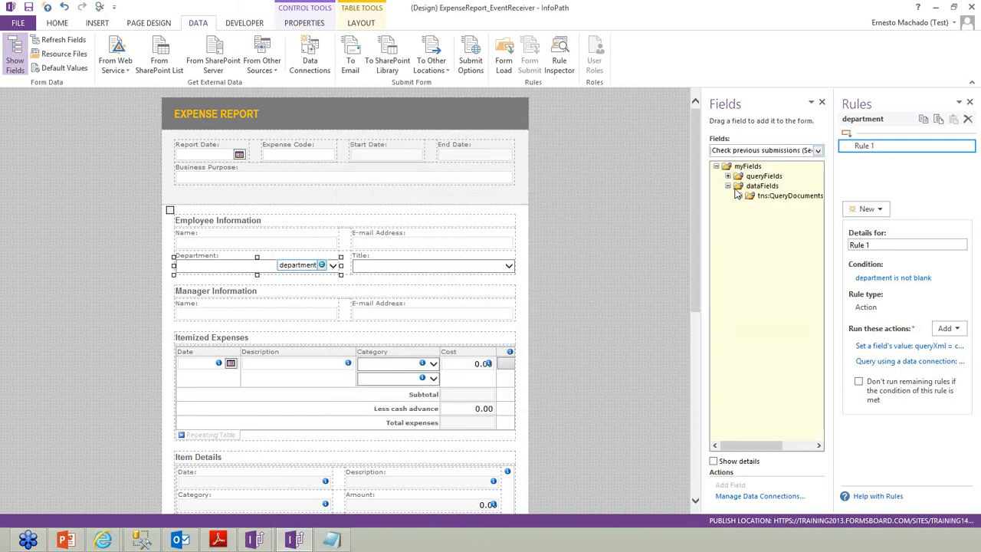
{"action": "left_click", "coordinate": [740, 195]}
{"action": "left_click", "coordinate": [751, 215]}
{"action": "left_click", "coordinate": [762, 225]}
{"action": "left_click", "coordinate": [774, 234]}
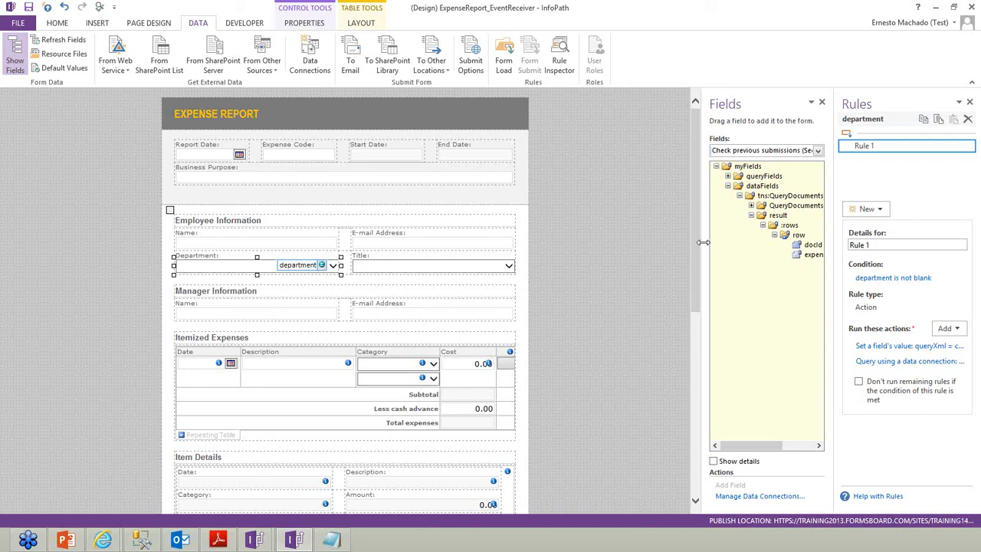
{"action": "left_click_drag", "start_coordinate": [702, 242], "coordinate": [646, 246]}
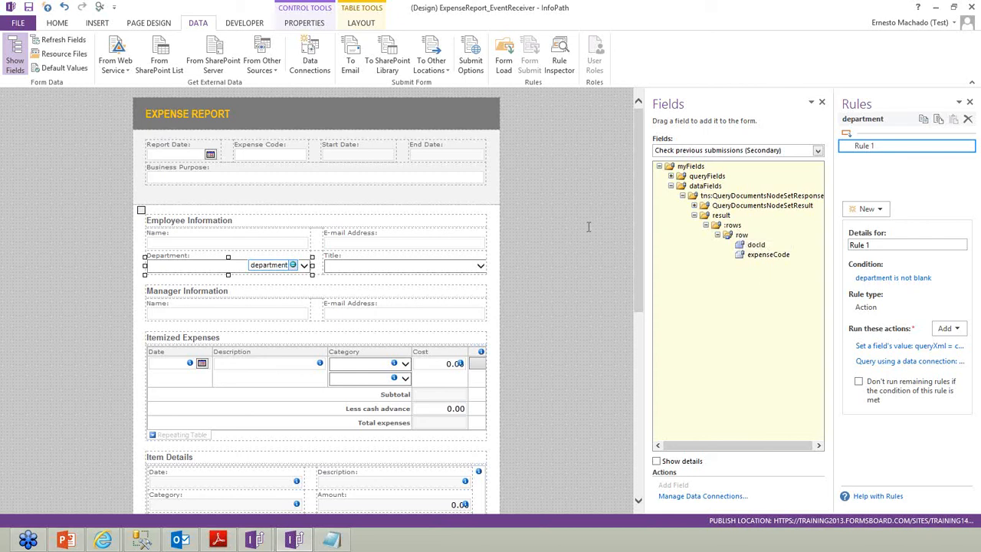
Show the Form Load rules in a wider Rules pane and review the AD query and fill-in rules
{"action": "left_click", "coordinate": [500, 69]}
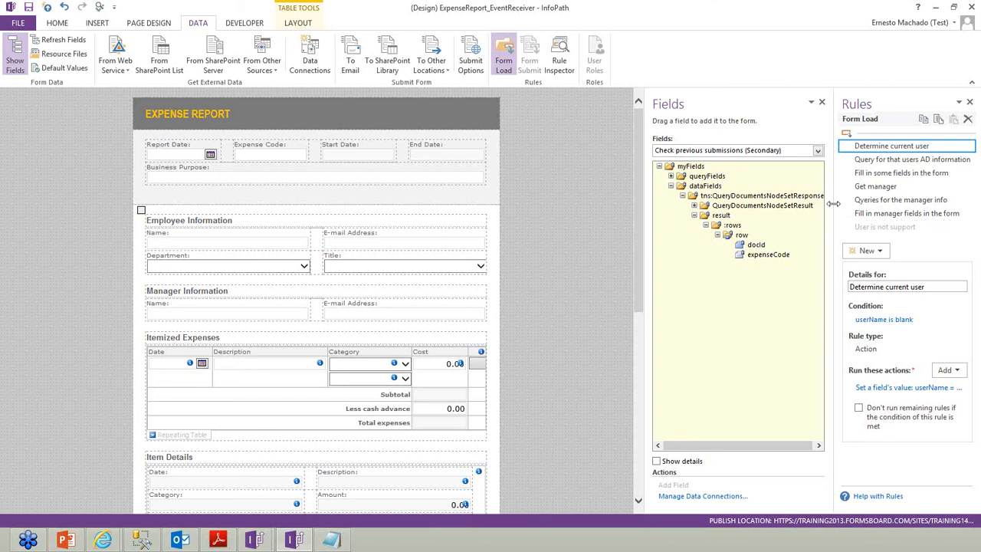
{"action": "left_click_drag", "start_coordinate": [833, 203], "coordinate": [740, 203]}
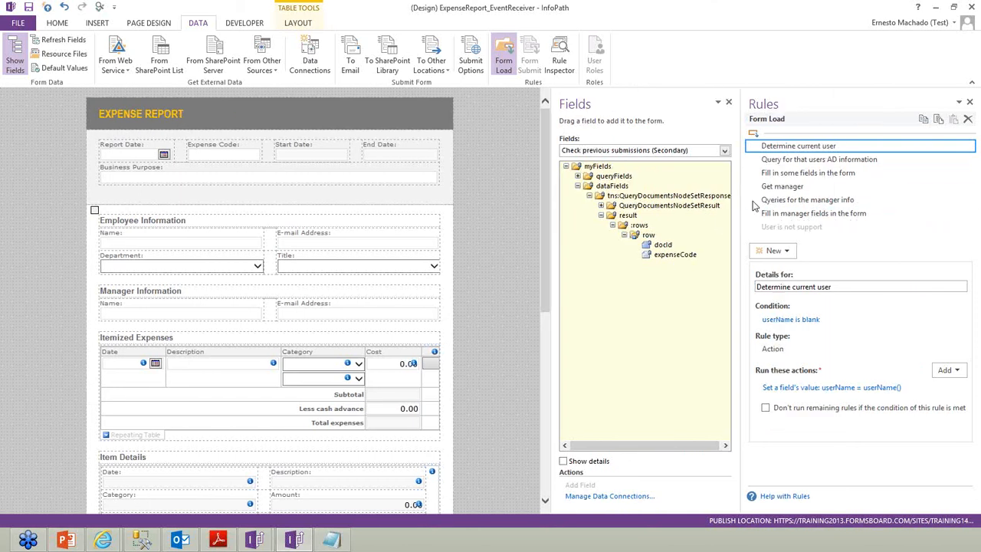
{"action": "left_click", "coordinate": [814, 159]}
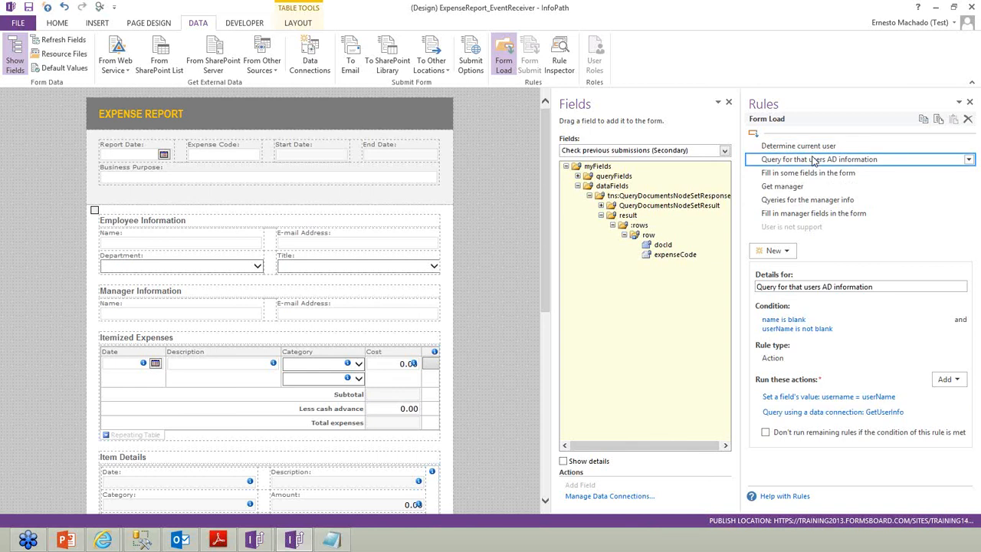
{"action": "left_click", "coordinate": [809, 173]}
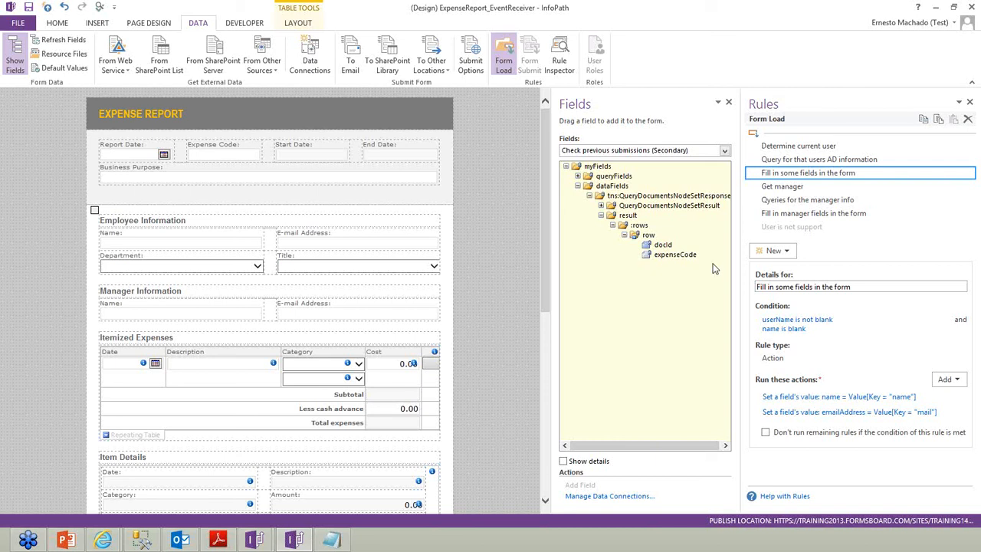
Create a new Form Load action rule named 'Check for previous submissions'
{"action": "left_click", "coordinate": [785, 252]}
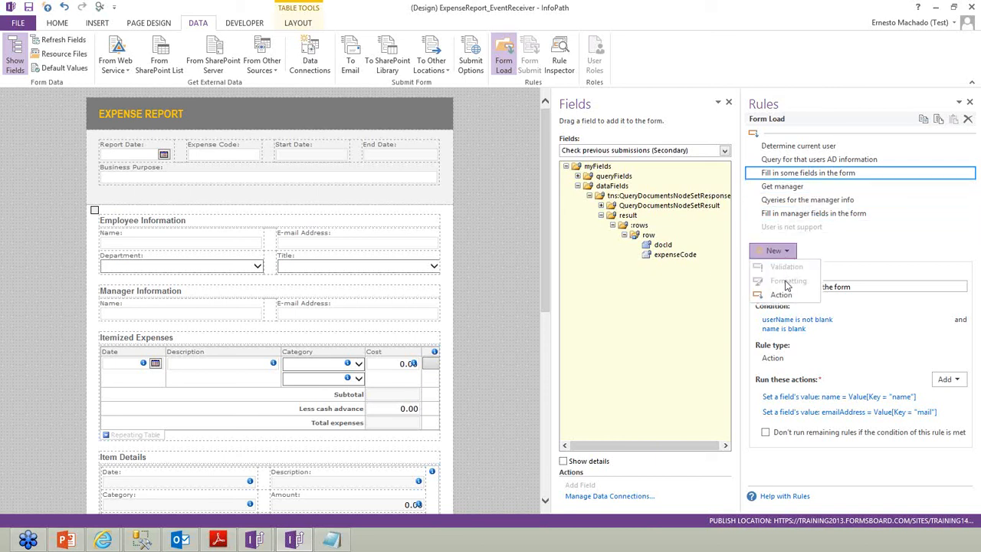
{"action": "left_click", "coordinate": [789, 295]}
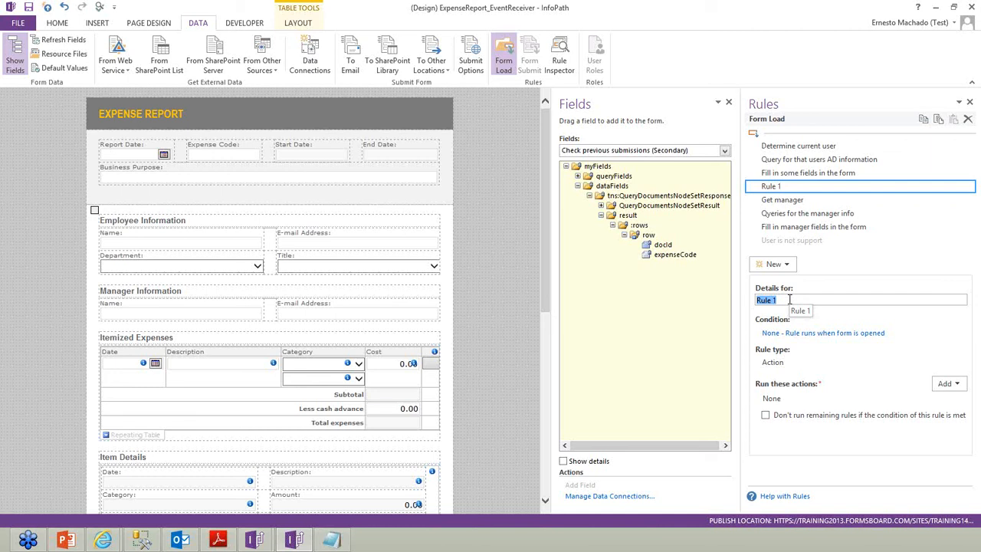
{"action": "type", "text": "Check for previous ubm"}
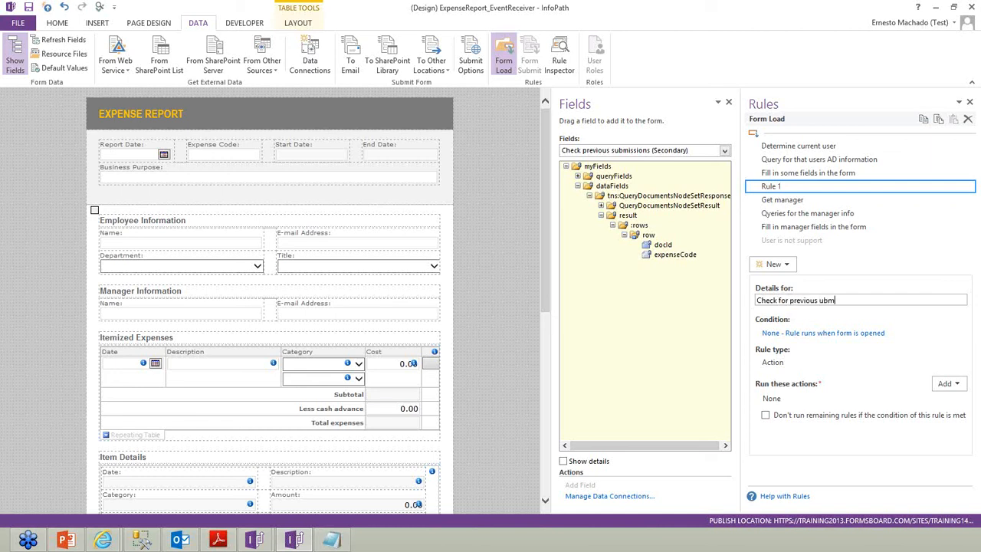
{"action": "type", "text": "submissions"}
{"action": "key", "text": "Tab"}
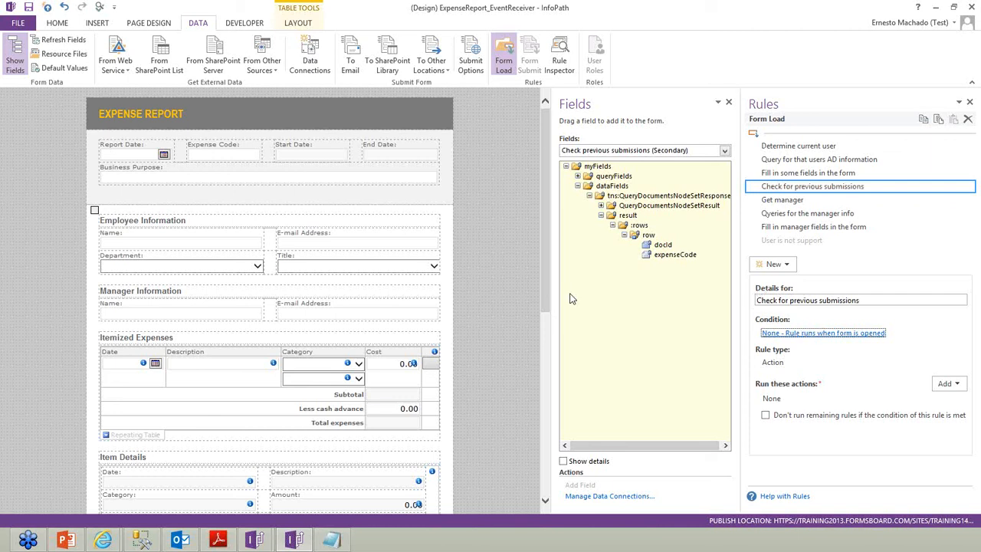
Give the rule the condition employee name is not blank
{"action": "left_click", "coordinate": [806, 335]}
{"action": "left_click", "coordinate": [376, 268]}
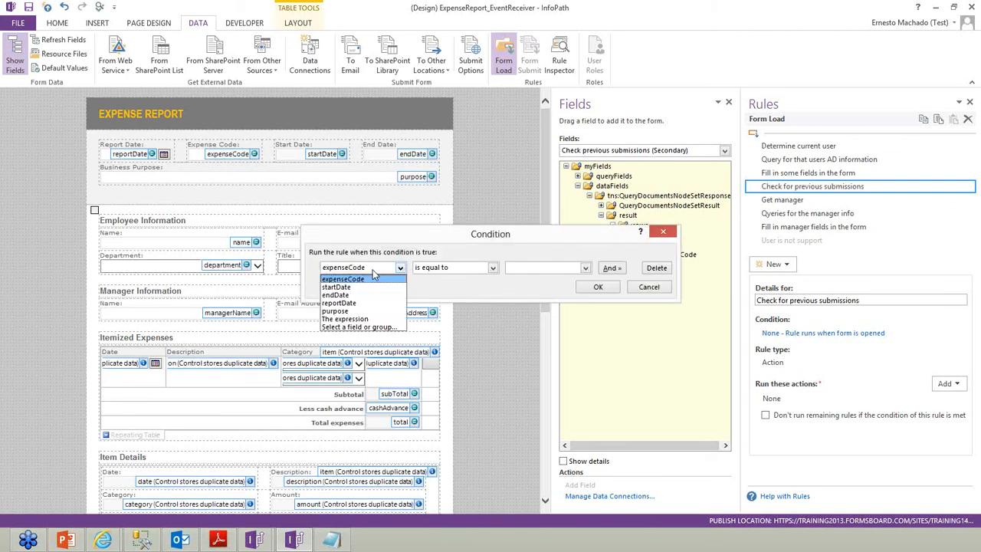
{"action": "left_click", "coordinate": [360, 326]}
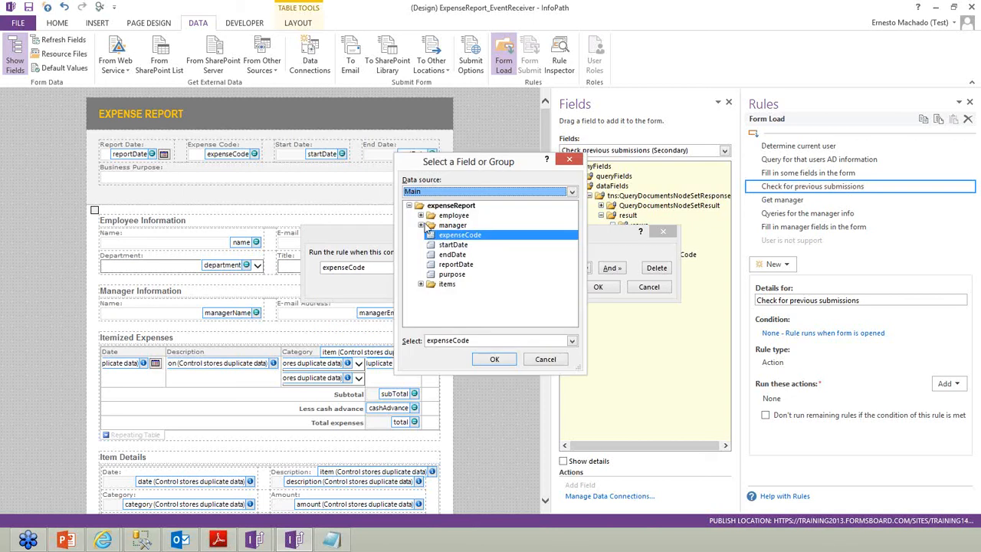
{"action": "left_click", "coordinate": [420, 216]}
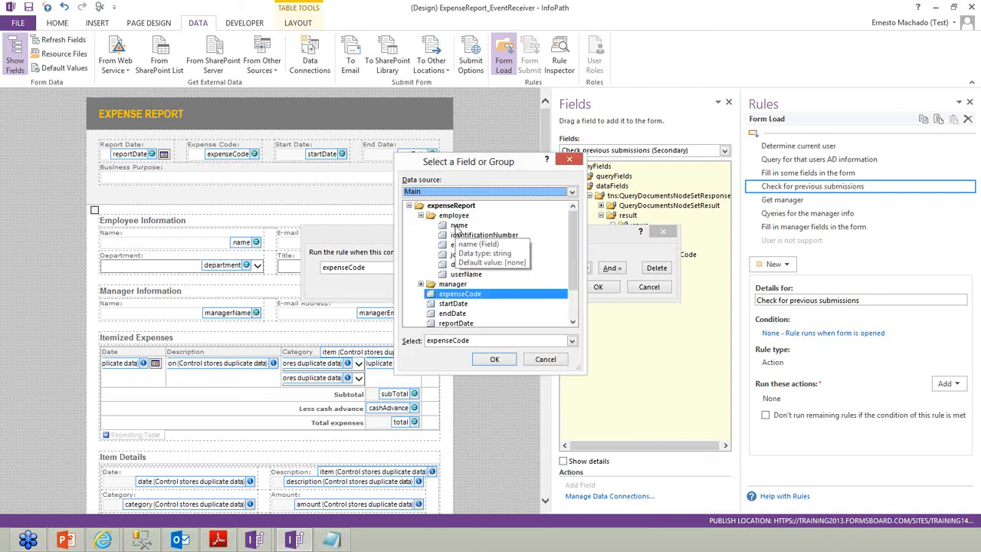
{"action": "left_click", "coordinate": [458, 225]}
{"action": "double_click", "coordinate": [458, 226]}
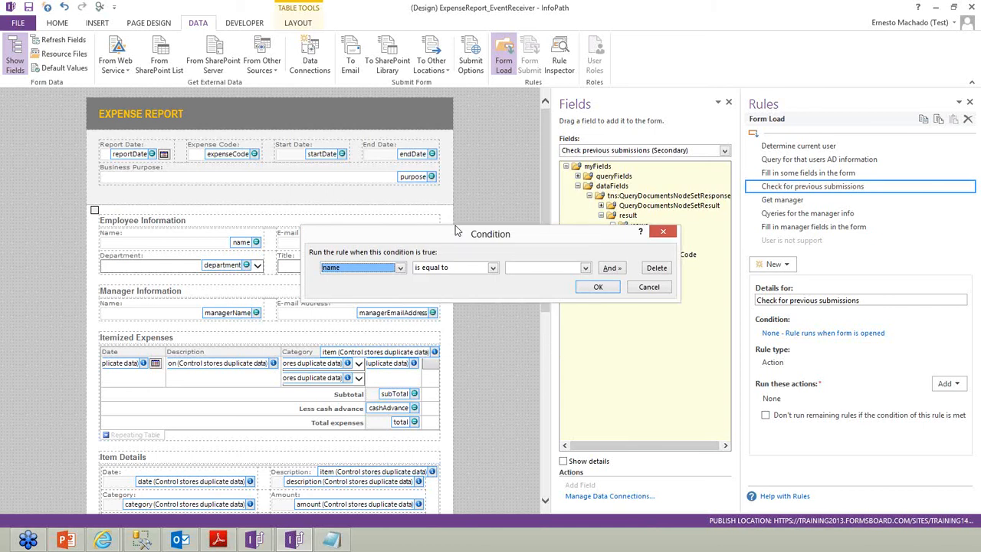
{"action": "left_click", "coordinate": [455, 272]}
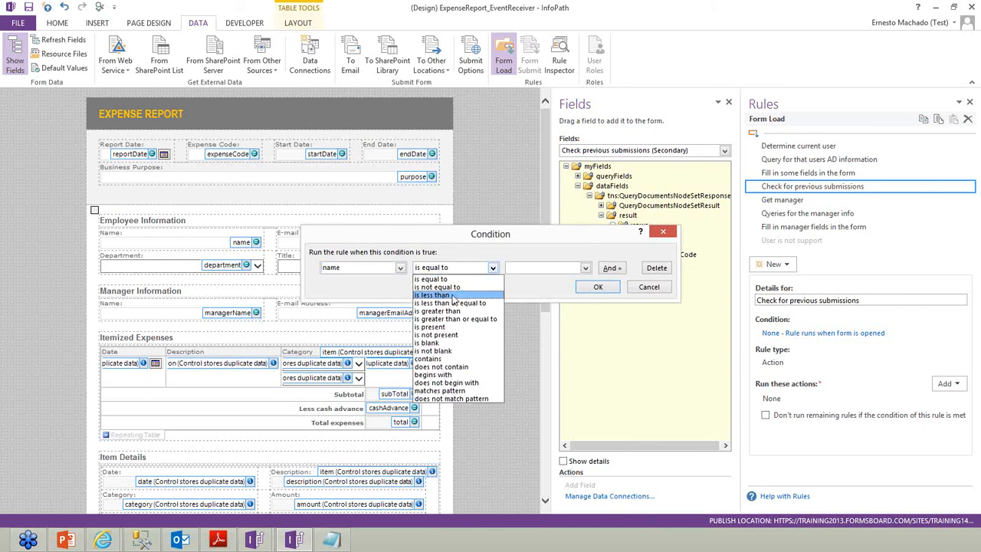
{"action": "left_click", "coordinate": [440, 350]}
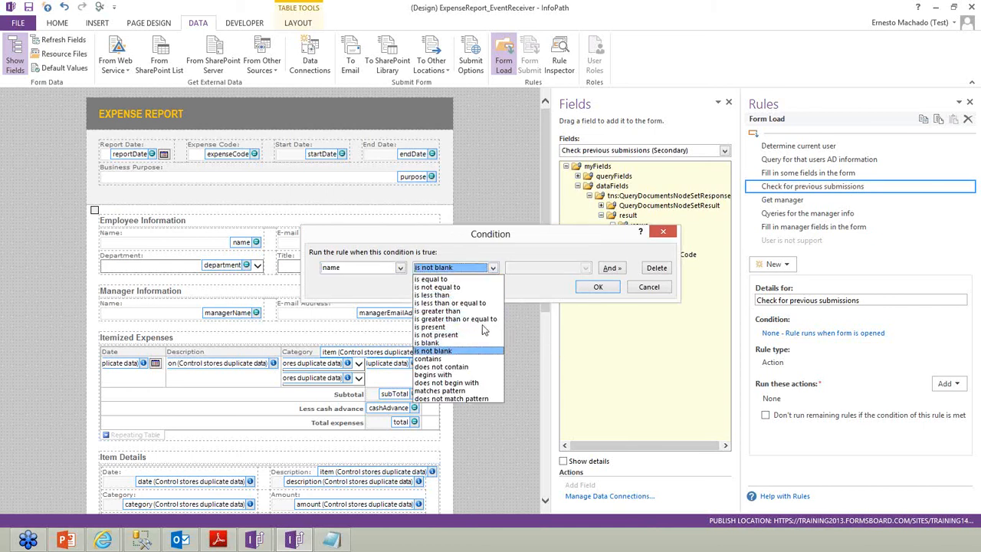
{"action": "left_click", "coordinate": [601, 289]}
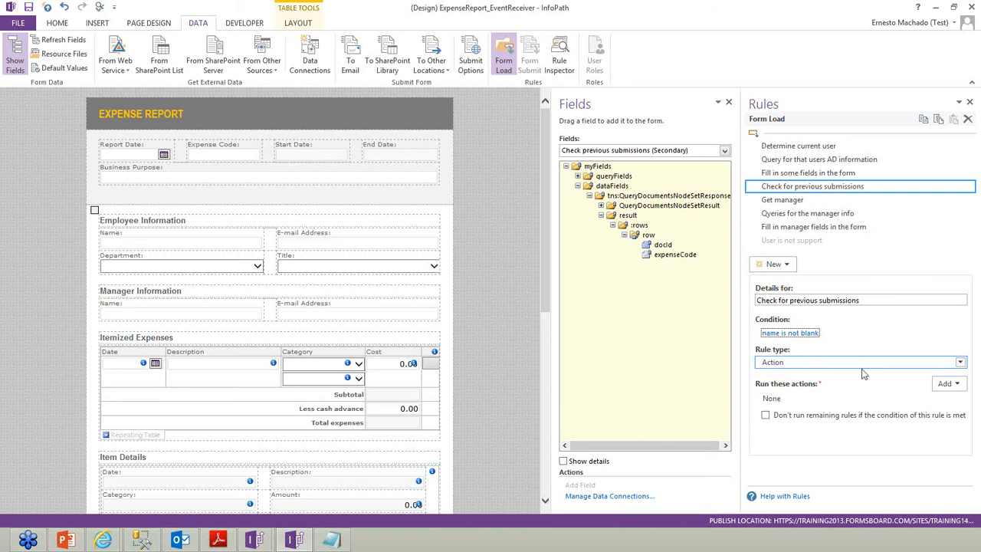
Add a Query for data action that queries the Check previous submissions connection
{"action": "left_click", "coordinate": [947, 383]}
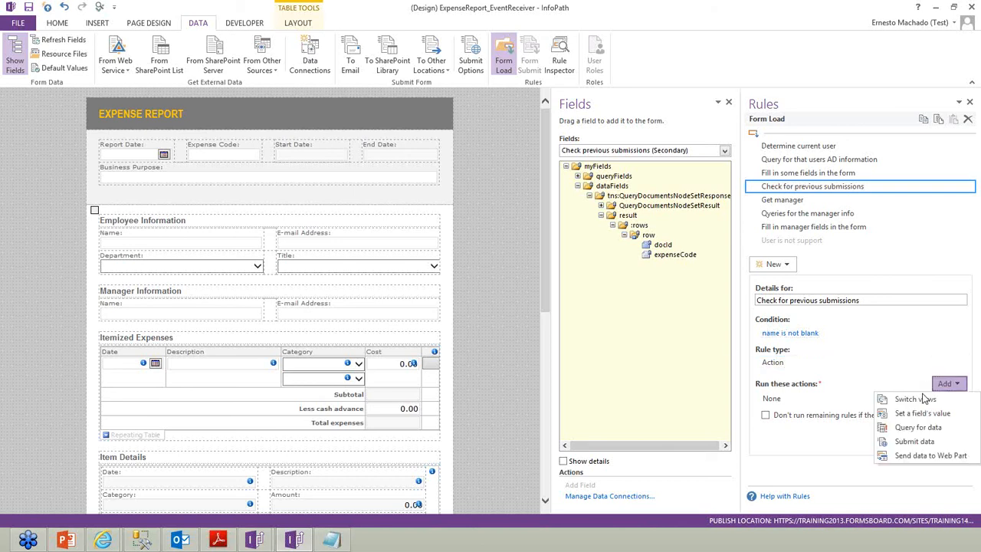
{"action": "left_click", "coordinate": [918, 427]}
{"action": "left_click", "coordinate": [544, 247]}
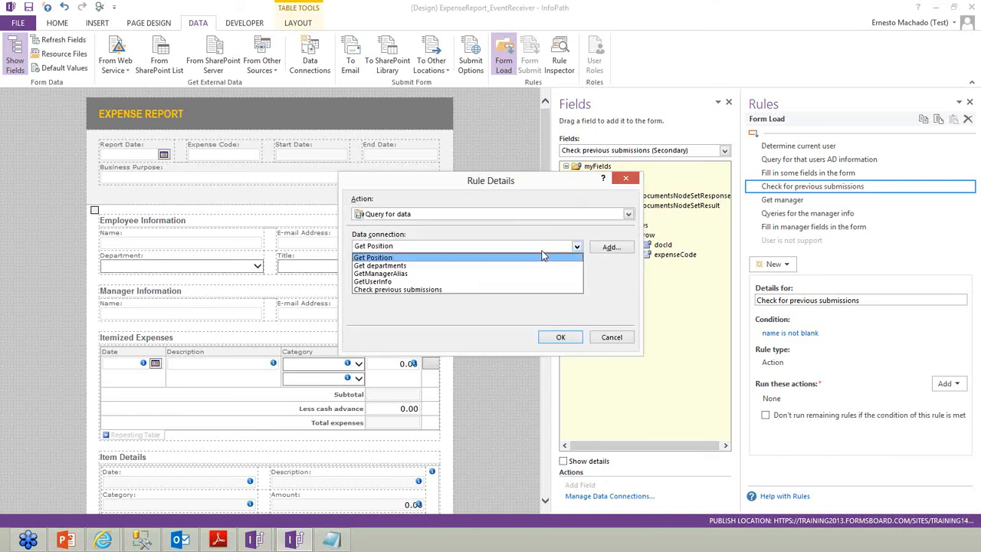
{"action": "left_click", "coordinate": [429, 290]}
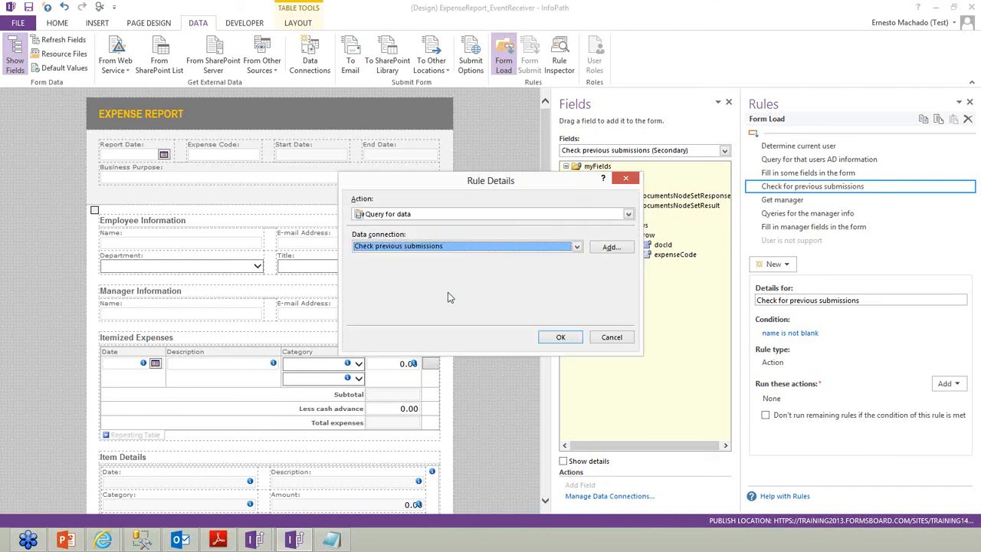
{"action": "left_click", "coordinate": [561, 337]}
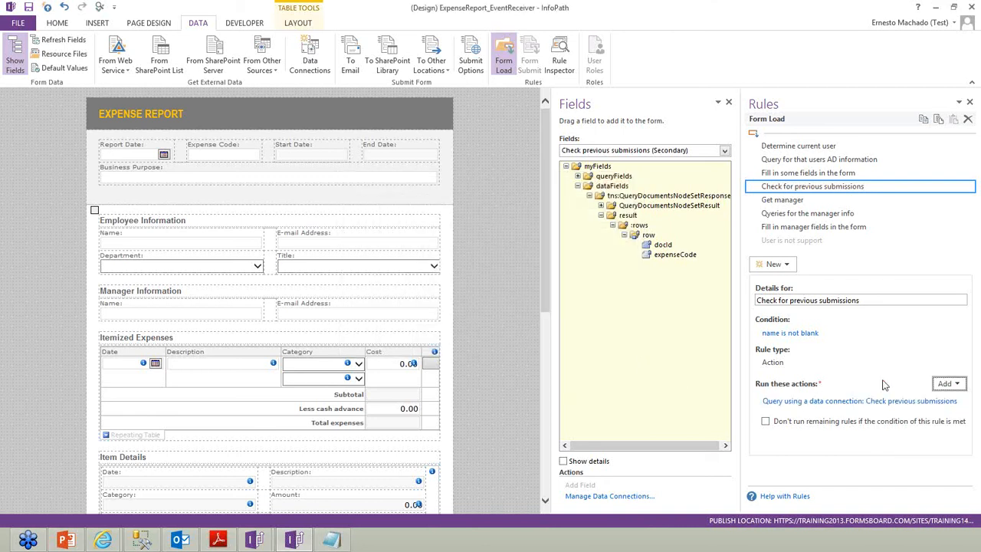
Add a Set a field's value action targeting the query field of Check previous submissions
{"action": "left_click", "coordinate": [950, 386]}
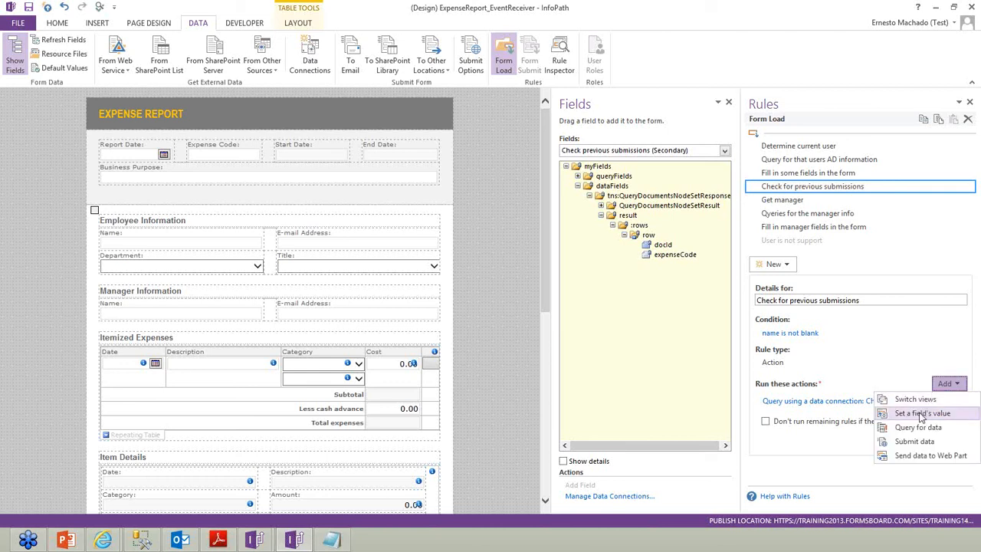
{"action": "left_click", "coordinate": [923, 414]}
{"action": "left_click", "coordinate": [626, 249]}
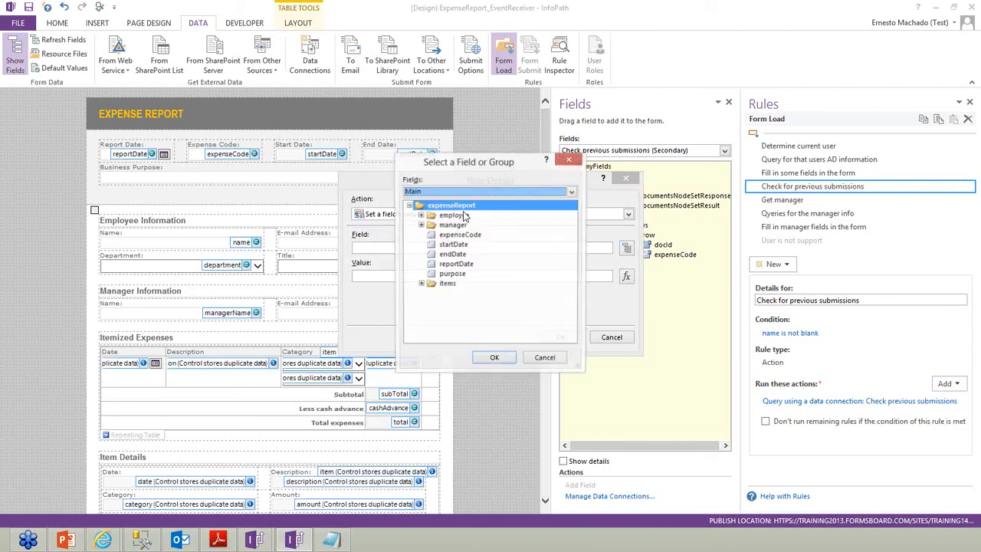
{"action": "left_click", "coordinate": [436, 191]}
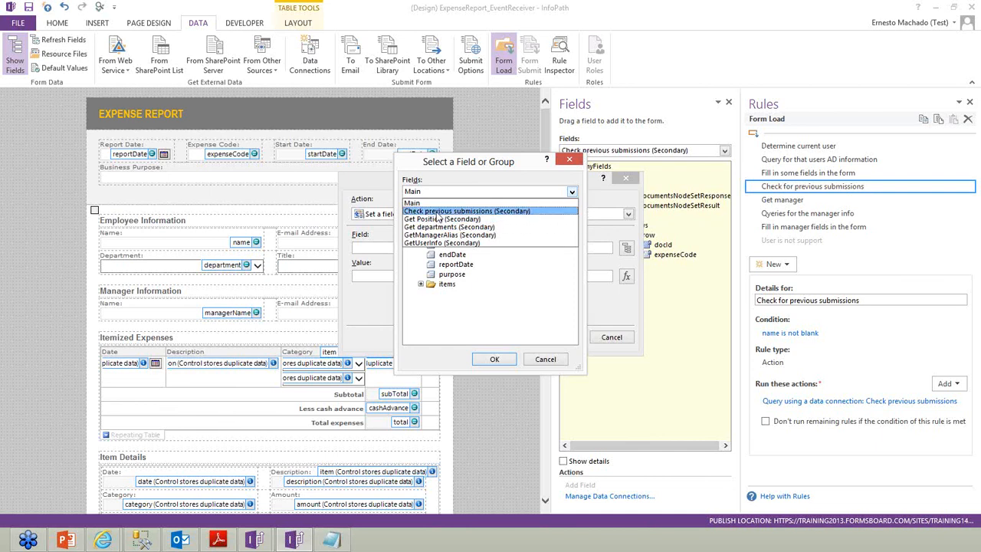
{"action": "left_click", "coordinate": [438, 213]}
{"action": "left_click", "coordinate": [420, 215]}
{"action": "left_click", "coordinate": [432, 225]}
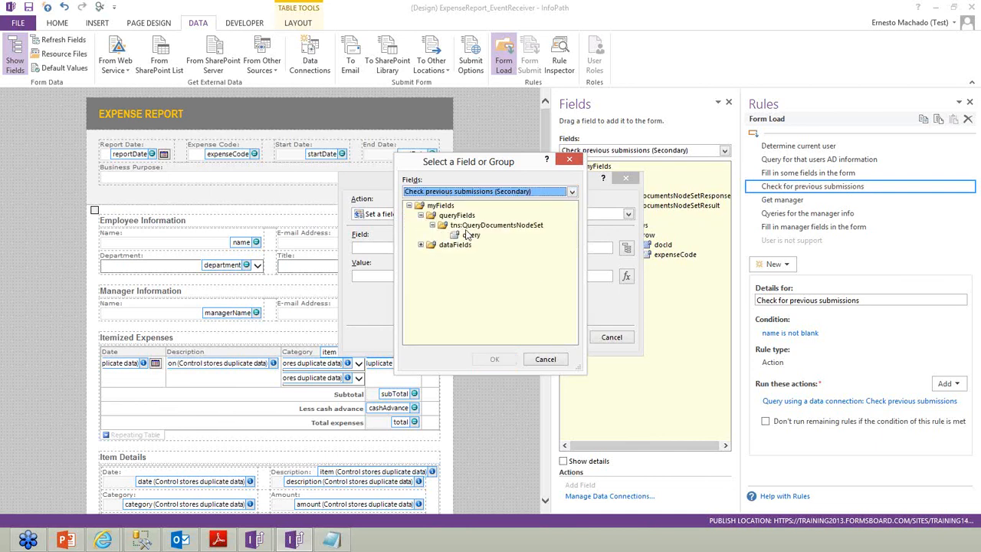
{"action": "double_click", "coordinate": [469, 235]}
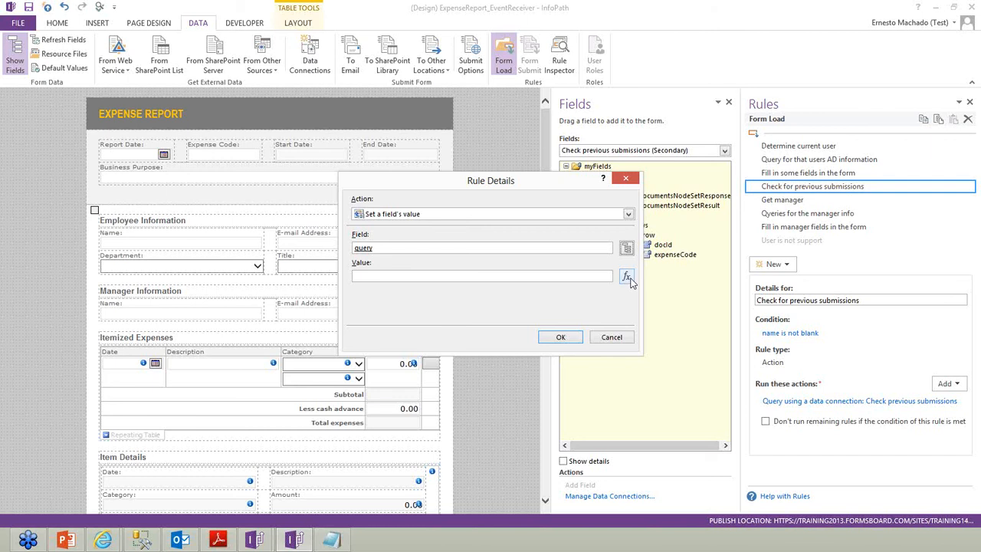
Paste the concat query text from Notepad into the value formula and check it for errors
{"action": "left_click", "coordinate": [627, 277]}
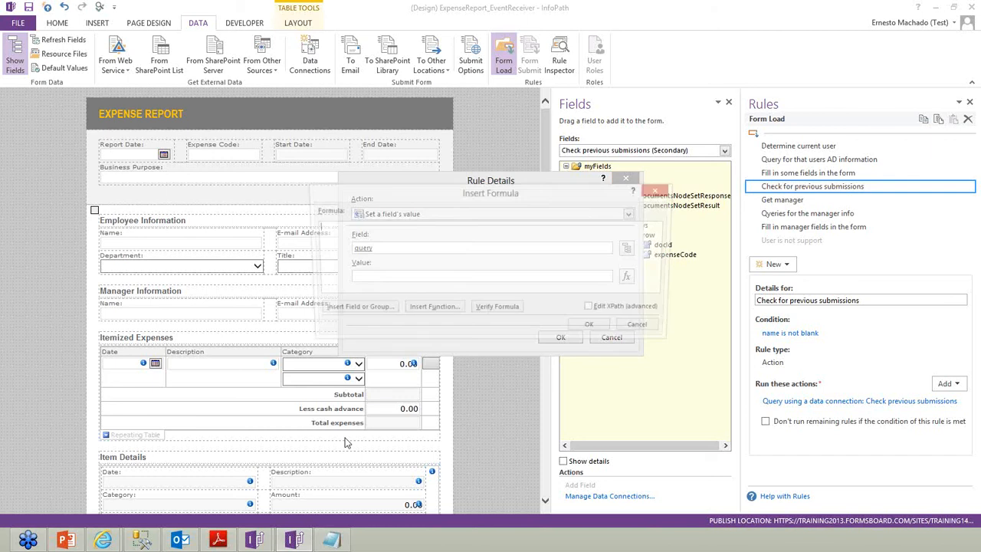
{"action": "left_click", "coordinate": [334, 541]}
{"action": "left_click_drag", "start_coordinate": [347, 256], "coordinate": [362, 256]}
{"action": "left_click_drag", "start_coordinate": [639, 283], "coordinate": [650, 297]}
{"action": "key", "text": "ctrl+c"}
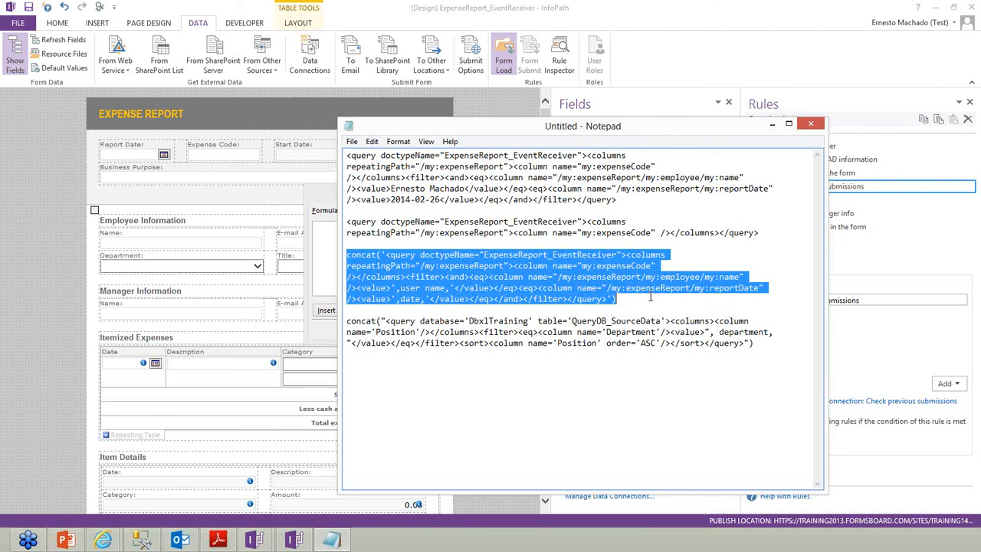
{"action": "left_click", "coordinate": [771, 127]}
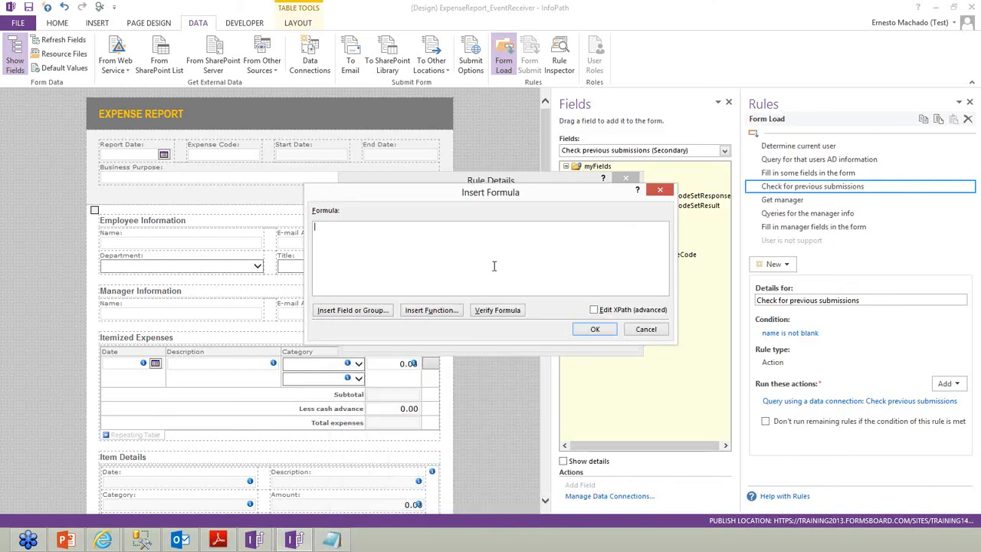
{"action": "key", "text": "ctrl+v"}
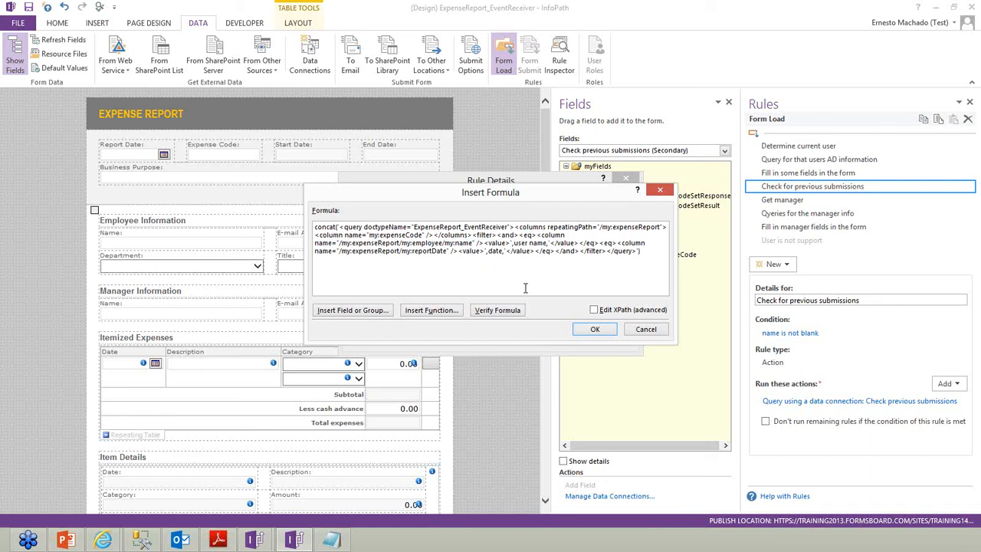
{"action": "left_click", "coordinate": [512, 311]}
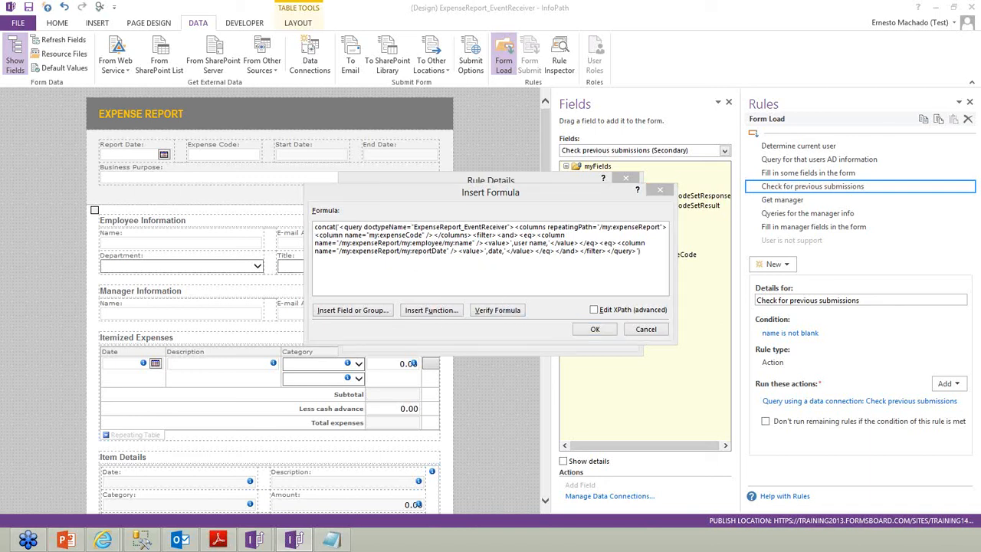
{"action": "left_click_drag", "start_coordinate": [1, 224], "coordinate": [688, 172]}
{"action": "left_click", "coordinate": [736, 210]}
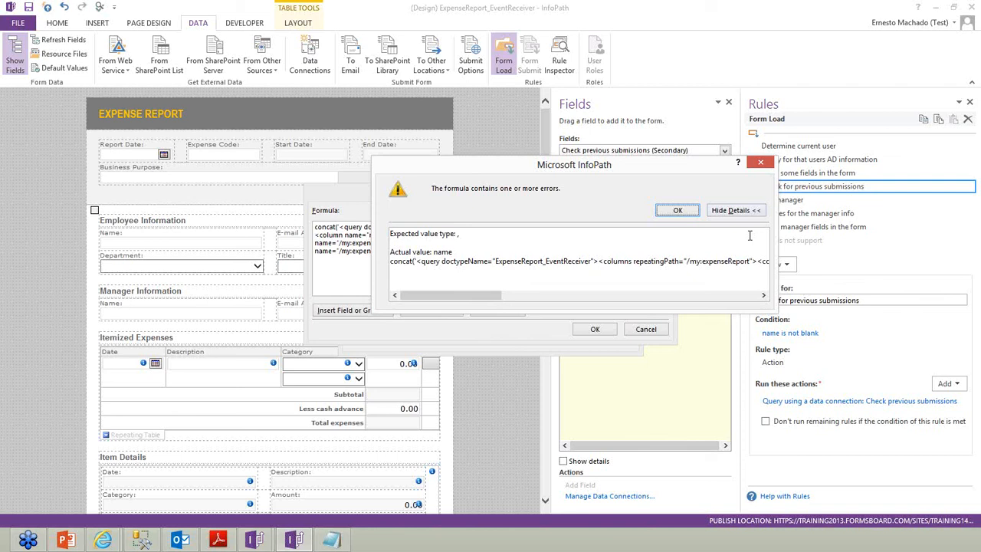
{"action": "left_click", "coordinate": [677, 210]}
Replace the user name placeholder in the formula with the employee name field
{"action": "left_click", "coordinate": [515, 242]}
{"action": "key", "text": "shift+Right"}
{"action": "key", "text": "shift+Right"}
{"action": "key", "text": "shift+Right"}
{"action": "key", "text": "shift+Right"}
{"action": "key", "text": "shift+Right"}
{"action": "key", "text": "shift+Right"}
{"action": "key", "text": "shift+Right"}
{"action": "key", "text": "shift+Right"}
{"action": "key", "text": "shift+Right"}
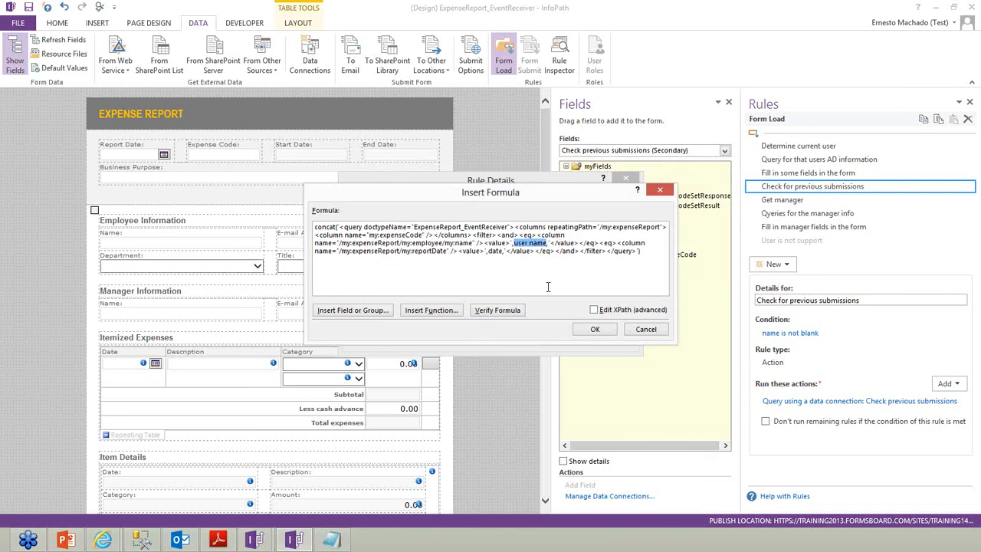
{"action": "key", "text": "Delete"}
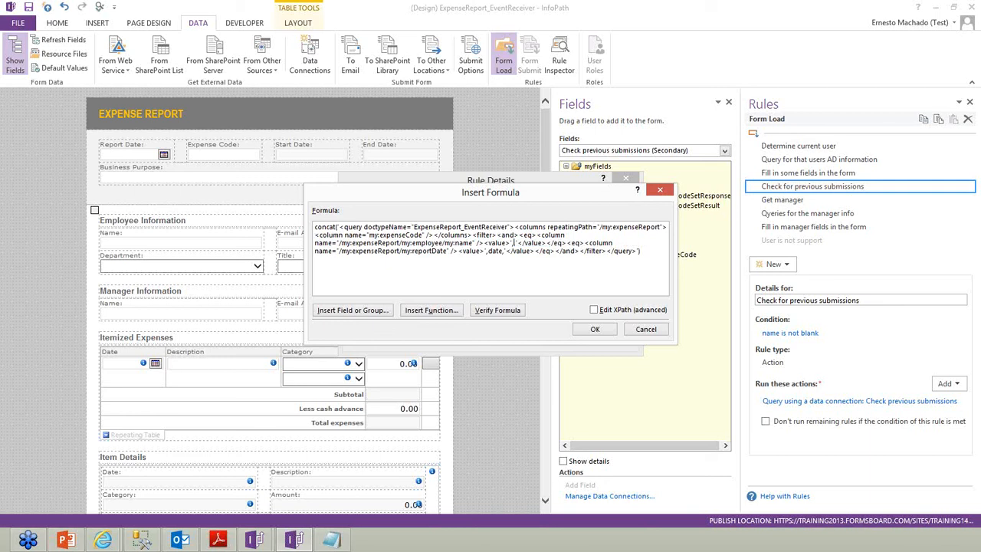
{"action": "left_click", "coordinate": [352, 310]}
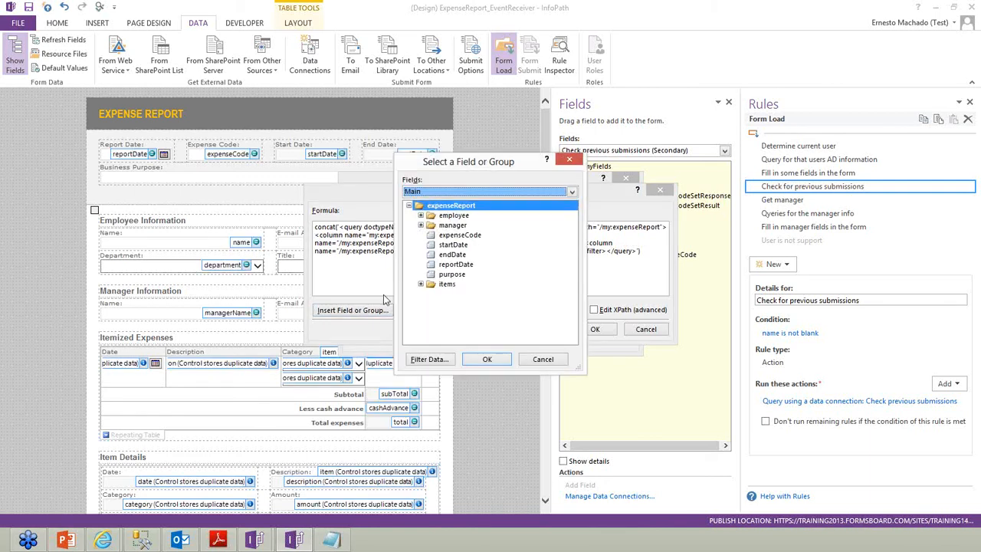
{"action": "left_click", "coordinate": [420, 215]}
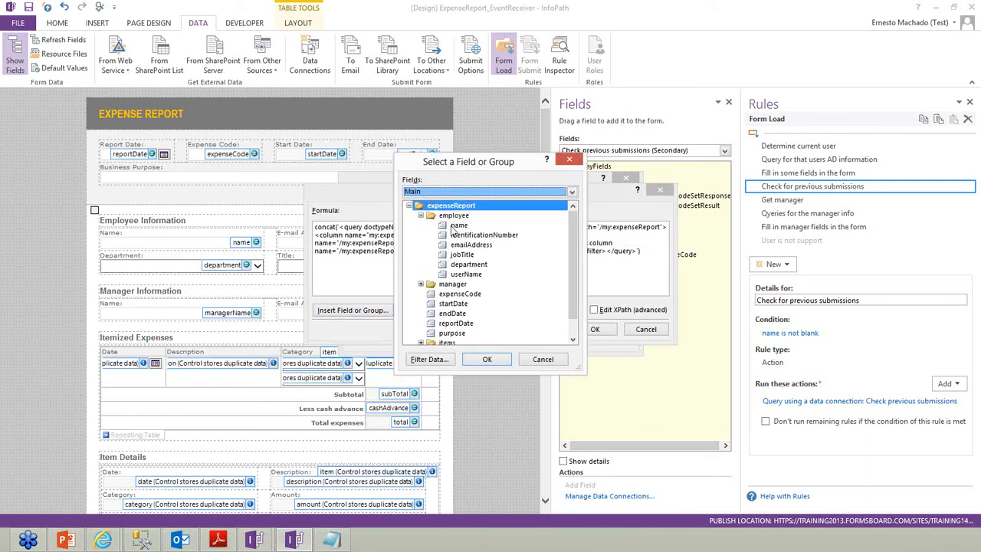
{"action": "double_click", "coordinate": [452, 226]}
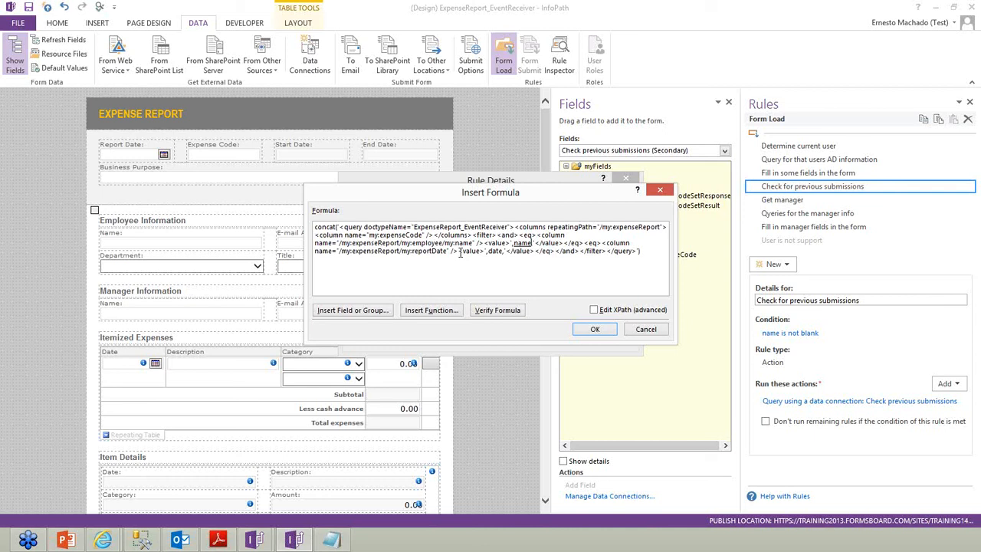
Replace the date placeholder with reportDate, verify the formula has no errors, and save the action
{"action": "triple_click", "coordinate": [493, 252]}
{"action": "left_click", "coordinate": [496, 254]}
{"action": "double_click", "coordinate": [497, 252]}
{"action": "key", "text": "Delete"}
{"action": "left_click", "coordinate": [374, 310]}
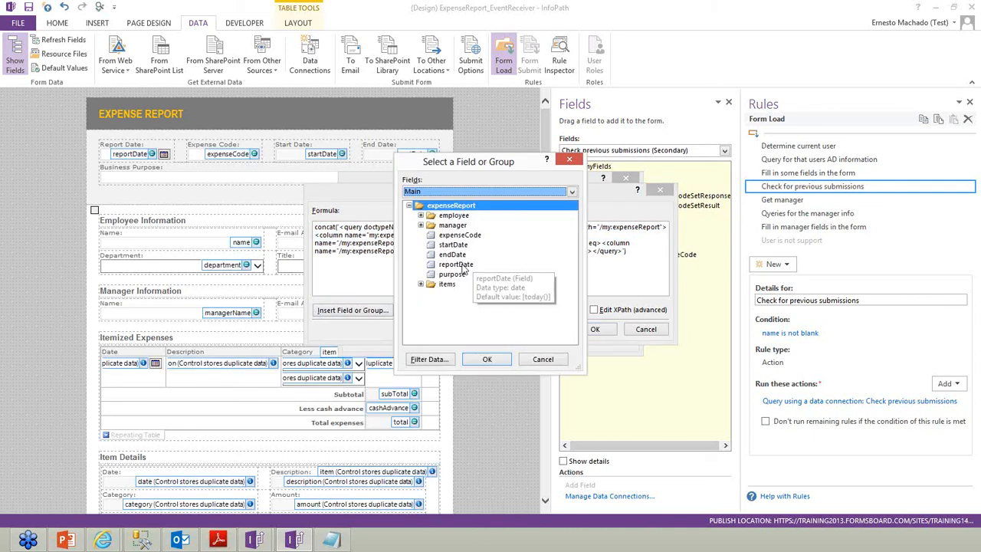
{"action": "double_click", "coordinate": [462, 265]}
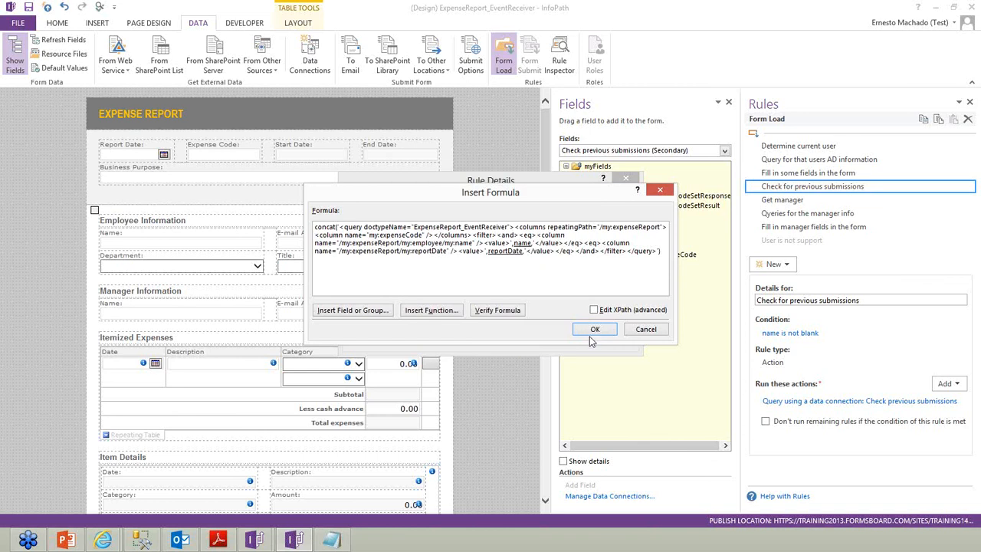
{"action": "left_click", "coordinate": [503, 310]}
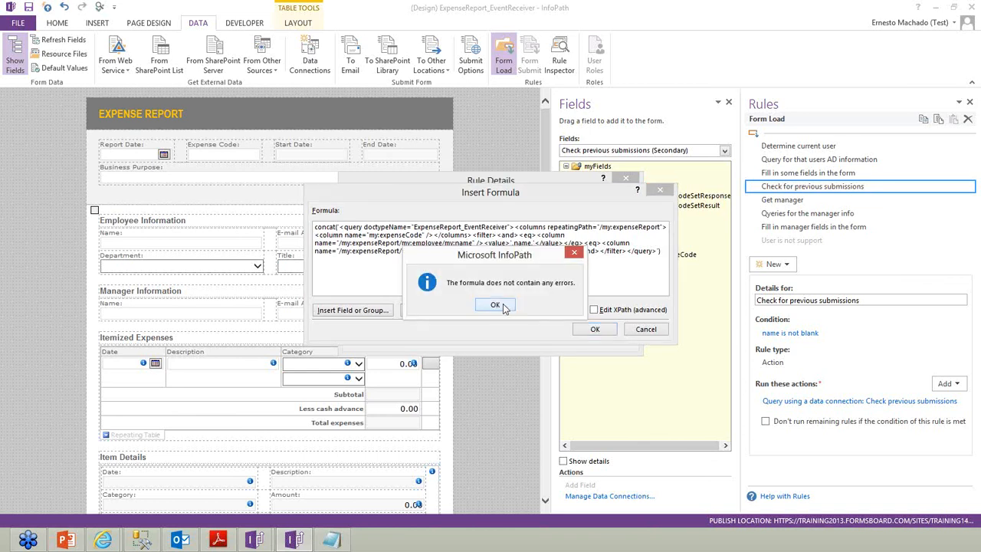
{"action": "left_click", "coordinate": [509, 308]}
{"action": "left_click", "coordinate": [593, 329]}
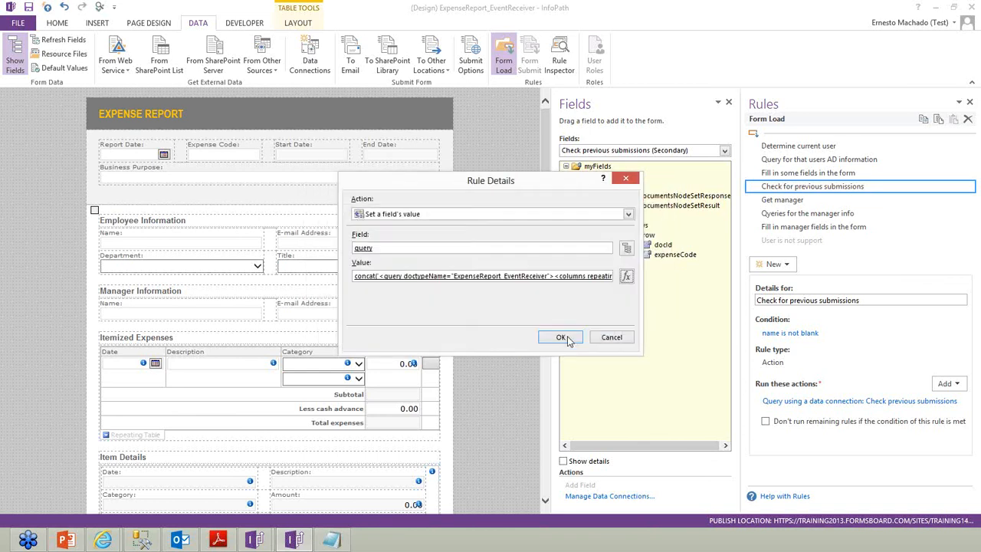
{"action": "left_click", "coordinate": [567, 335]}
{"action": "left_click", "coordinate": [959, 416]}
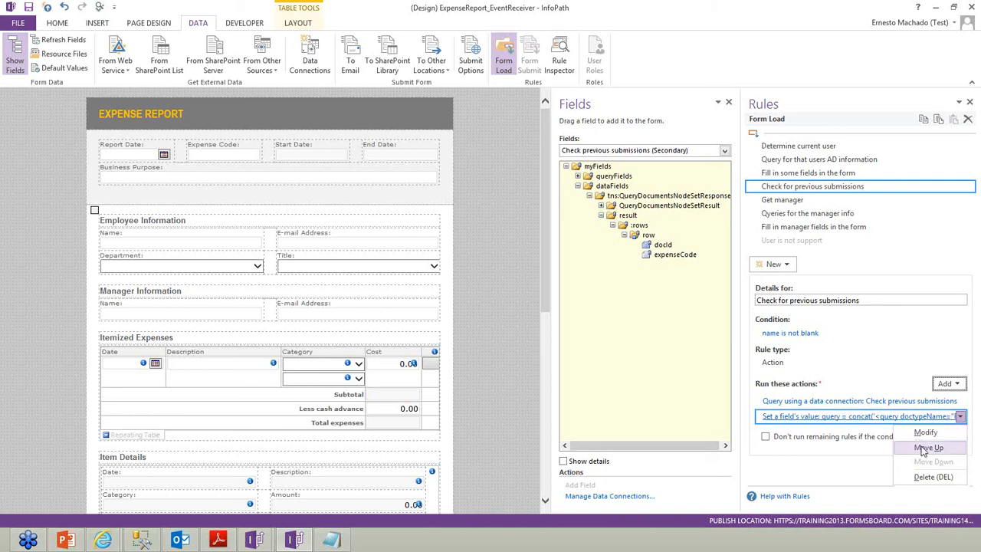
Move the set-query action above the query, add a Doc Id/Expense Code repeating table atop the form, and preview
{"action": "left_click", "coordinate": [922, 448]}
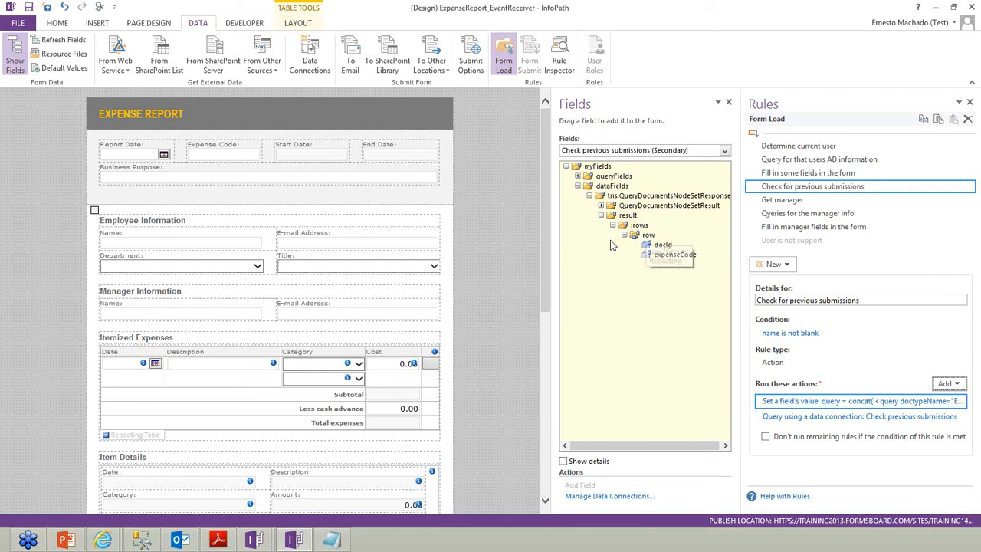
{"action": "left_click", "coordinate": [494, 204]}
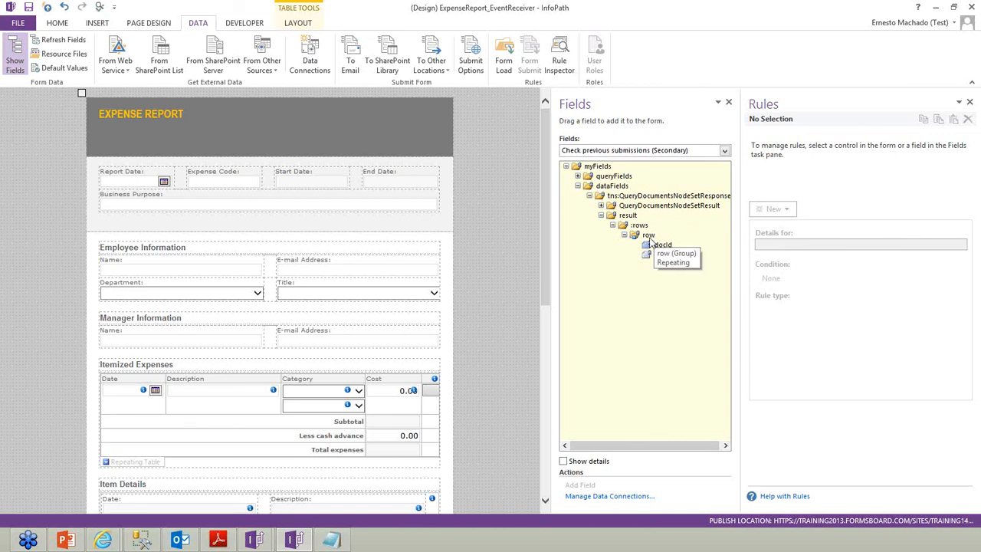
{"action": "left_click", "coordinate": [648, 235]}
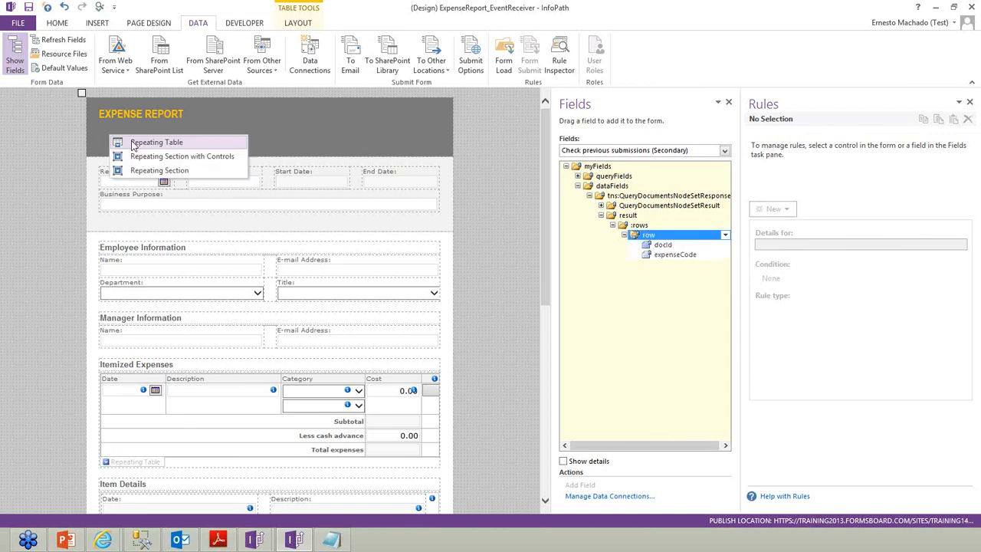
{"action": "left_click", "coordinate": [149, 140]}
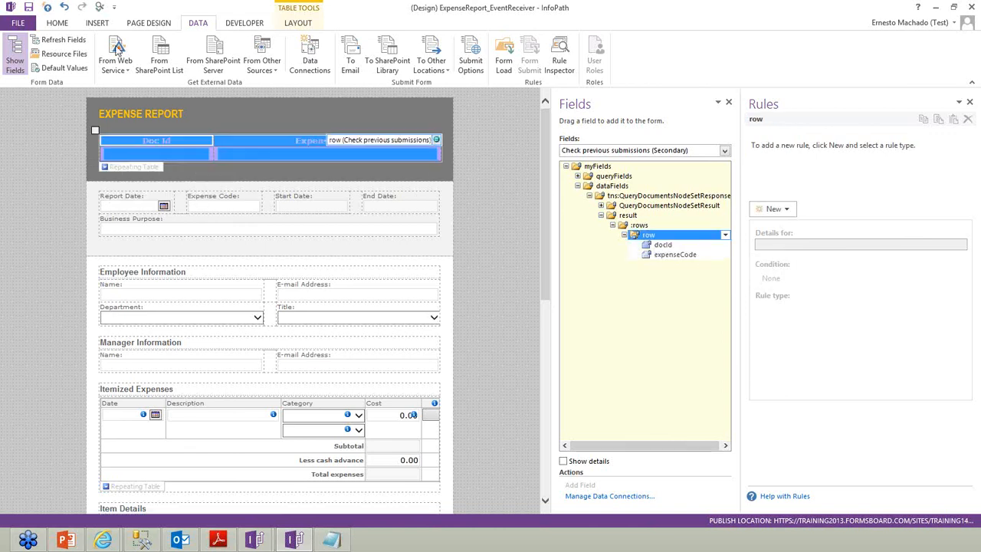
{"action": "key", "text": "ctrl+shift+b"}
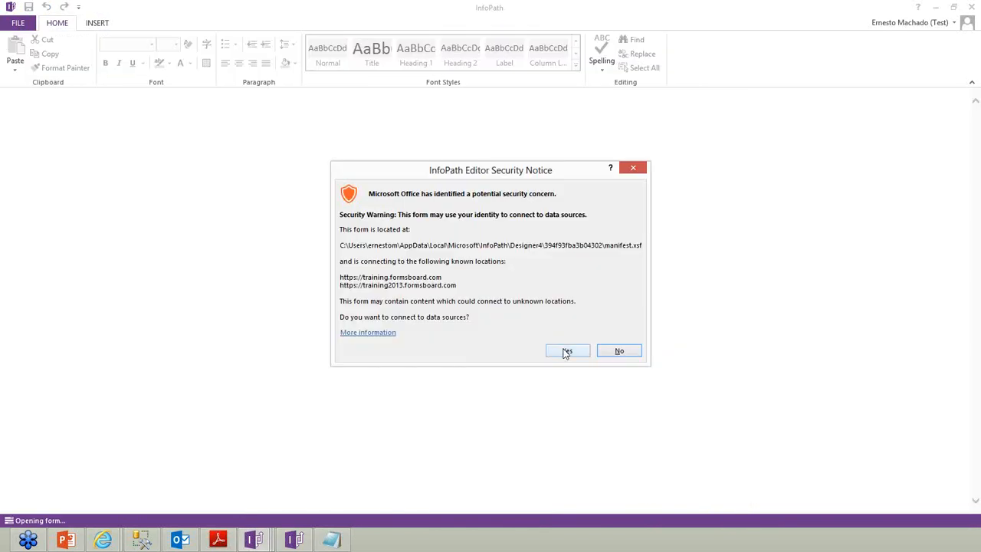
Allow the data connection and credentials, then confirm the preview returns Doc Id 224 with Expense Code 1234
{"action": "left_click", "coordinate": [566, 352]}
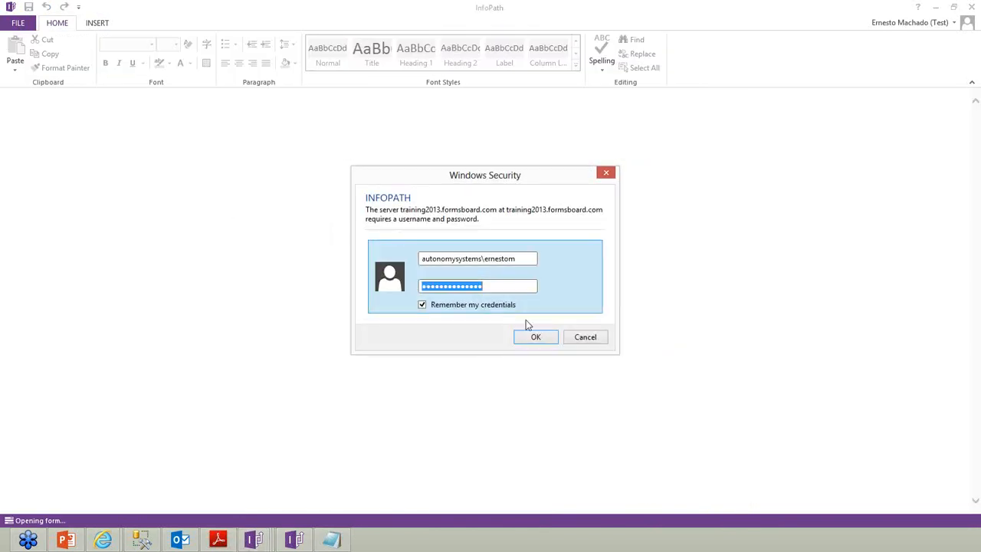
{"action": "left_click", "coordinate": [536, 341]}
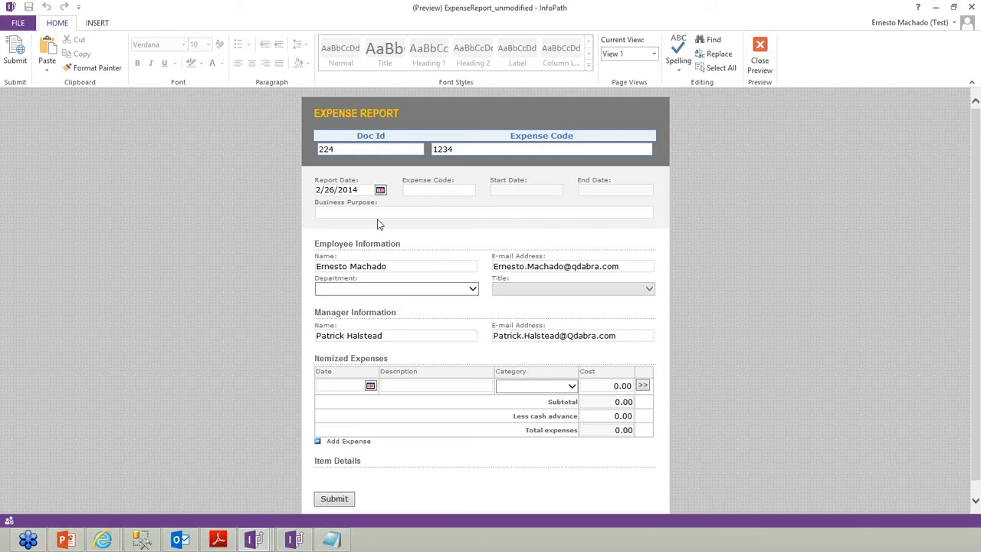
{"action": "key", "text": "Tab"}
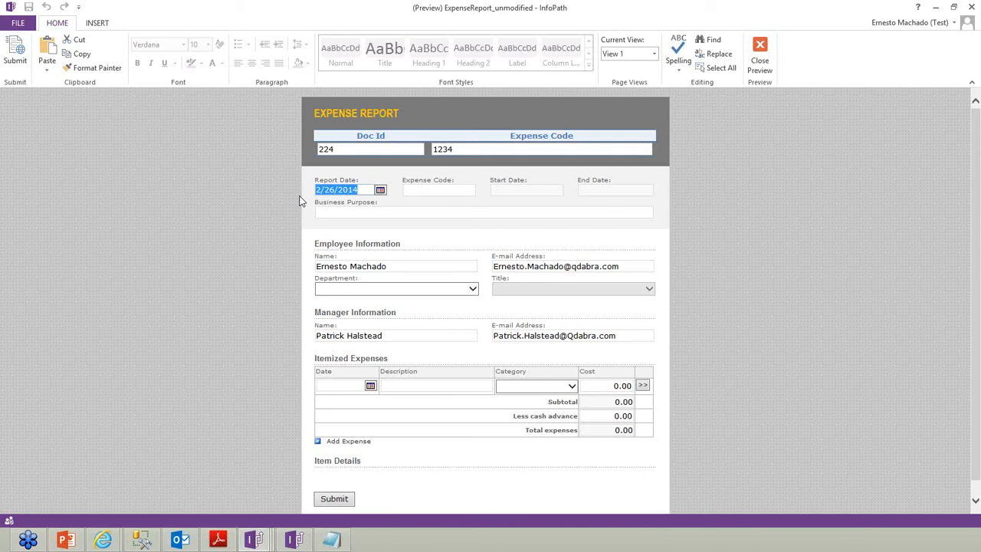
{"action": "left_click_drag", "start_coordinate": [396, 268], "coordinate": [300, 276]}
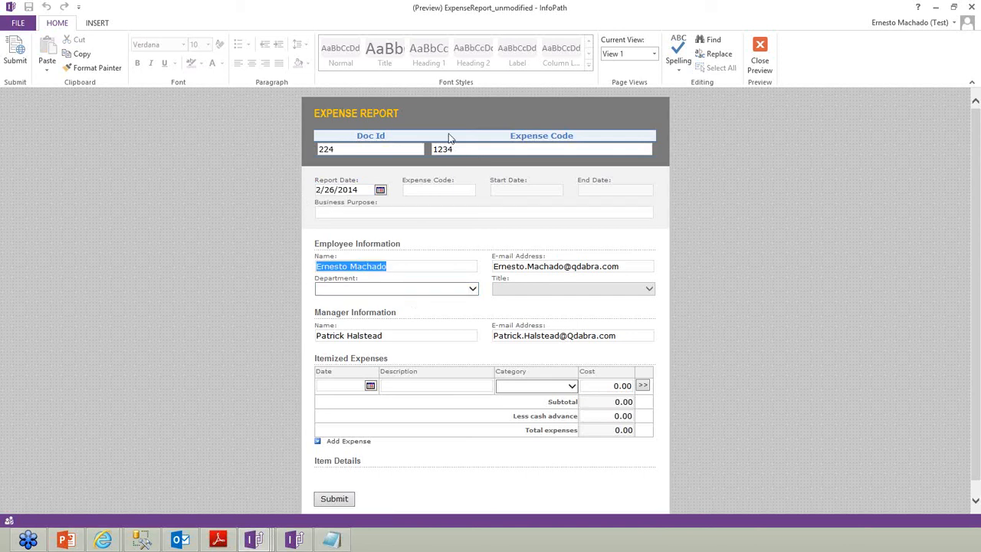
{"action": "left_click", "coordinate": [494, 150]}
{"action": "left_click_drag", "start_coordinate": [465, 148], "coordinate": [284, 157]}
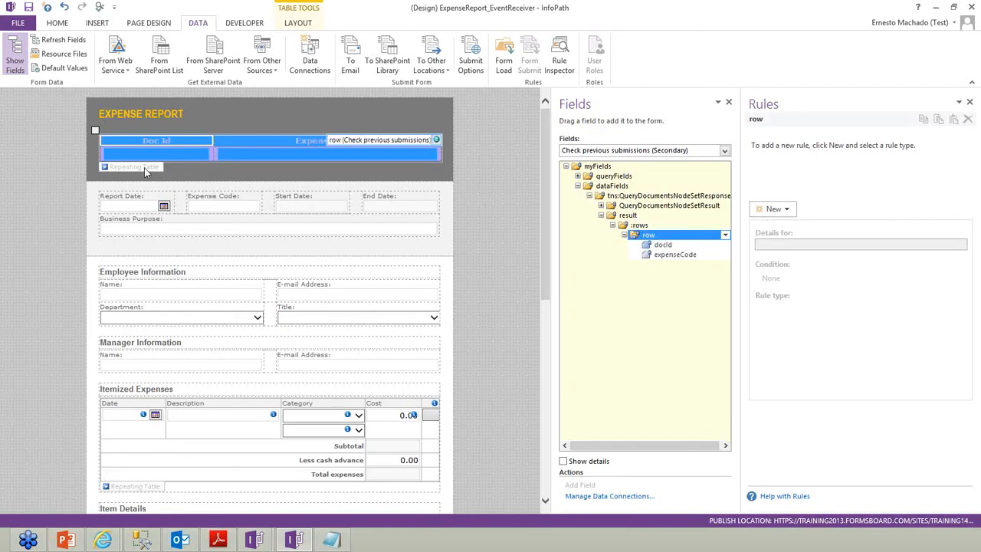
Delete the test Doc Id and Expense Code repeating table from the form design
{"action": "key", "text": "Delete"}
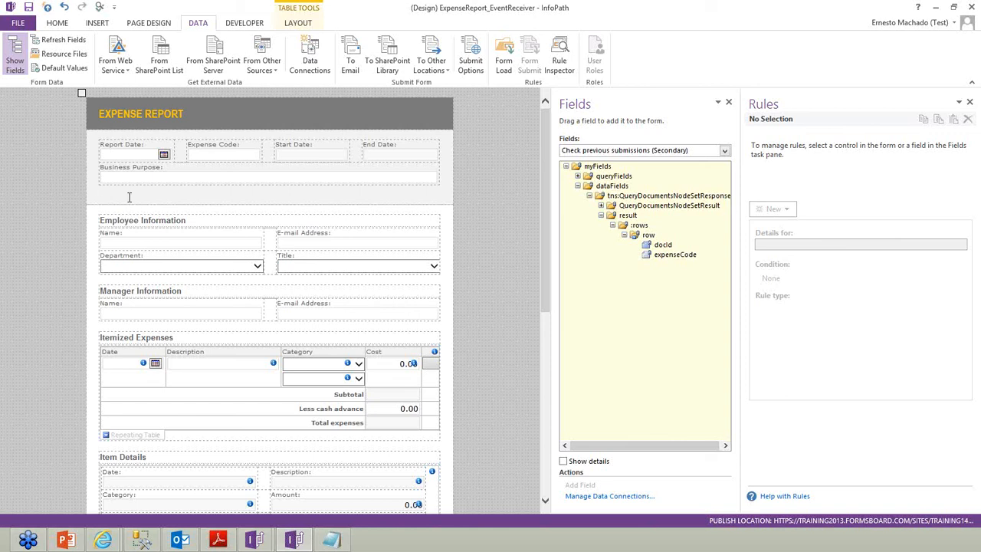
{"action": "key", "text": "alt+Tab"}
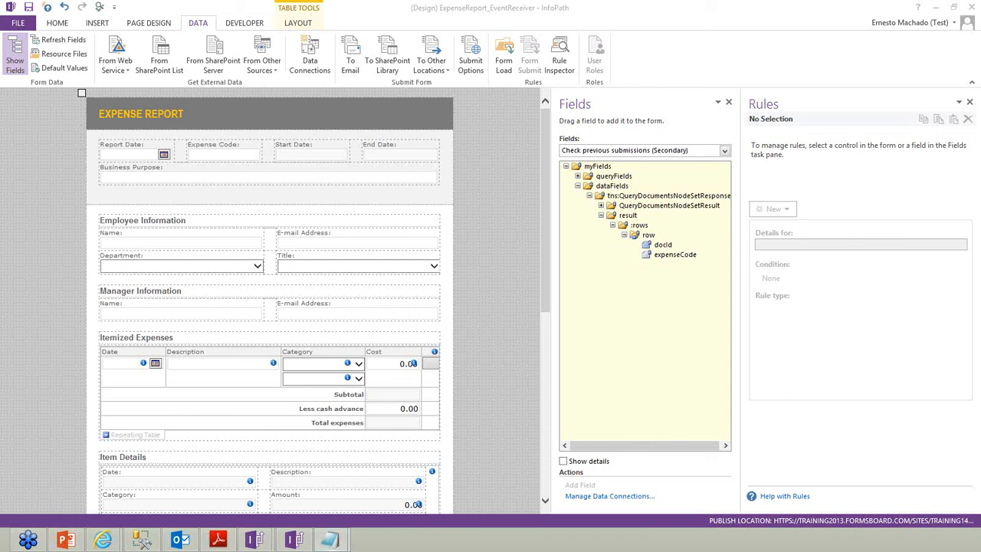
Indent the IsNew and Exists lines of the FormOptions XML in Notepad
{"action": "left_click", "coordinate": [330, 540]}
{"action": "left_click_drag", "start_coordinate": [486, 131], "coordinate": [769, 131]}
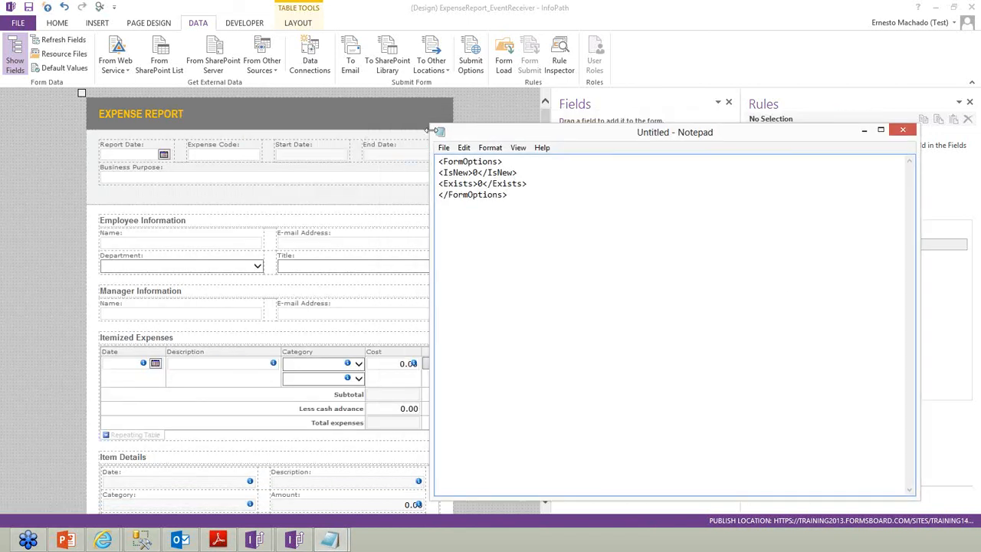
{"action": "left_click_drag", "start_coordinate": [431, 125], "coordinate": [596, 253]}
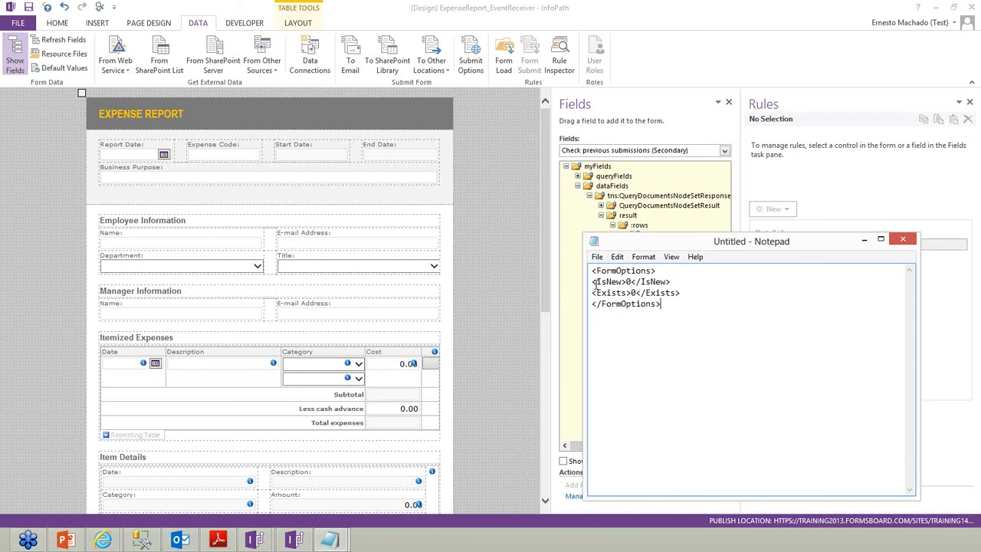
{"action": "left_click", "coordinate": [593, 282]}
{"action": "key", "text": "Tab"}
{"action": "left_click", "coordinate": [594, 291]}
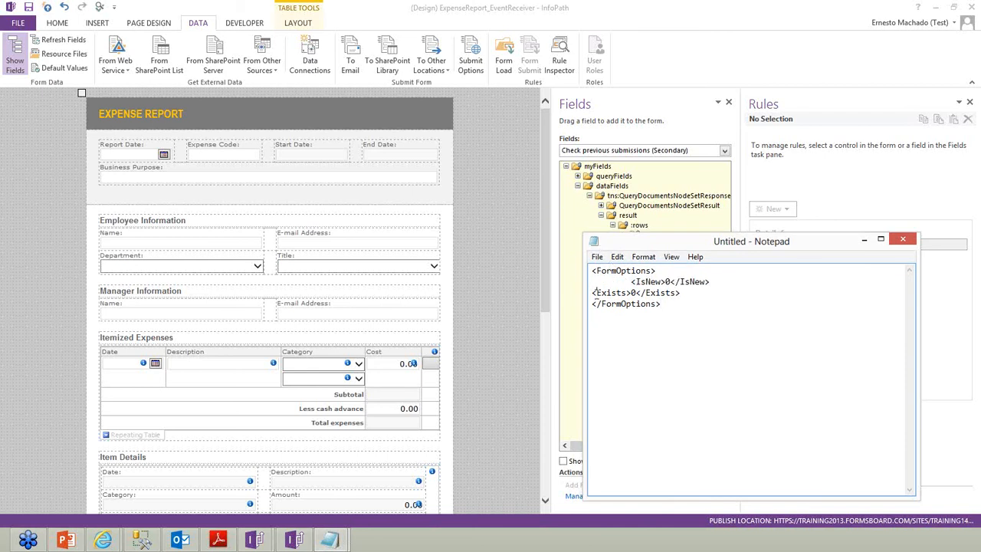
{"action": "key", "text": "Tab"}
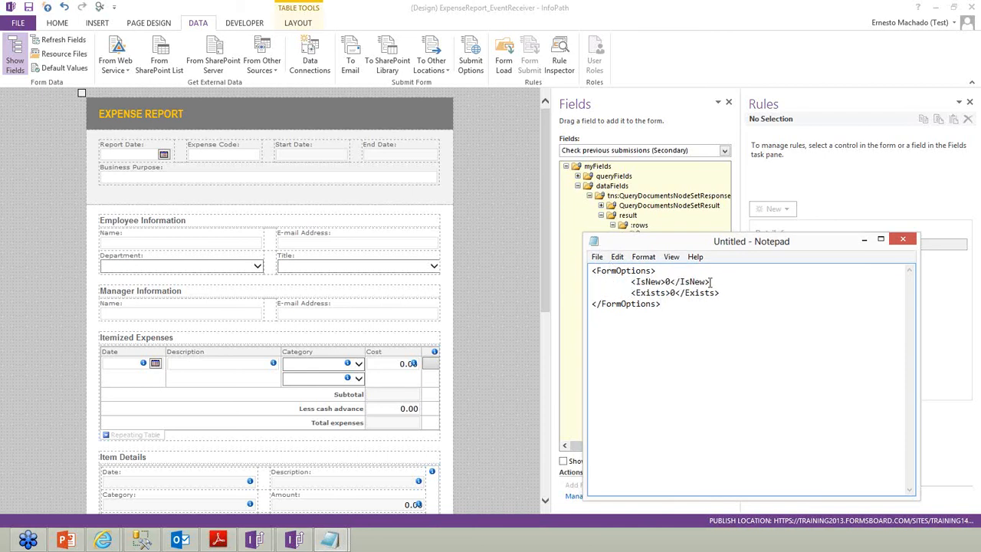
Highlight the IsNew and Exists lines and the FormOptions root element to point them out
{"action": "left_click_drag", "start_coordinate": [701, 282], "coordinate": [615, 280]}
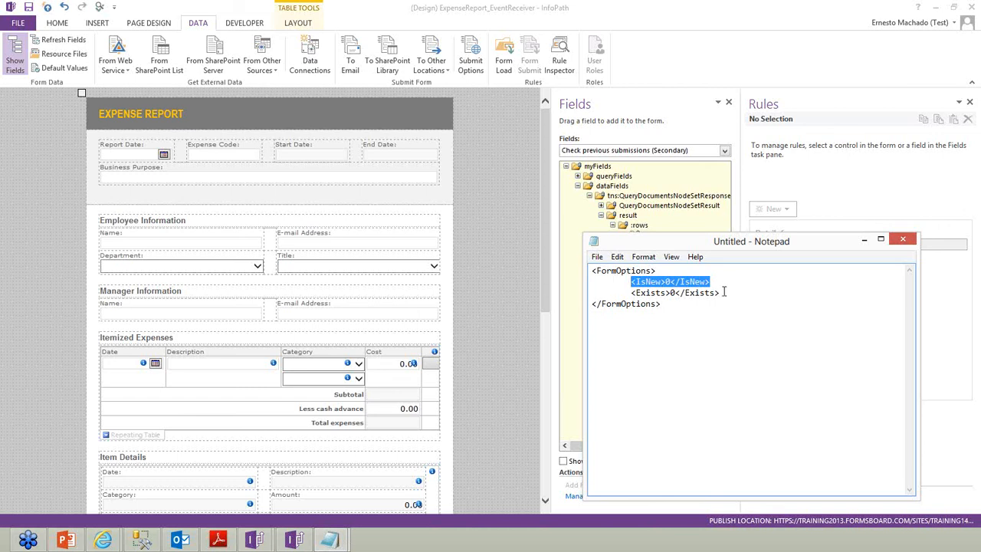
{"action": "left_click_drag", "start_coordinate": [722, 292], "coordinate": [625, 295]}
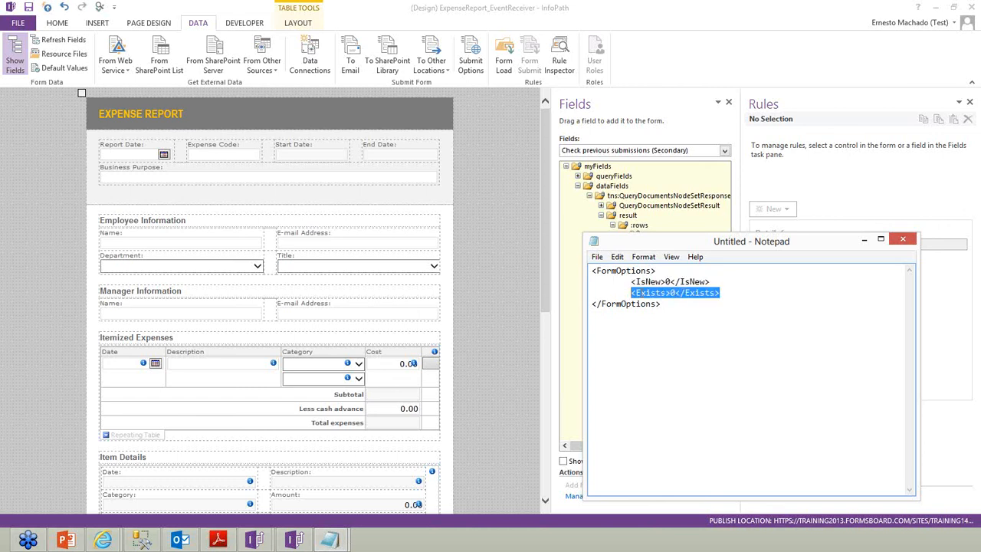
{"action": "left_click", "coordinate": [635, 293]}
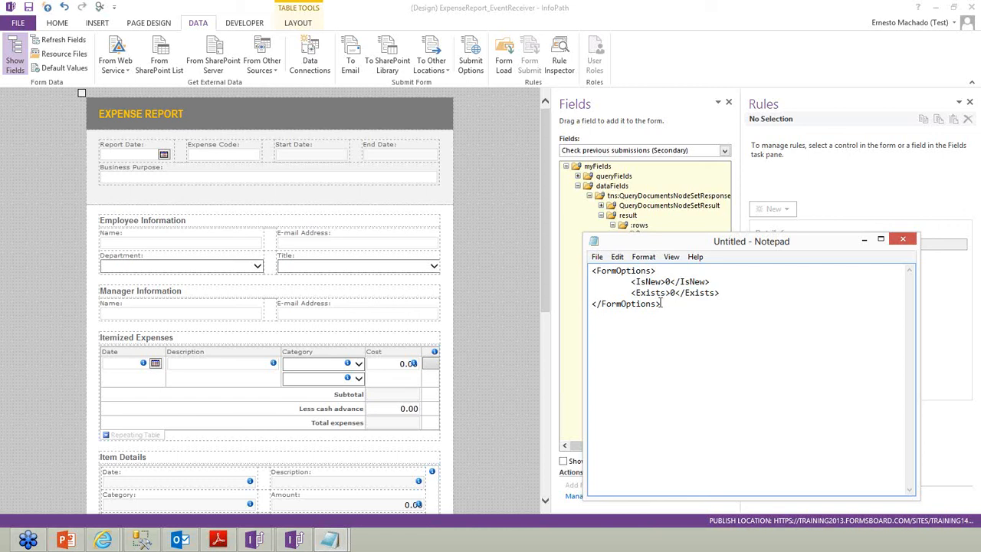
{"action": "left_click", "coordinate": [665, 293], "text": "shift"}
{"action": "left_click", "coordinate": [751, 292]}
{"action": "left_click_drag", "start_coordinate": [597, 271], "coordinate": [658, 270]}
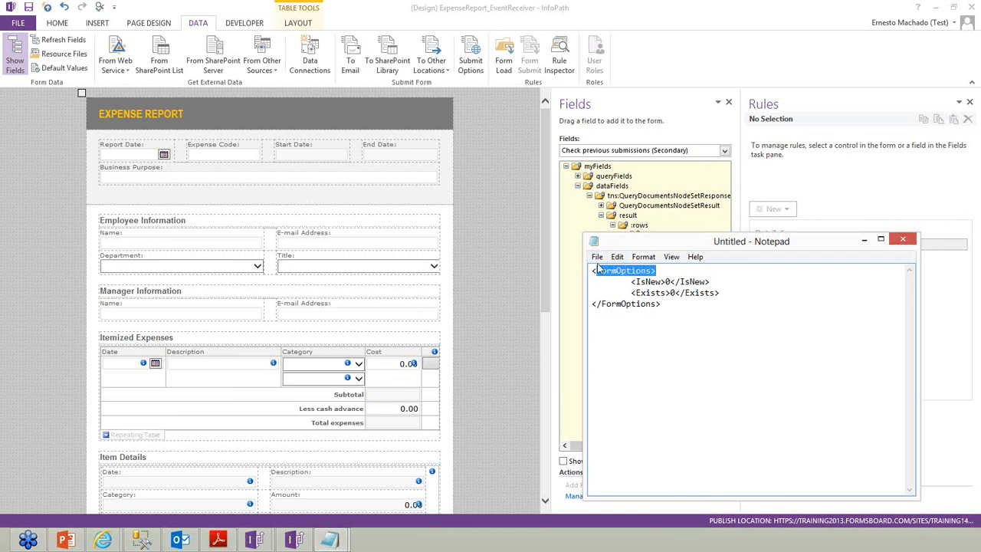
Save the file to the Desktop as FormOptions.xml with All Files type, then close Notepad
{"action": "left_click", "coordinate": [597, 257]}
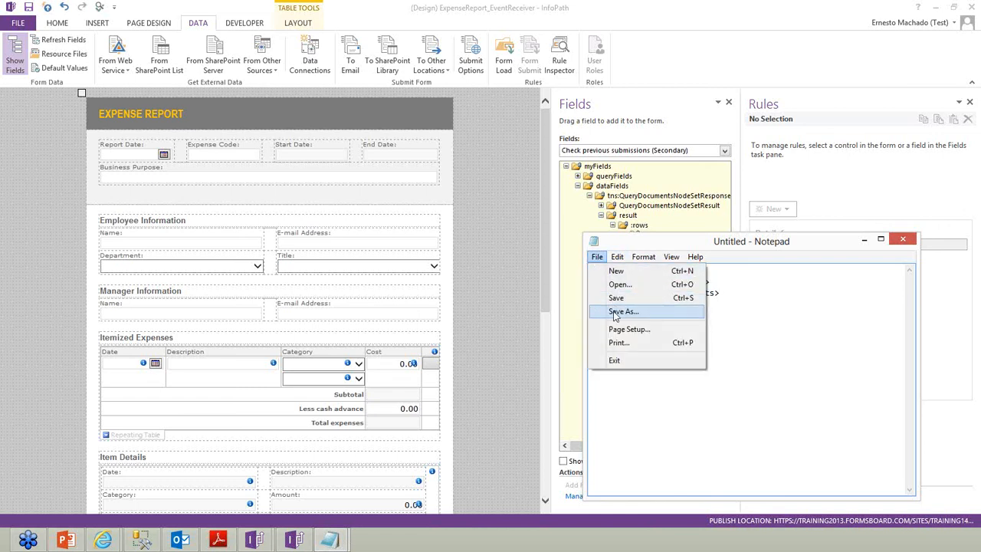
{"action": "left_click", "coordinate": [622, 311]}
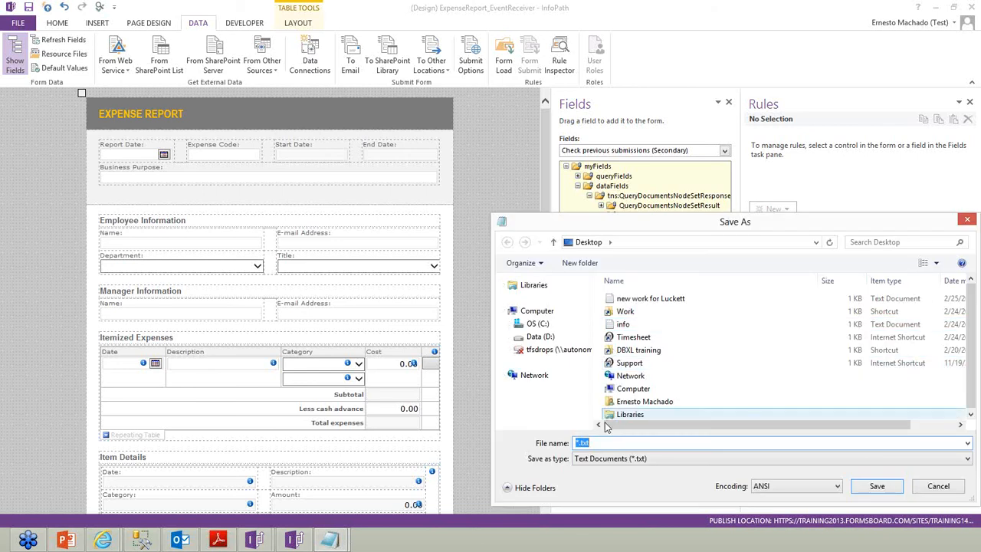
{"action": "left_click", "coordinate": [613, 458]}
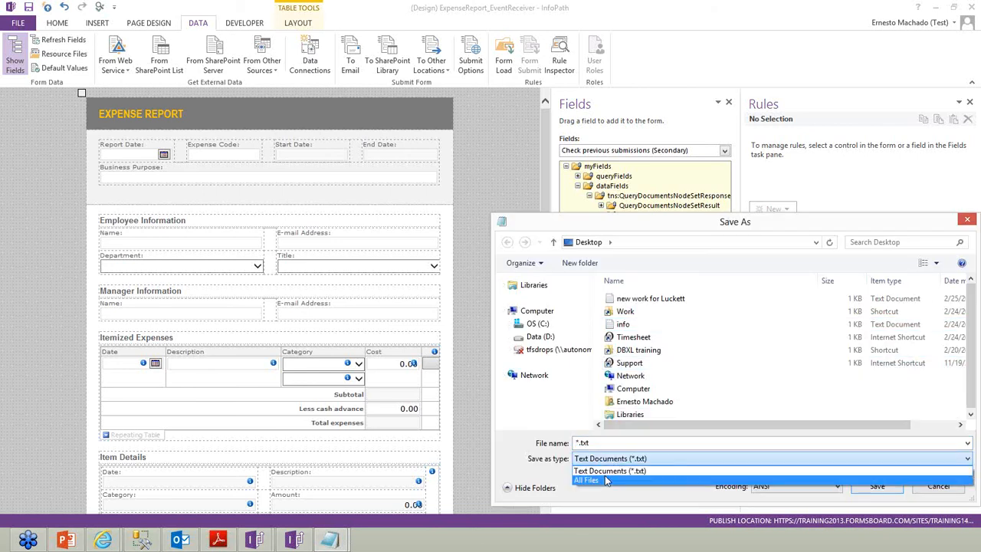
{"action": "left_click", "coordinate": [606, 479]}
{"action": "left_click", "coordinate": [599, 443]}
{"action": "type", "text": "FormOptiopn"}
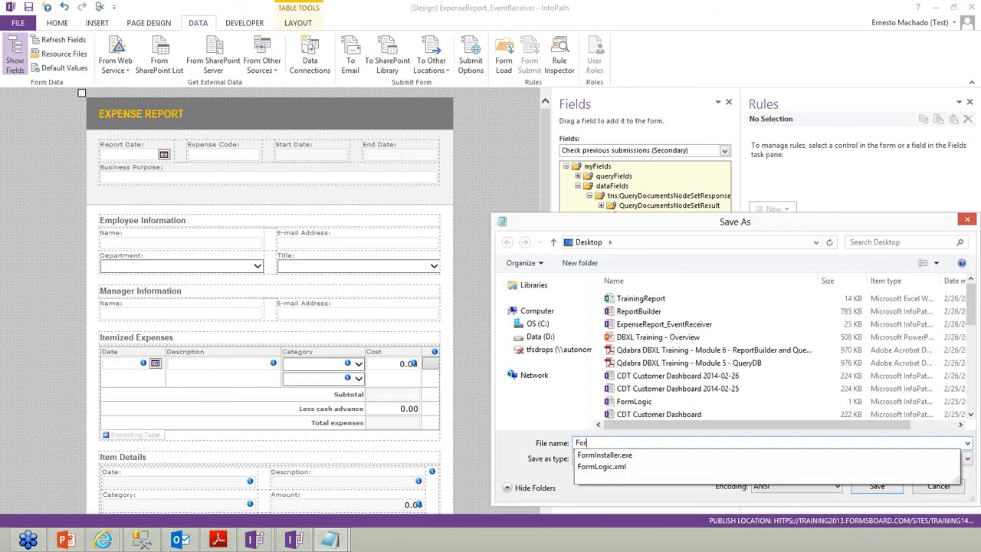
{"action": "key", "text": "BackSpace"}
{"action": "key", "text": "BackSpace"}
{"action": "type", "text": "ns"}
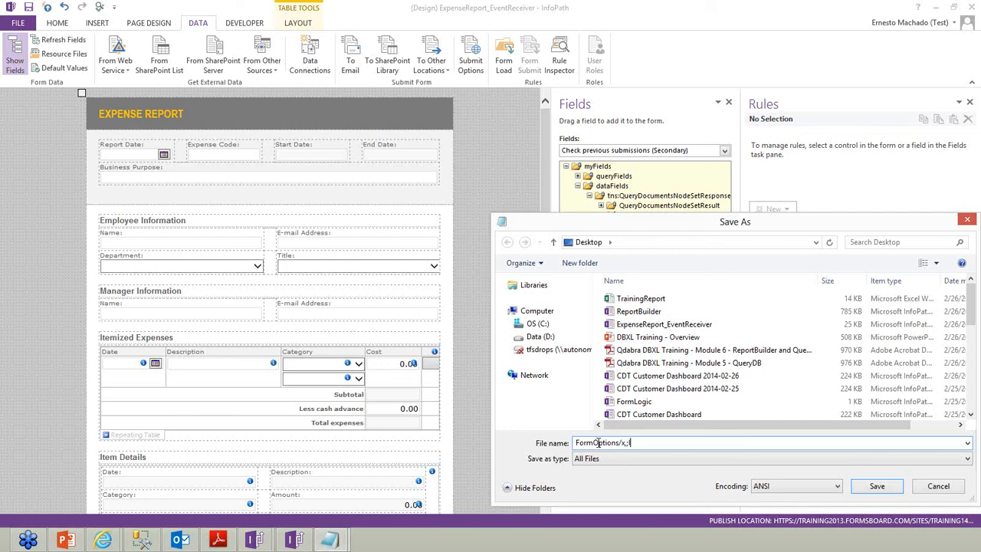
{"action": "type", "text": ".xml"}
{"action": "key", "text": "Return"}
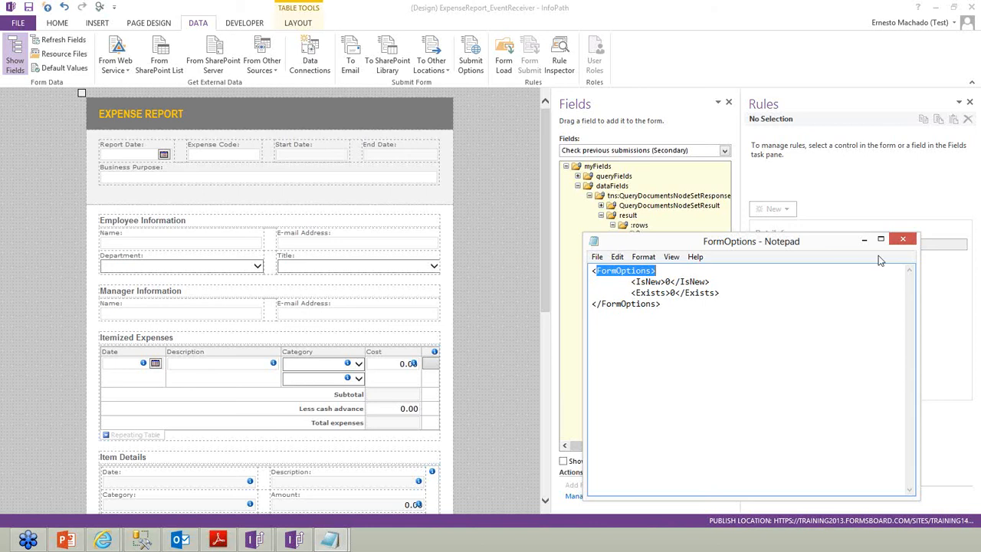
{"action": "left_click", "coordinate": [902, 239]}
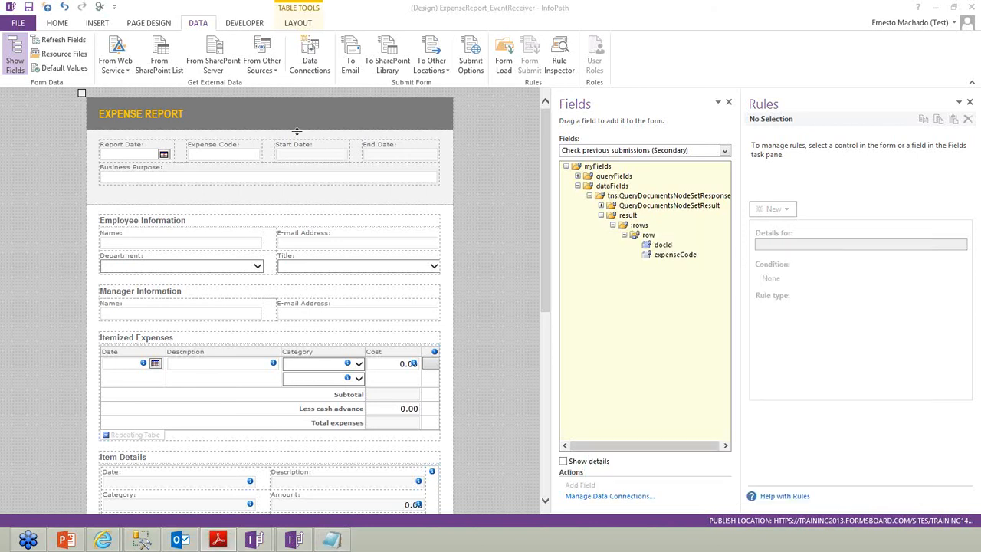
Start a new receive-data connection using an XML document as the source
{"action": "left_click", "coordinate": [313, 57]}
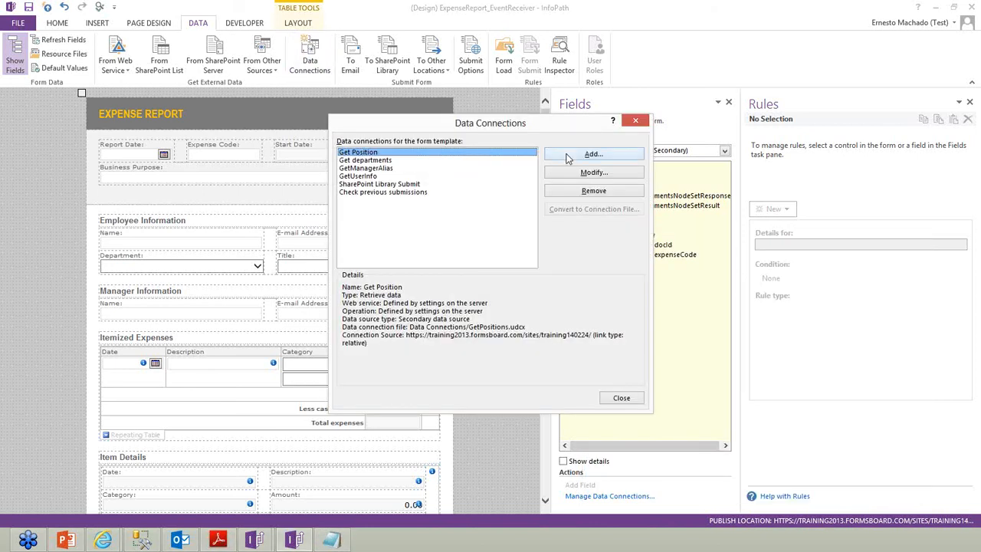
{"action": "left_click", "coordinate": [592, 155]}
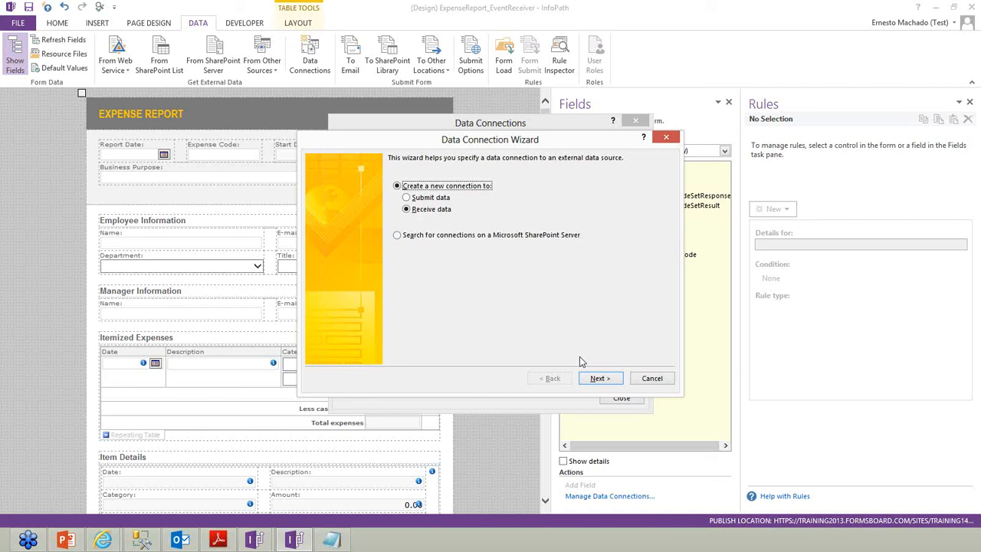
{"action": "left_click", "coordinate": [600, 378]}
{"action": "left_click", "coordinate": [423, 251]}
{"action": "left_click", "coordinate": [596, 380]}
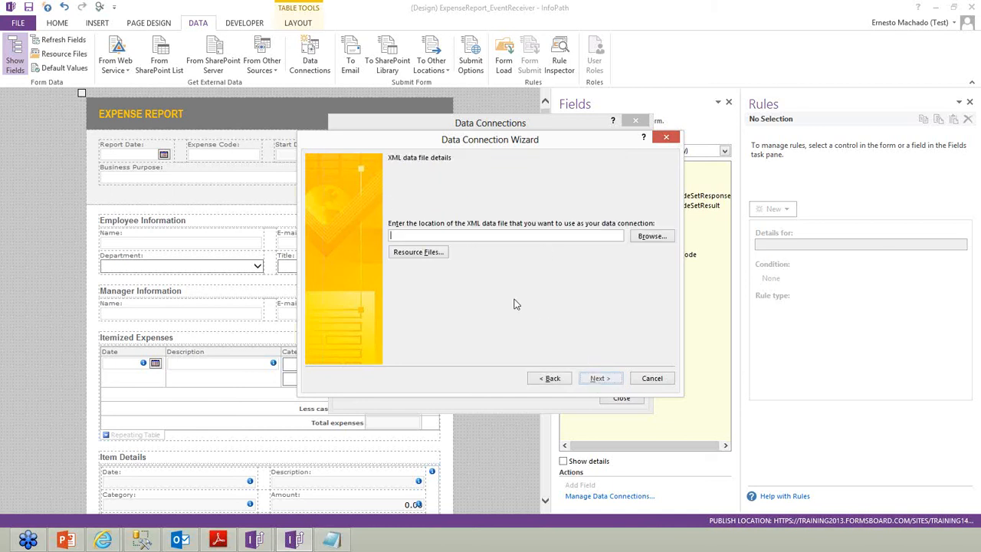
Select FormOptions.xml from the Desktop and finish creating the FormOptions connection
{"action": "left_click", "coordinate": [651, 235]}
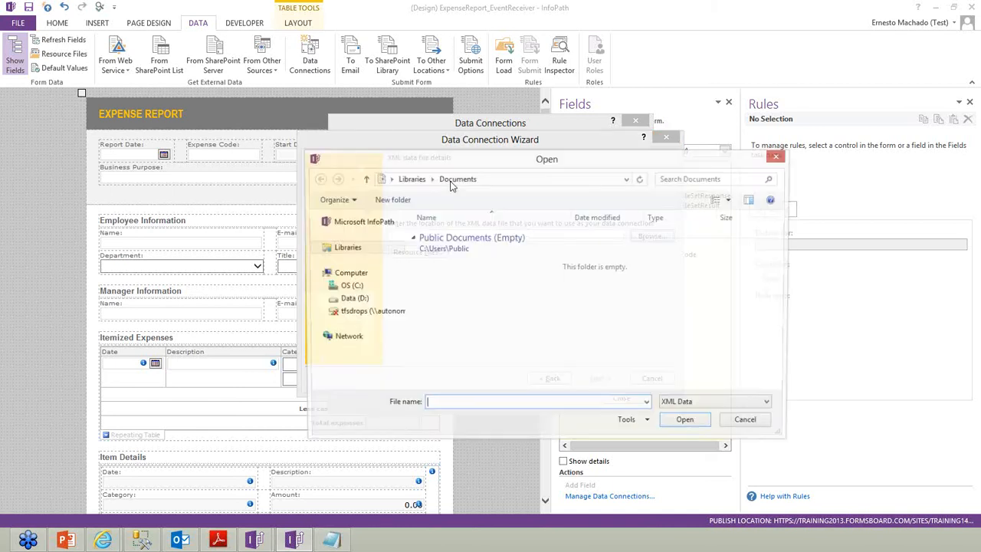
{"action": "left_click", "coordinate": [390, 179]}
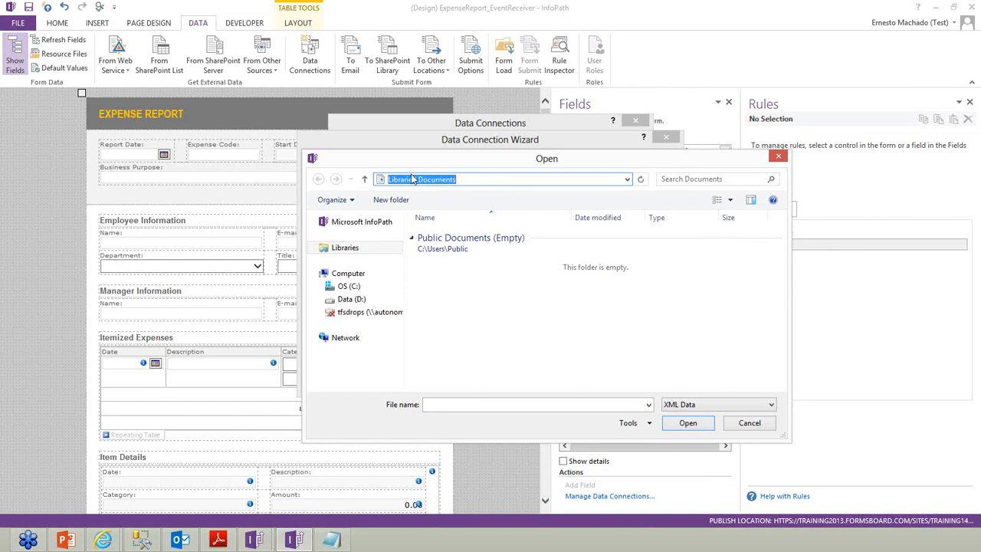
{"action": "key", "text": "Escape"}
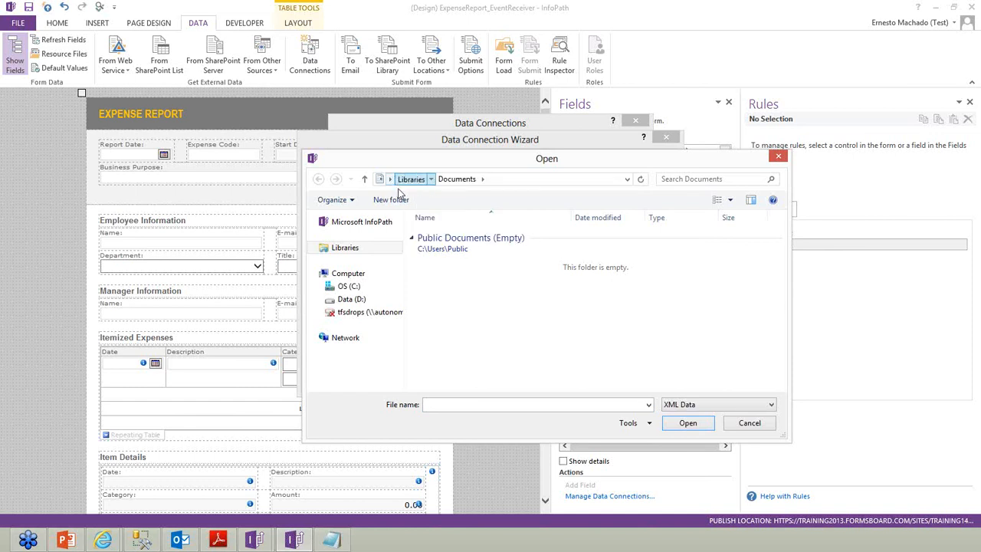
{"action": "left_click", "coordinate": [390, 179]}
{"action": "left_click", "coordinate": [400, 194]}
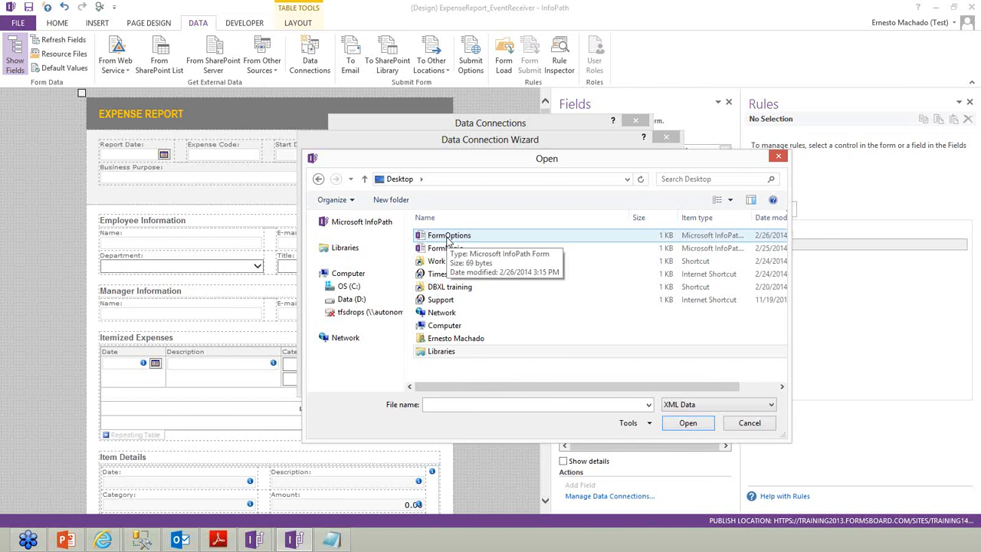
{"action": "double_click", "coordinate": [448, 238]}
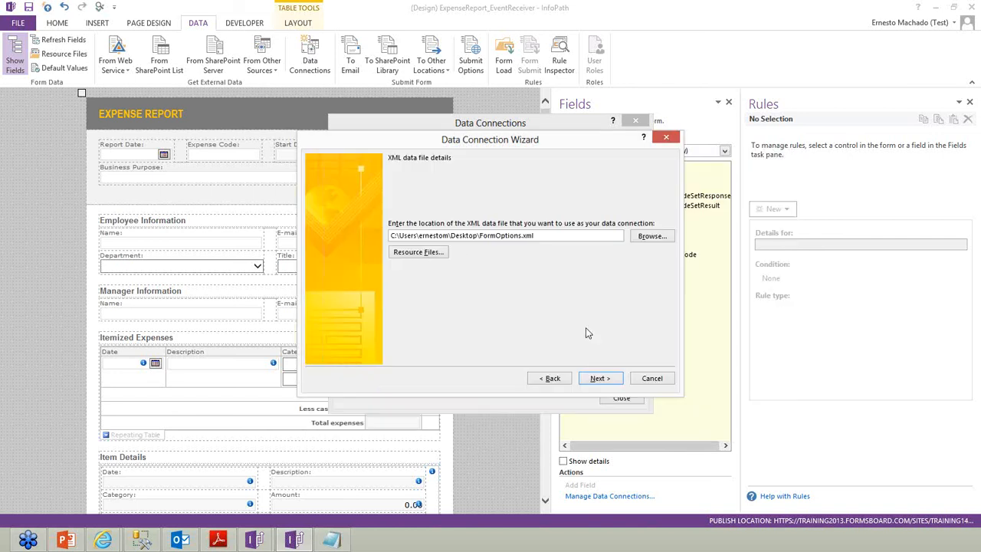
{"action": "left_click", "coordinate": [602, 379]}
{"action": "left_click", "coordinate": [602, 383]}
{"action": "left_click", "coordinate": [602, 383]}
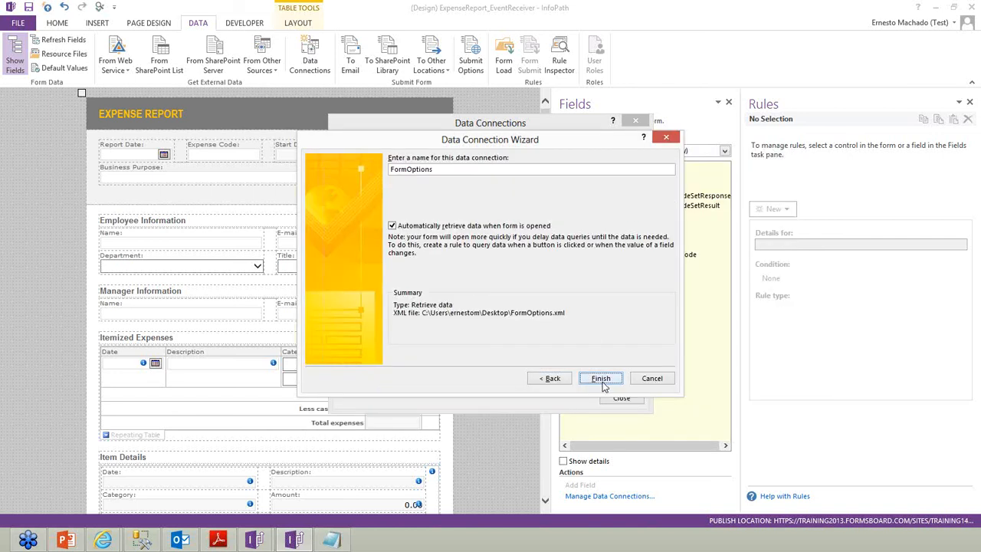
{"action": "left_click", "coordinate": [616, 399]}
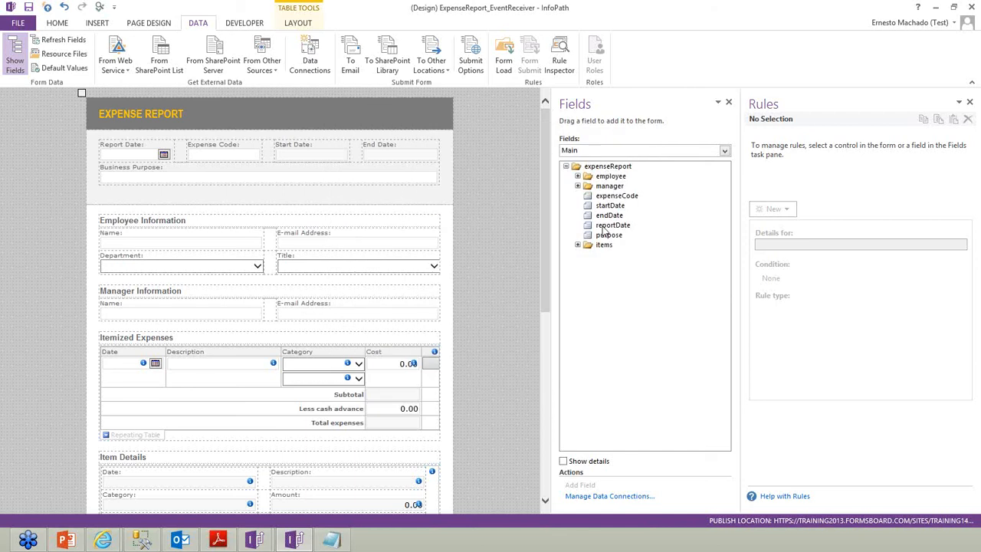
{"action": "left_click", "coordinate": [594, 151]}
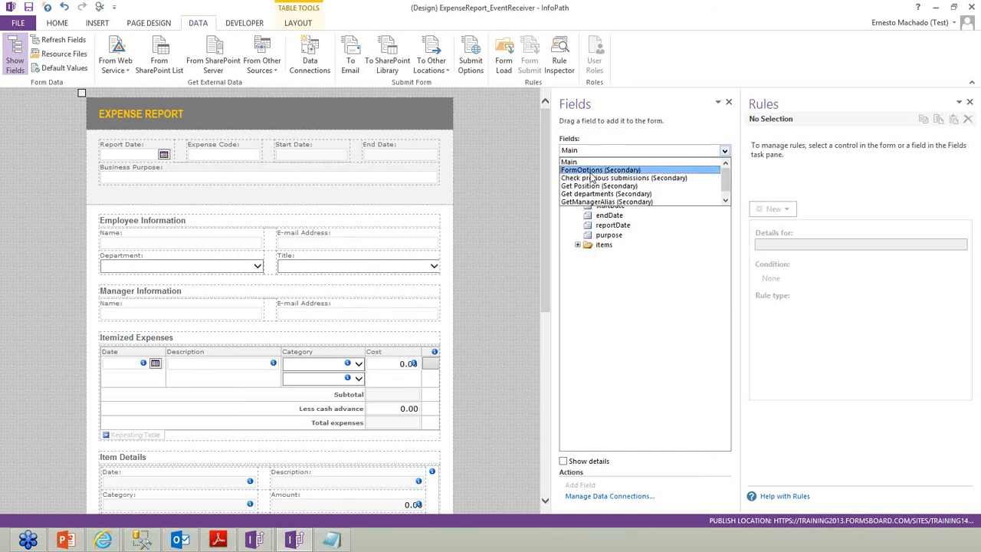
Show the FormOptions source's IsNew and Exists fields, select Exists, and scroll down to the Submit button
{"action": "left_click", "coordinate": [594, 170]}
{"action": "left_click", "coordinate": [603, 177]}
{"action": "left_click", "coordinate": [603, 186]}
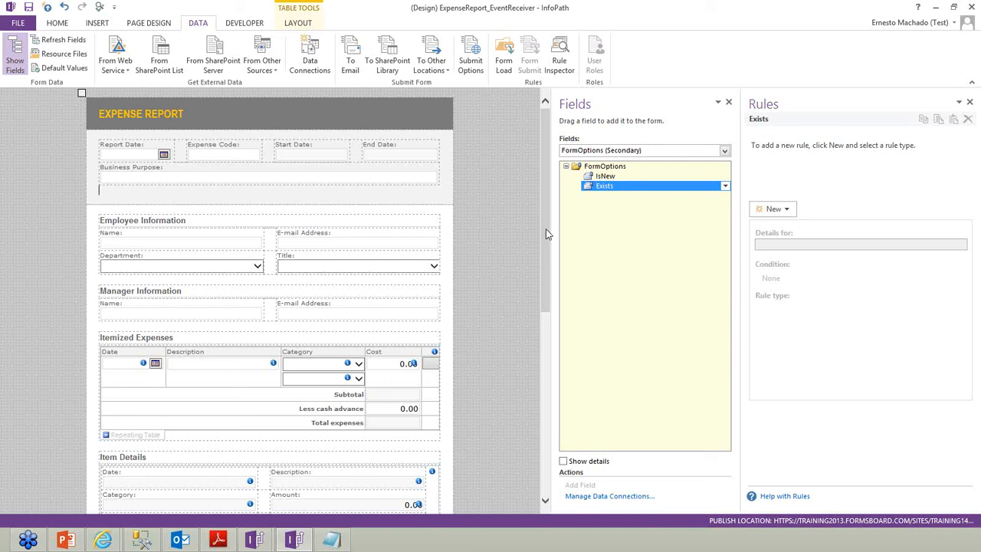
{"action": "scroll", "coordinate": [545, 228], "scroll_direction": "down", "scroll_amount": 5}
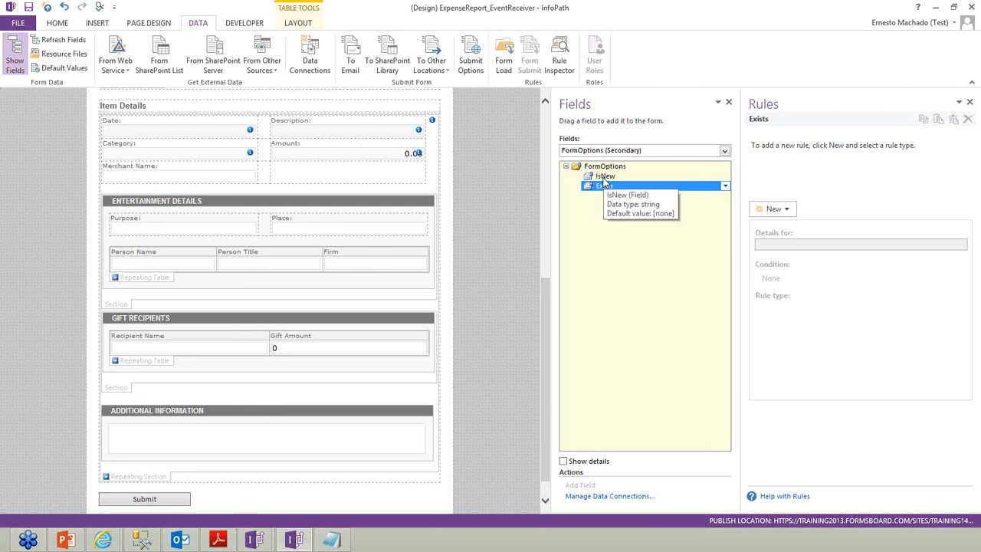
Set the Submit button's action to Rules and Custom Code, keeping the label Submit
{"action": "left_click", "coordinate": [170, 500]}
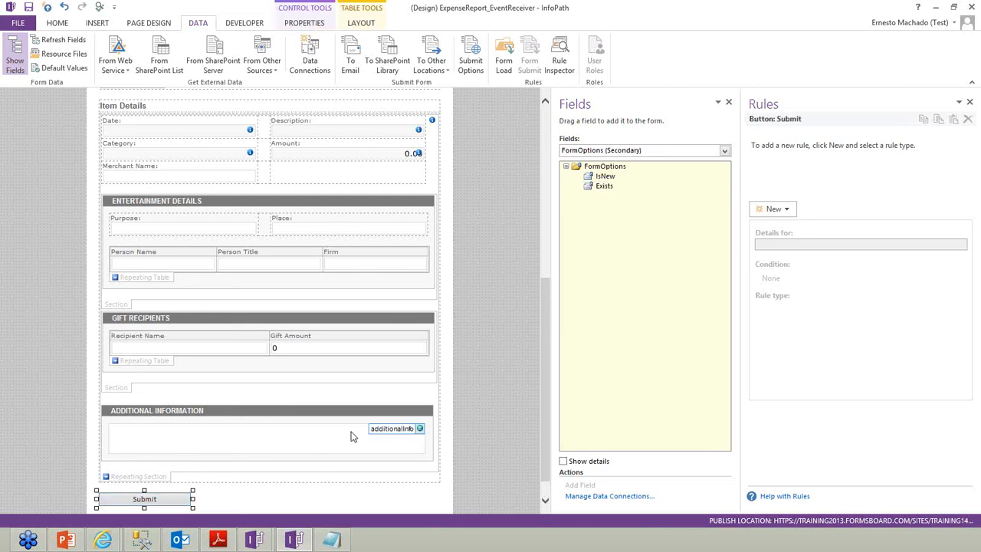
{"action": "right_click", "coordinate": [177, 493]}
{"action": "left_click", "coordinate": [219, 494]}
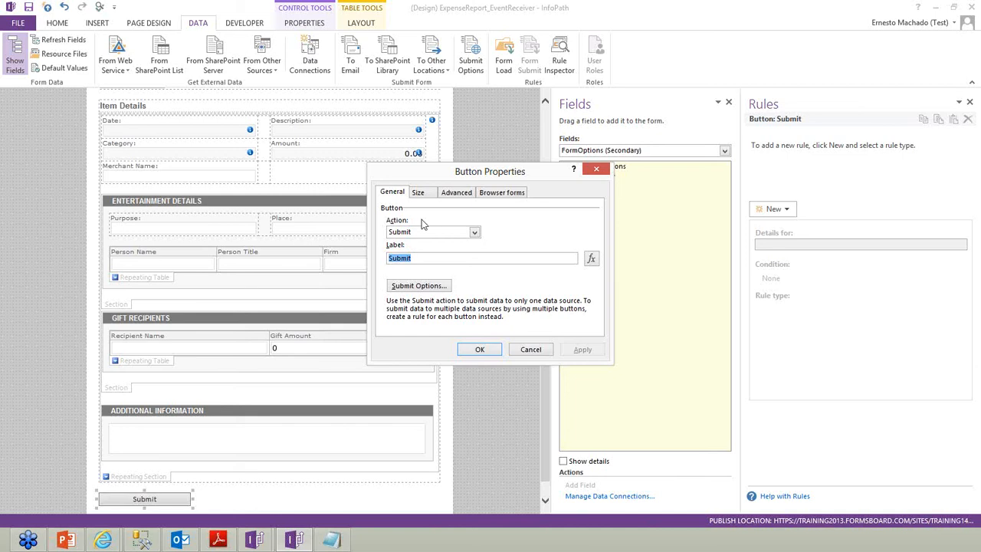
{"action": "left_click", "coordinate": [406, 234]}
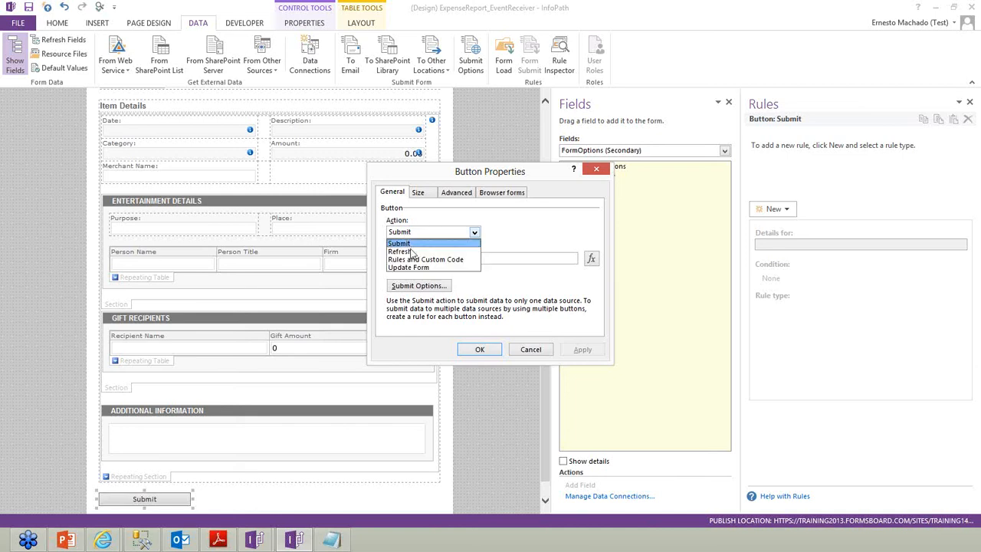
{"action": "left_click", "coordinate": [414, 262]}
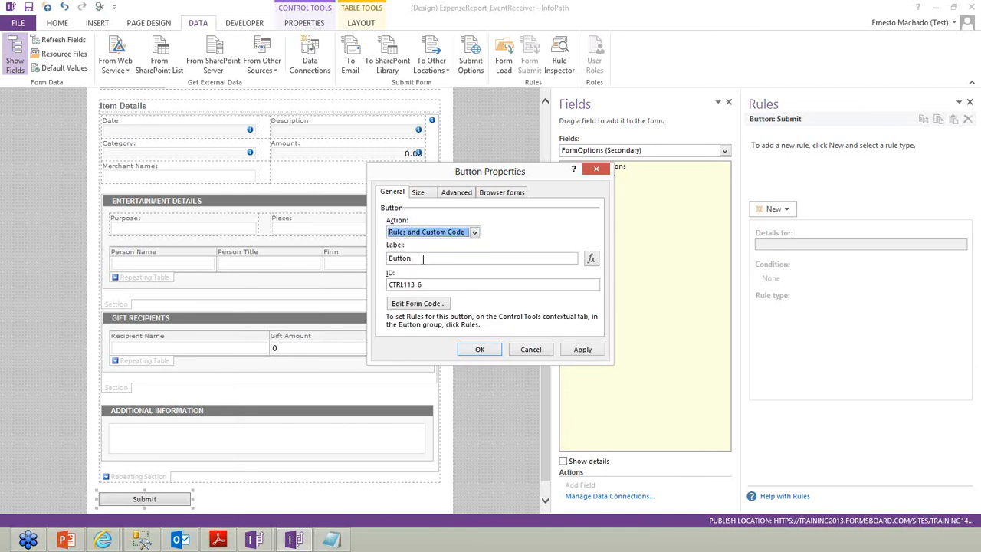
{"action": "key", "text": "Tab"}
{"action": "type", "text": "S"}
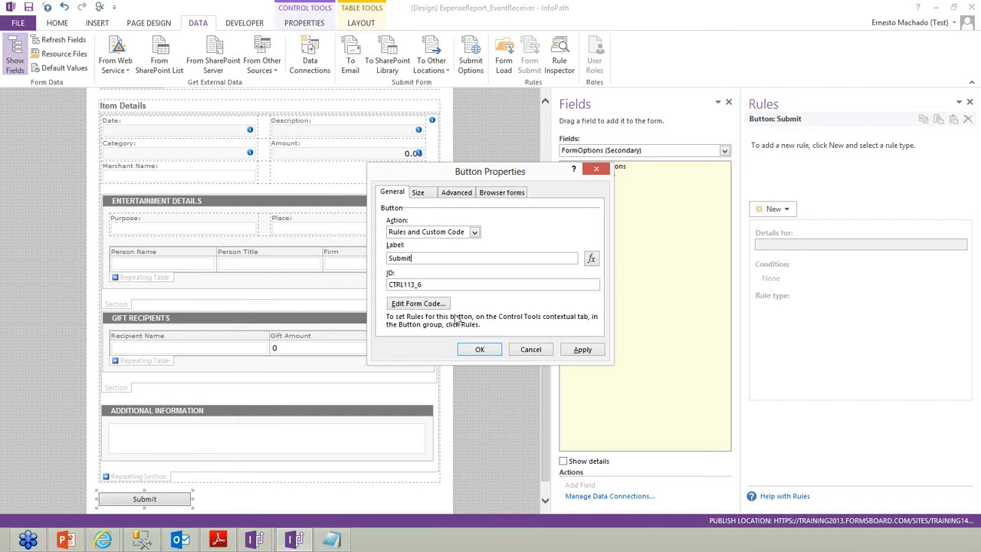
{"action": "left_click", "coordinate": [477, 350]}
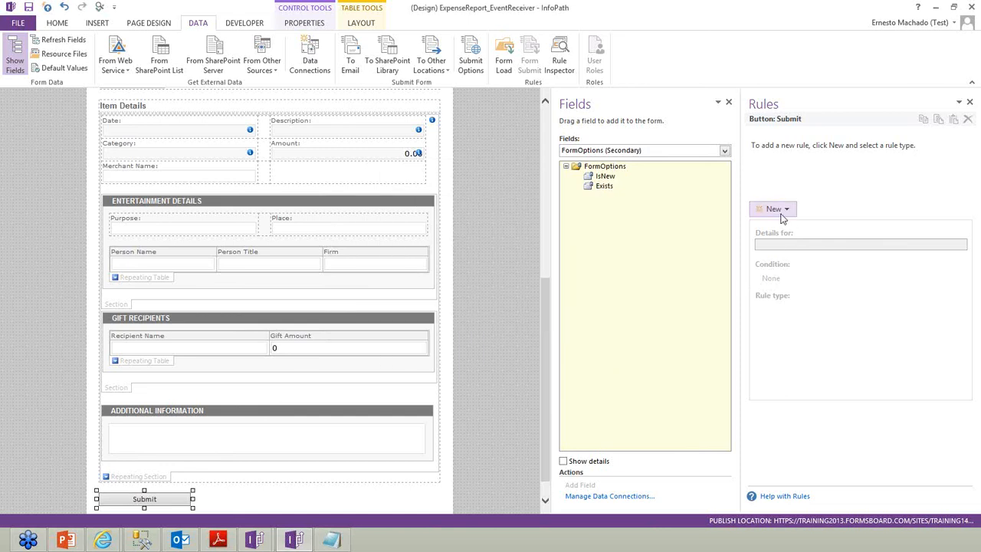
Create an action rule that submits via SharePoint Library Submit and then closes the form
{"action": "left_click", "coordinate": [774, 208]}
{"action": "left_click", "coordinate": [788, 253]}
{"action": "left_click", "coordinate": [945, 328]}
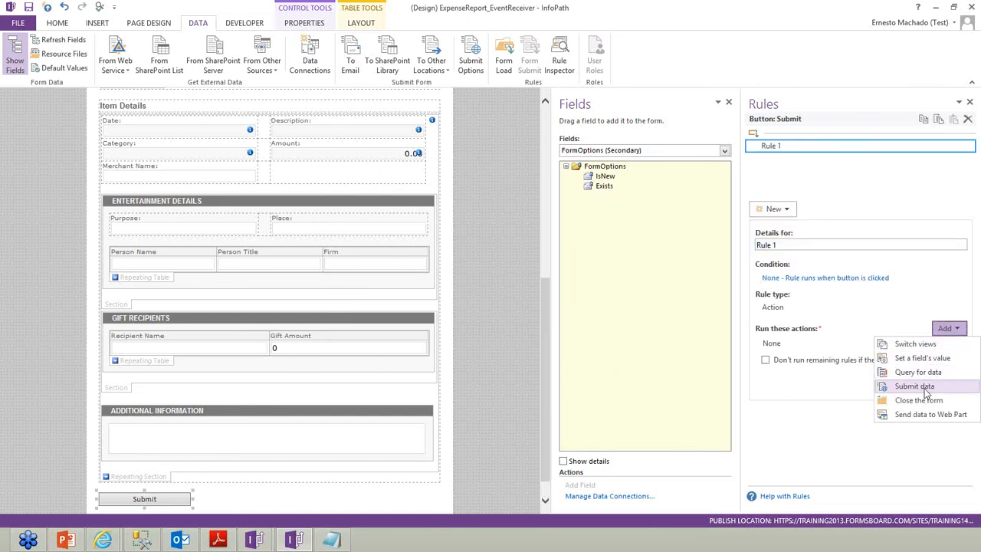
{"action": "key", "text": "Return"}
{"action": "left_click", "coordinate": [560, 335]}
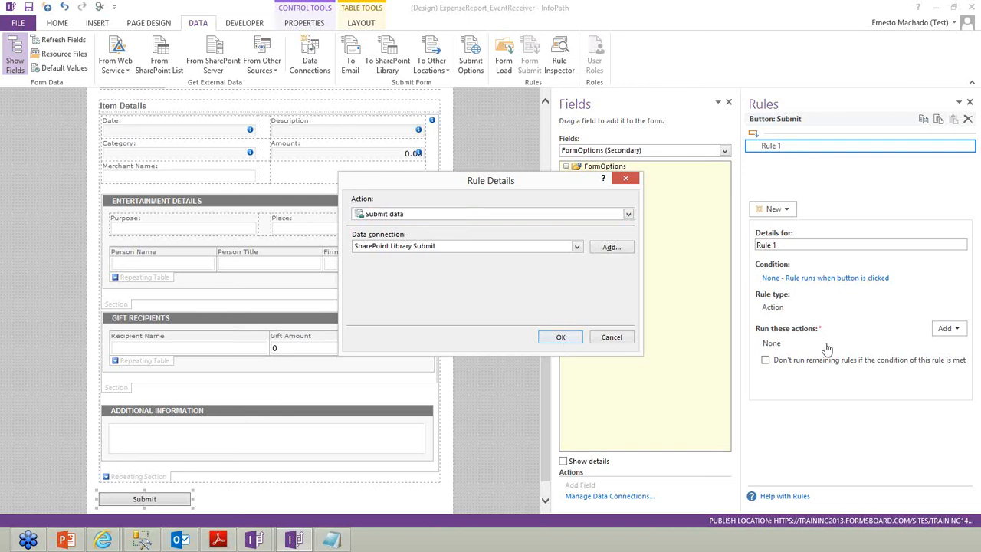
{"action": "left_click", "coordinate": [947, 328]}
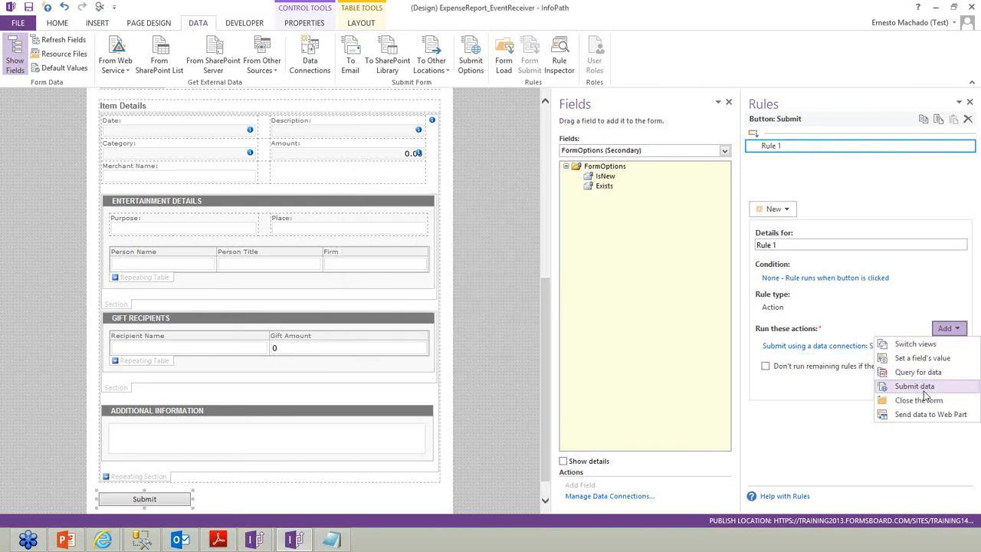
{"action": "left_click", "coordinate": [923, 400]}
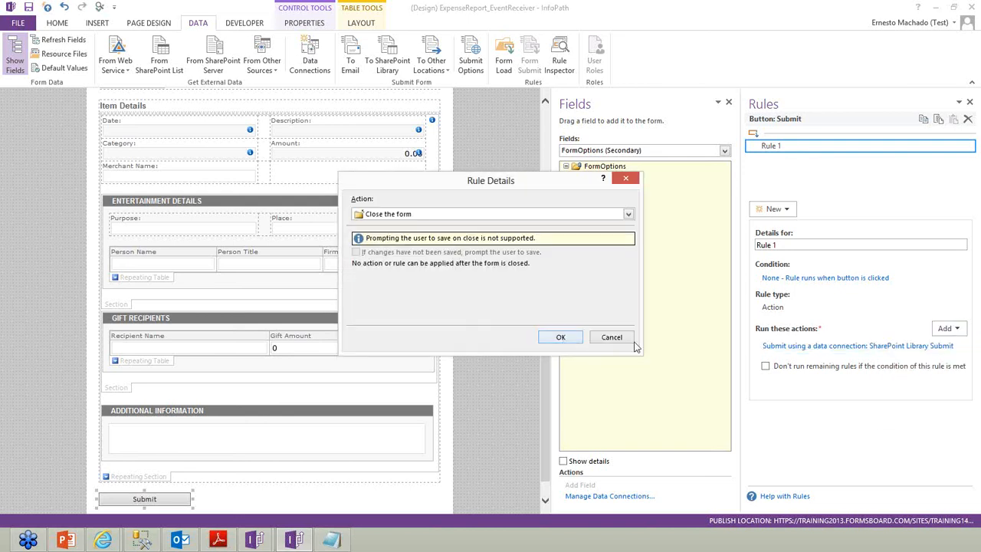
{"action": "left_click", "coordinate": [560, 335]}
Add a Set a field's value action that sets FormOptions IsNew to 0
{"action": "left_click", "coordinate": [947, 328]}
{"action": "key", "text": "Escape"}
{"action": "left_click", "coordinate": [626, 247]}
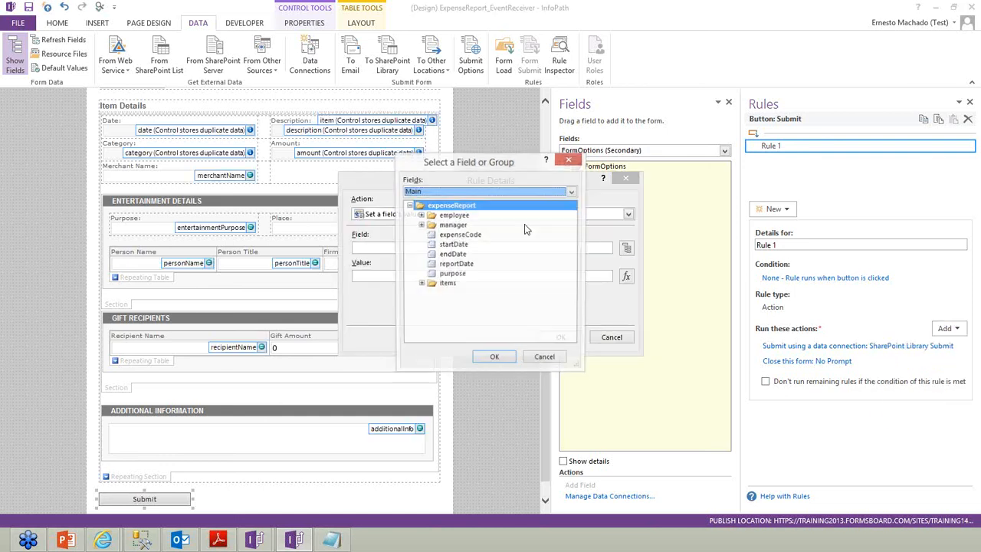
{"action": "left_click", "coordinate": [464, 191]}
{"action": "left_click", "coordinate": [463, 191]}
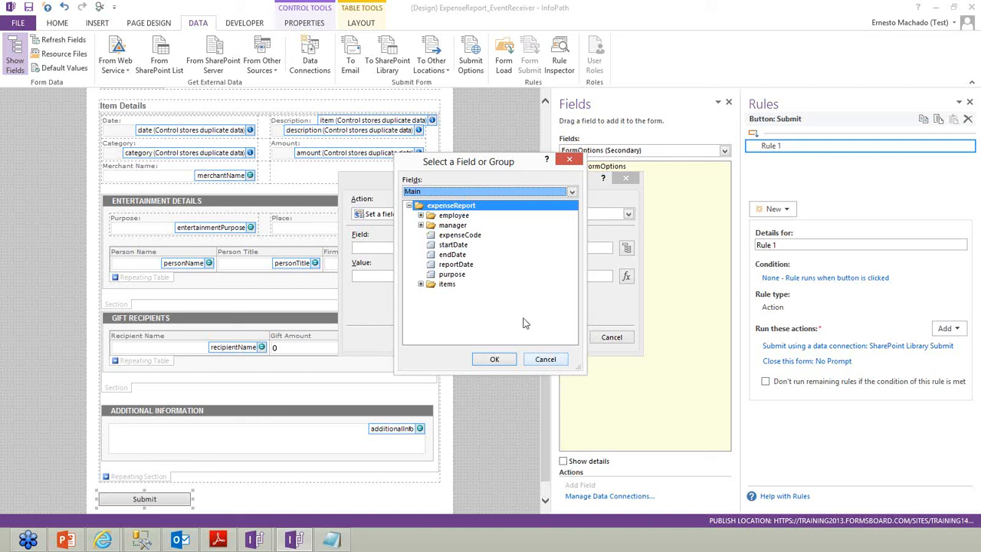
{"action": "left_click", "coordinate": [457, 192]}
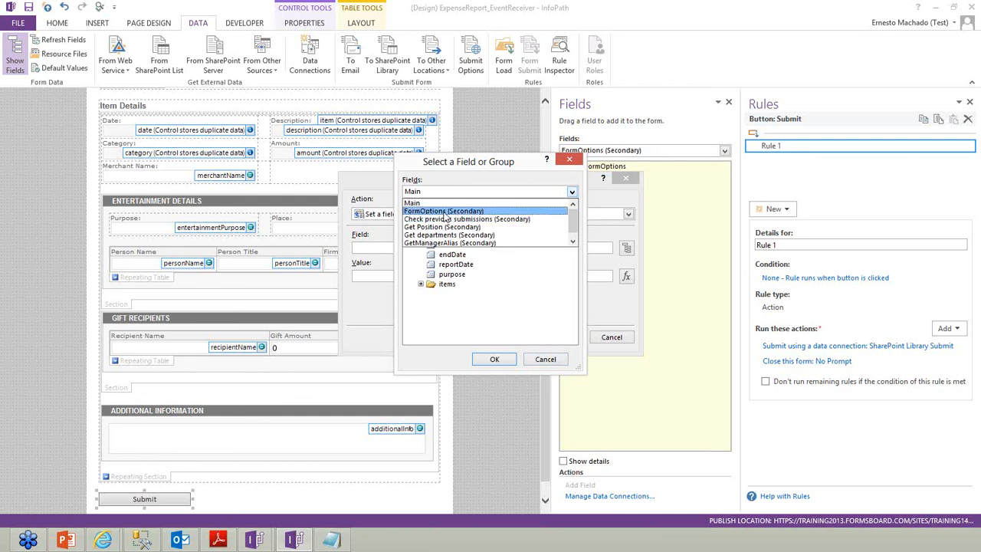
{"action": "left_click", "coordinate": [442, 213]}
{"action": "double_click", "coordinate": [440, 217]}
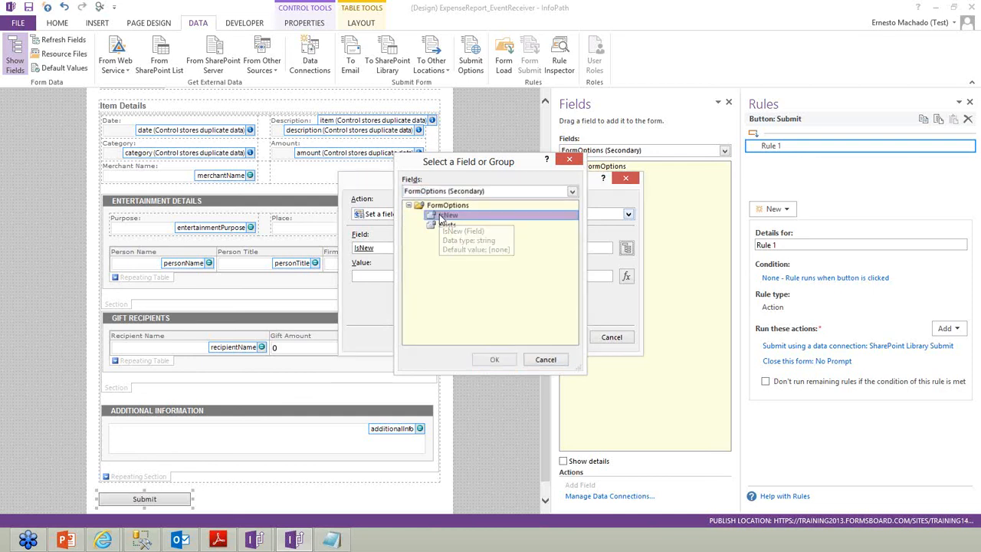
{"action": "left_click", "coordinate": [430, 278]}
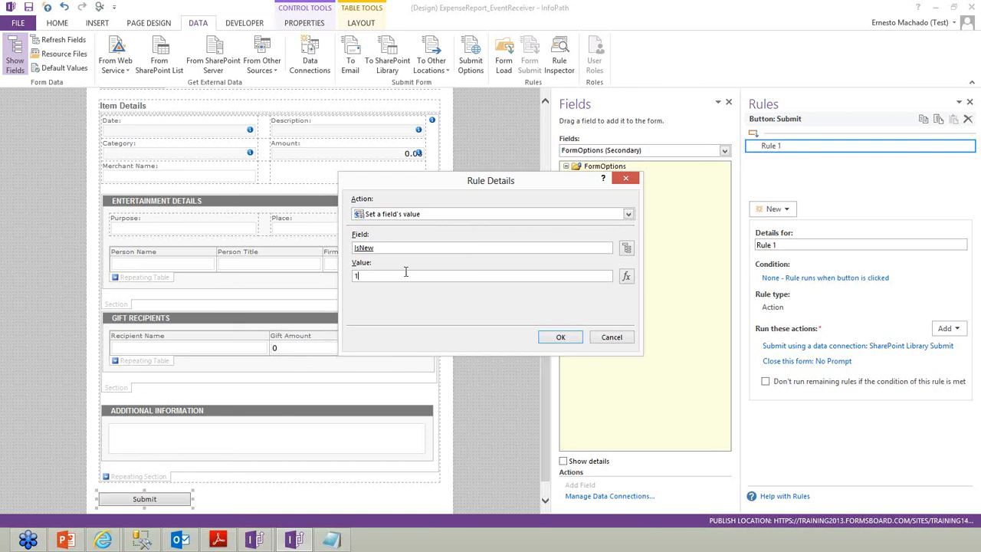
{"action": "type", "text": "0"}
{"action": "left_click", "coordinate": [571, 337]}
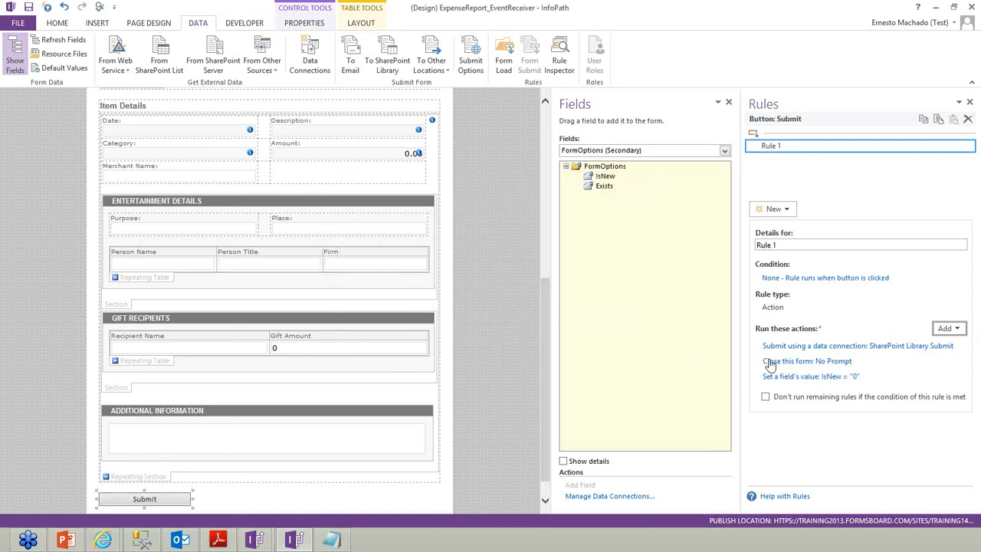
Move the IsNew action up twice so it runs before submit and close
{"action": "left_click", "coordinate": [959, 376]}
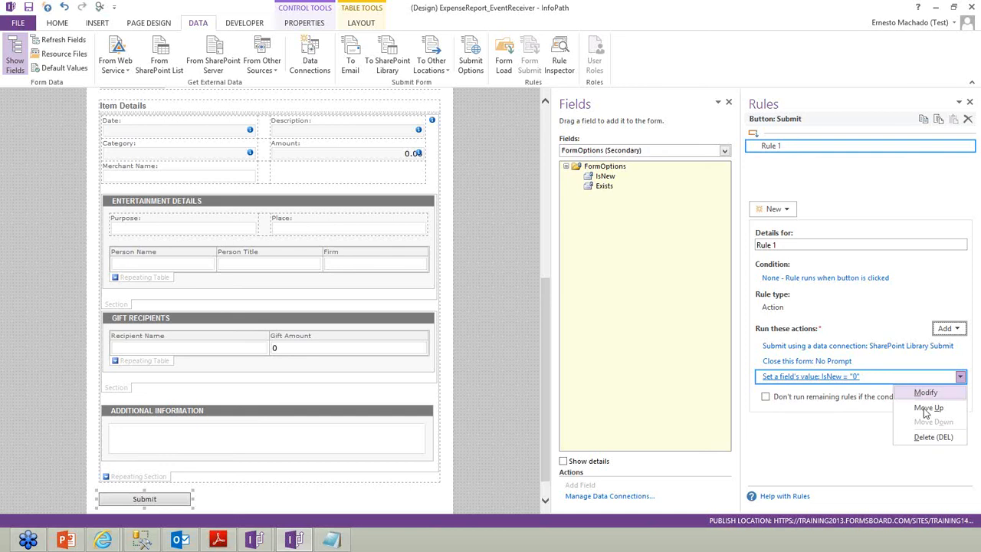
{"action": "left_click", "coordinate": [925, 407]}
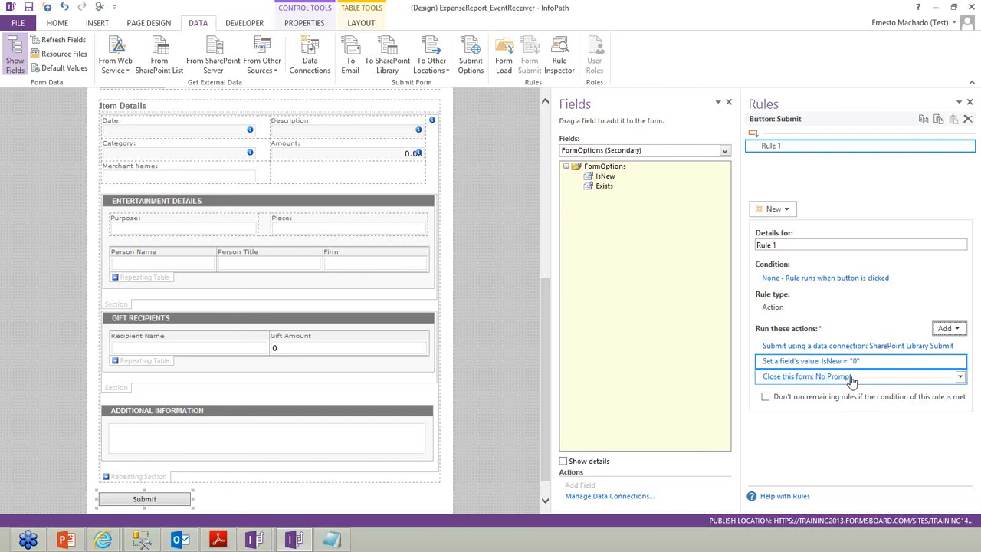
{"action": "left_click", "coordinate": [959, 361]}
{"action": "left_click", "coordinate": [924, 393]}
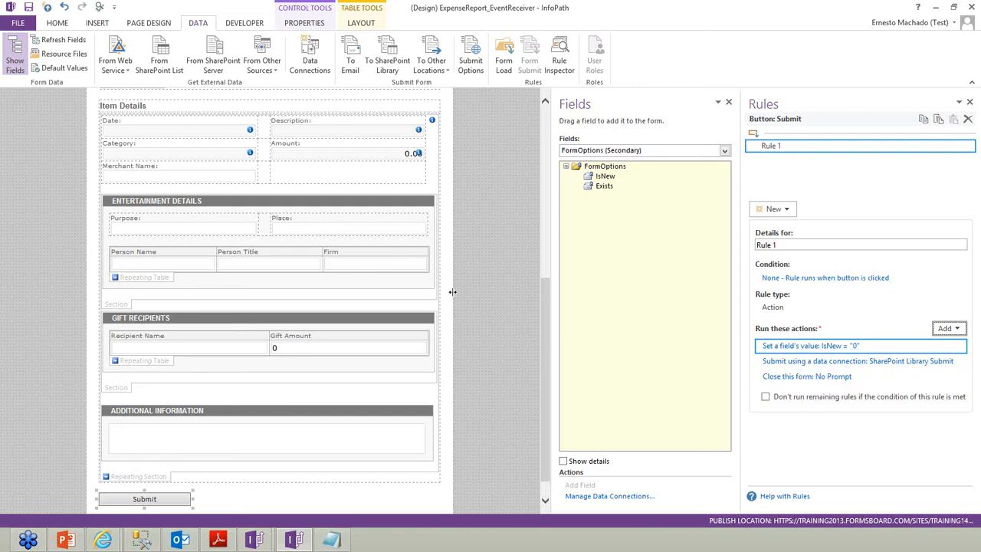
{"action": "left_click_drag", "start_coordinate": [545, 306], "coordinate": [545, 131]}
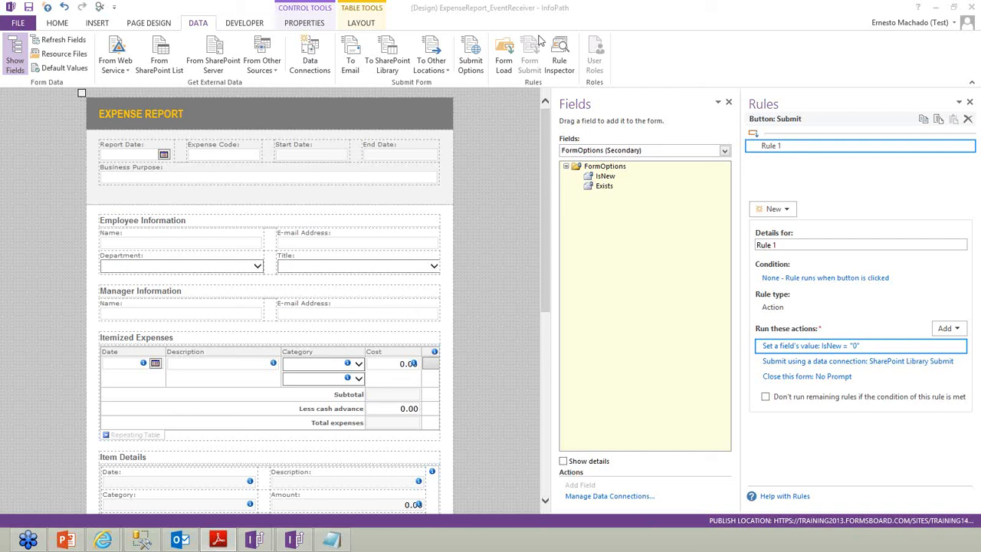
Show the Form Load rules and widen the fields and rules panes
{"action": "left_click", "coordinate": [497, 64]}
{"action": "left_click", "coordinate": [498, 63]}
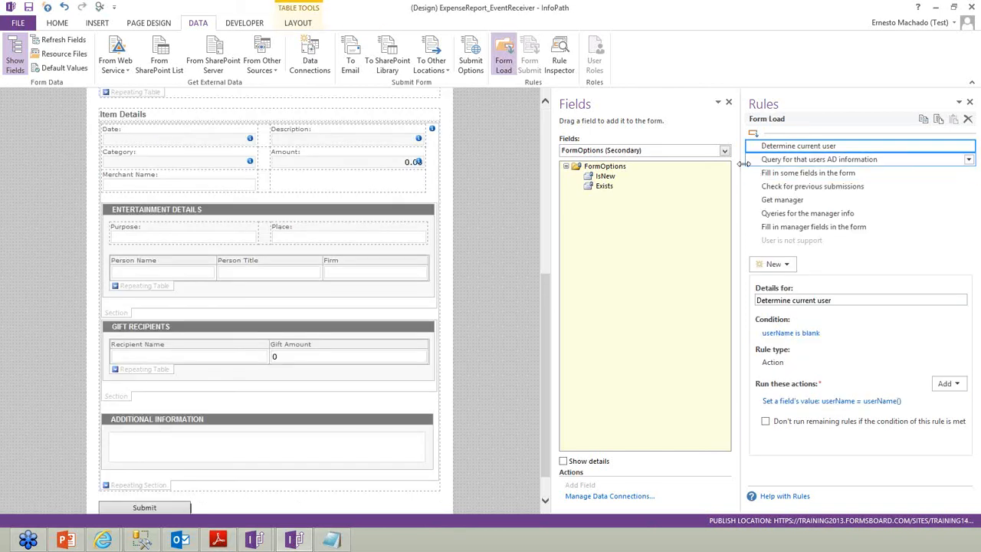
{"action": "left_click_drag", "start_coordinate": [744, 163], "coordinate": [643, 161]}
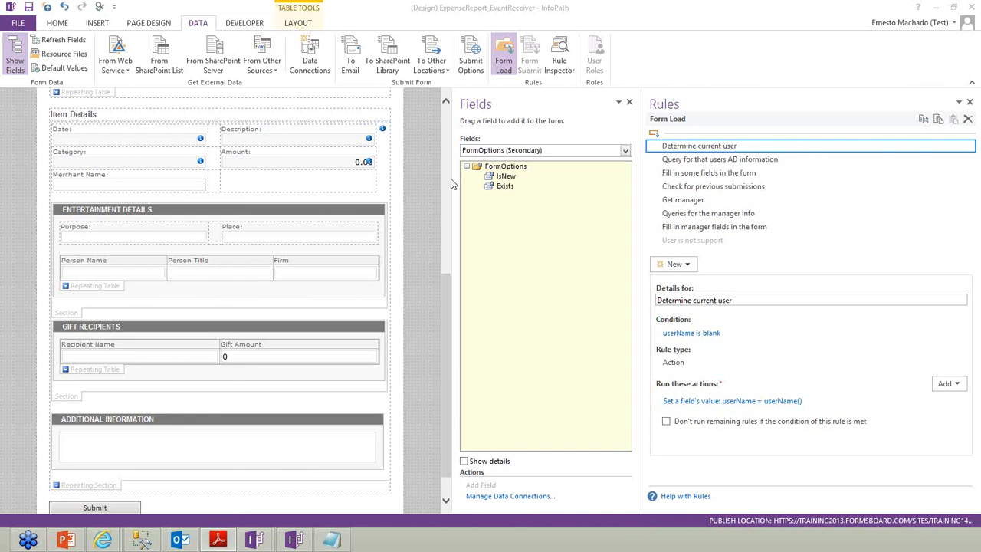
Review the Query for AD information, Fill in some fields and Determine current user rules
{"action": "scroll", "coordinate": [450, 178], "scroll_direction": "up", "scroll_amount": 5}
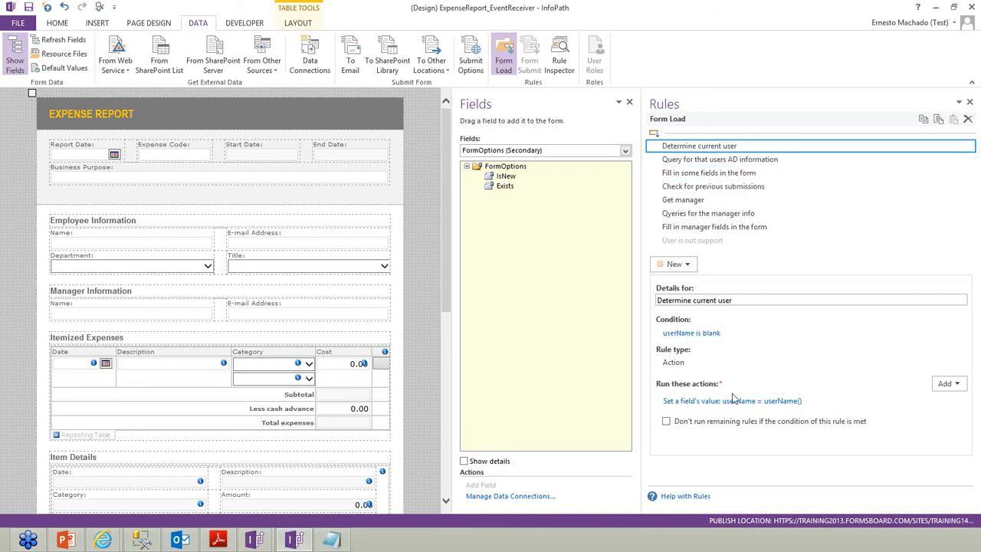
{"action": "left_click", "coordinate": [683, 159]}
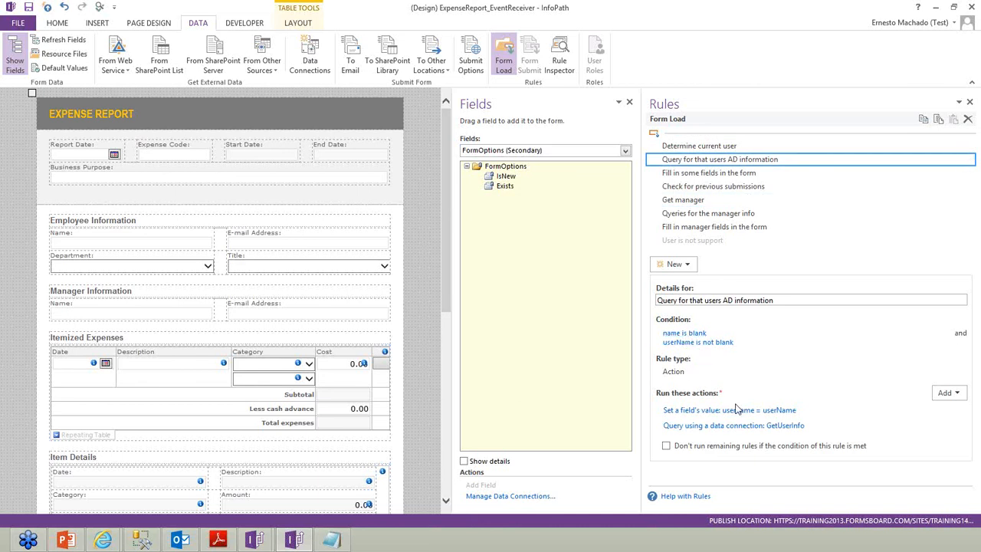
{"action": "left_click", "coordinate": [715, 175]}
{"action": "left_click_drag", "start_coordinate": [694, 158], "coordinate": [737, 163]}
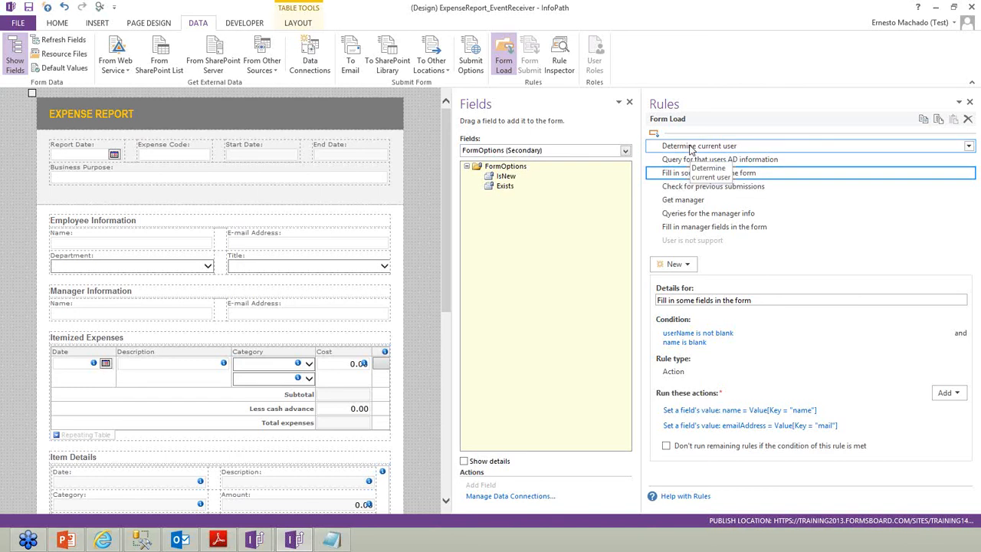
{"action": "left_click", "coordinate": [693, 147]}
{"action": "left_click", "coordinate": [689, 267]}
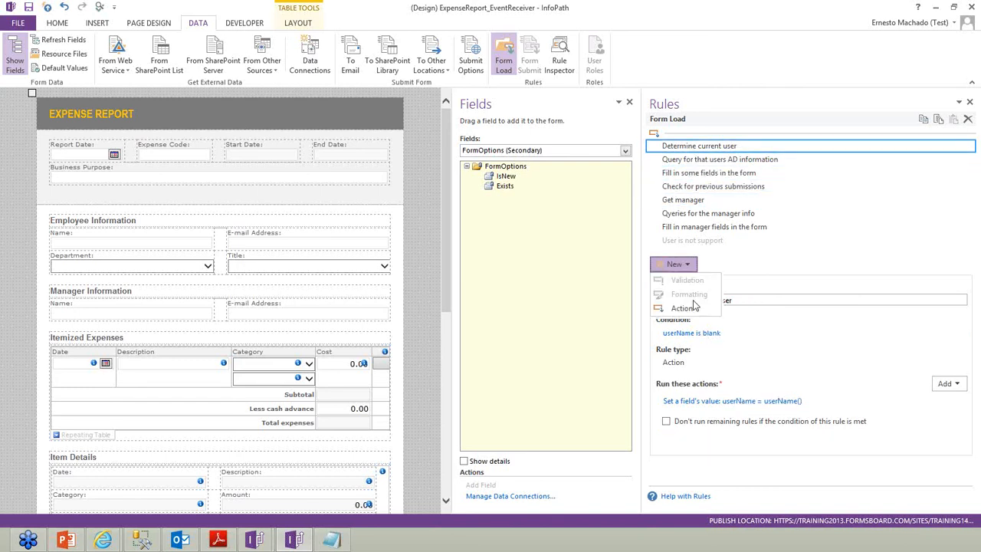
Add a new Form Load action rule, then delete it again
{"action": "left_click", "coordinate": [681, 308]}
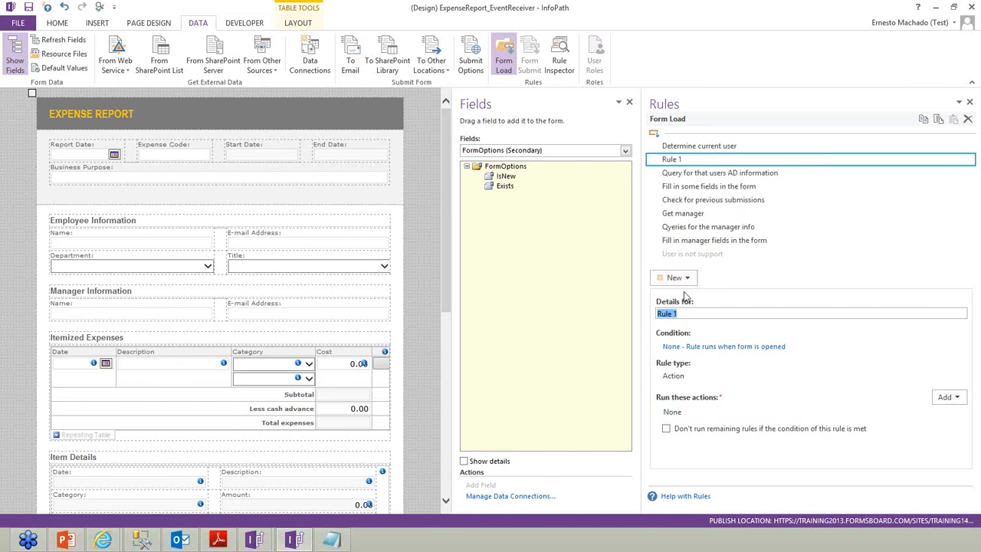
{"action": "left_click", "coordinate": [968, 160]}
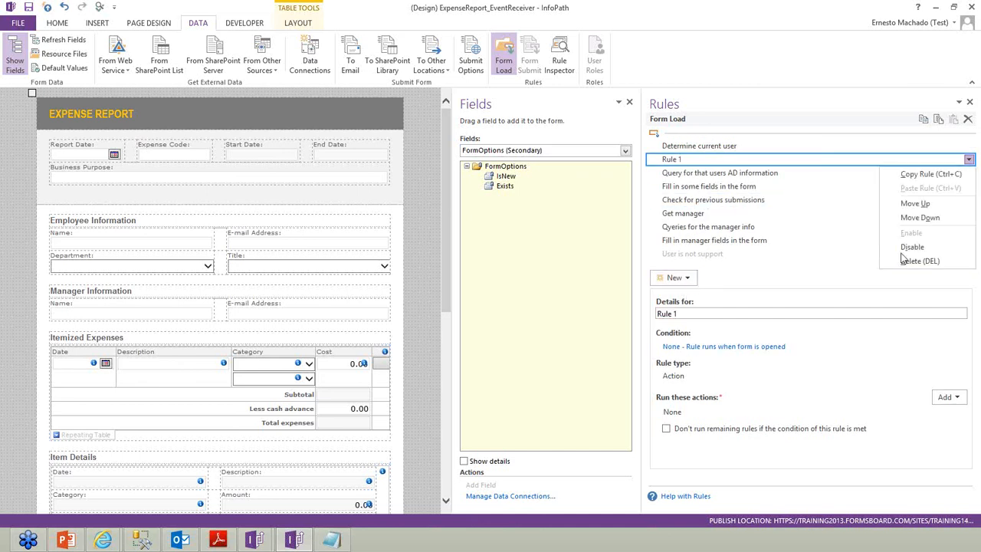
{"action": "left_click", "coordinate": [909, 262]}
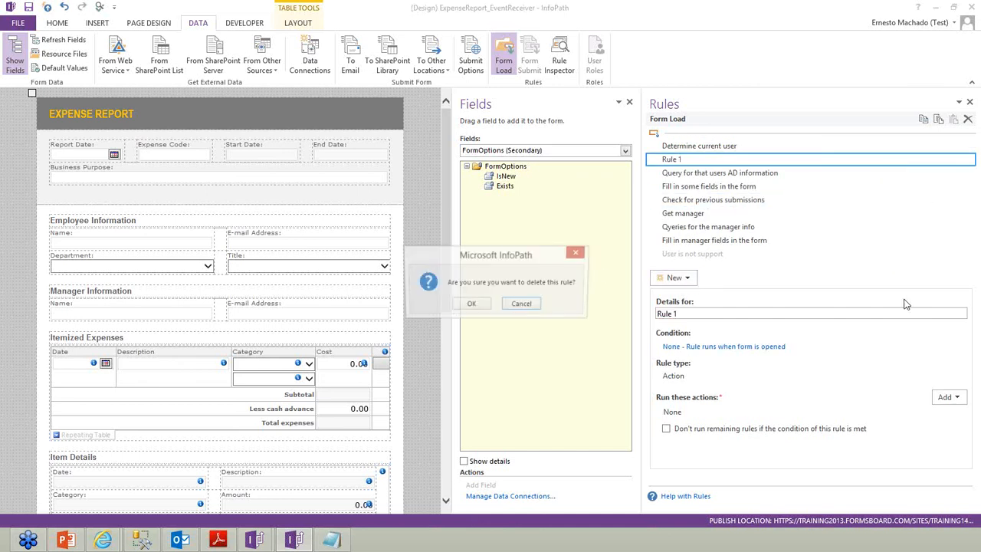
{"action": "left_click", "coordinate": [469, 303]}
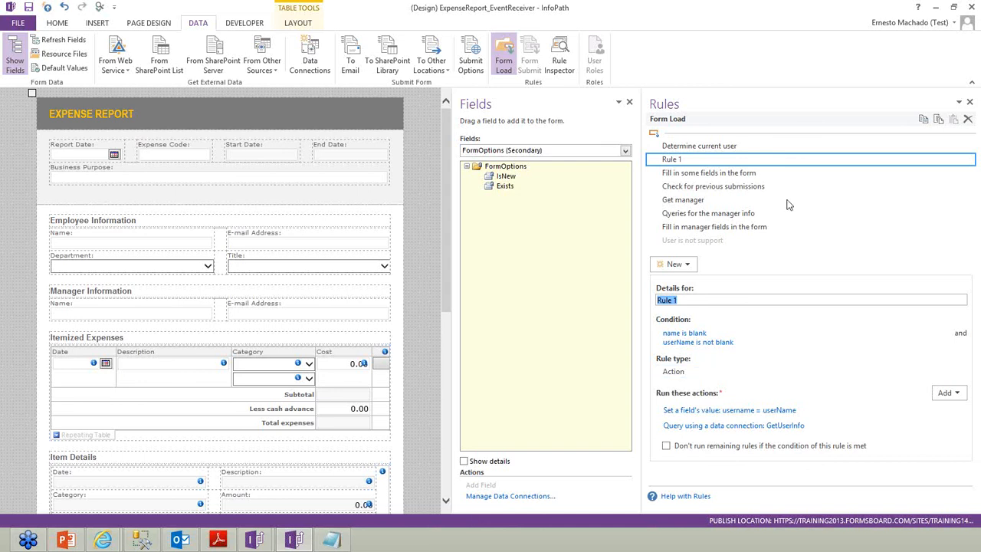
Give the Determine current user rule a set-field action making FormOptions isNew equal 1
{"action": "left_click", "coordinate": [742, 150]}
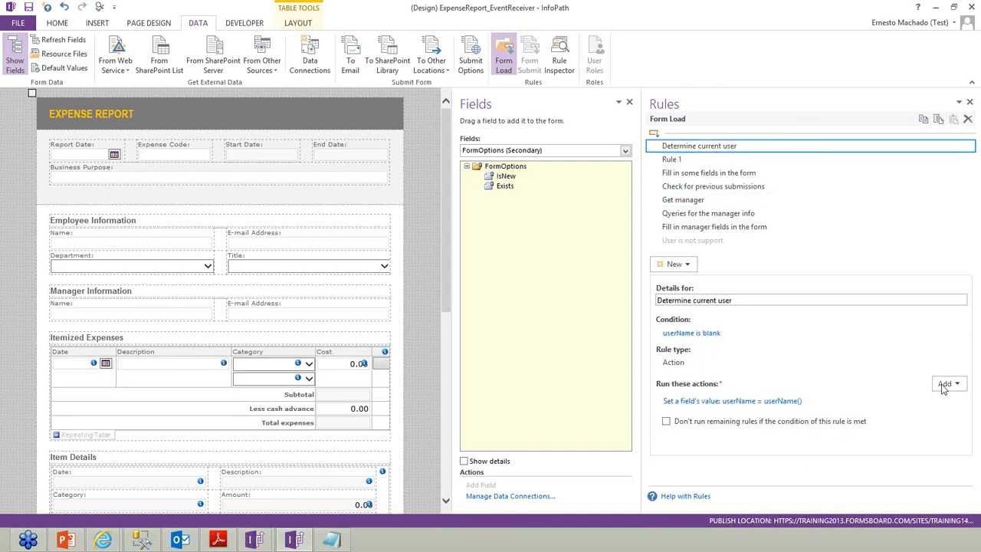
{"action": "left_click", "coordinate": [947, 383]}
{"action": "left_click", "coordinate": [927, 413]}
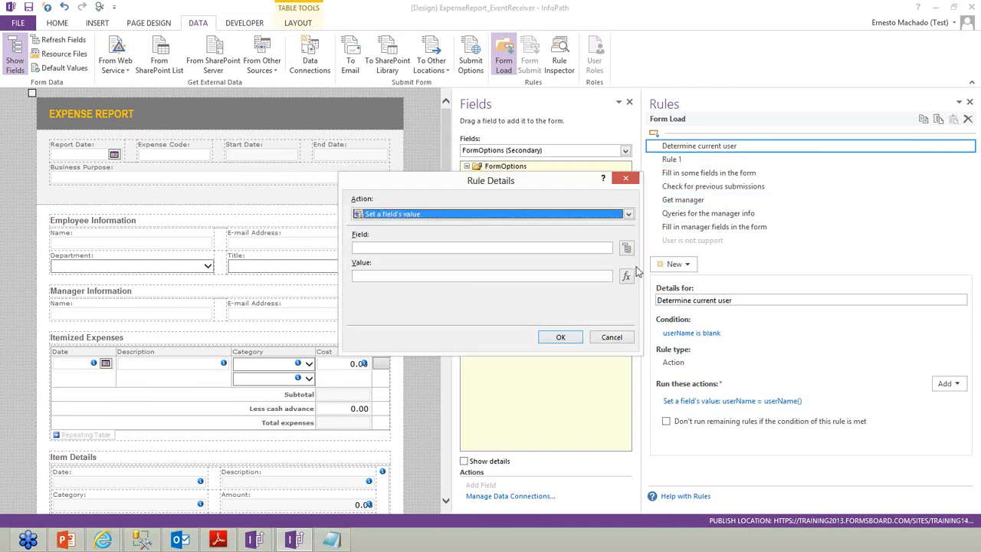
{"action": "left_click", "coordinate": [626, 247]}
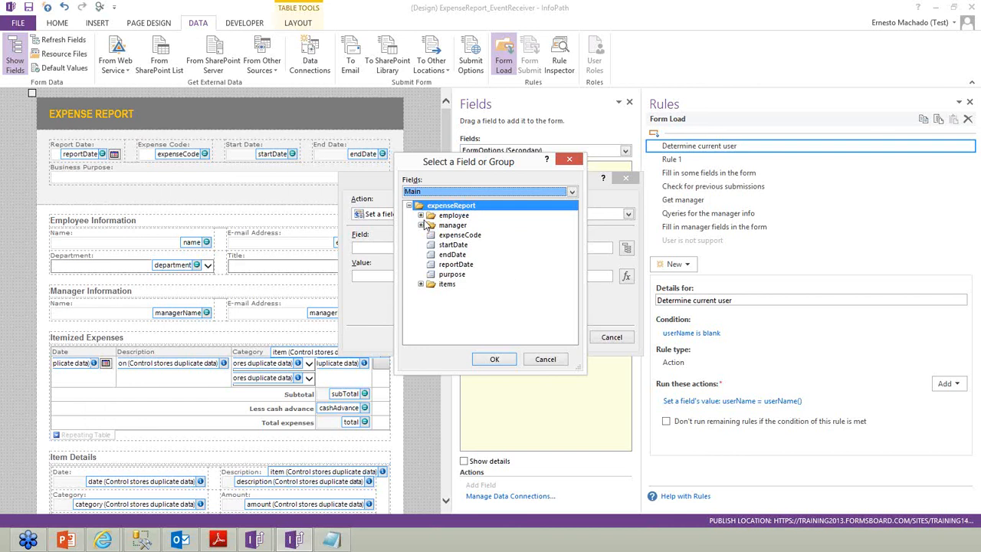
{"action": "left_click", "coordinate": [425, 192]}
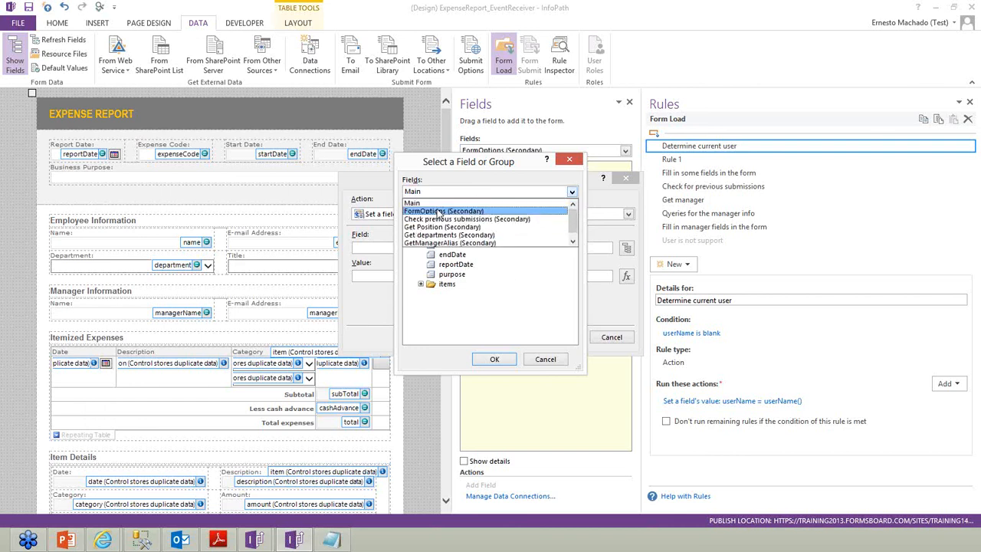
{"action": "left_click", "coordinate": [443, 210]}
{"action": "left_click", "coordinate": [452, 212]}
{"action": "left_click", "coordinate": [494, 359]}
{"action": "left_click", "coordinate": [499, 276]}
{"action": "type", "text": "1"}
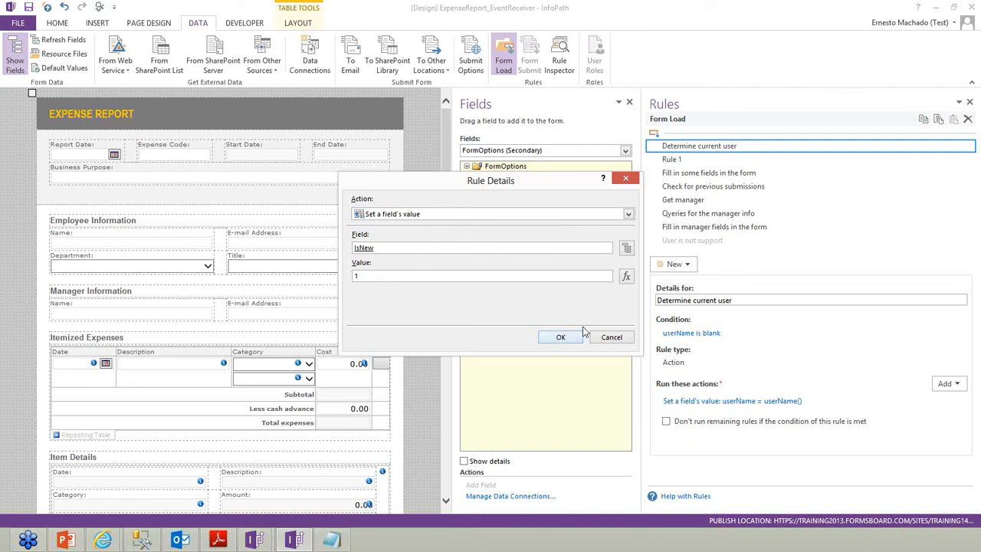
{"action": "left_click", "coordinate": [573, 338]}
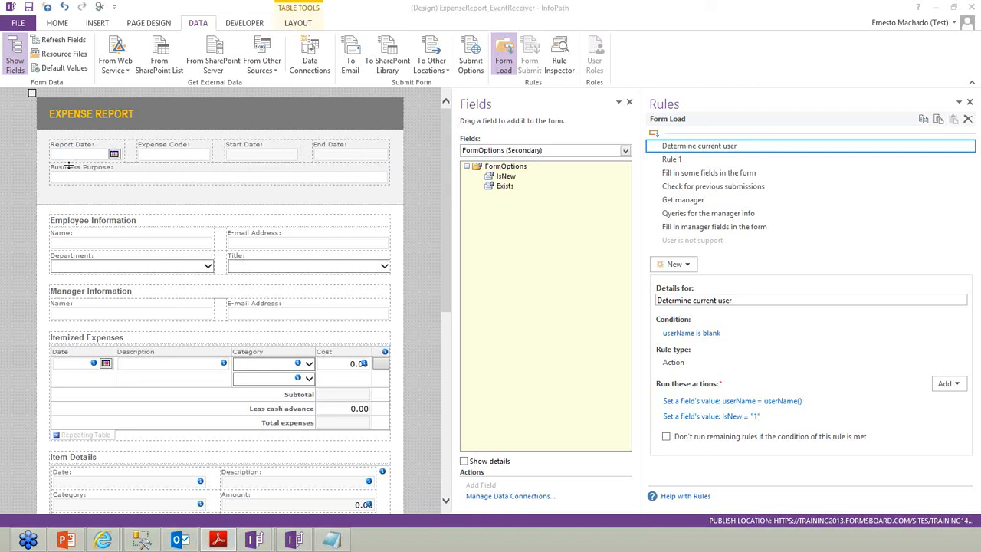
{"action": "left_click", "coordinate": [120, 175]}
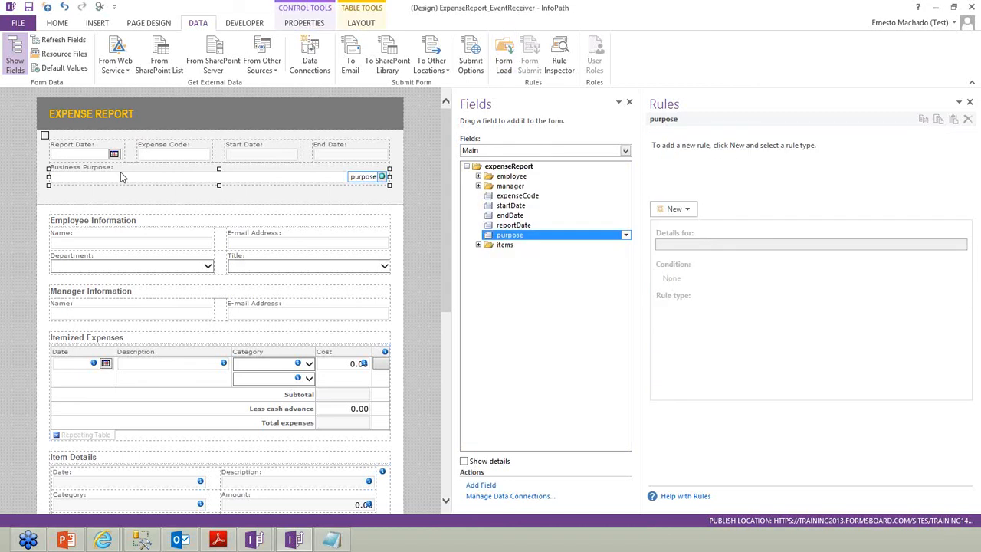
Insert a Calculated Value control below Business Purpose, leaving its XPath empty
{"action": "left_click", "coordinate": [120, 173]}
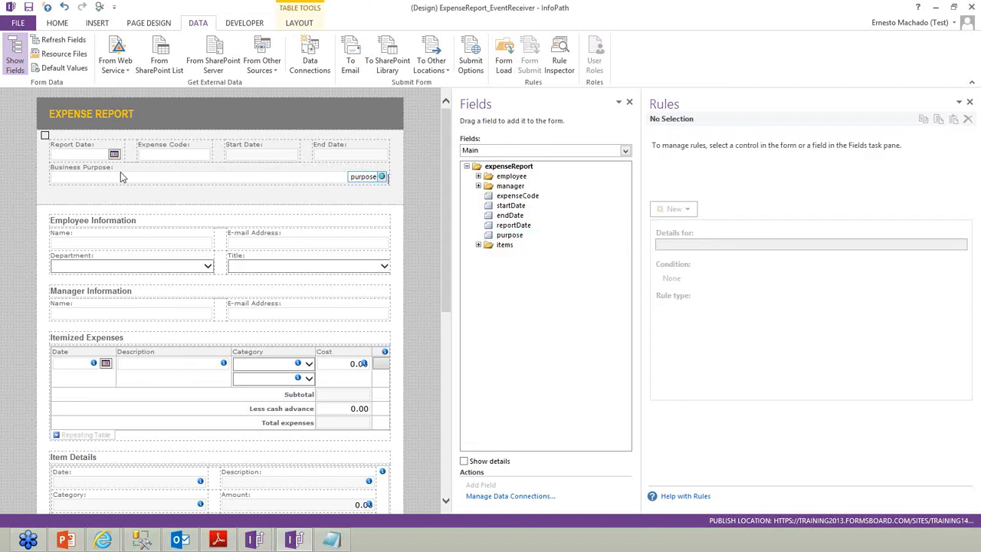
{"action": "left_click", "coordinate": [65, 23]}
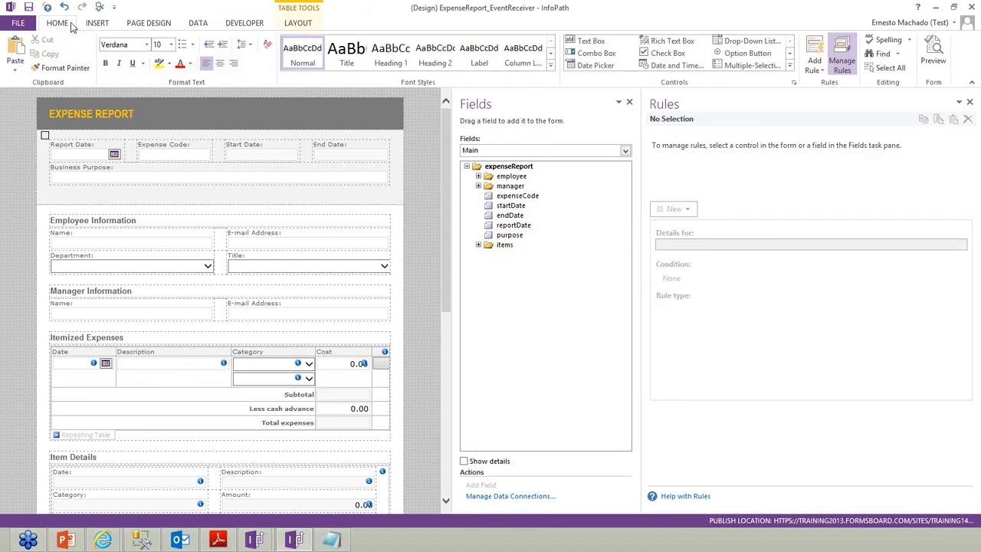
{"action": "left_click", "coordinate": [790, 53]}
{"action": "left_click", "coordinate": [789, 53]}
{"action": "left_click", "coordinate": [790, 53]}
{"action": "left_click", "coordinate": [790, 52]}
{"action": "left_click", "coordinate": [747, 53]}
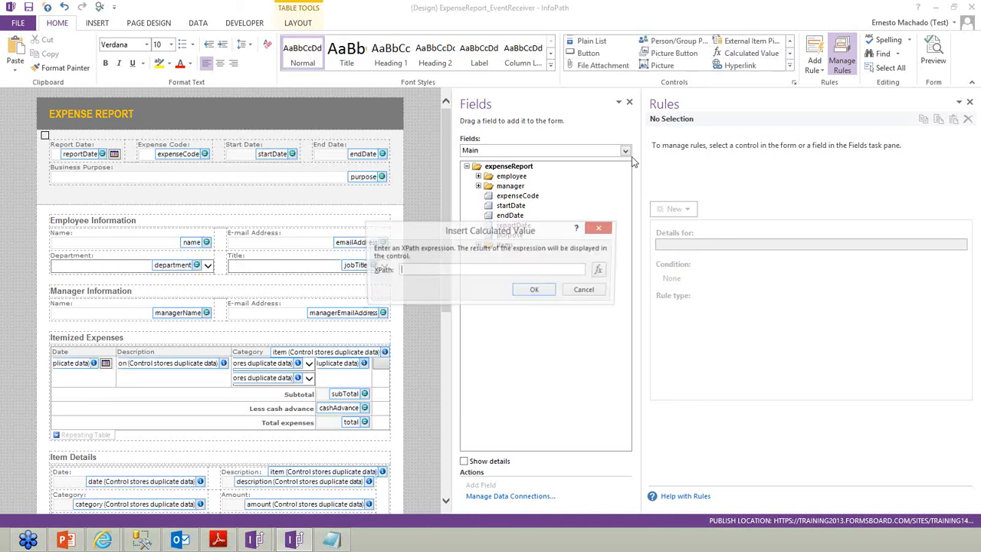
{"action": "left_click", "coordinate": [536, 290]}
Set the calculated value's text to 'An Expense Report already exists for this combination of Employee Name and Report Date'
{"action": "right_click", "coordinate": [83, 187]}
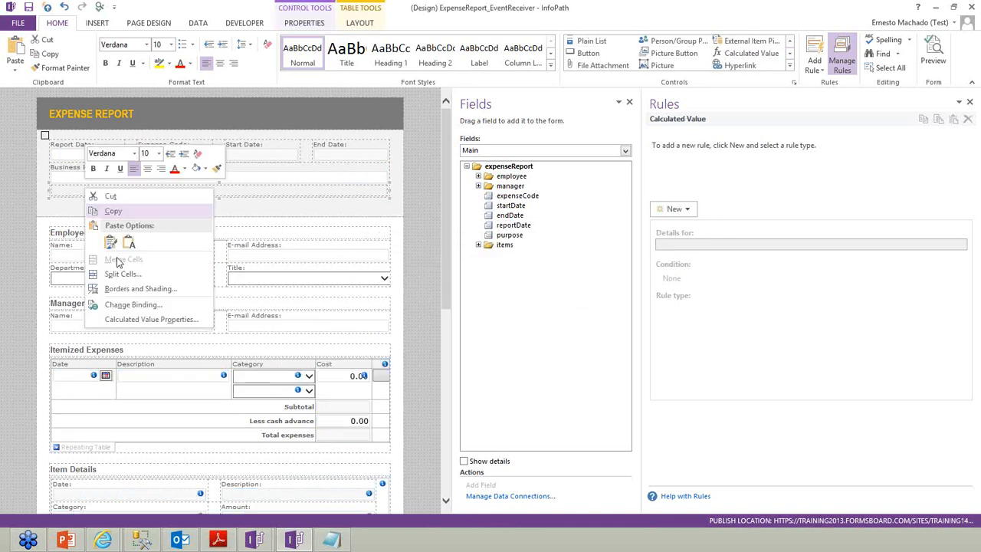
{"action": "left_click", "coordinate": [145, 321]}
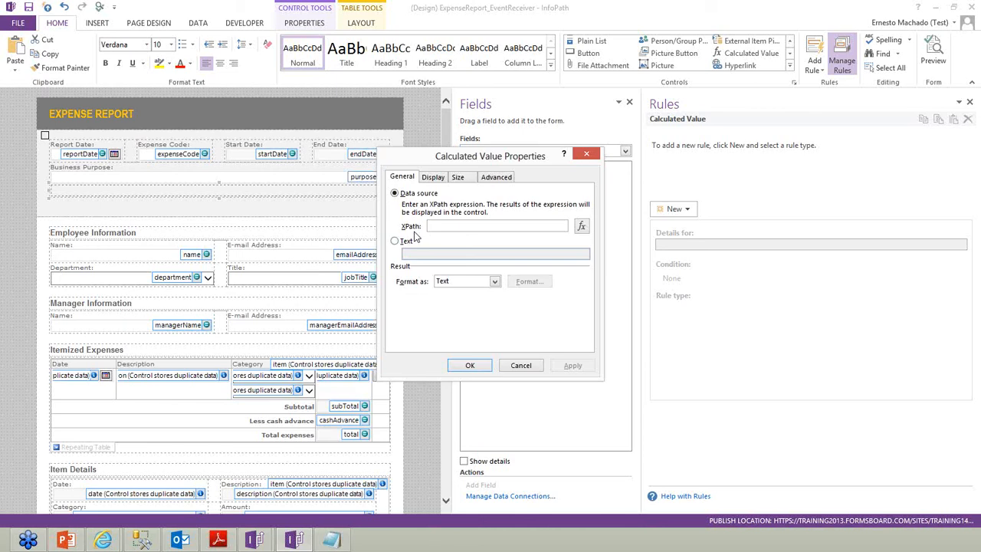
{"action": "left_click", "coordinate": [411, 244]}
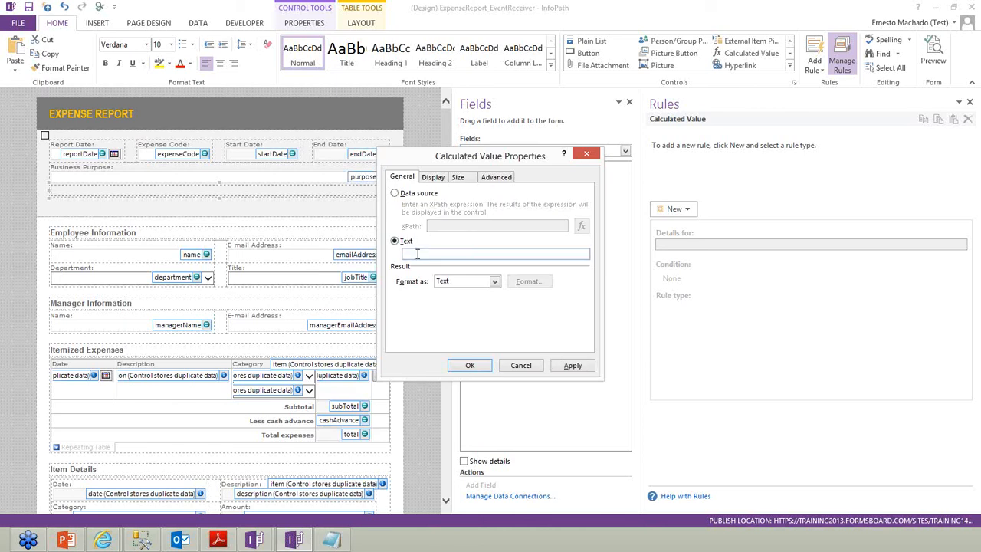
{"action": "left_click", "coordinate": [417, 254]}
{"action": "type", "text": "An Expense Report already exists for this comp"}
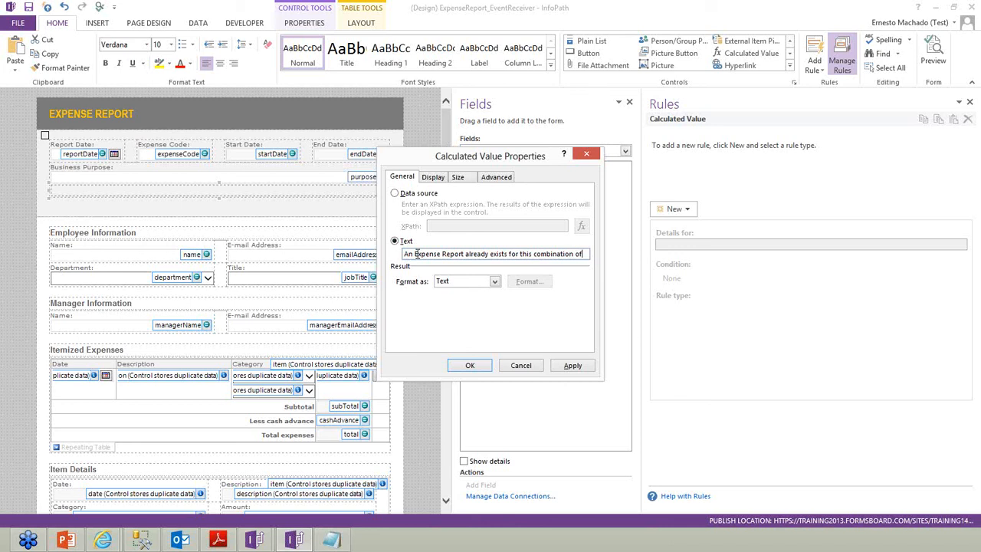
{"action": "type", "text": "ination of Empl"}
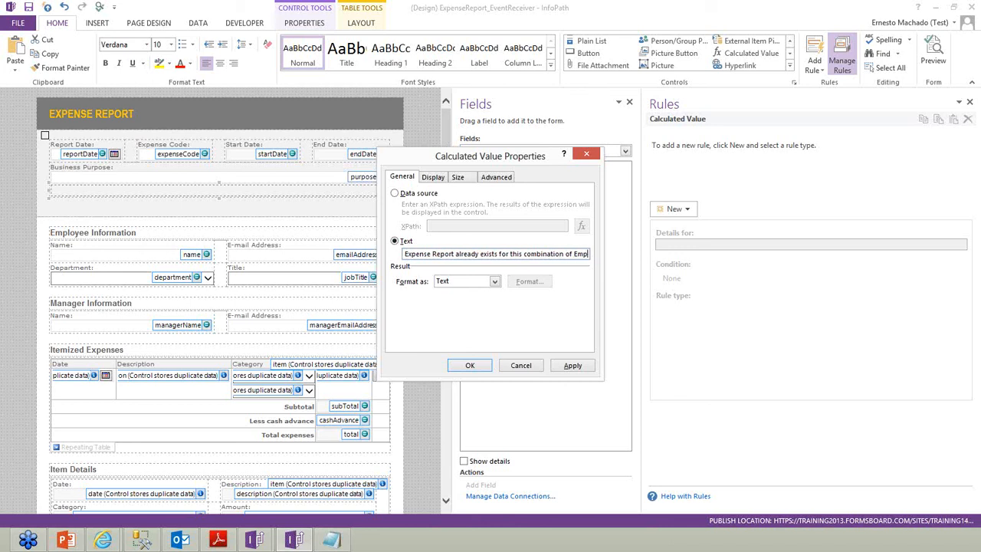
{"action": "type", "text": "oyee Na"}
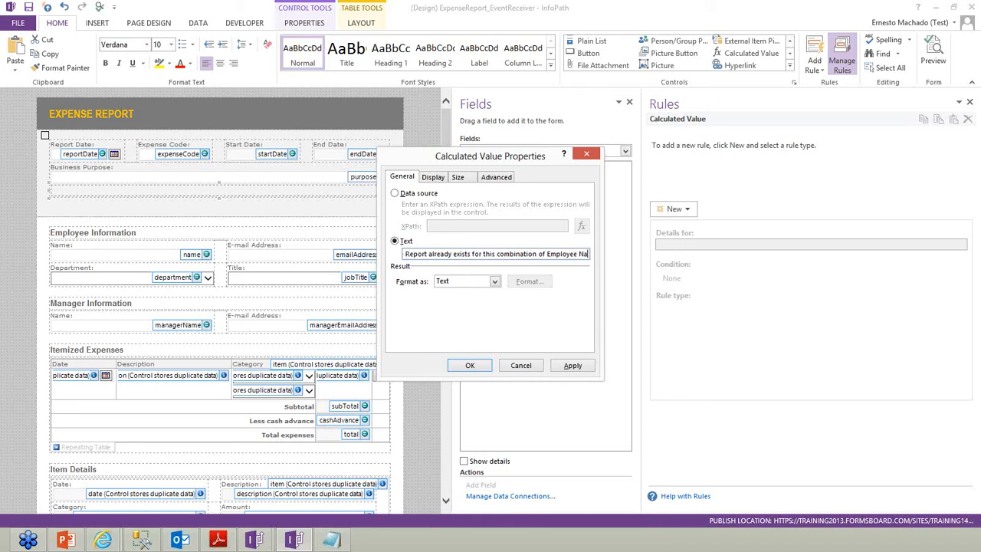
{"action": "type", "text": "me and Report DAtte."}
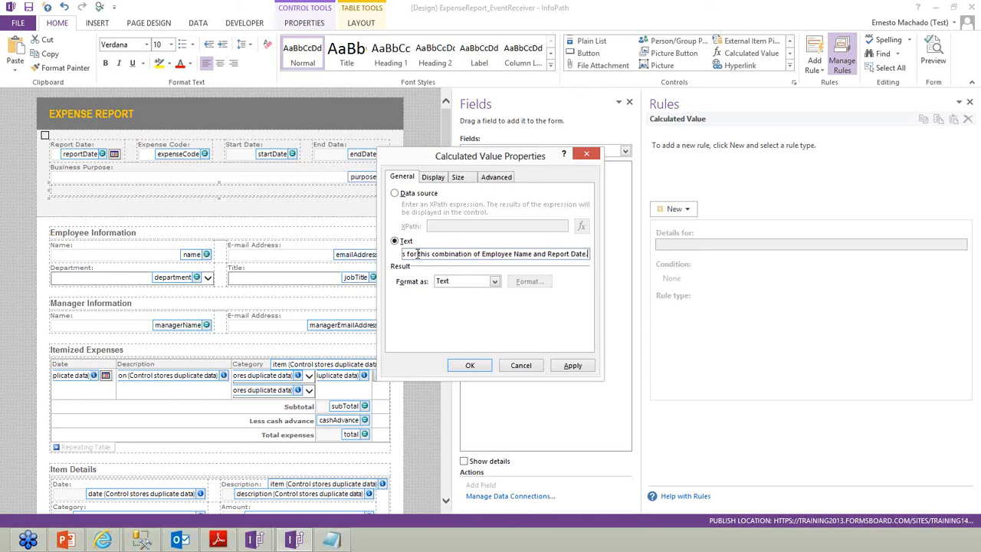
{"action": "key", "text": "Return"}
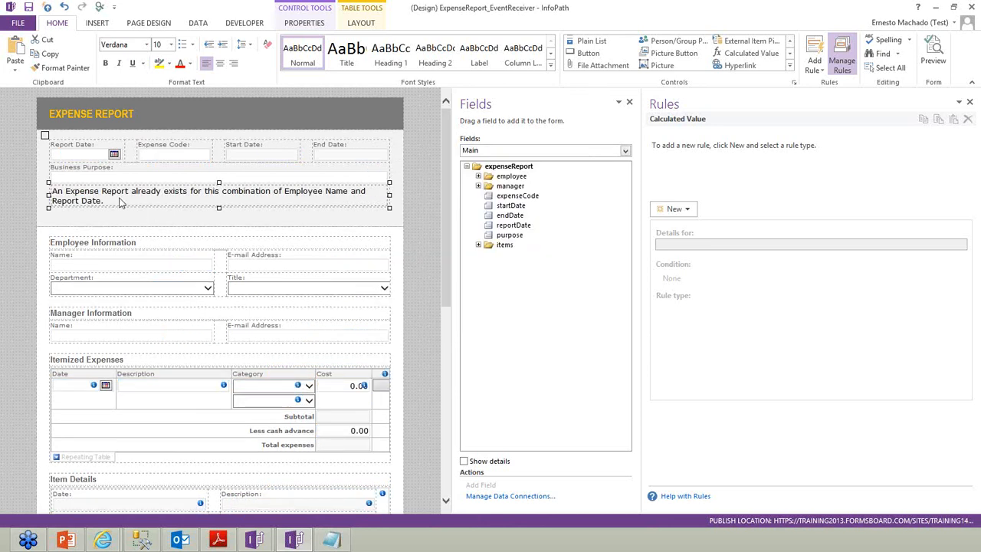
Format the warning message in red bold text and select its section
{"action": "left_click", "coordinate": [180, 64]}
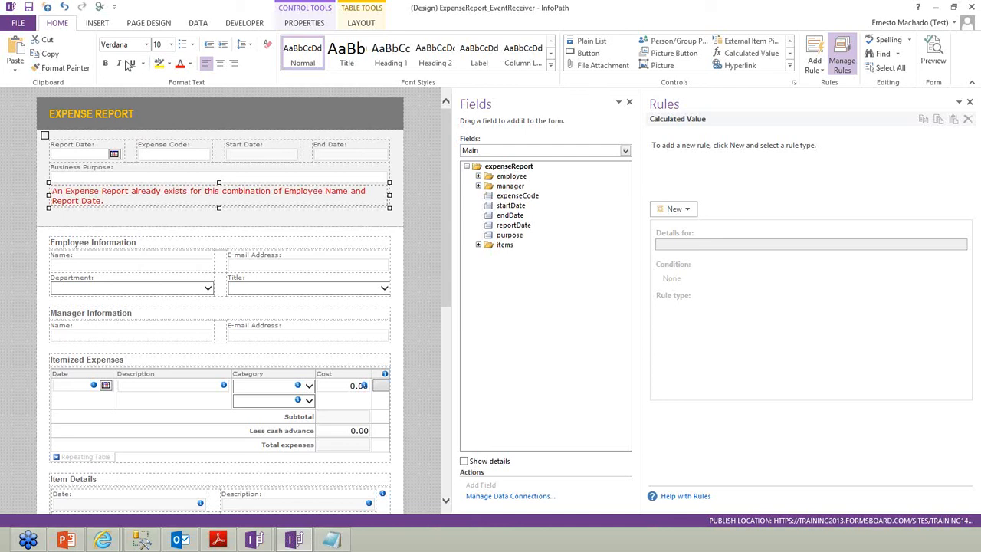
{"action": "left_click", "coordinate": [107, 63]}
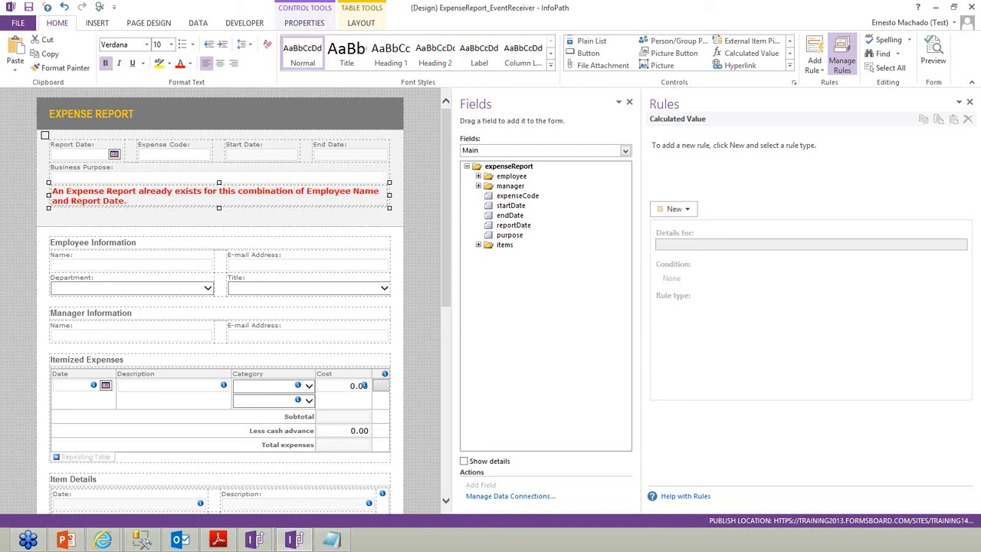
{"action": "left_click", "coordinate": [218, 539]}
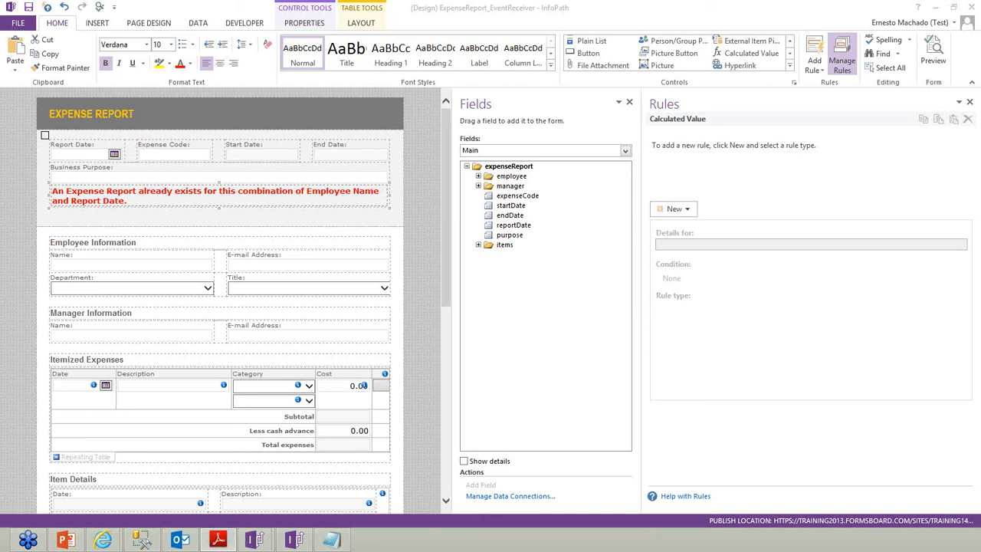
{"action": "left_click", "coordinate": [309, 200]}
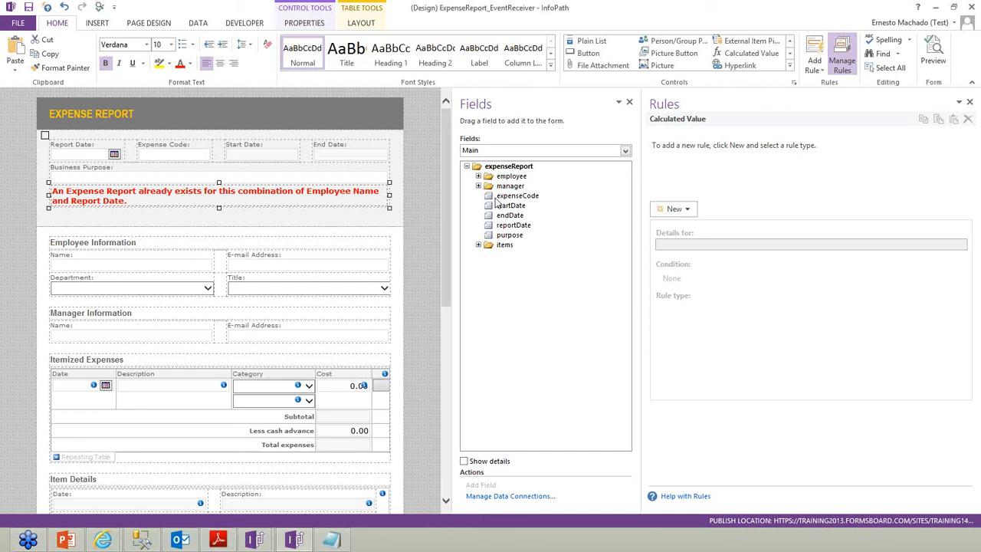
Expand Check previous submissions dataFields down to row (docId, expenseCode), then show Form Load rules
{"action": "left_click", "coordinate": [489, 151]}
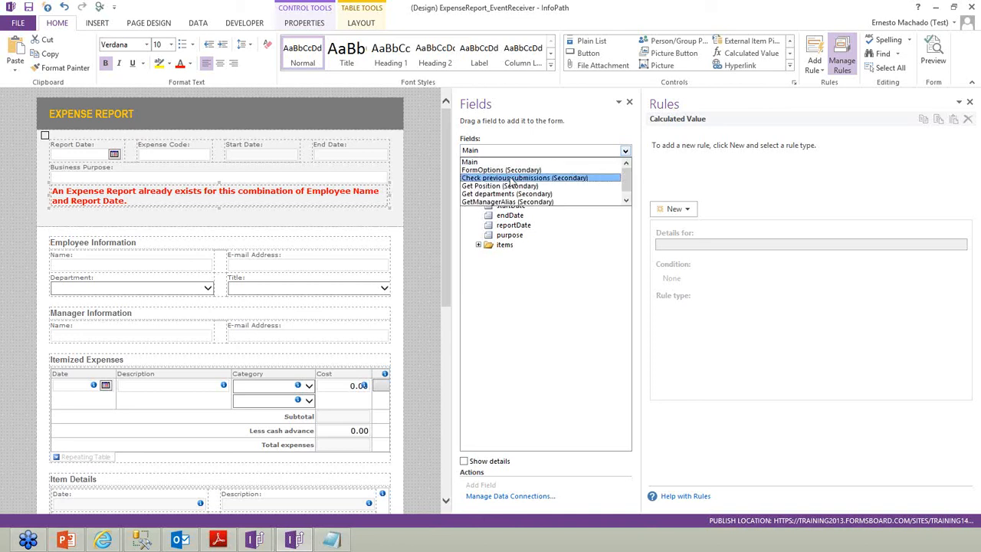
{"action": "left_click", "coordinate": [511, 181]}
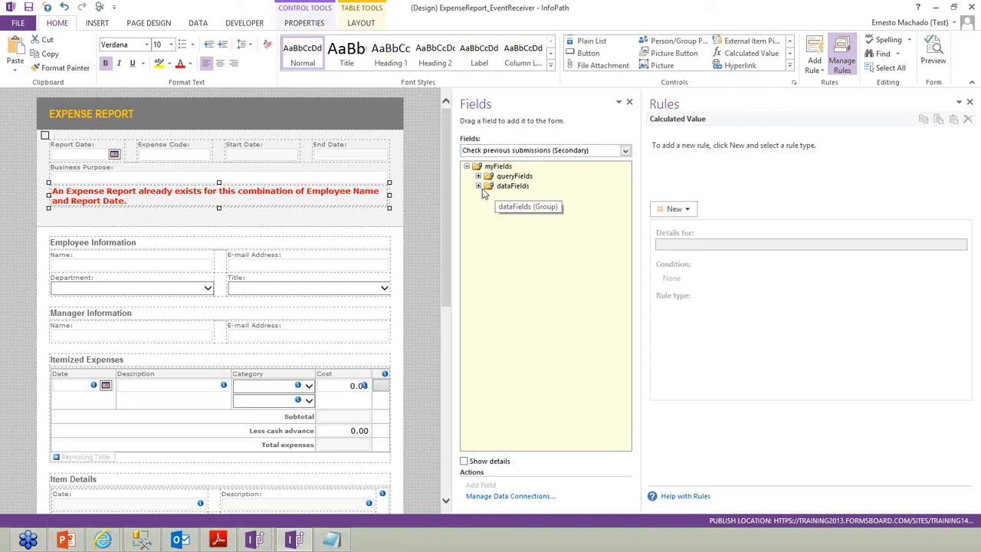
{"action": "left_click", "coordinate": [478, 185]}
{"action": "left_click", "coordinate": [501, 216]}
{"action": "left_click", "coordinate": [512, 226]}
{"action": "left_click", "coordinate": [525, 235]}
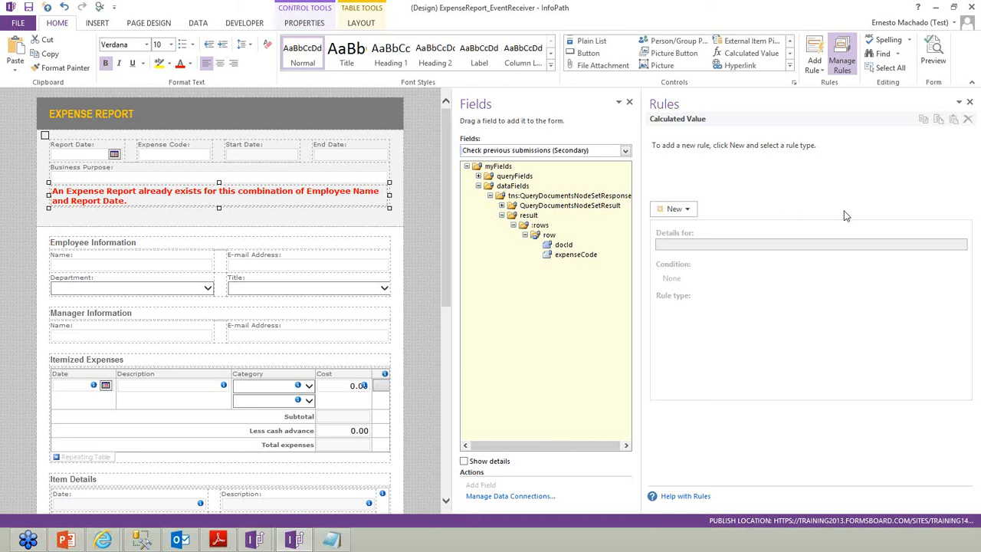
{"action": "left_click", "coordinate": [196, 26]}
{"action": "left_click", "coordinate": [507, 64]}
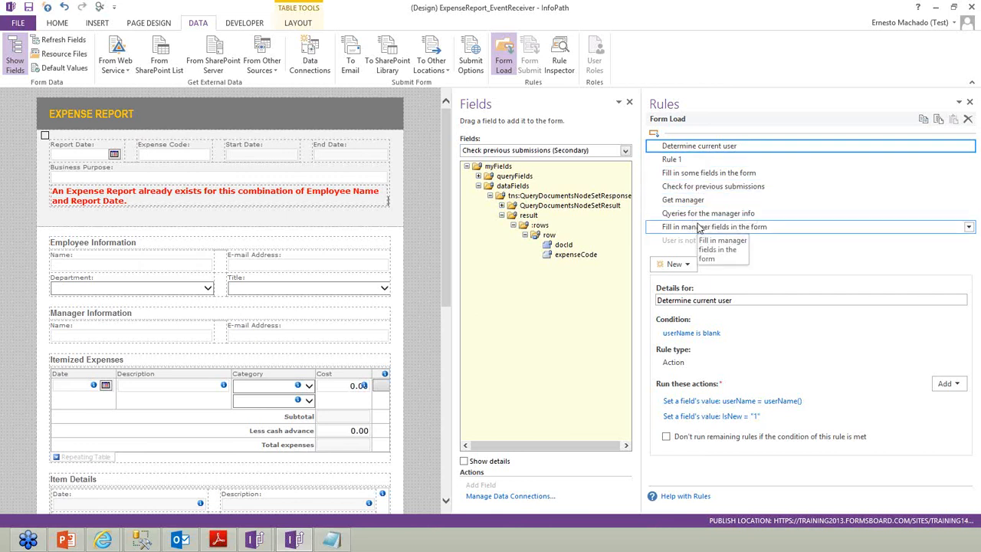
Add a new Form Load action rule named 'previous submission exists'
{"action": "left_click", "coordinate": [705, 186]}
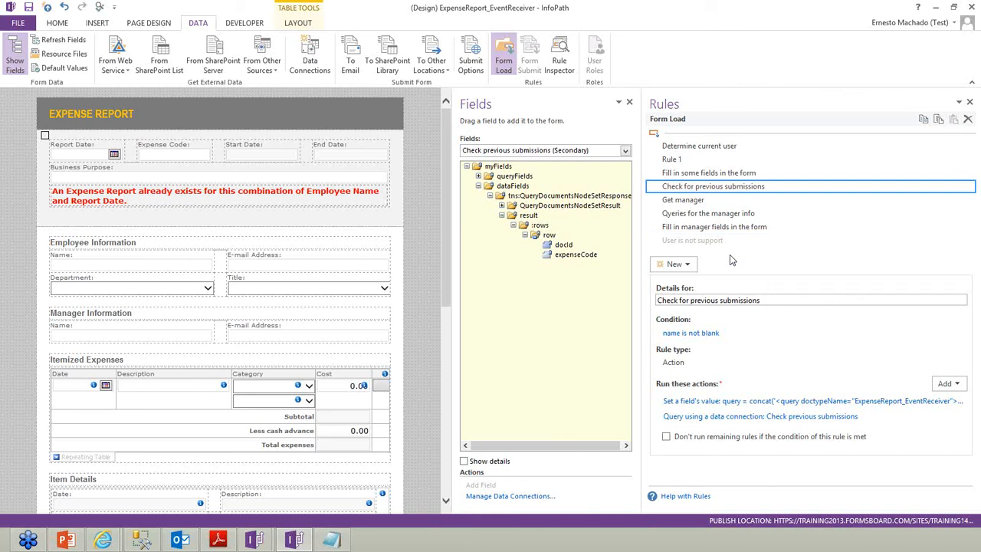
{"action": "left_click", "coordinate": [674, 268]}
{"action": "left_click", "coordinate": [678, 309]}
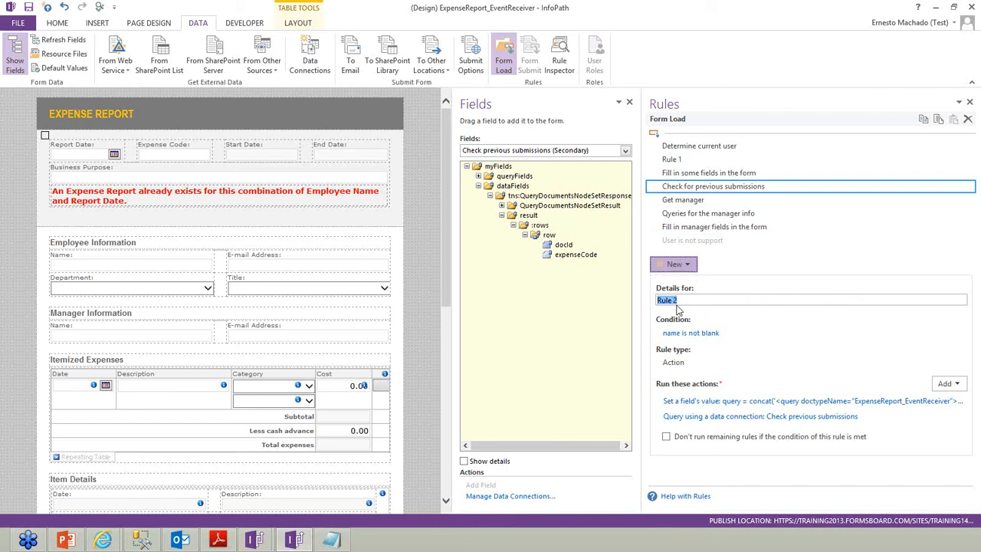
{"action": "type", "text": "Is the form"}
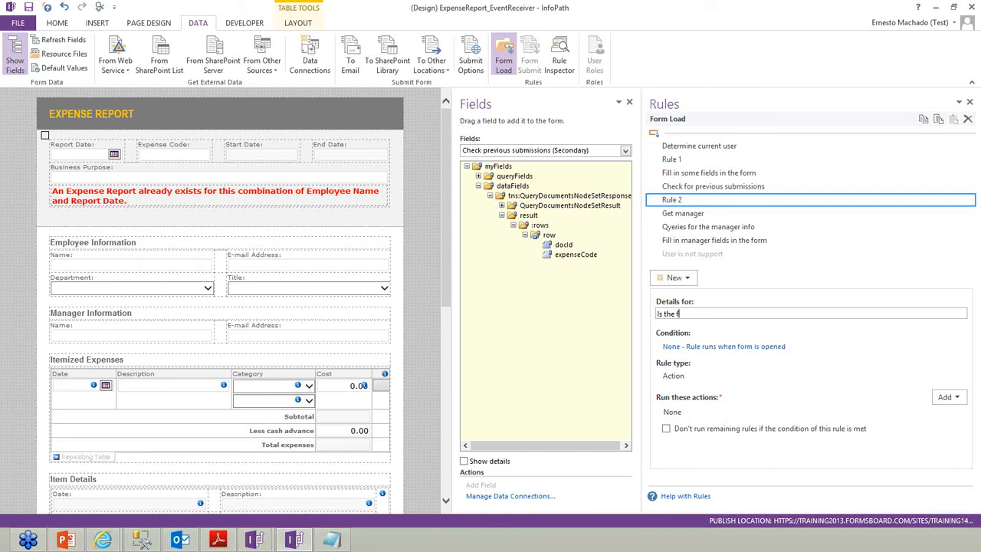
{"action": "key", "text": "BackSpace"}
{"action": "key", "text": "BackSpace"}
{"action": "key", "text": "BackSpace"}
{"action": "key", "text": "BackSpace"}
{"action": "key", "text": "BackSpace"}
{"action": "key", "text": "BackSpace"}
{"action": "key", "text": "BackSpace"}
{"action": "key", "text": "BackSpace"}
{"action": "type", "text": "s"}
{"action": "key", "text": "Tab"}
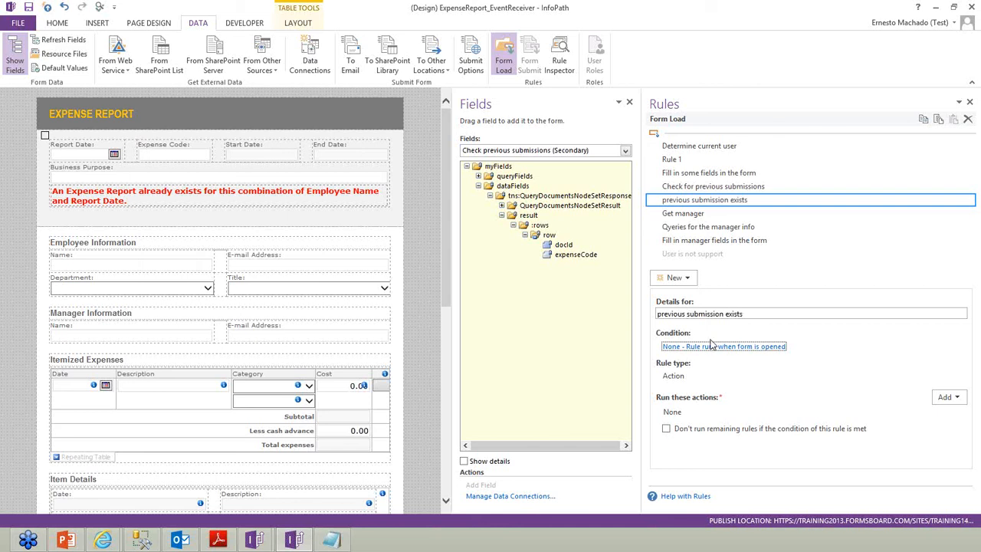
Give the rule the condition: Check previous submissions result > rows > row > docId is present
{"action": "left_click", "coordinate": [713, 348]}
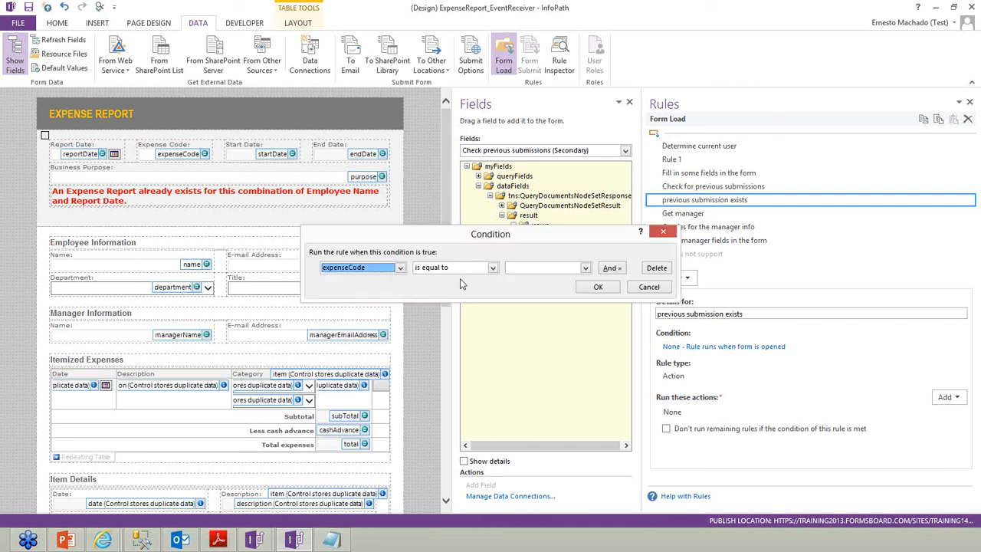
{"action": "left_click", "coordinate": [374, 270]}
{"action": "left_click", "coordinate": [359, 327]}
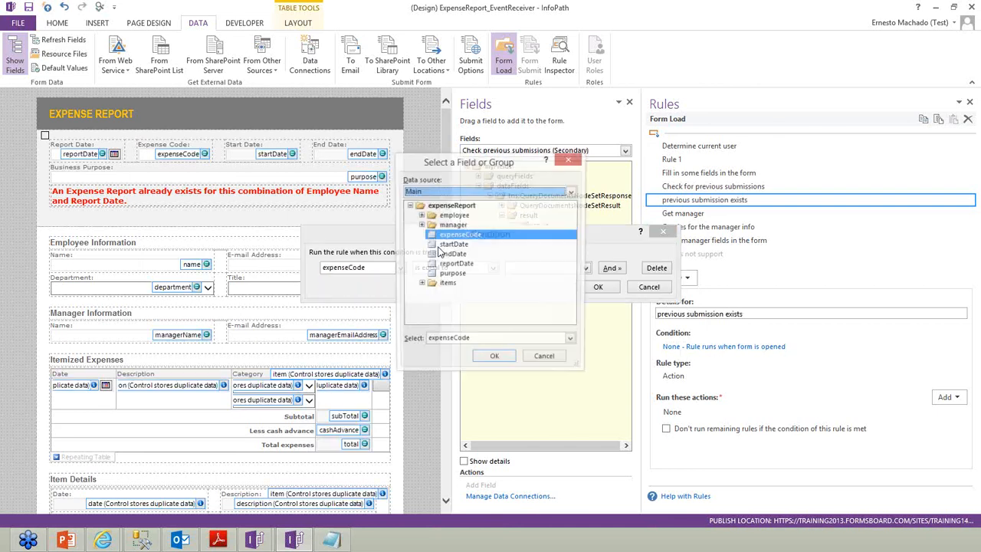
{"action": "left_click", "coordinate": [437, 192]}
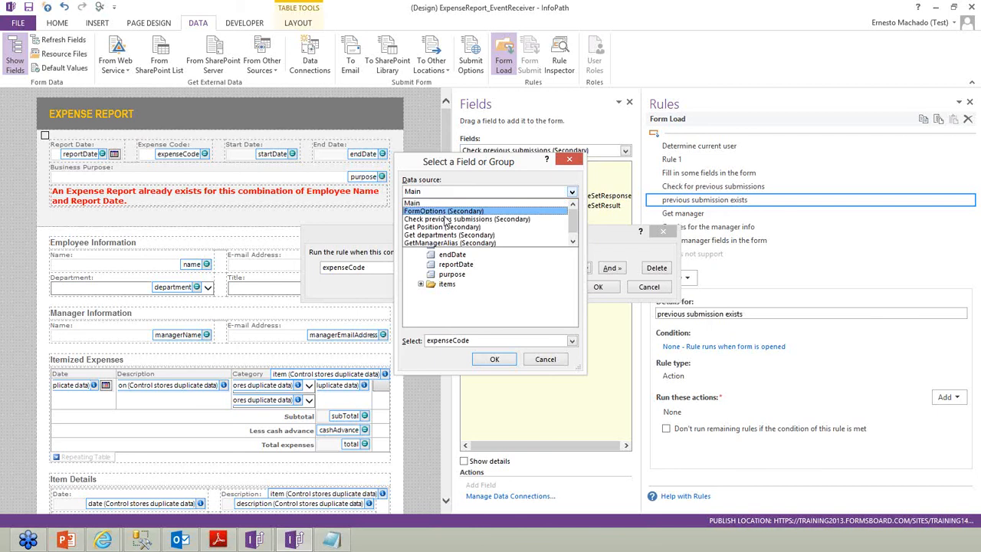
{"action": "left_click", "coordinate": [446, 219]}
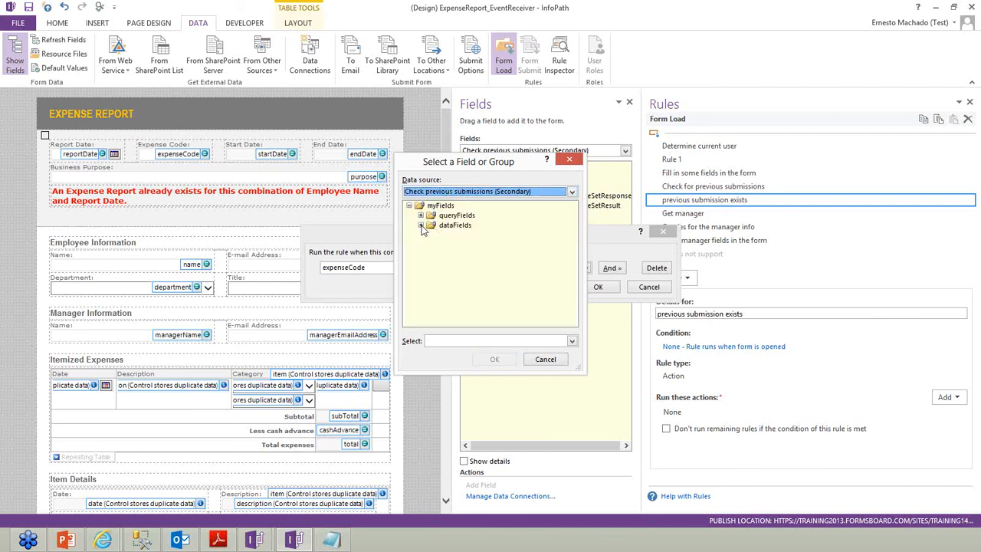
{"action": "left_click", "coordinate": [421, 226]}
{"action": "left_click", "coordinate": [432, 235]}
{"action": "left_click", "coordinate": [443, 255]}
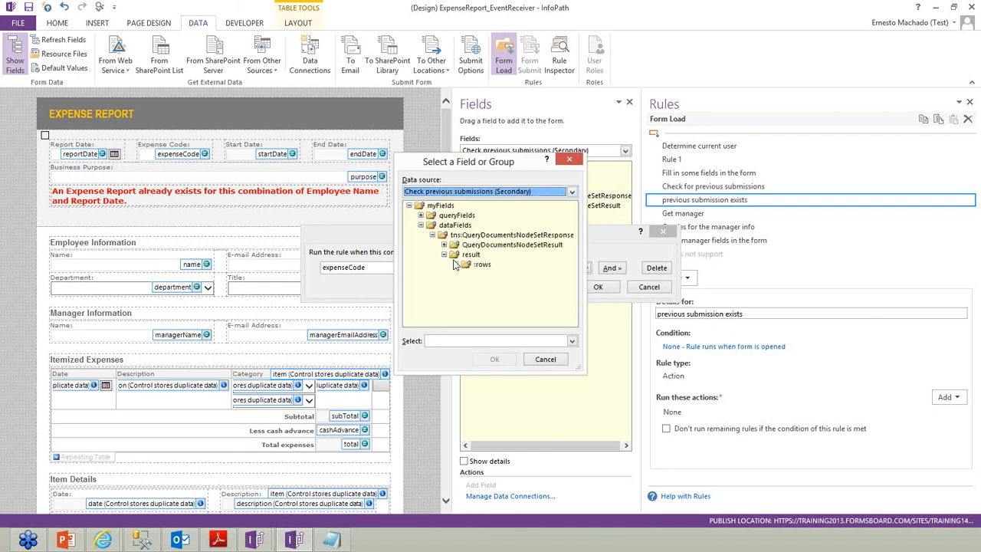
{"action": "left_click", "coordinate": [455, 264]}
{"action": "left_click", "coordinate": [467, 275]}
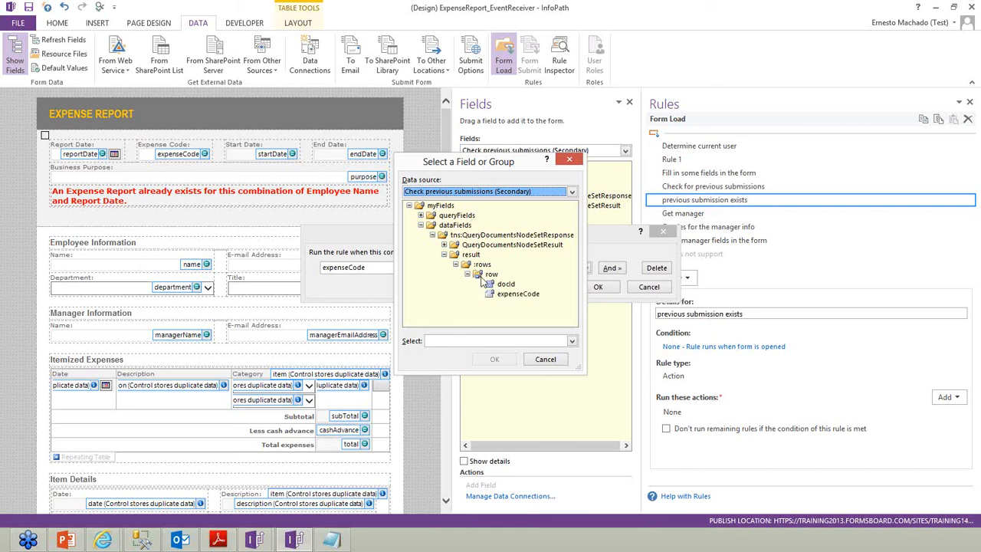
{"action": "double_click", "coordinate": [507, 286]}
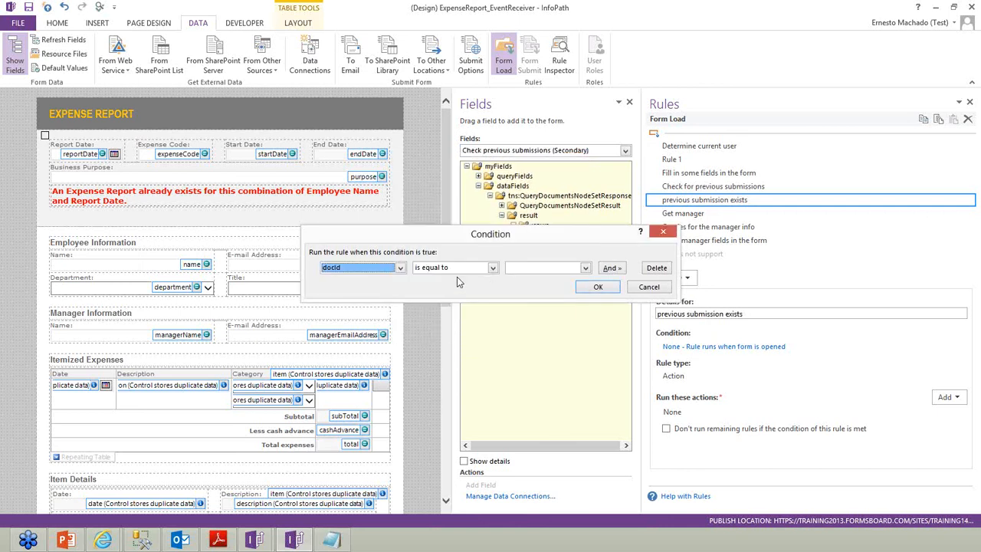
{"action": "left_click", "coordinate": [453, 274]}
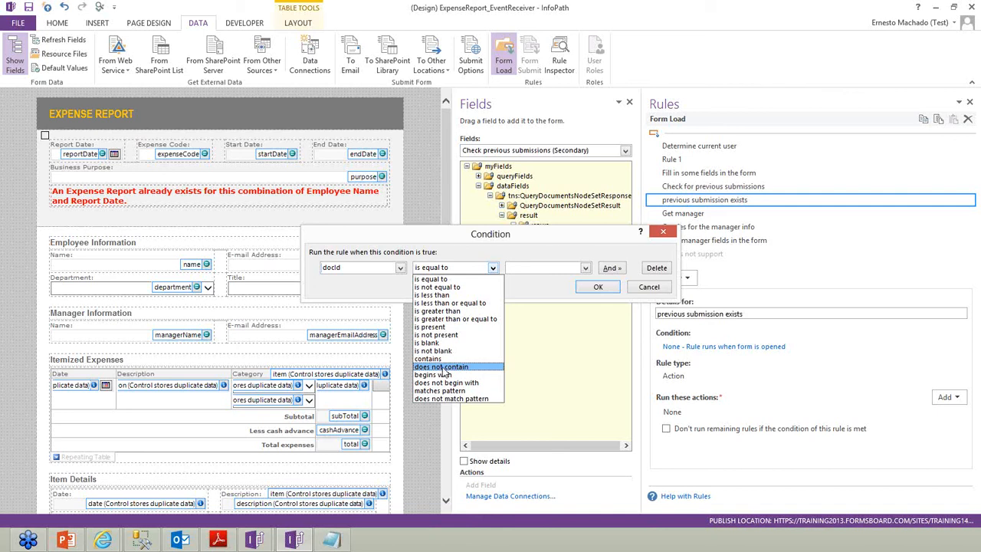
{"action": "left_click", "coordinate": [439, 328]}
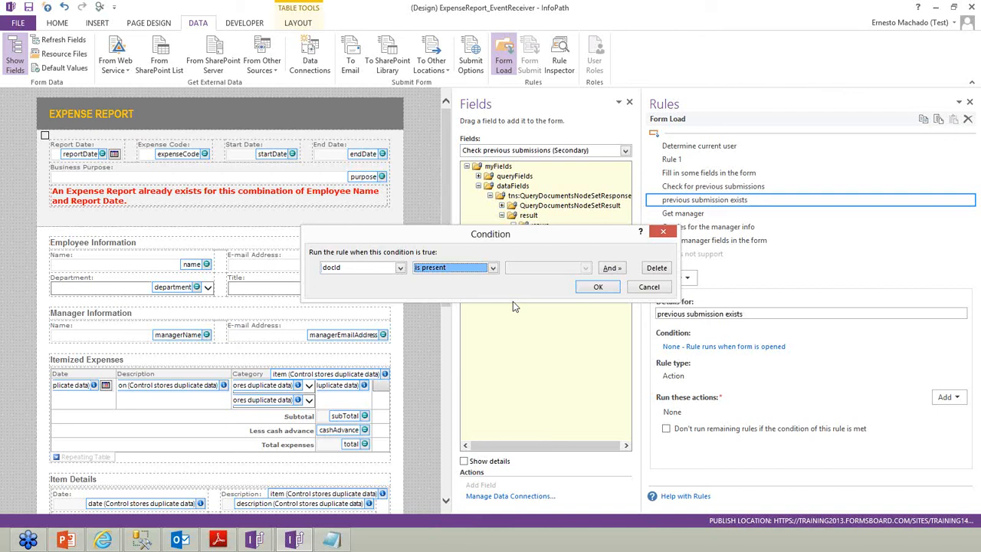
{"action": "left_click", "coordinate": [595, 288]}
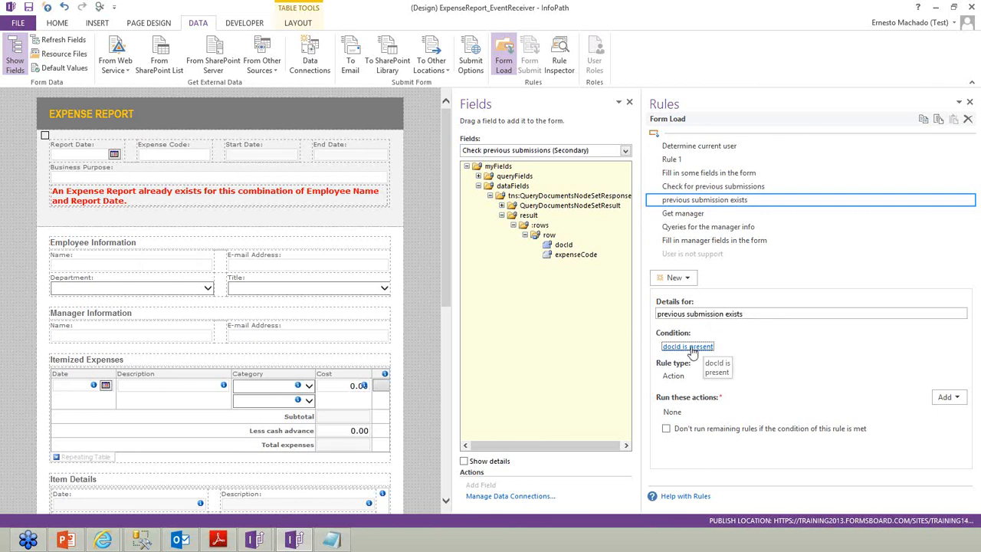
Add an action setting FormOptions Exists to 1, then select the red warning text
{"action": "left_click", "coordinate": [947, 397]}
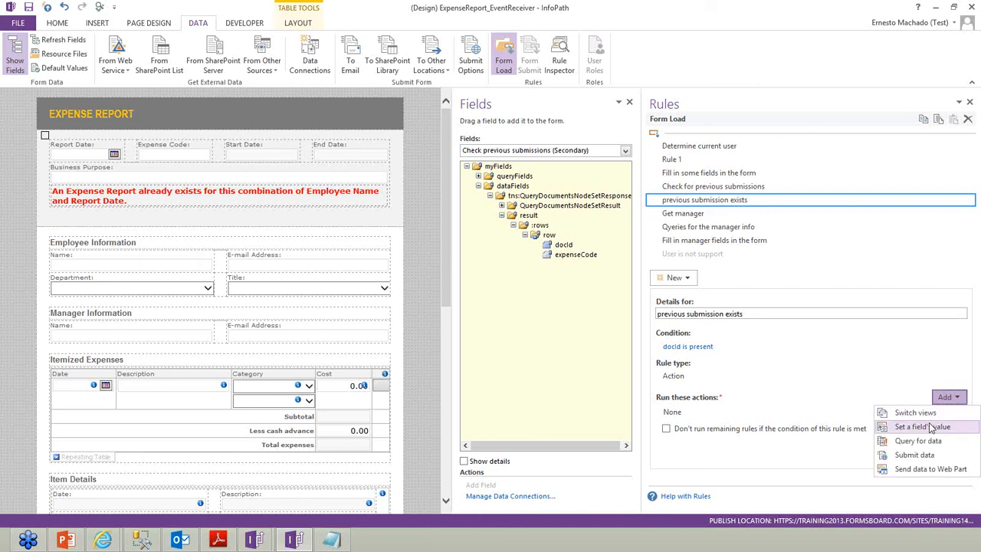
{"action": "left_click", "coordinate": [932, 427]}
{"action": "left_click", "coordinate": [626, 250]}
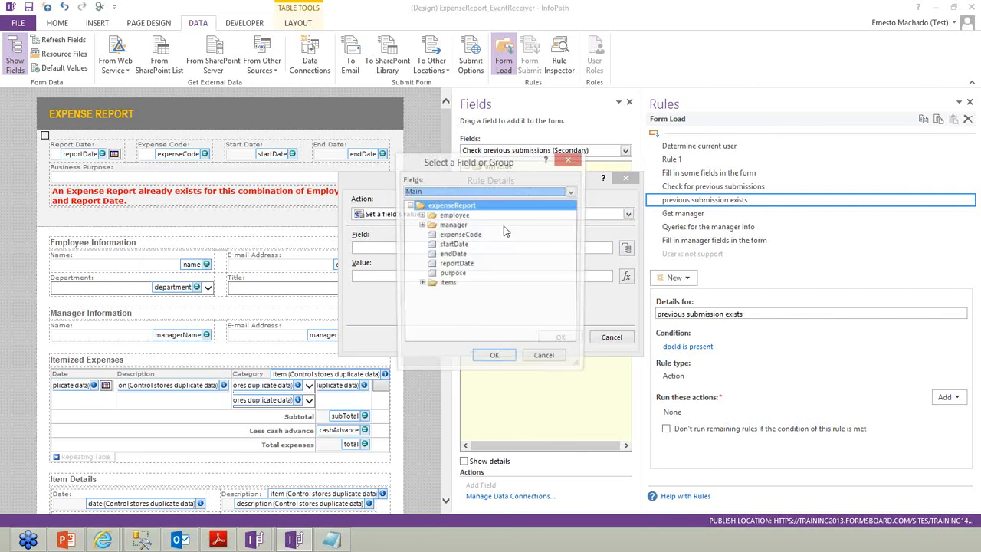
{"action": "left_click", "coordinate": [469, 191]}
{"action": "left_click", "coordinate": [450, 211]}
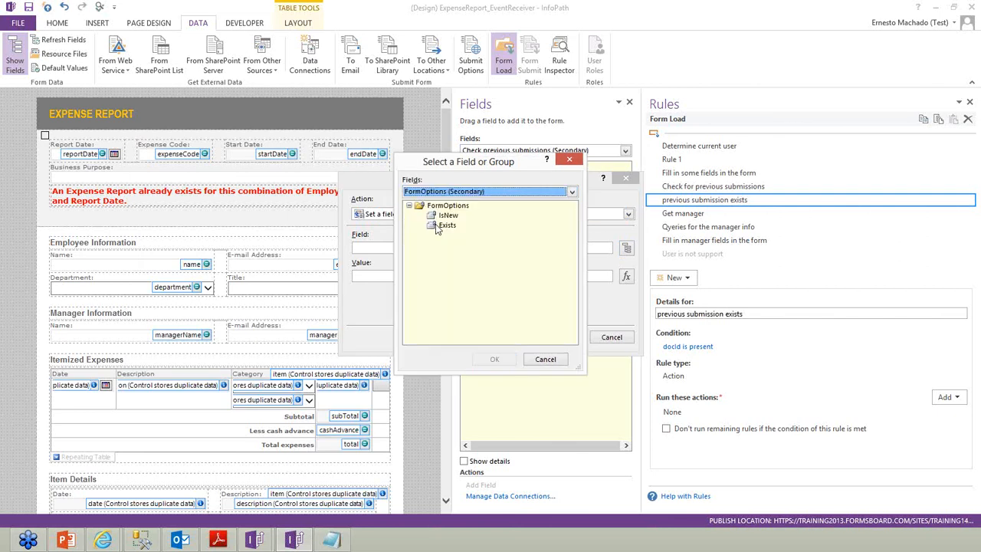
{"action": "double_click", "coordinate": [443, 224]}
{"action": "left_click", "coordinate": [469, 277]}
{"action": "type", "text": "1"}
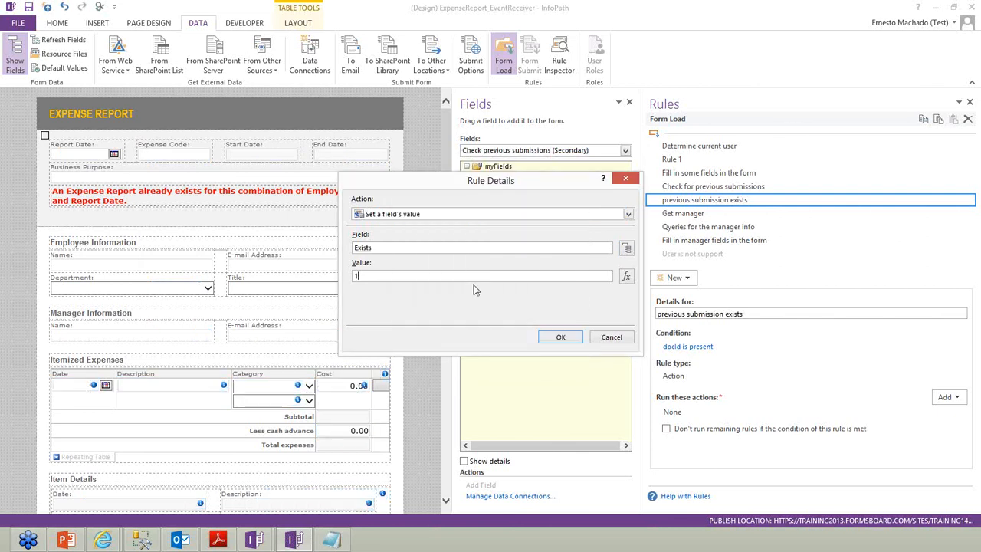
{"action": "left_click", "coordinate": [552, 337]}
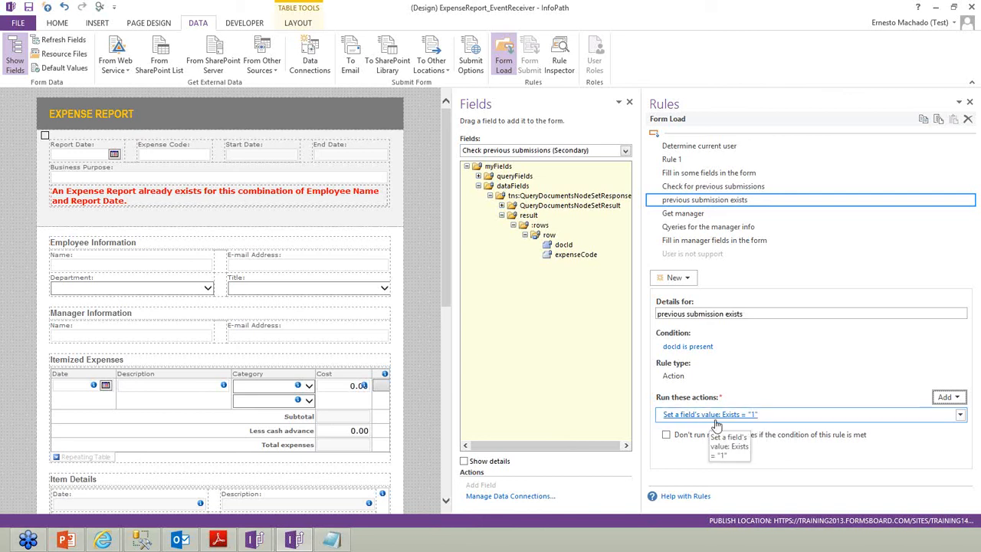
{"action": "left_click", "coordinate": [311, 190]}
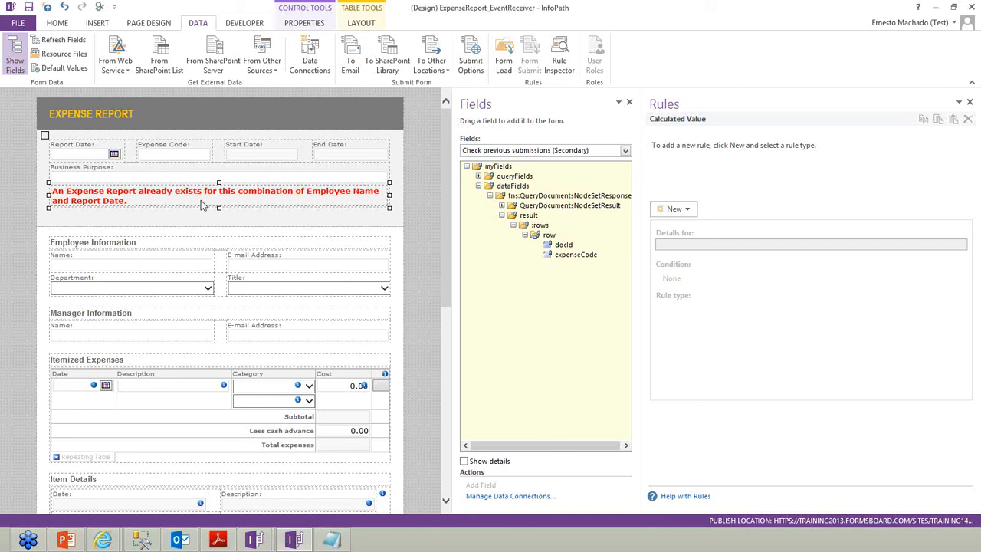
Create a formatting rule for the warning, using FormOptions Exists as the condition field
{"action": "left_click", "coordinate": [674, 209]}
{"action": "left_click", "coordinate": [683, 240]}
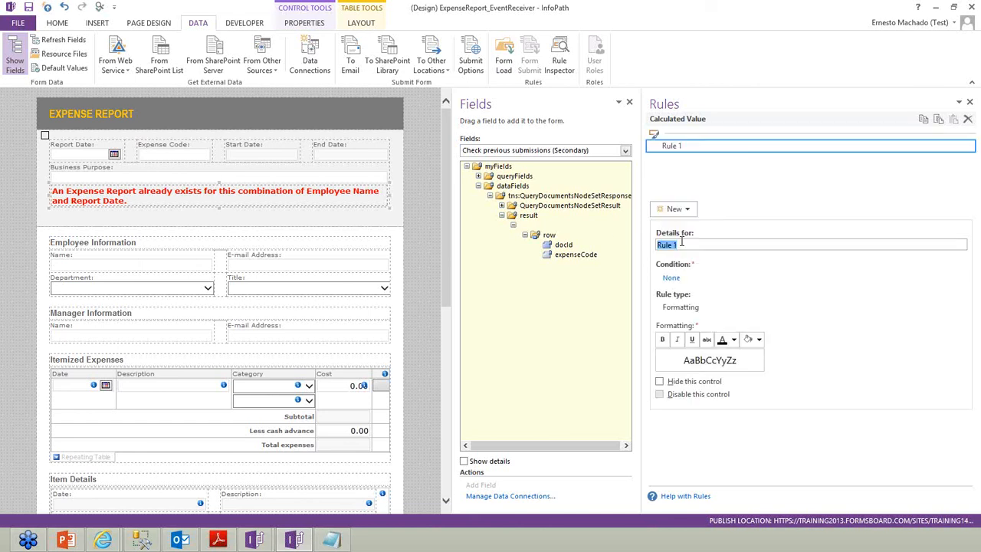
{"action": "left_click", "coordinate": [671, 278]}
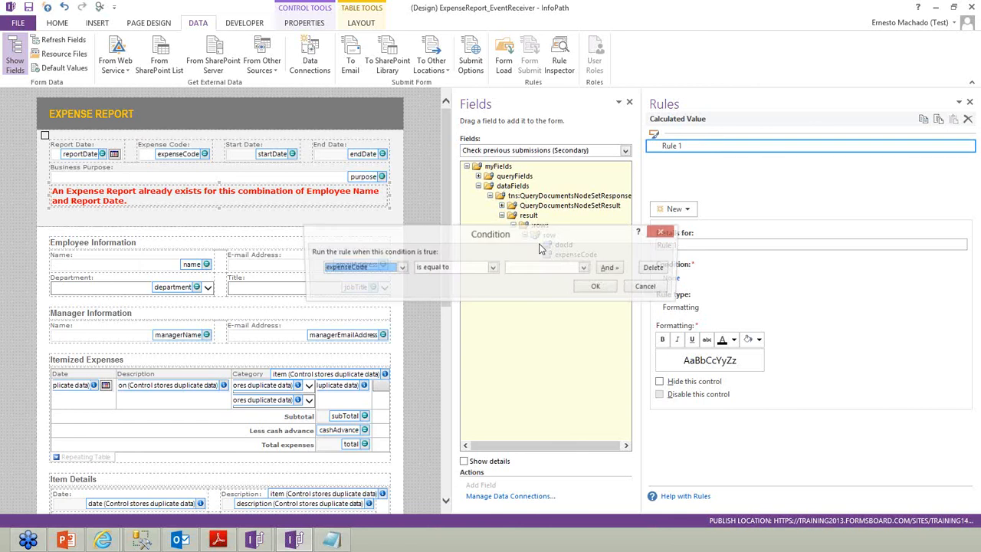
{"action": "left_click", "coordinate": [361, 268]}
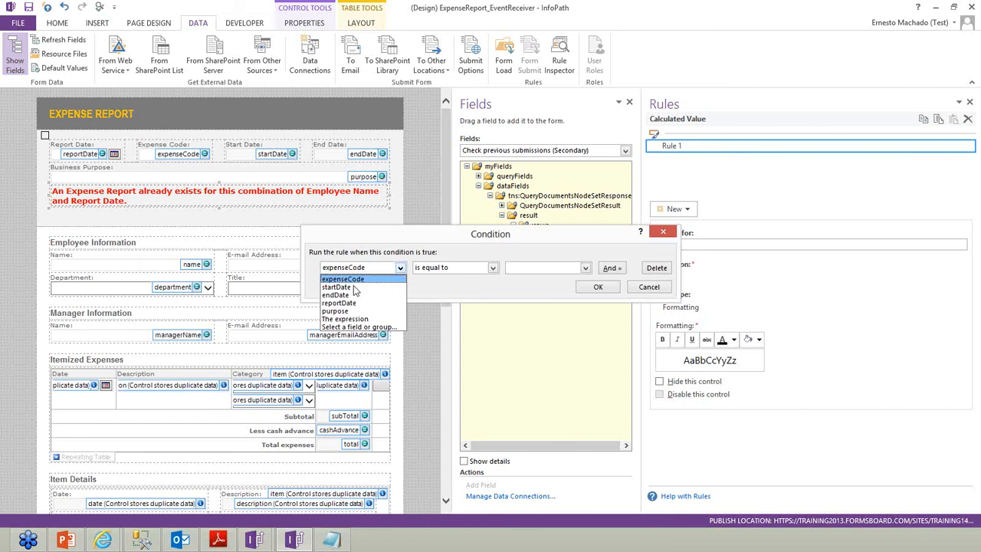
{"action": "left_click", "coordinate": [351, 327]}
{"action": "left_click", "coordinate": [452, 192]}
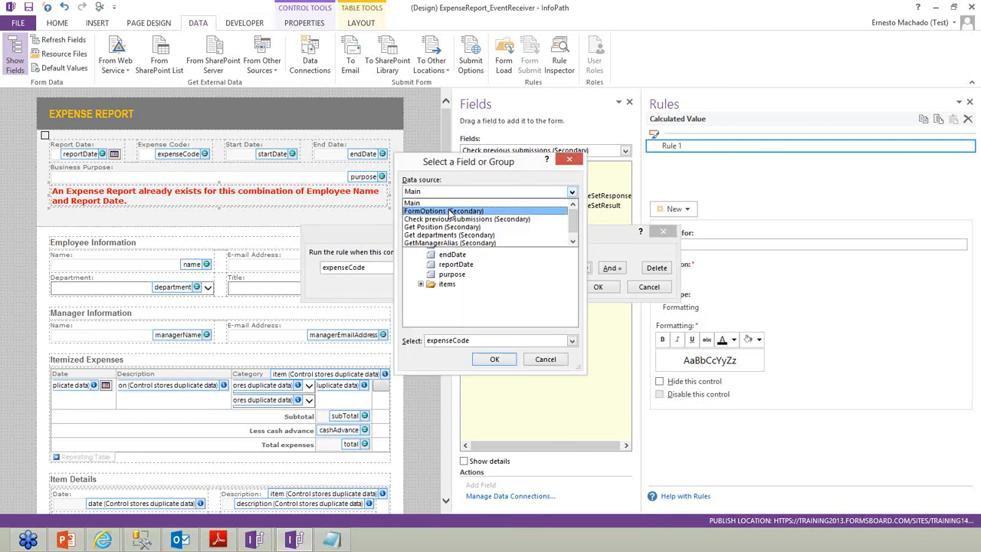
{"action": "left_click", "coordinate": [452, 211]}
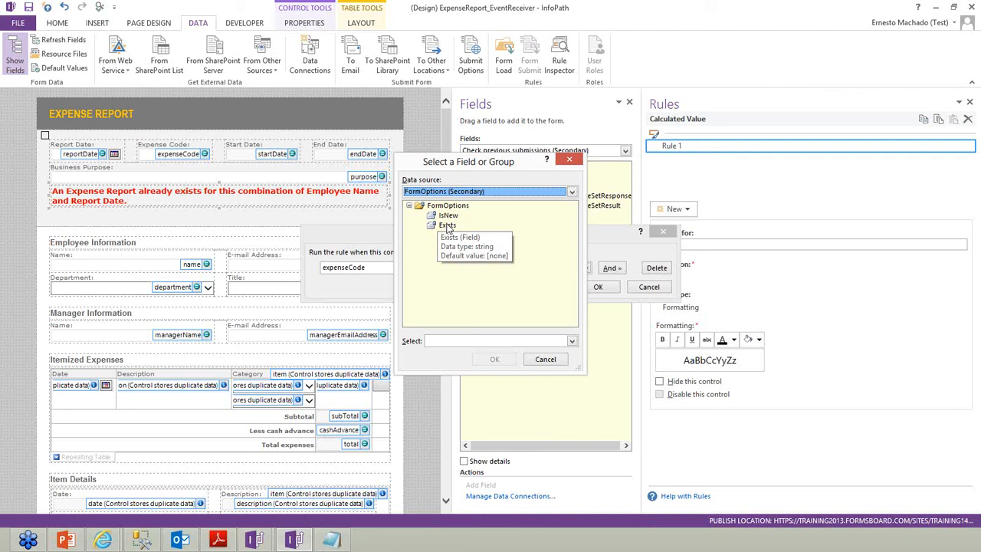
{"action": "left_click", "coordinate": [444, 226]}
{"action": "left_click", "coordinate": [494, 359]}
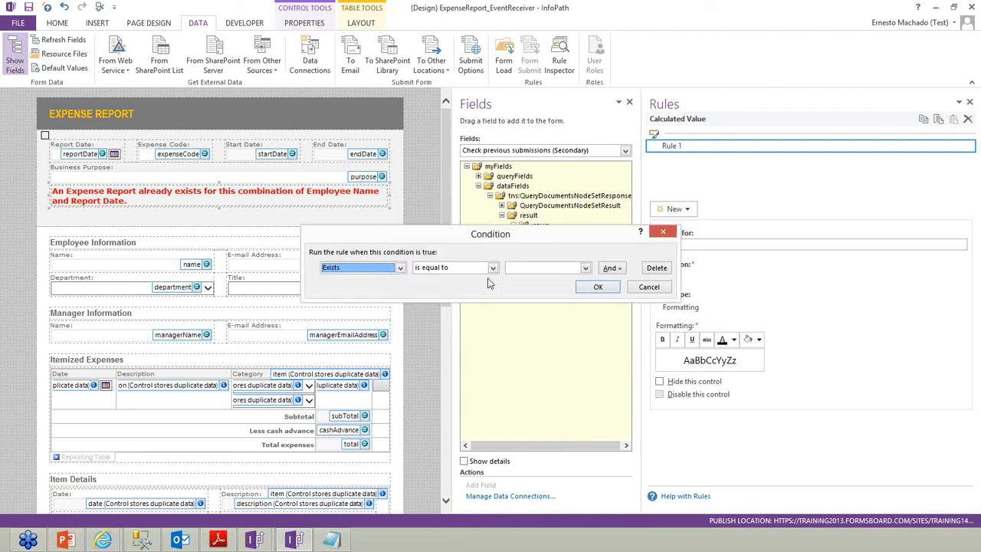
Set the condition to Exists is not equal to number 1 and enable Hide this control
{"action": "left_click", "coordinate": [527, 273]}
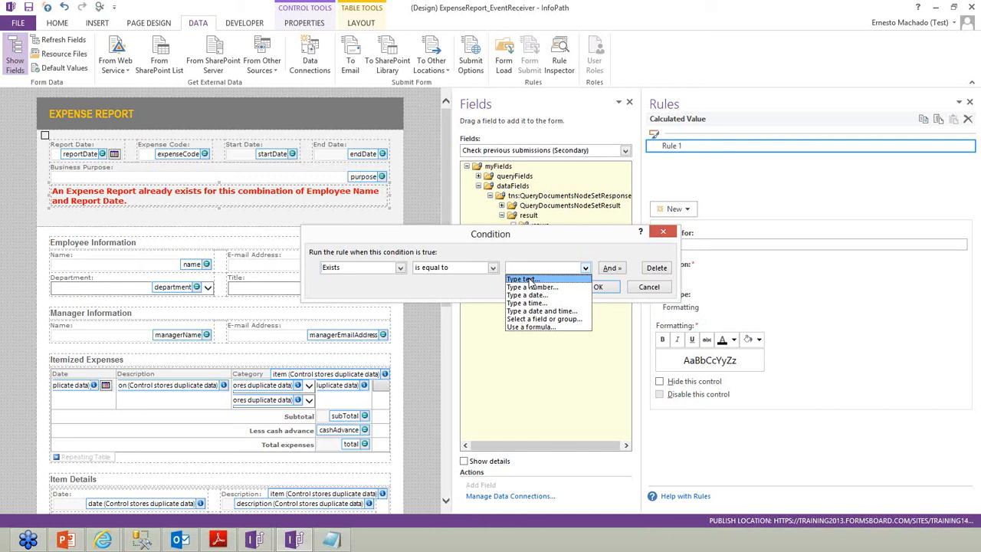
{"action": "left_click", "coordinate": [455, 270]}
{"action": "left_click", "coordinate": [453, 269]}
{"action": "left_click", "coordinate": [458, 287]}
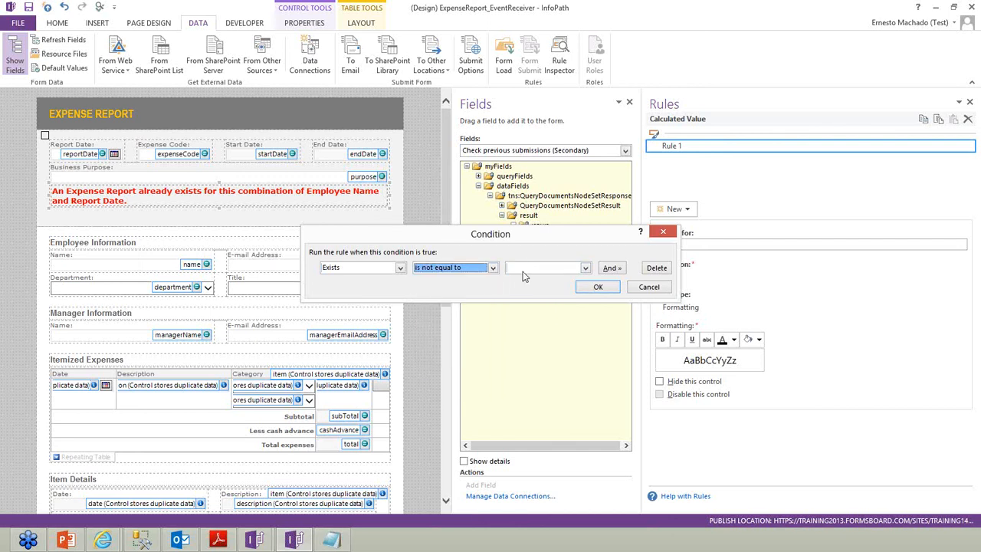
{"action": "left_click", "coordinate": [524, 272]}
{"action": "left_click", "coordinate": [530, 288]}
{"action": "type", "text": "1"}
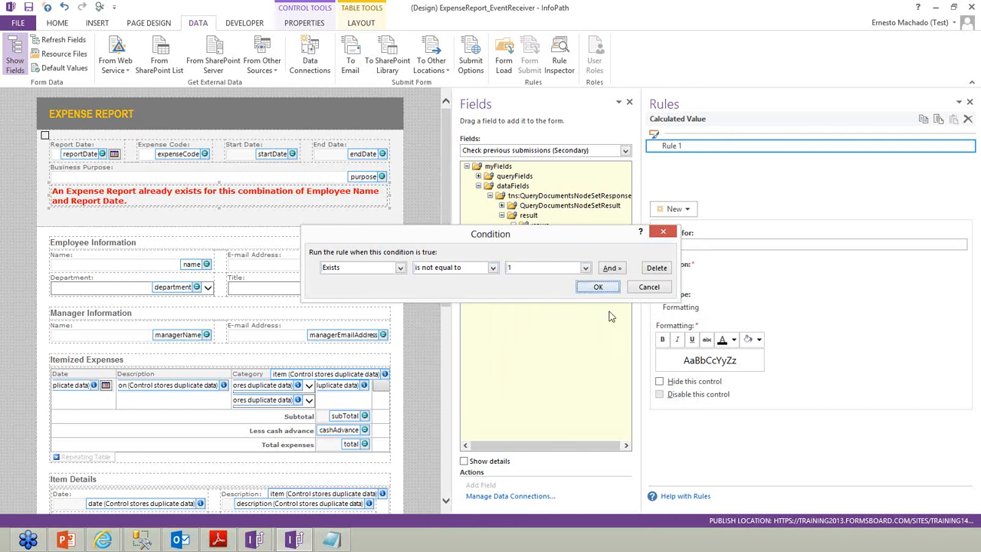
{"action": "left_click", "coordinate": [596, 288]}
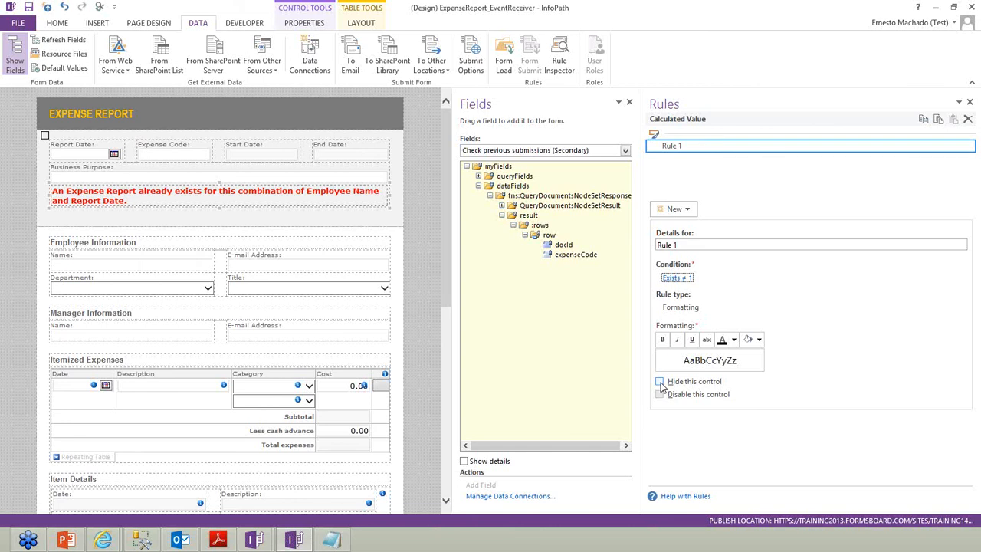
{"action": "left_click", "coordinate": [661, 383]}
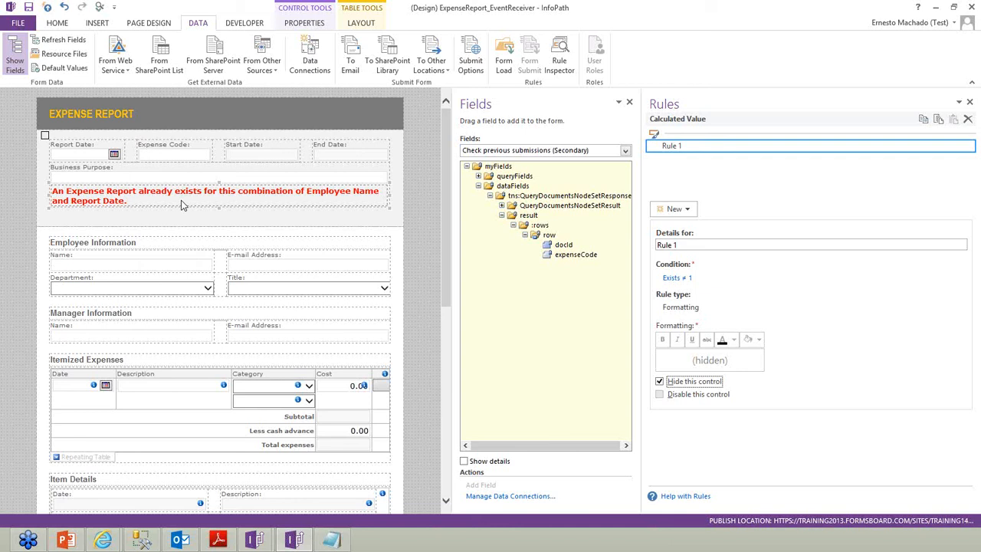
Preview the form to test the warning, allowing data connections and server sign-in, then close the preview
{"action": "left_click", "coordinate": [100, 8]}
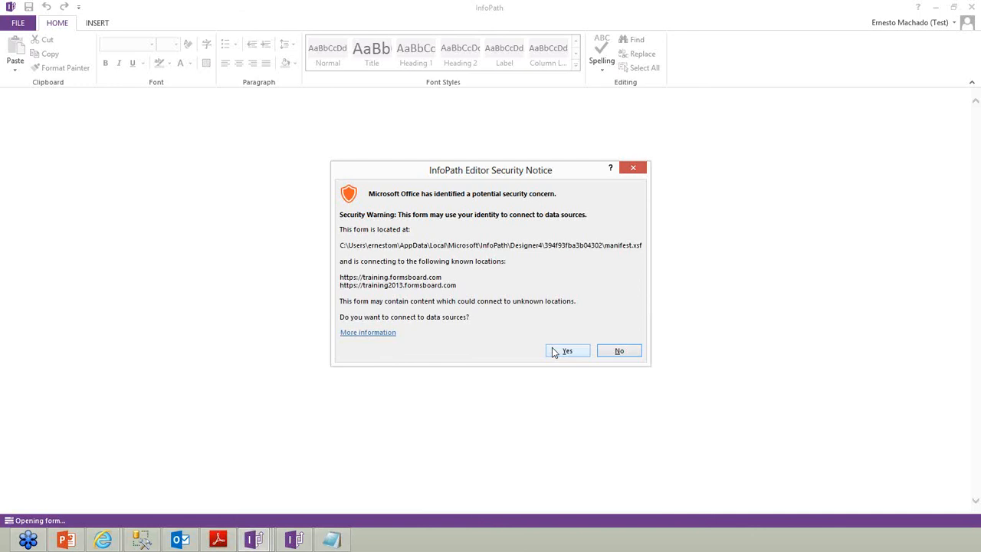
{"action": "left_click", "coordinate": [553, 351]}
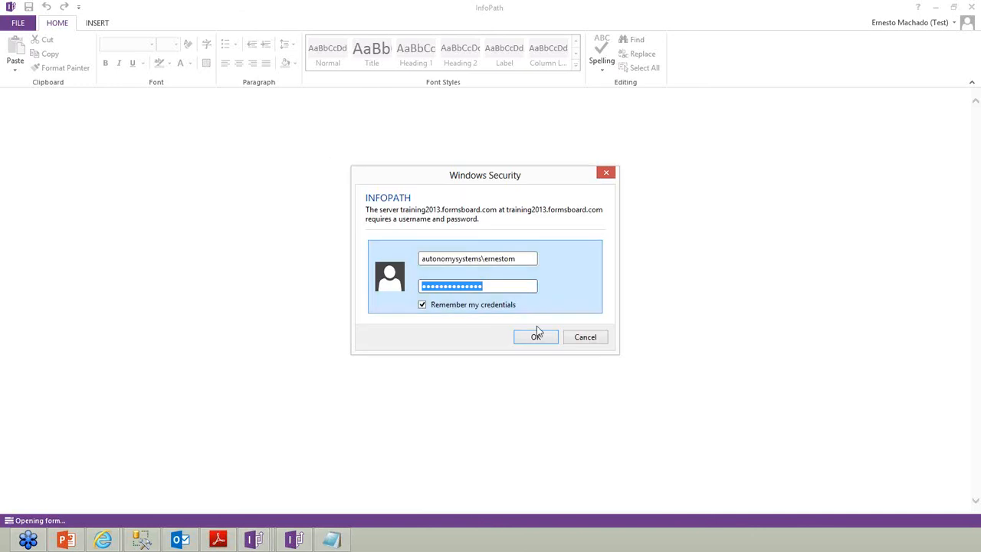
{"action": "left_click", "coordinate": [536, 338]}
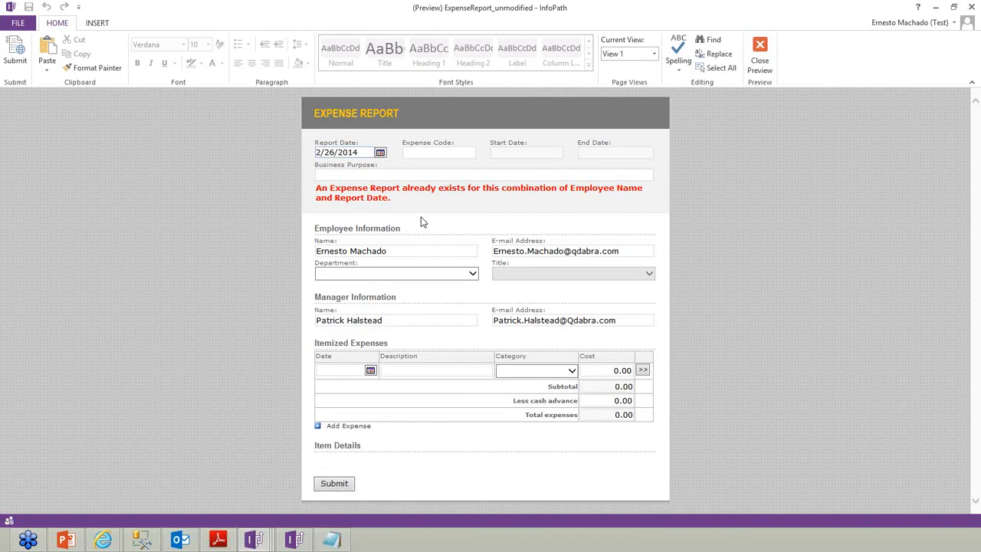
{"action": "left_click", "coordinate": [761, 59]}
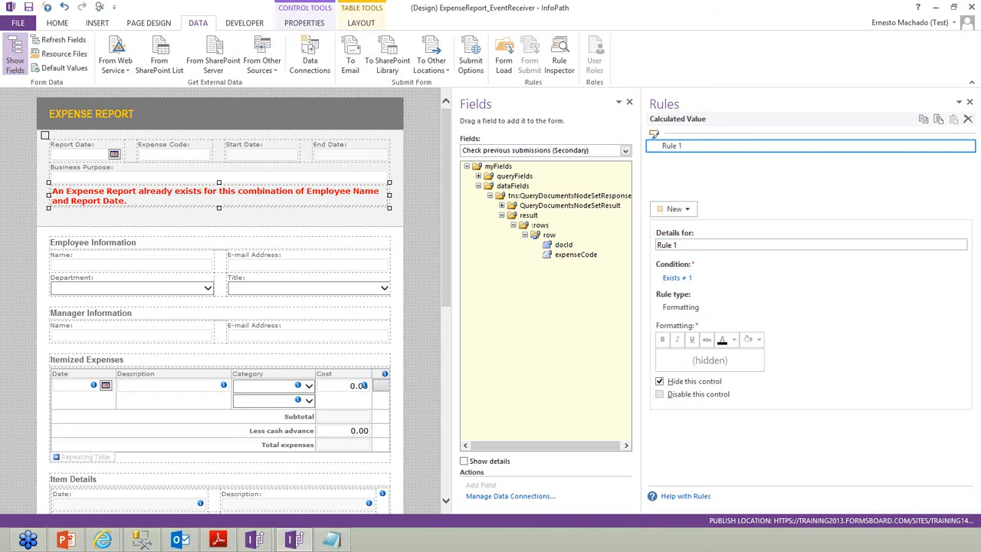
Select the duplicate-report warning section and bring up the Form Load rules
{"action": "left_click", "coordinate": [218, 539]}
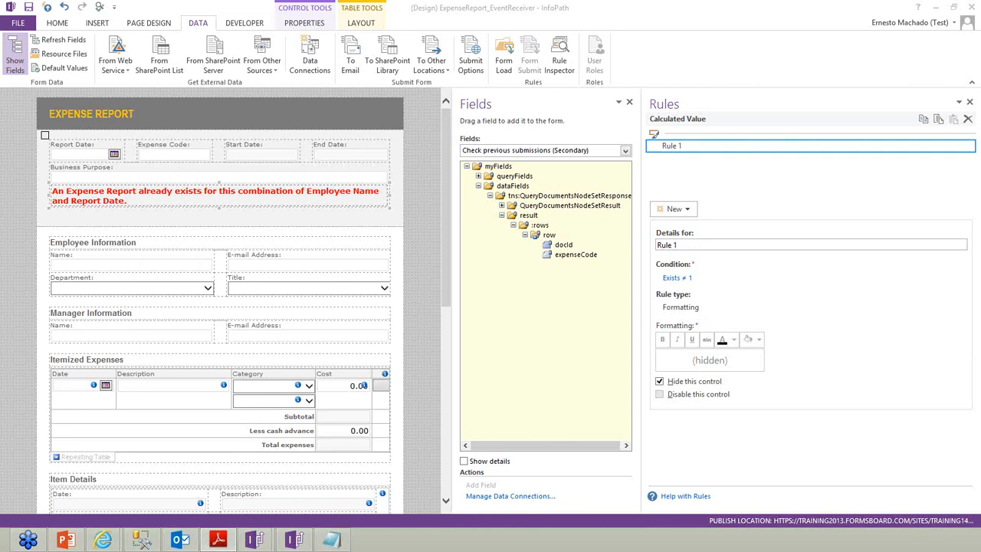
{"action": "left_click", "coordinate": [377, 190]}
{"action": "left_click", "coordinate": [506, 60]}
Copy the 'Check for previous submissions' Form Load rule and paste it onto the Report Date field
{"action": "left_click", "coordinate": [705, 187]}
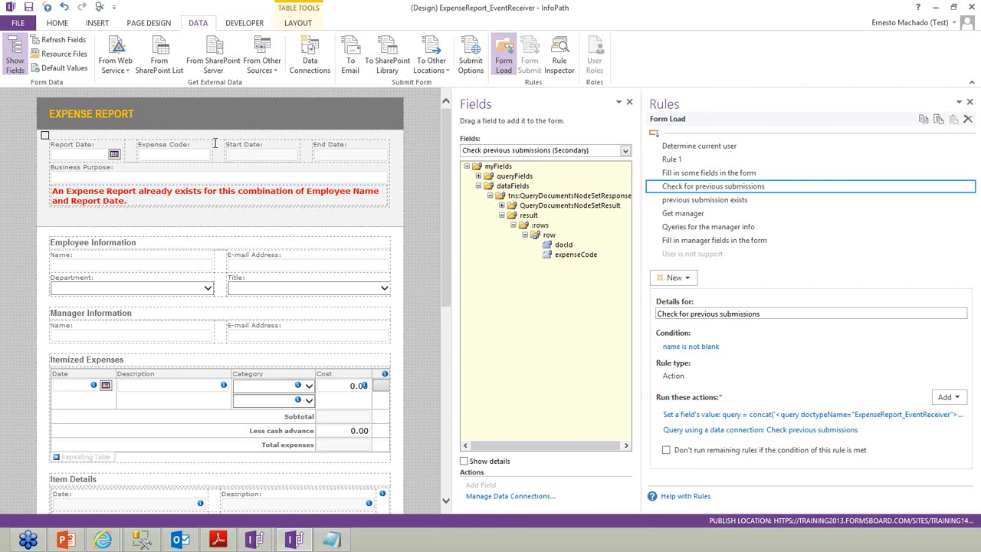
{"action": "left_click", "coordinate": [93, 156]}
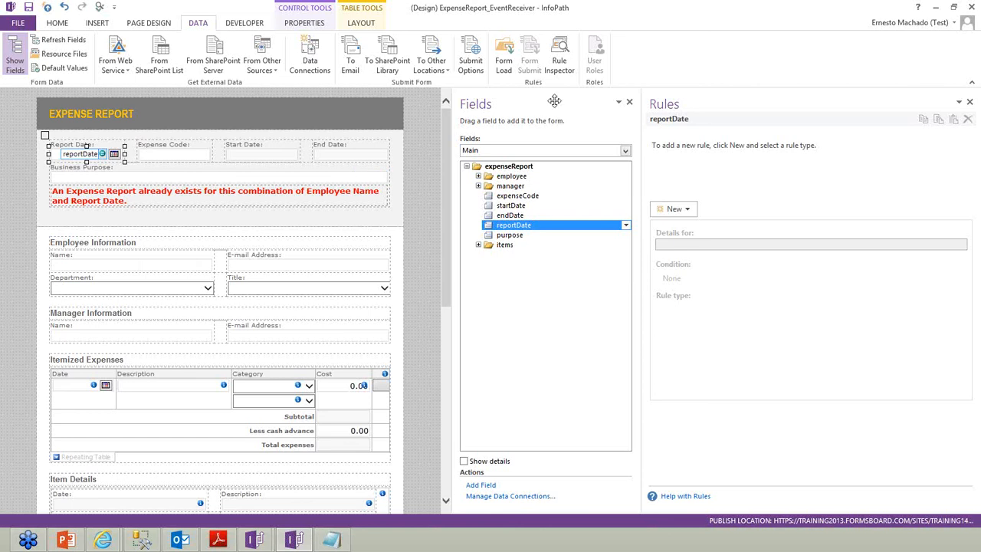
{"action": "left_click", "coordinate": [503, 61]}
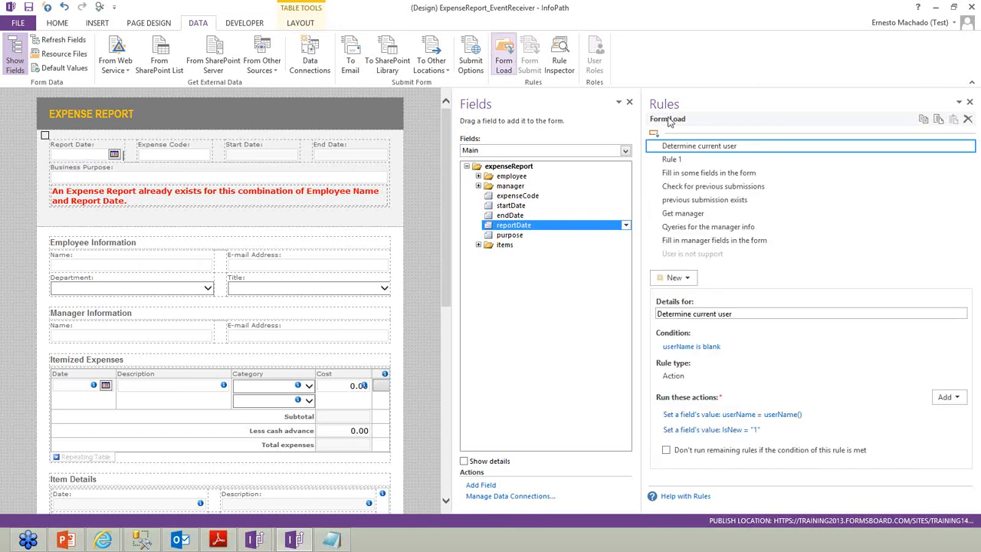
{"action": "left_click", "coordinate": [732, 188]}
{"action": "left_click", "coordinate": [968, 186]}
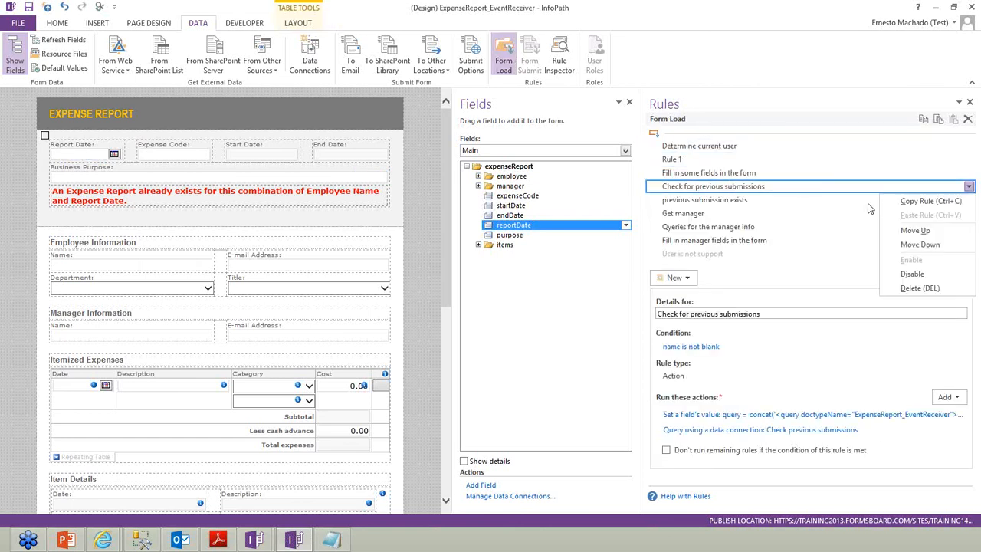
{"action": "left_click", "coordinate": [916, 200]}
{"action": "left_click", "coordinate": [81, 153]}
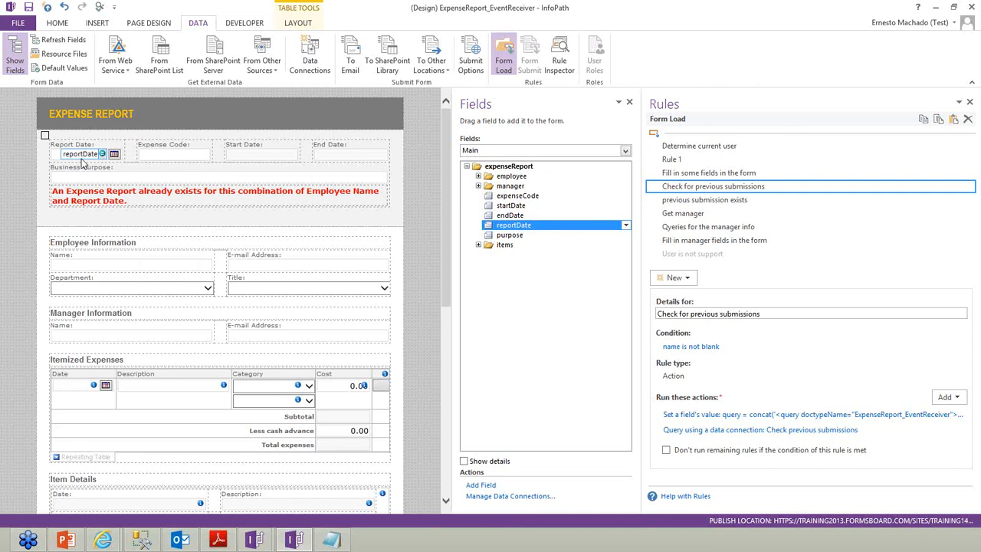
{"action": "left_click", "coordinate": [953, 120]}
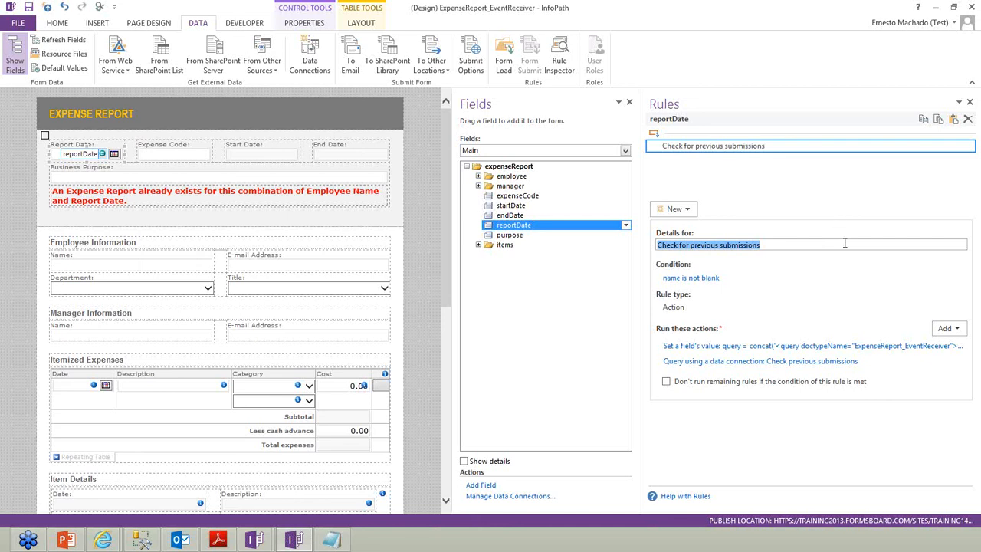
Delete the 'name is not blank' condition from the pasted Report Date rule
{"action": "left_click", "coordinate": [692, 278]}
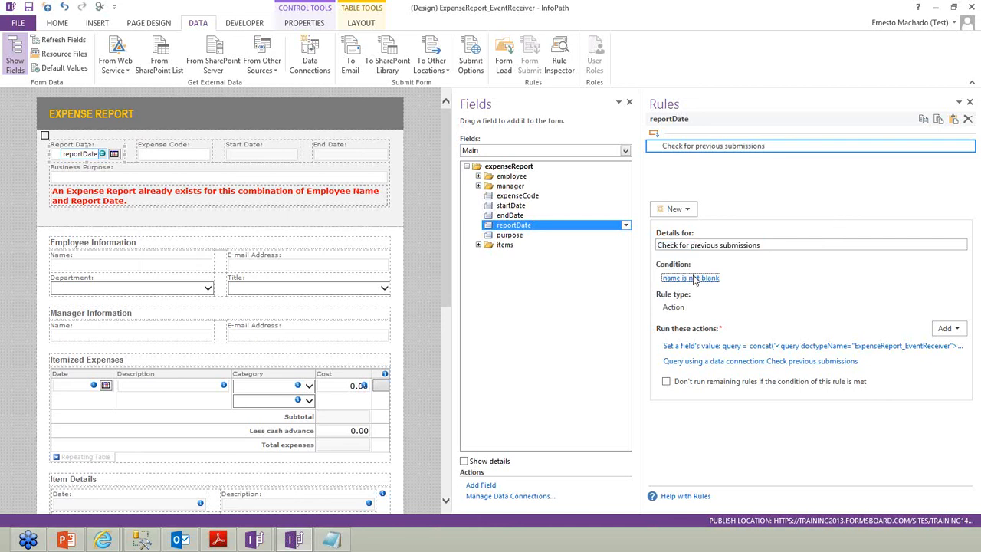
{"action": "left_click", "coordinate": [372, 270]}
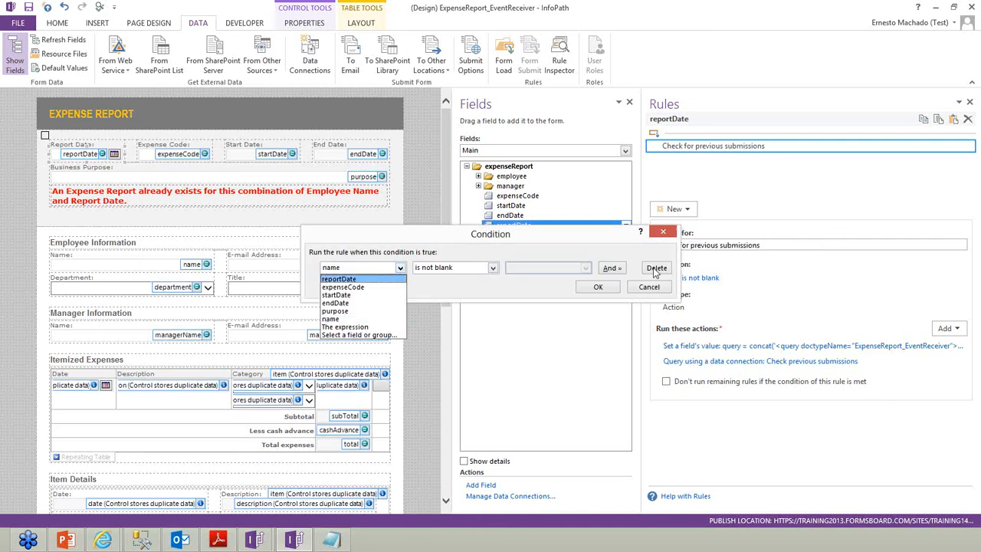
{"action": "left_click", "coordinate": [656, 268]}
{"action": "left_click", "coordinate": [595, 288]}
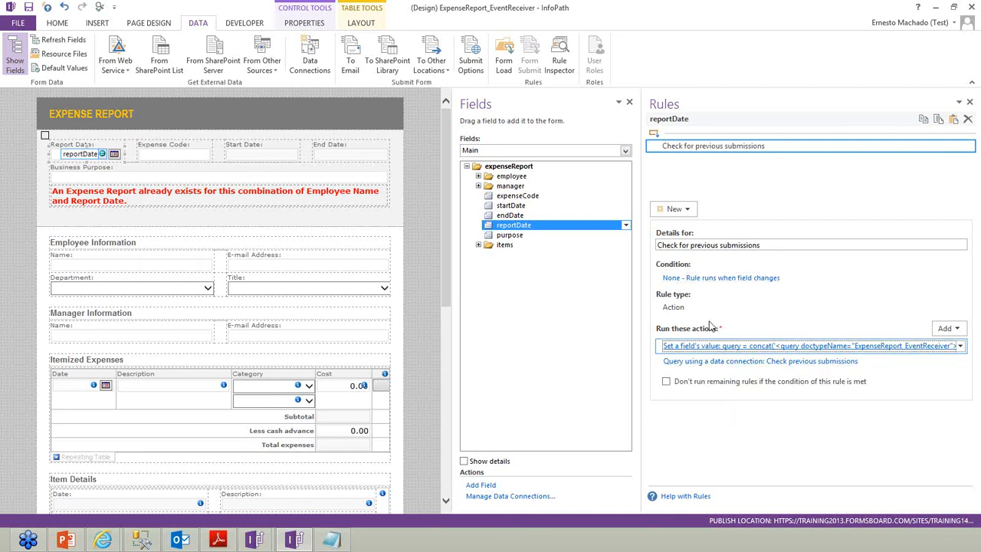
Review the query formula in the rule's Set a field's value action without changing it
{"action": "left_click", "coordinate": [705, 345]}
{"action": "left_click", "coordinate": [626, 277]}
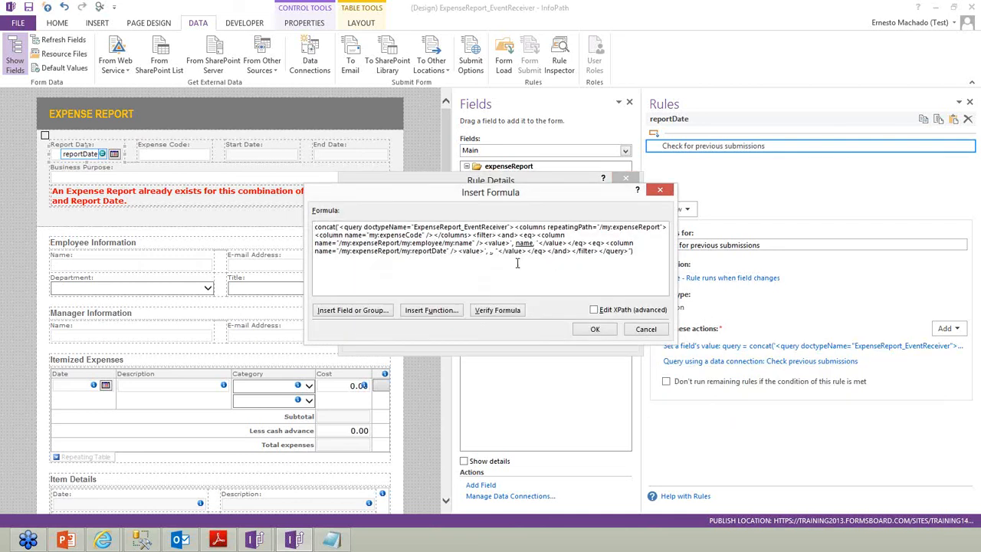
{"action": "left_click", "coordinate": [595, 329]}
{"action": "left_click", "coordinate": [591, 340]}
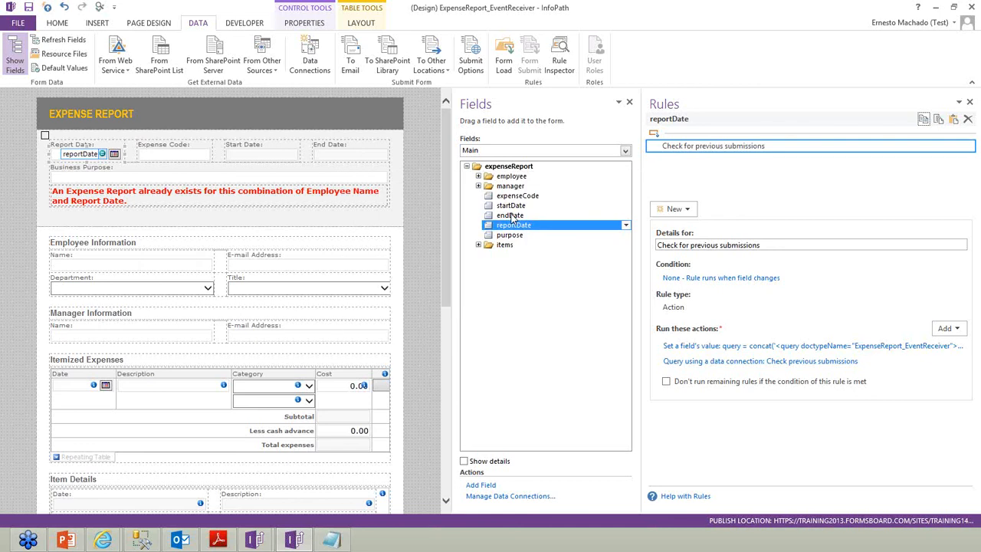
Copy the 'previous submission exists' Form Load rule and paste it onto Report Date
{"action": "left_click", "coordinate": [504, 65]}
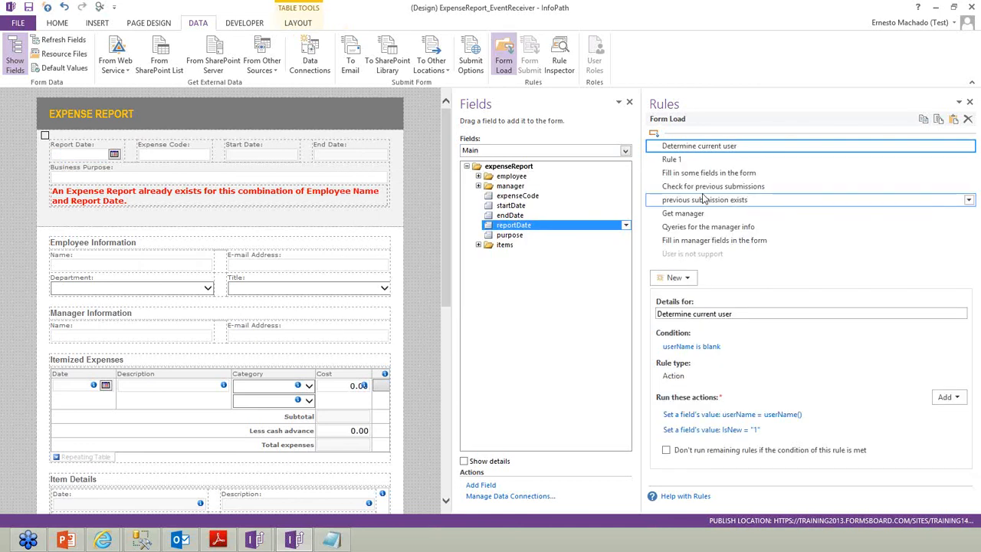
{"action": "left_click", "coordinate": [702, 201]}
{"action": "left_click", "coordinate": [969, 199]}
{"action": "left_click", "coordinate": [920, 214]}
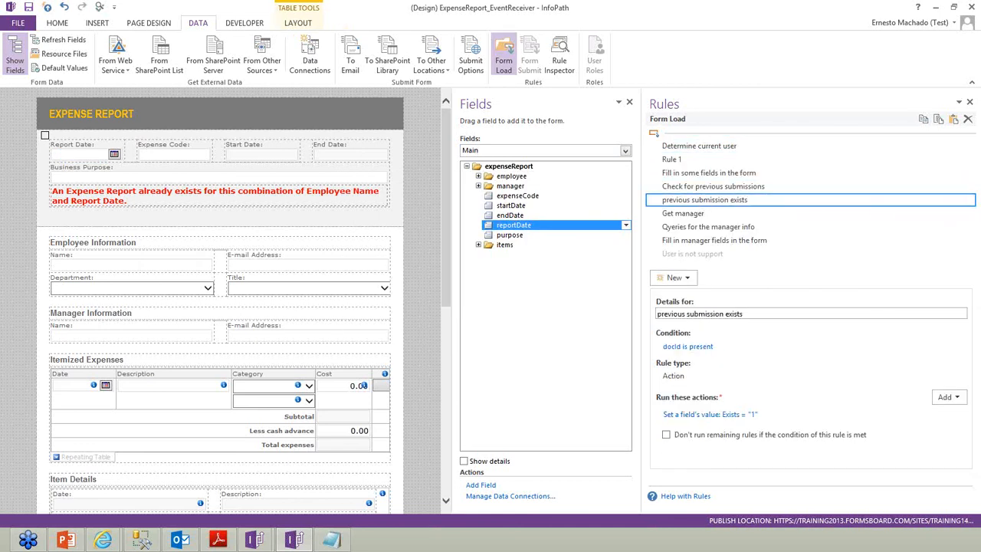
{"action": "left_click", "coordinate": [83, 154]}
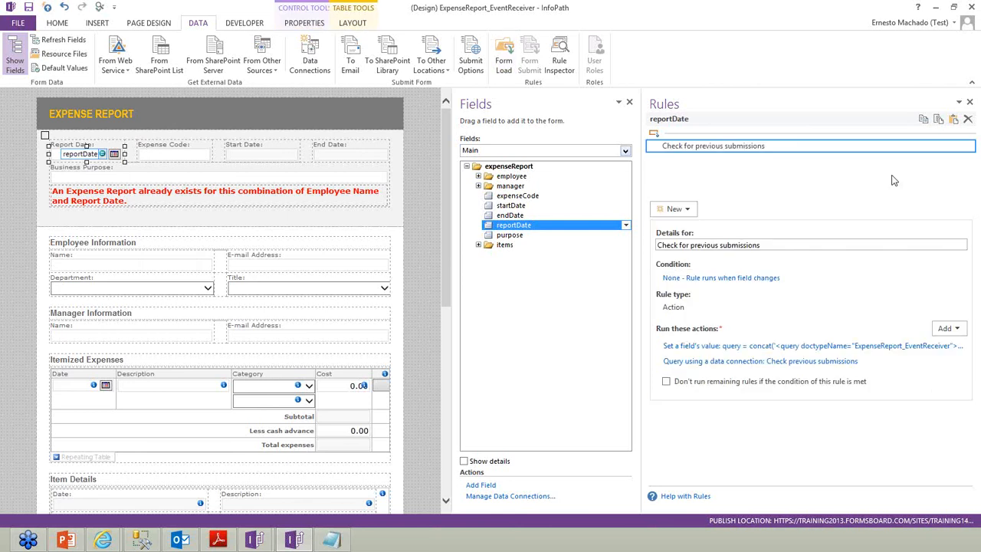
{"action": "left_click", "coordinate": [953, 120]}
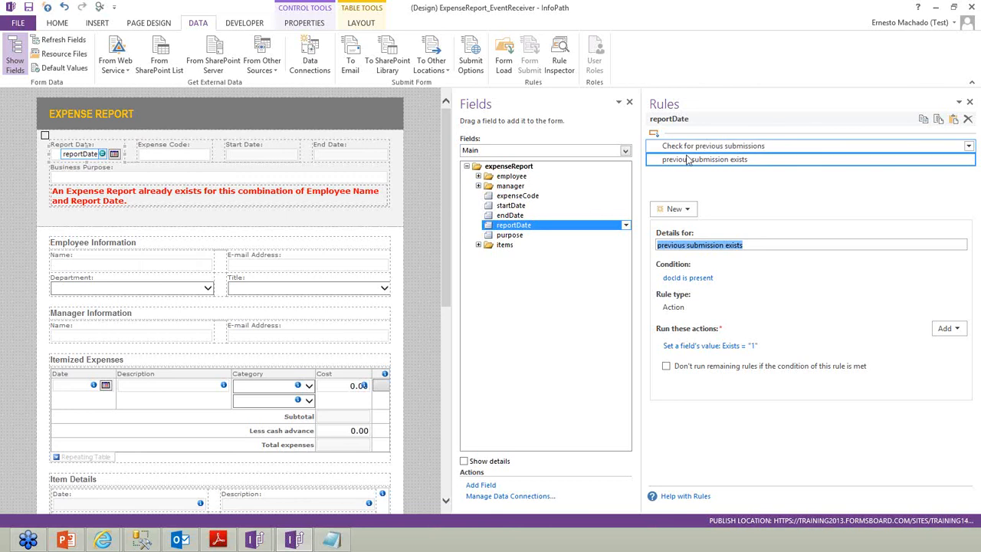
{"action": "left_click", "coordinate": [713, 145]}
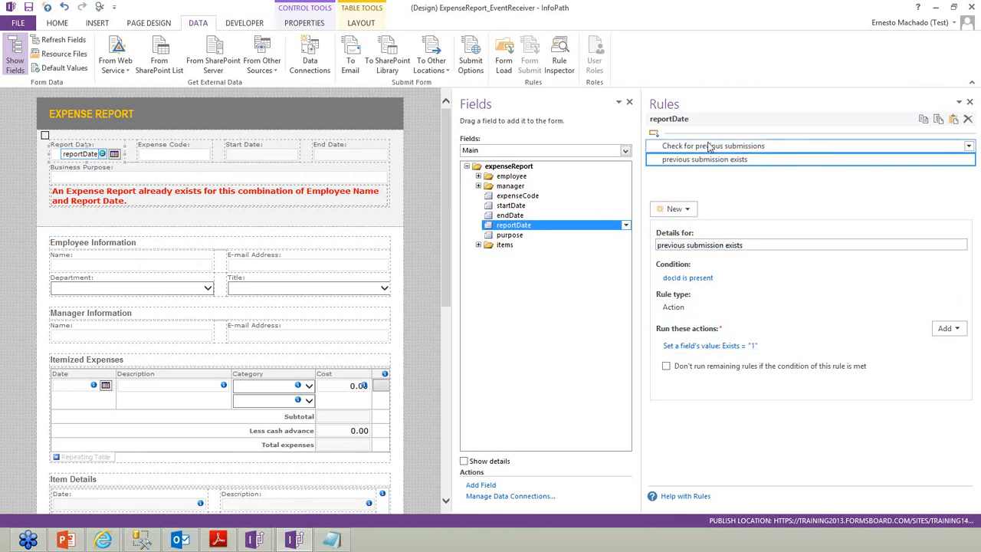
Add a Report Date action rule named Reset that sets FormOptions Exists to 0
{"action": "left_click", "coordinate": [687, 209]}
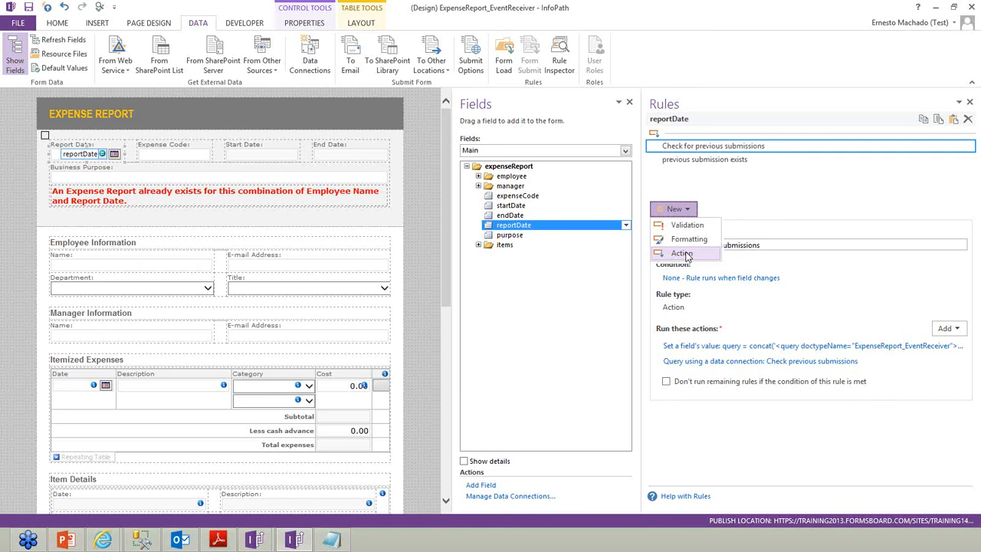
{"action": "left_click", "coordinate": [682, 254]}
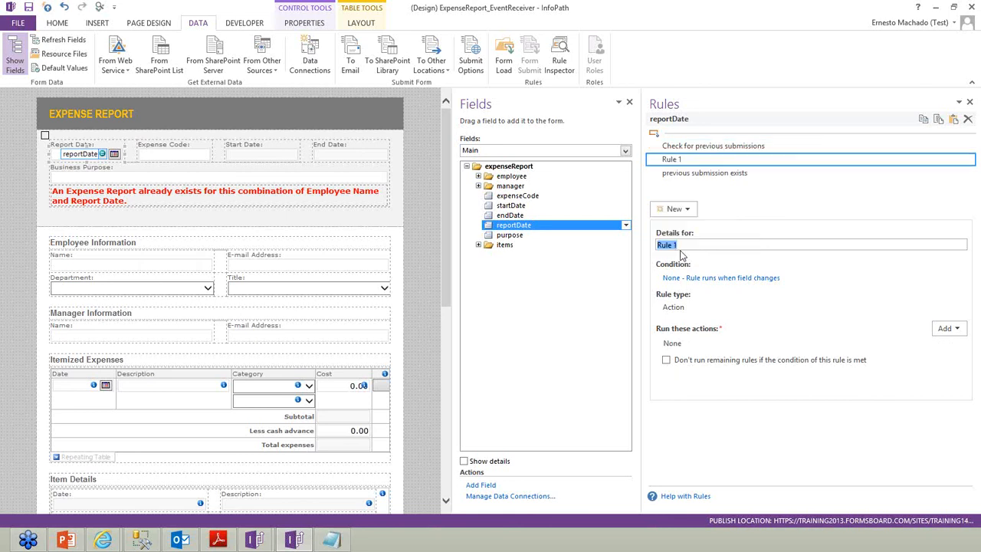
{"action": "type", "text": "Reset"}
{"action": "key", "text": "Tab"}
{"action": "left_click", "coordinate": [947, 328]}
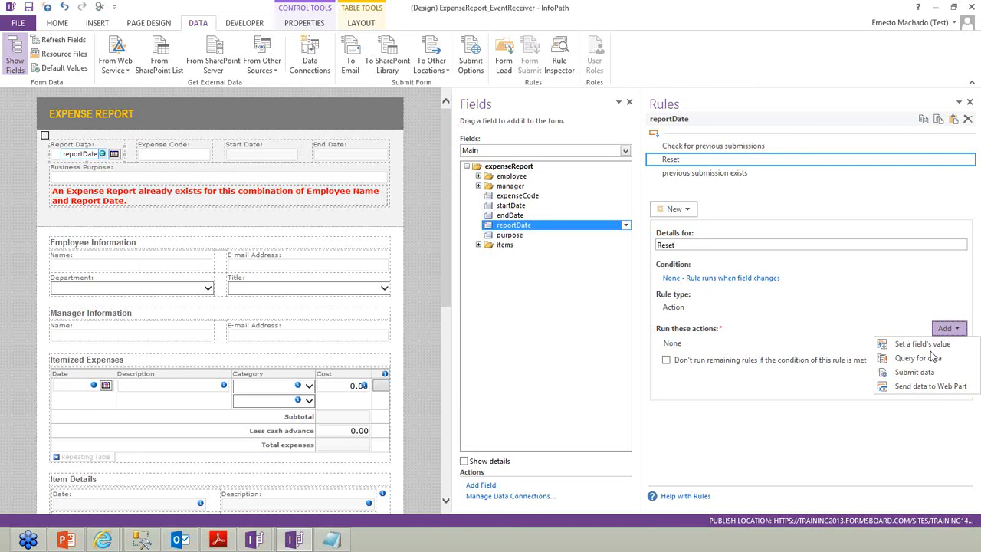
{"action": "key", "text": "Return"}
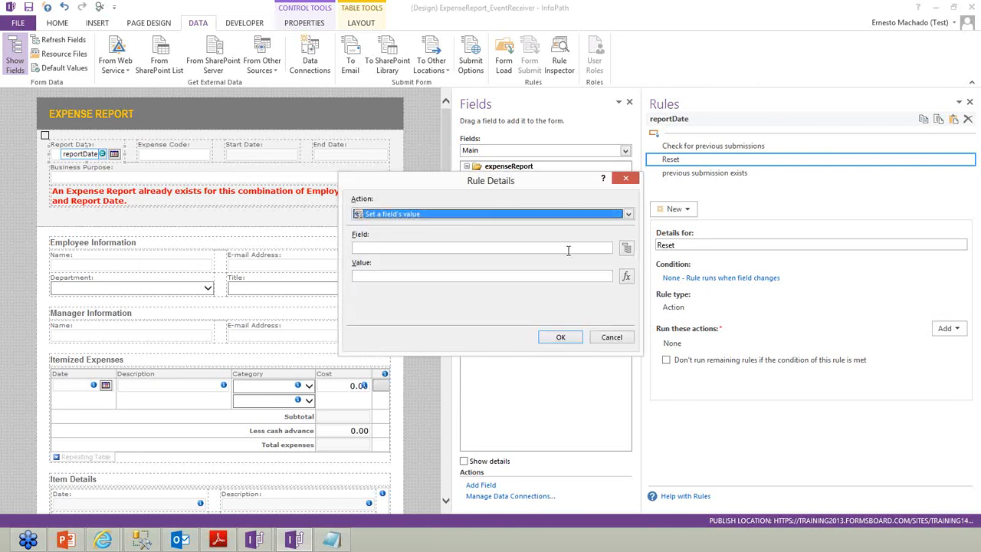
{"action": "left_click", "coordinate": [627, 247]}
{"action": "left_click", "coordinate": [434, 192]}
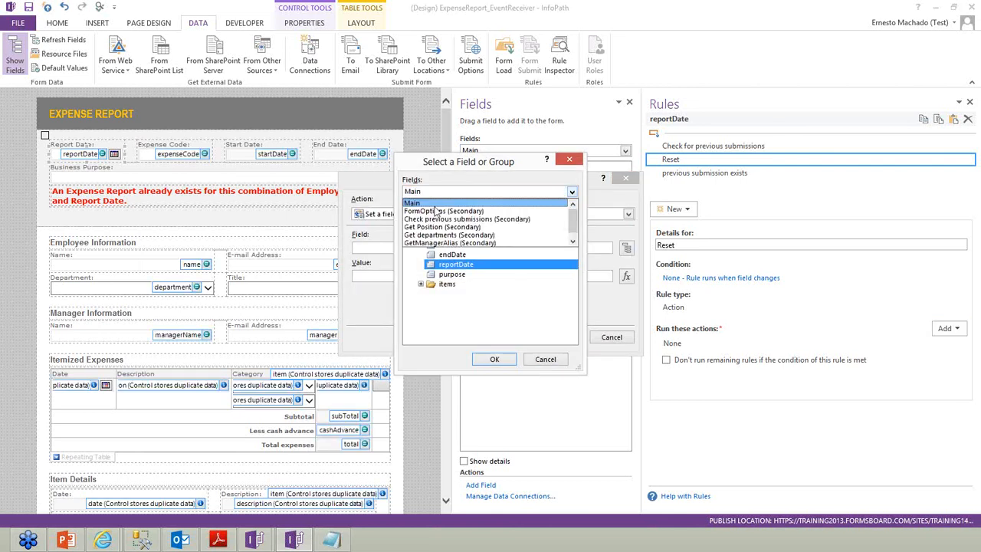
{"action": "left_click", "coordinate": [434, 212]}
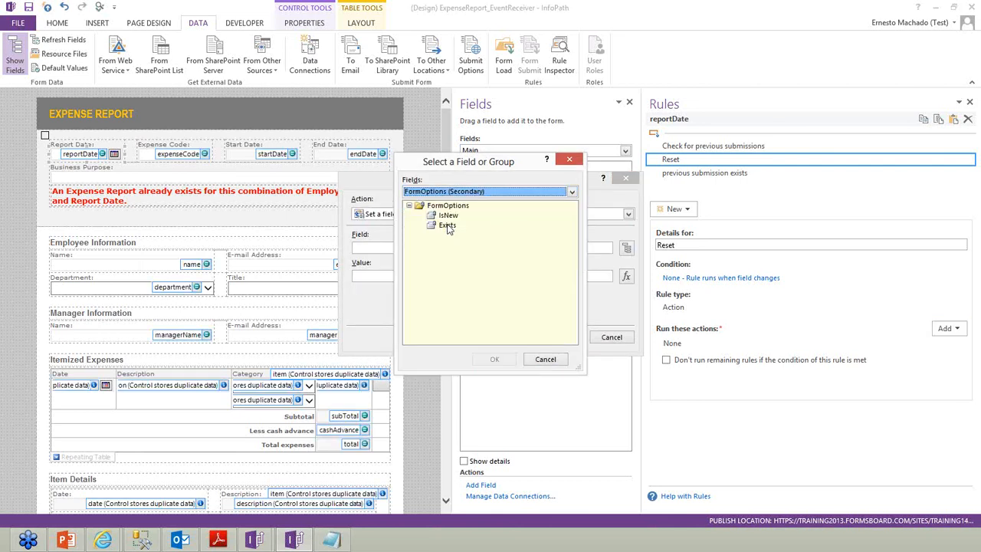
{"action": "double_click", "coordinate": [449, 224]}
{"action": "type", "text": "0"}
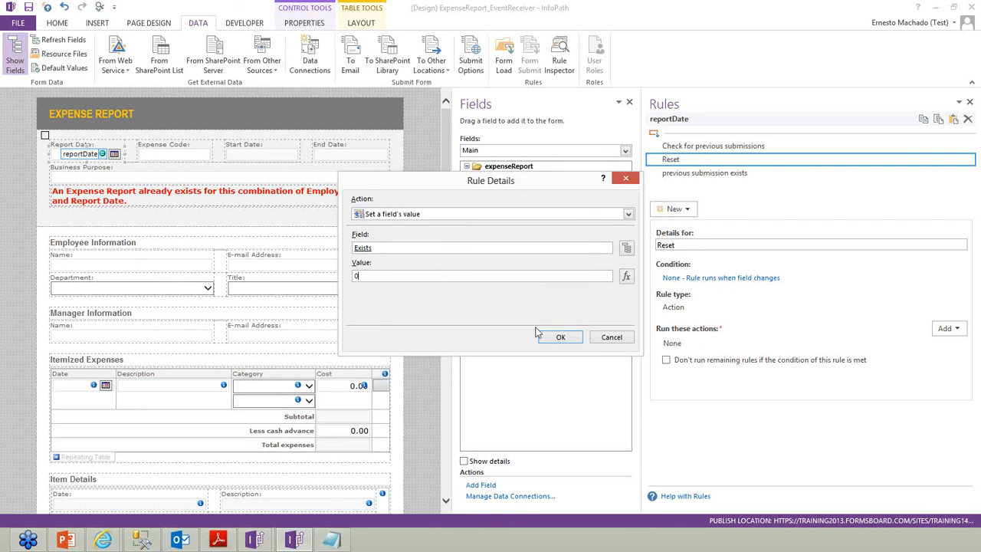
{"action": "left_click", "coordinate": [560, 337]}
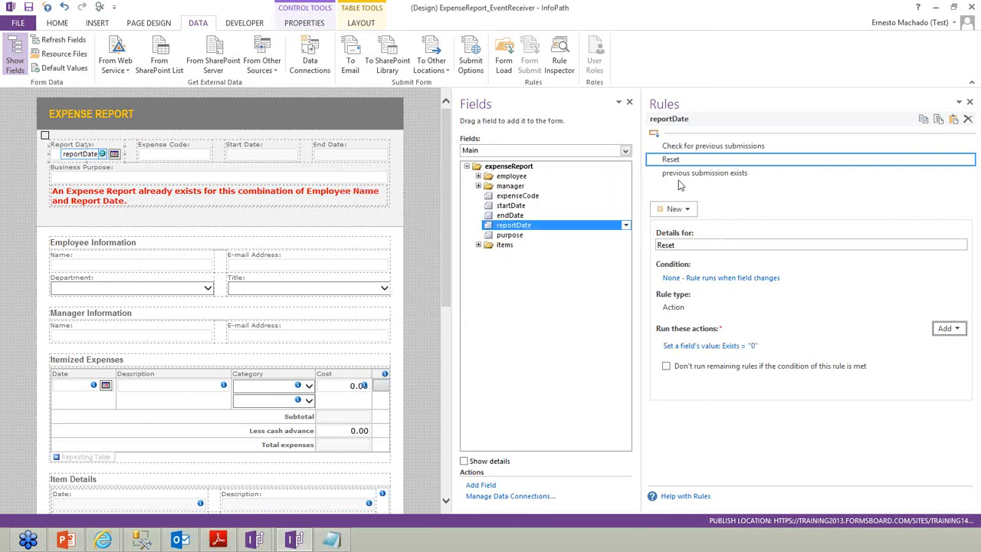
Move the Reset rule to the top of Report Date's rules and start a form preview
{"action": "left_click", "coordinate": [968, 160]}
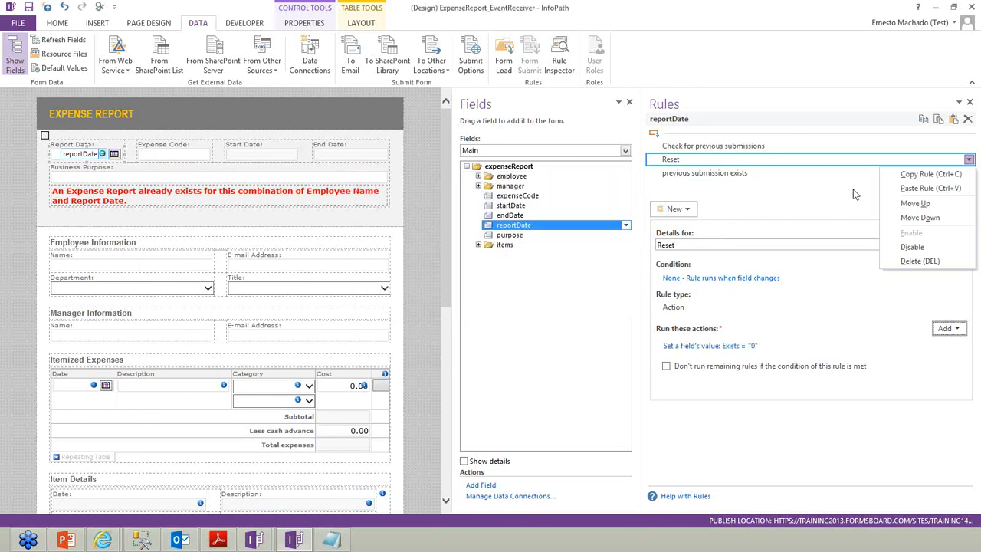
{"action": "left_click", "coordinate": [913, 204]}
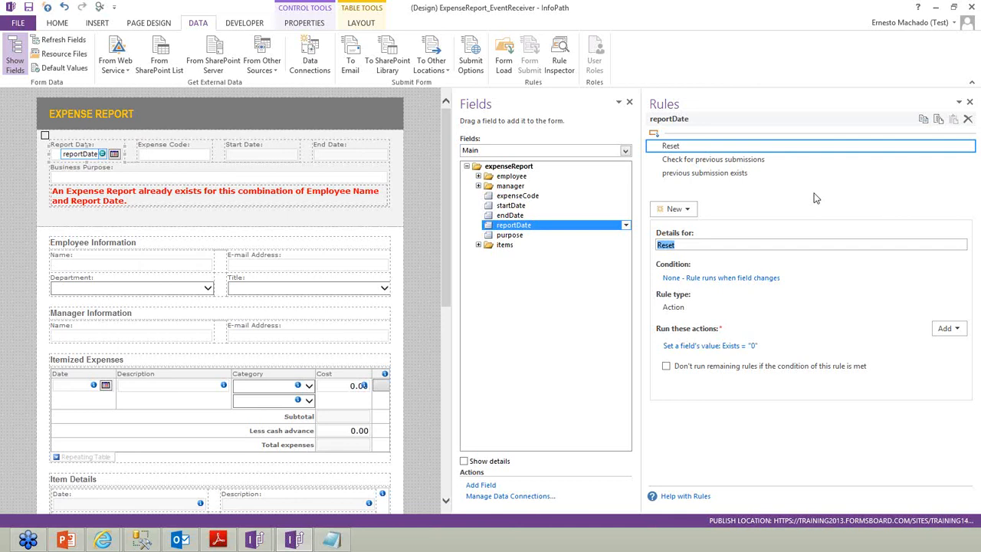
{"action": "left_click", "coordinate": [735, 163]}
{"action": "left_click", "coordinate": [736, 174]}
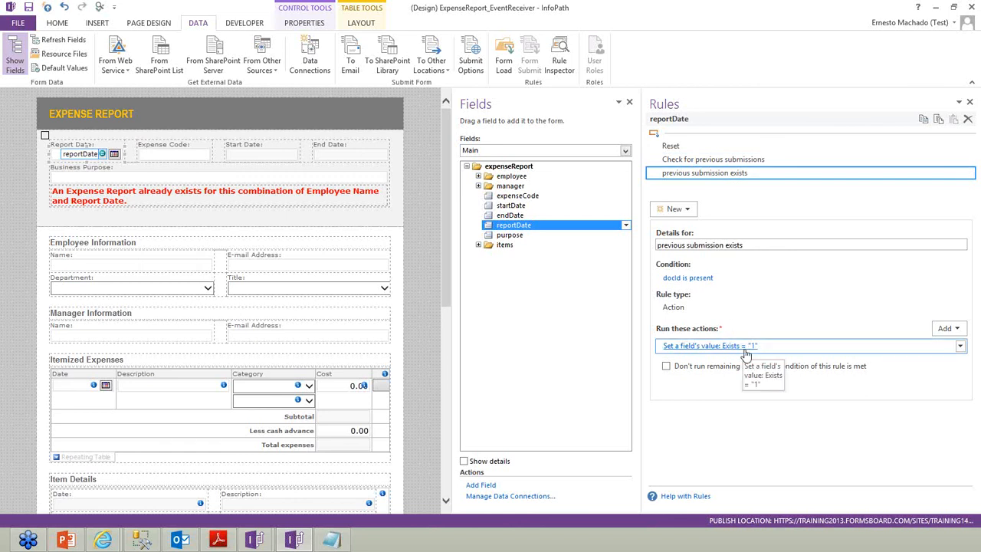
{"action": "left_click", "coordinate": [100, 9]}
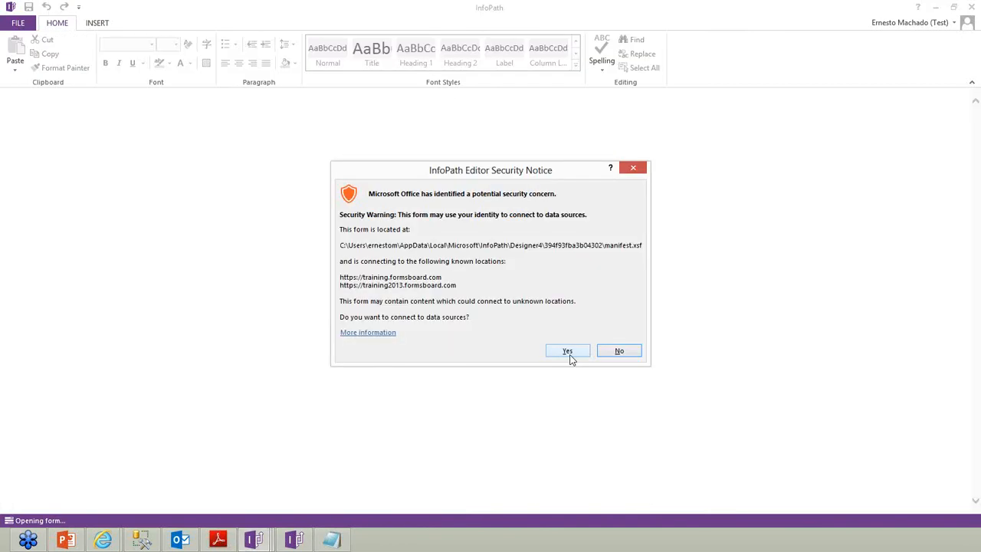
Allow data connections, confirm the sign-in, and change Report Date to 2/25/2014 in the preview
{"action": "left_click", "coordinate": [567, 352]}
{"action": "left_click", "coordinate": [536, 337]}
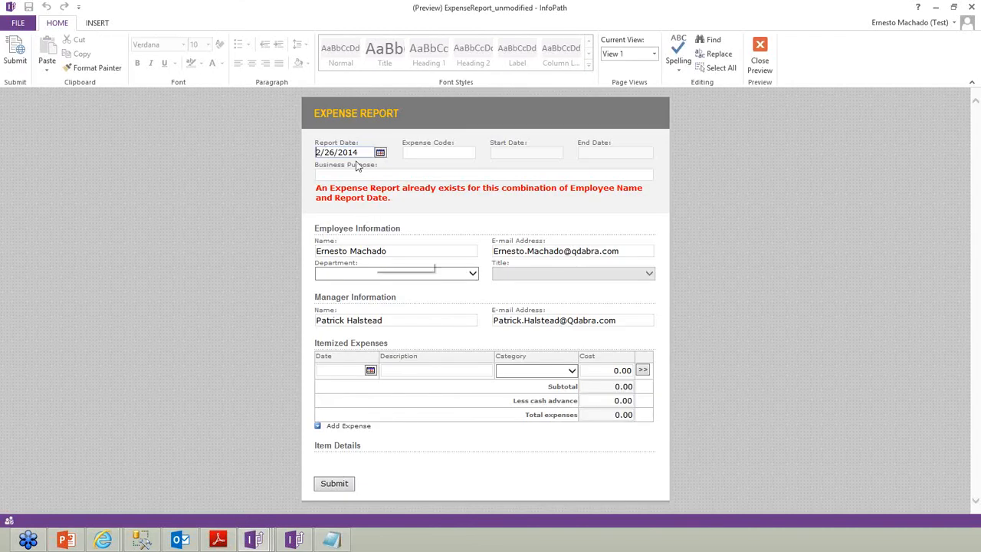
{"action": "left_click", "coordinate": [380, 153]}
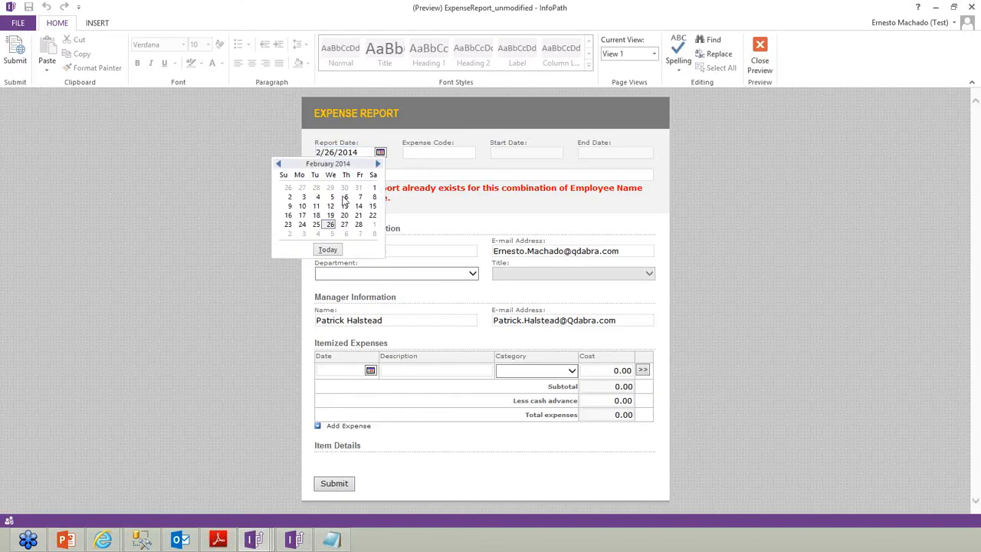
{"action": "left_click", "coordinate": [316, 224]}
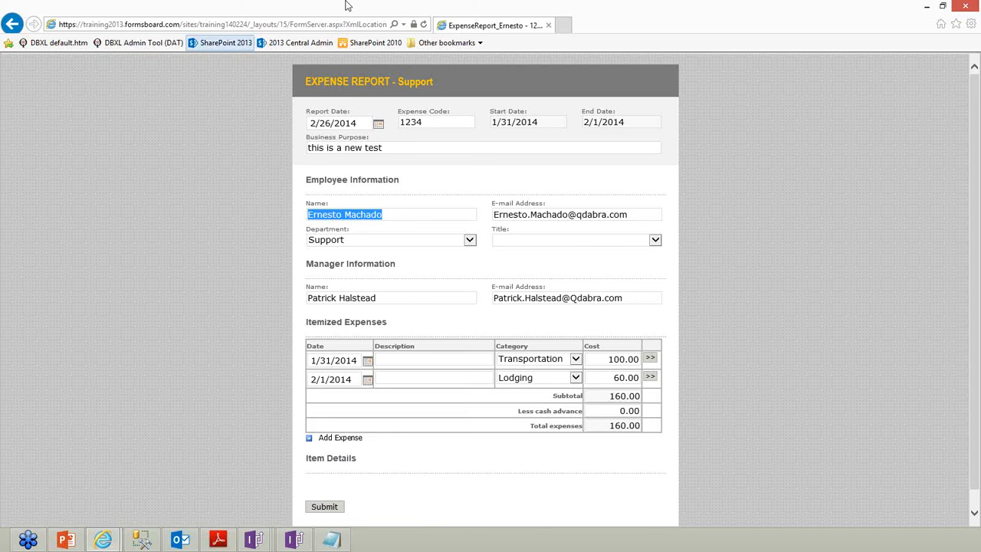
Open saved reports 2134 and 648230283 from the library, then return to InfoPath design
{"action": "left_click", "coordinate": [12, 24]}
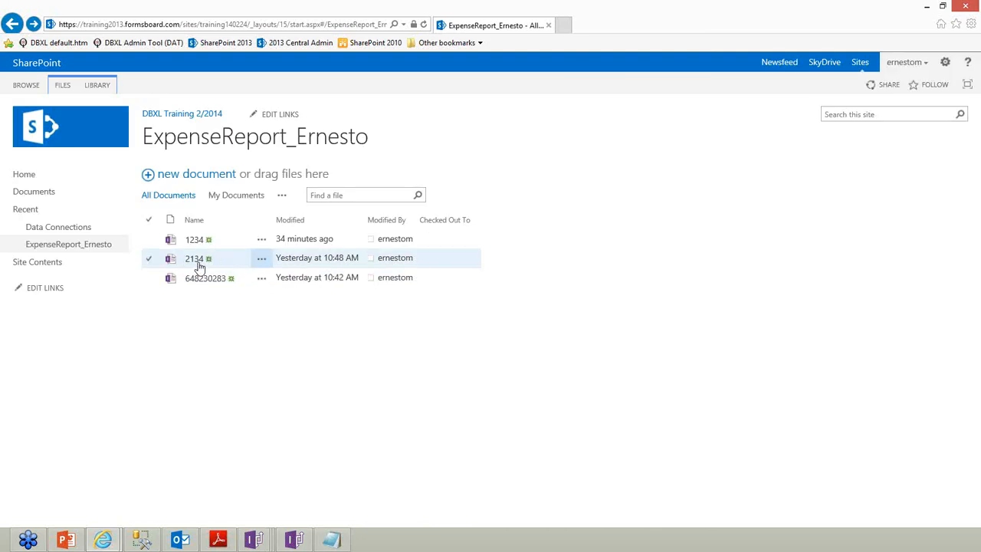
{"action": "left_click", "coordinate": [193, 260]}
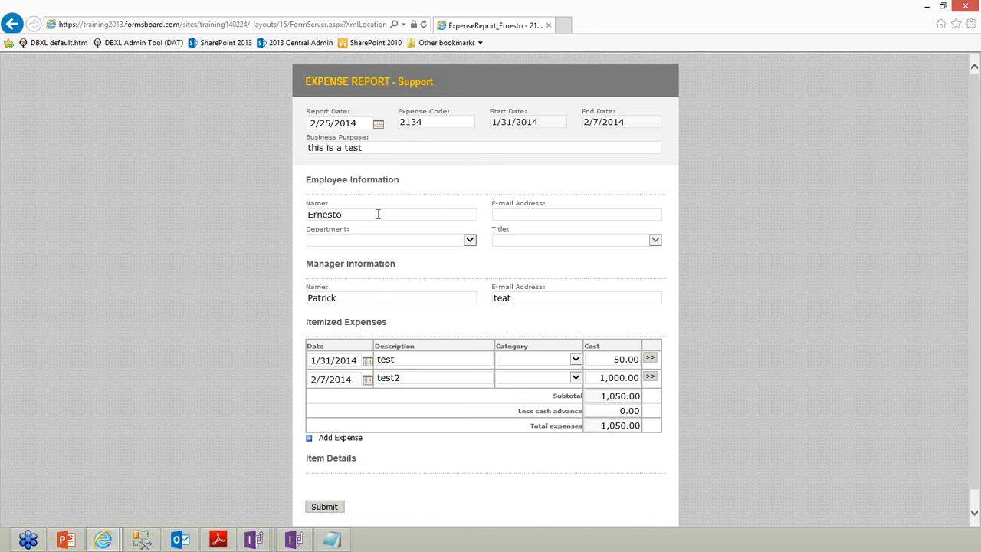
{"action": "scroll", "coordinate": [378, 214], "scroll_direction": "down", "scroll_amount": 1}
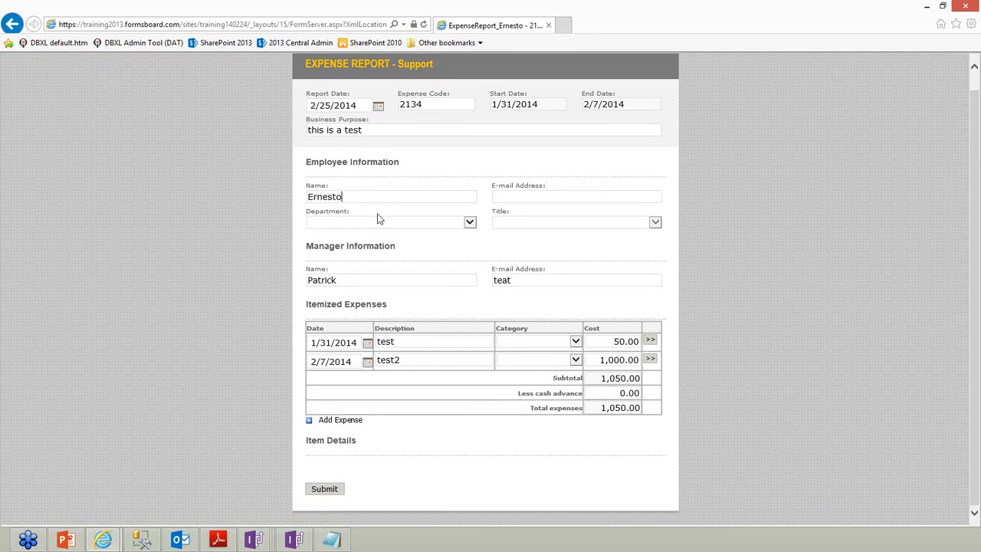
{"action": "left_click", "coordinate": [11, 24]}
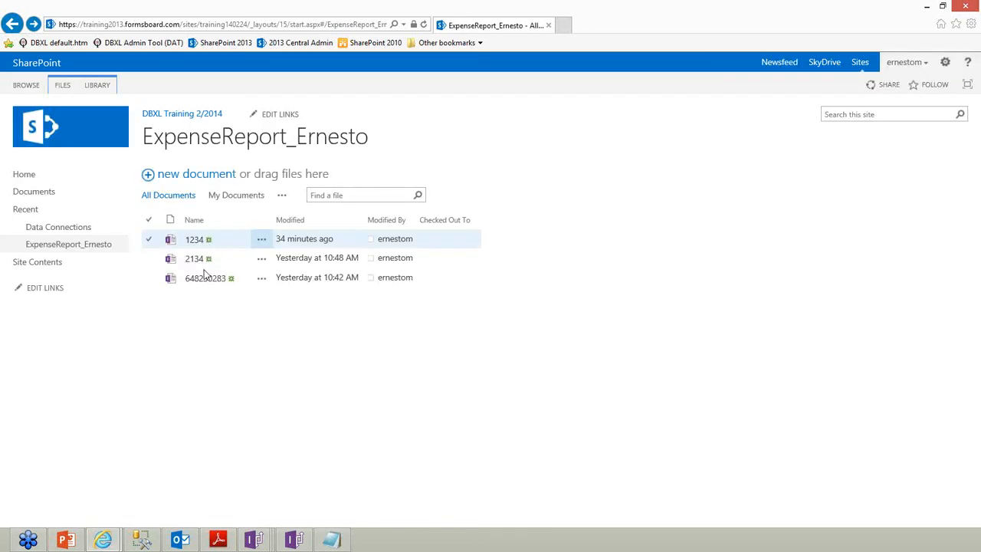
{"action": "left_click", "coordinate": [198, 280]}
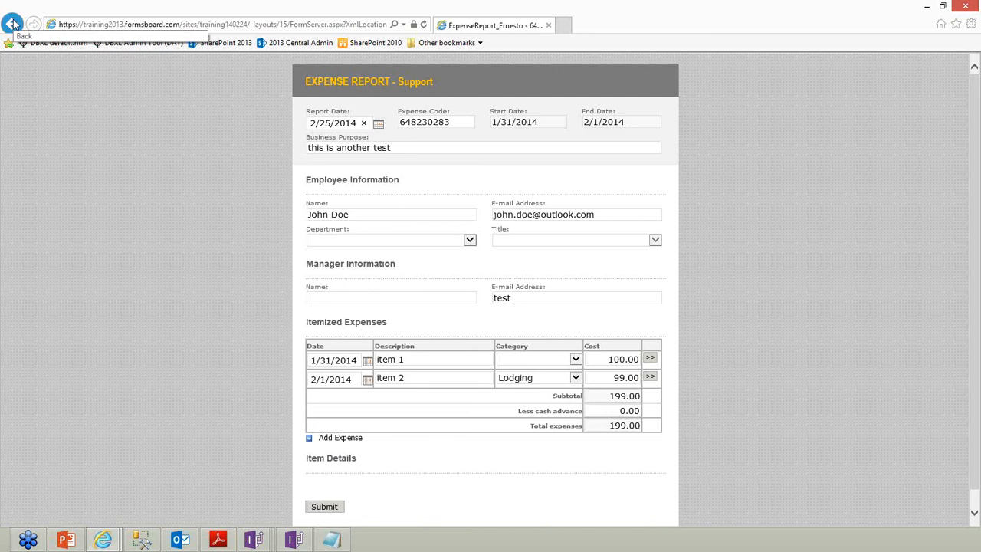
{"action": "left_click", "coordinate": [14, 23]}
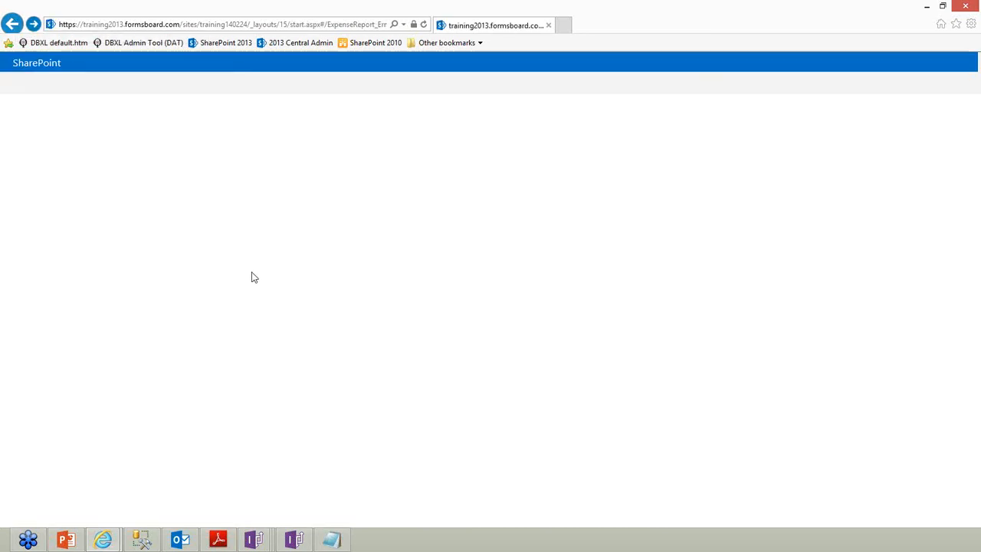
{"action": "left_click", "coordinate": [294, 539]}
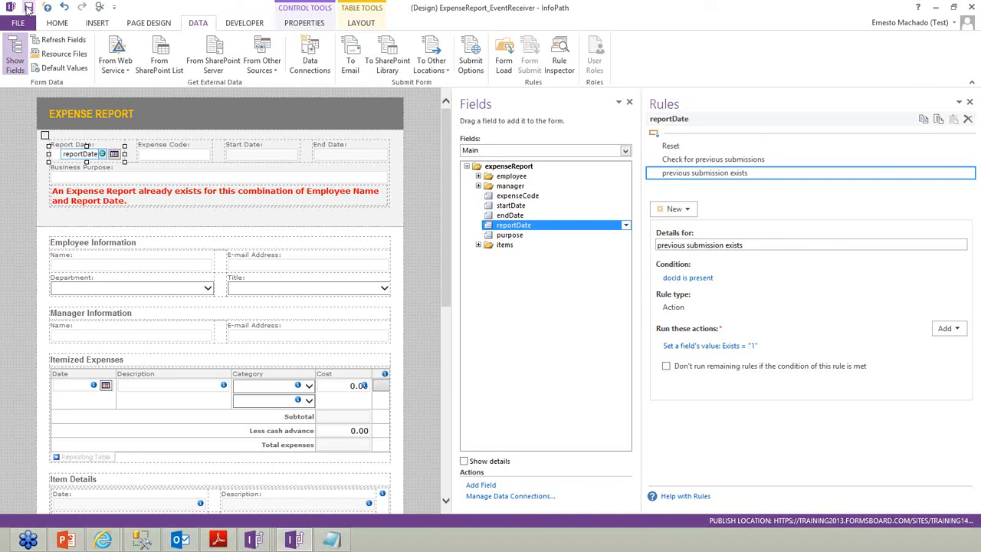
Save the form template and quick-publish it to SharePoint, confirming the sign-in credentials
{"action": "left_click", "coordinate": [28, 9]}
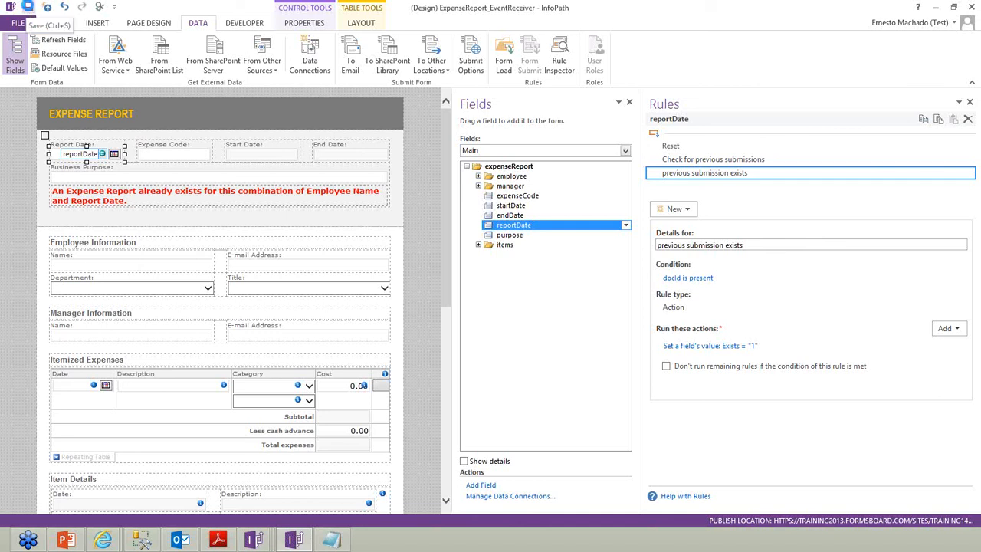
{"action": "left_click", "coordinate": [46, 8]}
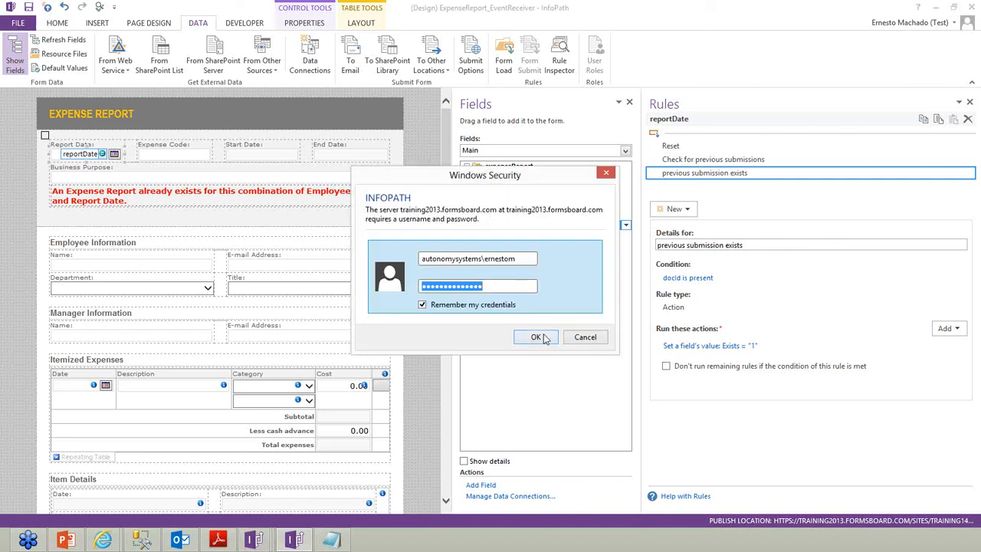
{"action": "key", "text": "Return"}
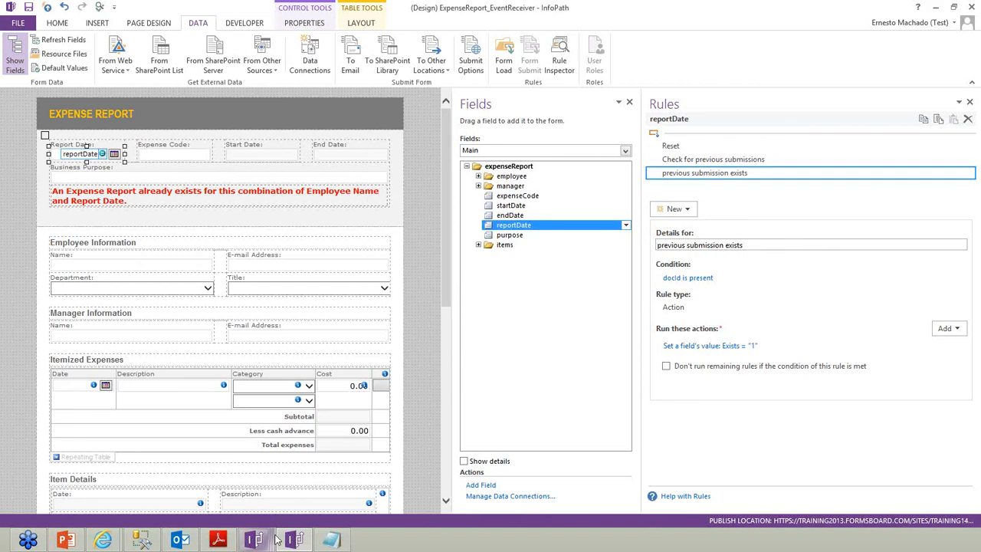
{"action": "mouse_move", "coordinate": [103, 540]}
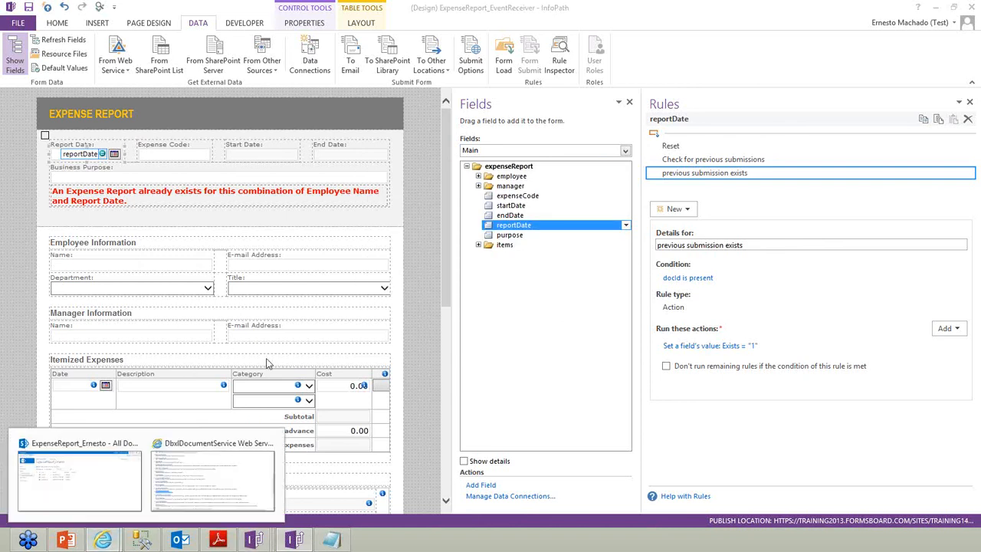
Delete reports 2134 and 648230283 from the SharePoint library, leaving only report 1234
{"action": "left_click", "coordinate": [139, 481]}
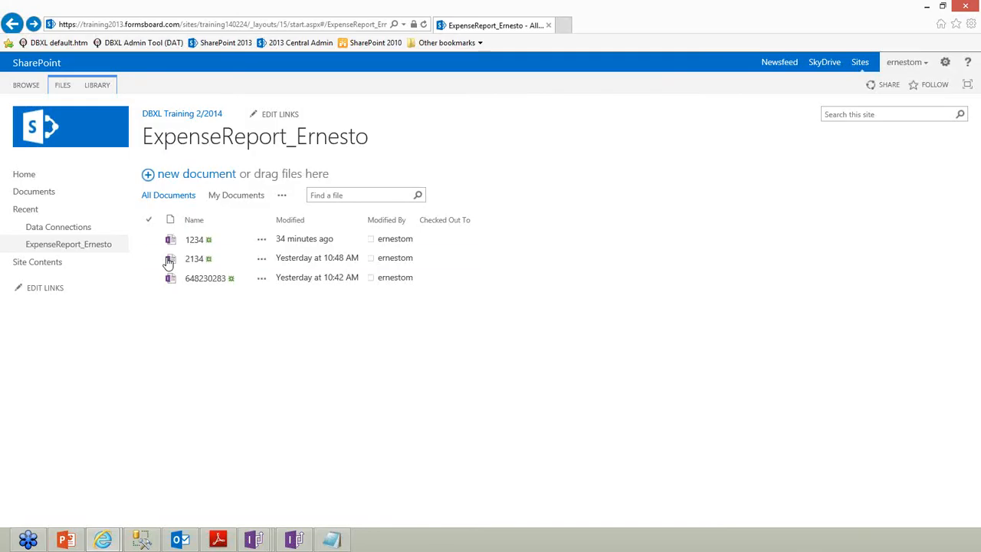
{"action": "left_click", "coordinate": [150, 260]}
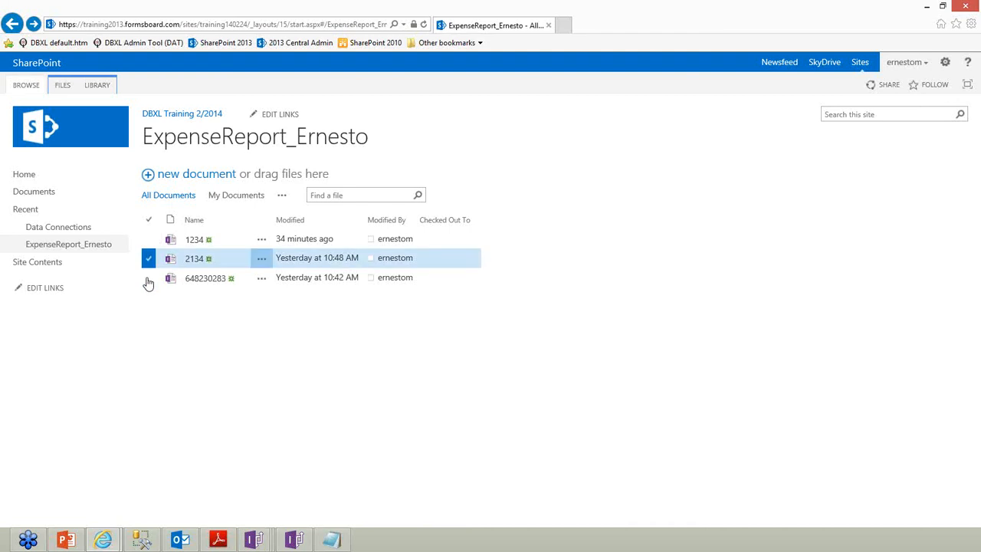
{"action": "left_click", "coordinate": [148, 278]}
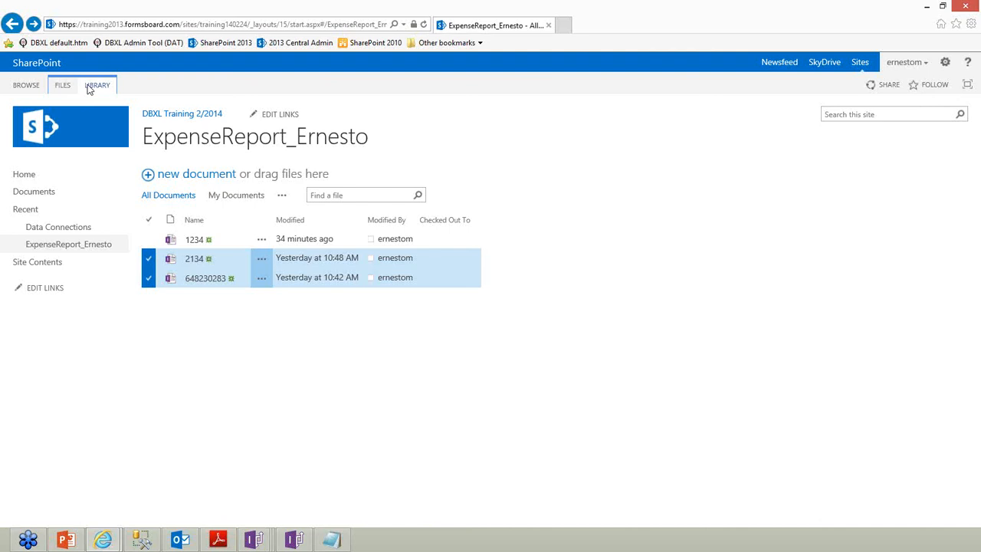
{"action": "left_click", "coordinate": [62, 85]}
{"action": "left_click", "coordinate": [330, 133]}
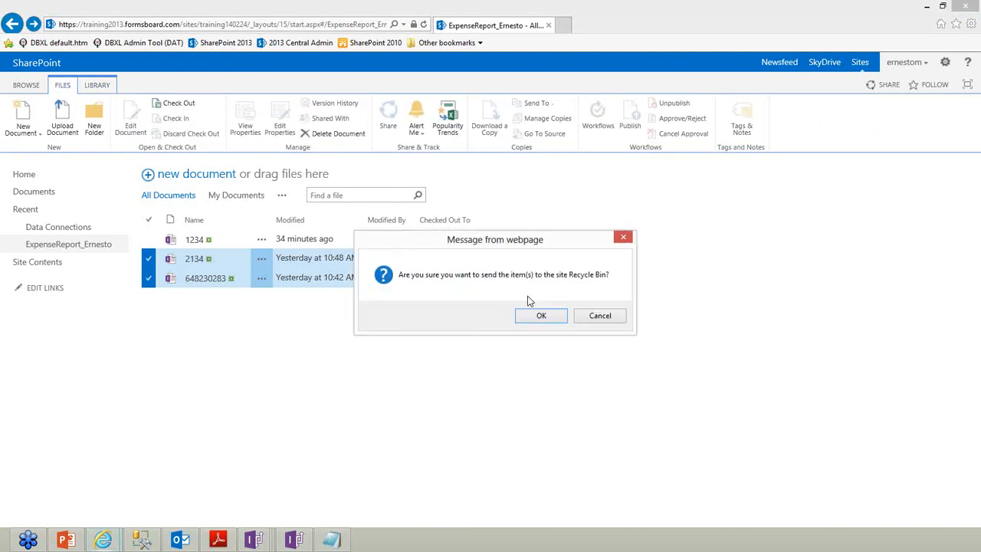
{"action": "left_click", "coordinate": [548, 325]}
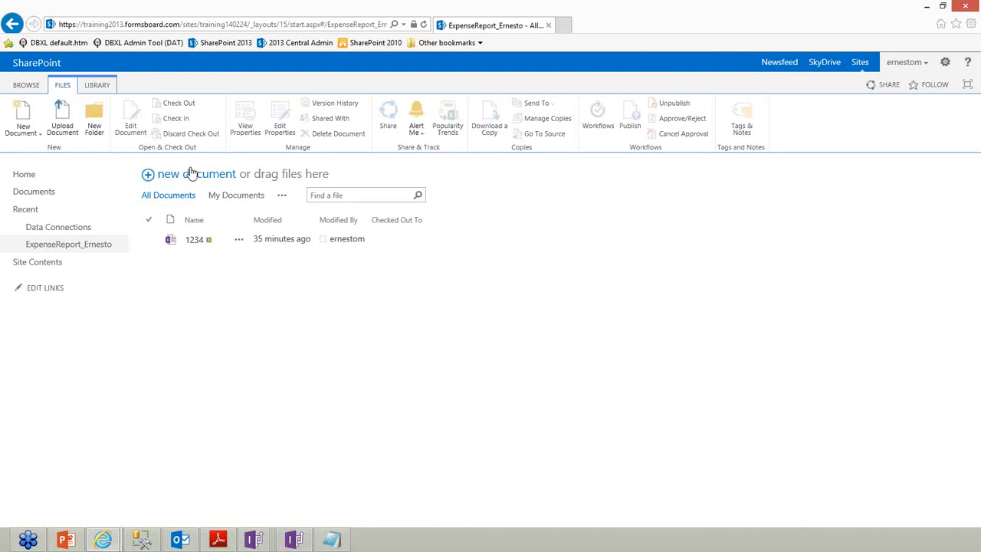
{"action": "left_click", "coordinate": [301, 538]}
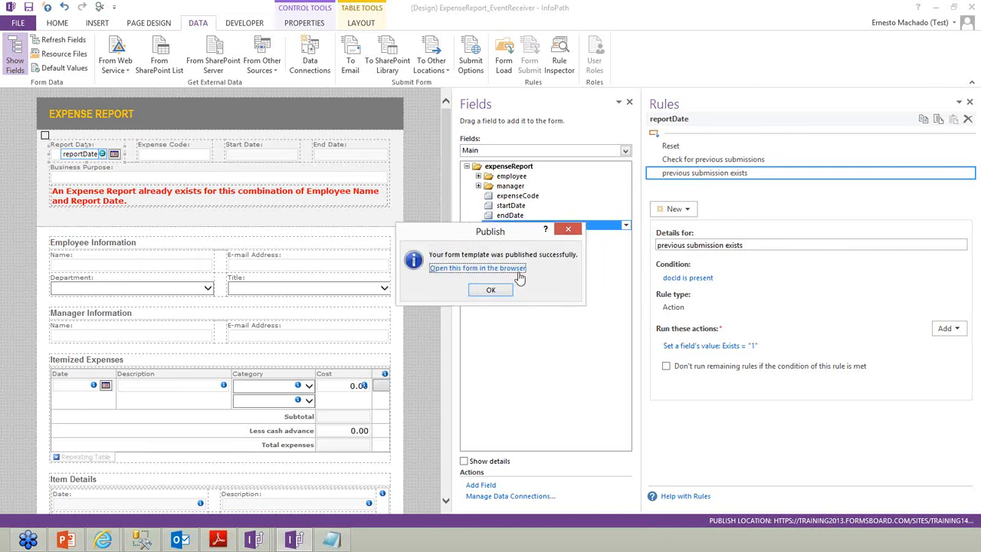
Open the published form in the browser and view its cross-domain data-source error details
{"action": "left_click", "coordinate": [498, 269]}
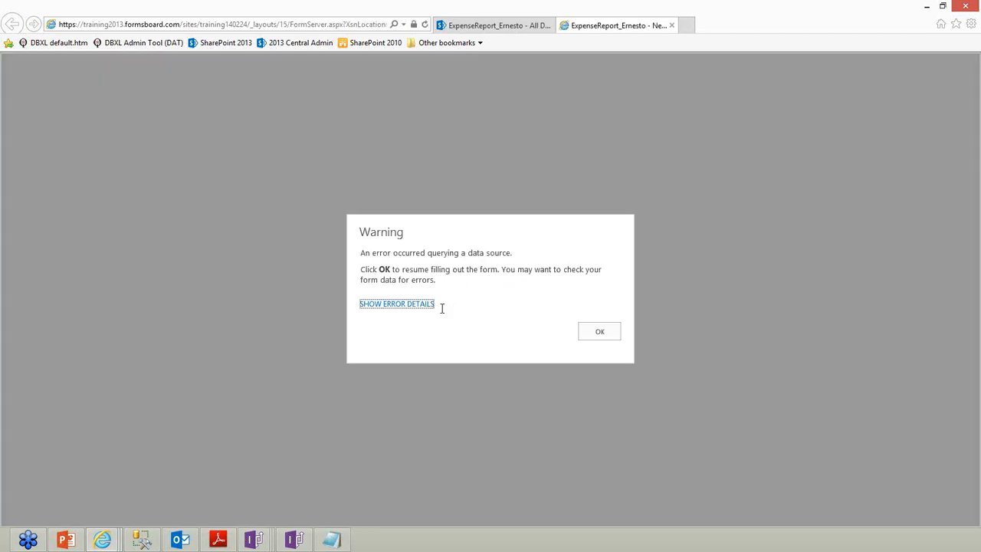
{"action": "left_click", "coordinate": [414, 303]}
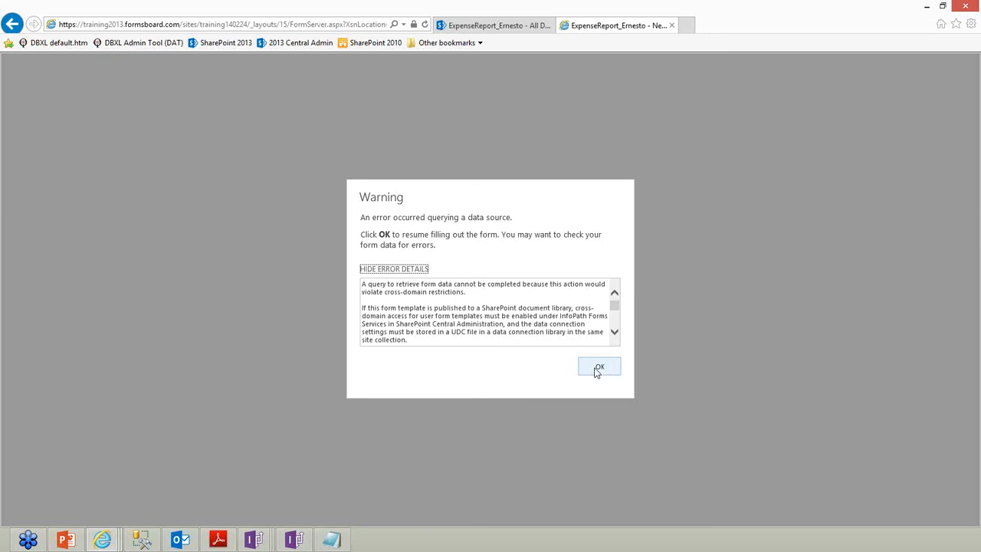
{"action": "mouse_move", "coordinate": [291, 537]}
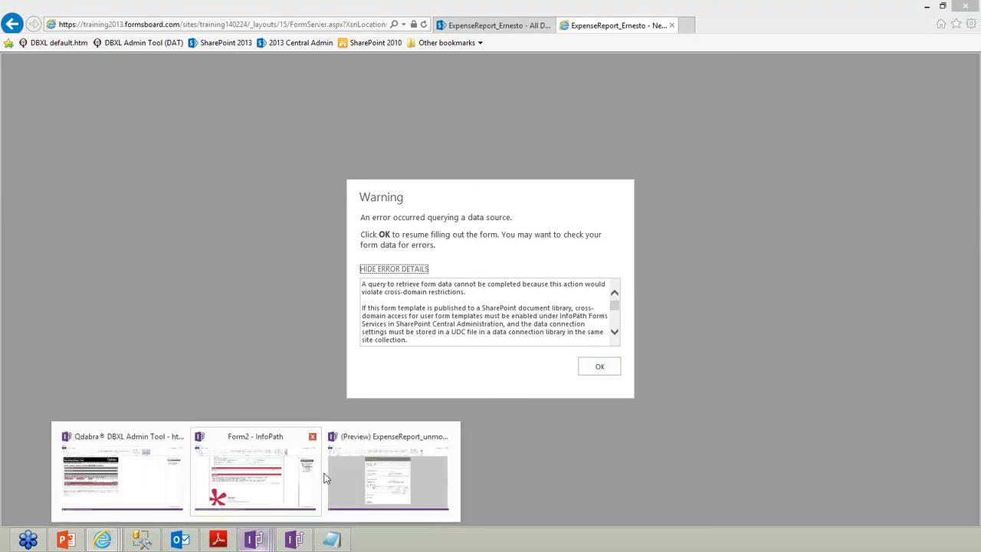
{"action": "left_click", "coordinate": [383, 463]}
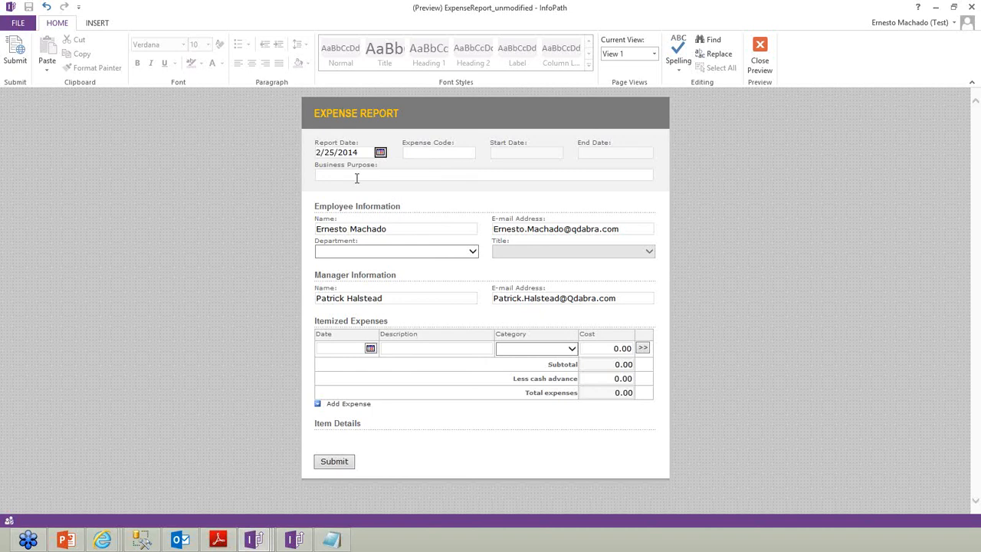
Pick 26 from the Report Date calendar so the preview date becomes 2/26/2014
{"action": "left_click", "coordinate": [359, 150]}
{"action": "left_click_drag", "start_coordinate": [359, 150], "coordinate": [286, 149]}
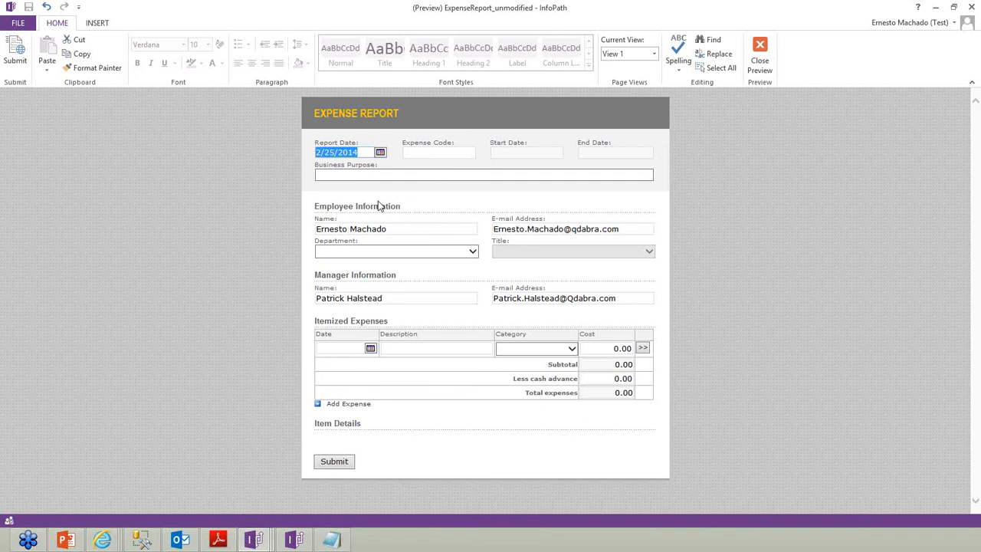
{"action": "left_click", "coordinate": [380, 152]}
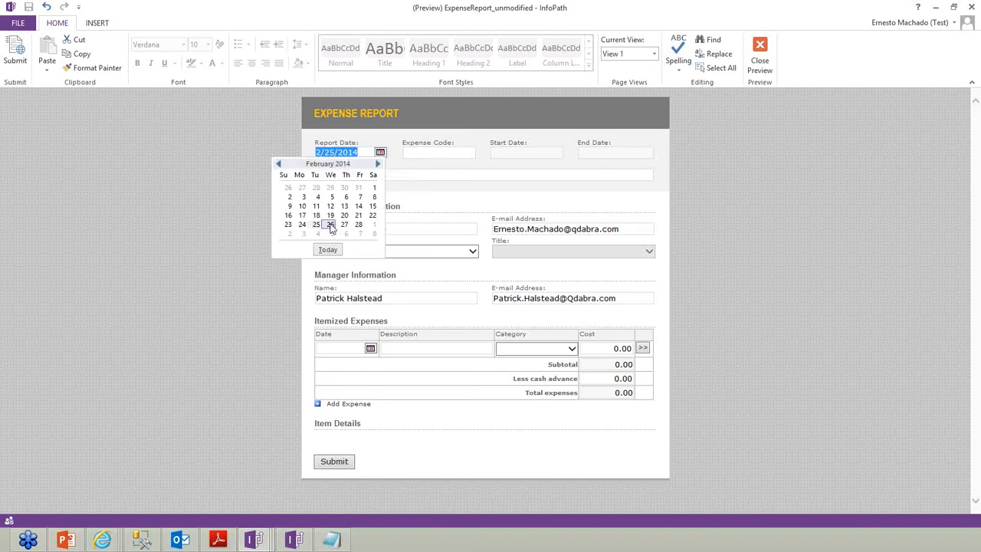
{"action": "left_click", "coordinate": [330, 225]}
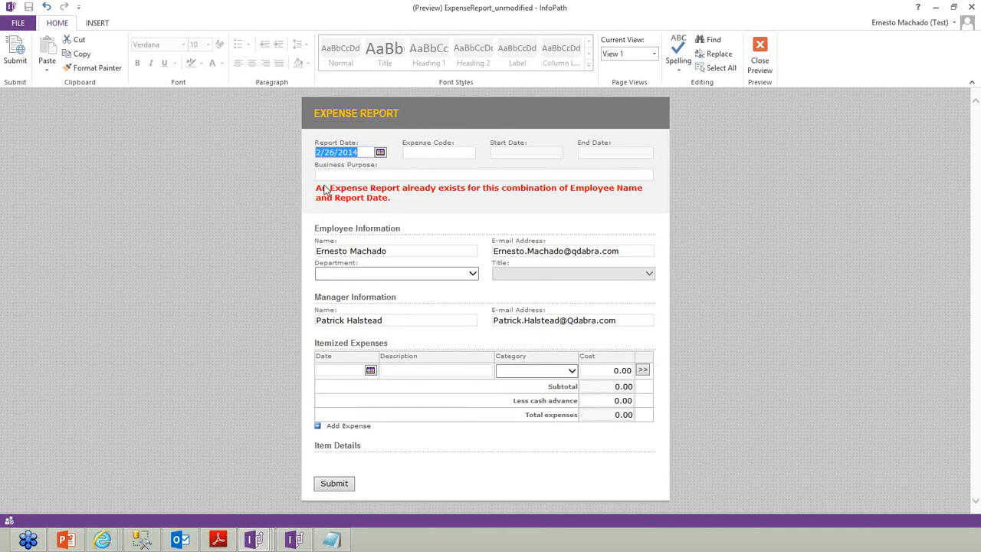